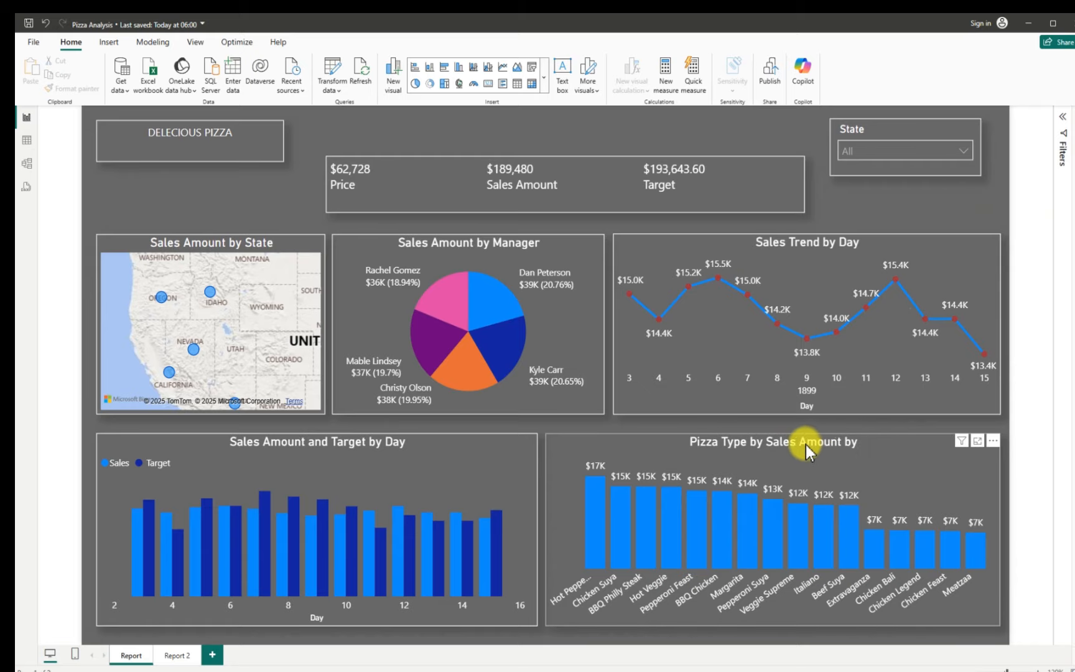
- Examine the Report 2 page of the finished pizza dashboard, and return to the Report page
left_click(173, 656)
left_click(174, 658)
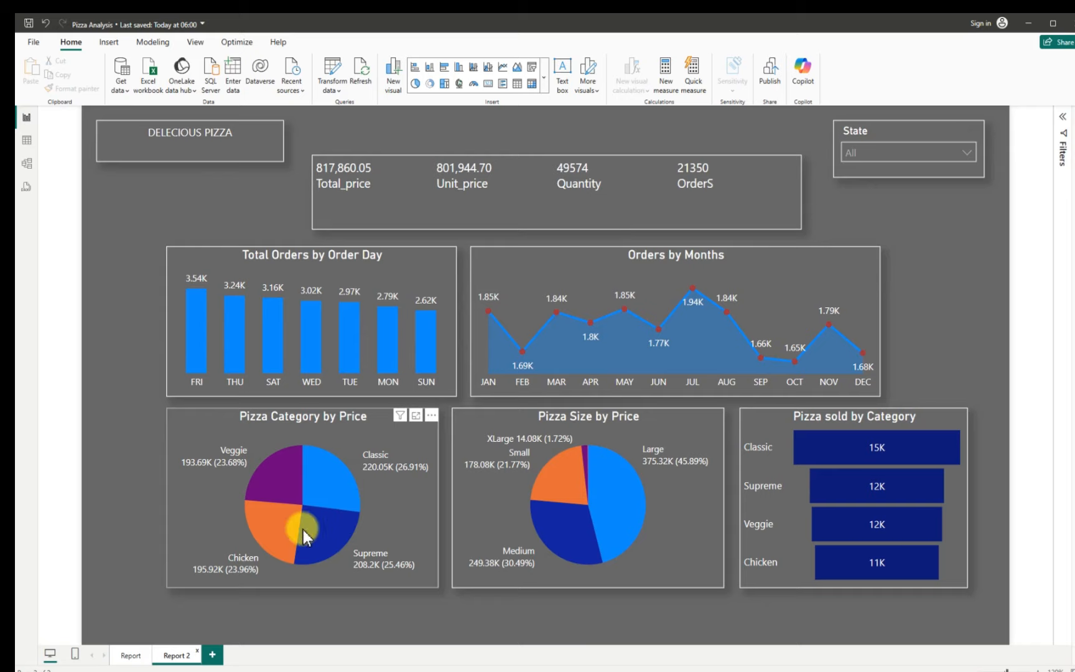
left_click(131, 658)
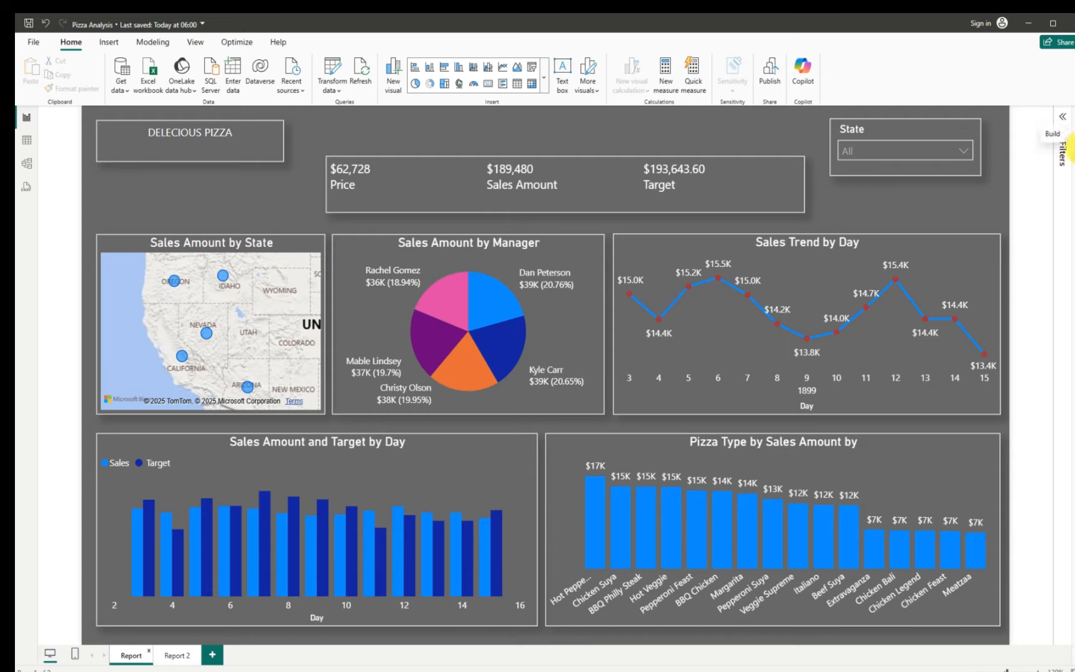
- Copy the hex code of the Report page's canvas background color
left_click(1068, 147)
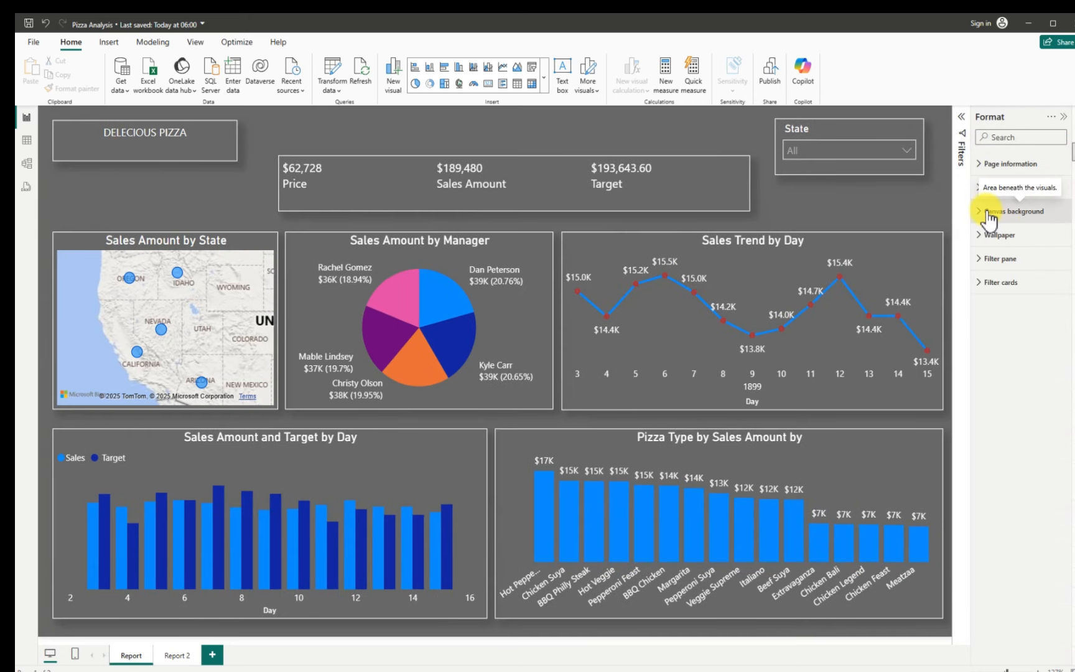
left_click(985, 215)
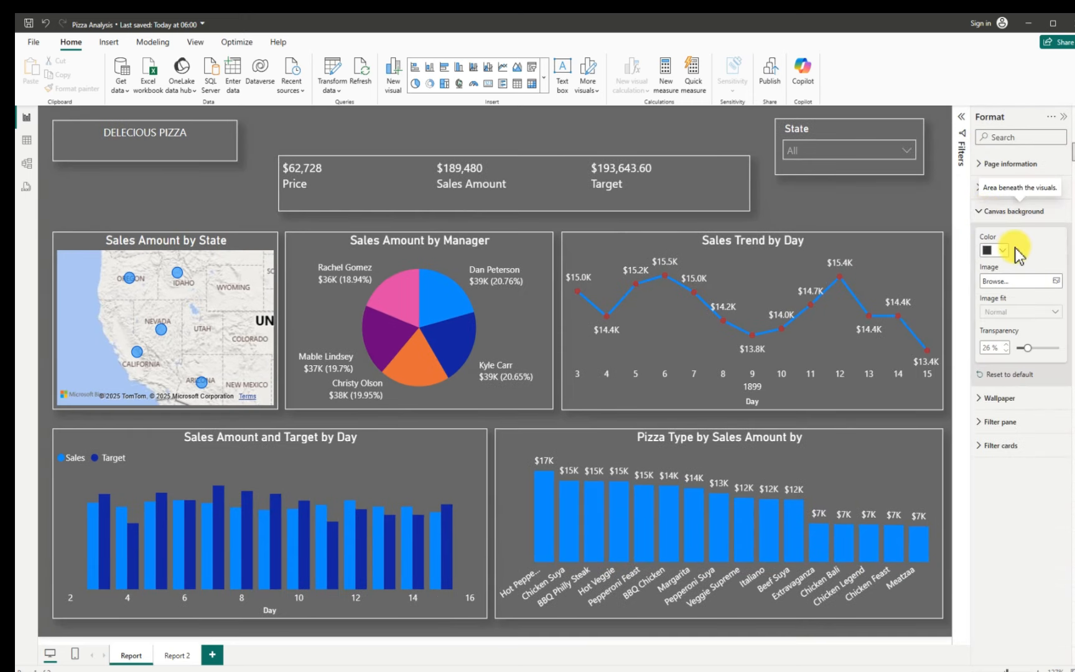
left_click(993, 250)
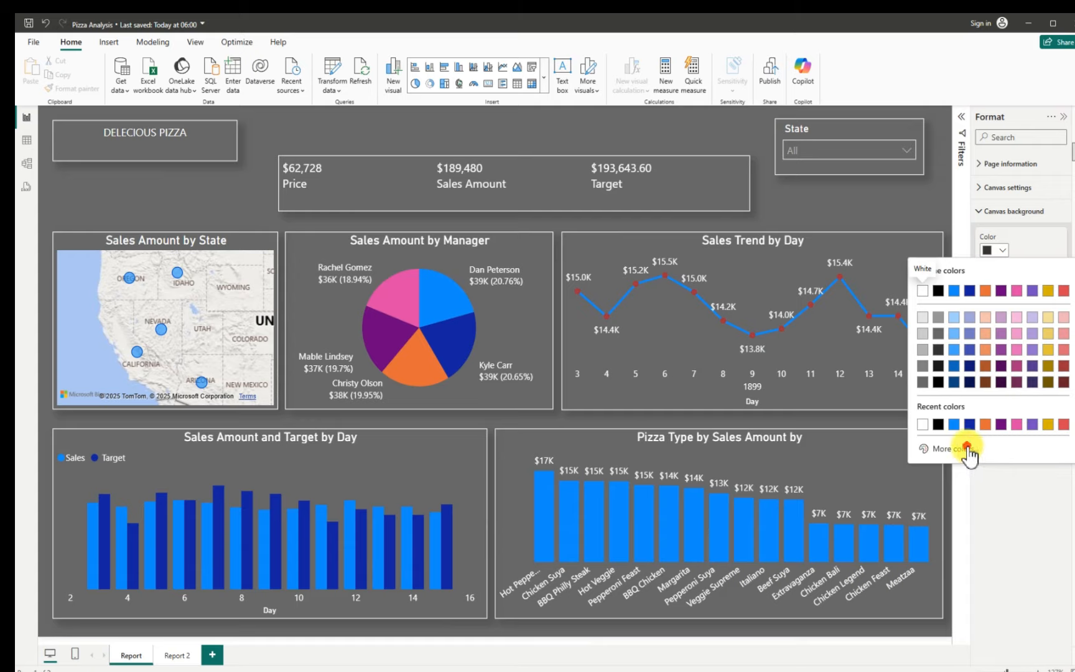
left_click(967, 446)
key("ctrl+c")
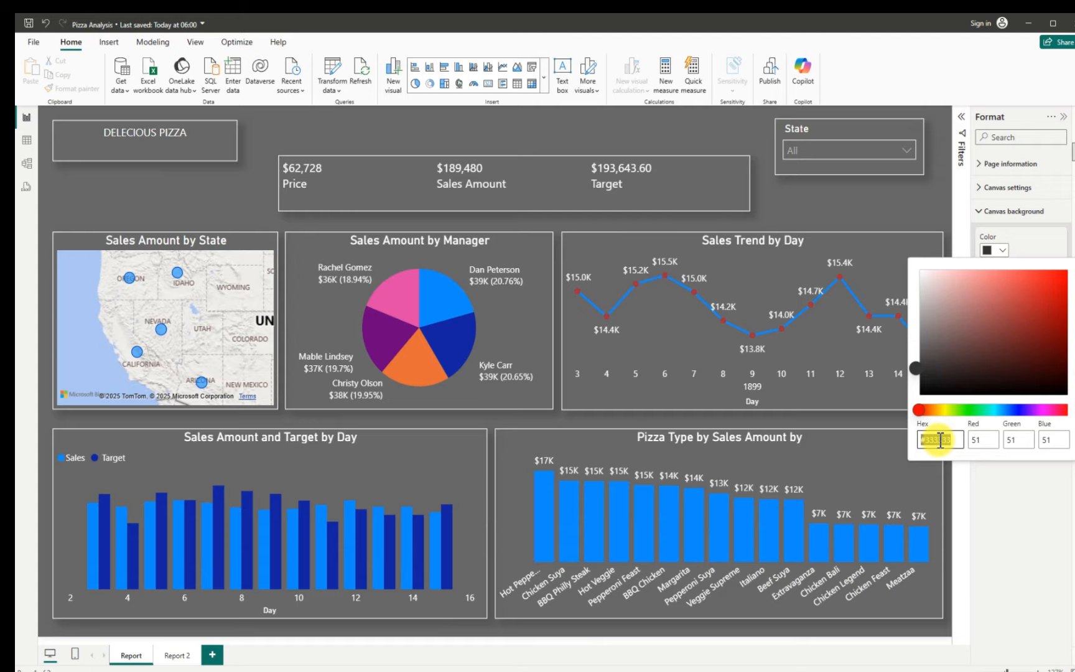
left_click(928, 211)
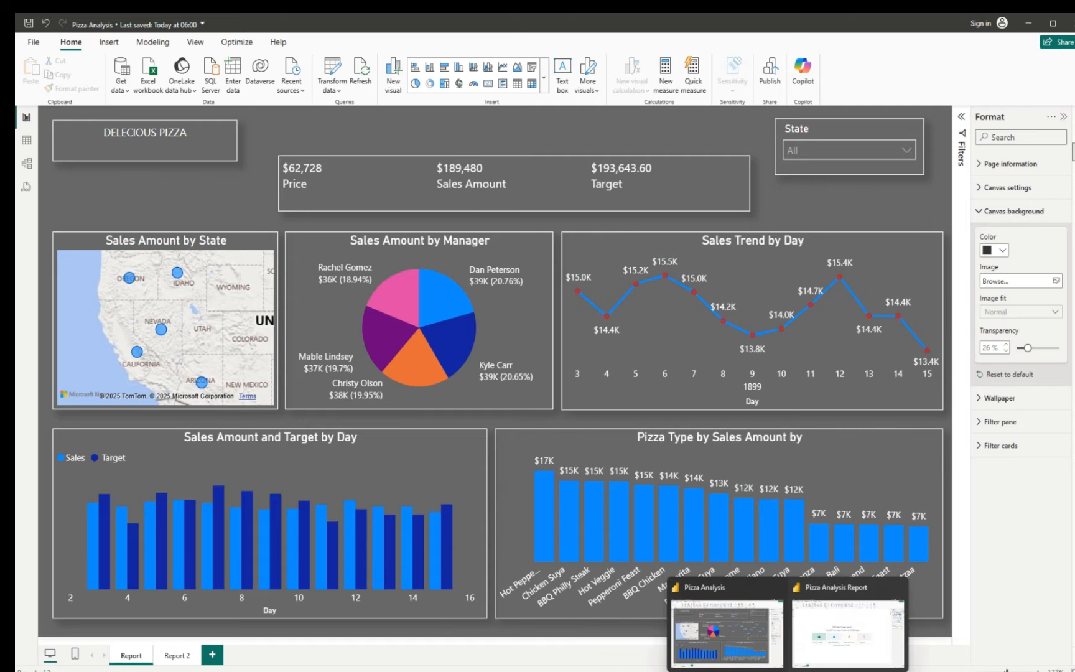
- Switch to the Pizza Analysis Report file and set its canvas background color to the copied hex #333333
left_click(811, 659)
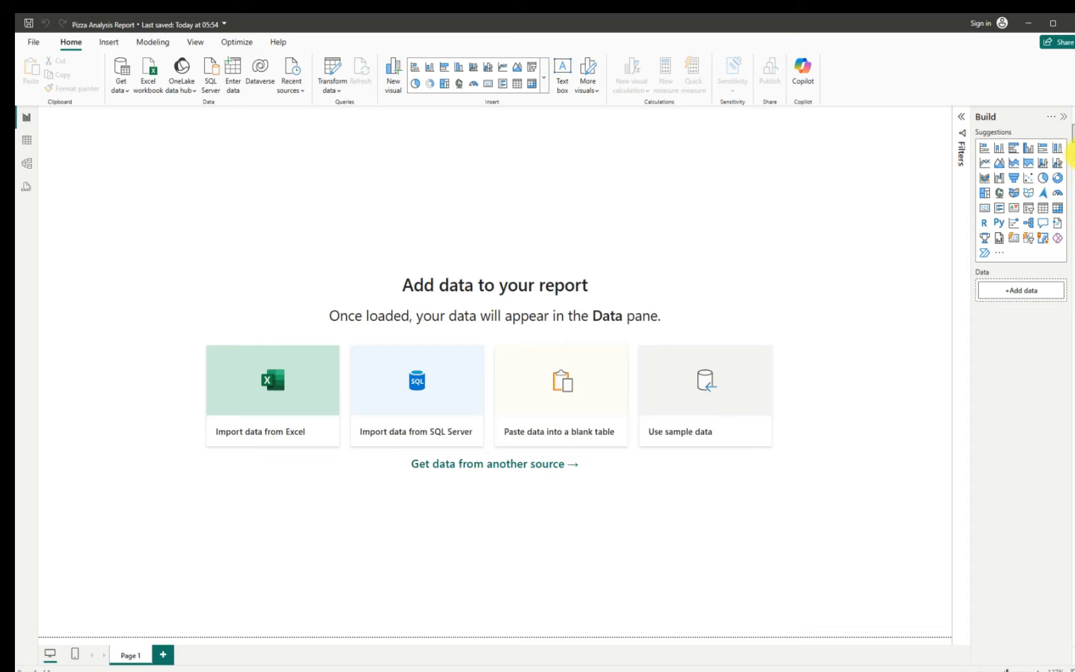
left_click(1069, 153)
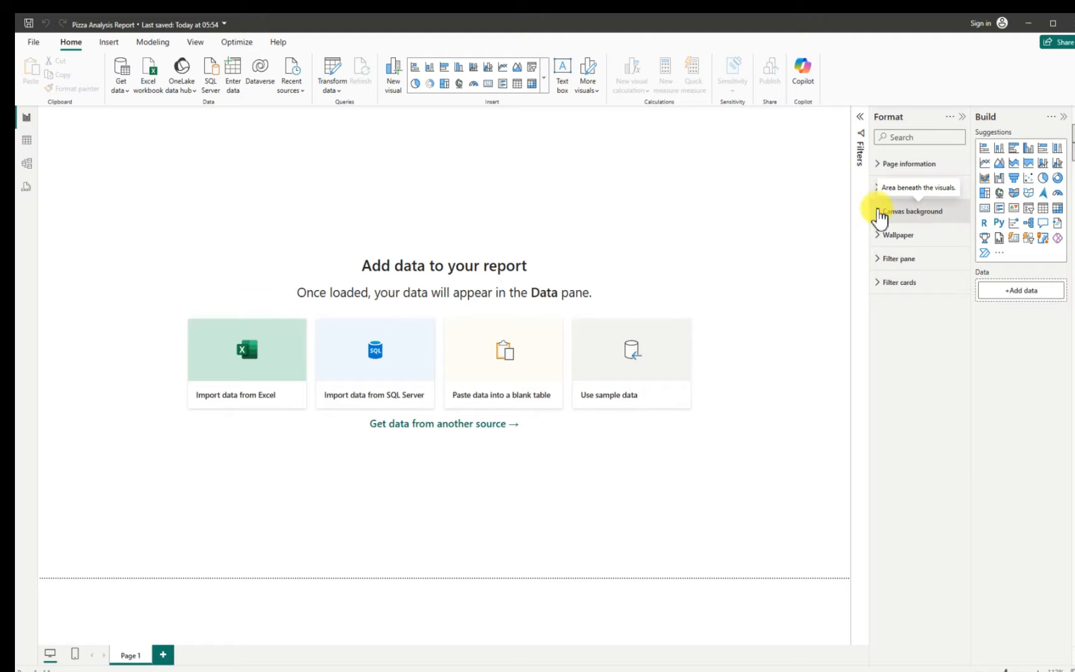
left_click(880, 212)
left_click(900, 250)
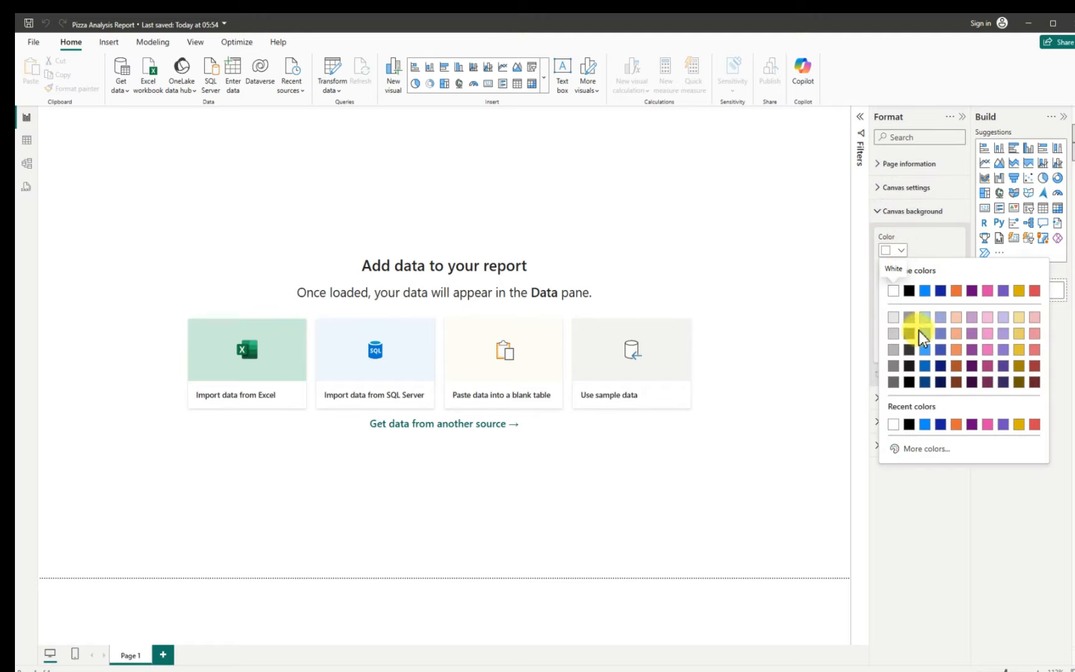
left_click(926, 447)
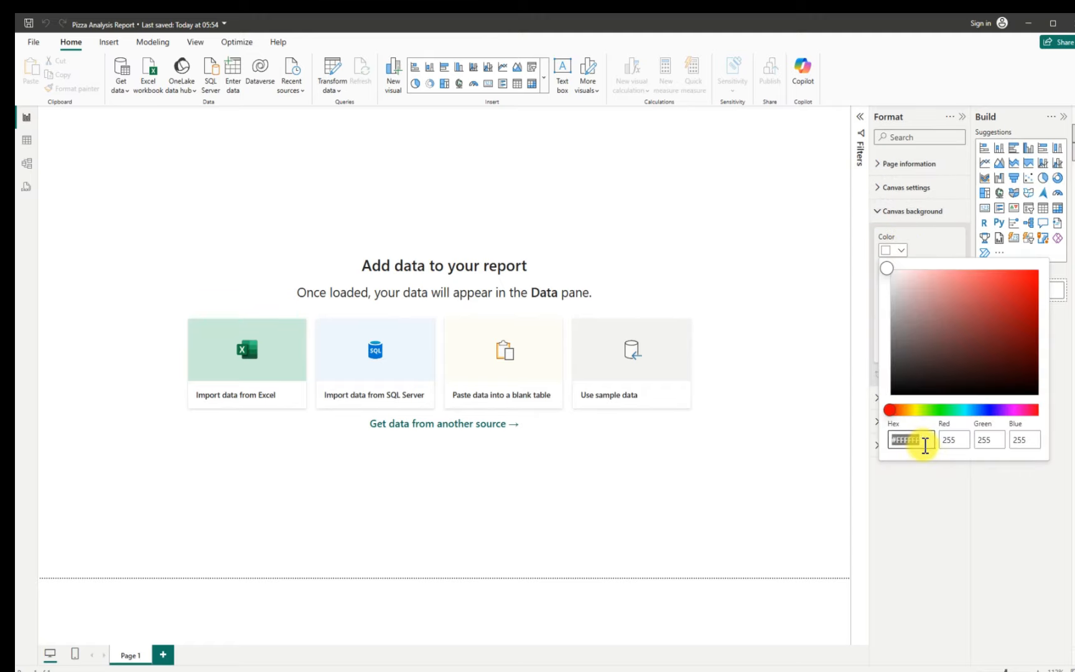
key("BackSpace")
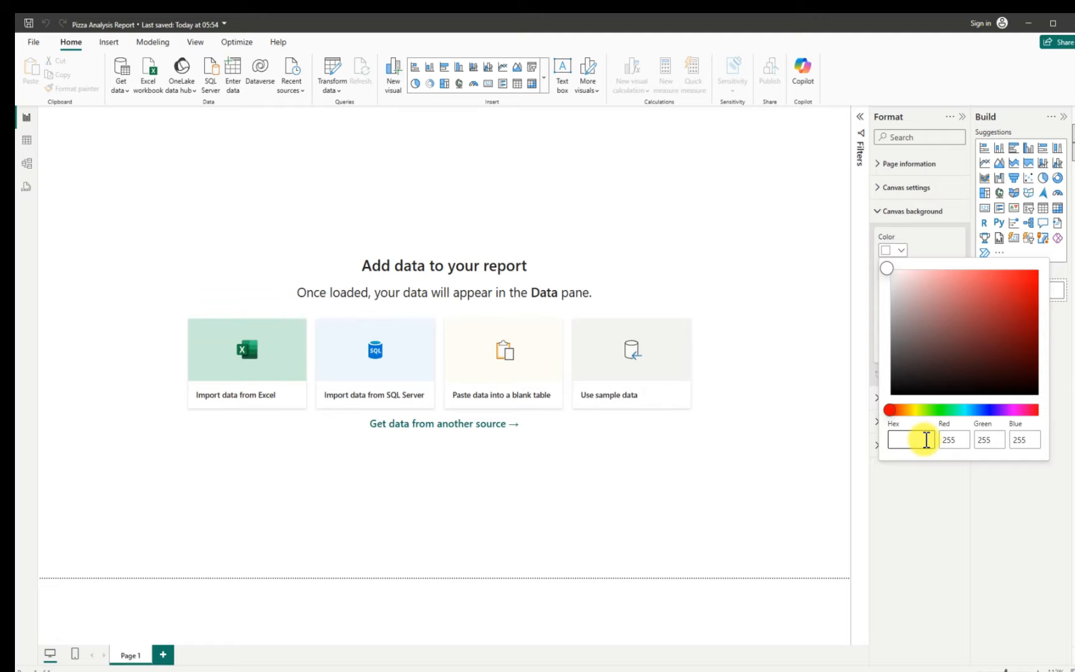
key("ctrl+v")
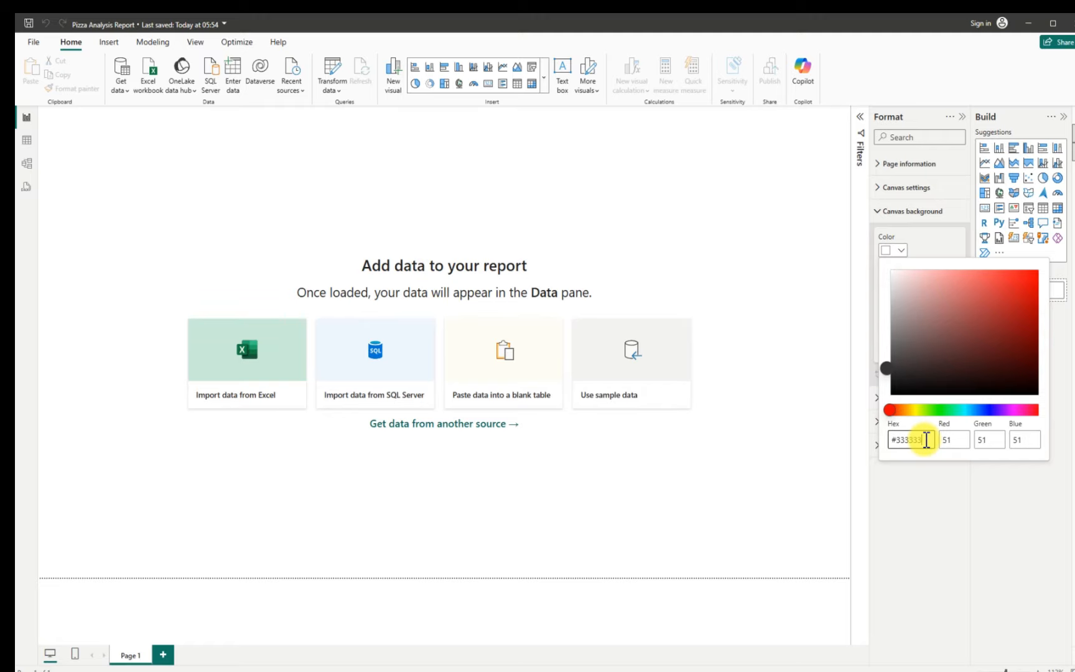
left_click(828, 378)
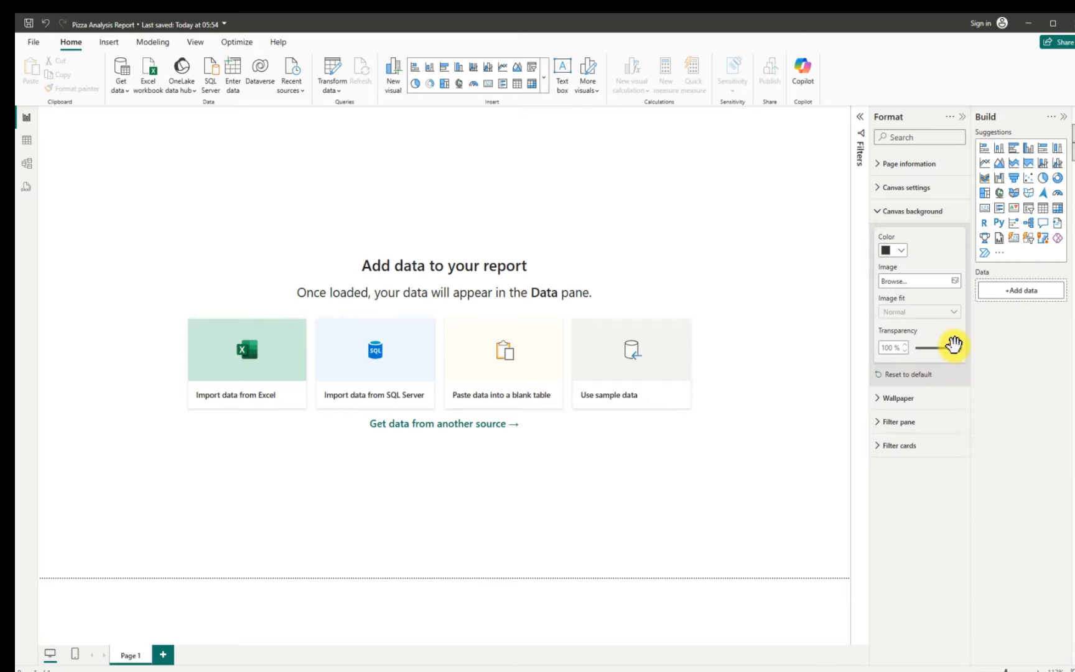
- Set the canvas background transparency to 26%
left_click_drag(955, 347, 927, 346)
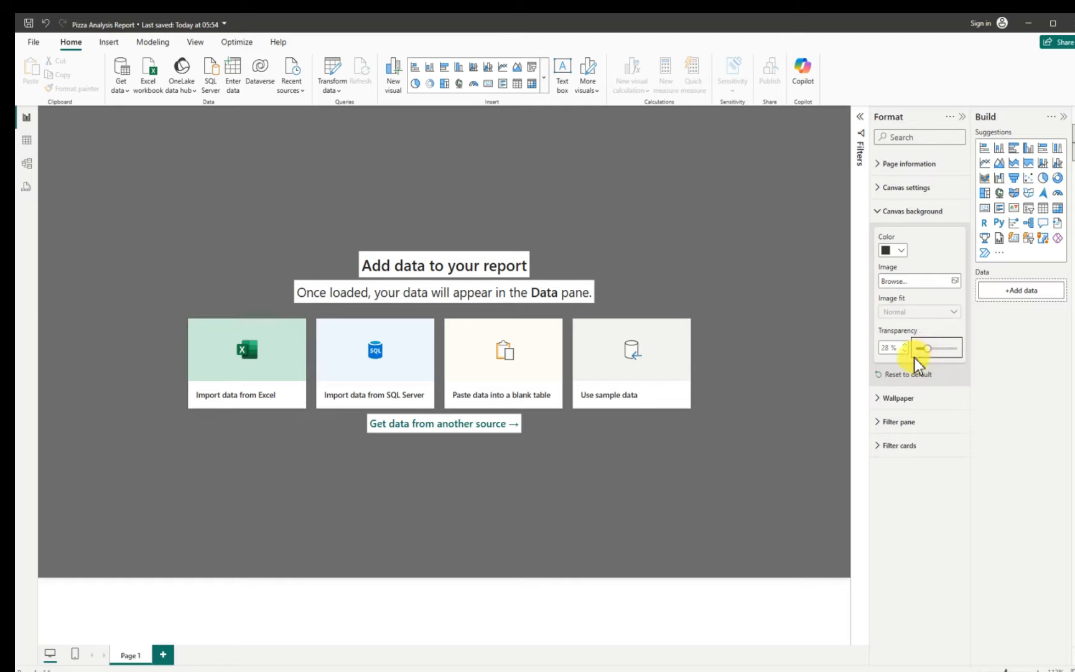
left_click(903, 351)
left_click(904, 351)
left_click(903, 350)
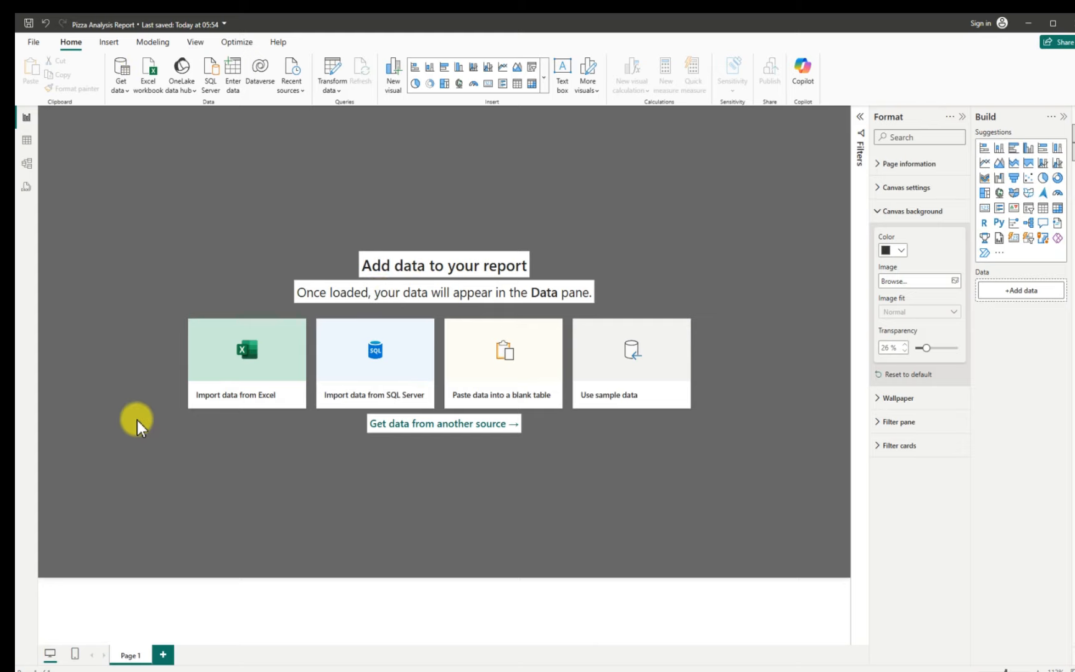
- Rename the report page Page 1 as "Report 1"
left_click(142, 656)
double_click(141, 655)
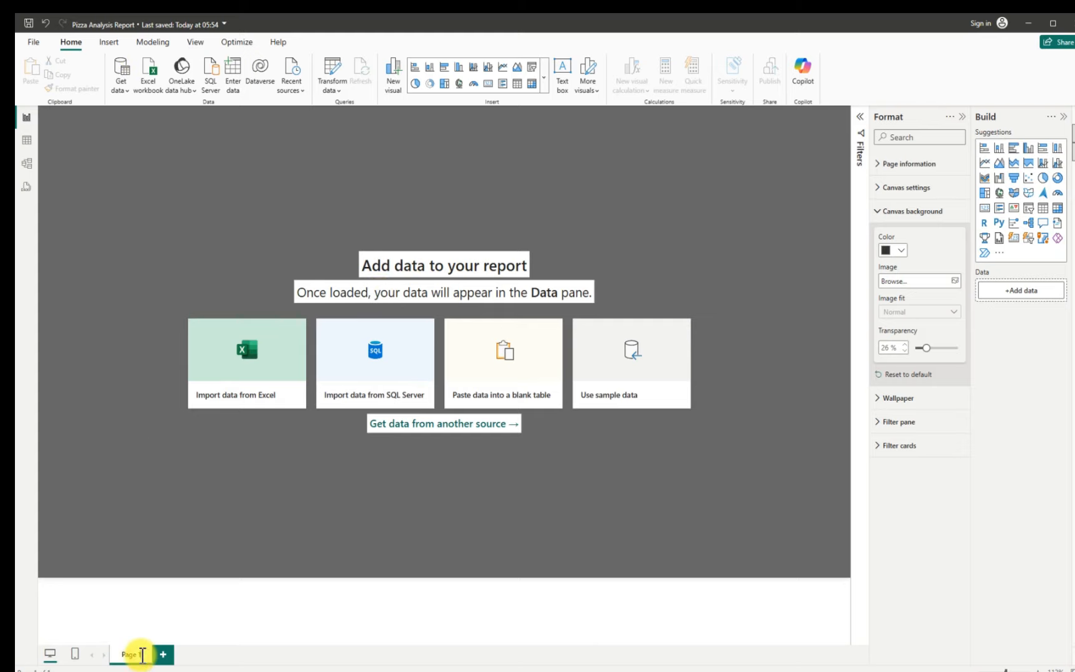
type("Report")
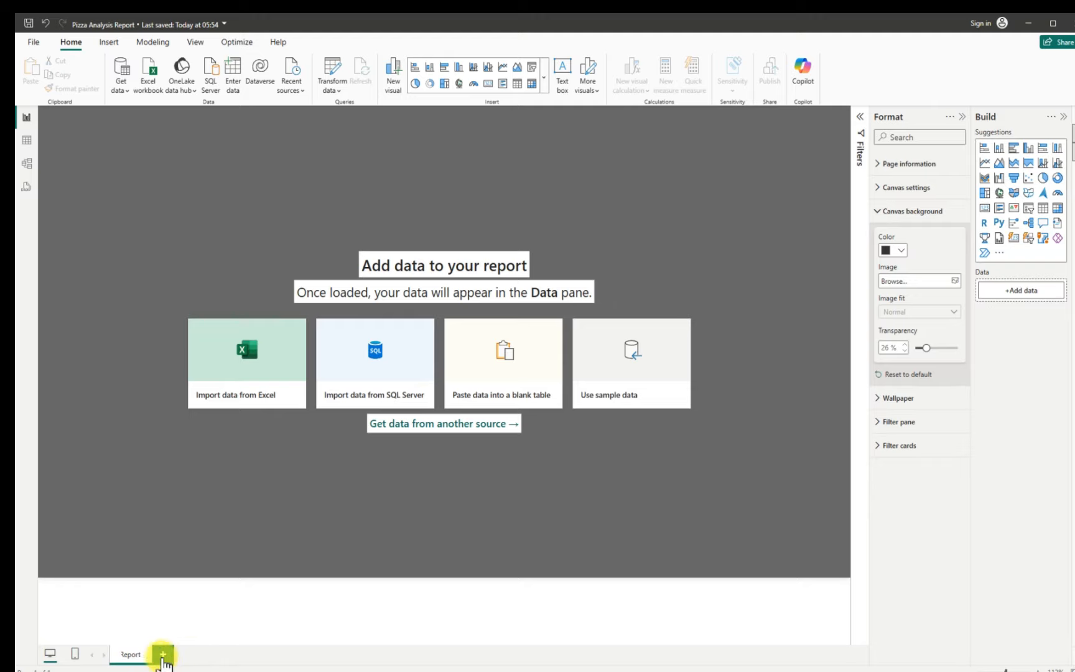
type("1")
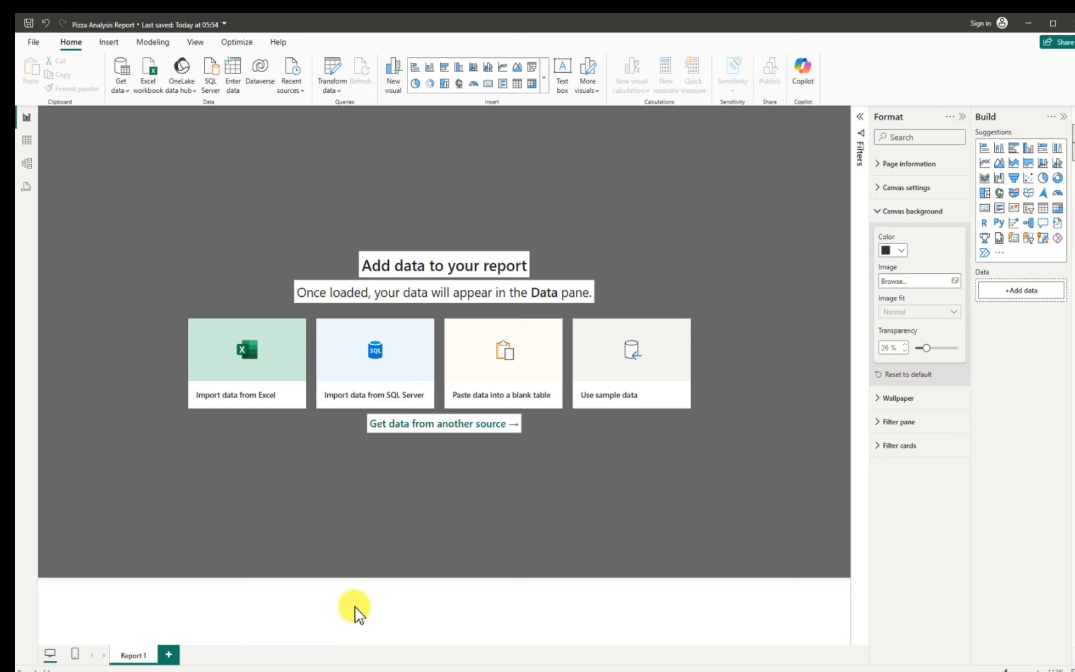
- Review the visuals on the finished Pizza Analysis dashboard, and return to the Pizza Analysis Report file
mouse_move(785, 666)
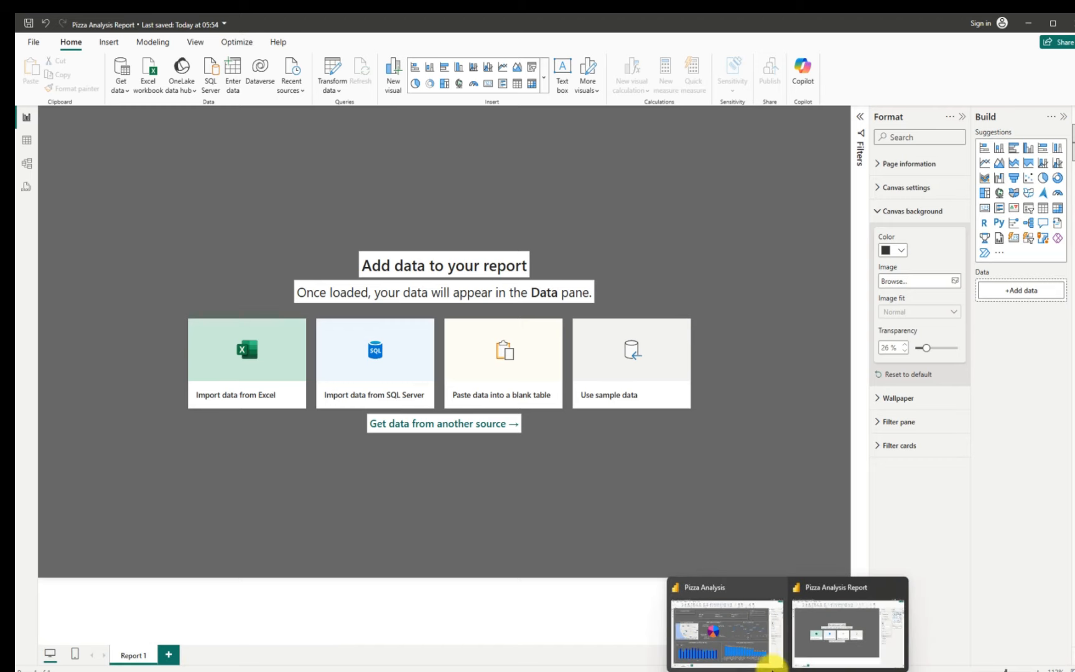
left_click(760, 644)
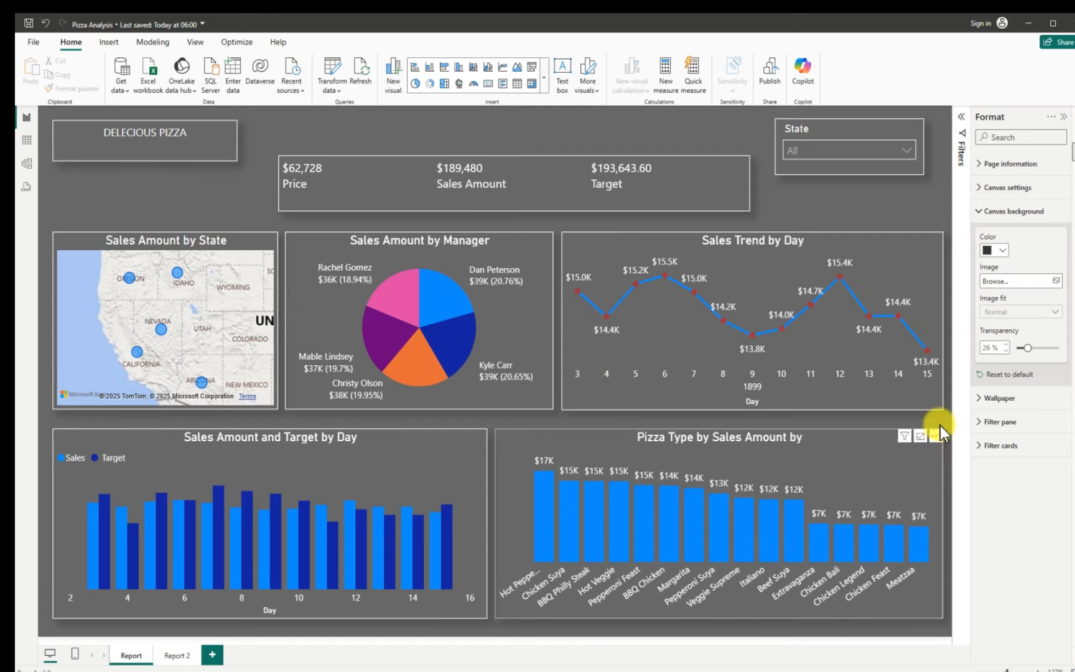
left_click(1063, 117)
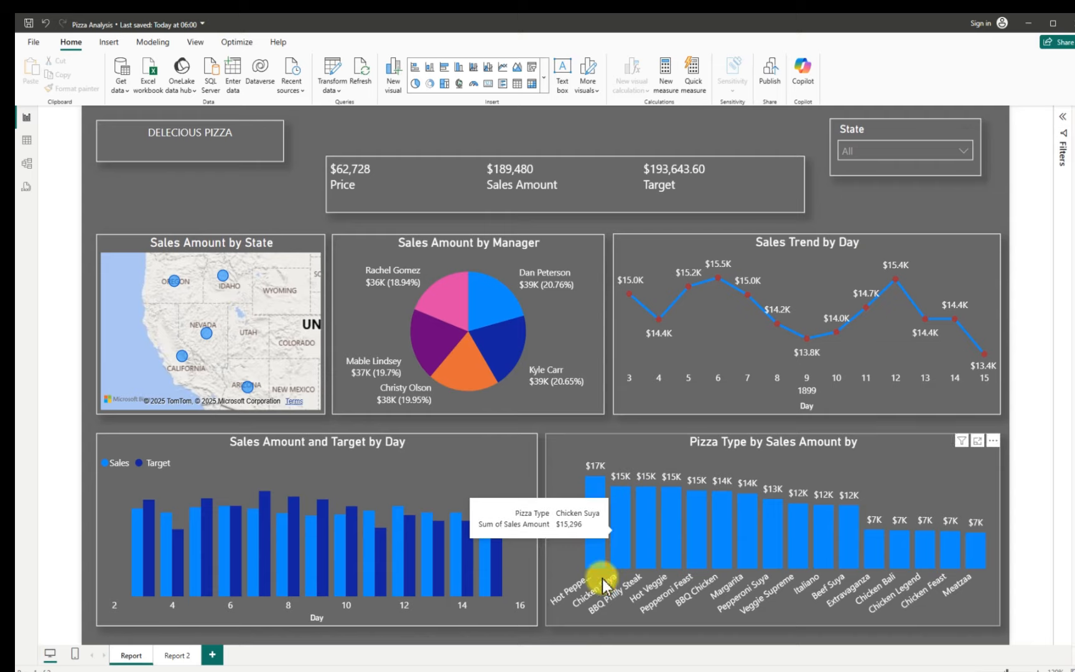
left_click(815, 643)
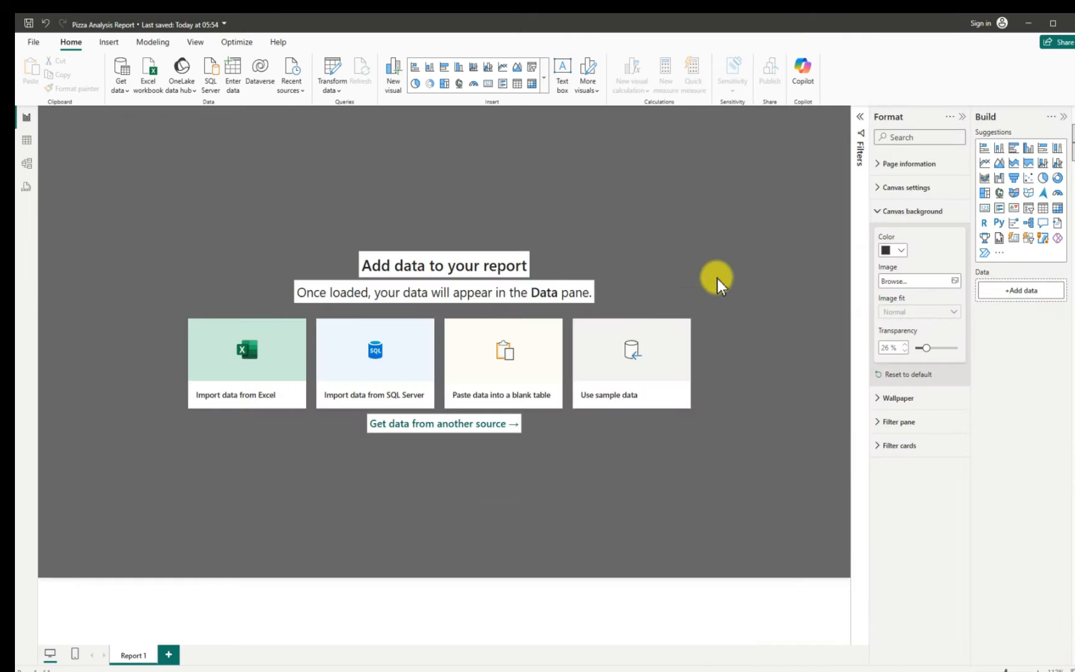
- Import the Sales sheet from the Sales-Data workbook in Downloads > Section+2 > Pizza Sales analysis and open it in Power Query for transformation
left_click(961, 116)
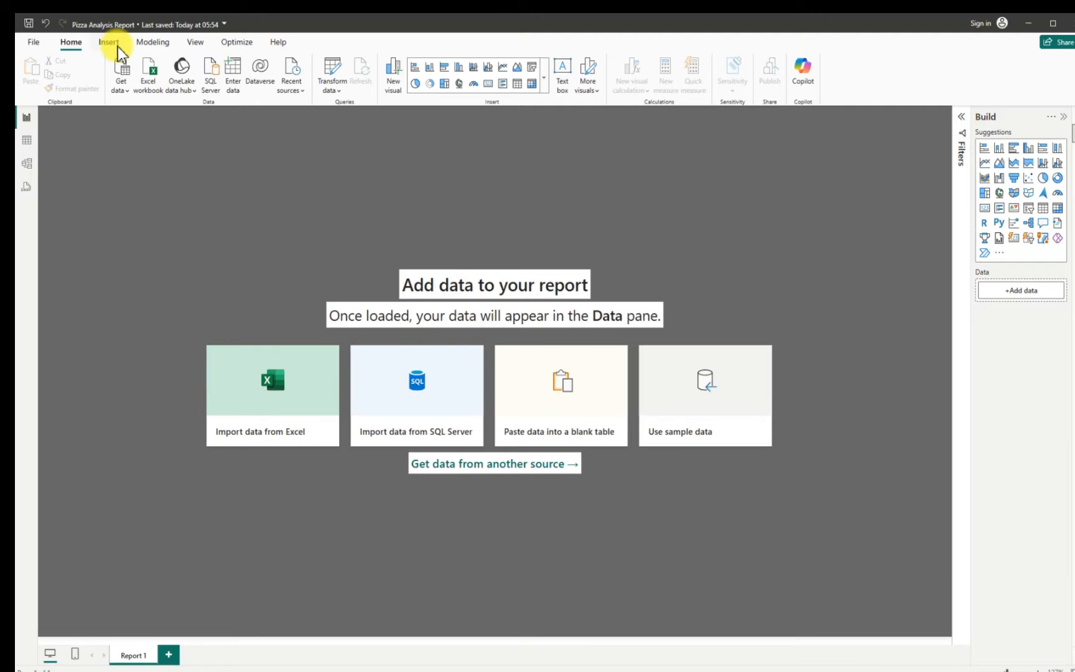
left_click(121, 80)
left_click(161, 131)
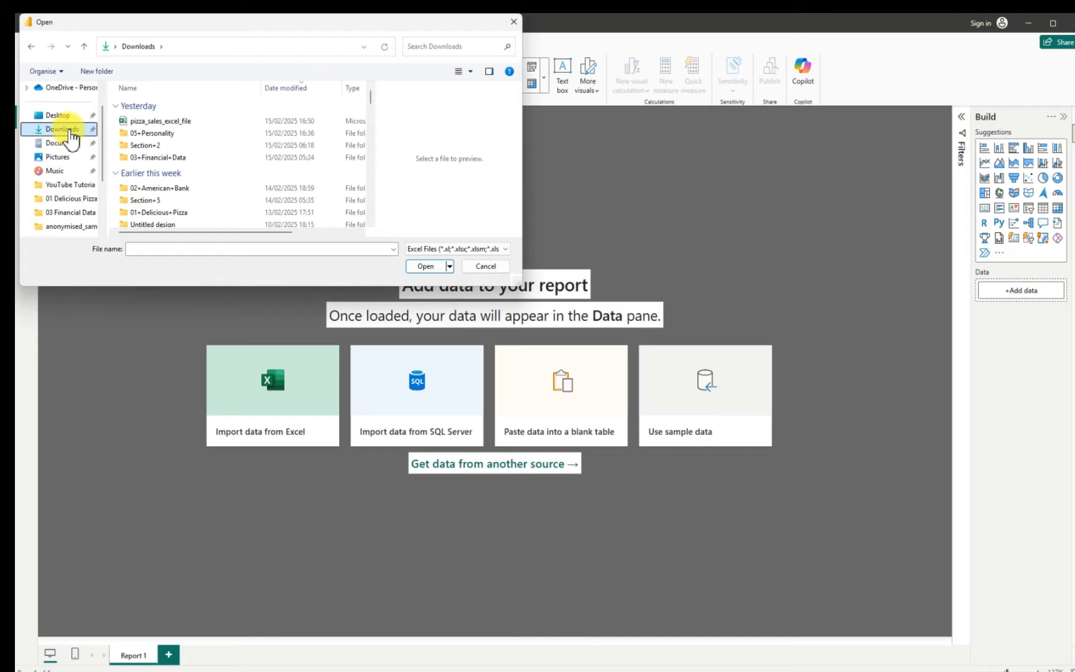
double_click(150, 147)
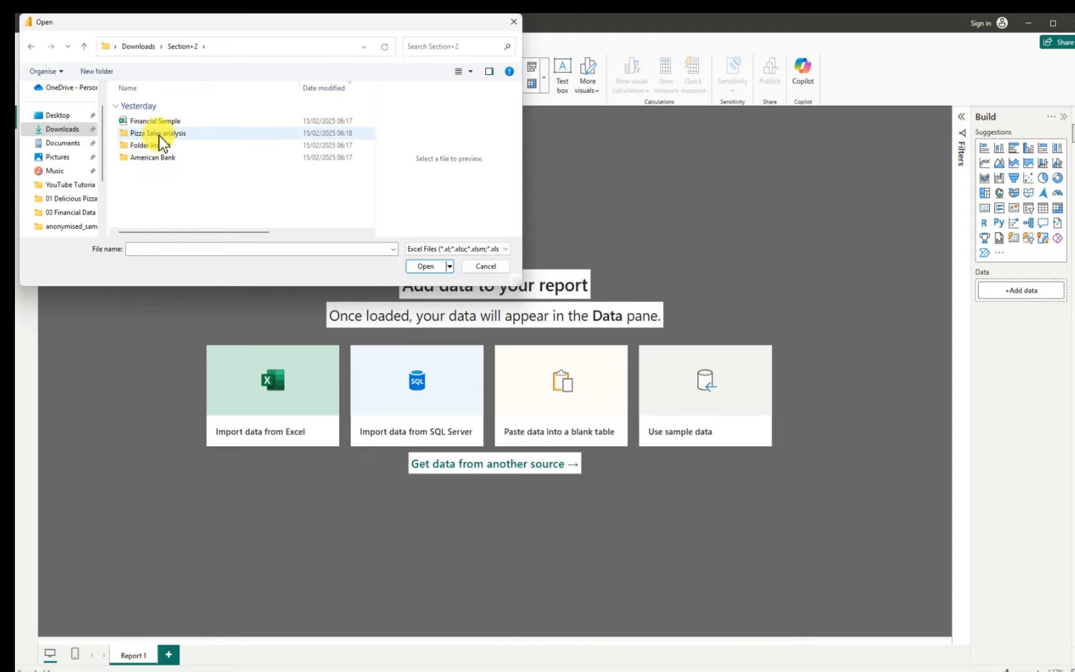
left_click(159, 134)
double_click(160, 134)
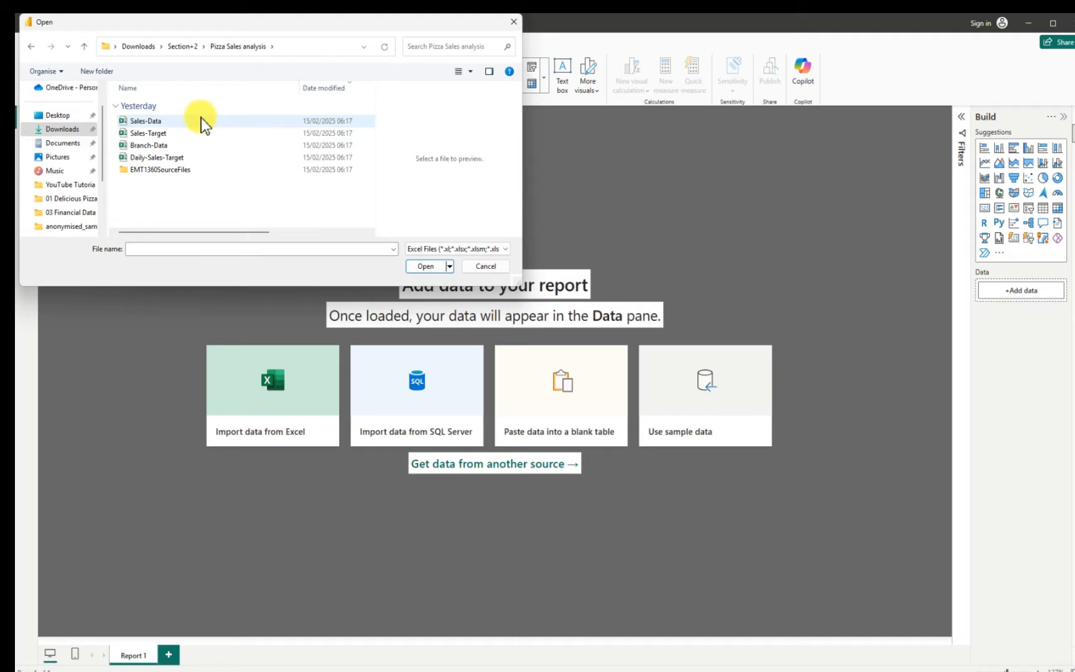
left_click(155, 125)
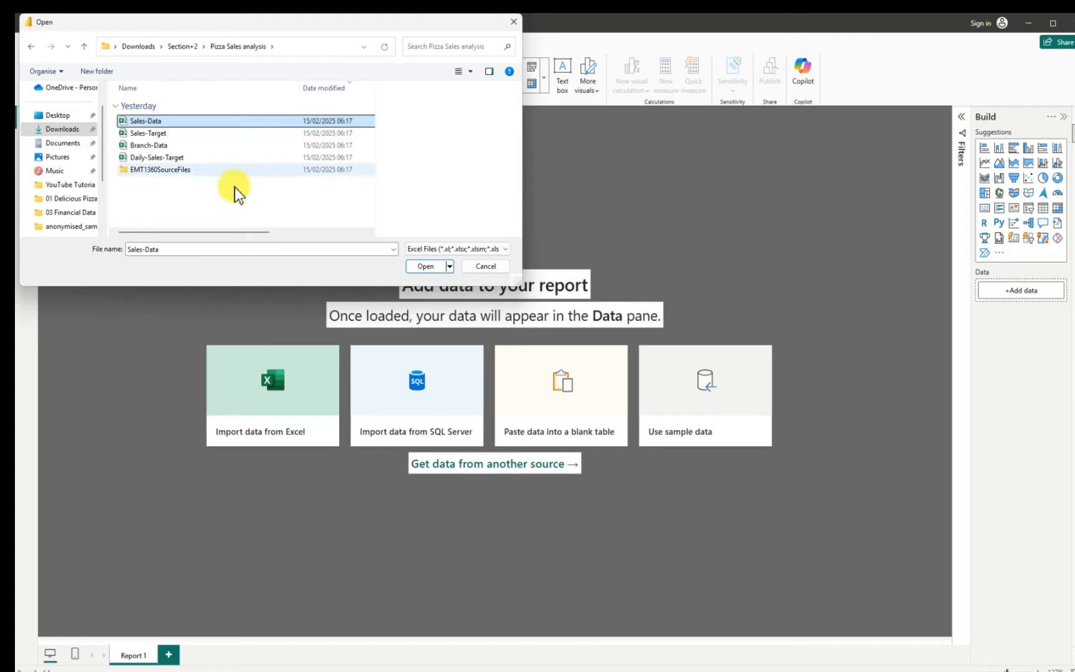
left_click(427, 267)
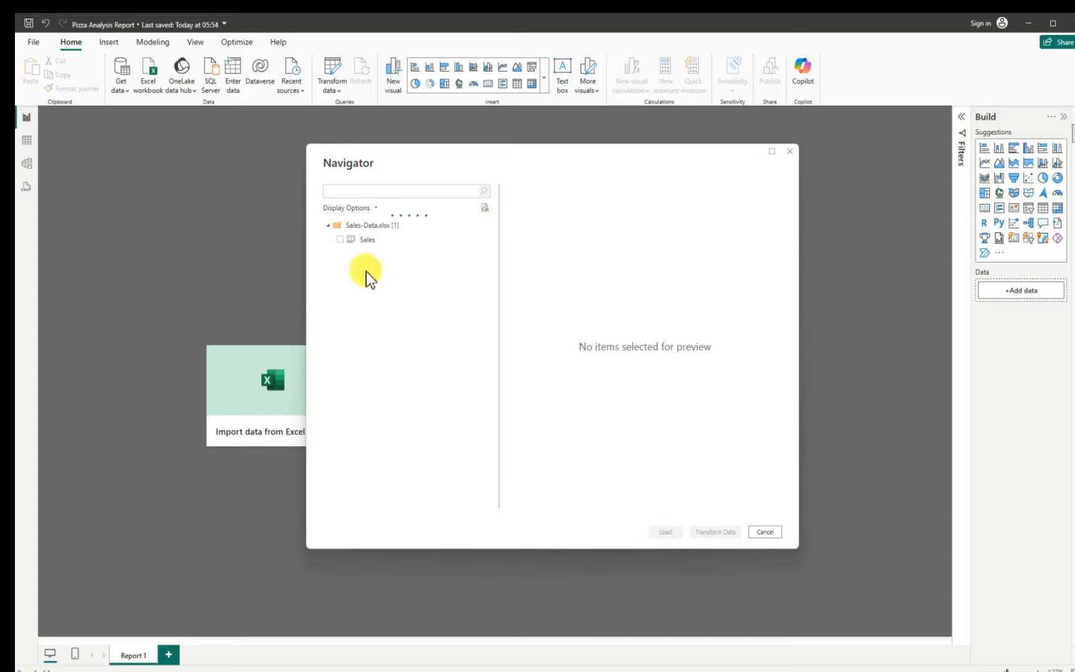
left_click(341, 239)
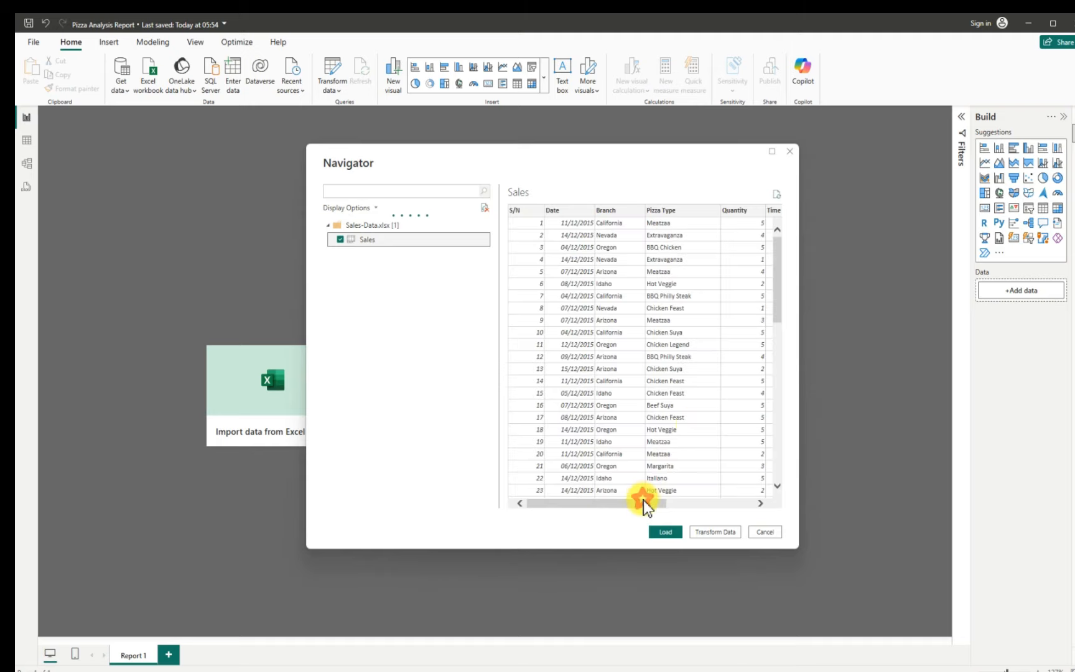
left_click_drag(643, 501, 763, 498)
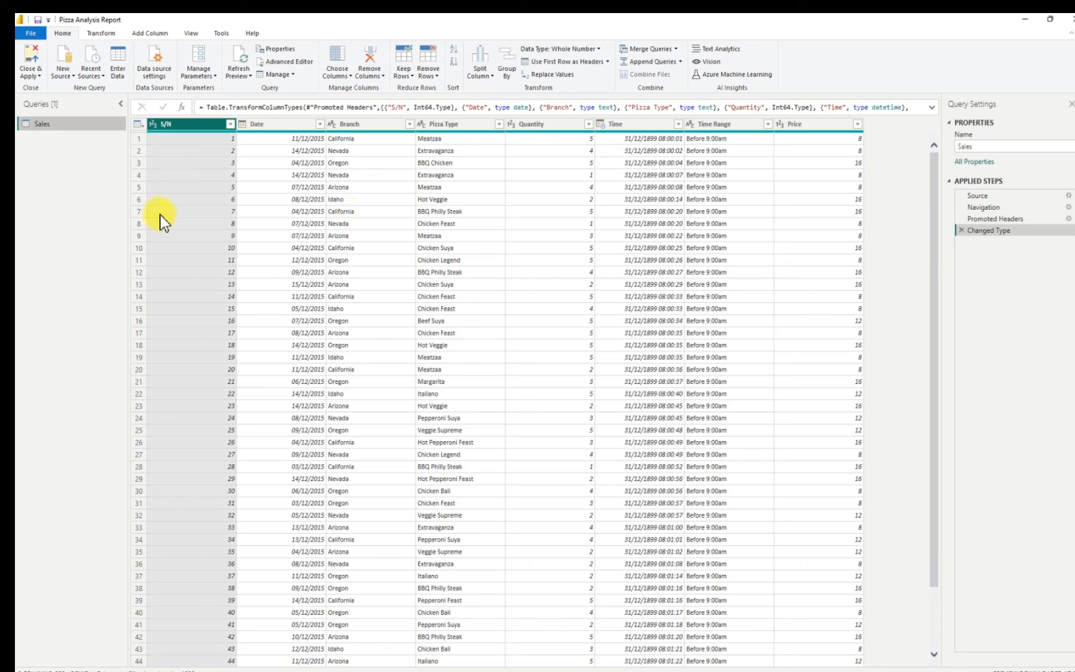
- Import the Sales Target sheet from the Sales-Target workbook as a new query
left_click(68, 72)
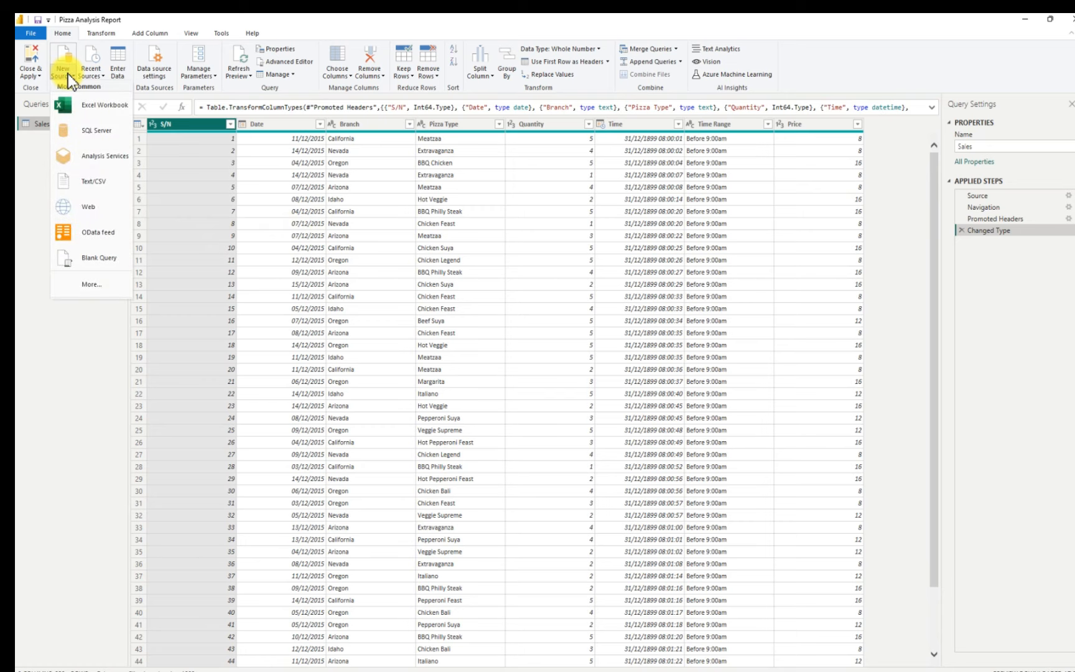
left_click(88, 105)
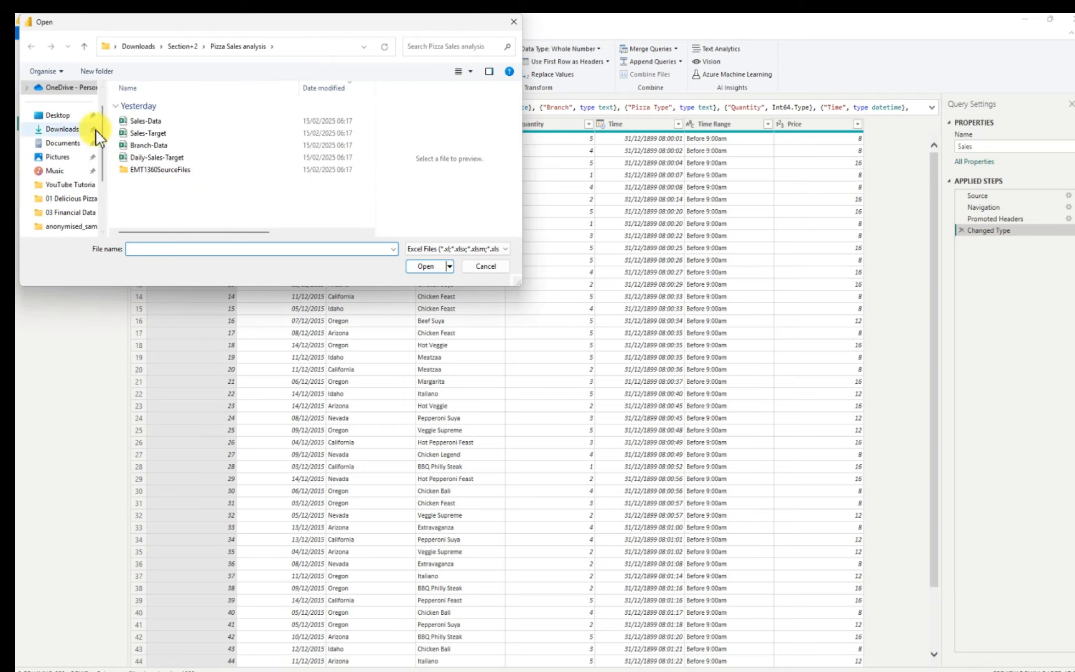
left_click(156, 135)
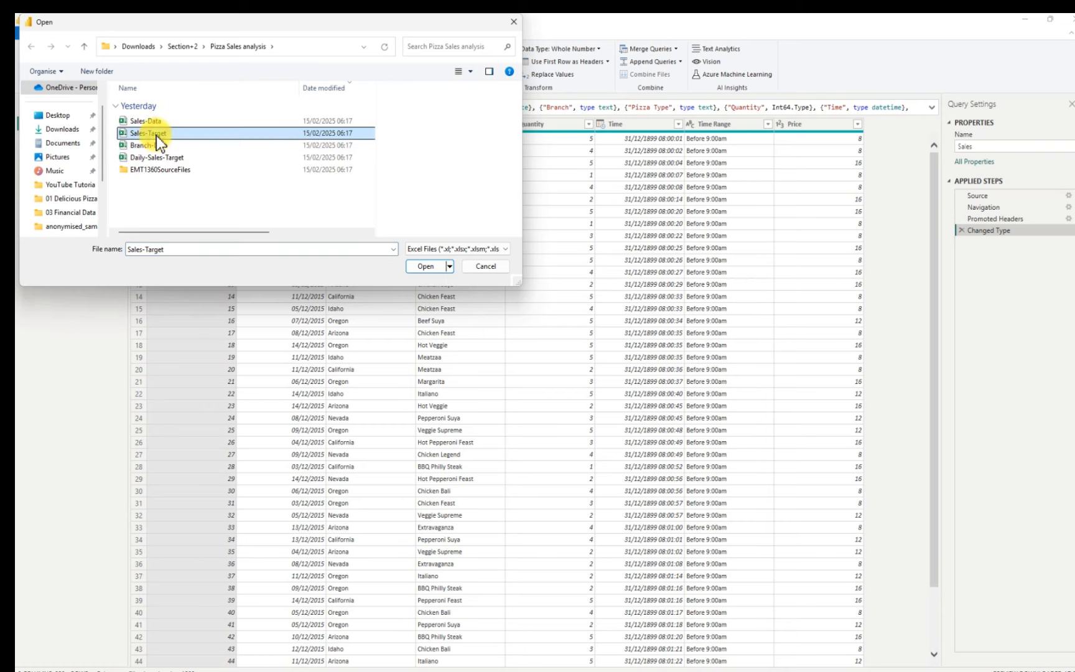
left_click(417, 268)
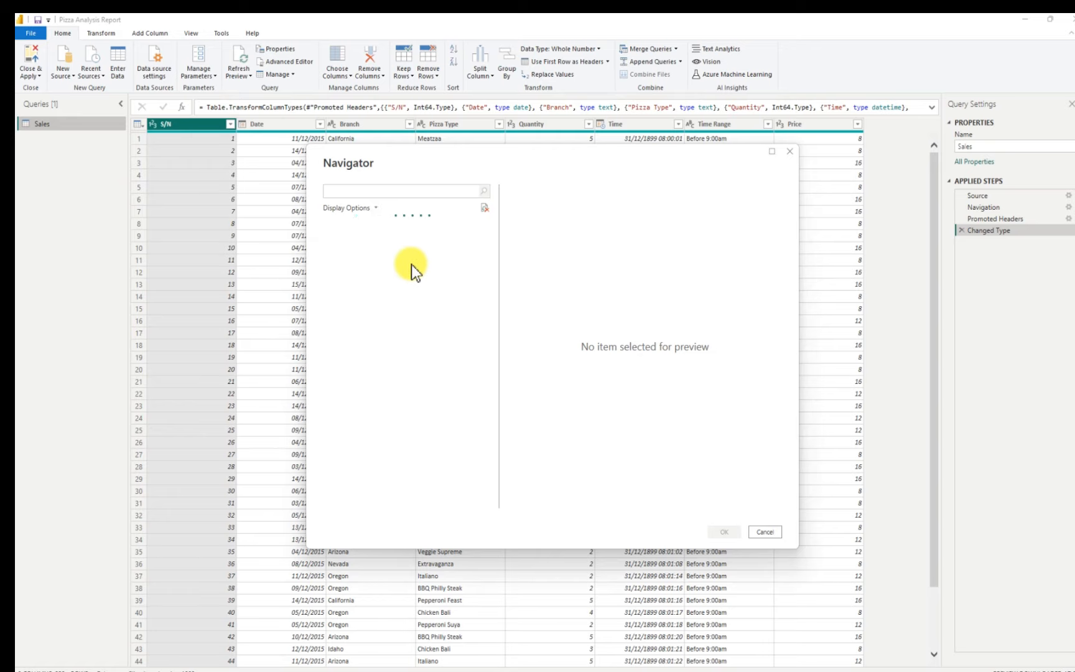
left_click(375, 209)
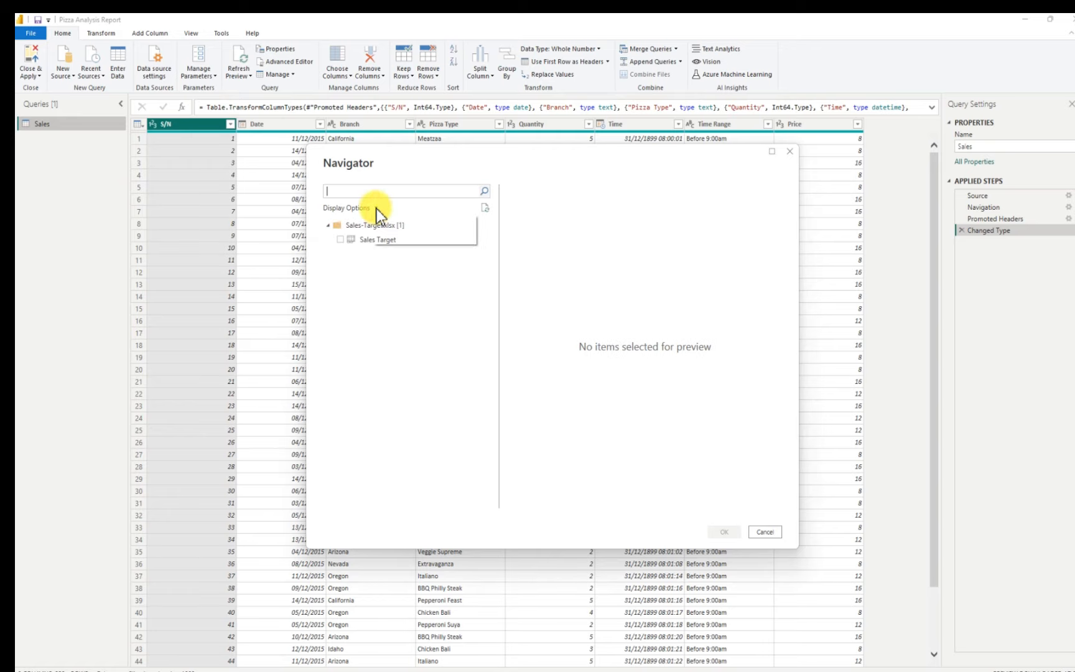
left_click(340, 239)
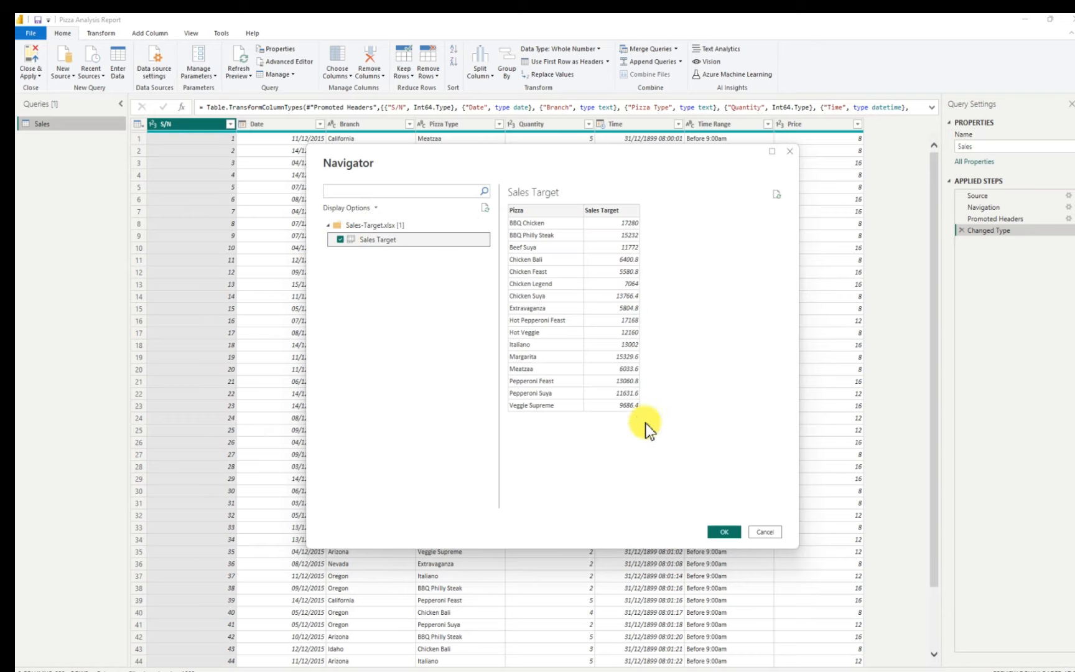
left_click(722, 529)
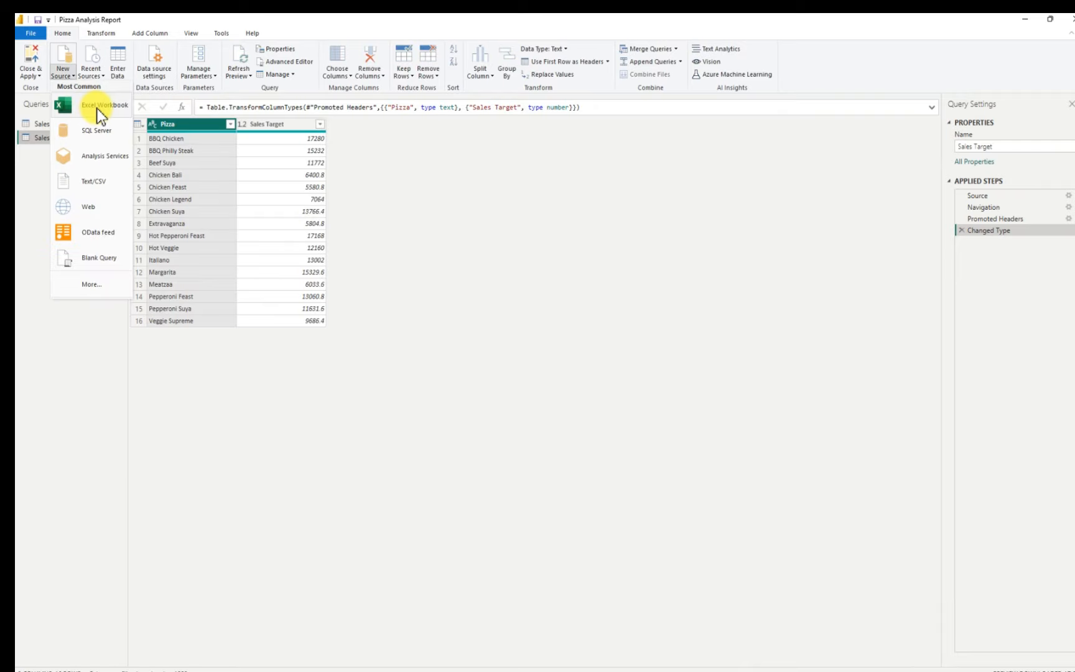
- Import the Branch Data sheet from the Branch-Data workbook as a new query
left_click(98, 109)
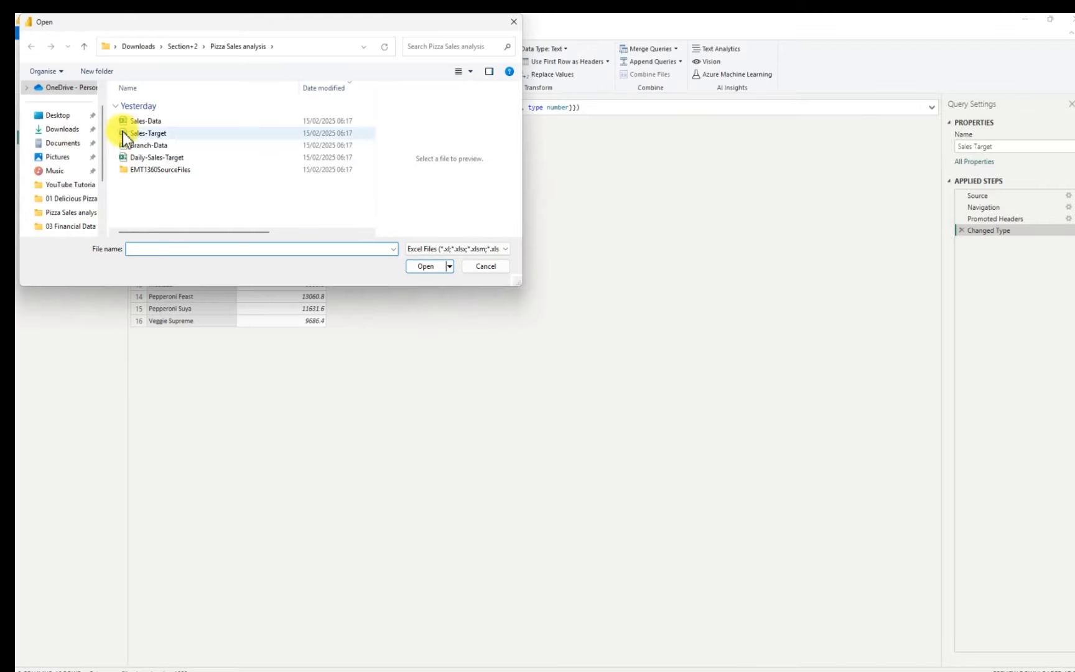
left_click(151, 147)
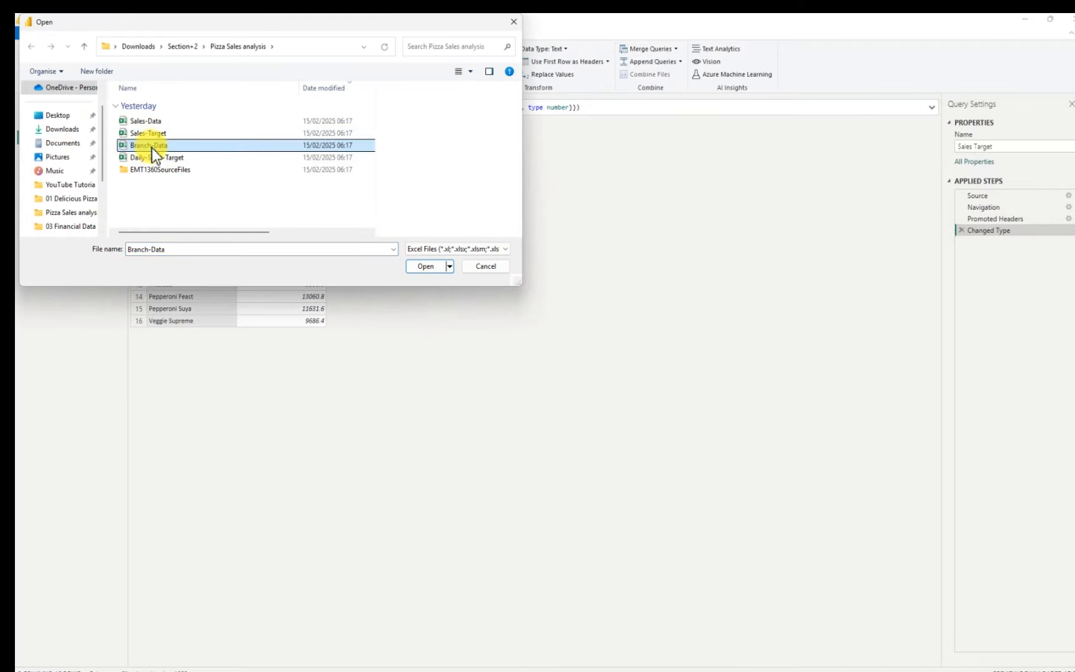
left_click(428, 266)
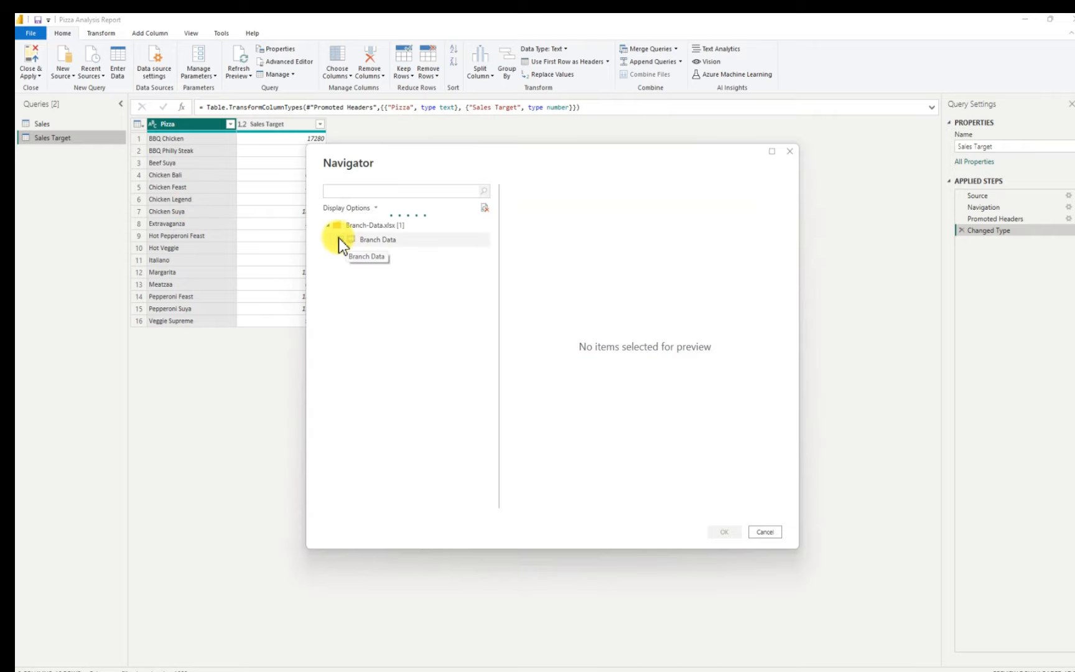
left_click(340, 238)
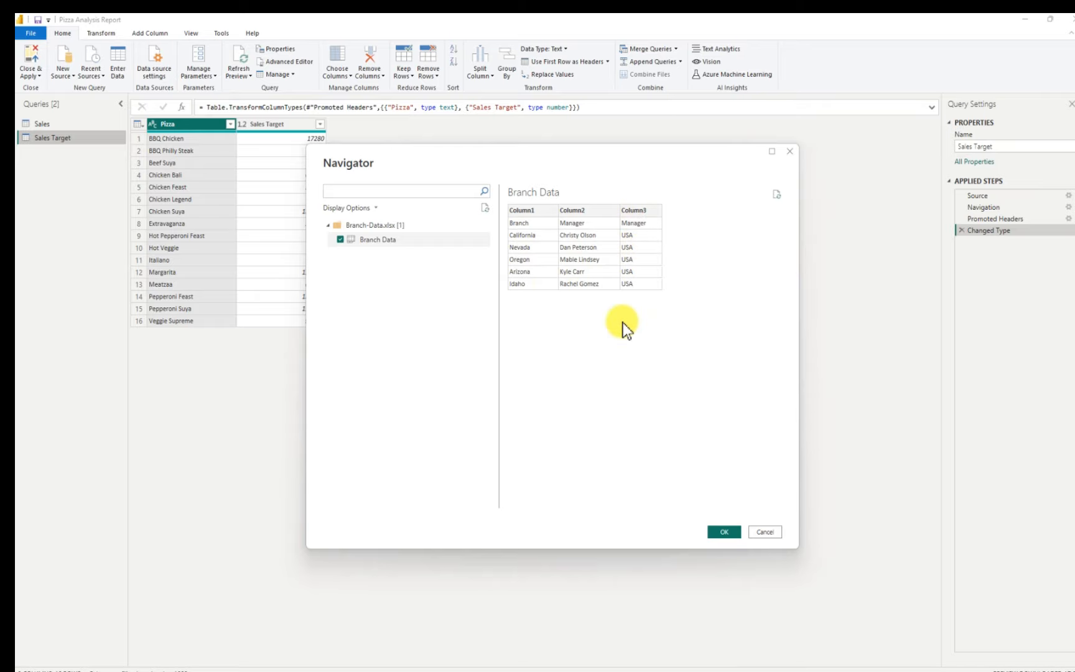
left_click(724, 531)
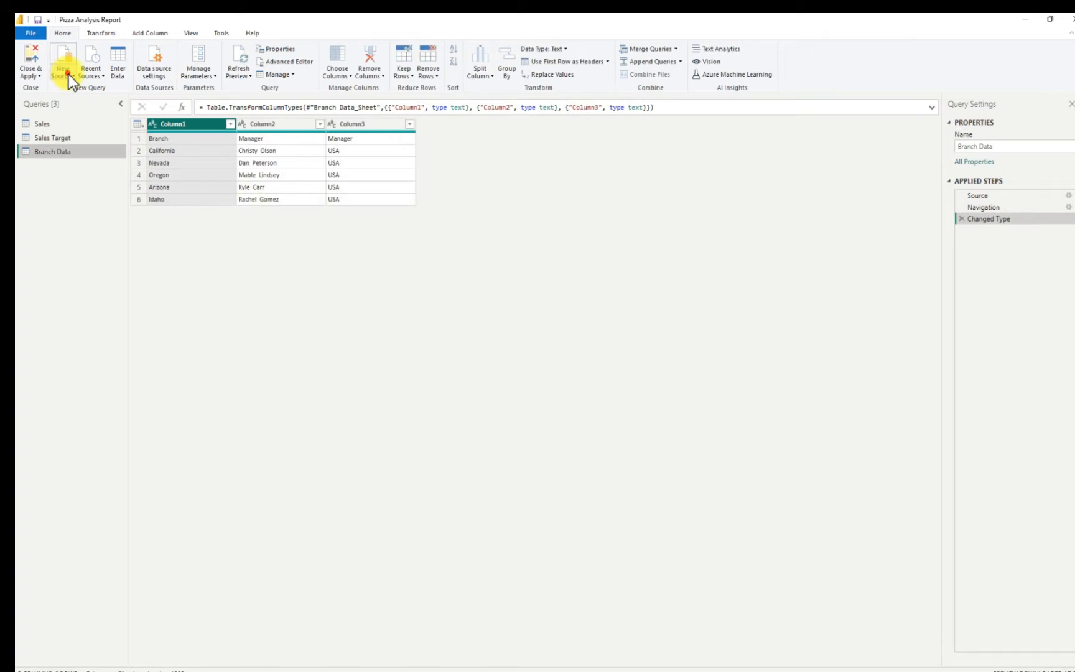
- Import the Daily Target sheet from the Daily-Sales-Target workbook as a new query
left_click(68, 74)
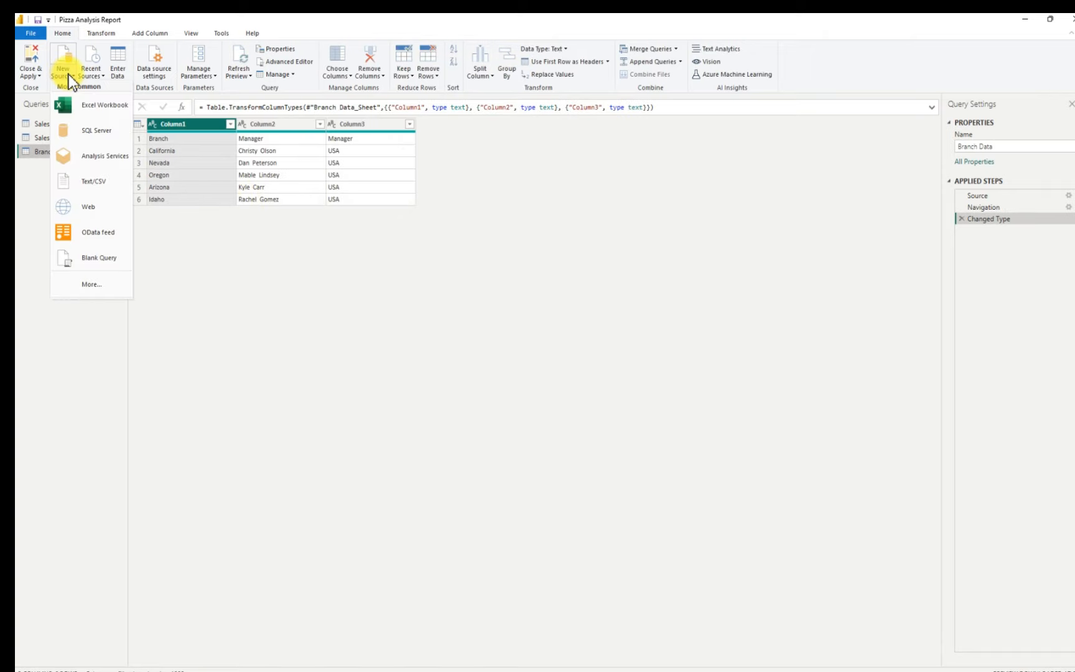
left_click(95, 109)
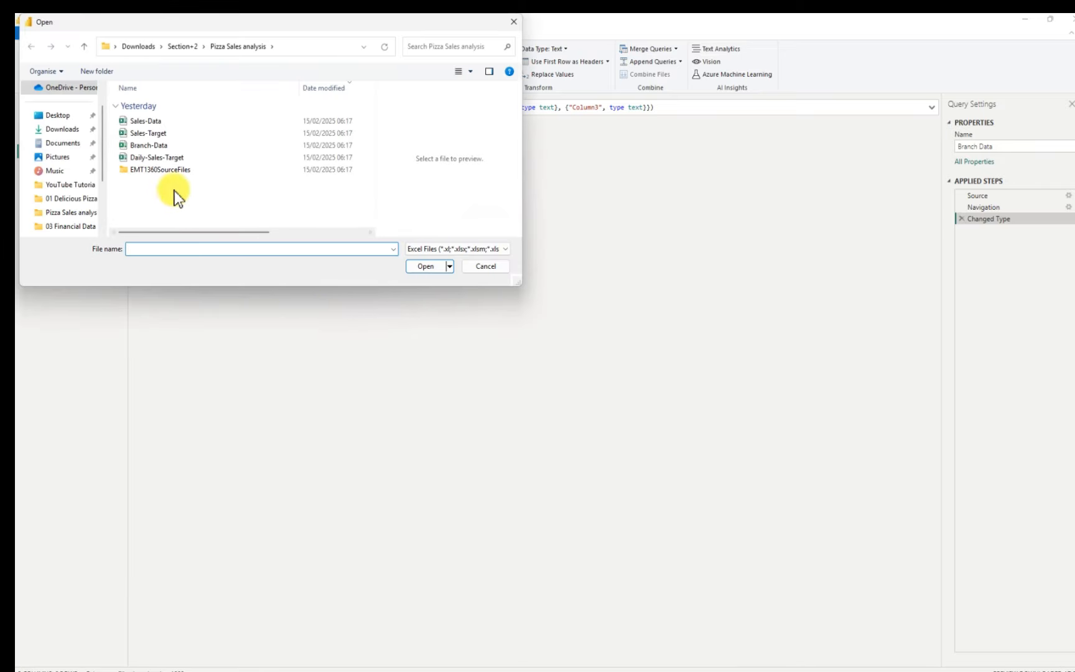
left_click(159, 161)
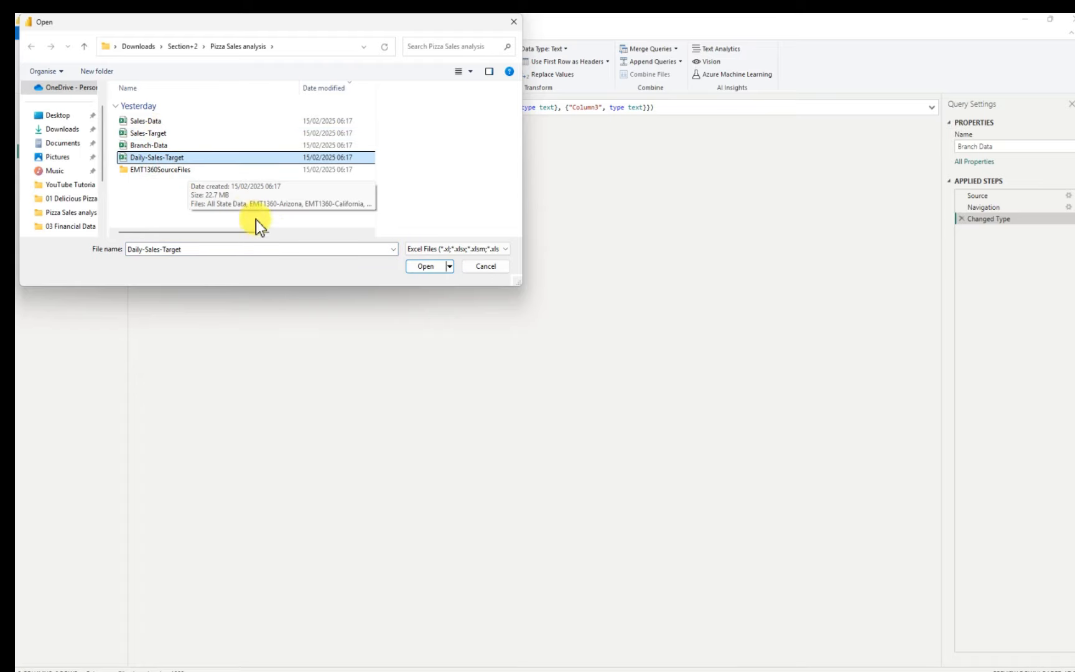
left_click(420, 268)
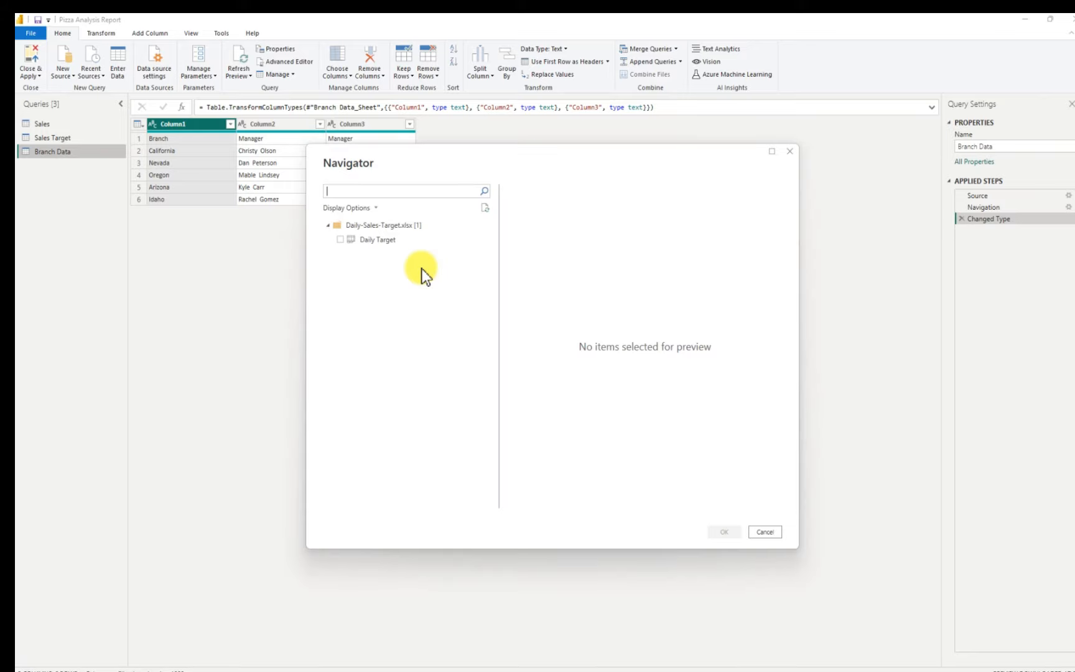
left_click(341, 240)
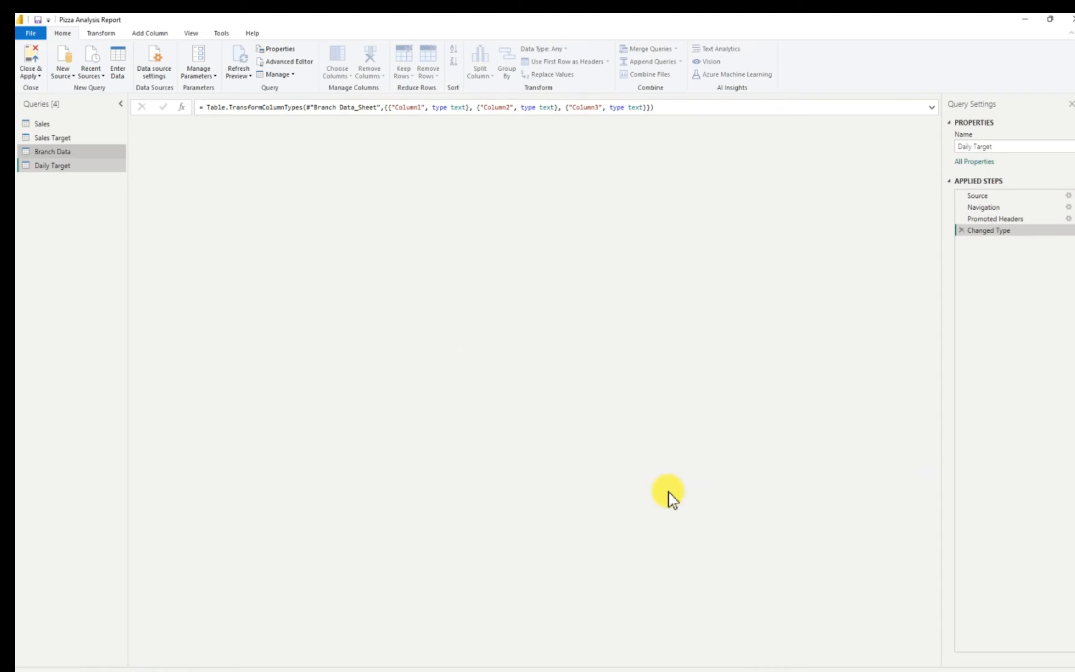
- Open the pizza_sales_excel_file workbook from Downloads as a new Excel source
left_click(68, 74)
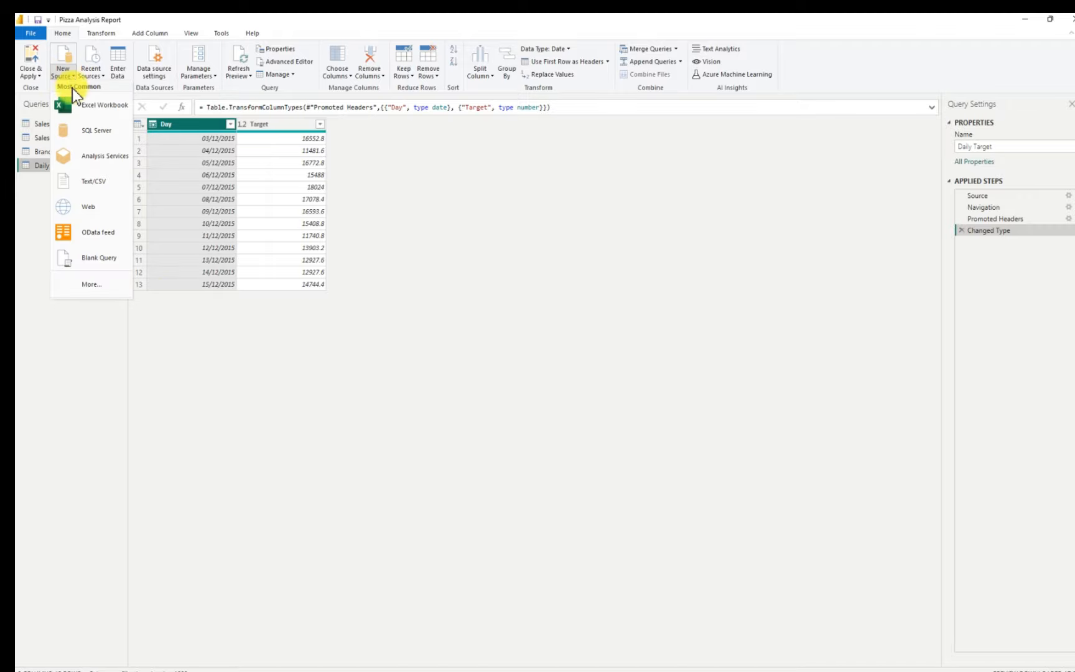
left_click(85, 103)
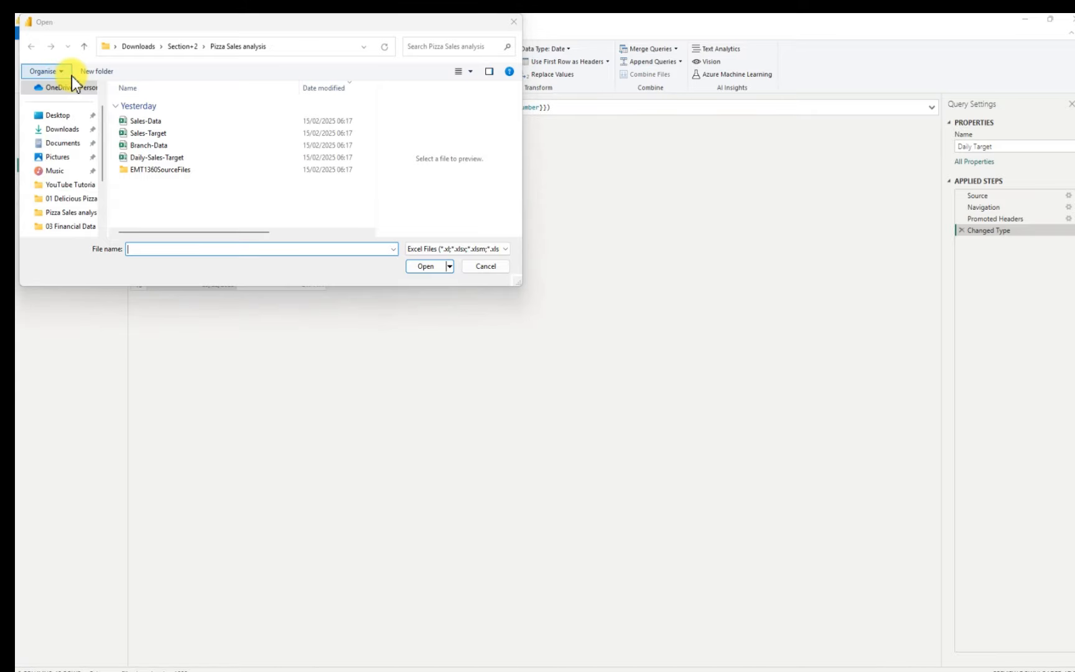
left_click(73, 130)
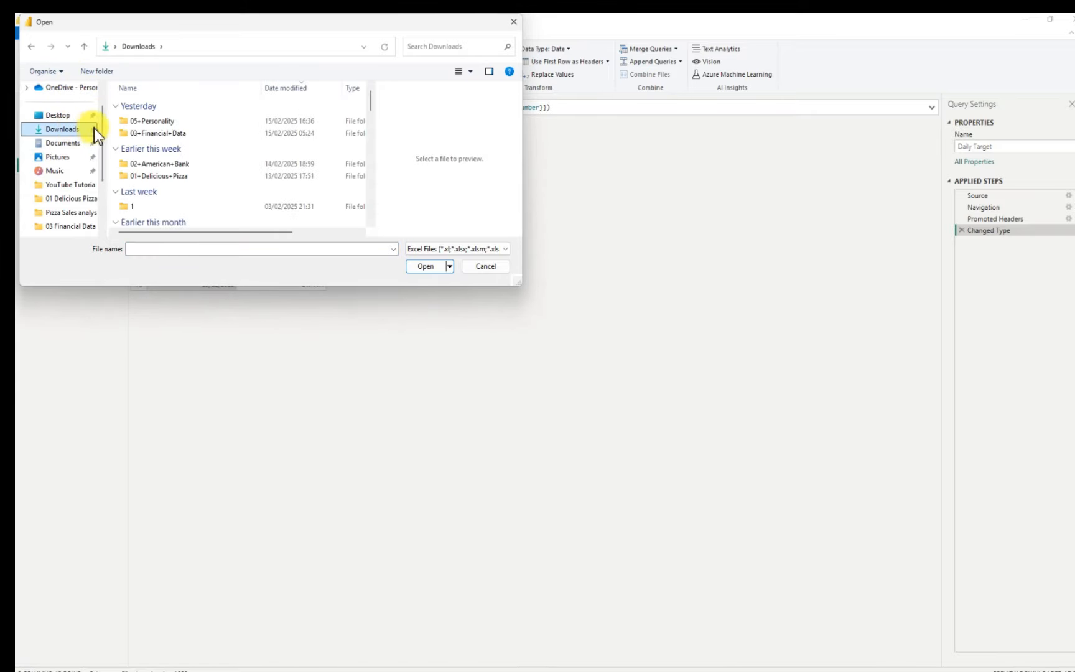
left_click(158, 122)
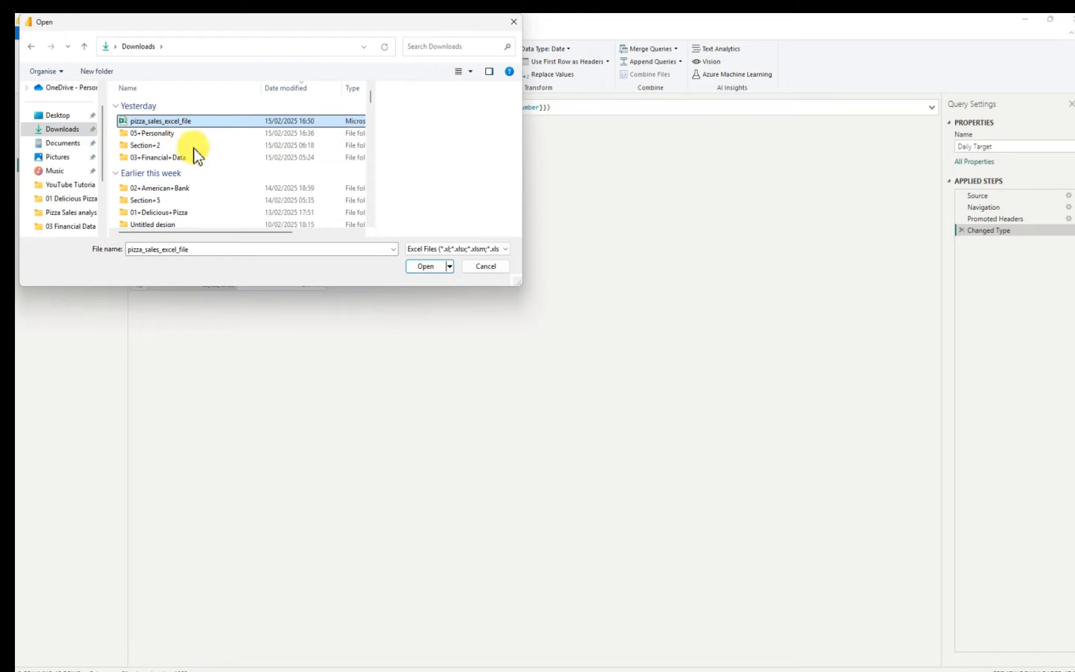
left_click(420, 264)
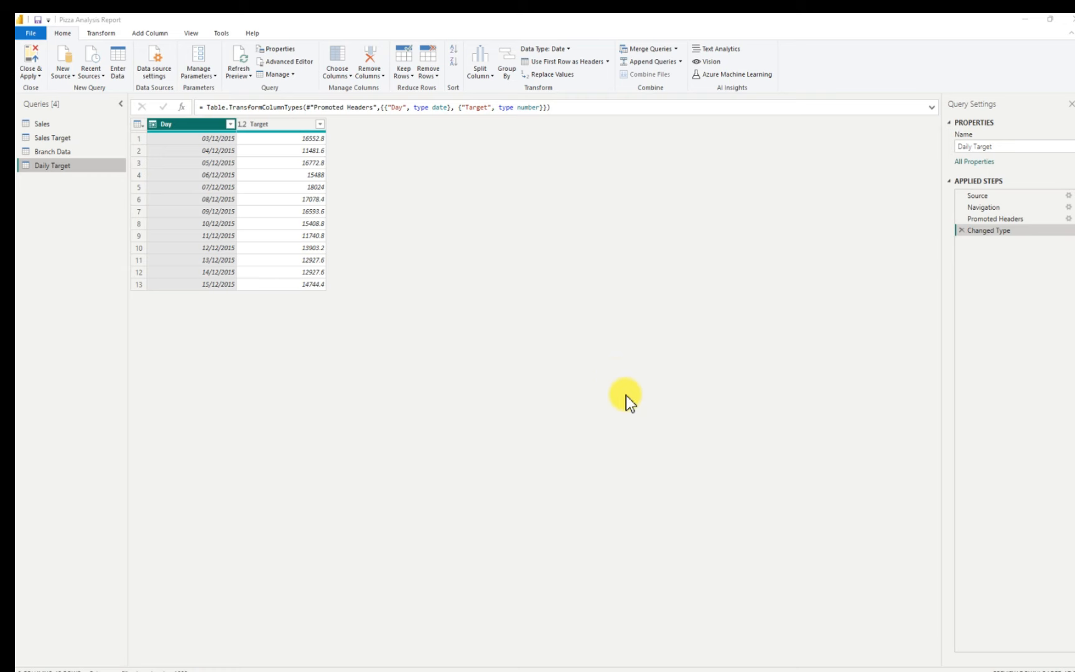
- Review the Report and Report 2 pages of the finished Pizza Analysis dashboard, and return to the Pizza Analysis Report's Power Query window
mouse_move(785, 668)
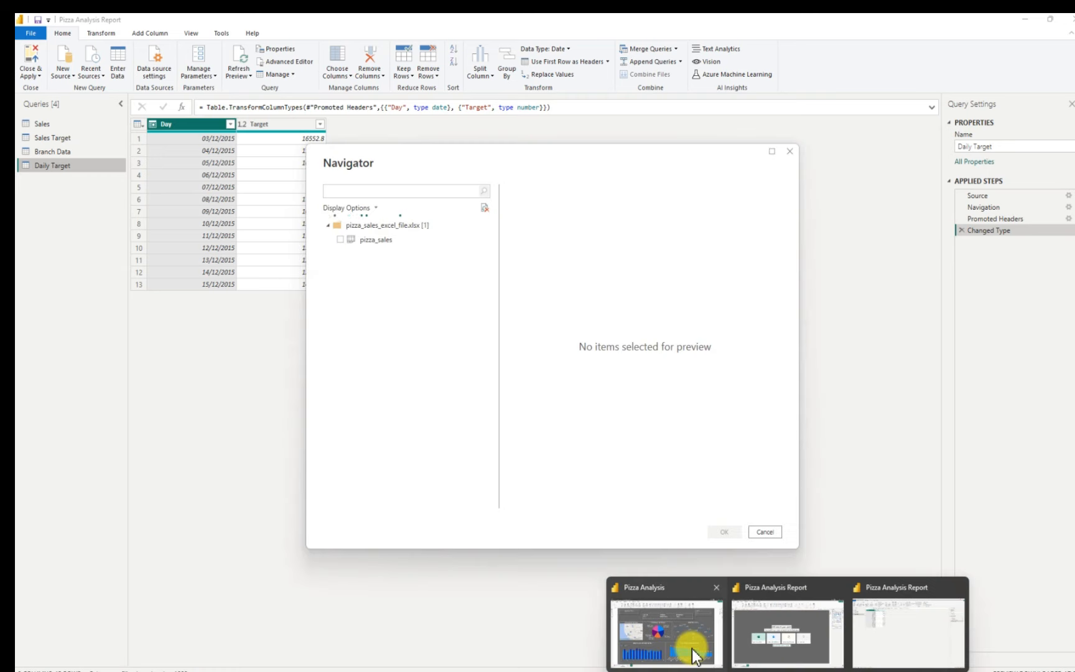
mouse_move(692, 652)
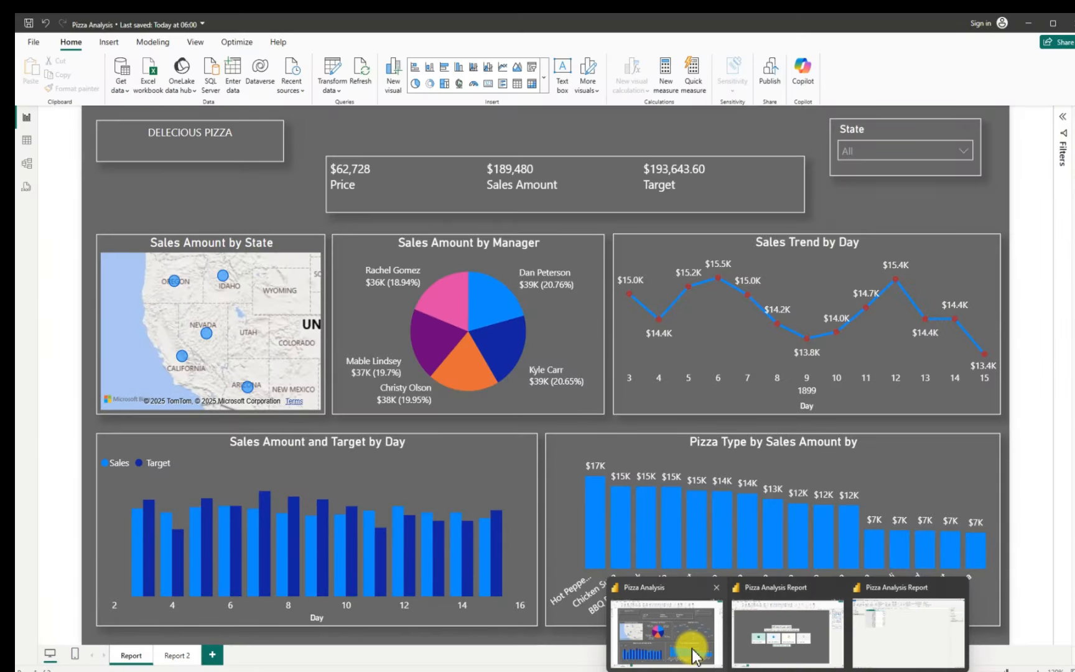
left_click(693, 652)
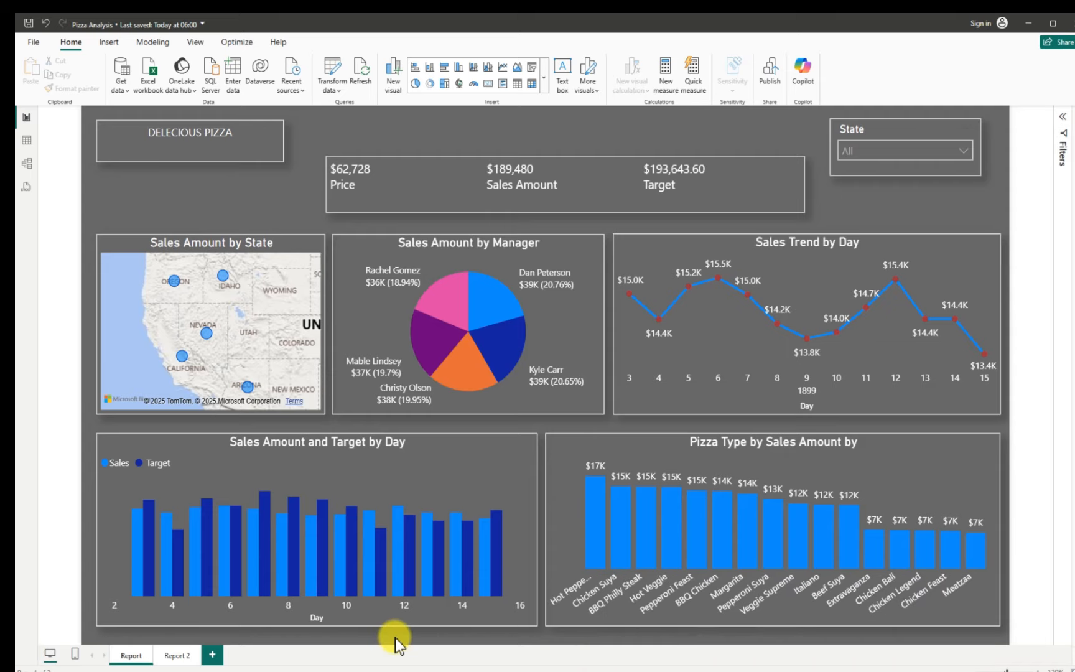
left_click(176, 655)
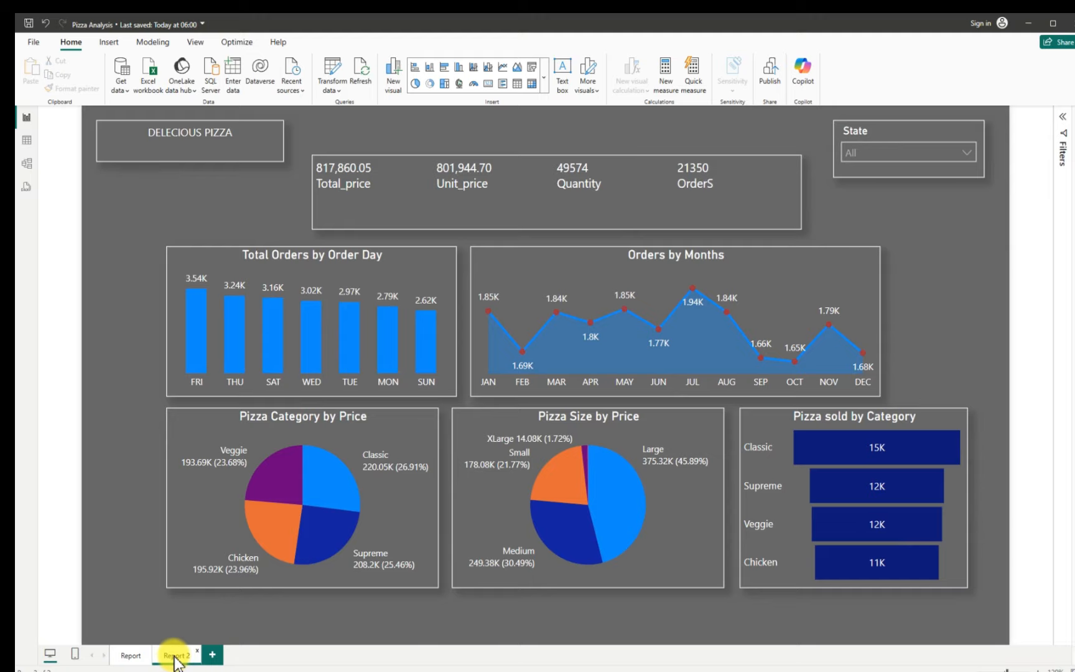
left_click(130, 656)
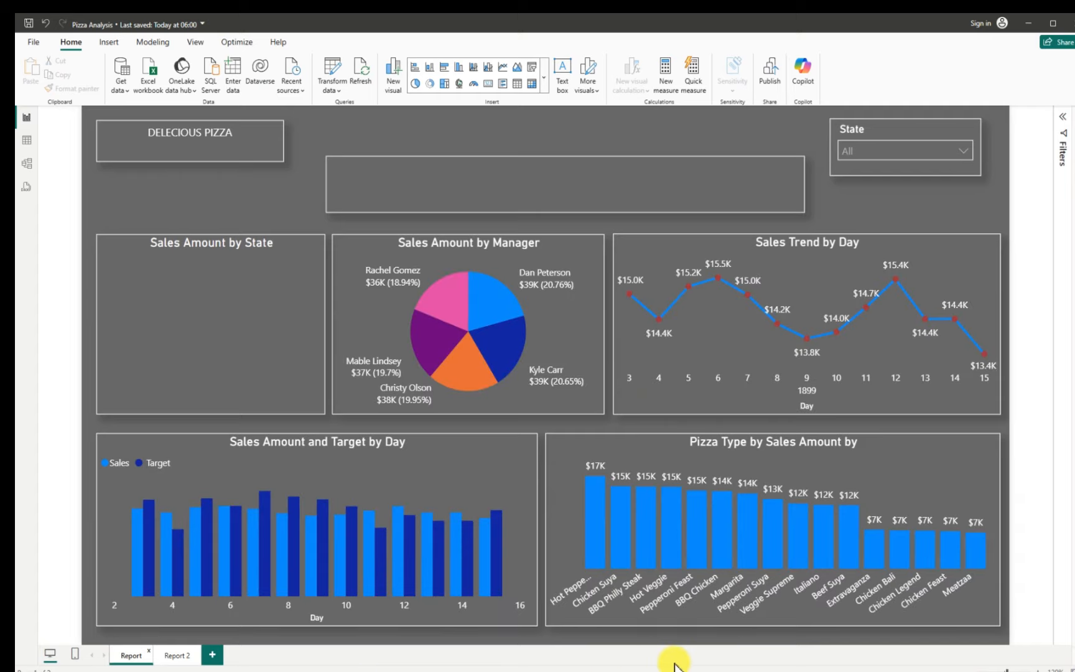
mouse_move(787, 664)
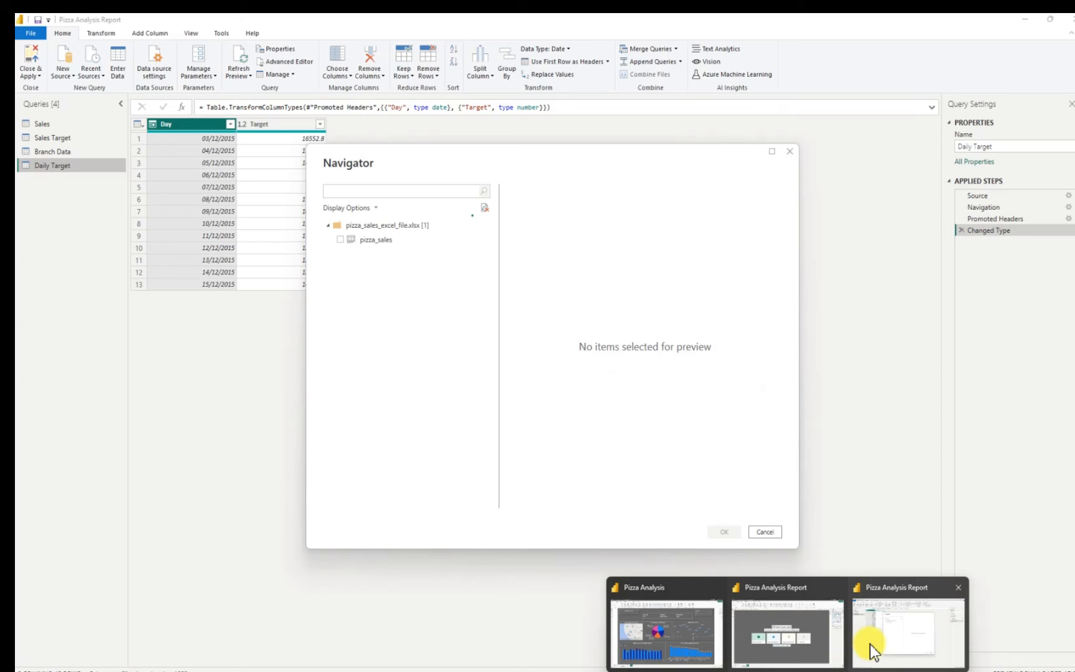
left_click(874, 650)
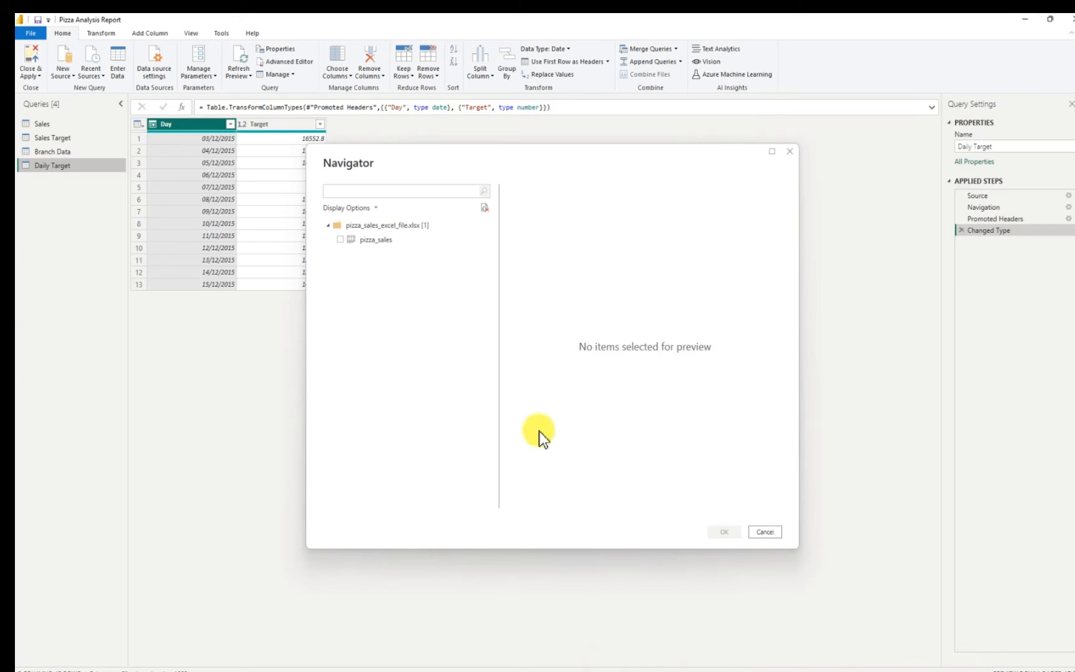
- Load the pizza_sales sheet from the opened workbook as a new query
left_click(342, 241)
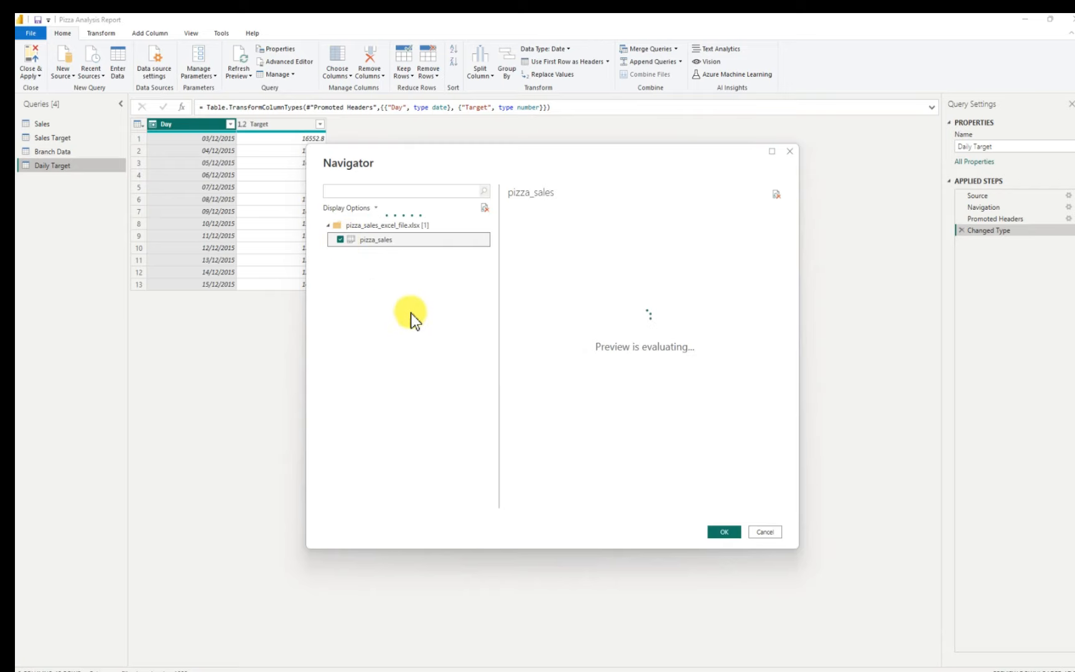
left_click(723, 532)
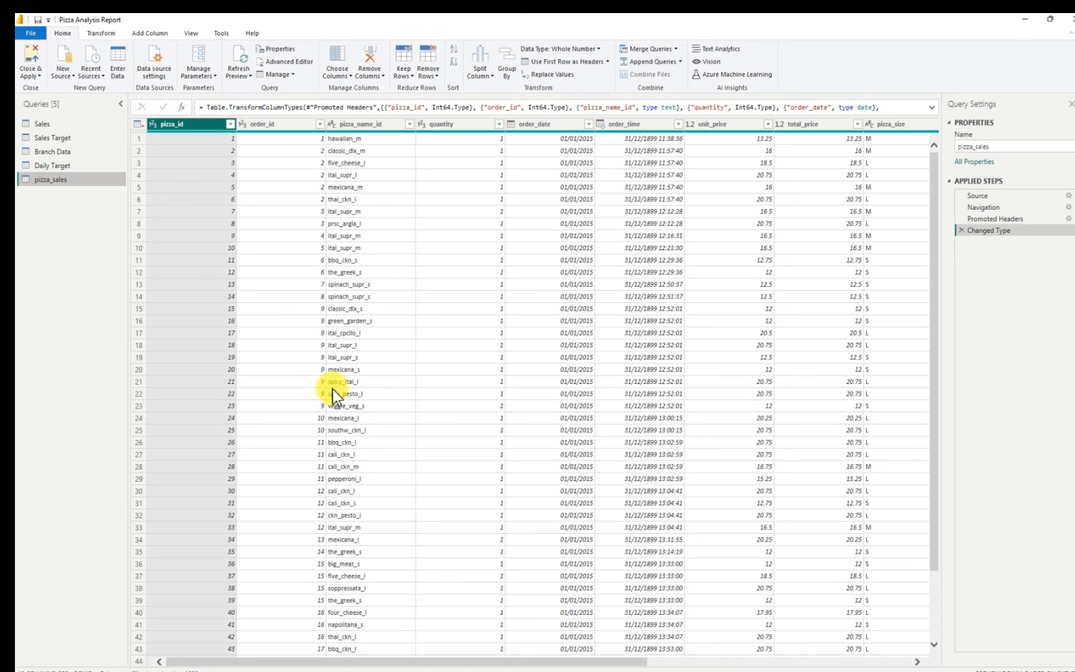
- Check the Sales and Sales Target queries, and promote the first row of the Branch Data query to column headers
left_click(61, 125)
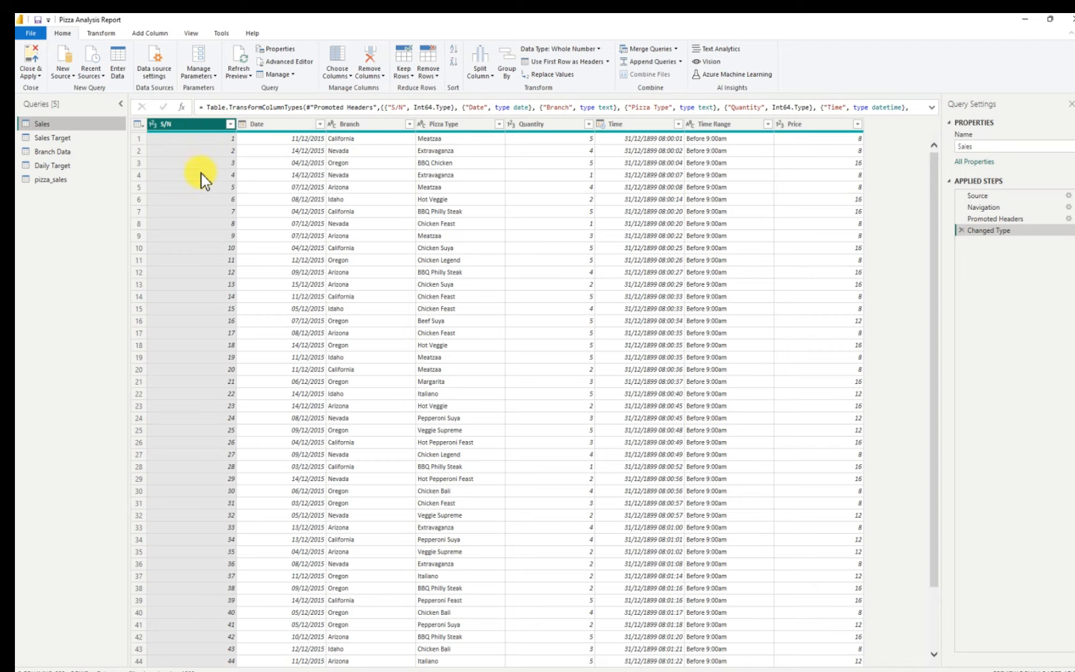
left_click(63, 139)
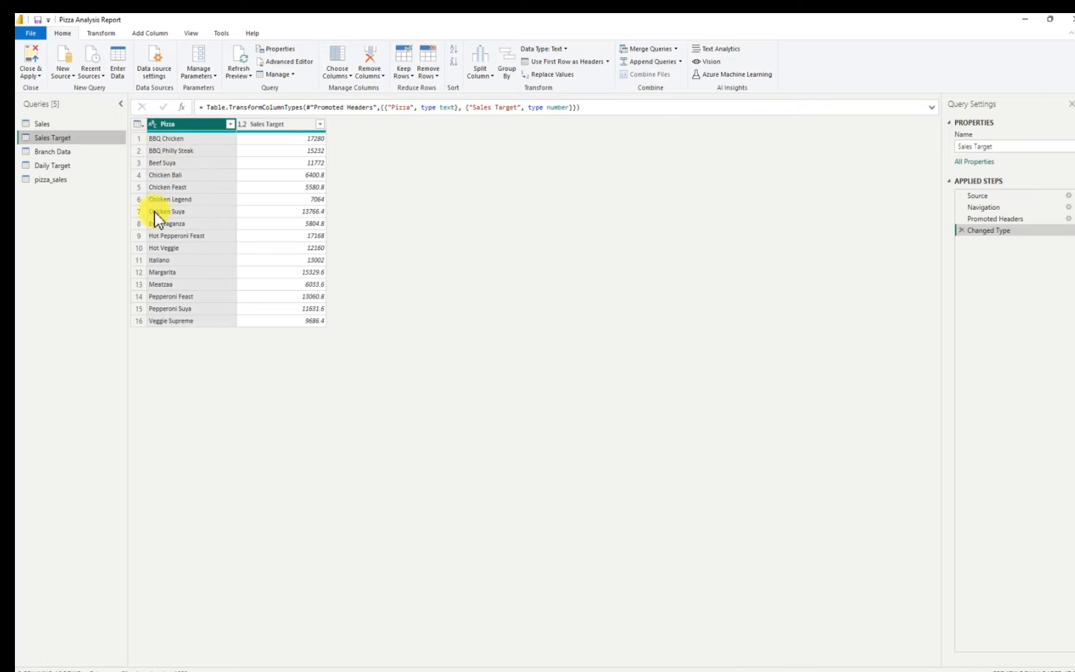
left_click(62, 155)
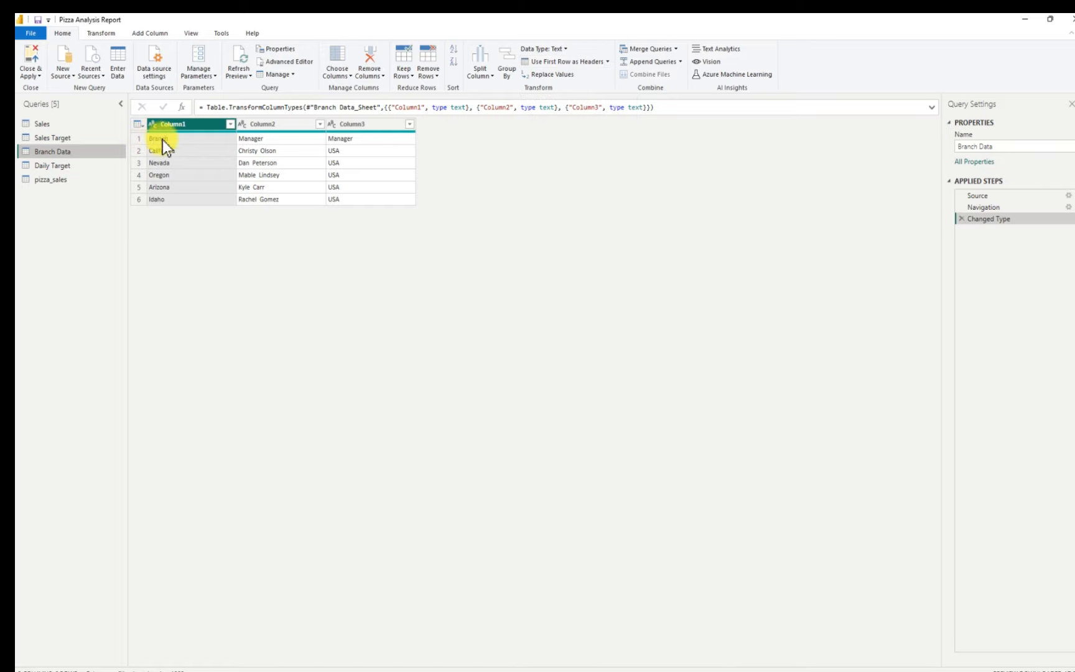
left_click(570, 64)
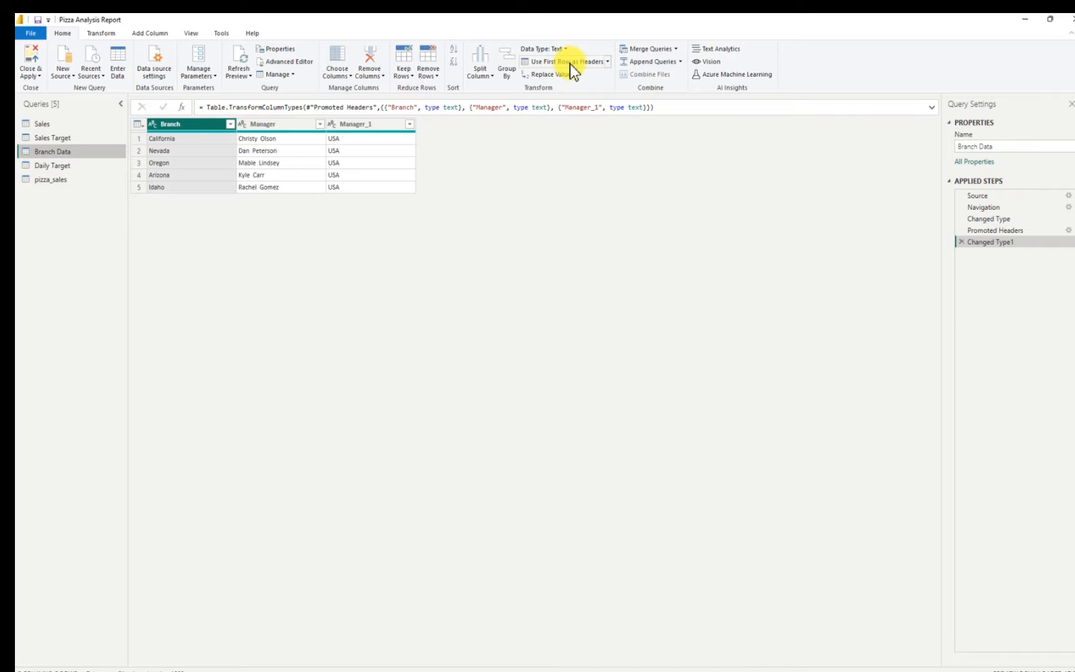
- Rename the Manager_1 column of the Branch Data query to Country
double_click(370, 126)
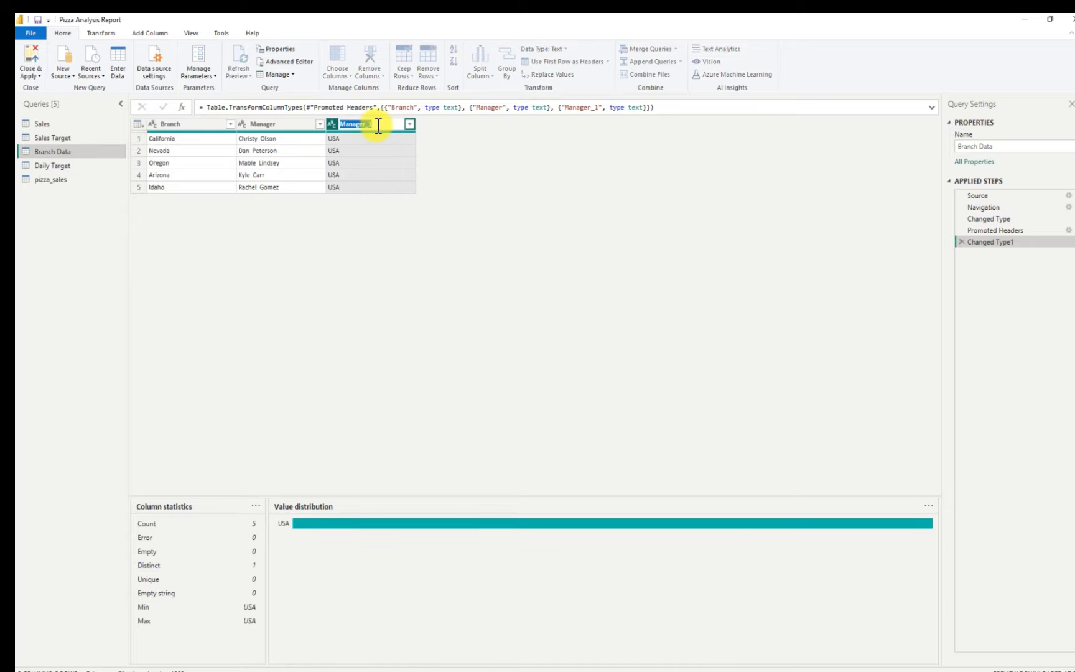
key("BackSpace")
type("Country")
key("Return")
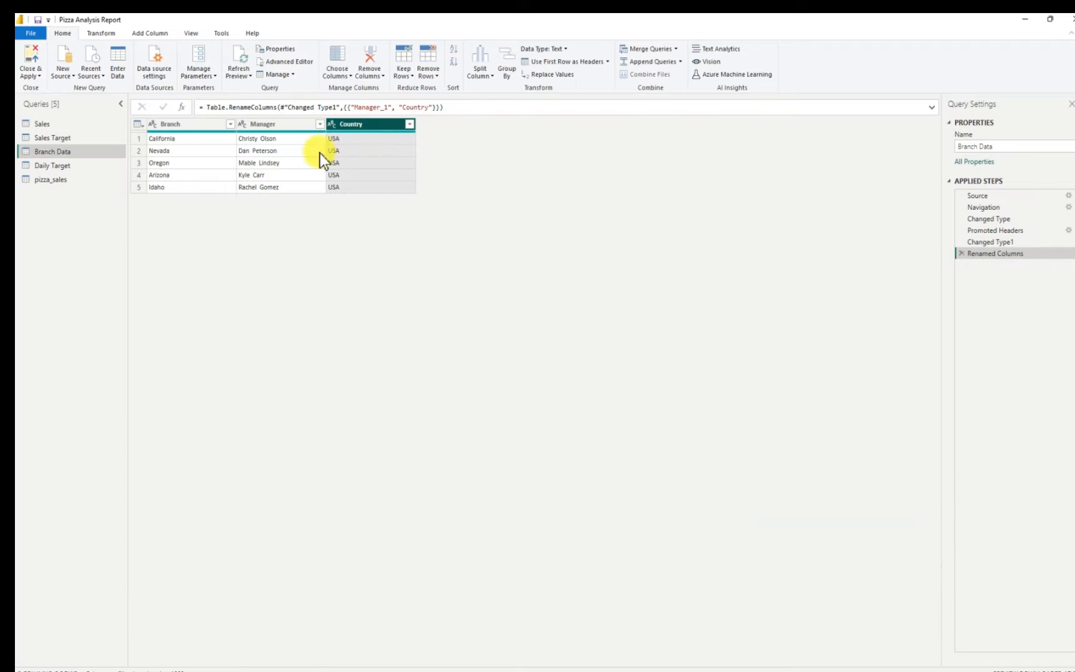
- Rename the Manager column of the Branch Data query to Branch Manager
left_click(274, 124)
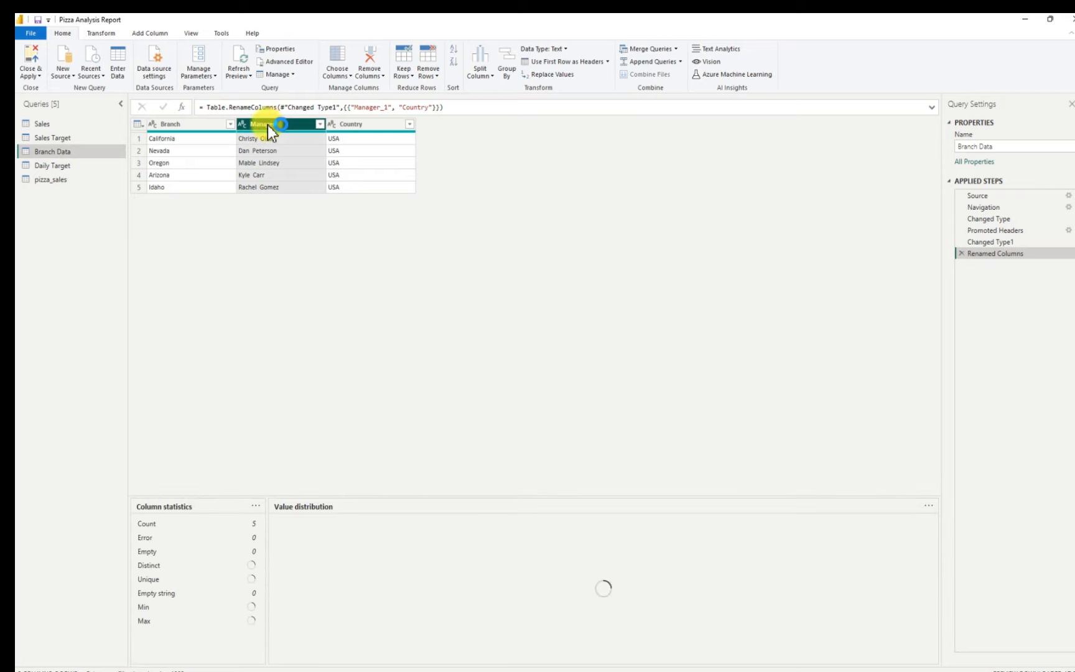
double_click(260, 124)
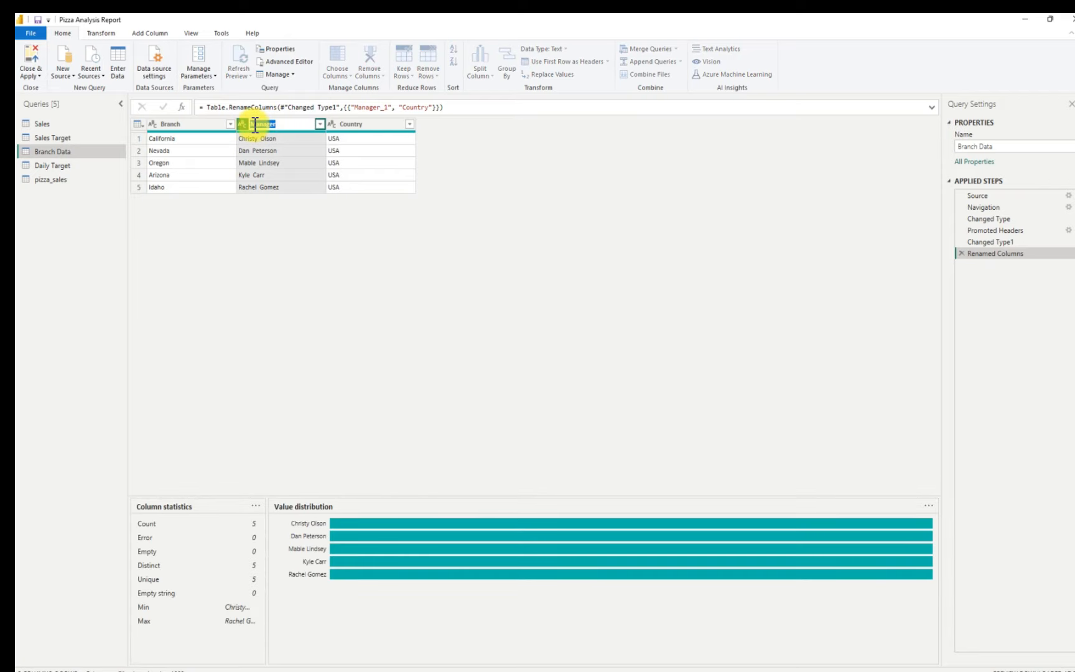
left_click(254, 128)
type("Branch")
key("Return")
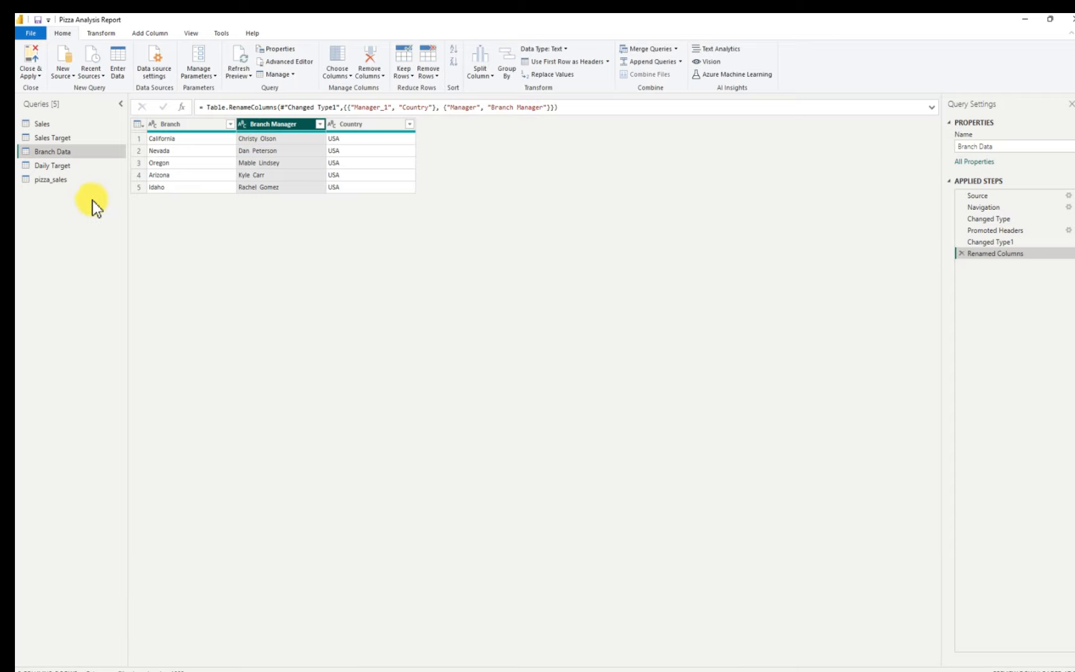
- Check the Daily Target, Sales Target and Branch Data queries for correct headers and columns
left_click(70, 168)
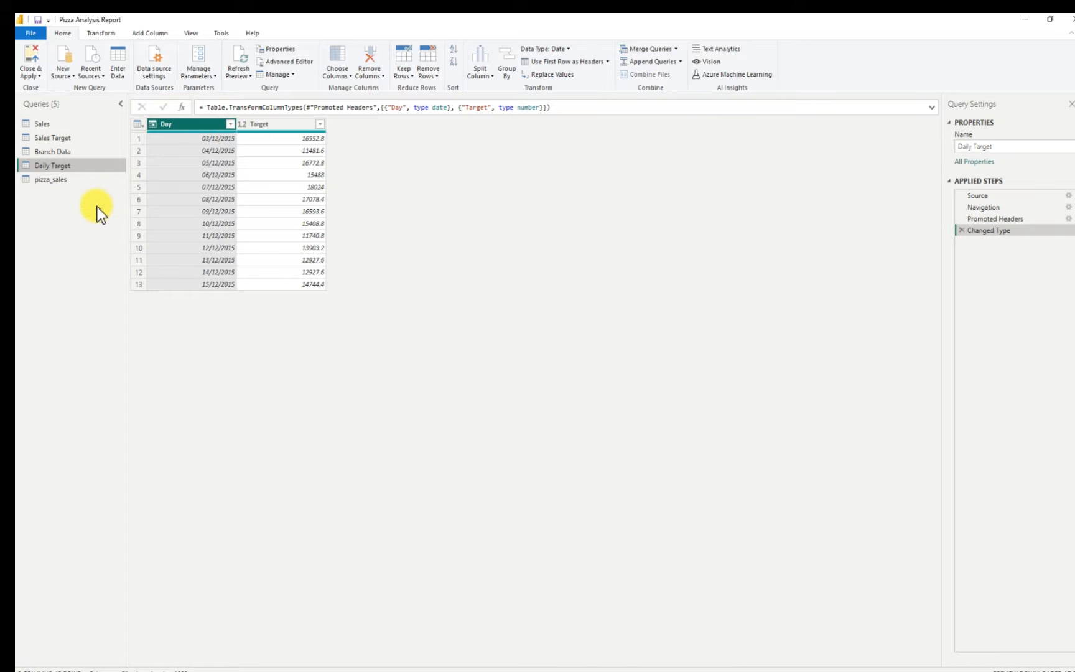
left_click(68, 137)
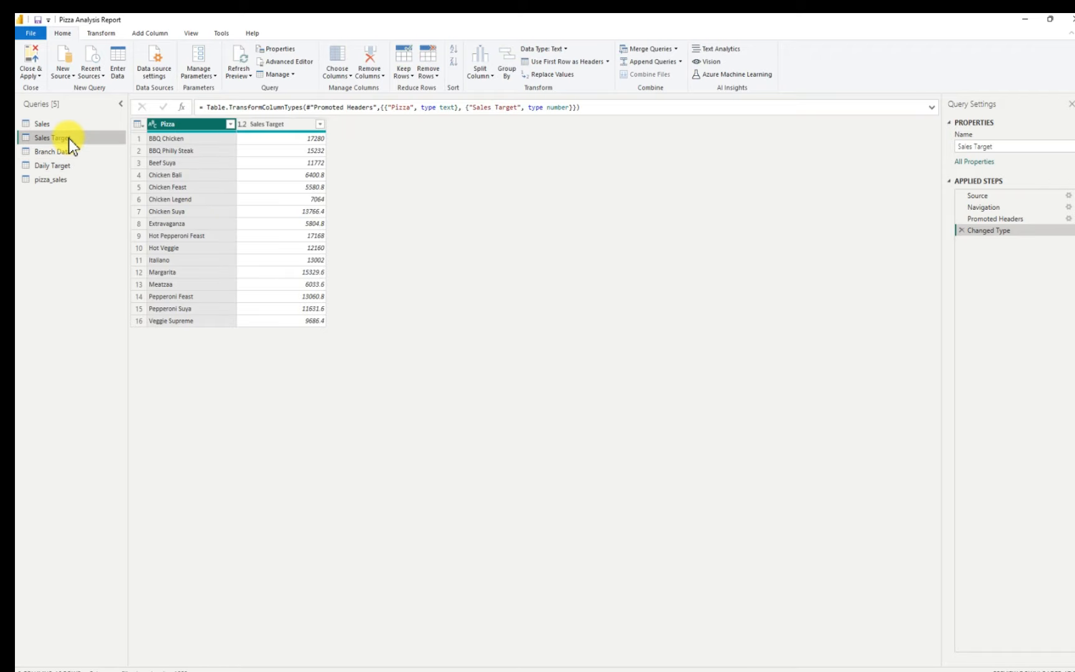
left_click(65, 152)
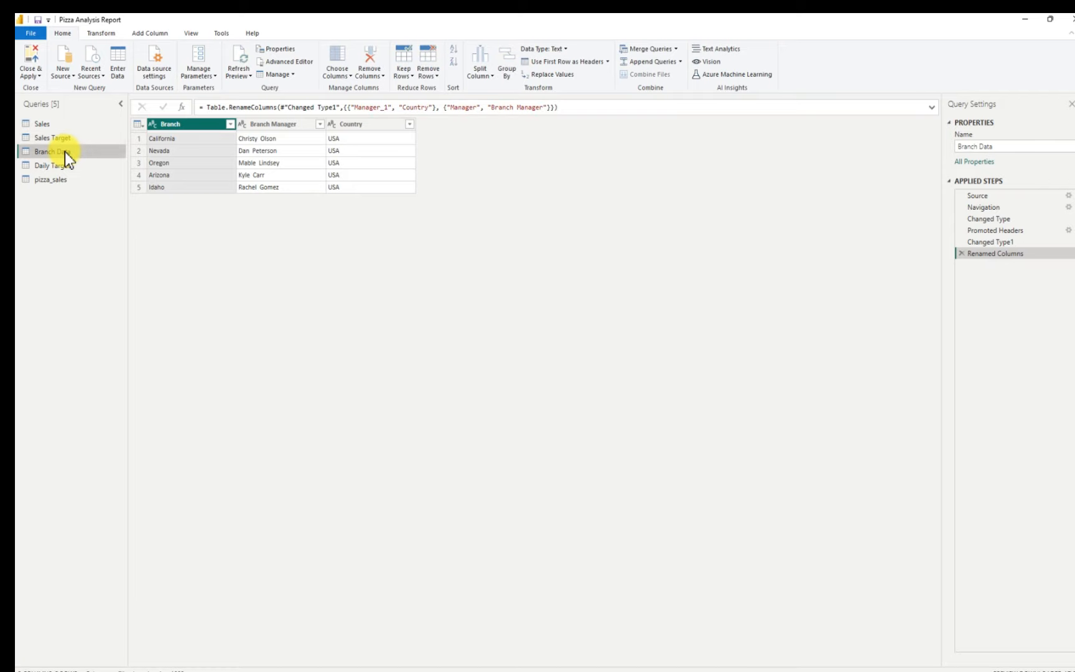
left_click(64, 164)
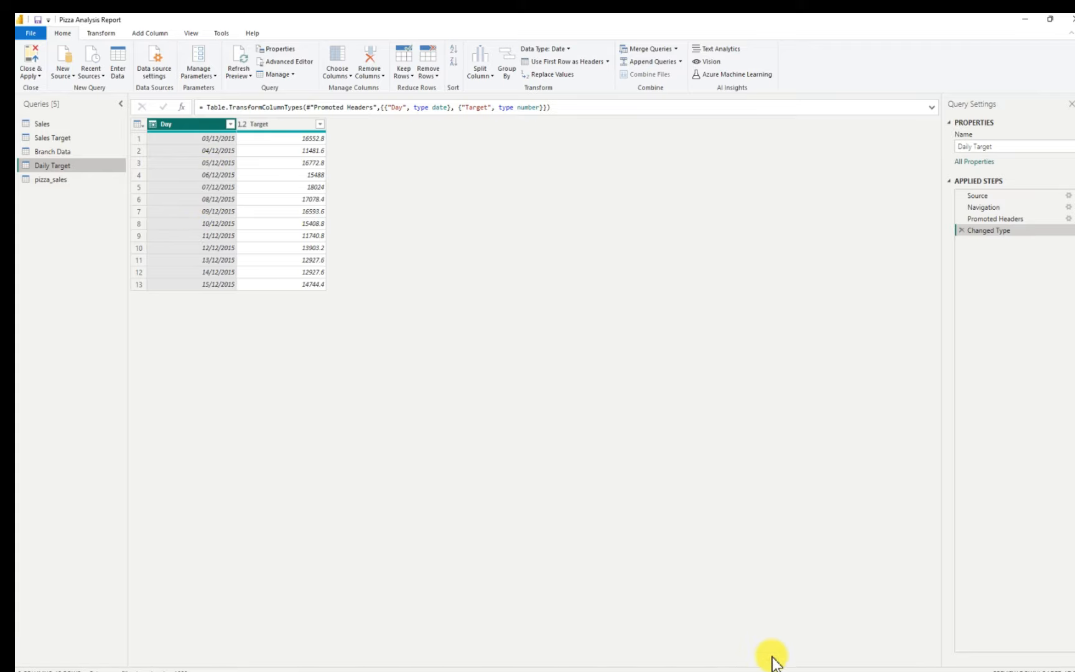
- In the finished Pizza Analysis report, examine which Daily Target date fields the Sales Amount and Target by Day chart uses, and return to Power Query
mouse_move(771, 661)
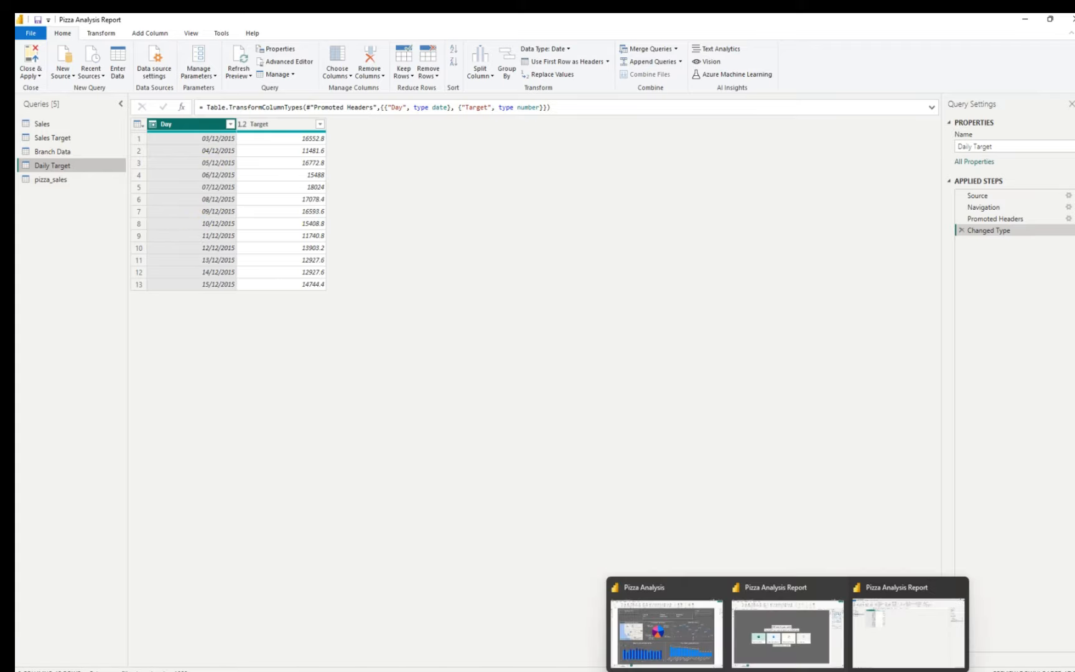
left_click(695, 643)
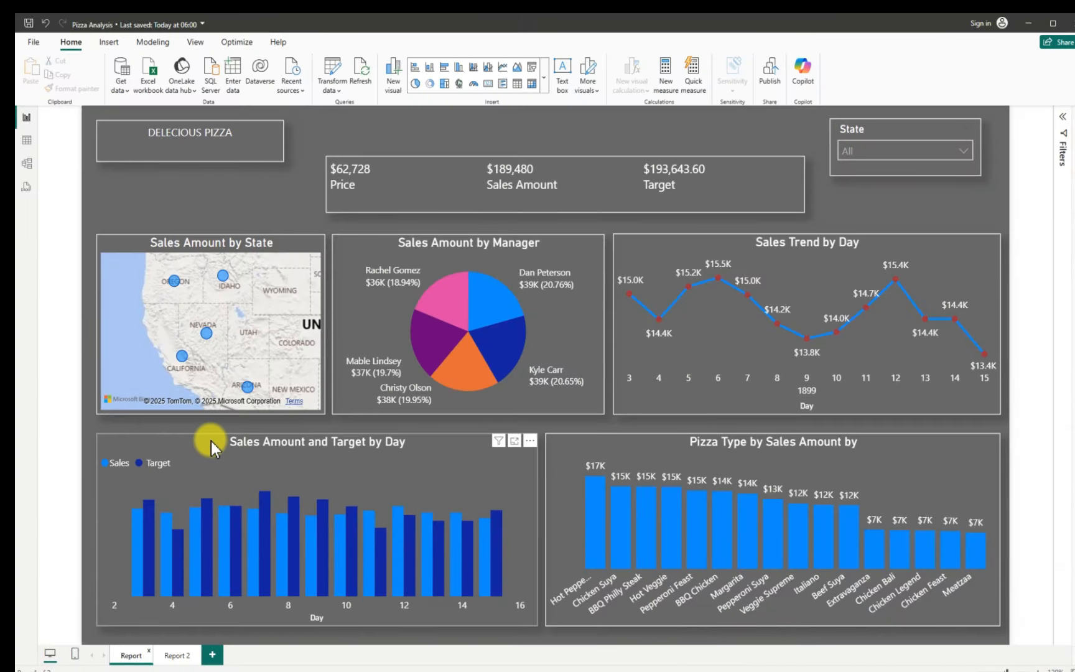
left_click(190, 458)
left_click(477, 437)
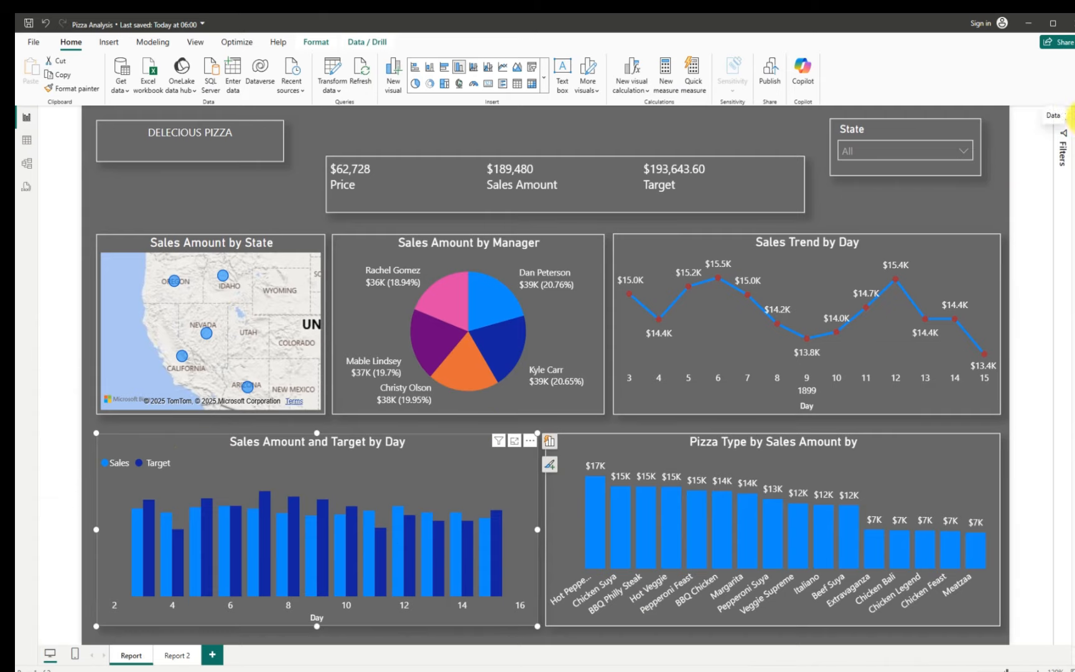
left_click(1069, 114)
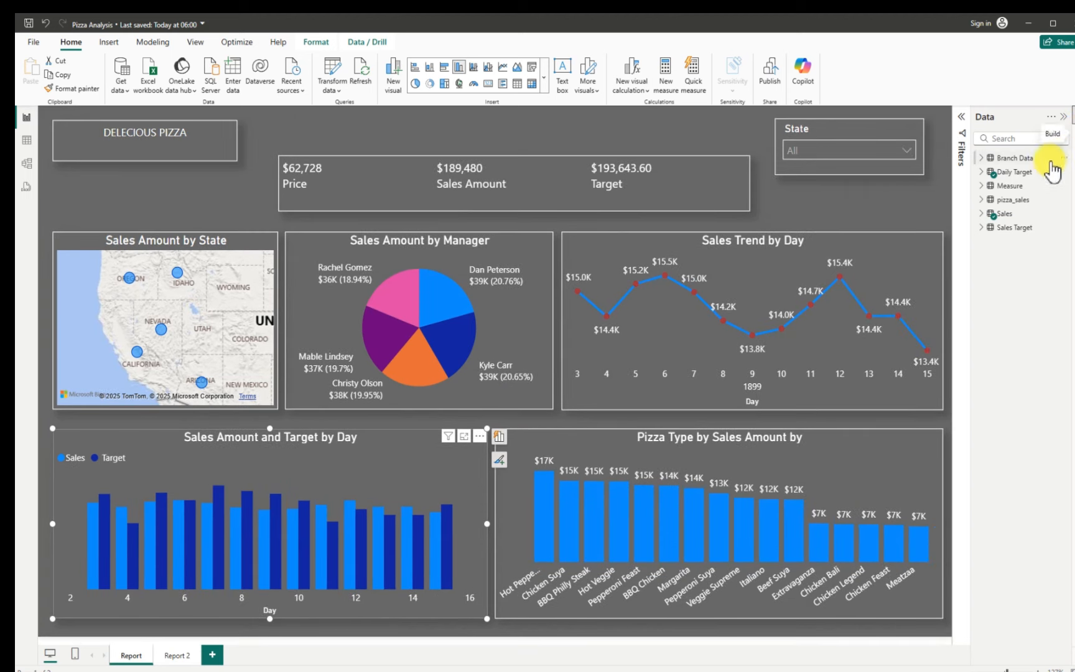
left_click(981, 174)
left_click(993, 186)
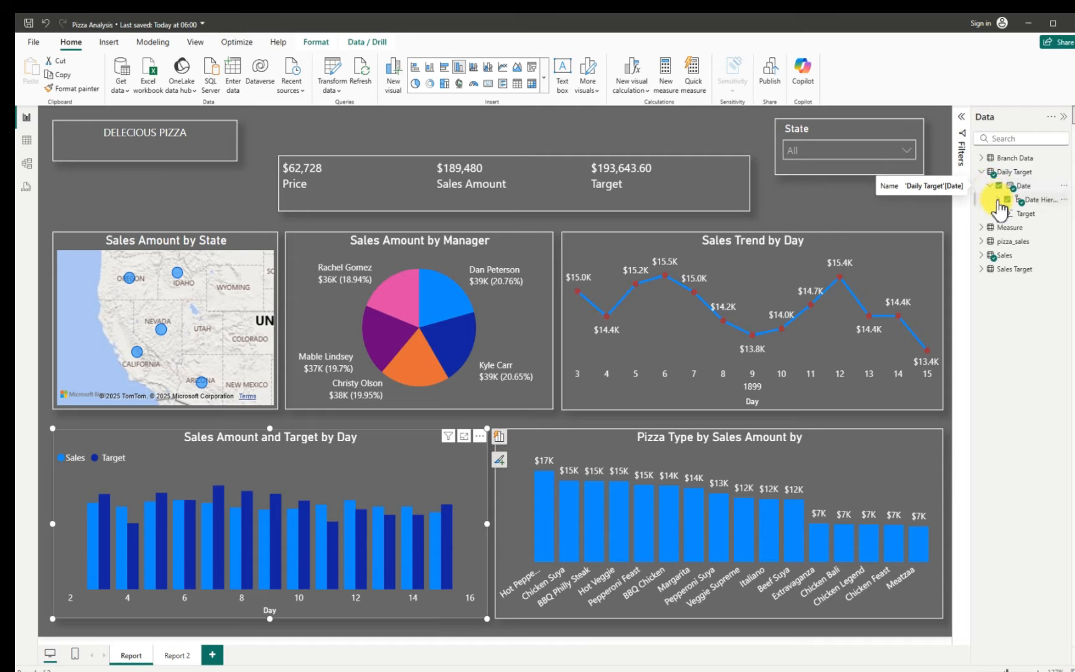
left_click(997, 200)
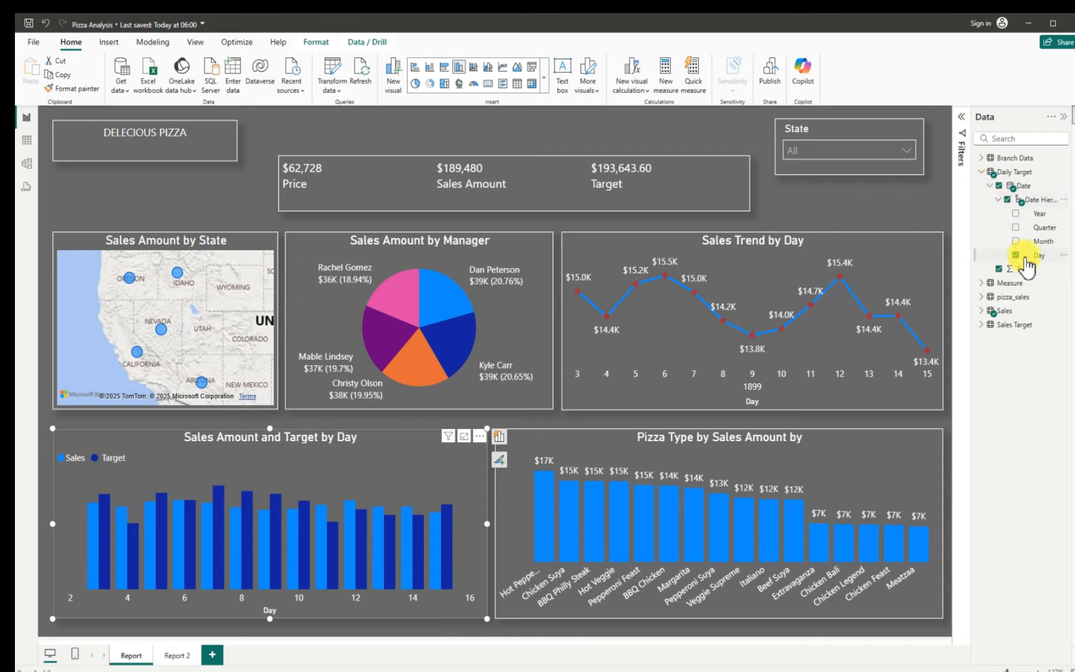
left_click(982, 172)
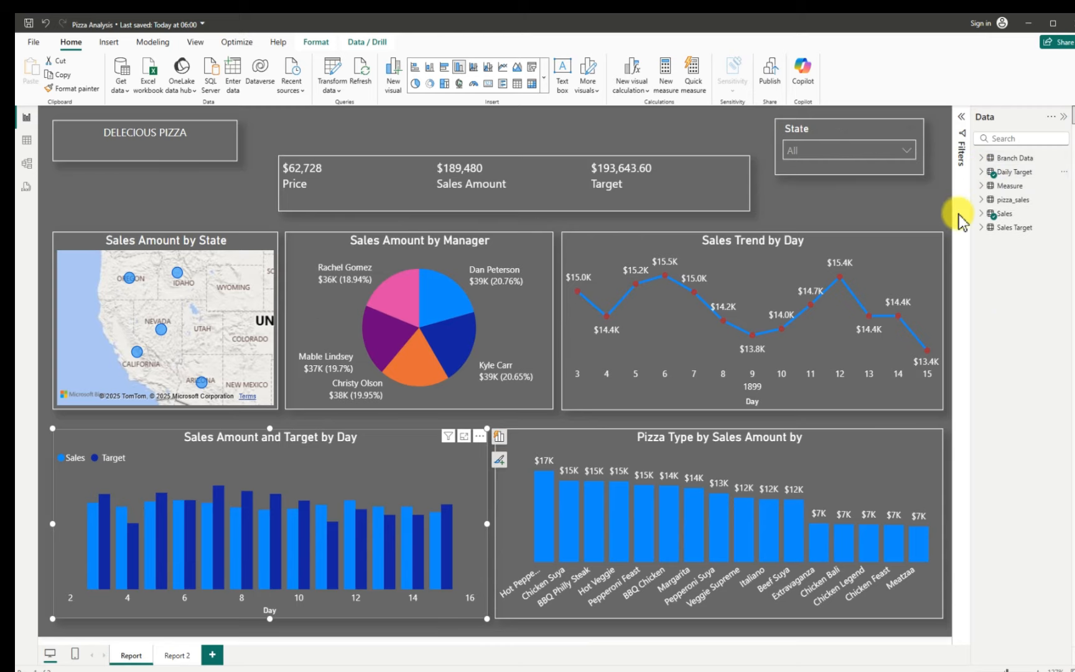
left_click(1063, 116)
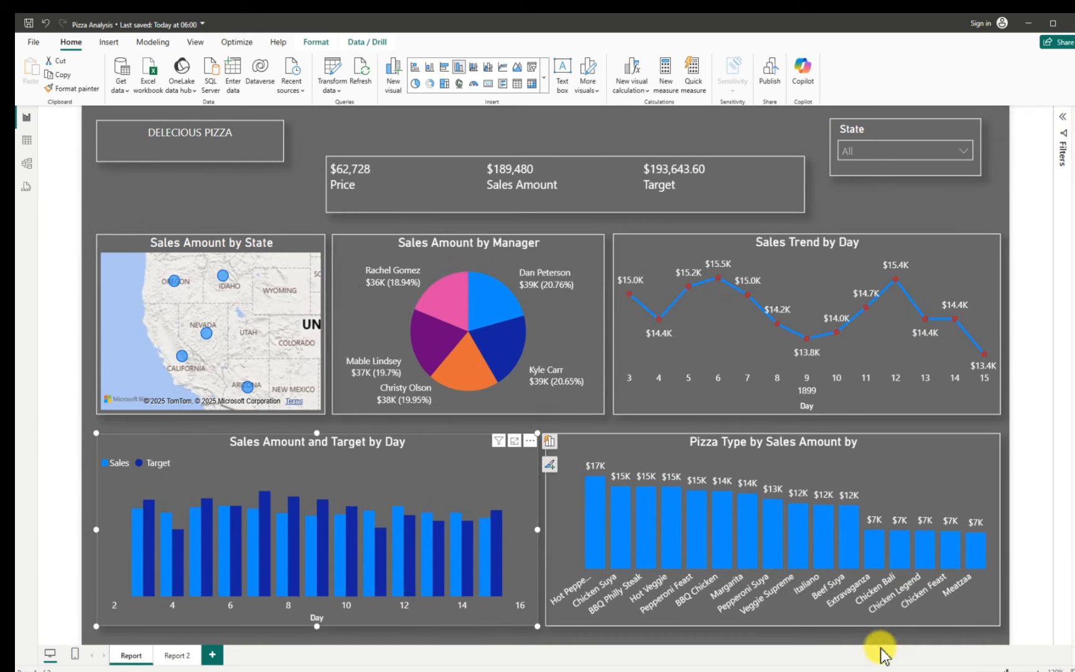
mouse_move(787, 671)
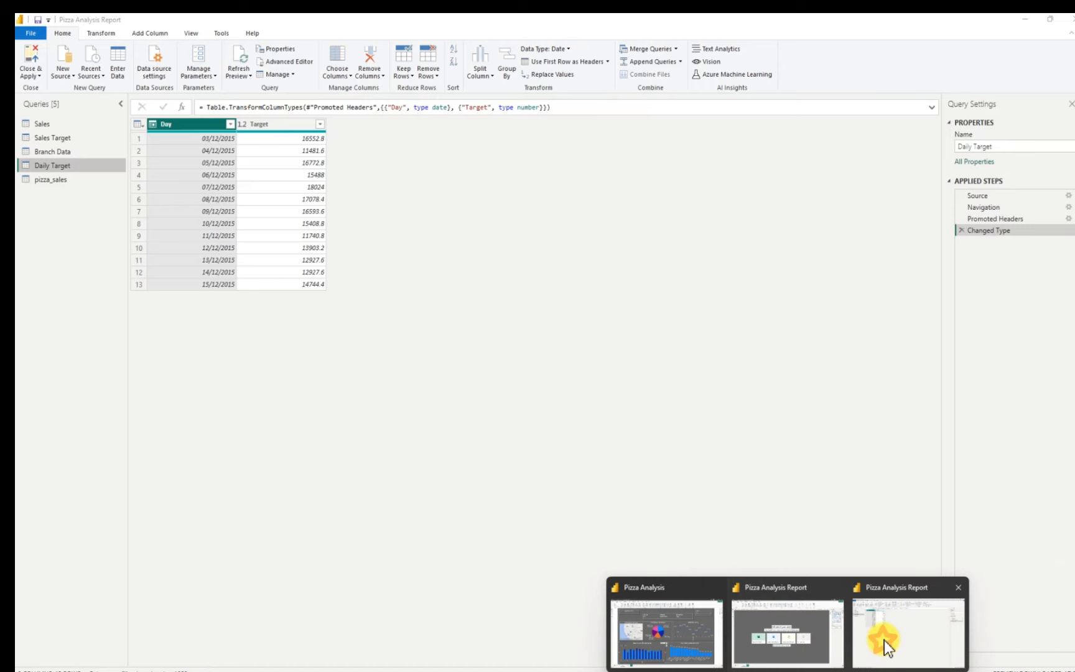
left_click(884, 637)
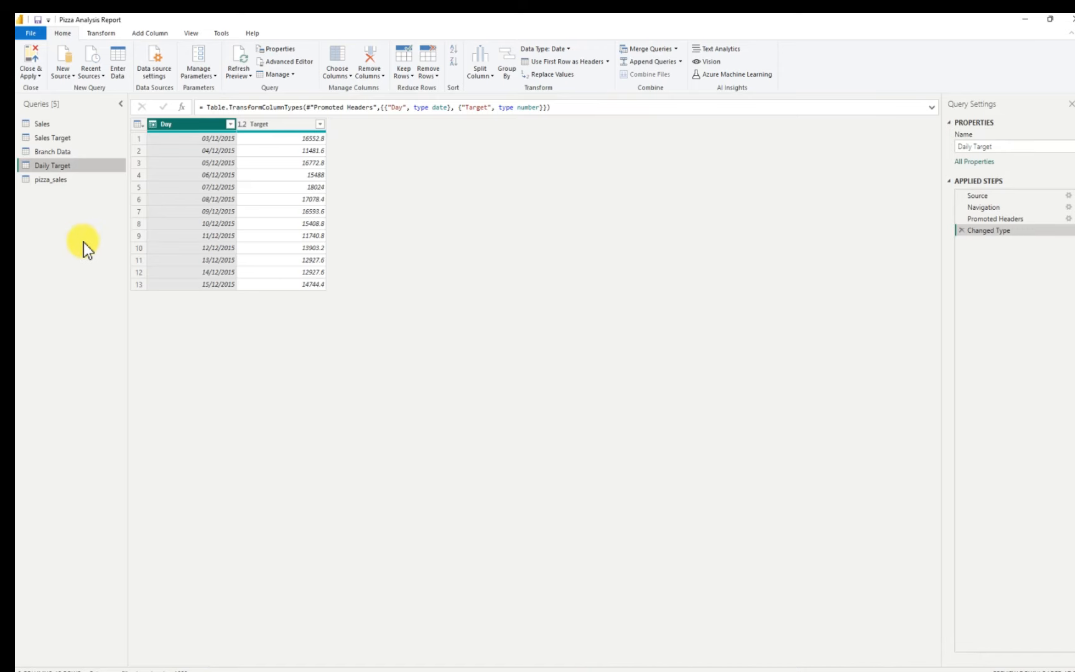
- Add a name-of-day column derived from order_date to the pizza_sales query
left_click(67, 180)
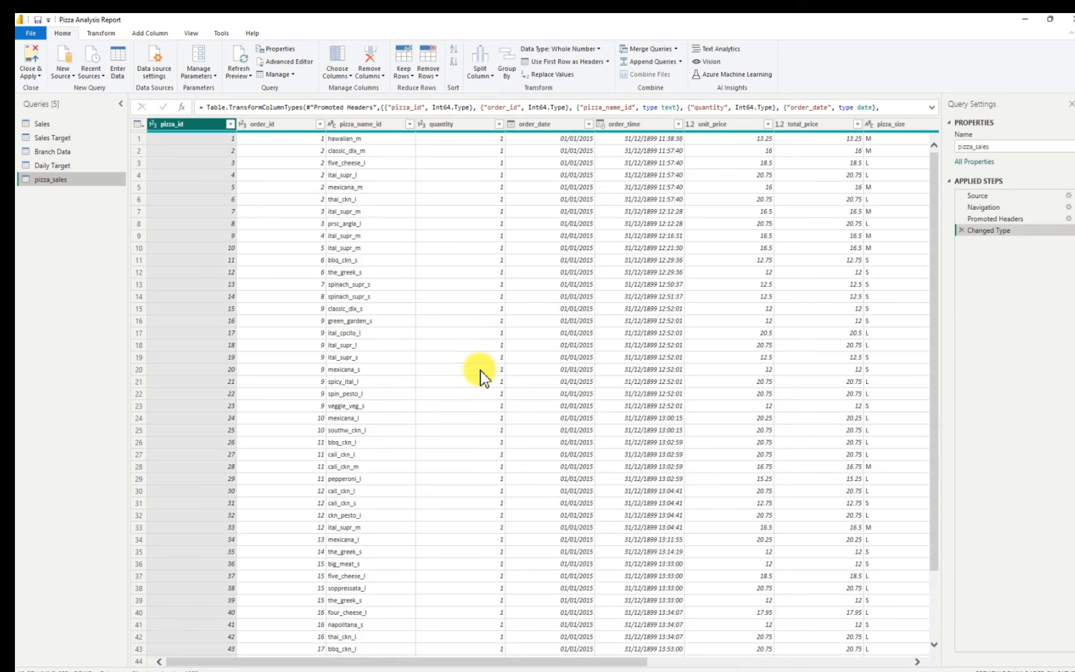
left_click_drag(620, 661, 918, 664)
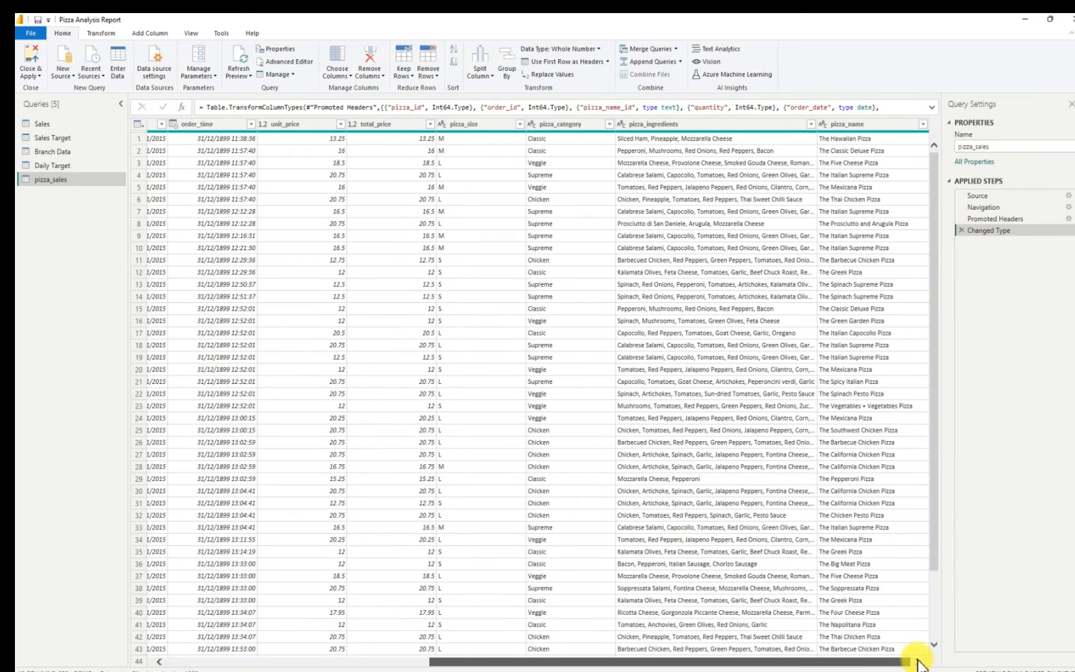
left_click_drag(917, 664, 652, 664)
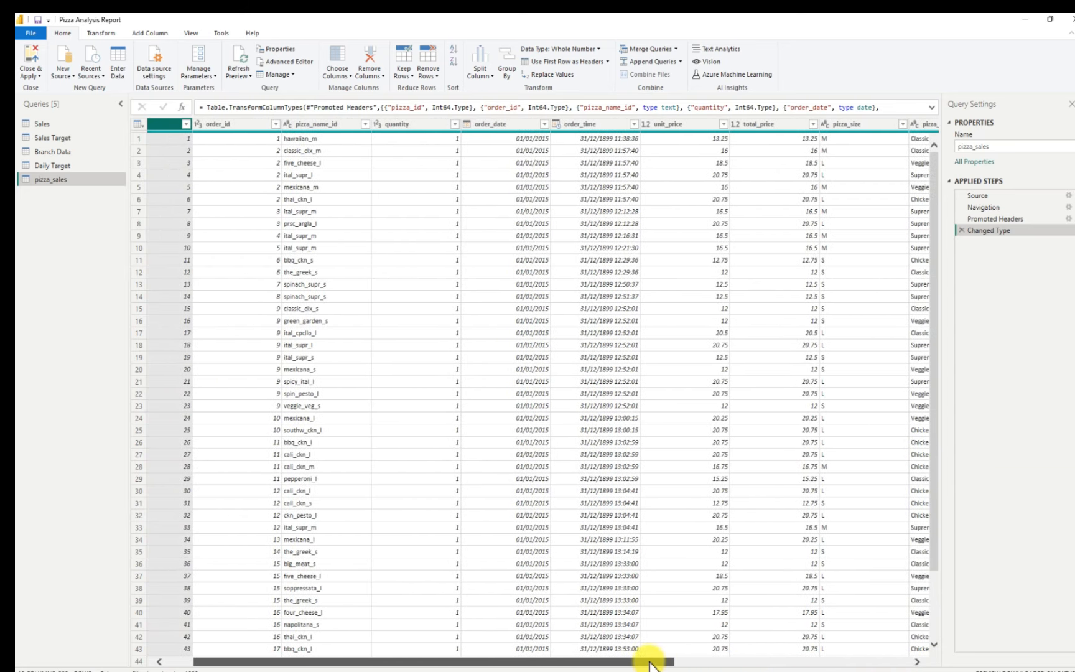
left_click(497, 124)
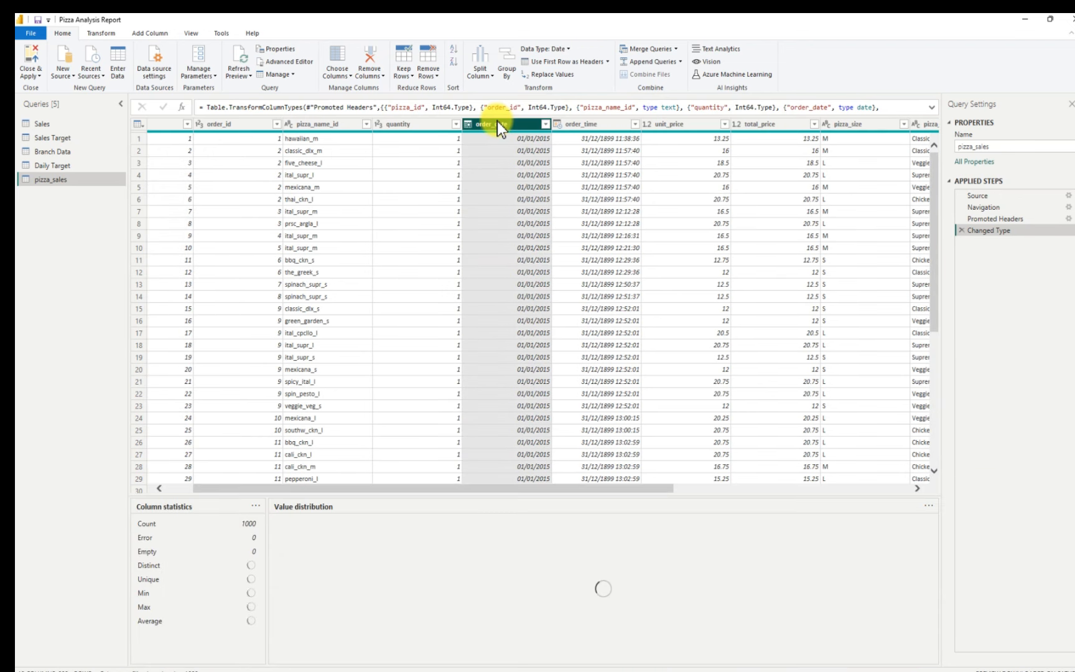
left_click(157, 33)
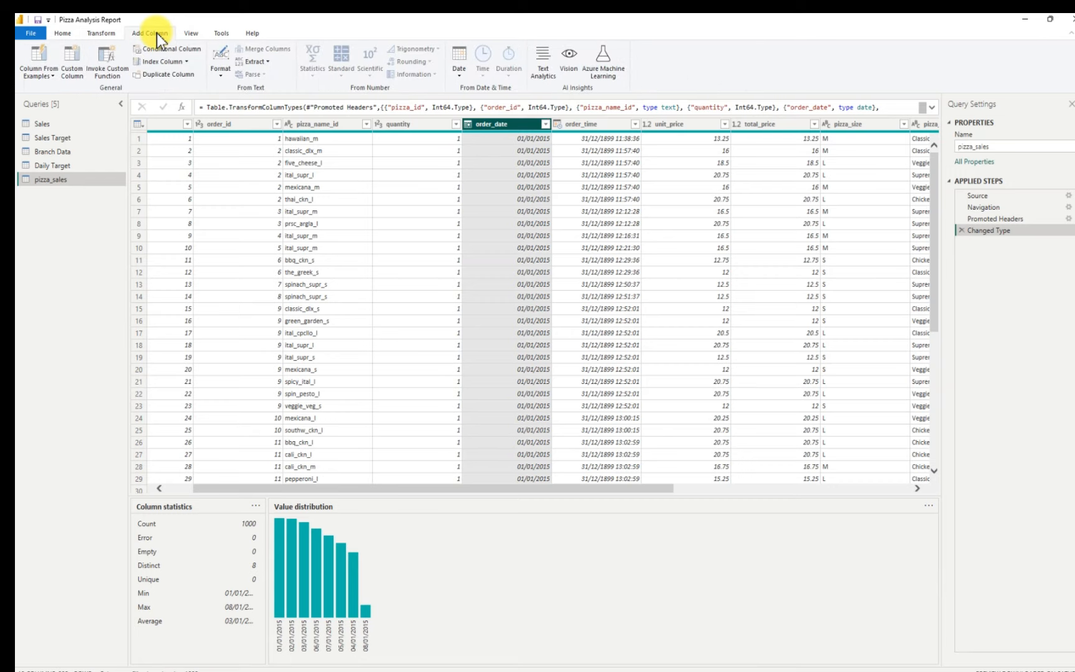
left_click(459, 77)
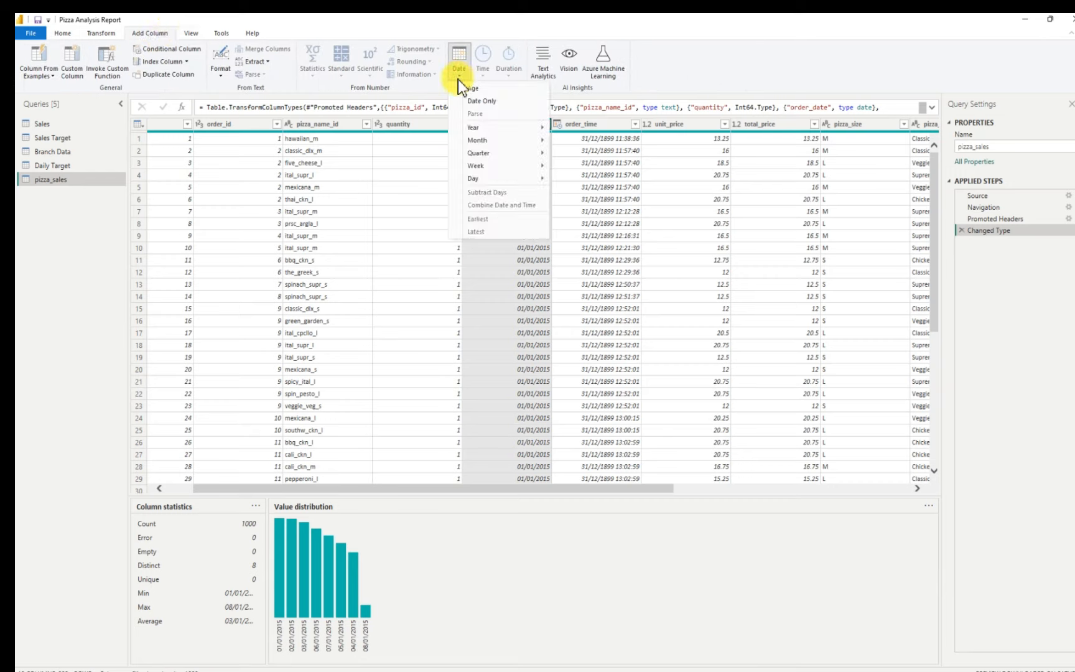
mouse_move(542, 177)
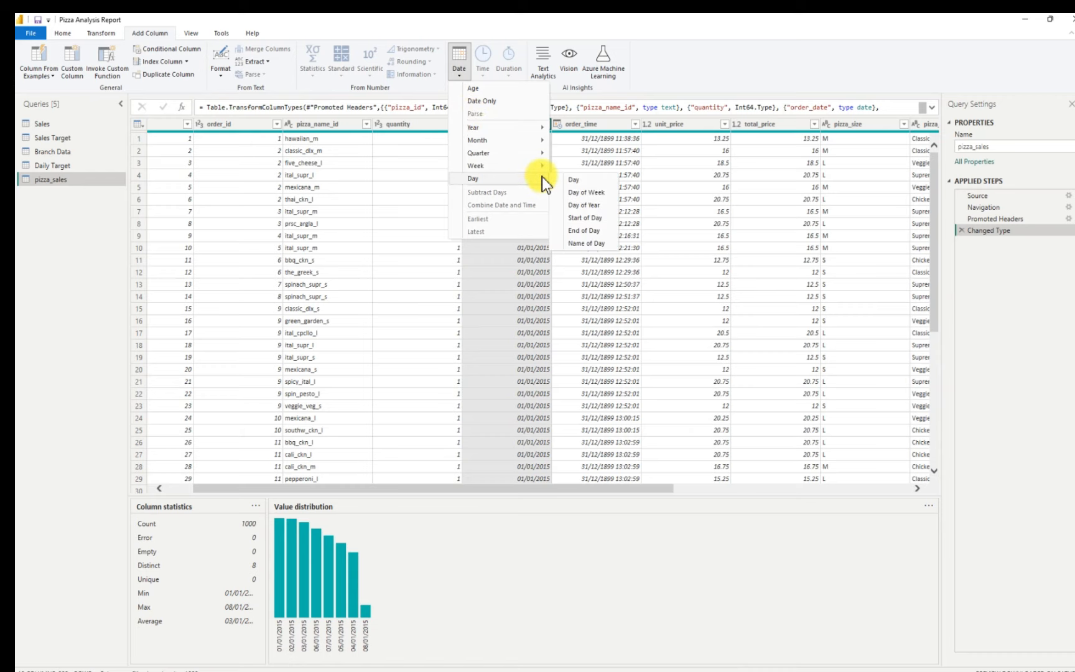
left_click(589, 242)
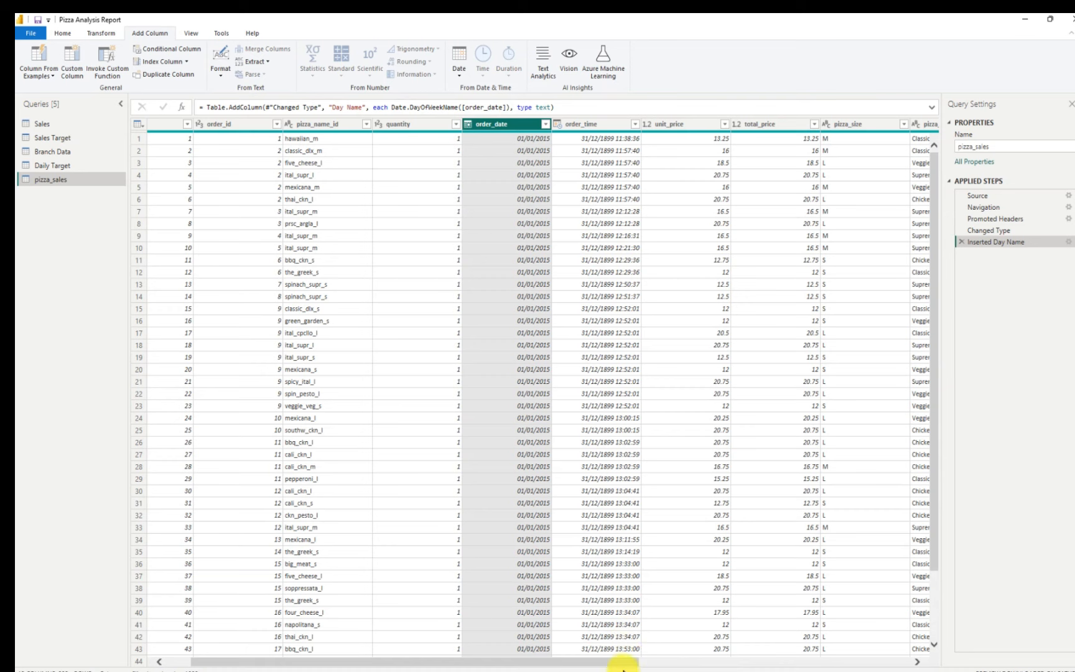
- Add a name-of-month column derived from order_date to the pizza_sales query
left_click_drag(629, 663, 572, 659)
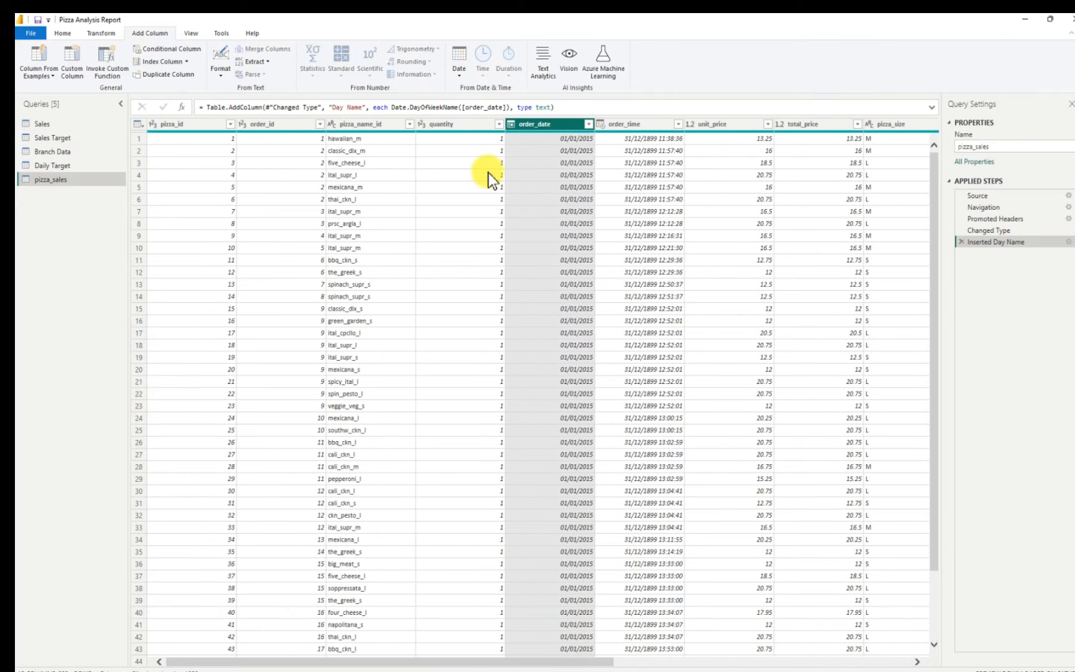
left_click(460, 78)
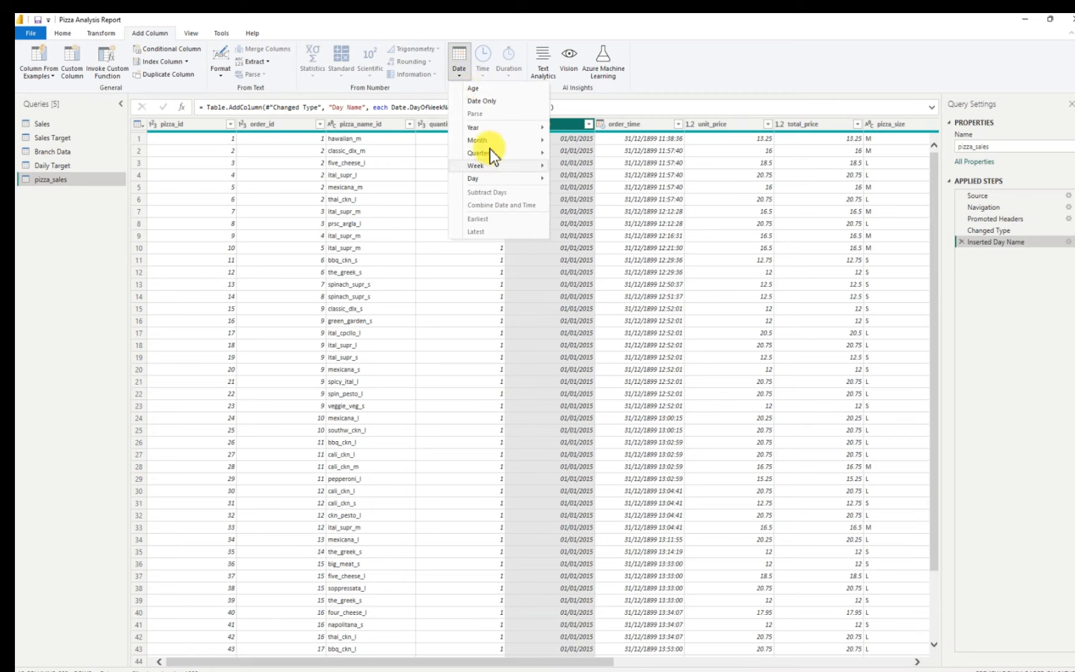
mouse_move(490, 143)
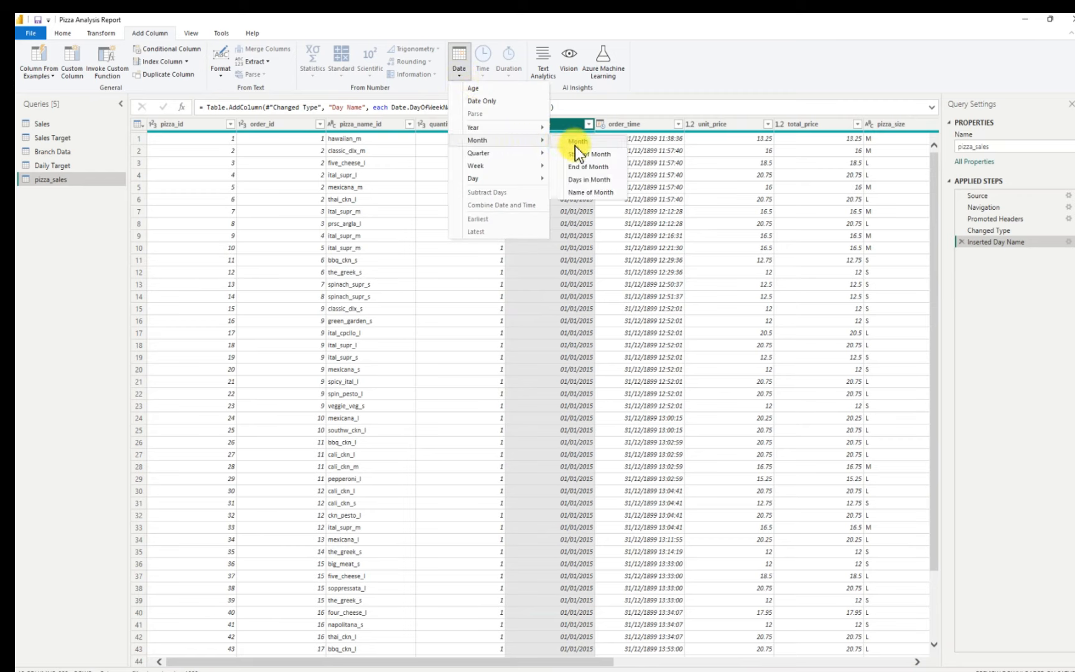
left_click(590, 192)
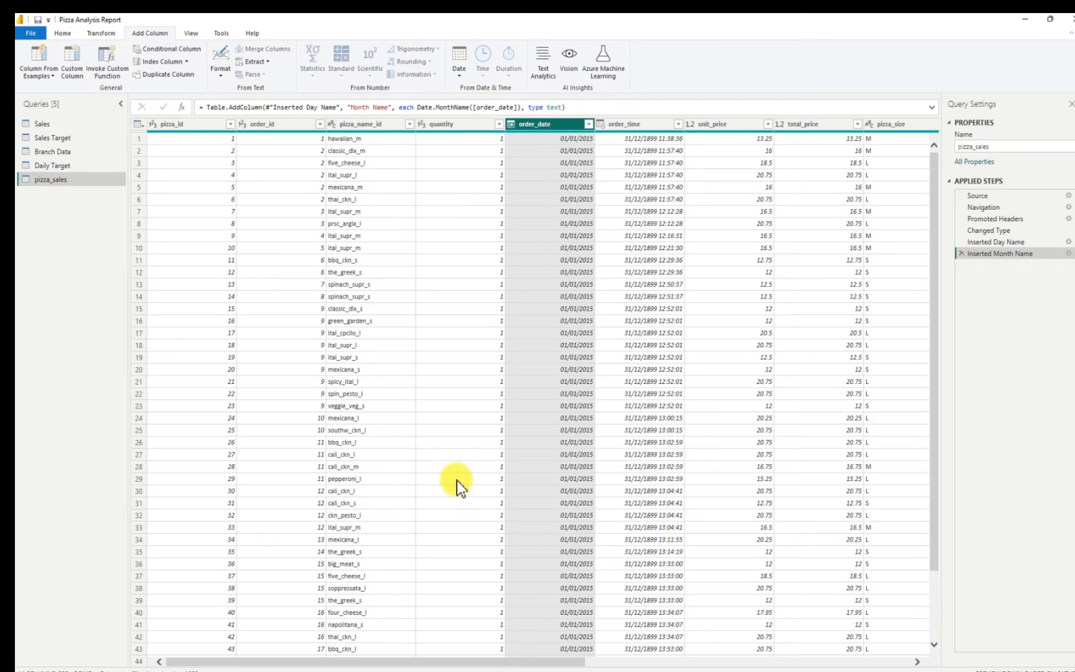
- Add a month number column derived from order_date to pizza_sales, and look over the query's columns
left_click_drag(563, 660, 519, 544)
left_click(460, 77)
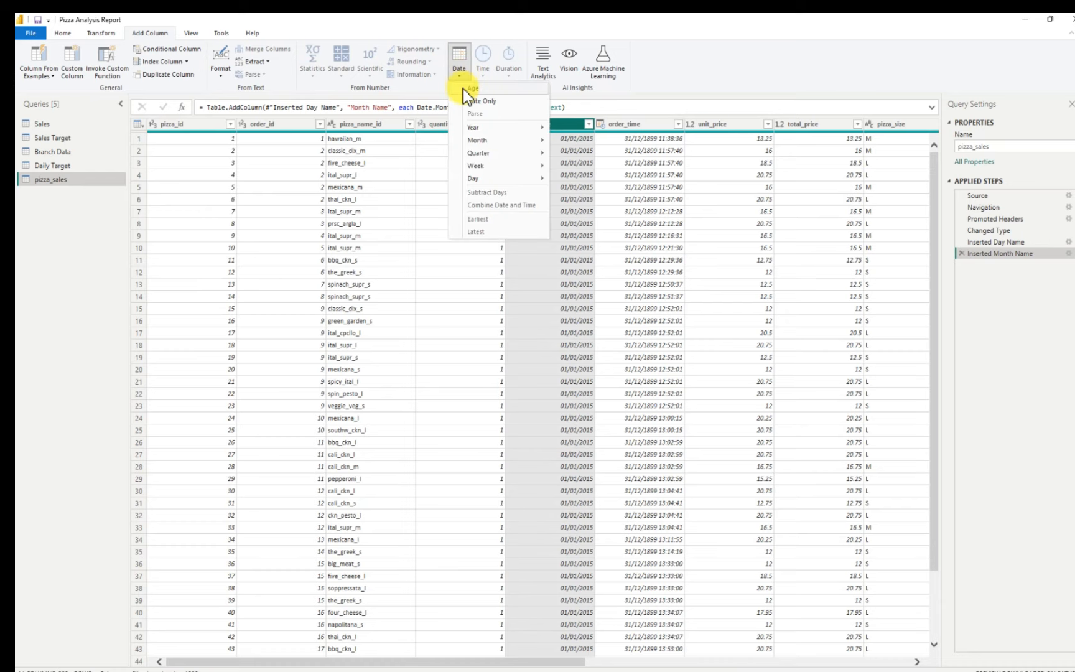
mouse_move(535, 139)
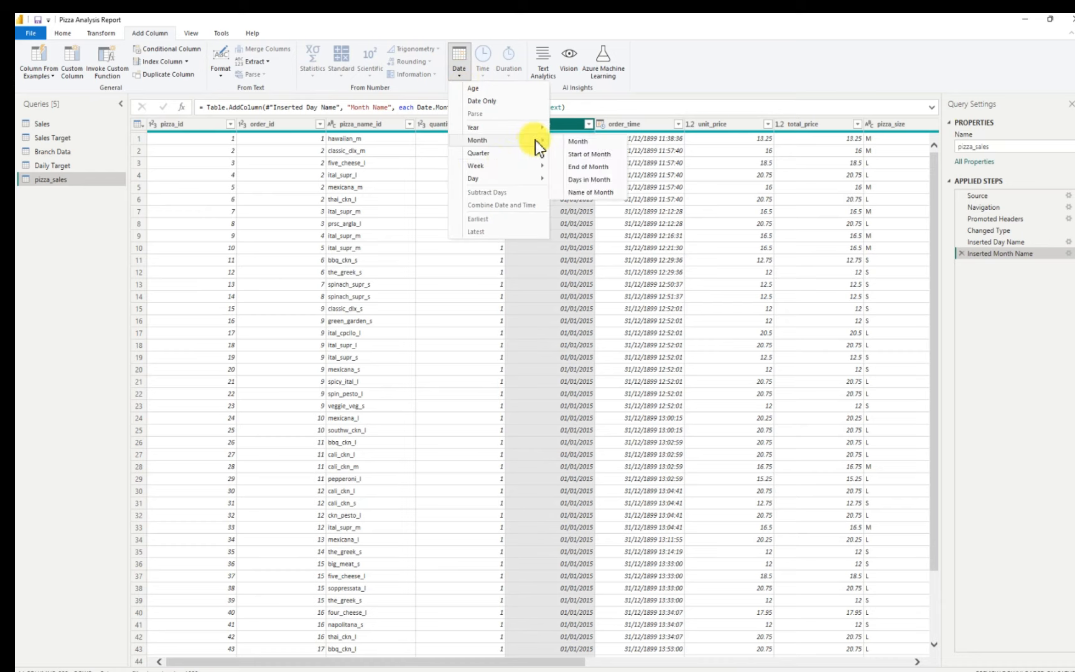
left_click(588, 146)
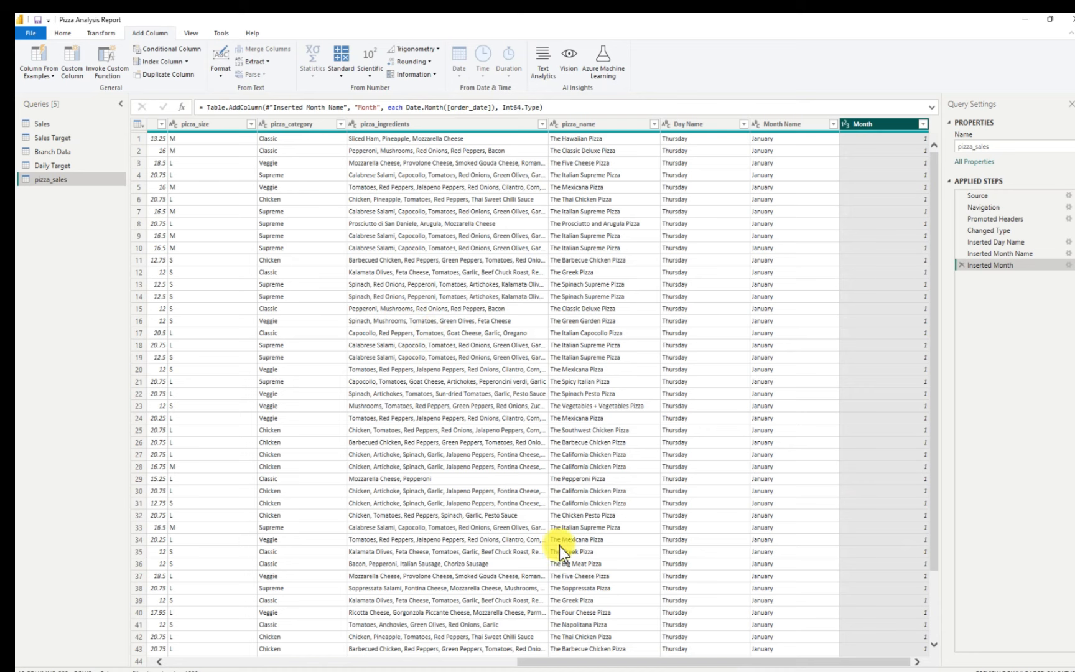
left_click_drag(551, 661, 437, 662)
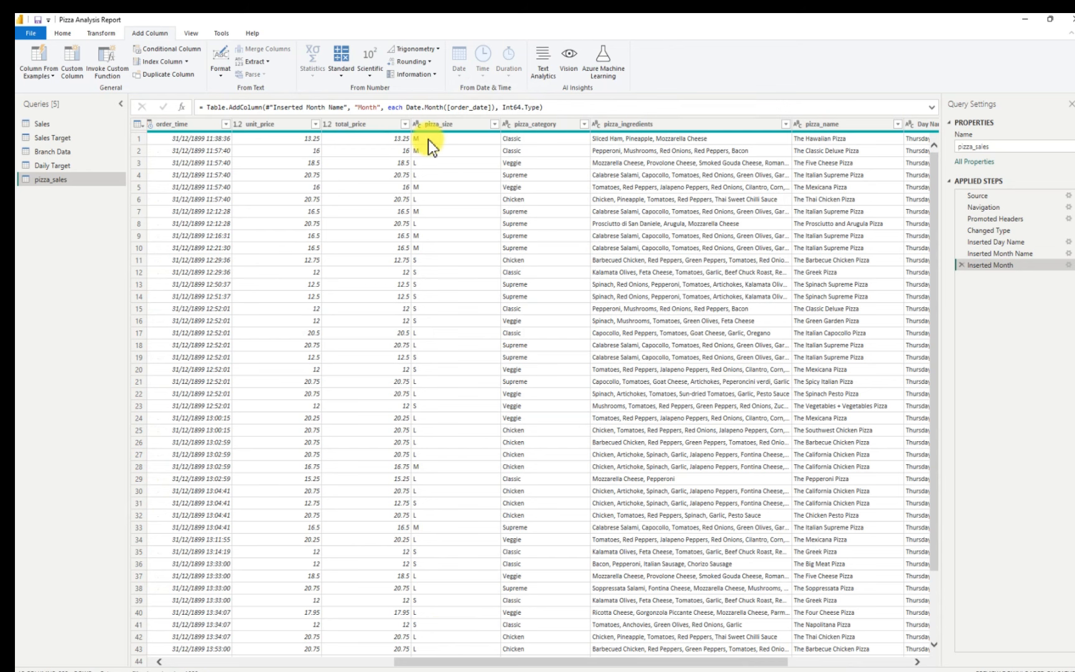
left_click(440, 126)
right_click(444, 125)
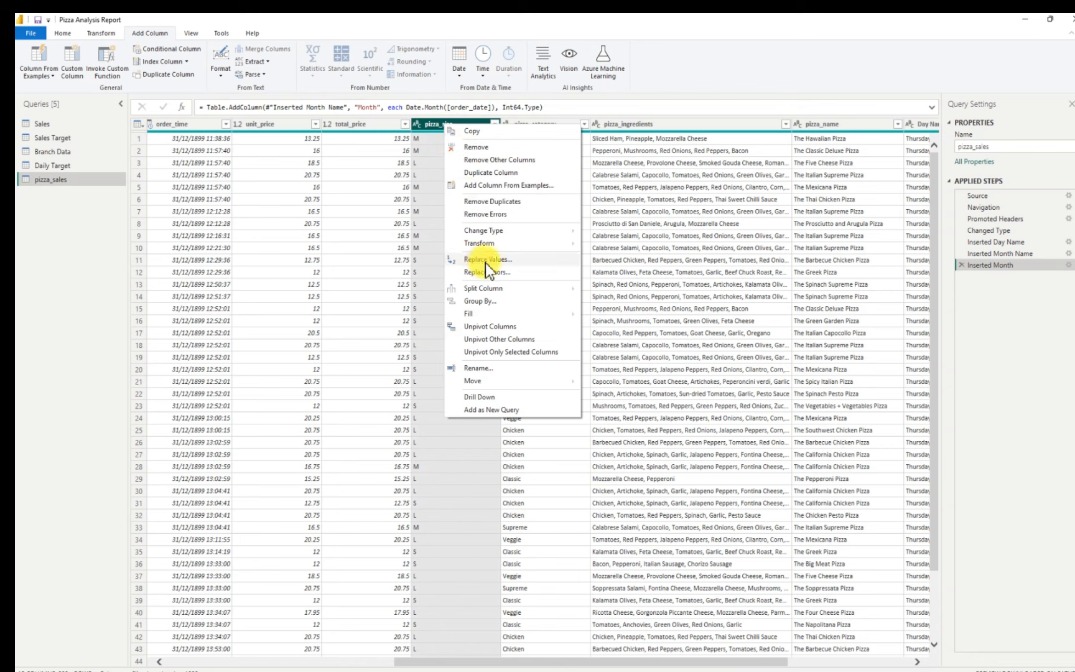
left_click(420, 142)
left_click(420, 142)
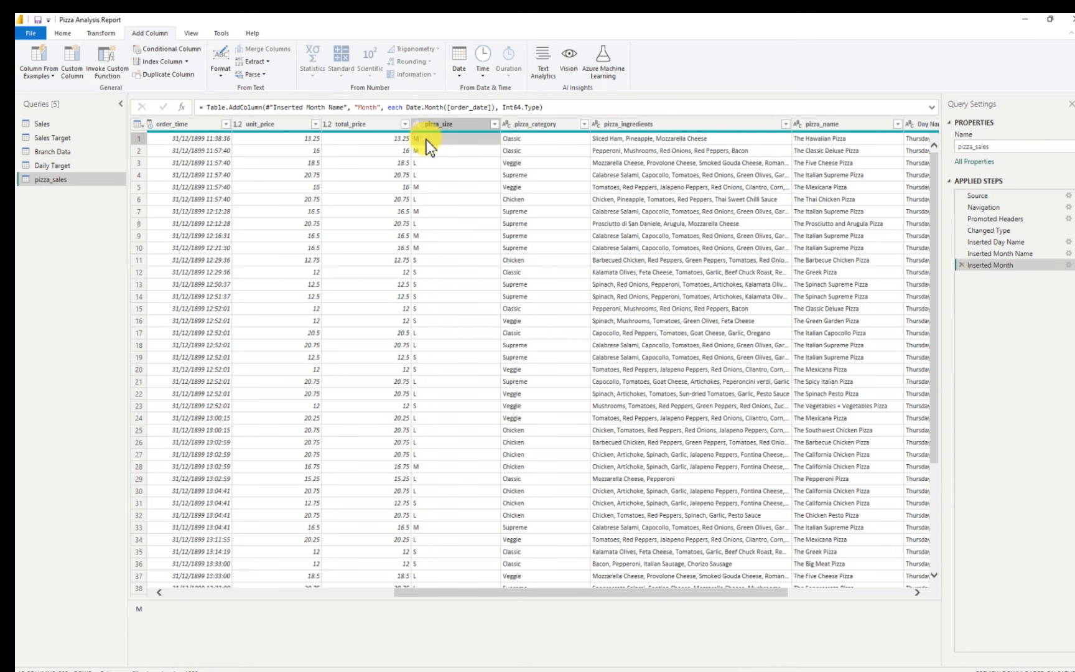
right_click(426, 140)
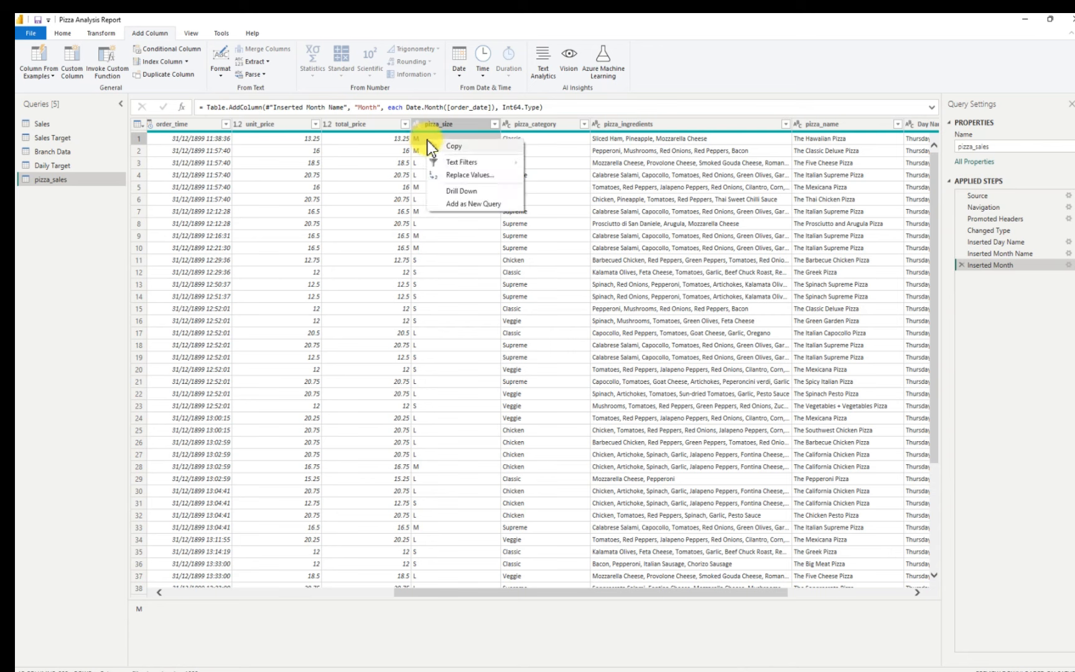
left_click(461, 176)
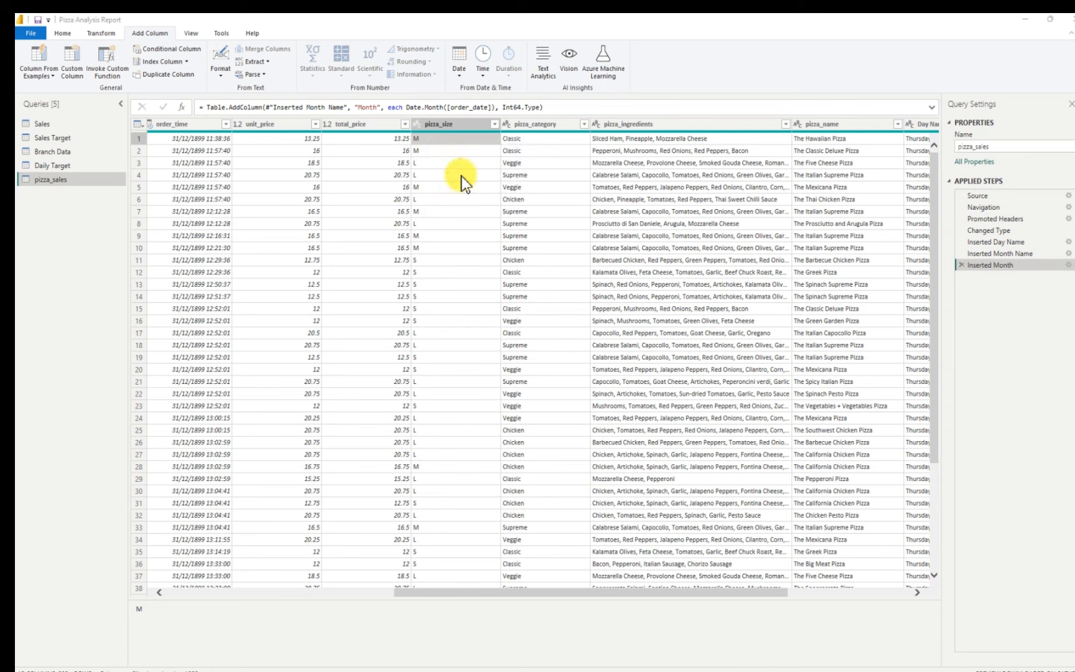
left_click(428, 140)
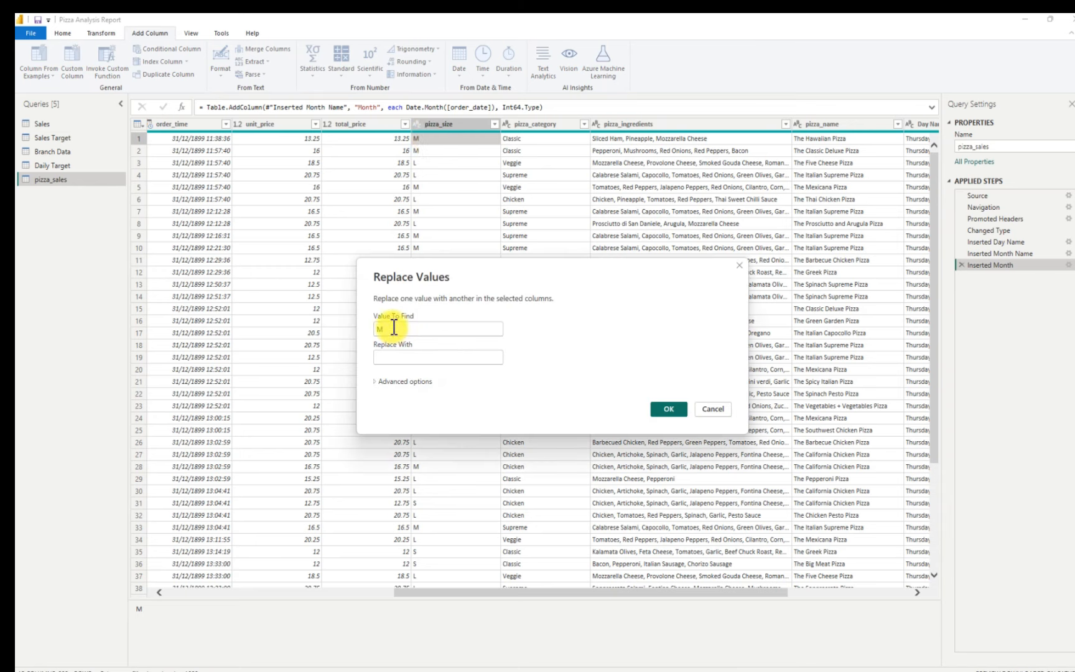
left_click(709, 412)
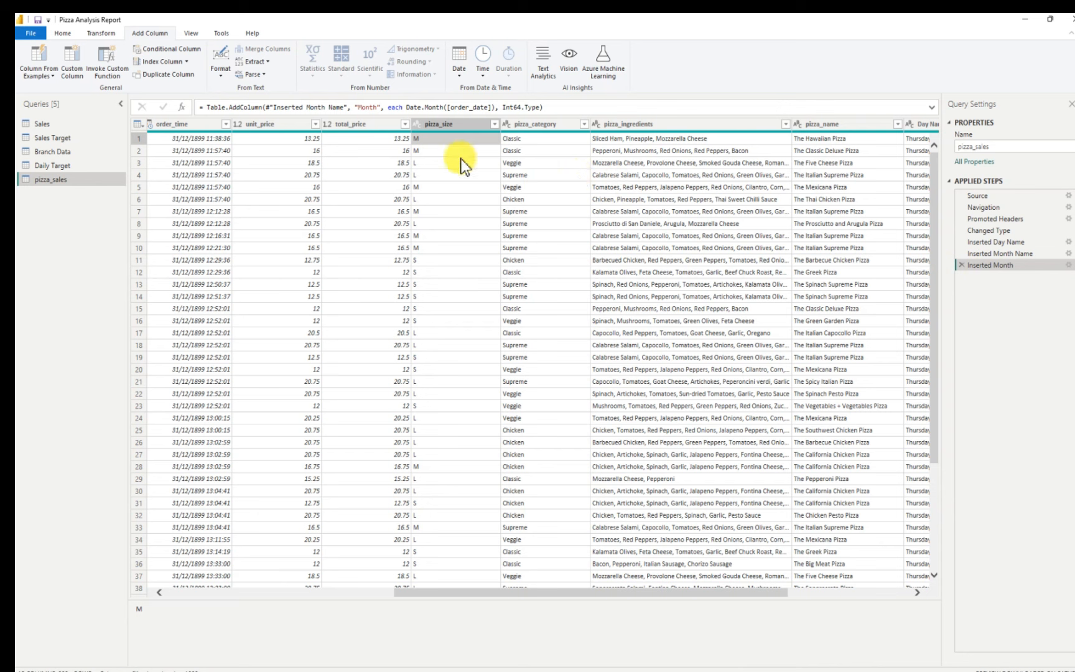
right_click(464, 124)
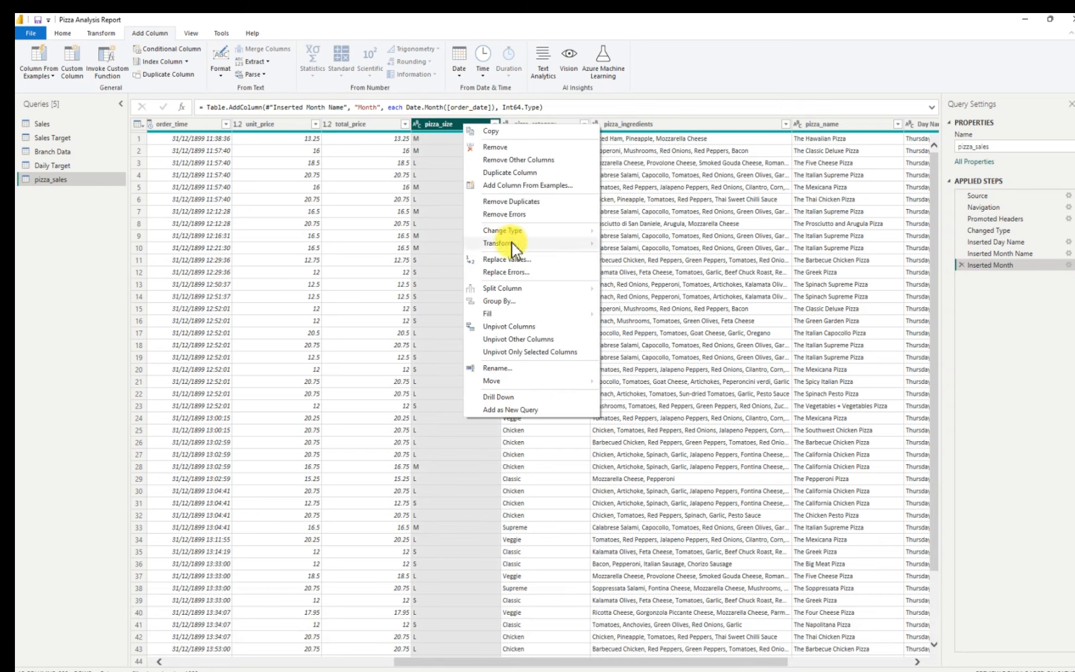
left_click(514, 260)
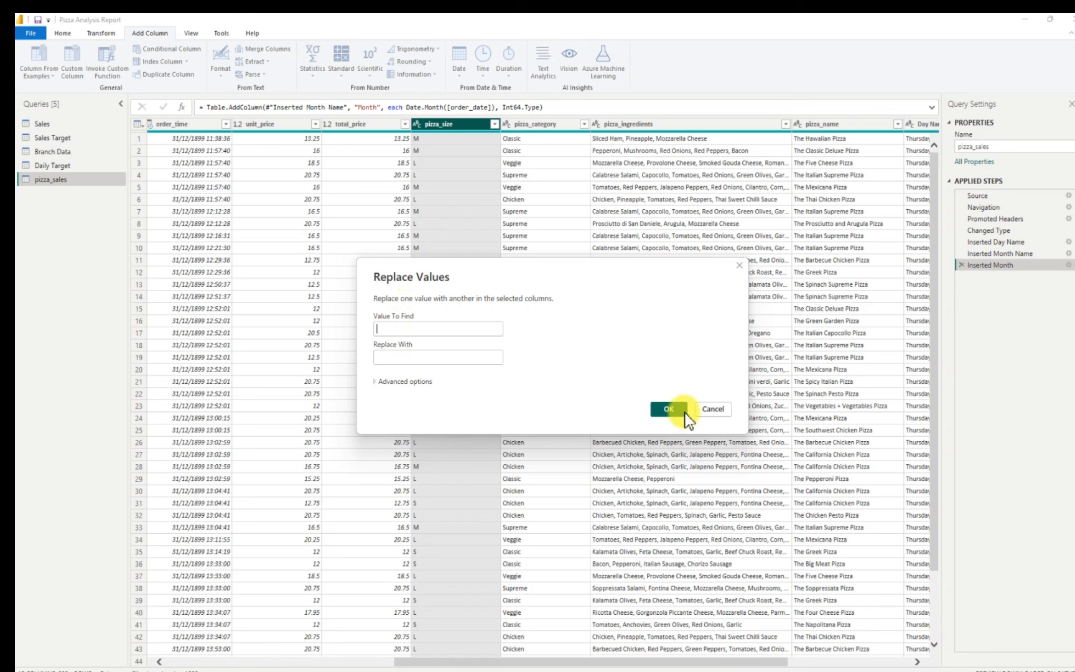
left_click(715, 410)
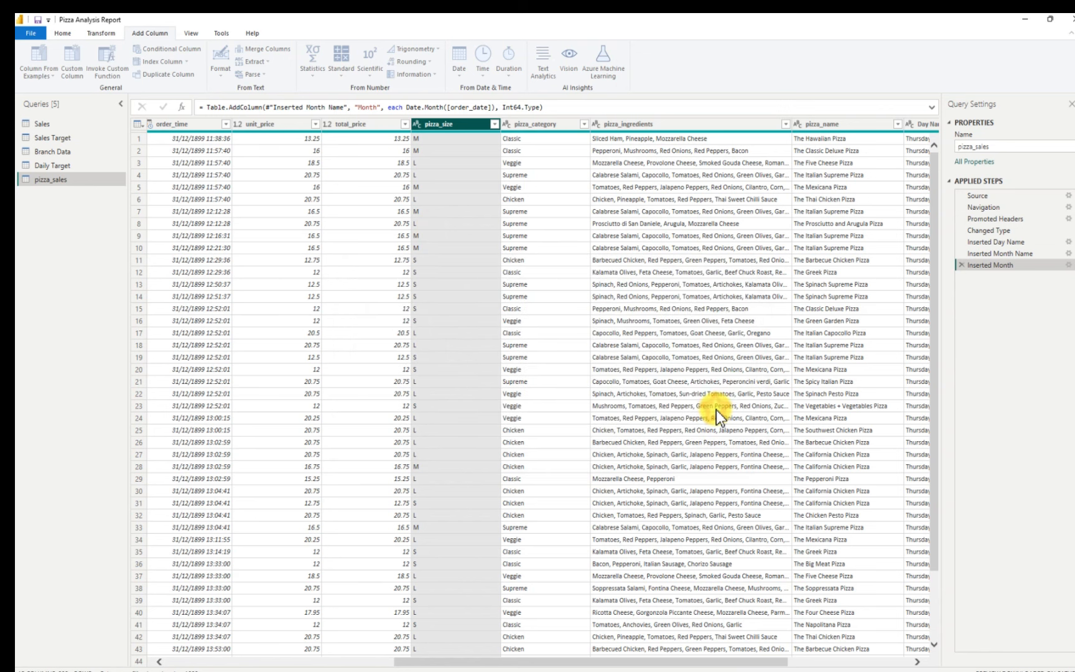
- Replace the value M with Medium in the pizza_size column of the pizza_sales query
left_click(420, 141)
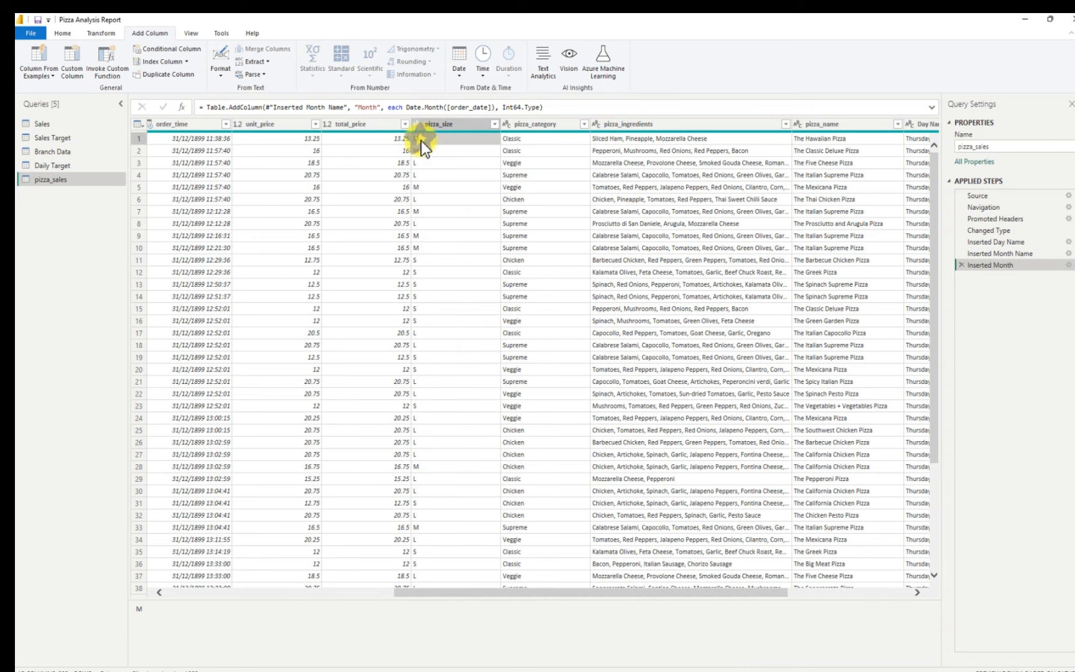
right_click(421, 143)
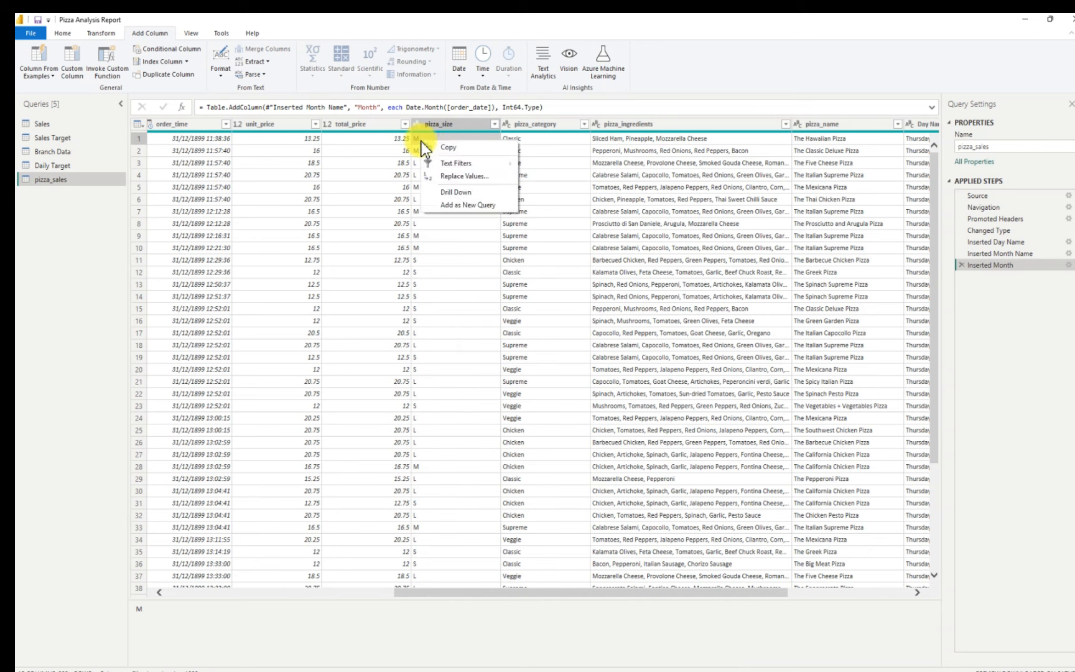
left_click(457, 178)
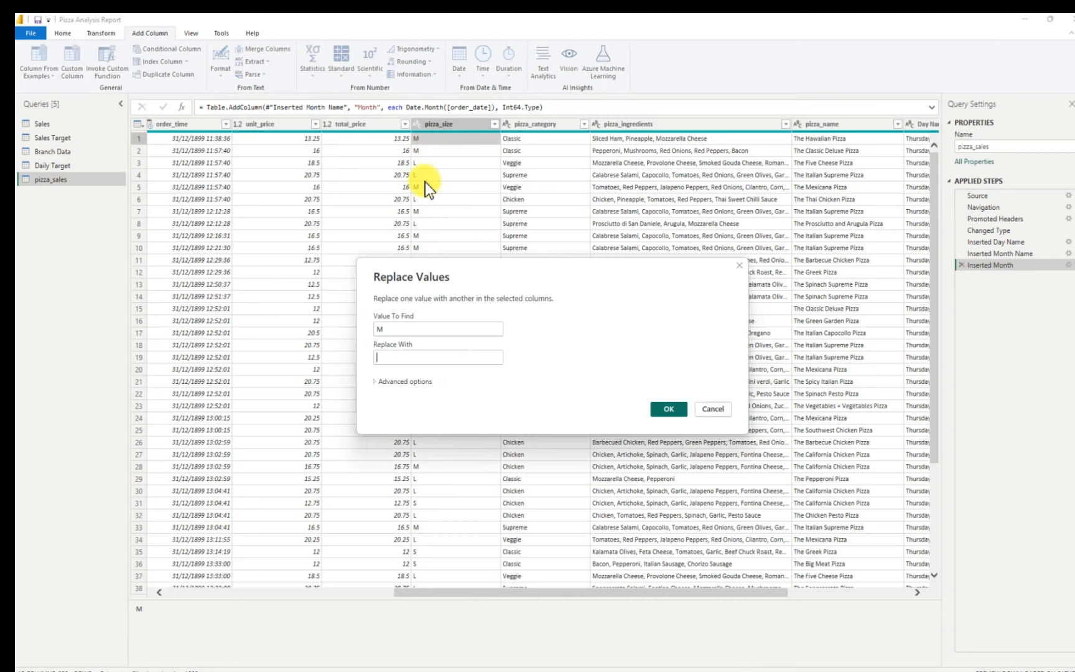
left_click(430, 353)
type("Med")
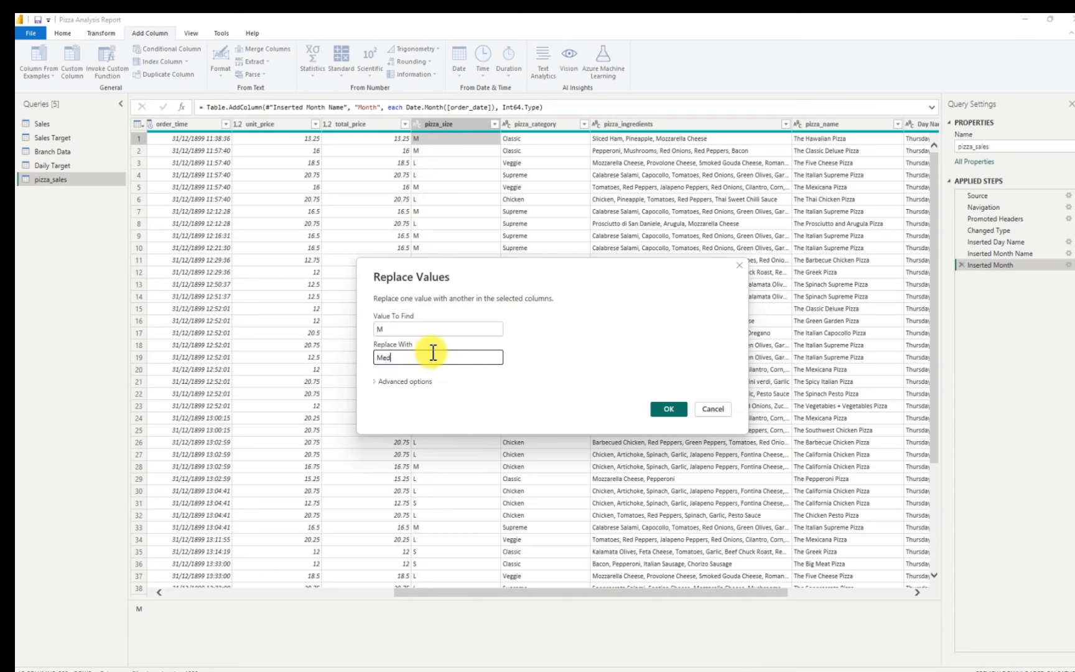
type("ium")
left_click(663, 408)
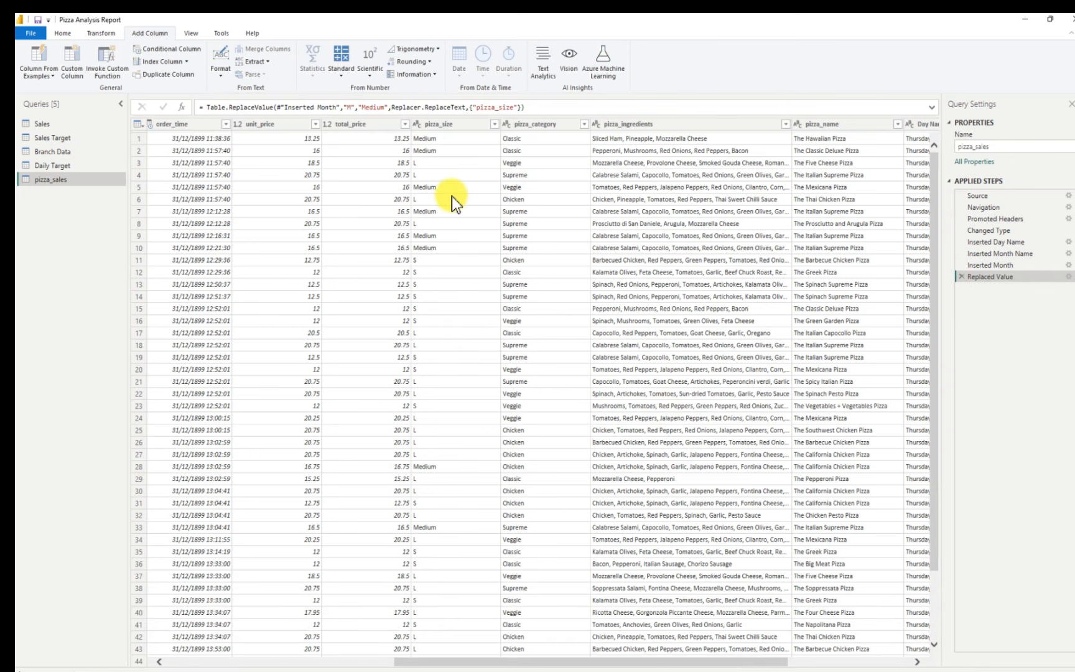
- Replace the value L with Large in the pizza_size column
right_click(421, 165)
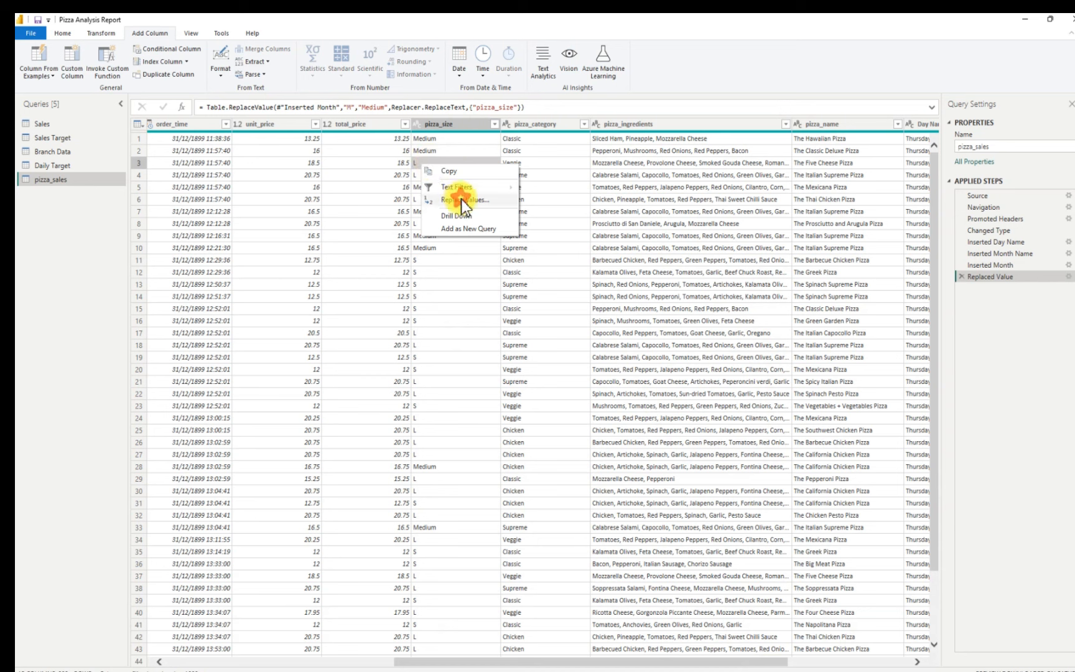
left_click(461, 199)
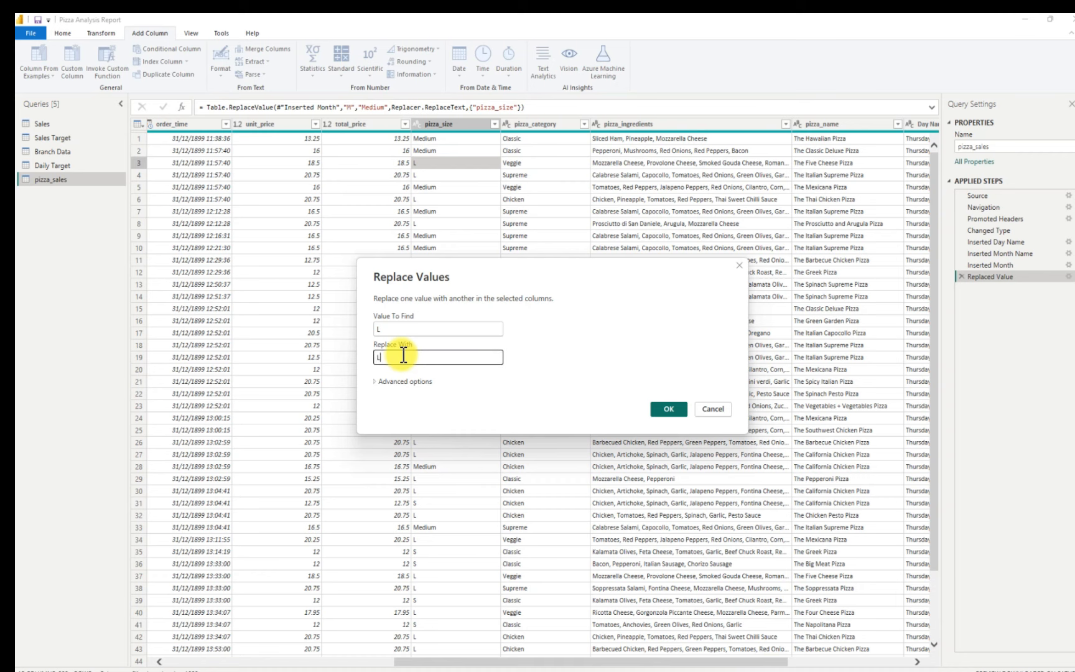
type("Large")
left_click(653, 409)
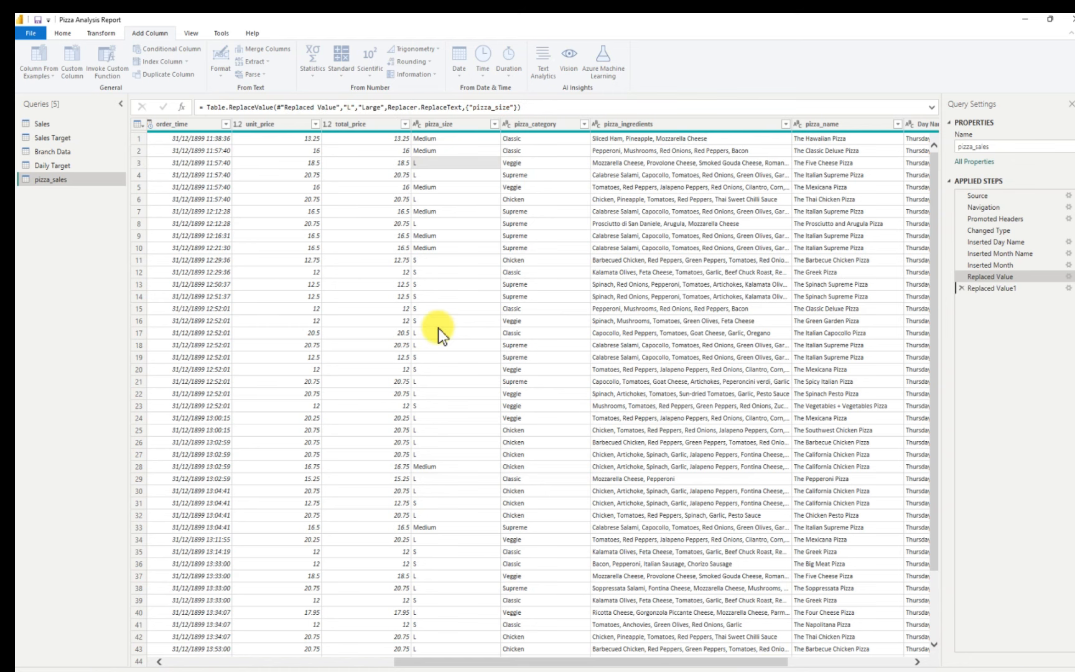
- Replace the value S with Small in the pizza_size column
right_click(417, 261)
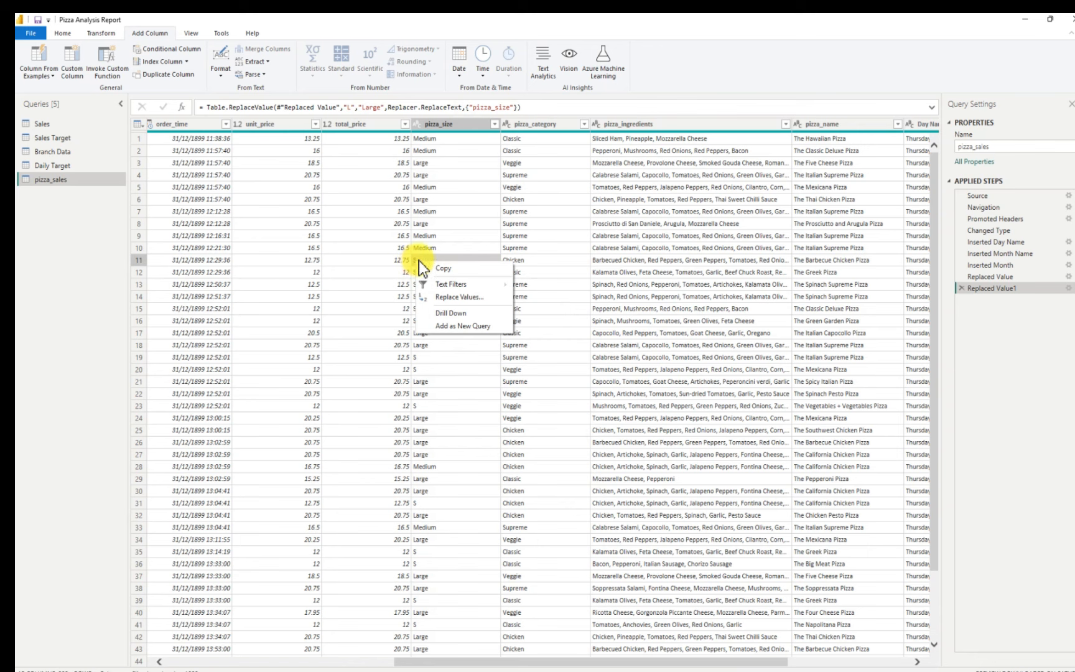
left_click(457, 300)
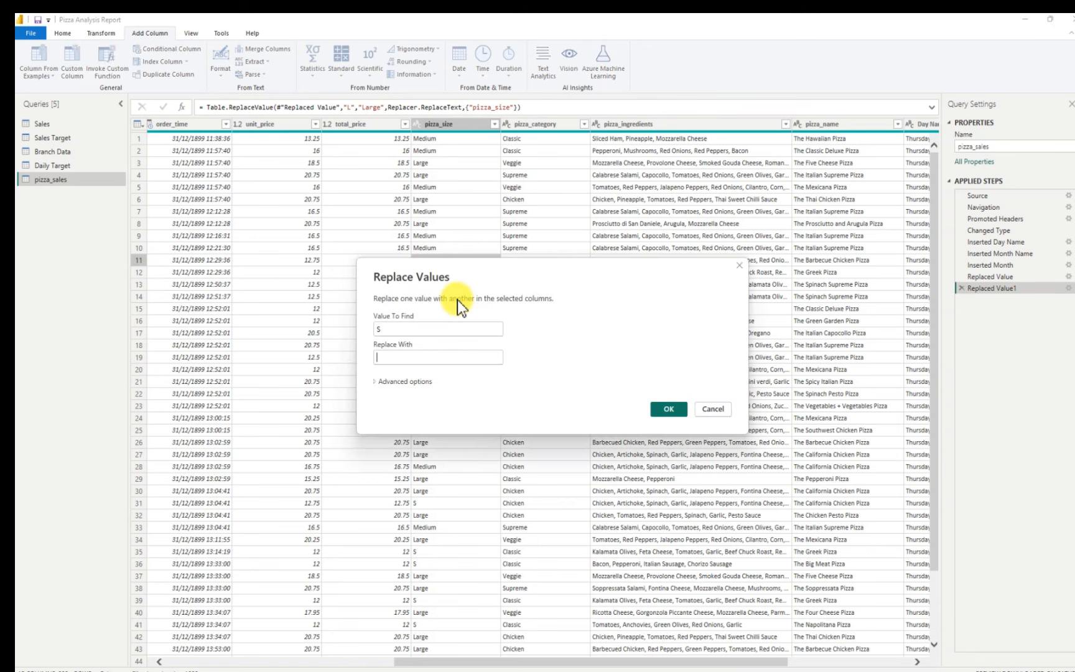
left_click(414, 356)
type("Sam")
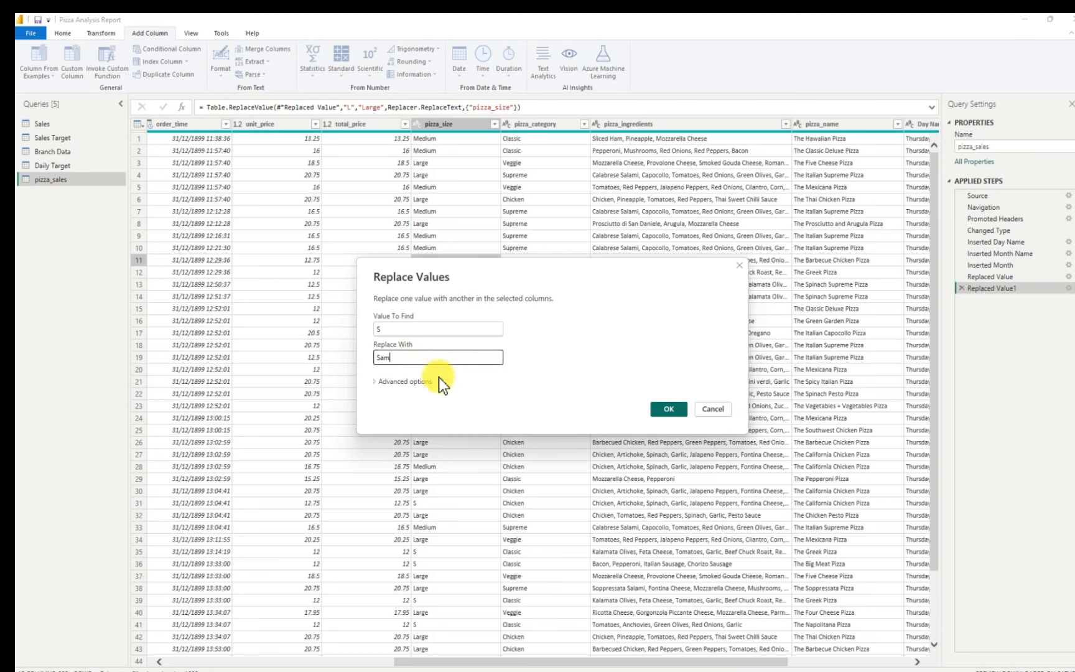
key("BackSpace")
key("BackSpace")
type("mall")
left_click(660, 408)
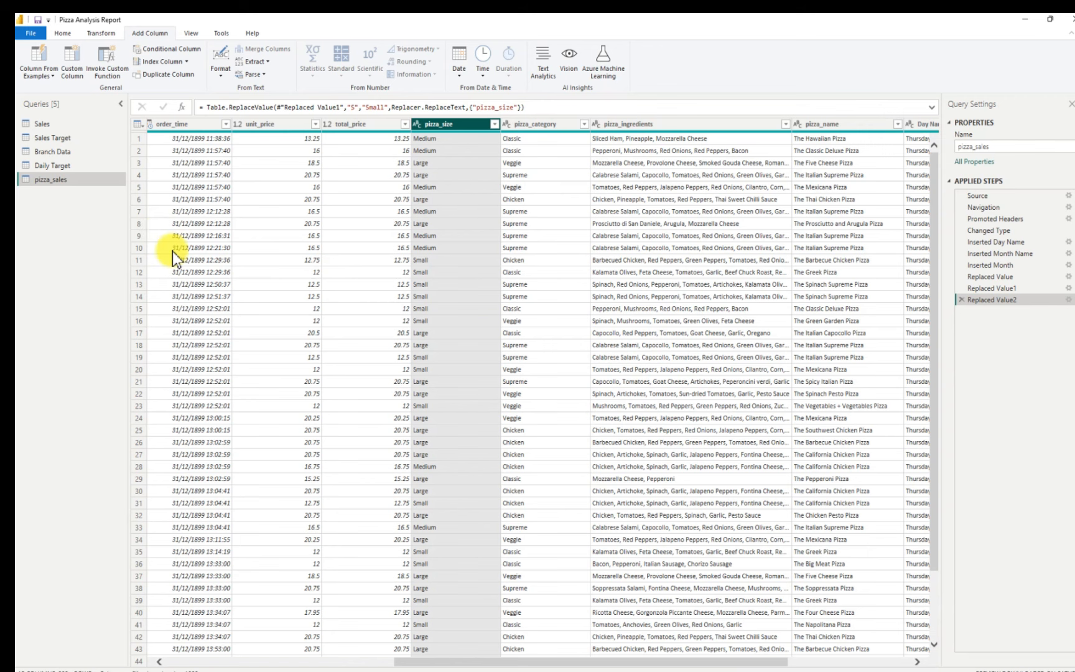
- Close Power Query with the changes applied, and show the report's model diagram with the Properties pane collapsed
left_click(62, 33)
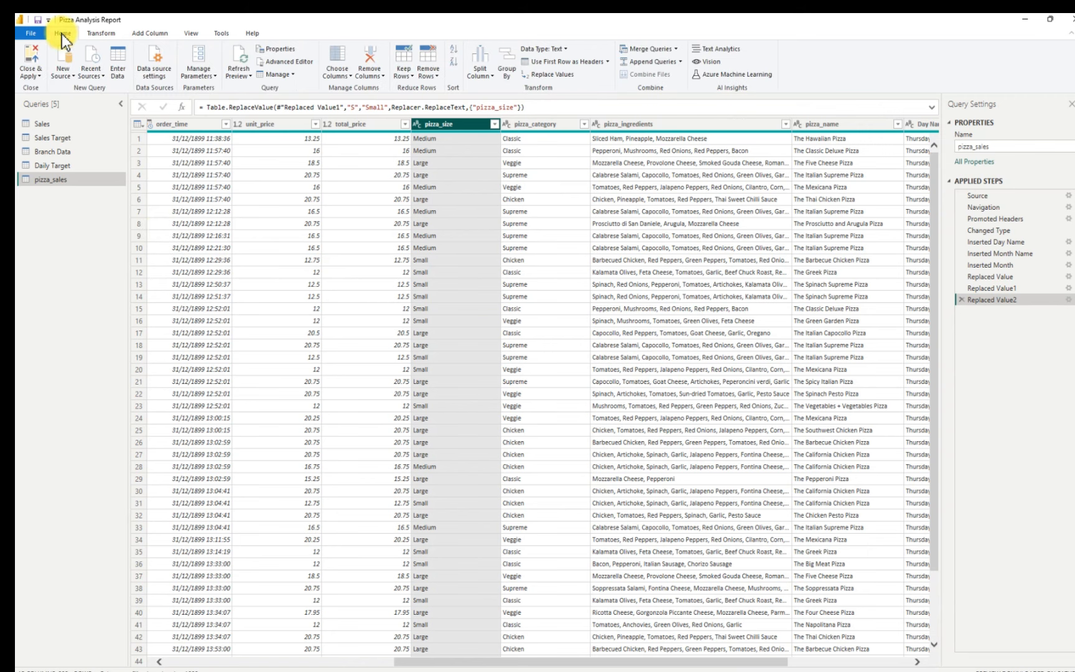
left_click(29, 51)
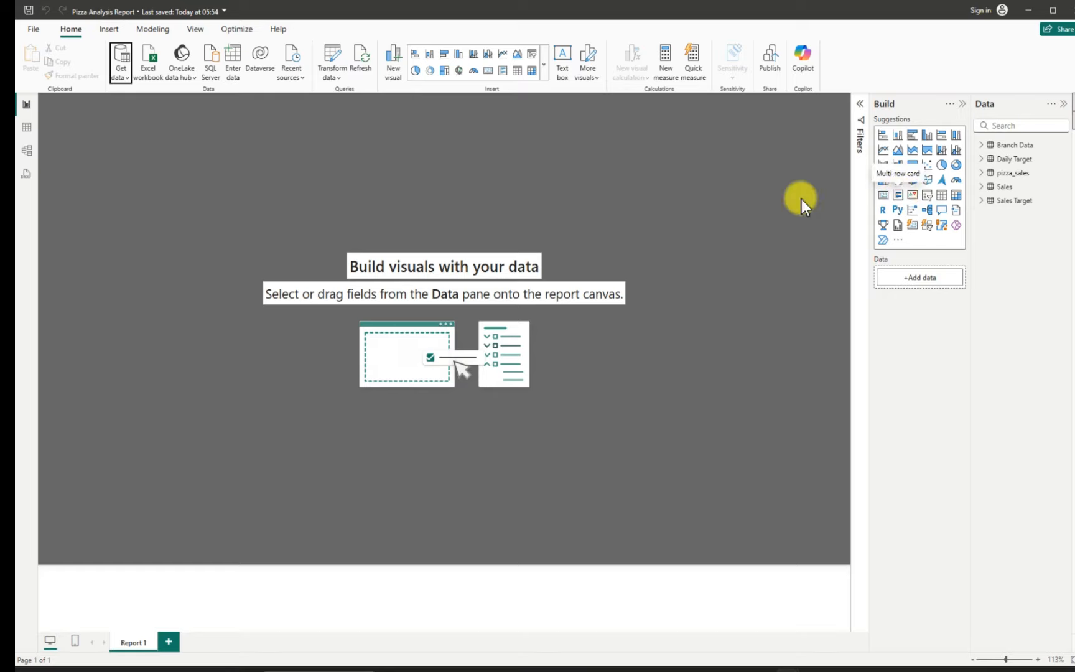
left_click(33, 151)
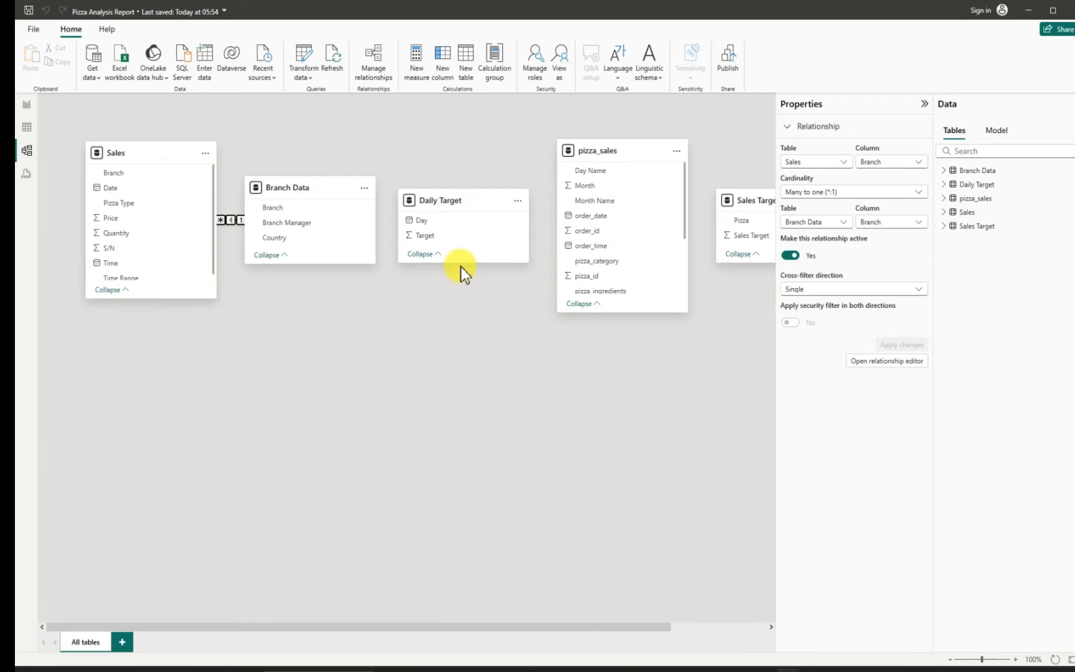
left_click(924, 106)
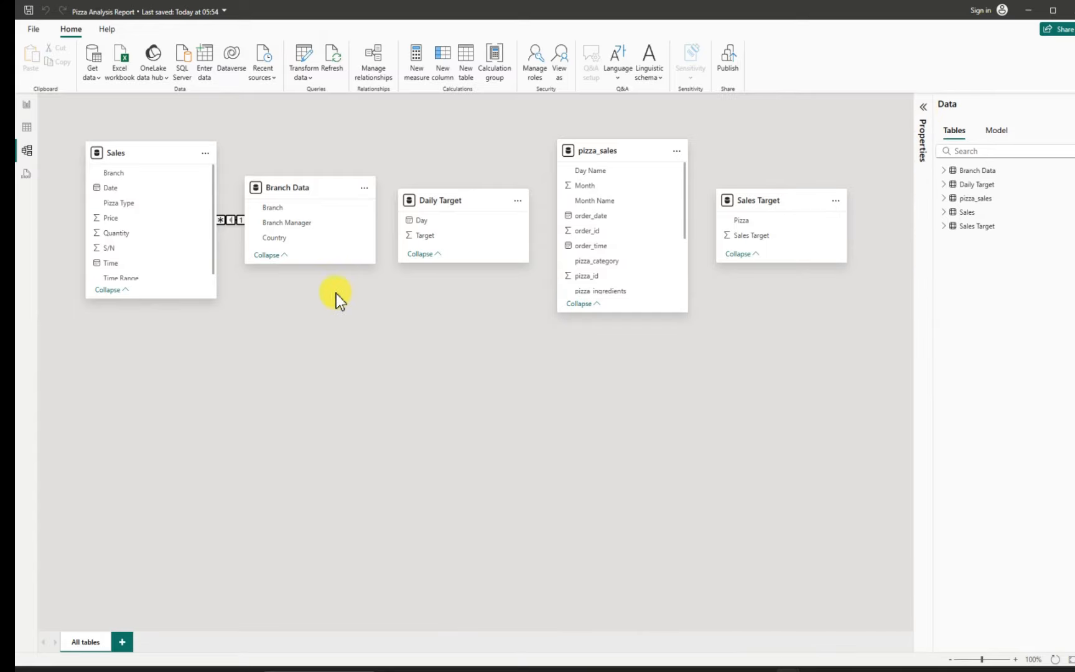
- Move the Sales table below Branch Data and create an active one-to-many relationship from Daily Target's Day to Sales' Date, with single cross-filter direction
mouse_move(158, 154)
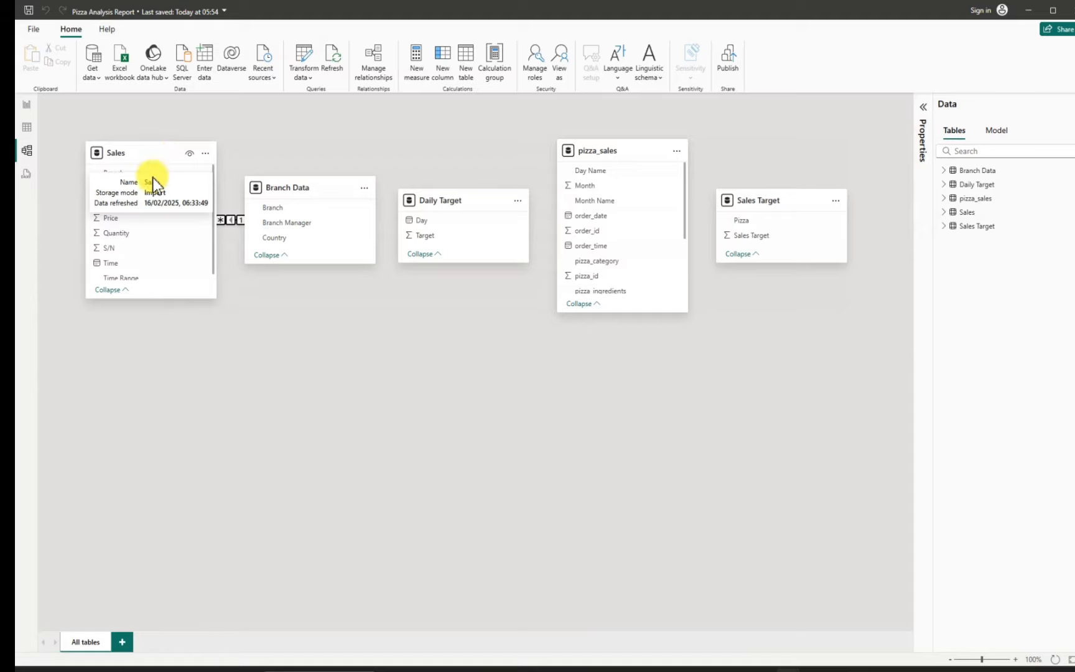
left_click_drag(153, 178, 182, 332)
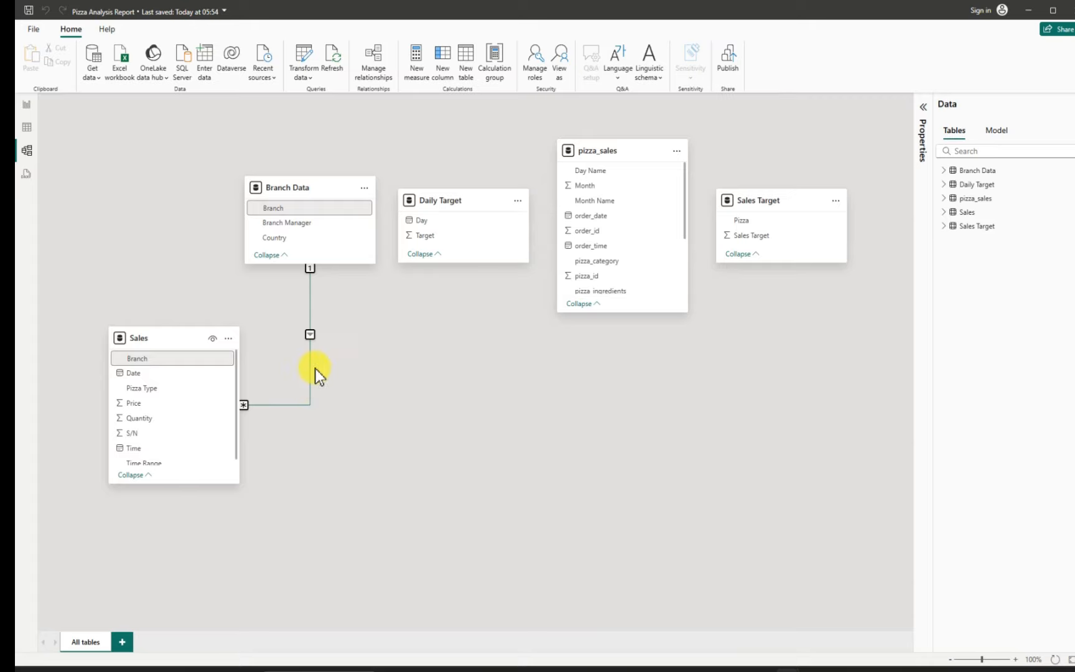
left_click(466, 236)
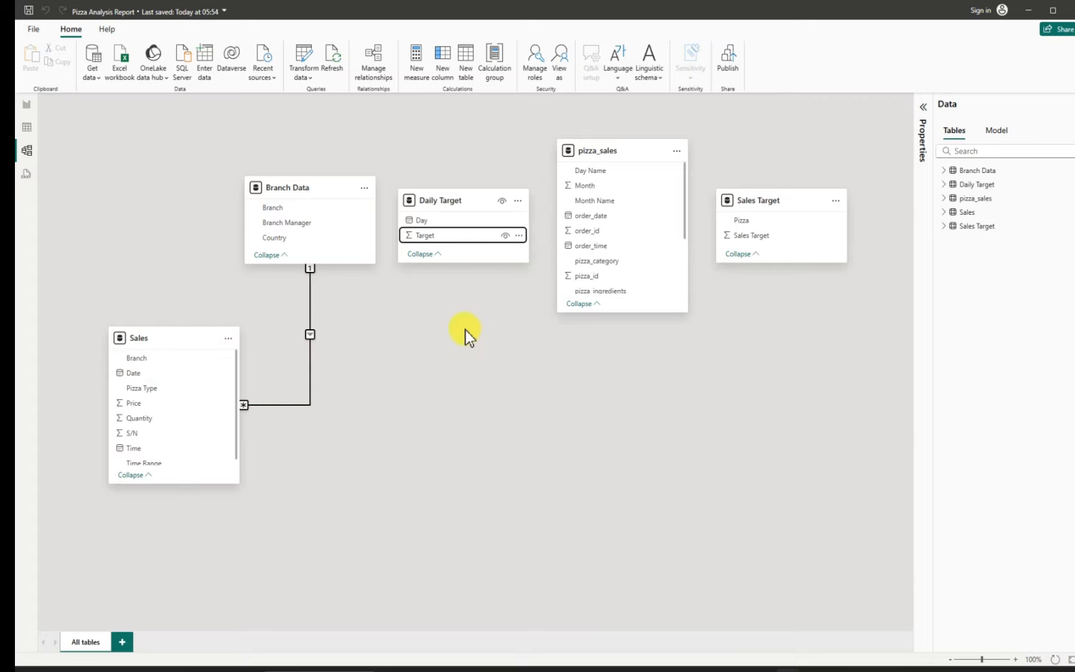
left_click_drag(465, 195, 158, 374)
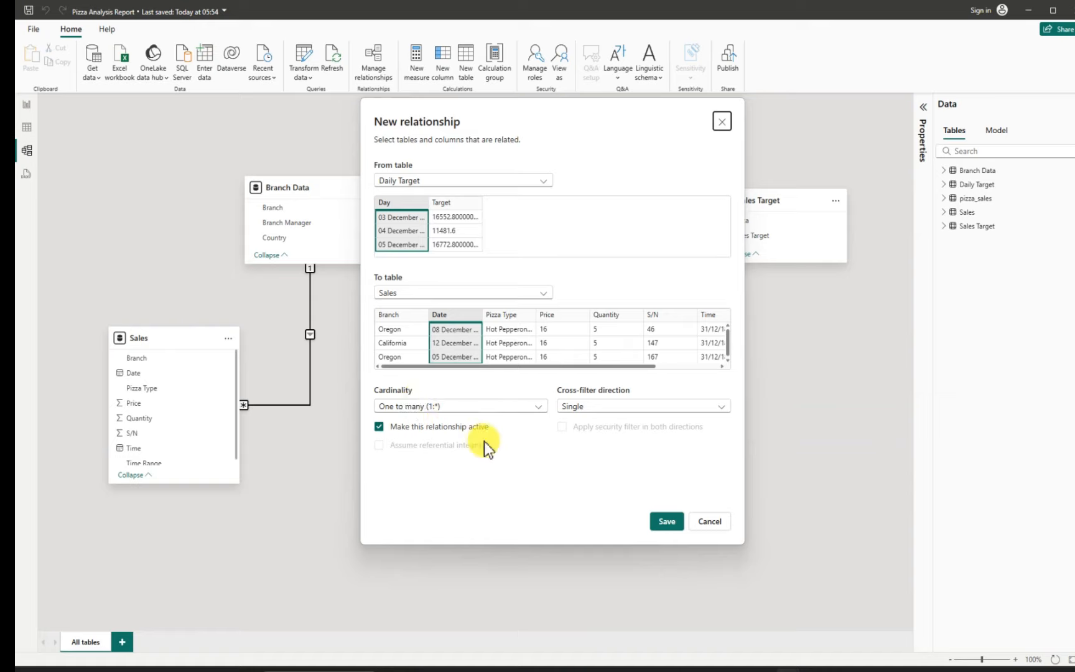
left_click(666, 523)
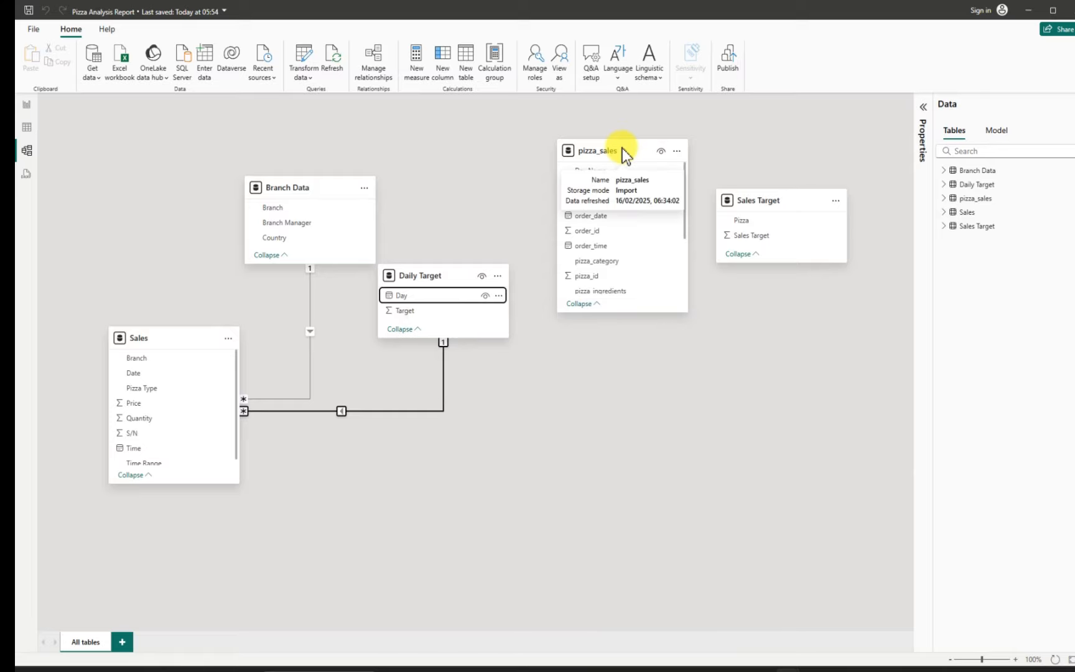
- Rearrange the model diagram, placing pizza_sales below Daily Target and Sales Target above it
left_click(622, 150)
left_click_drag(622, 152, 625, 254)
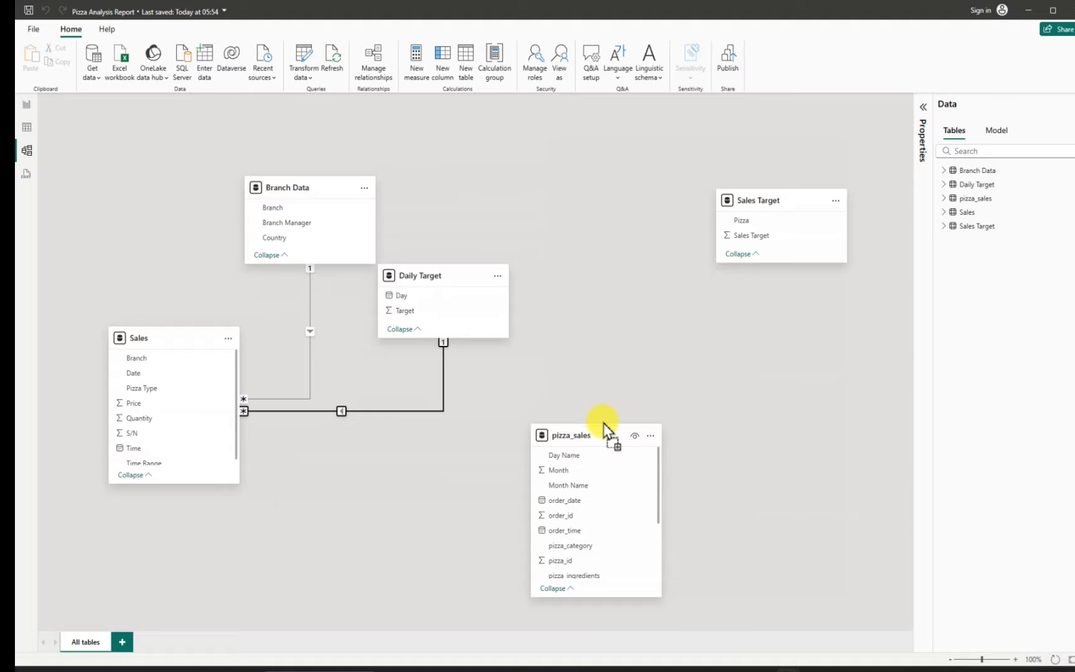
left_click_drag(787, 203, 528, 173)
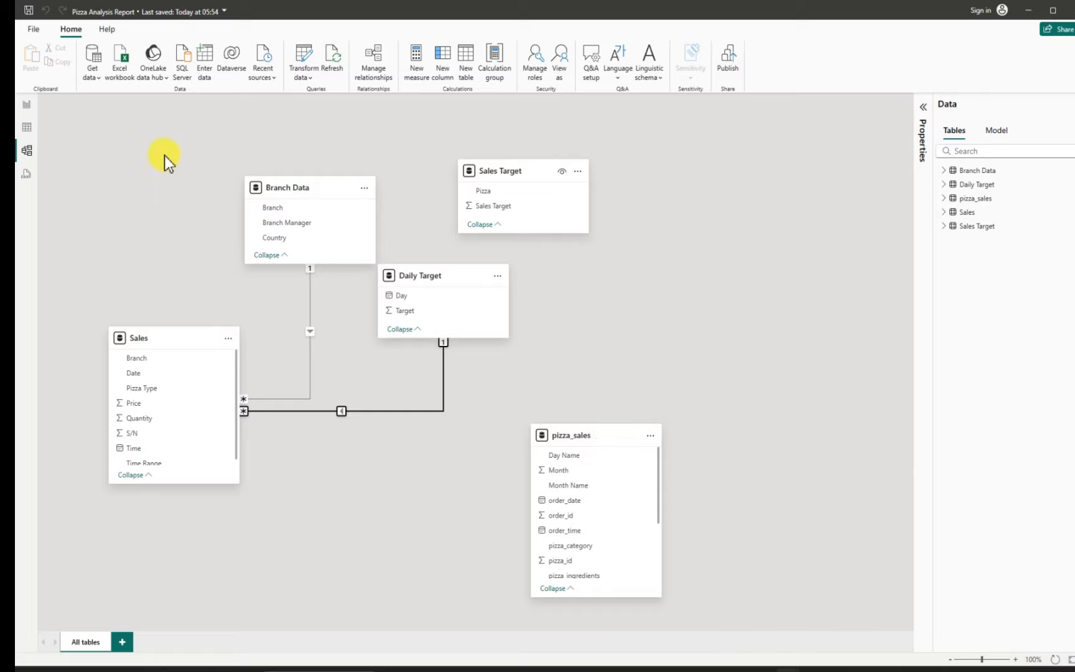
- Add a calculated column to the pizza_sales data table with the partial formula Order Day = UPPER(LEFT()), and reopen the formula inside LEFT
left_click(27, 127)
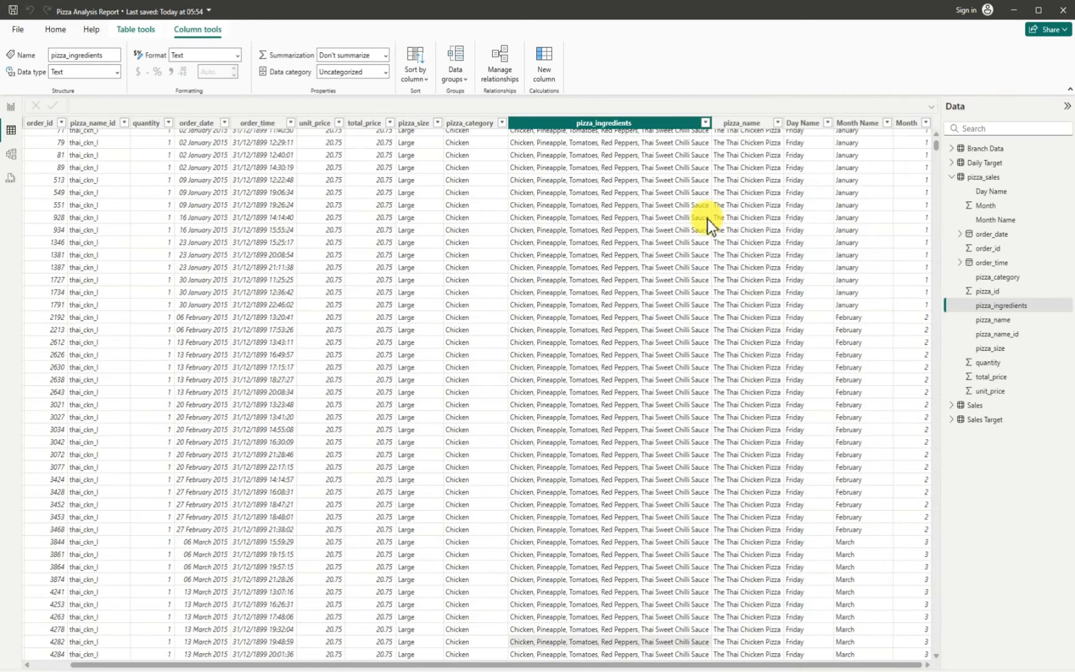
left_click(801, 124)
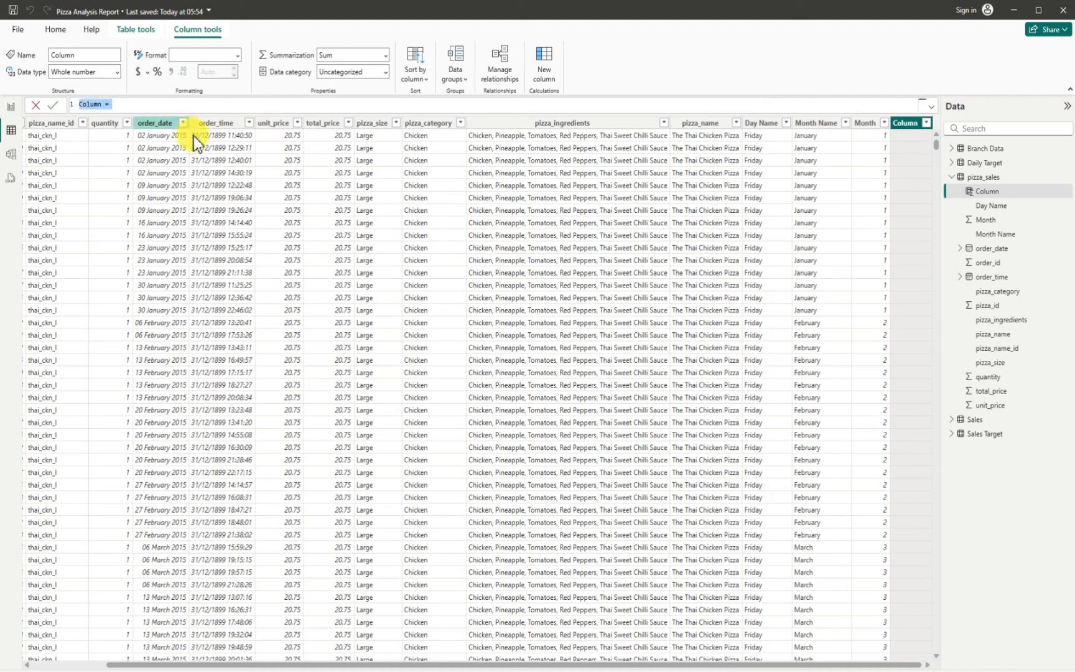
key("BackSpace")
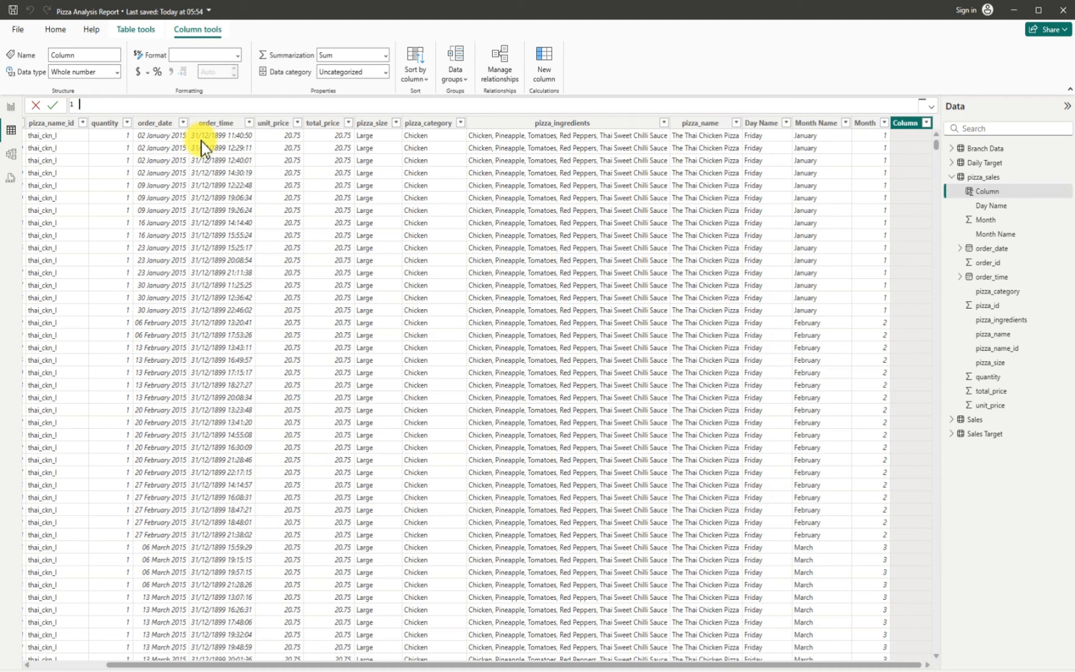
type("Order Day = upp")
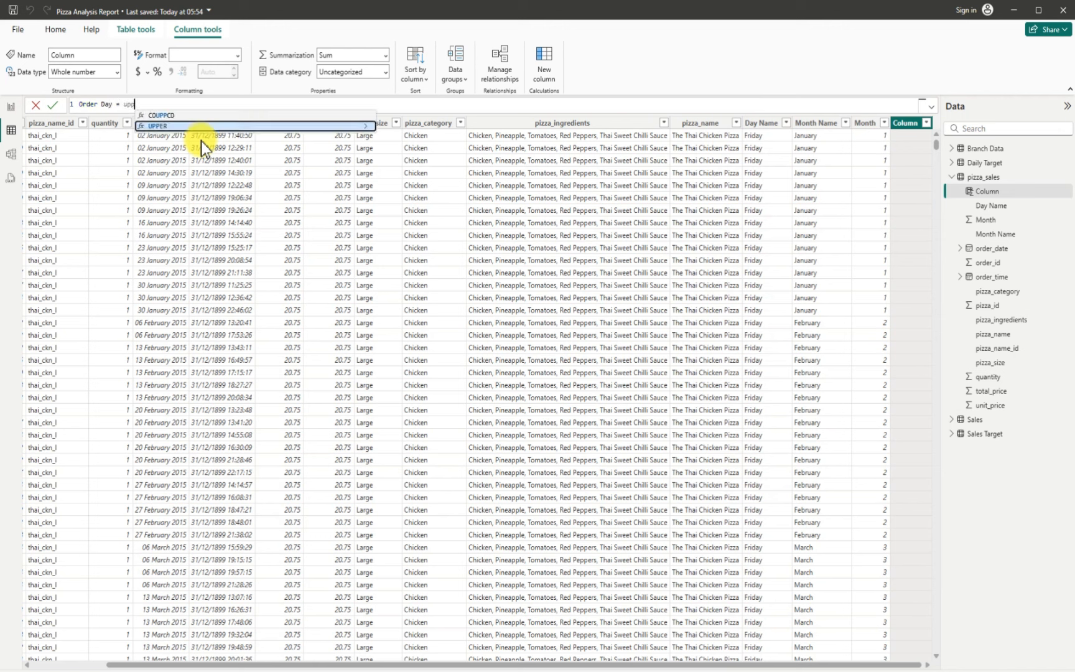
key("Tab")
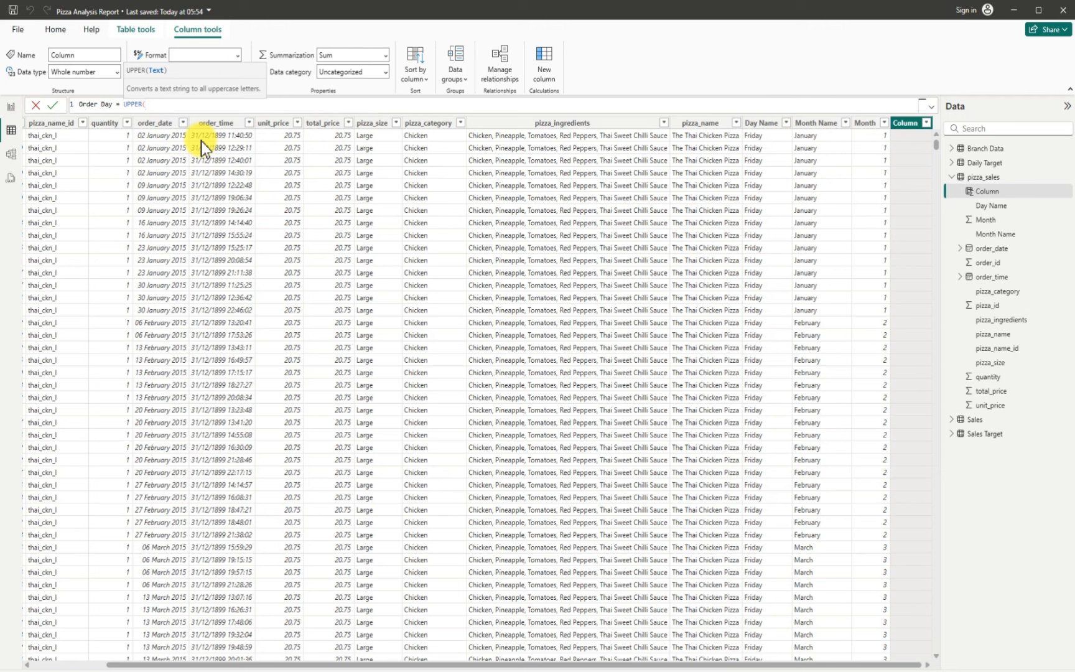
type("left")
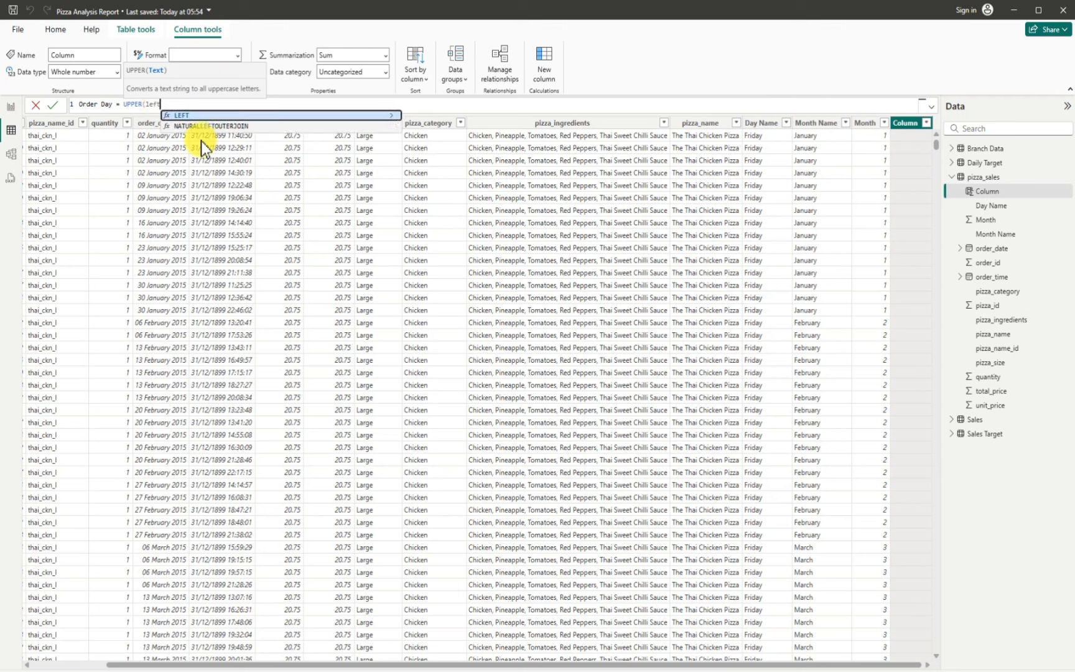
key("Tab")
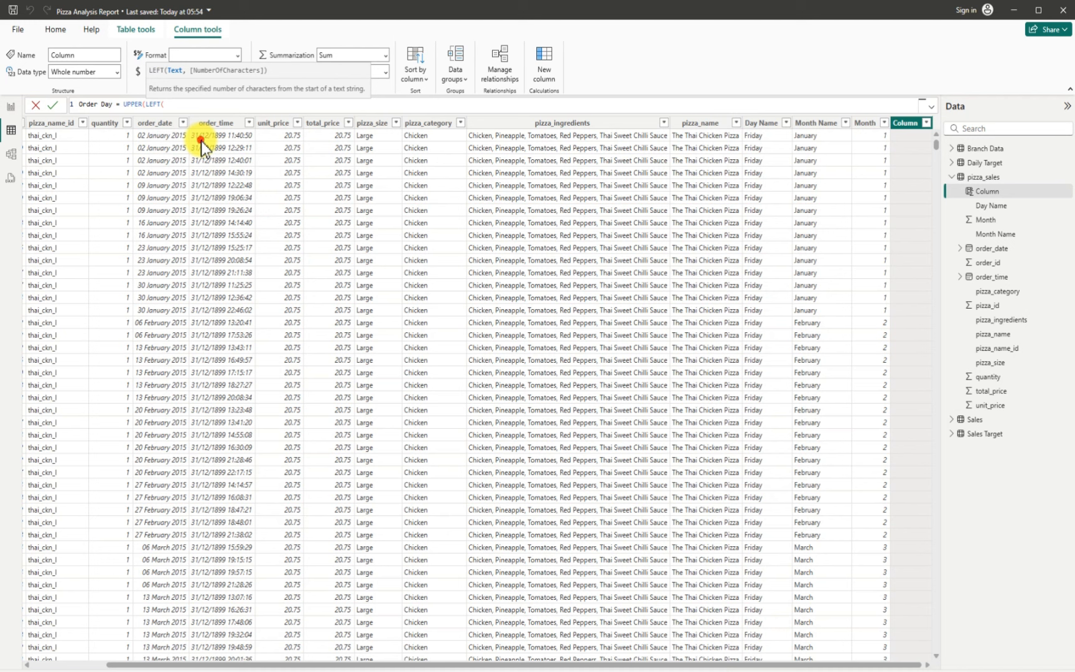
left_click(202, 142)
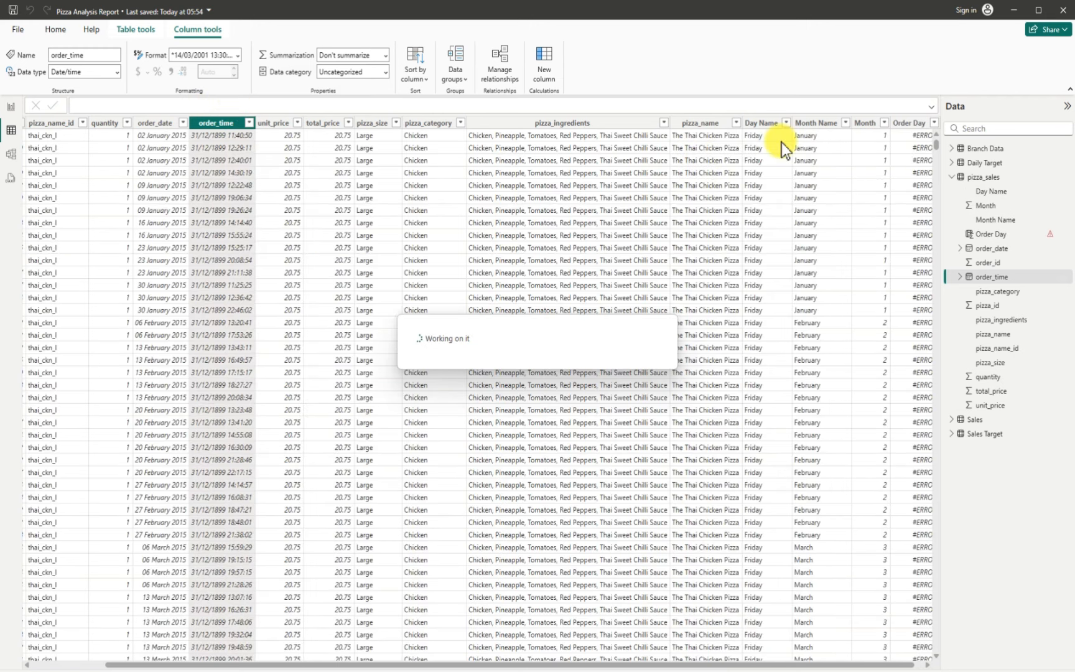
left_click(915, 128)
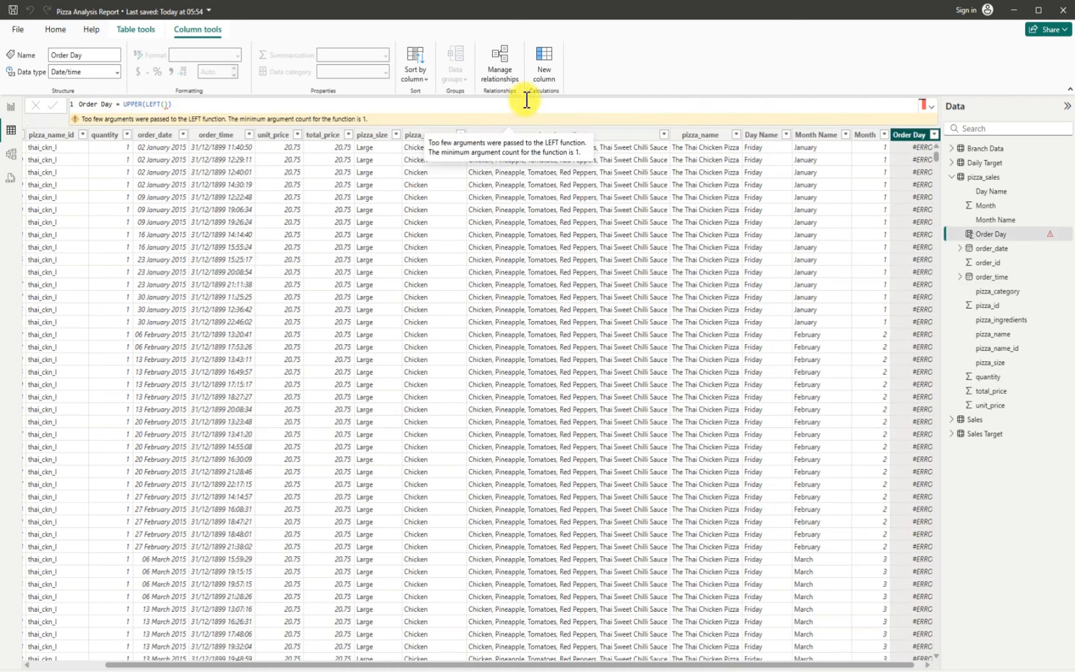
left_click(166, 104)
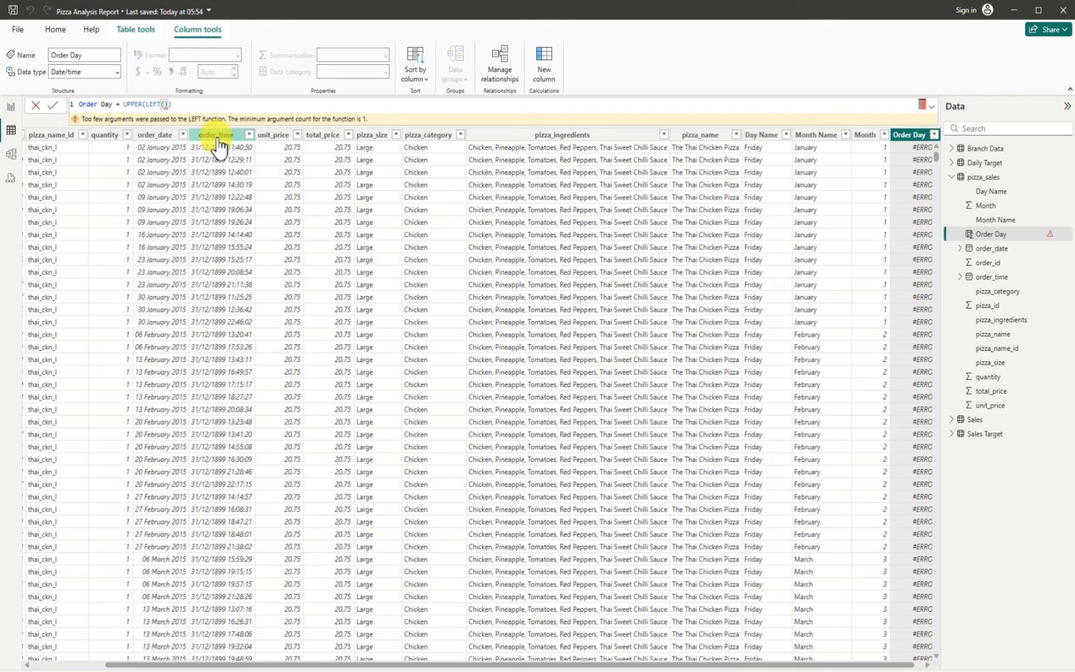
type("day")
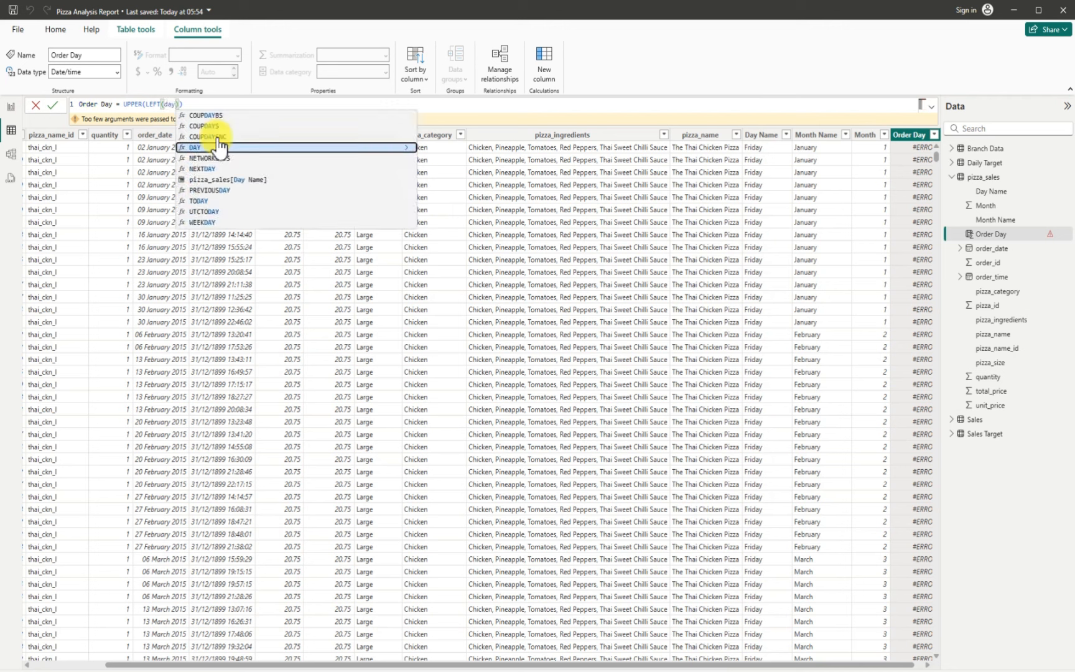
left_click(235, 169)
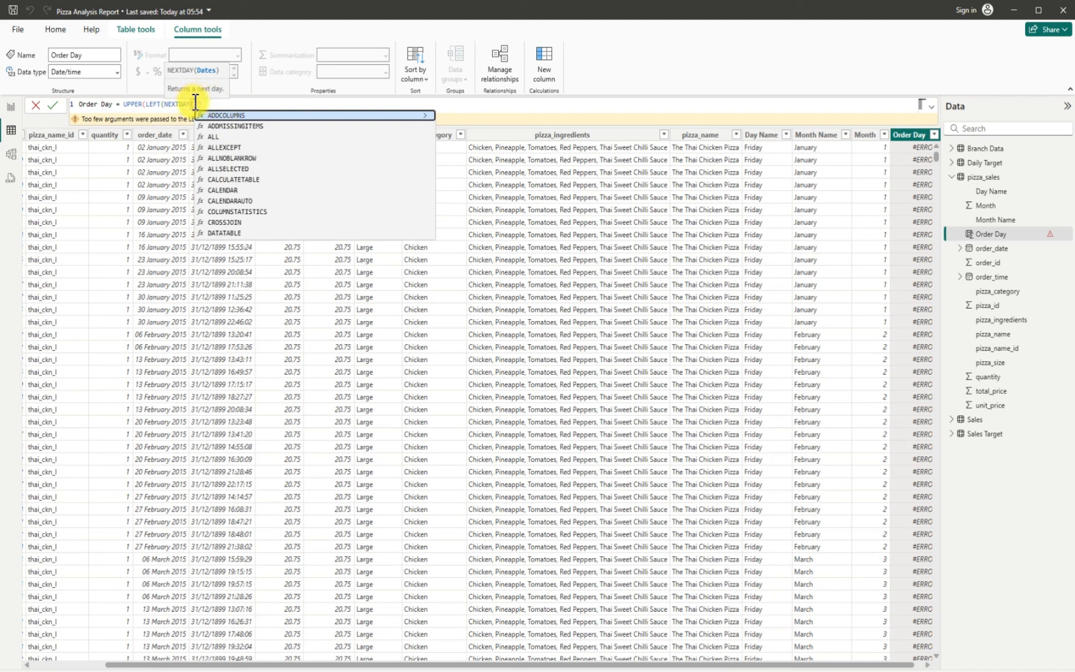
key("BackSpace")
key("BackSpace")
key("BackSpace")
key("BackSpace")
key("BackSpace")
key("BackSpace")
key("BackSpace")
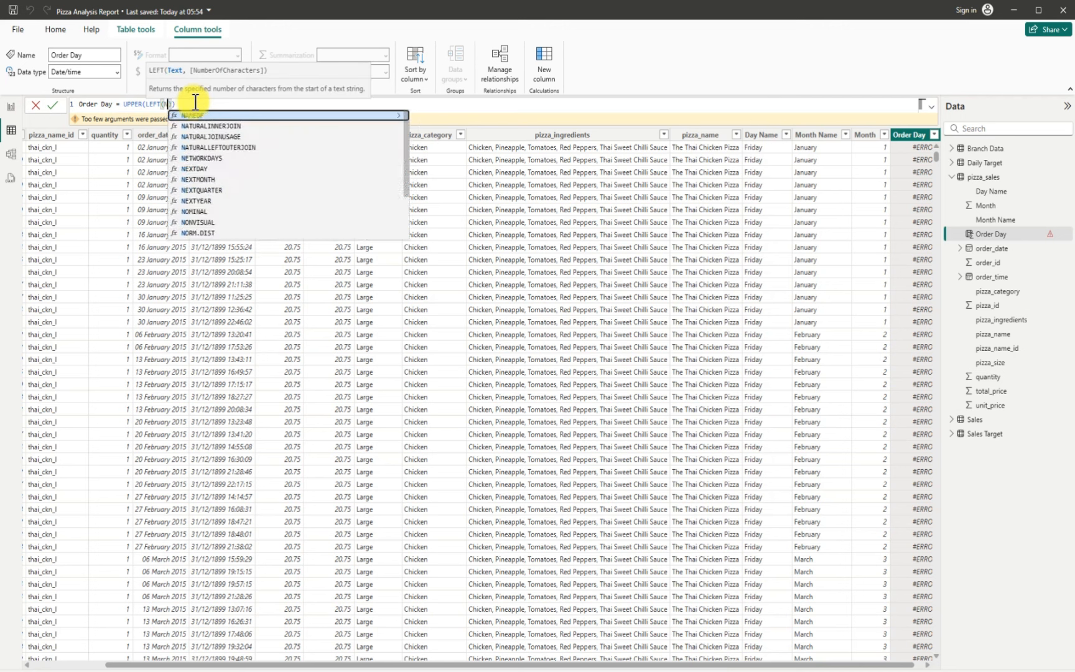
key("BackSpace")
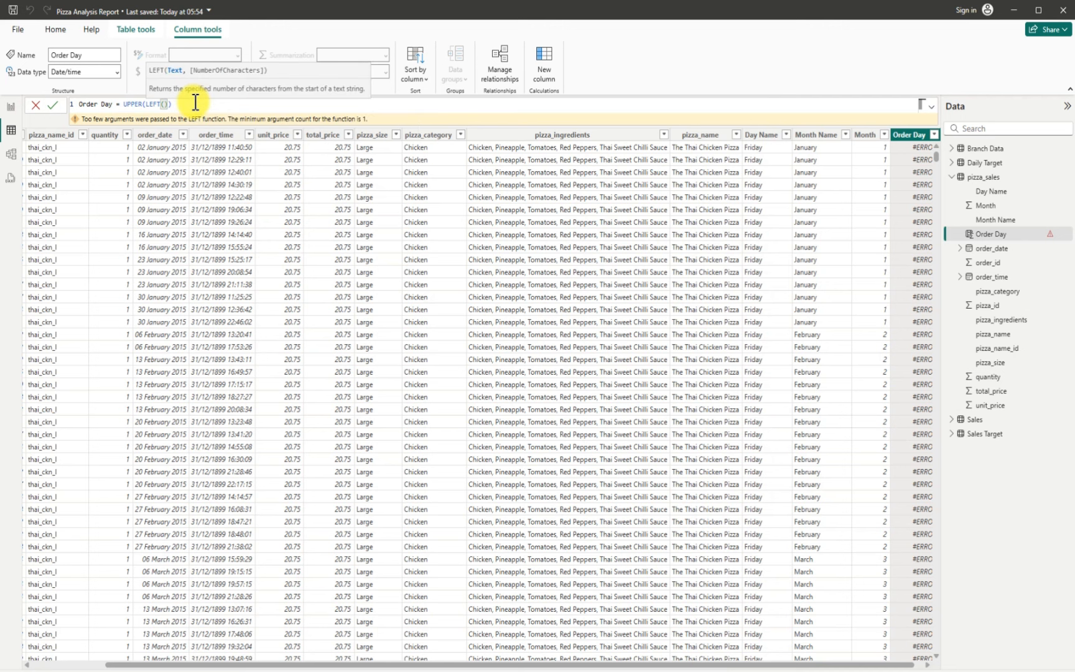
- Complete the Order Day formula as UPPER(LEFT(pizza_sales[Day Name], 3)) and apply it
type("day")
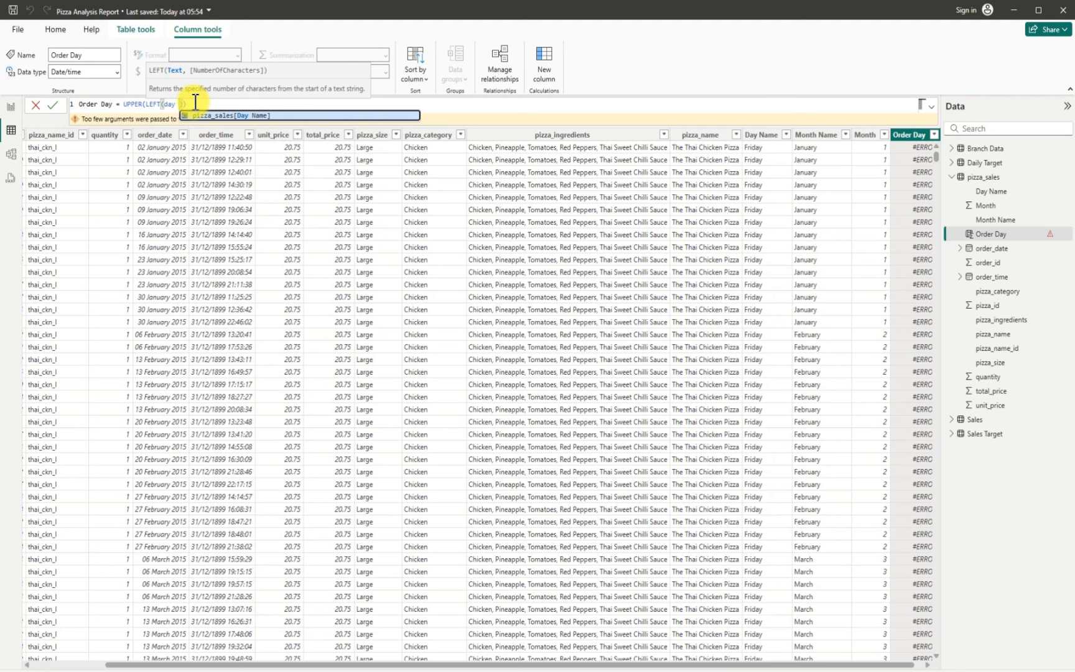
key("Tab")
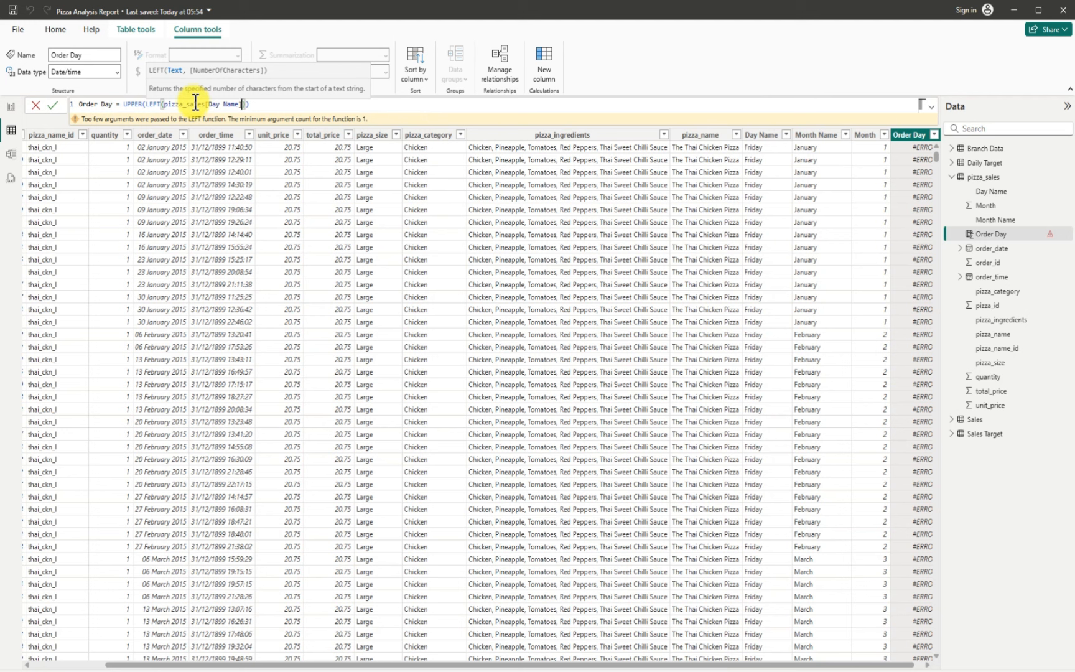
type(", 3")
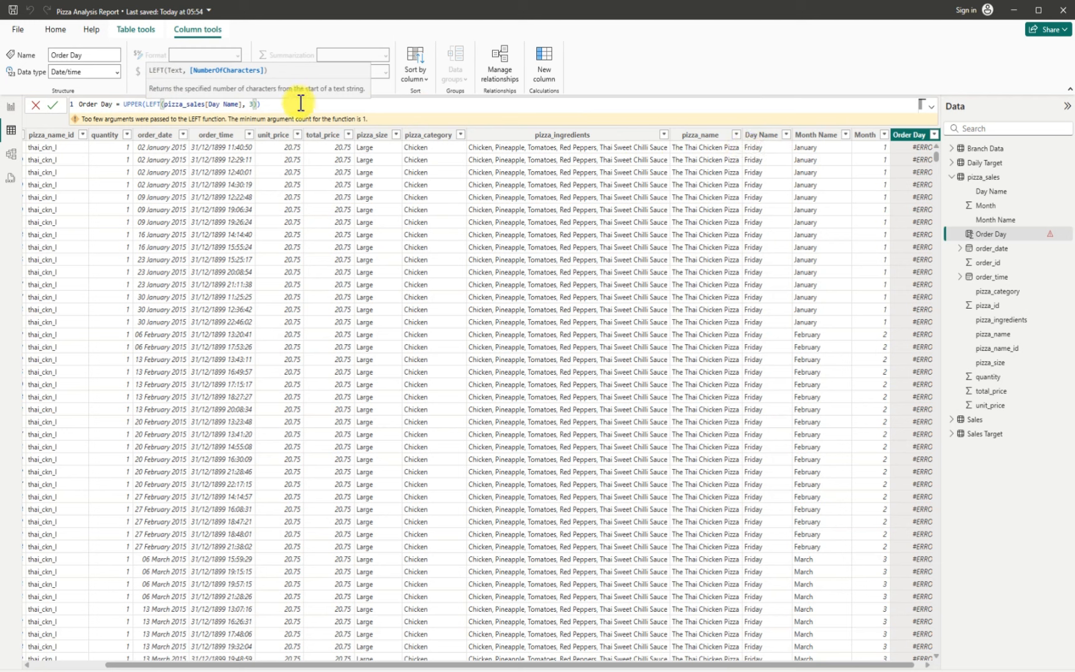
type(")")
left_click(277, 105)
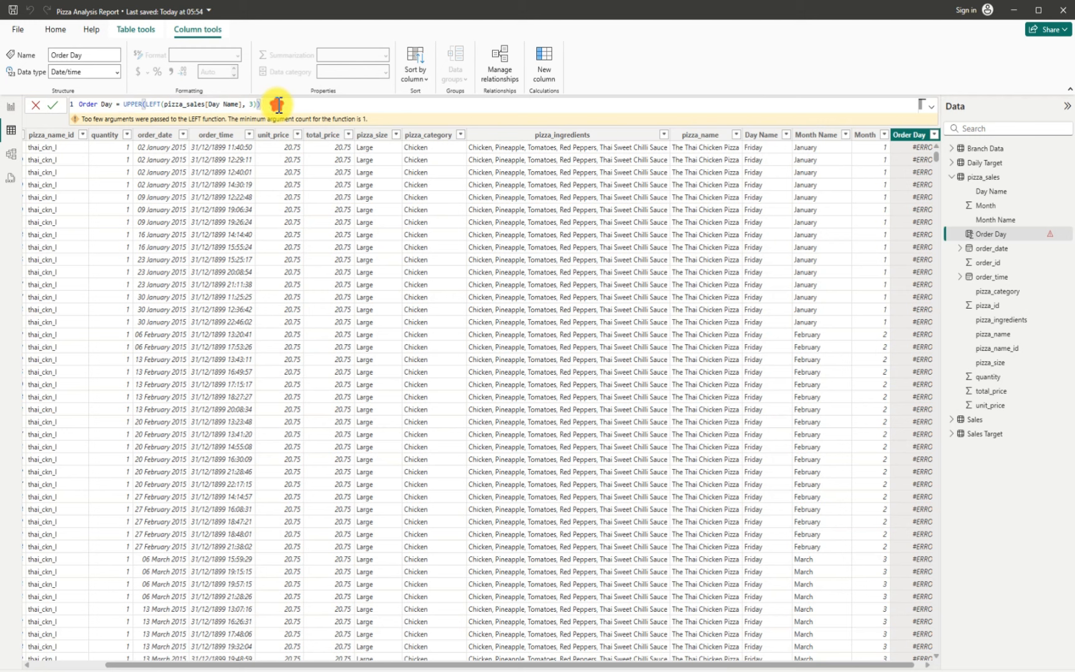
left_click_drag(262, 104, 76, 104)
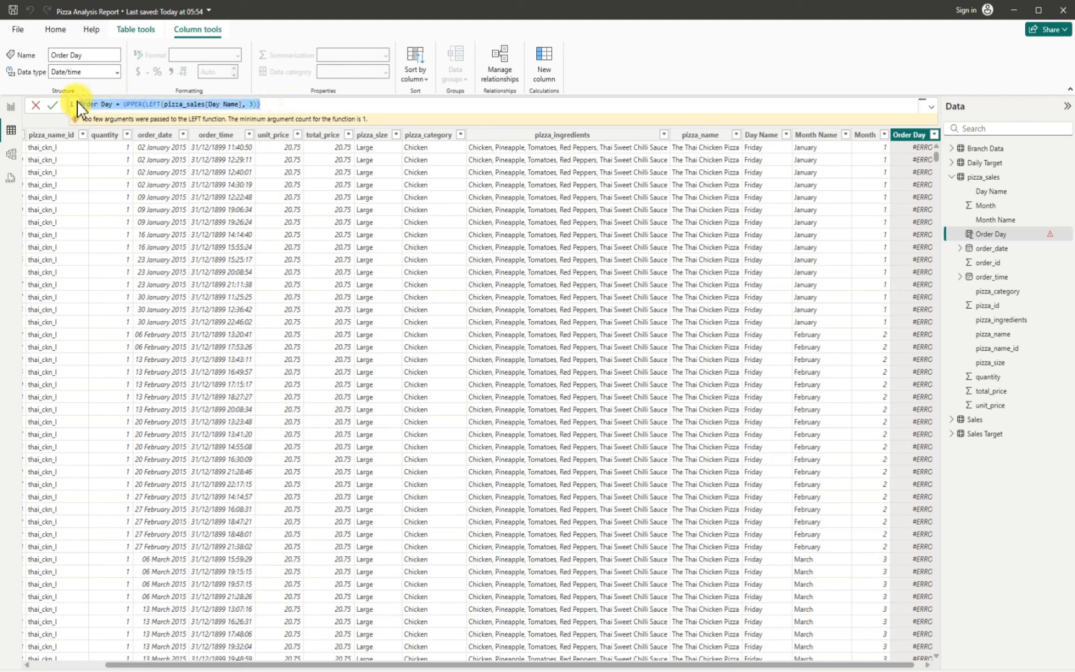
left_click(270, 104)
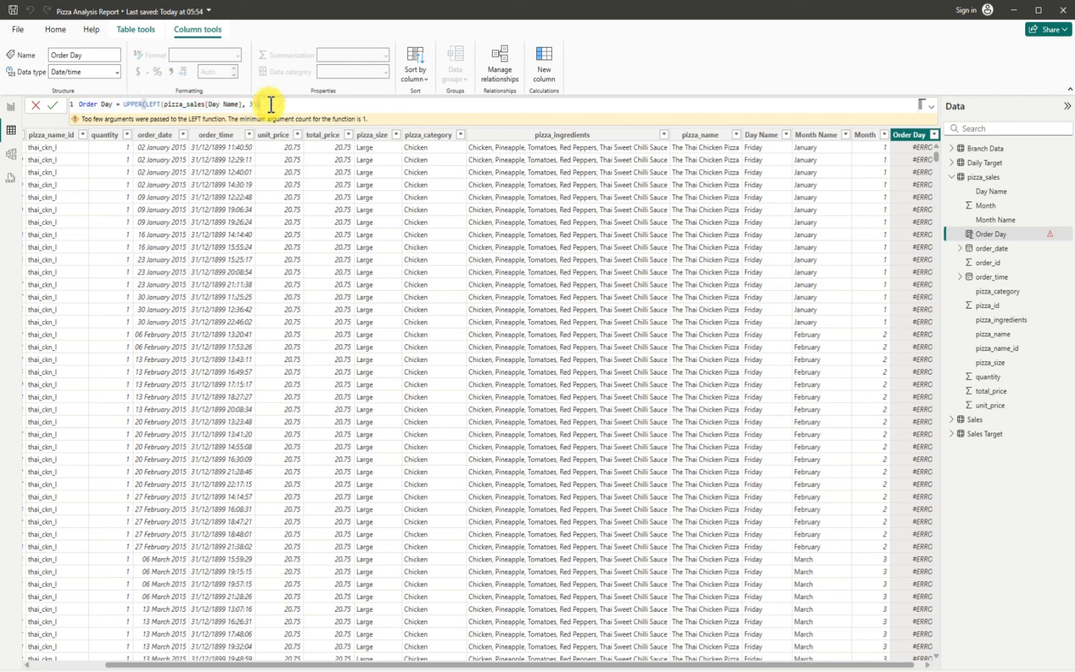
key("Return")
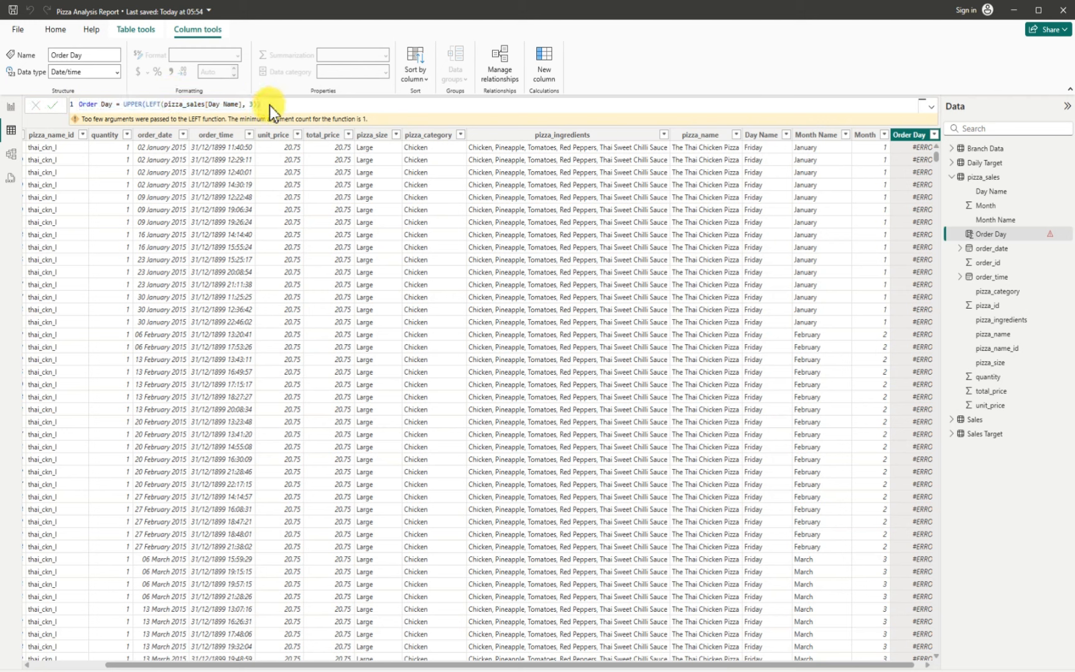
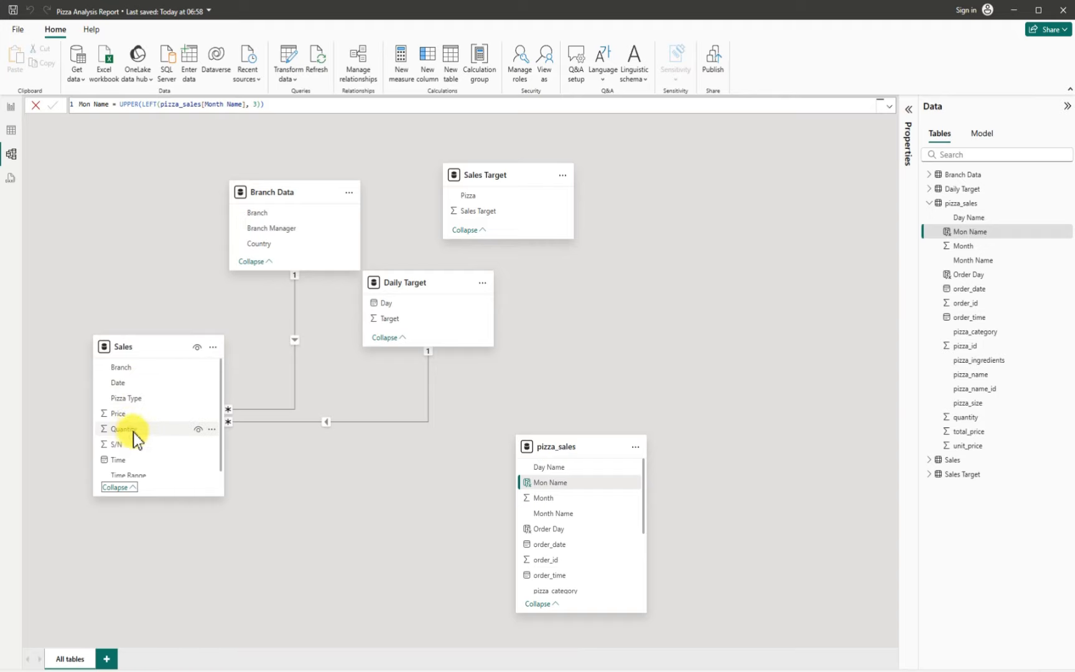
- Open the Sales-Data workbook from Downloads, Section+2, Pizza Sales analysis as a new Excel source in Power Query
scroll(220, 475, "down", 1)
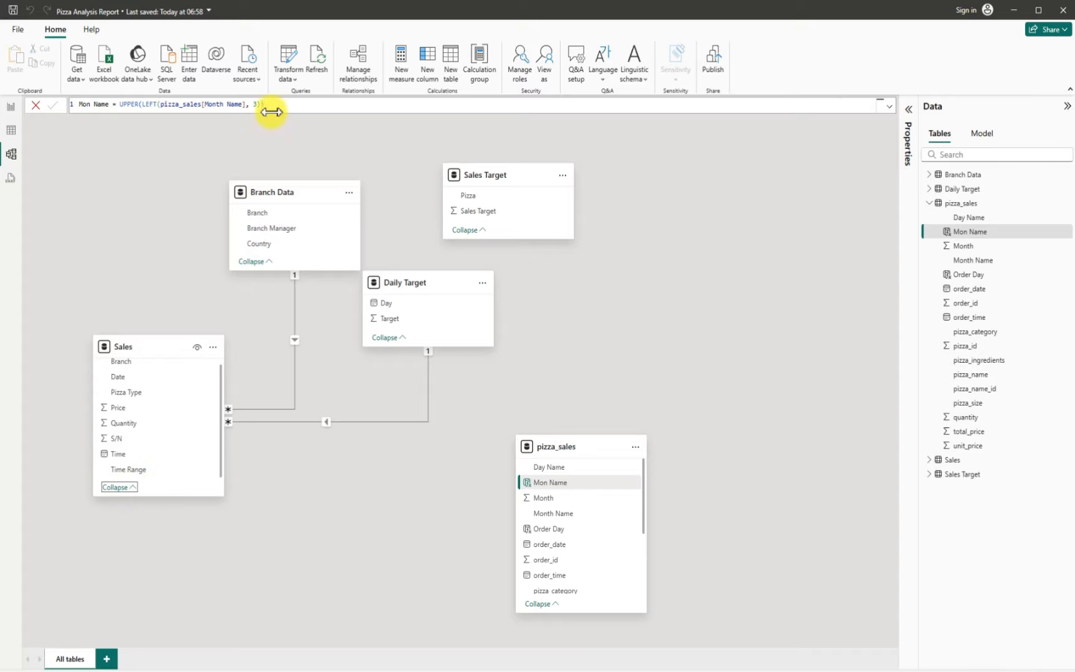
left_click(286, 54)
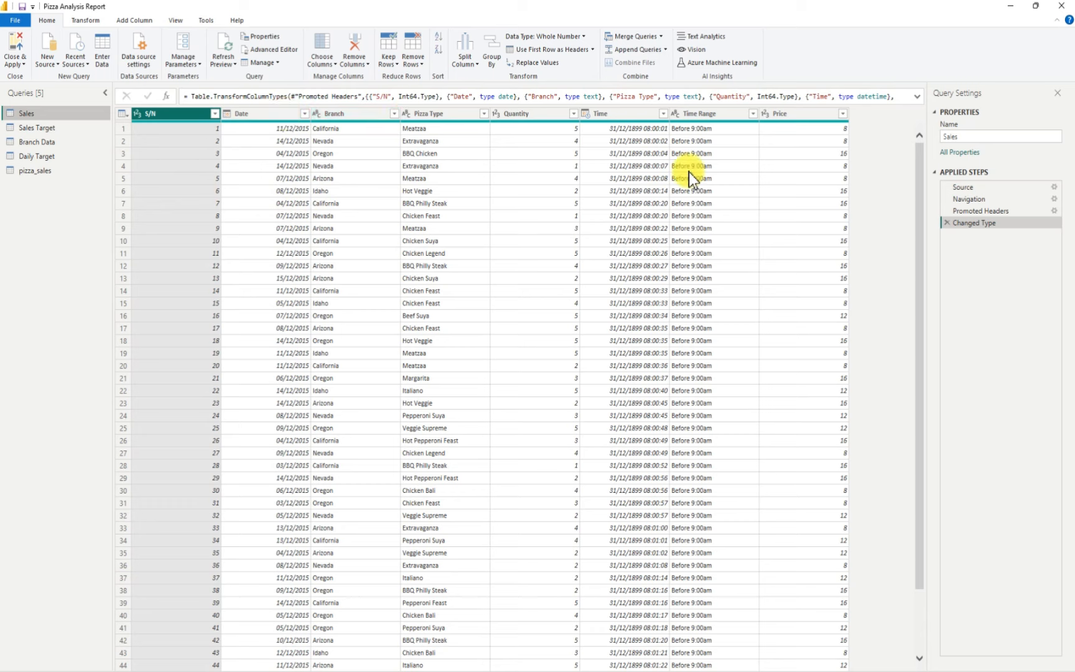
left_click(58, 66)
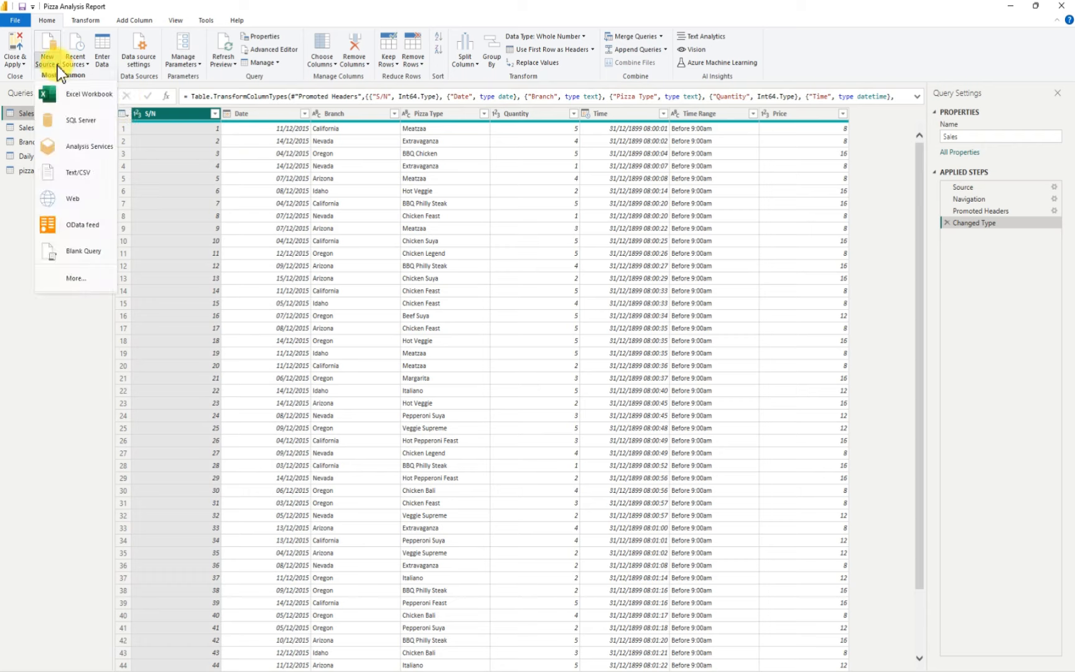
left_click(81, 94)
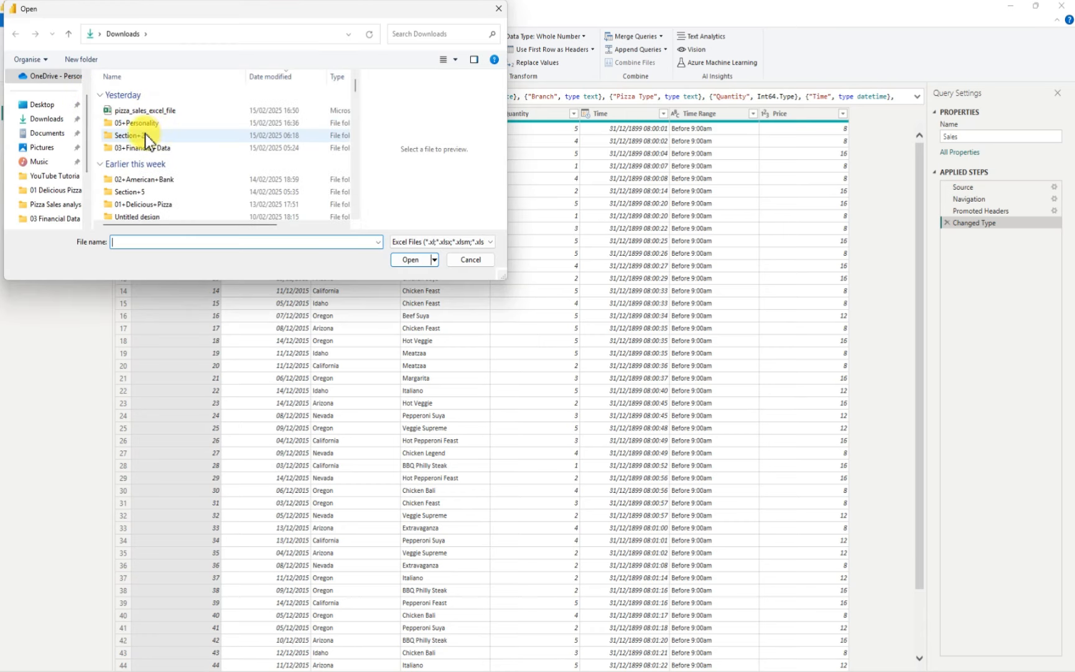
left_click(133, 137)
double_click(132, 138)
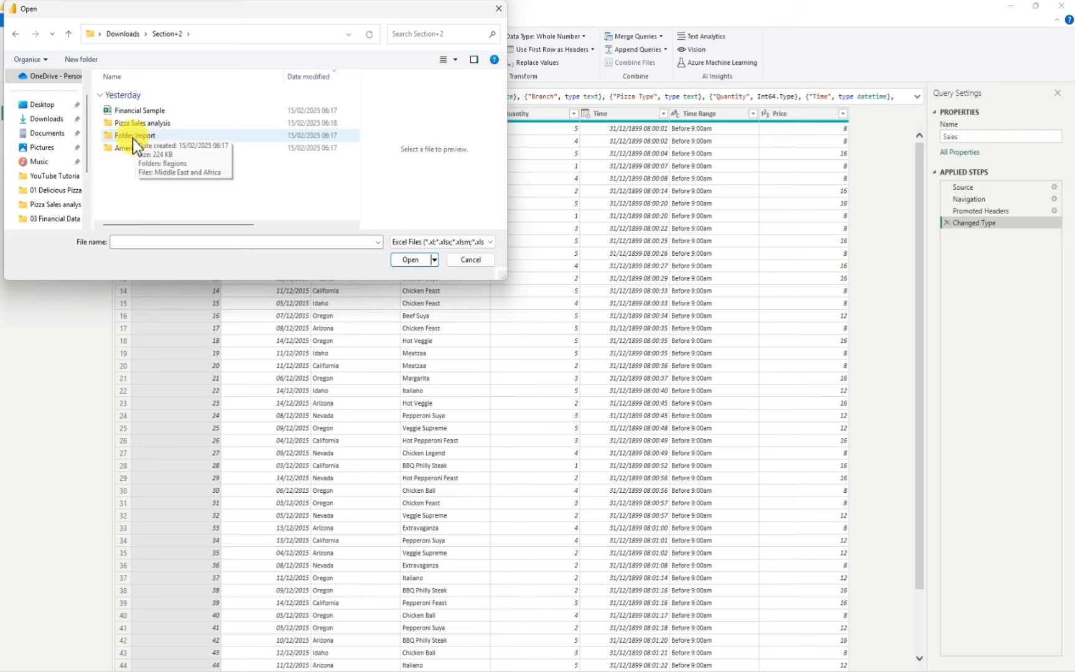
left_click(144, 122)
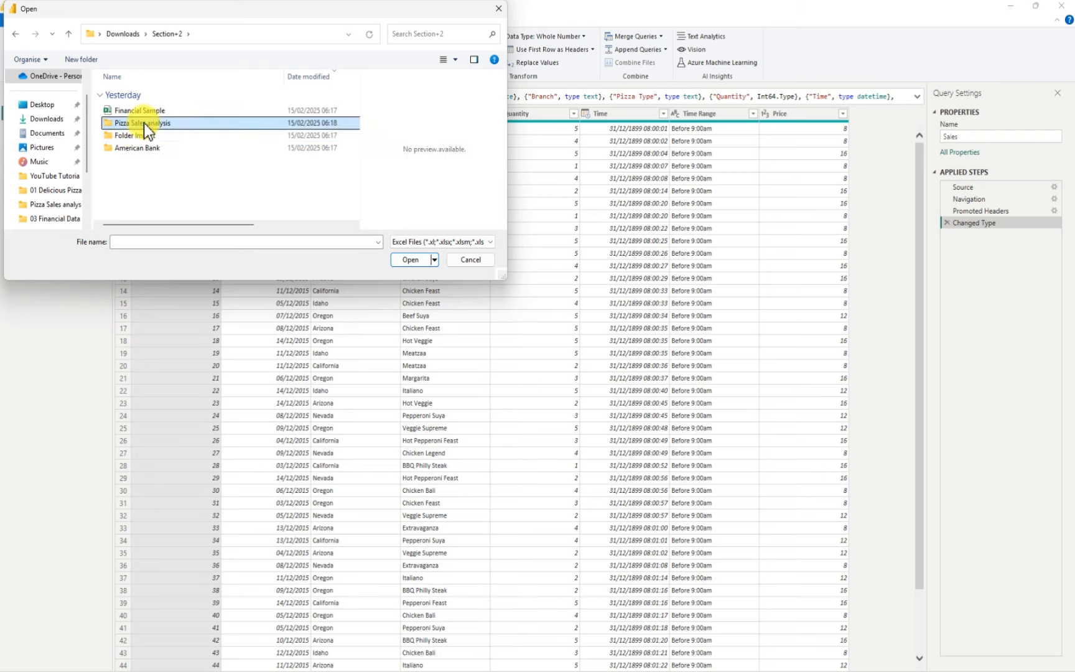
double_click(143, 123)
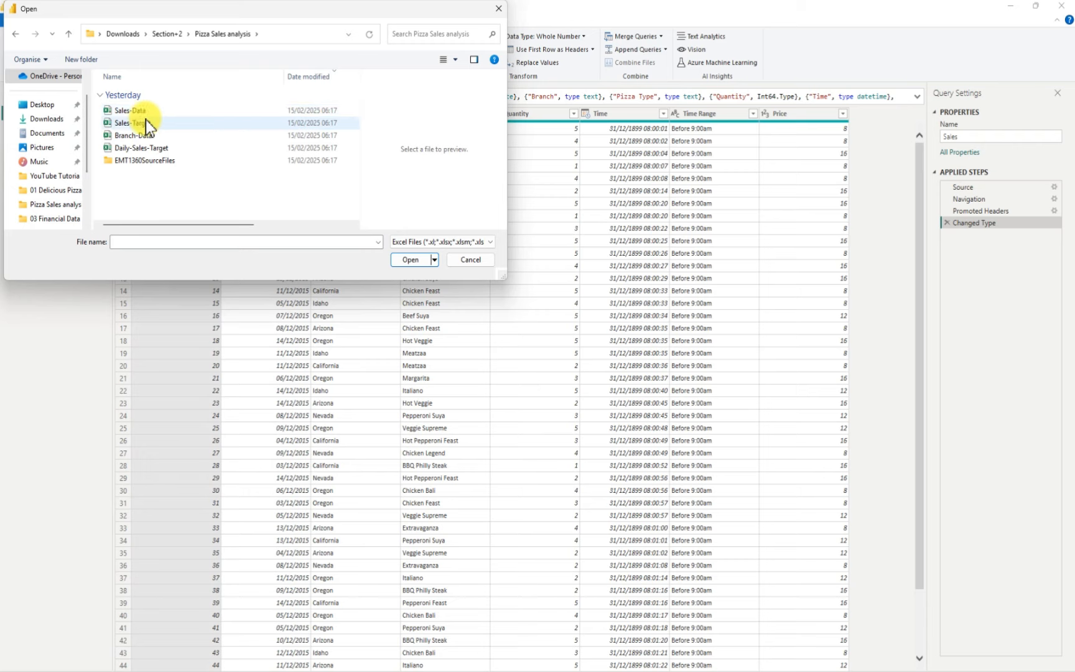
left_click(144, 110)
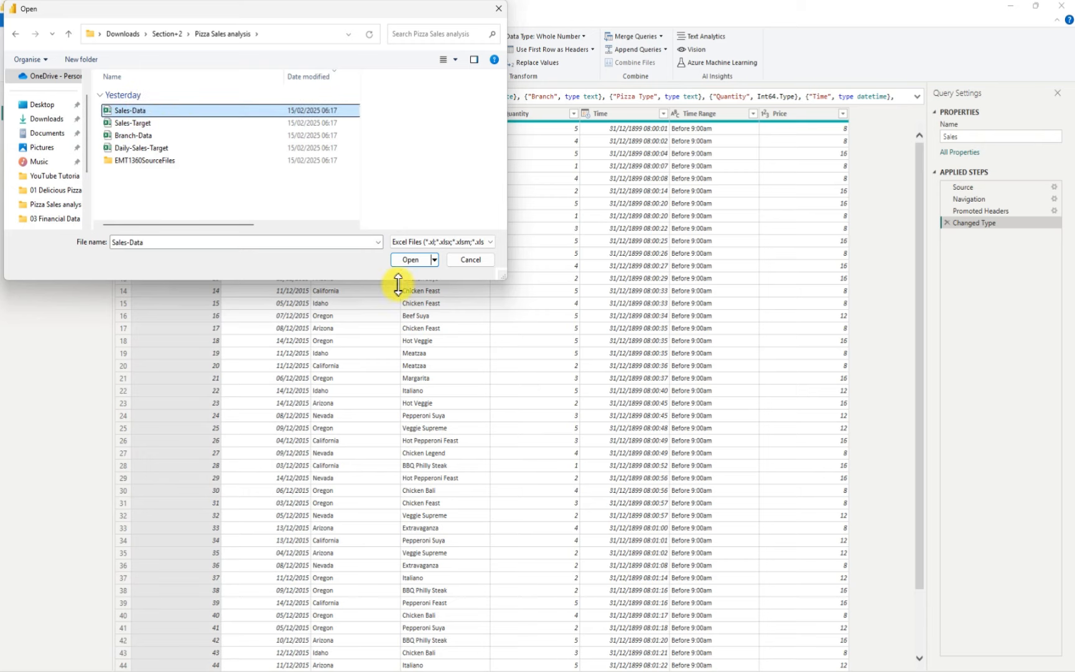
left_click(418, 264)
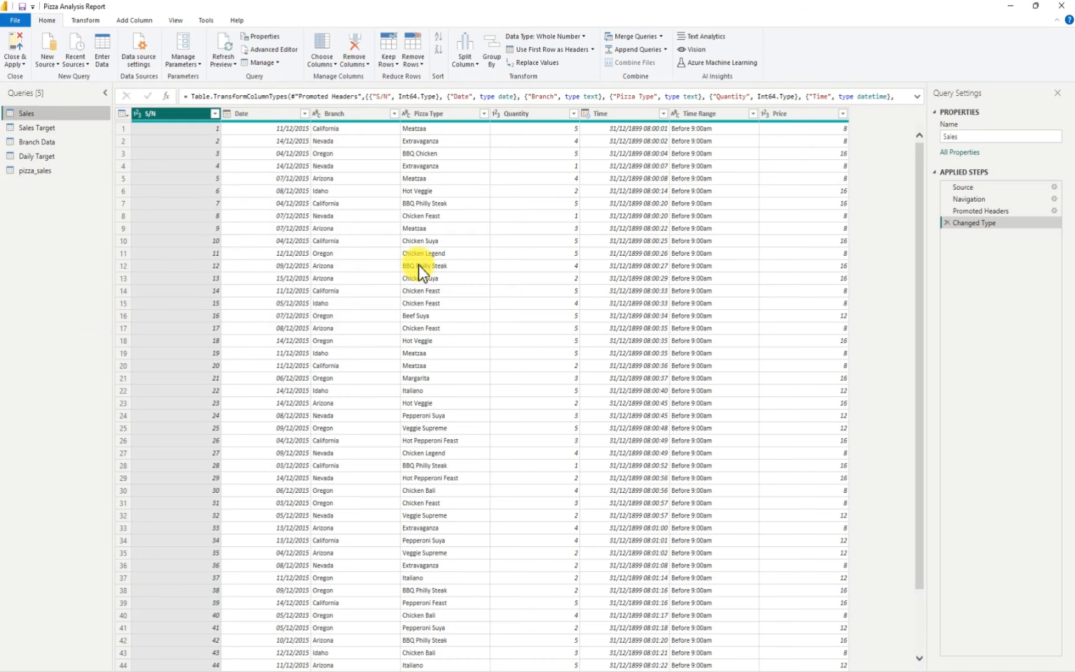
- Preview the columns of the Sales sheet in Sales-Data.xlsx, cancel the import, and return to the report's model diagram
left_click(420, 265)
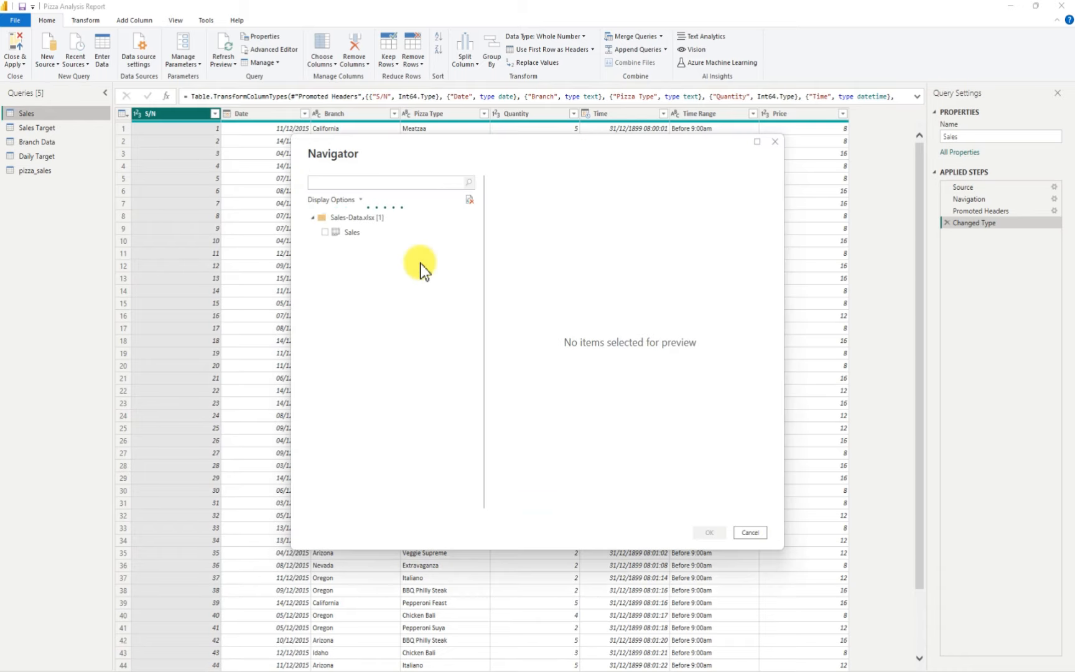
left_click(324, 233)
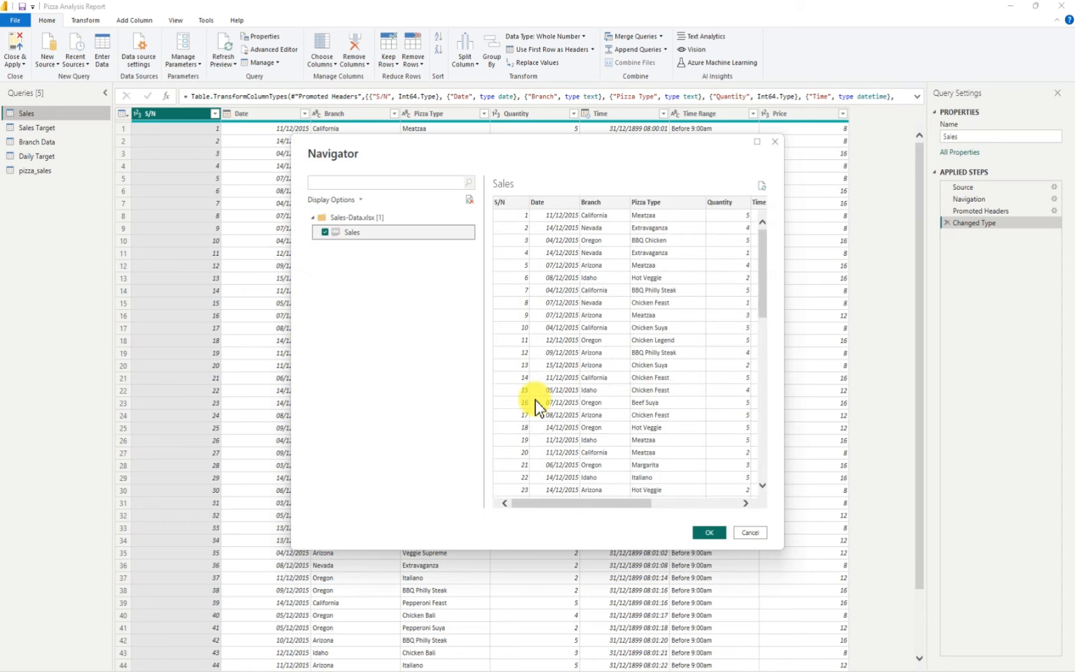
mouse_move(594, 503)
left_mouse_down()
mouse_move(703, 501)
mouse_move(582, 488)
left_mouse_up()
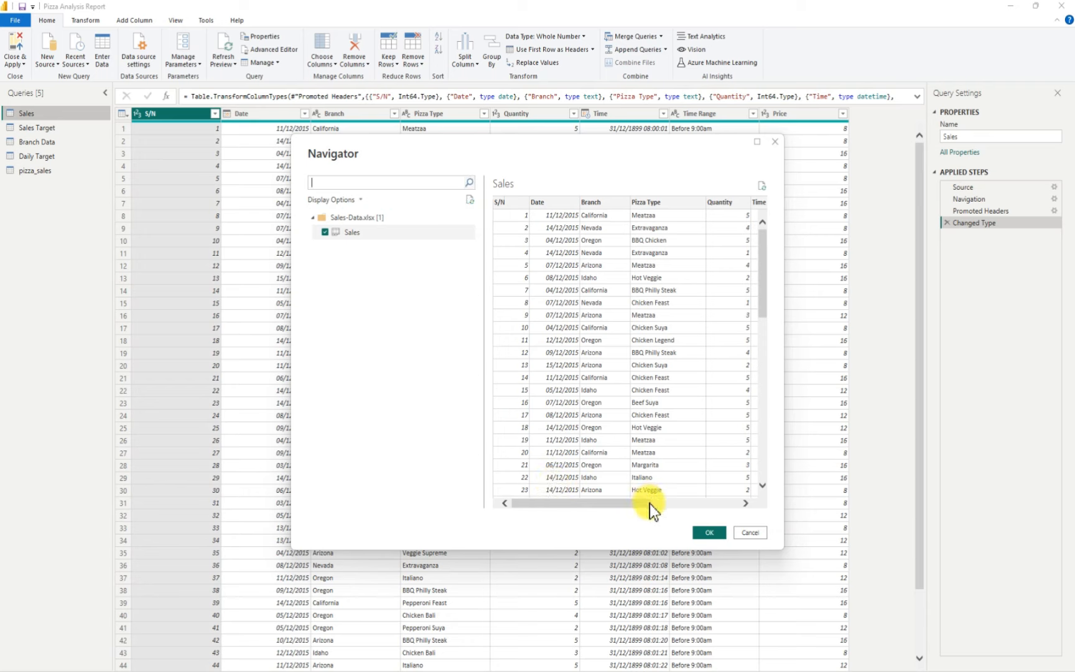
left_click_drag(607, 507, 717, 504)
left_click(756, 534)
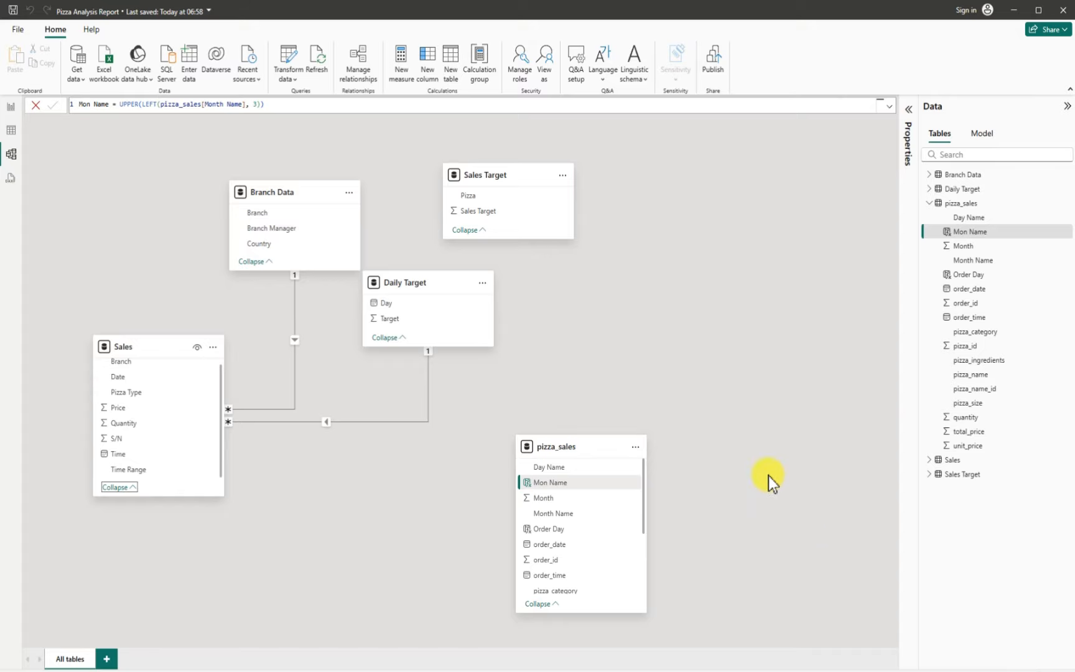
- Open the Sales query in Power Query and start a custom column named Sales Amount
left_click(12, 108)
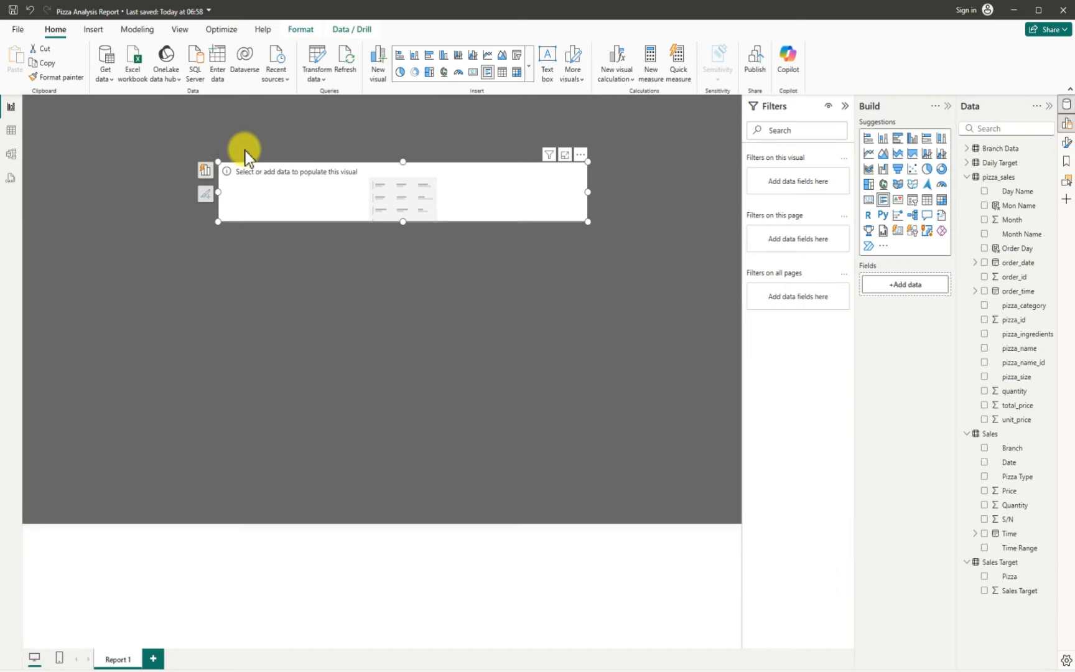
left_click(316, 59)
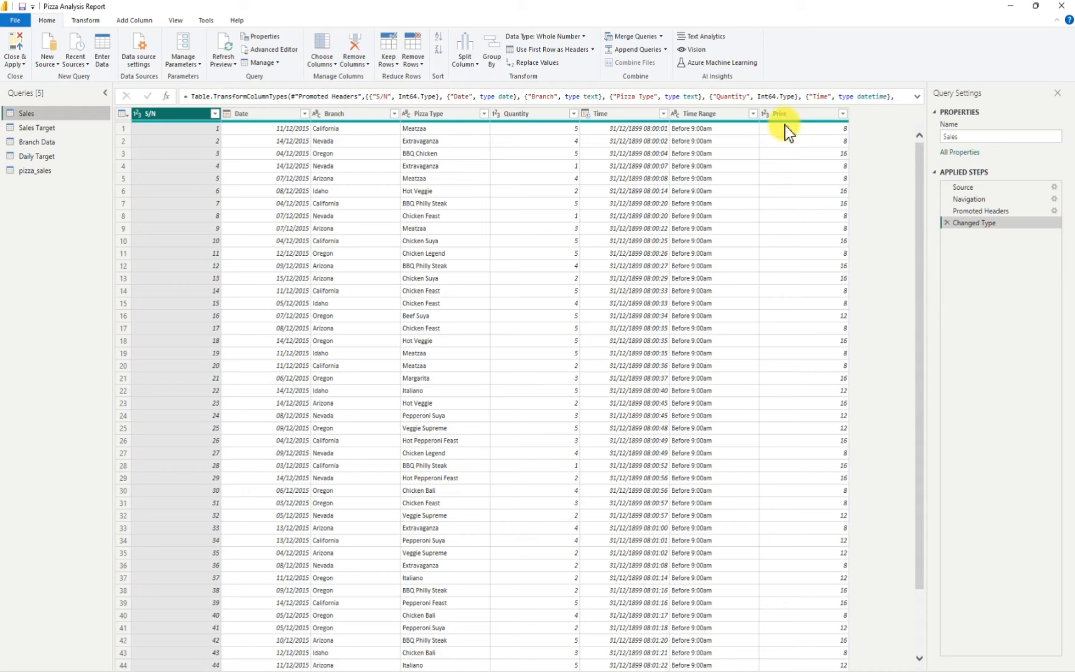
left_click(525, 117)
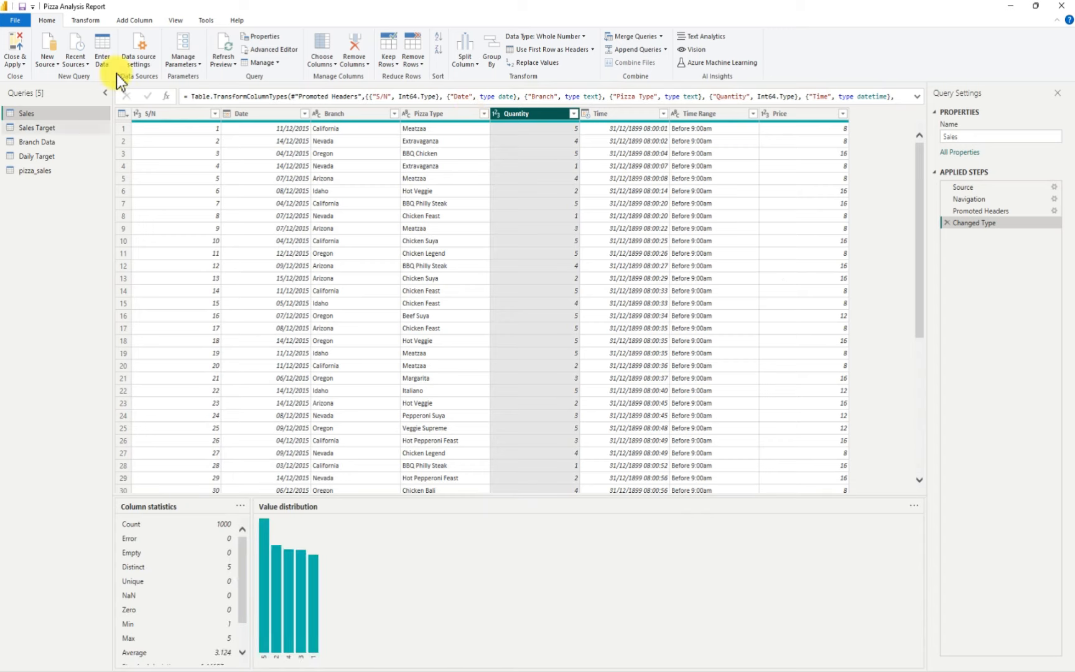
left_click(137, 22)
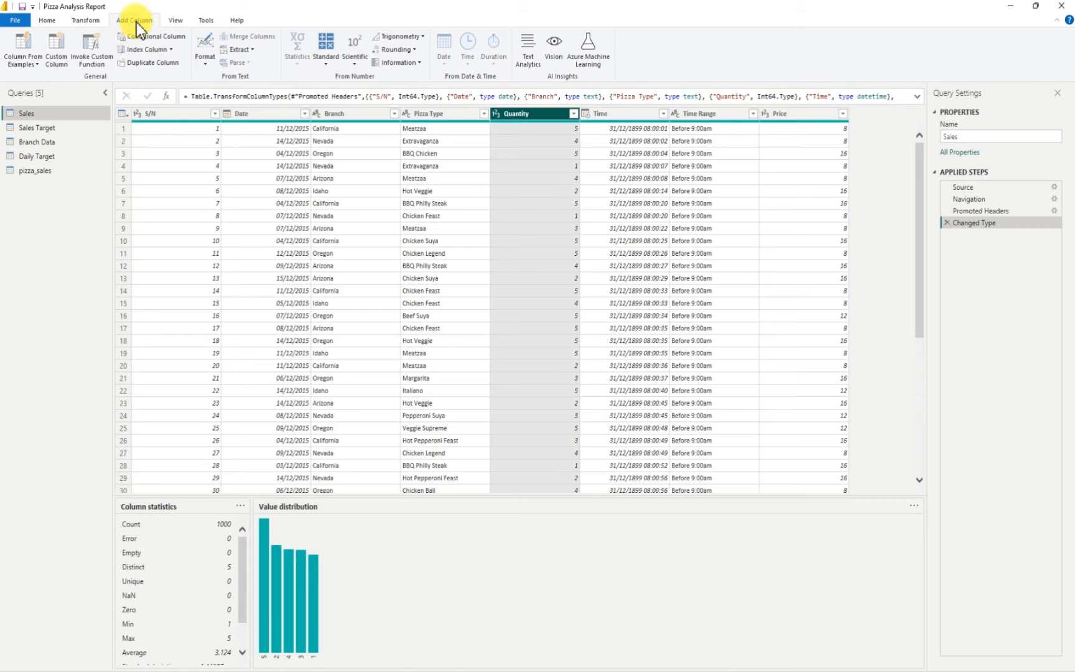
left_click(55, 54)
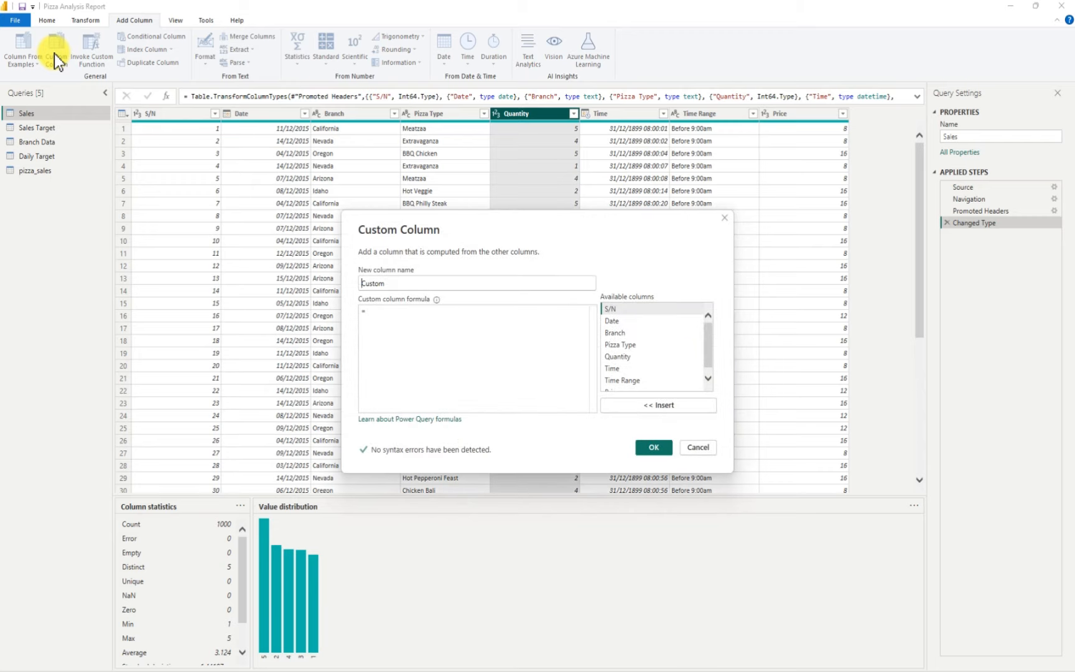
left_click_drag(383, 283, 361, 286)
key("BackSpace")
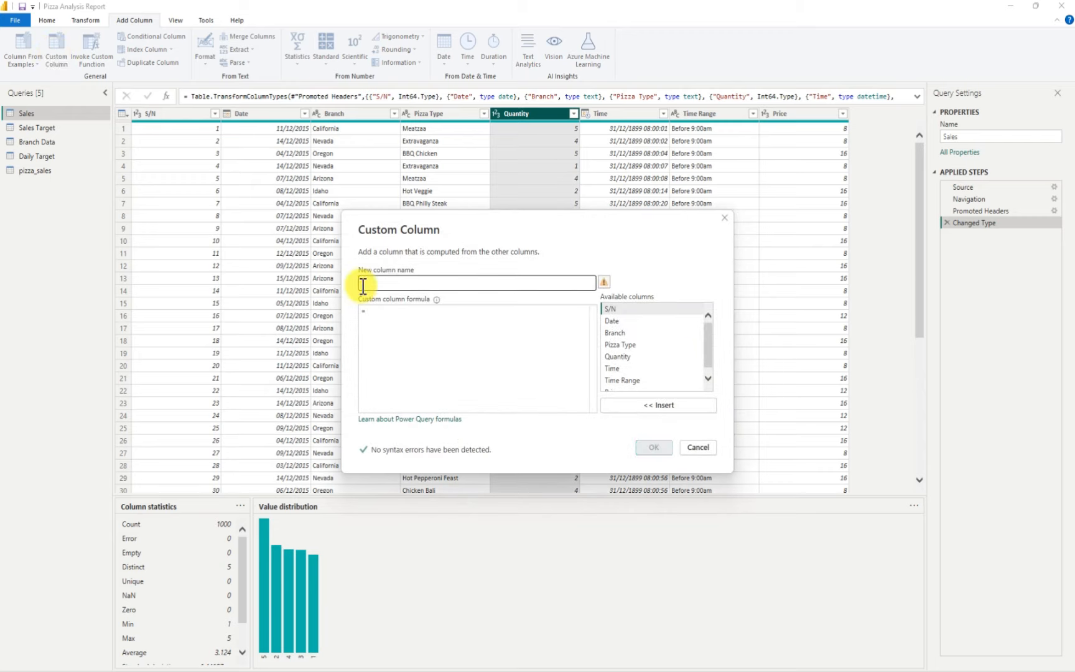
type("Sa")
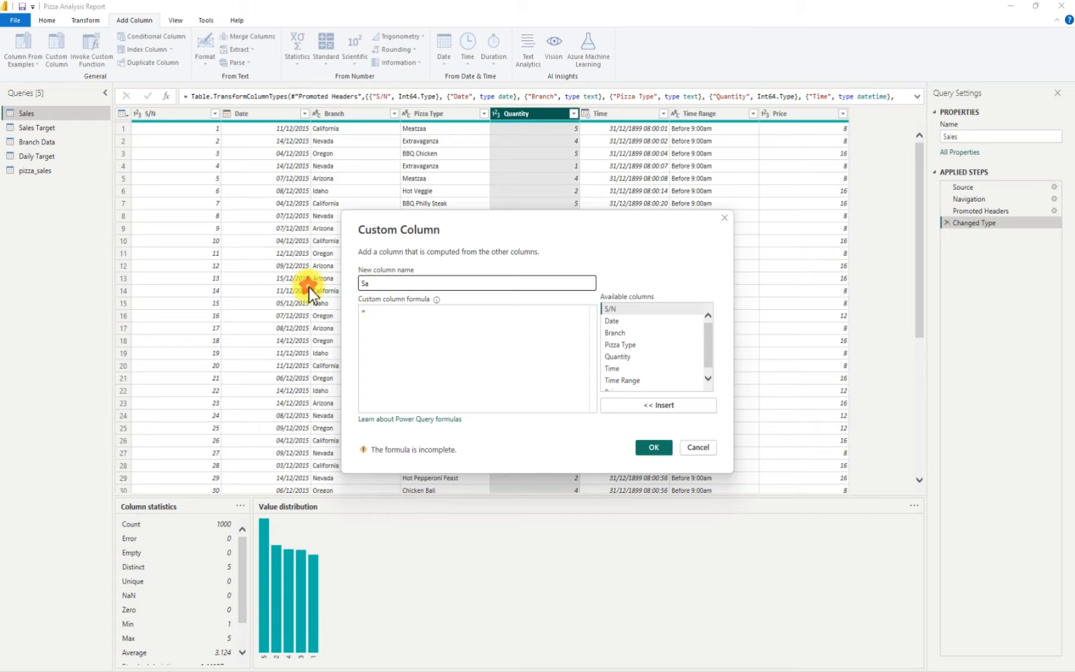
type("les Amount")
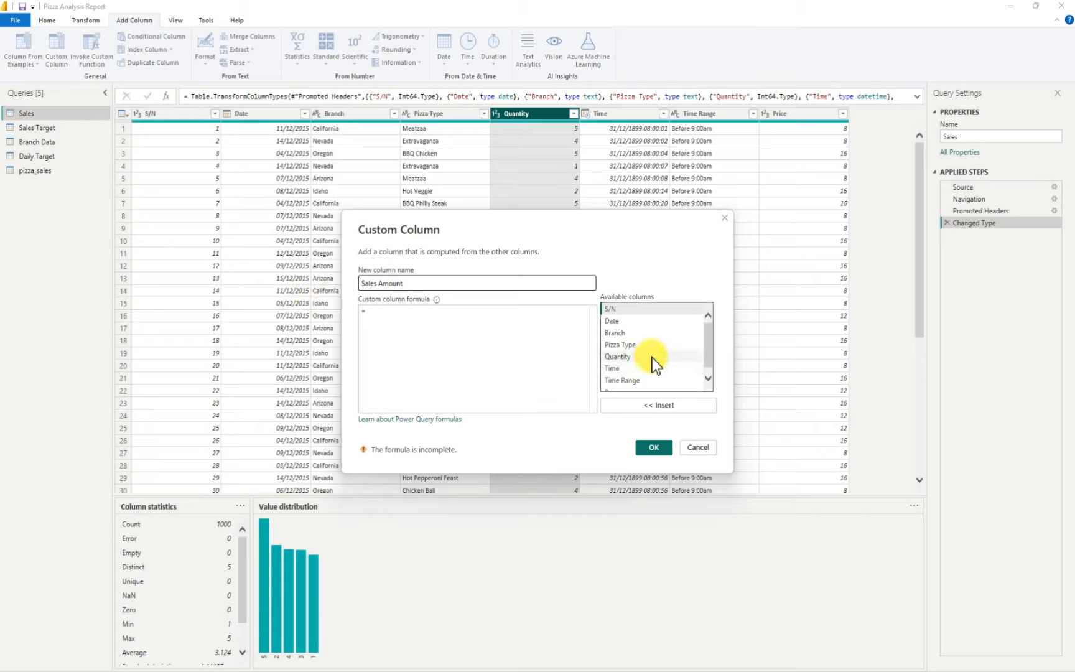
- Insert the Quantity column into the custom column formula and delete the duplicate reference, leaving a single [Quantity]
scroll(647, 361, "down", 1)
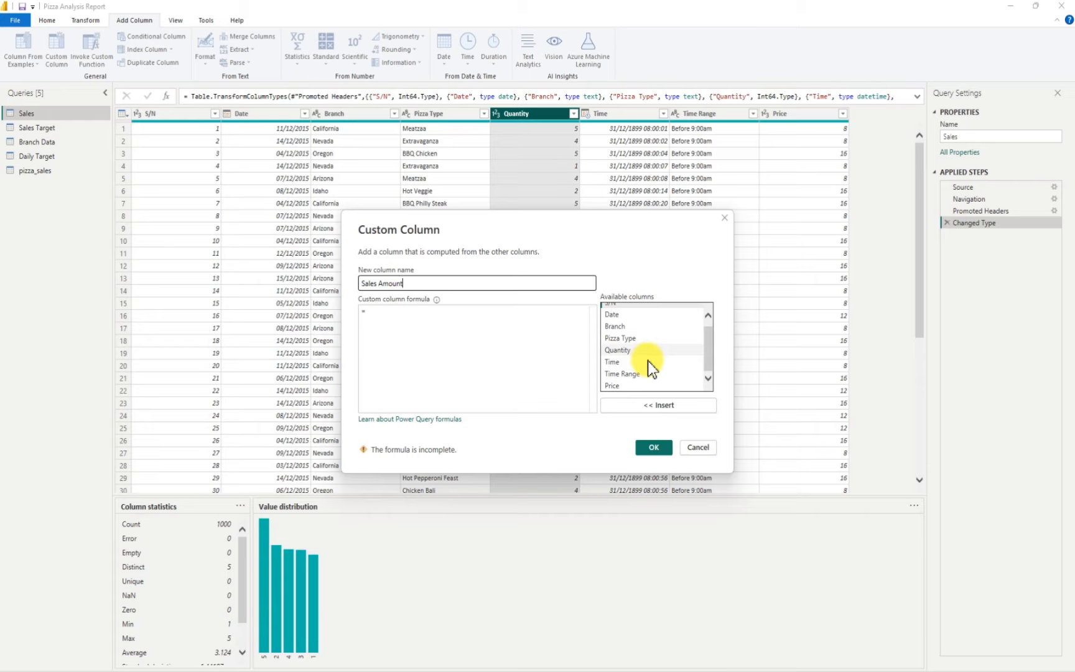
left_click(626, 350)
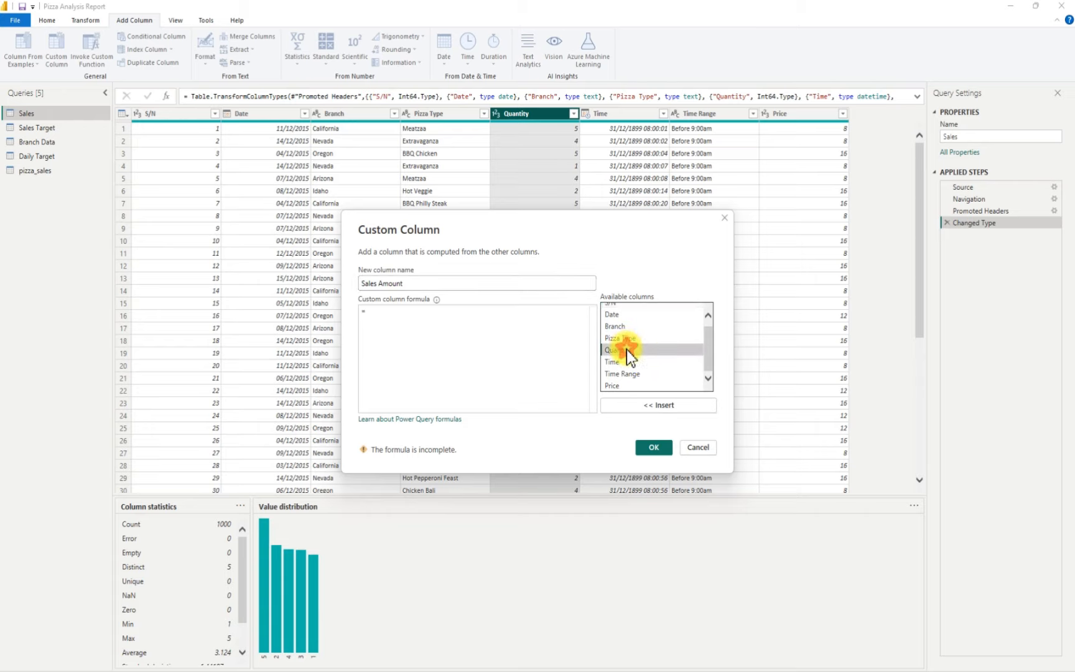
double_click(626, 349)
left_click(660, 403)
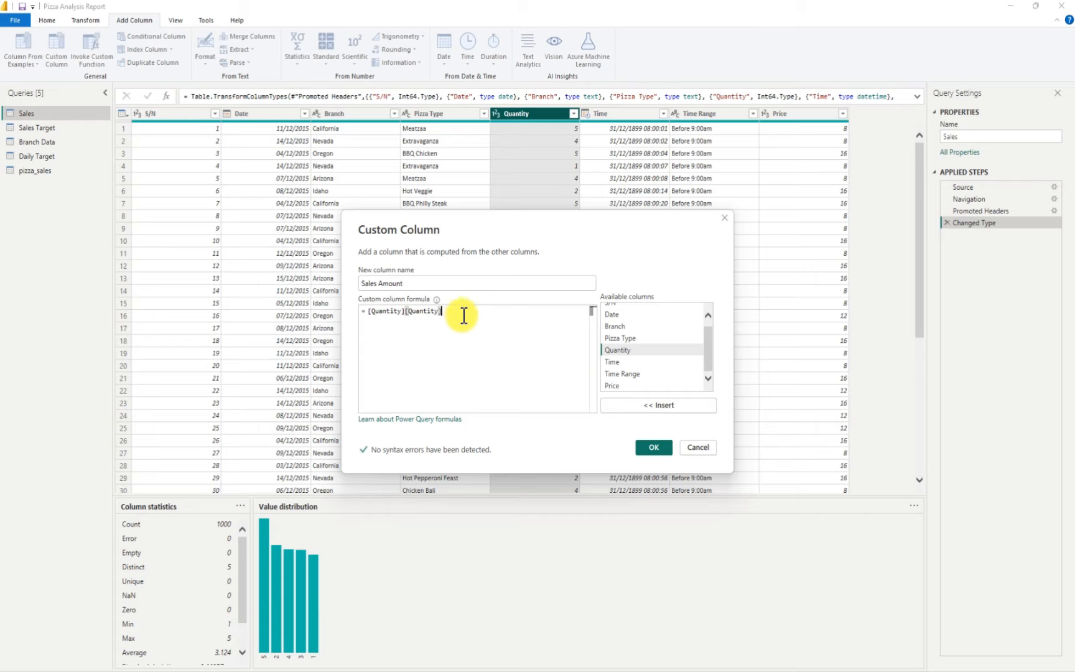
key("BackSpace")
key("BackSpace")
key("BackSpace")
key("BackSpace")
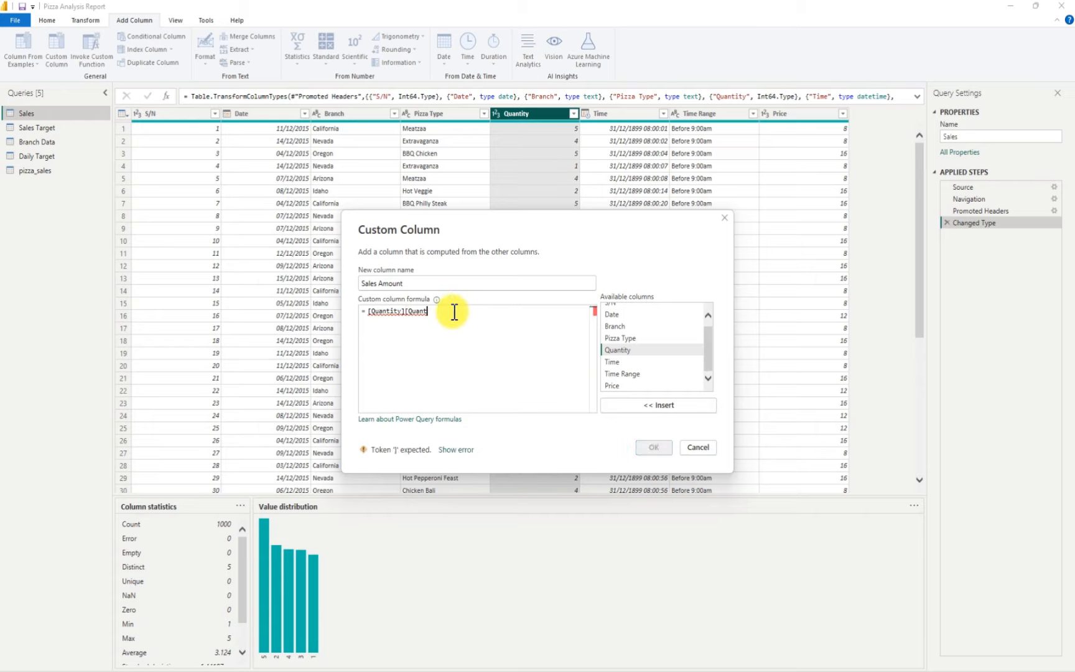
key("BackSpace")
key("BackSpace")
key("BackSpace")
key("BackSpace")
key("BackSpace")
key("BackSpace")
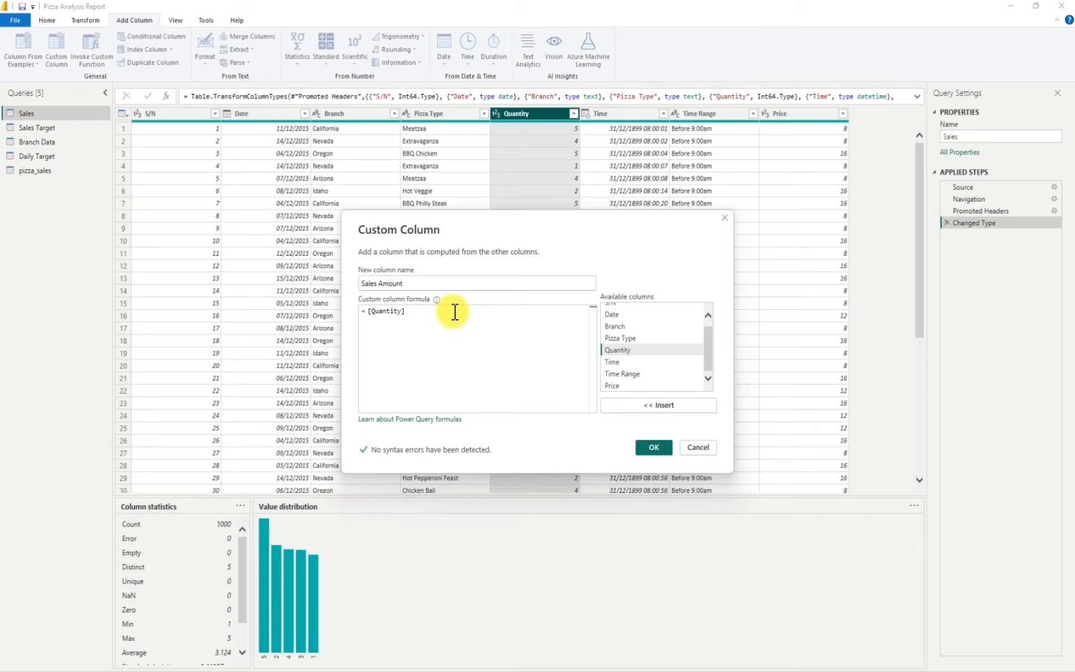
- Complete the Sales Amount formula as [Quantity] *[Price] and create the column
type("*")
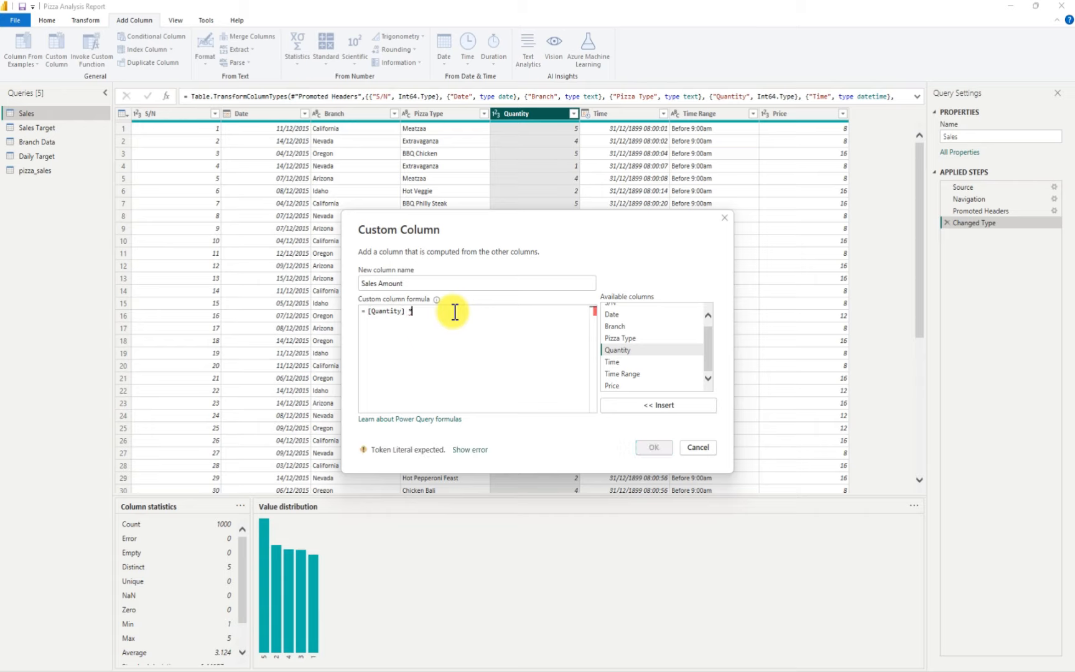
left_click(607, 384)
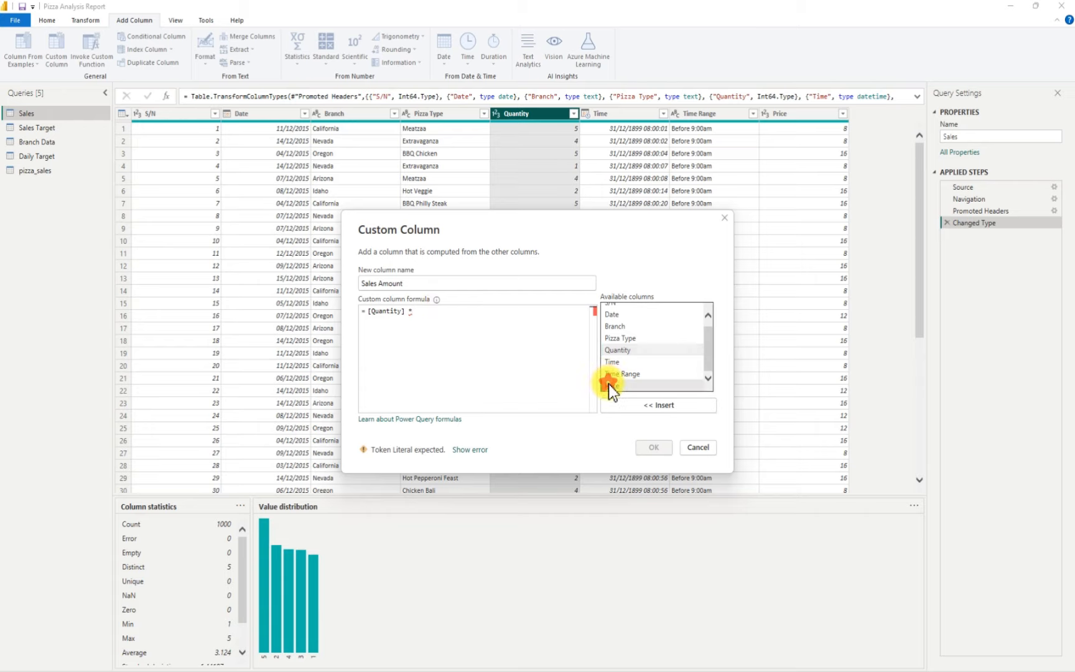
left_click(662, 410)
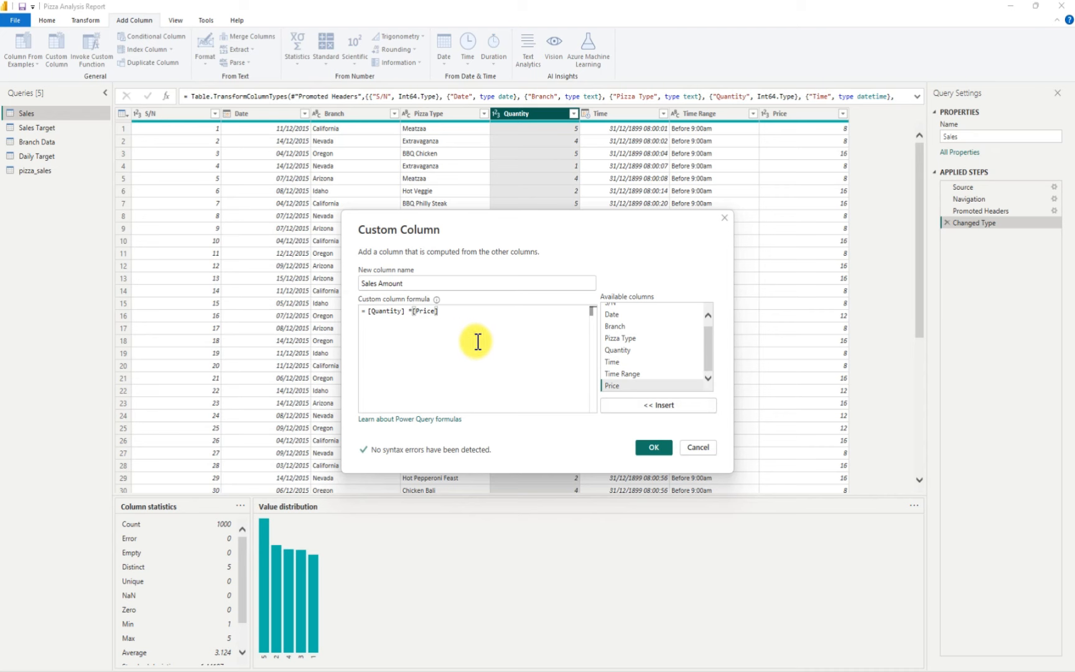
left_click(653, 449)
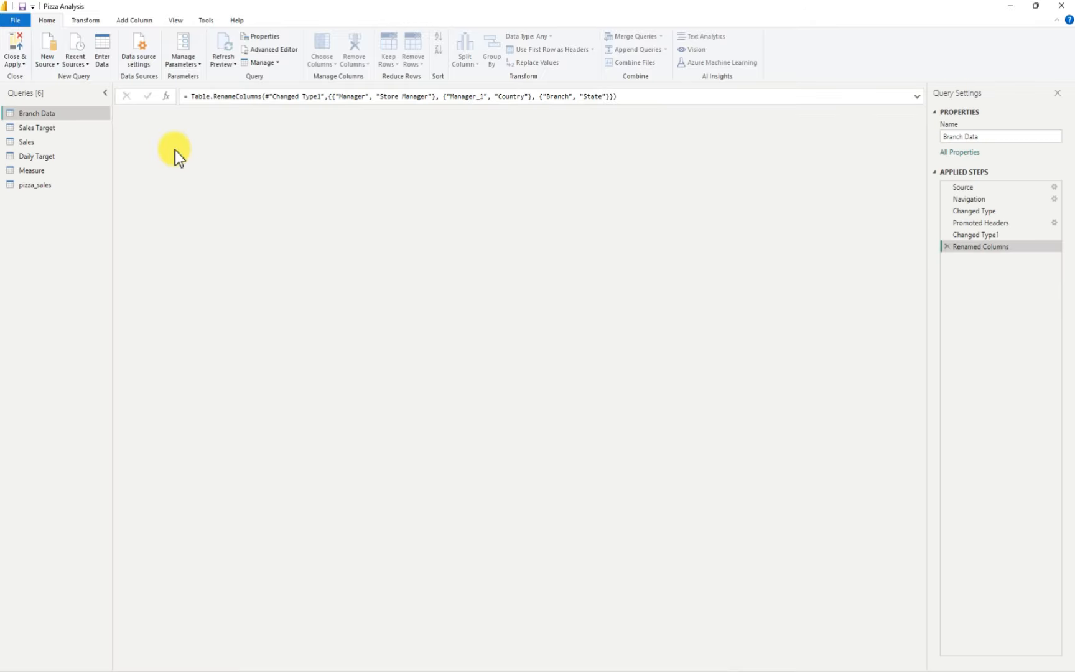
- Examine the Added Custom step of the Sales query in the original Pizza Analysis file, and close its query editor
left_click(28, 143)
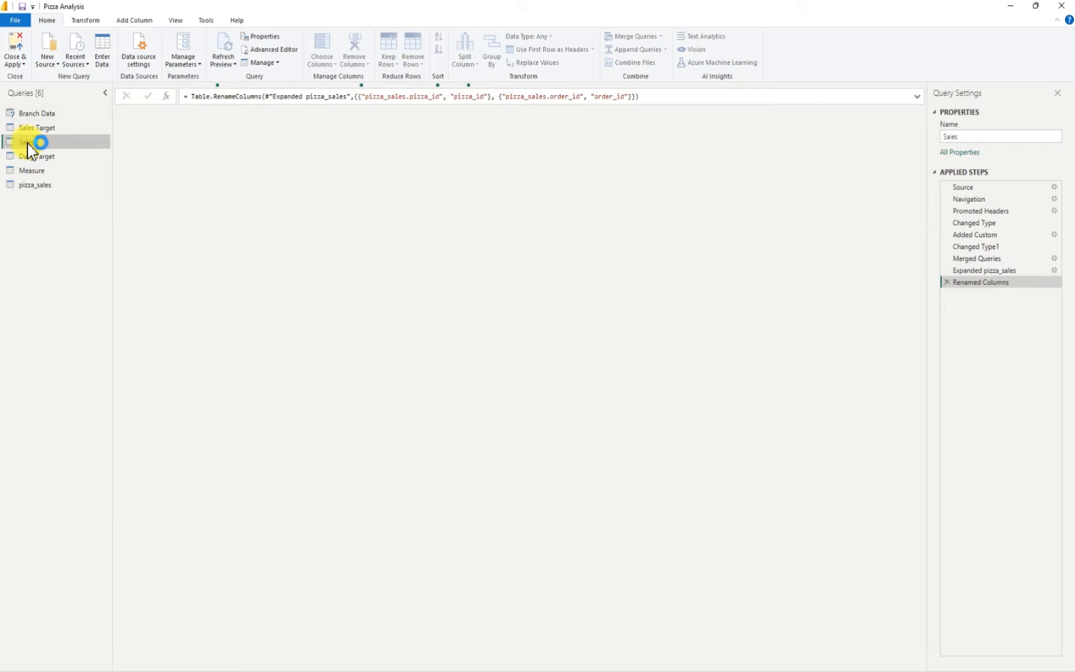
left_click(980, 235)
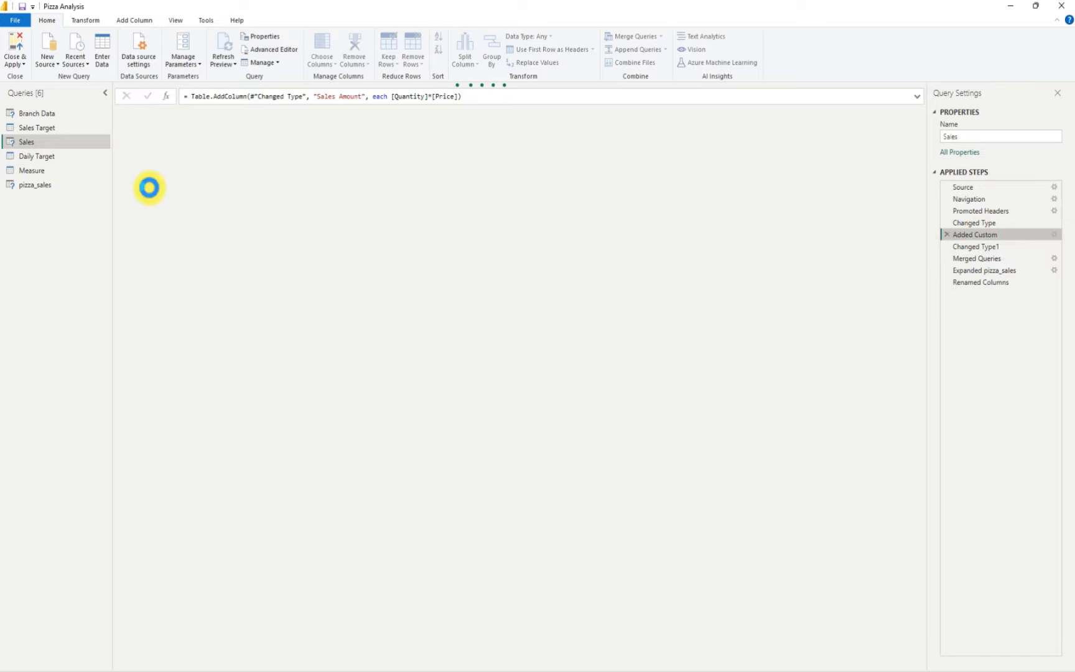
left_click(43, 157)
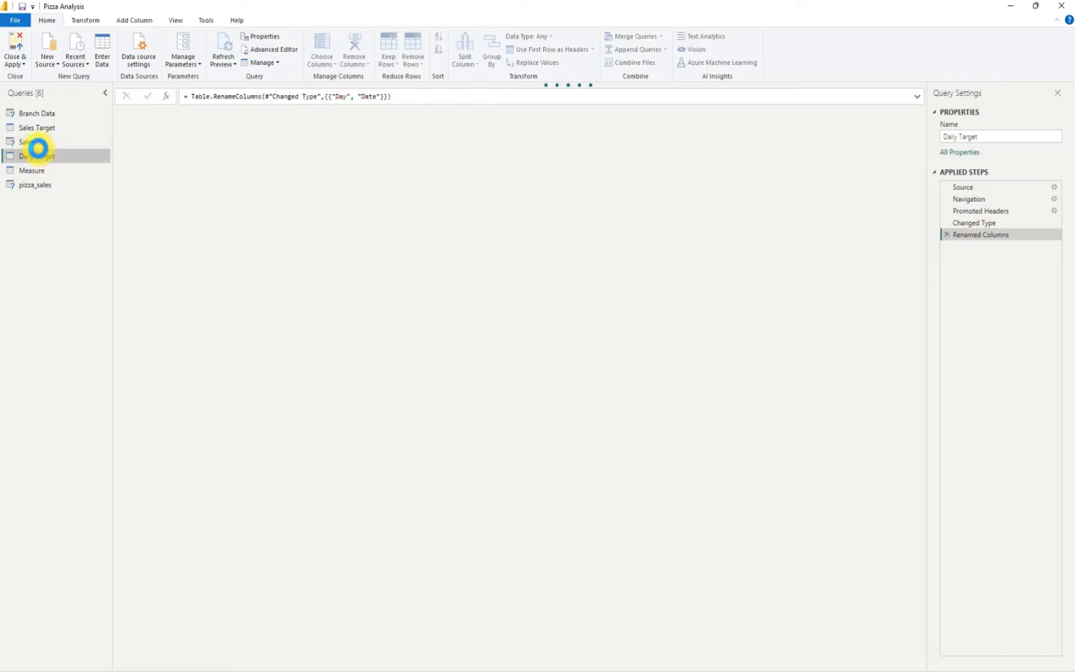
left_click(38, 145)
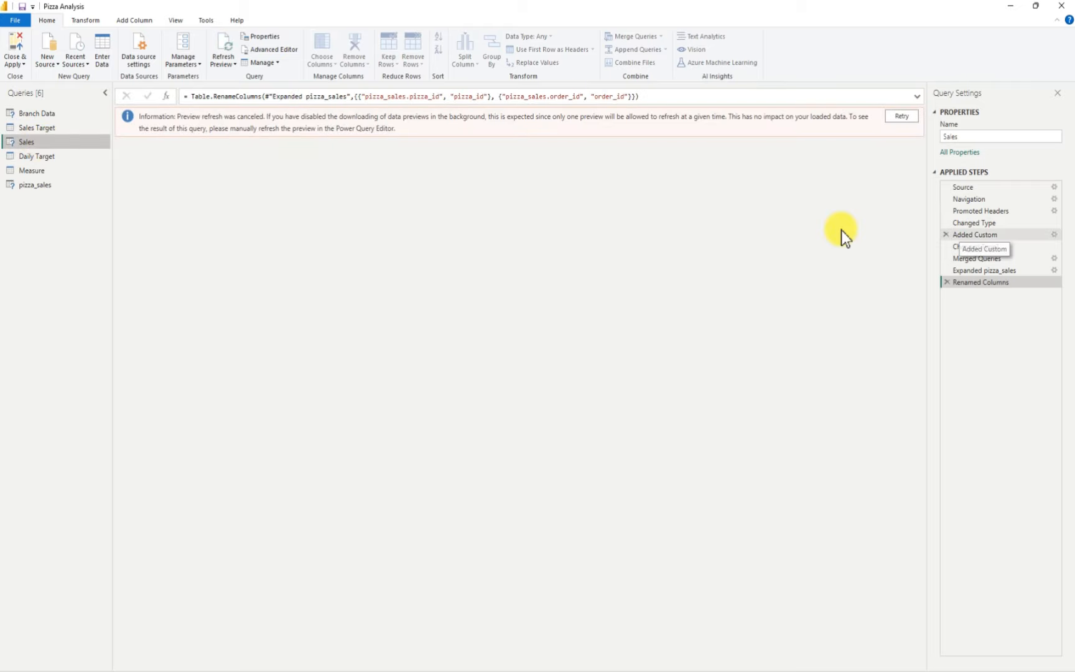
left_click(982, 236)
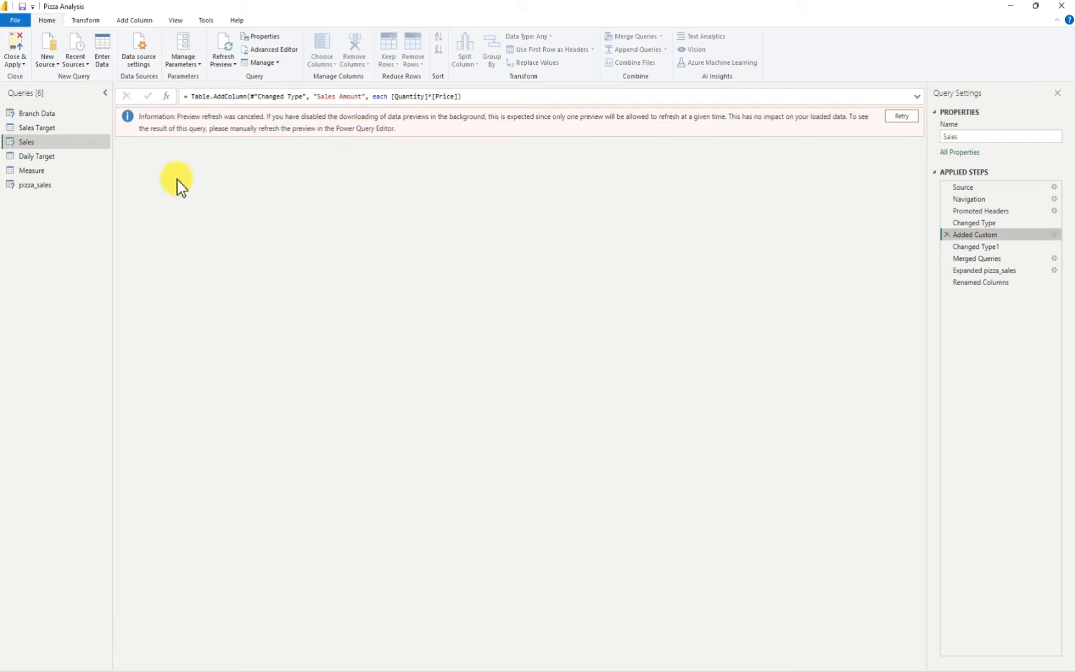
left_click(18, 52)
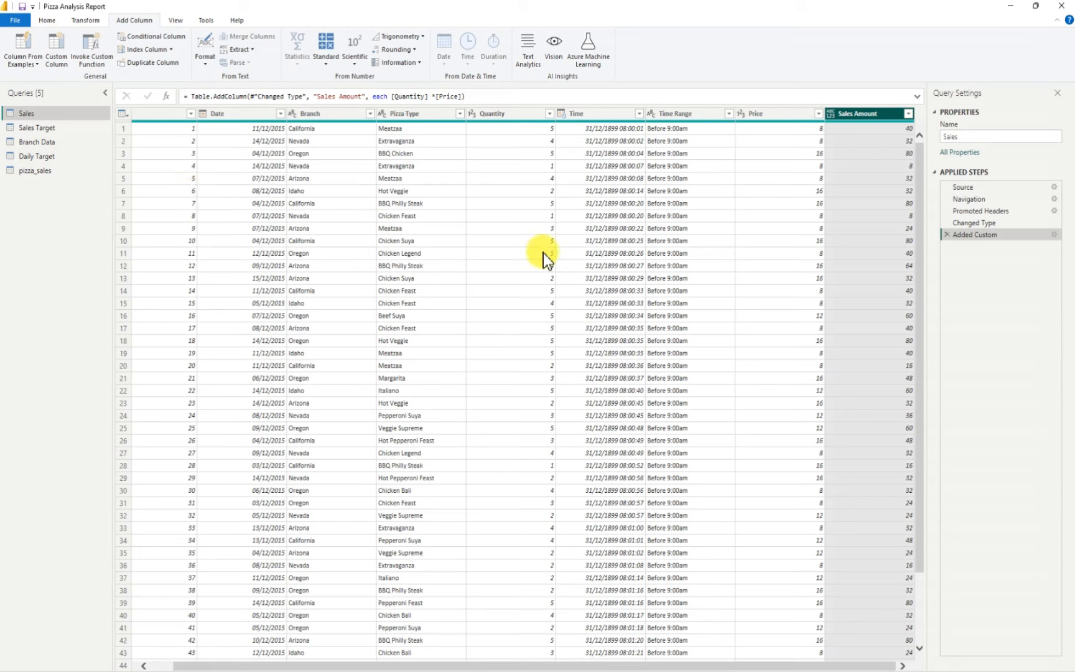
- Change the Sales Amount and Price columns to the Fixed decimal number type and apply the query changes to the report
left_click(834, 113)
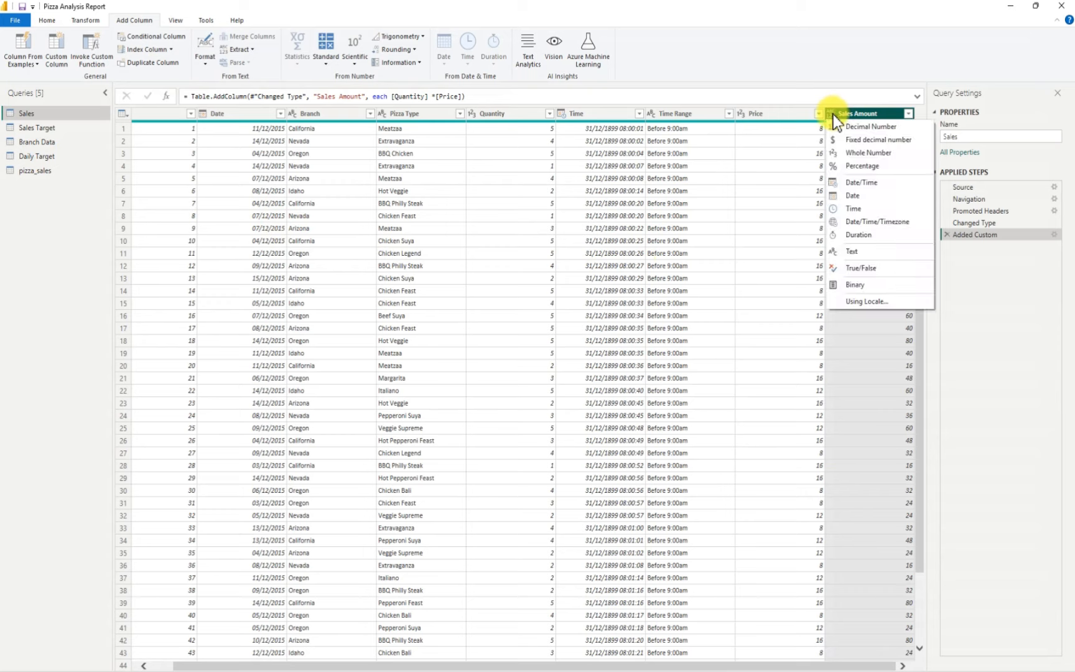
left_click(864, 144)
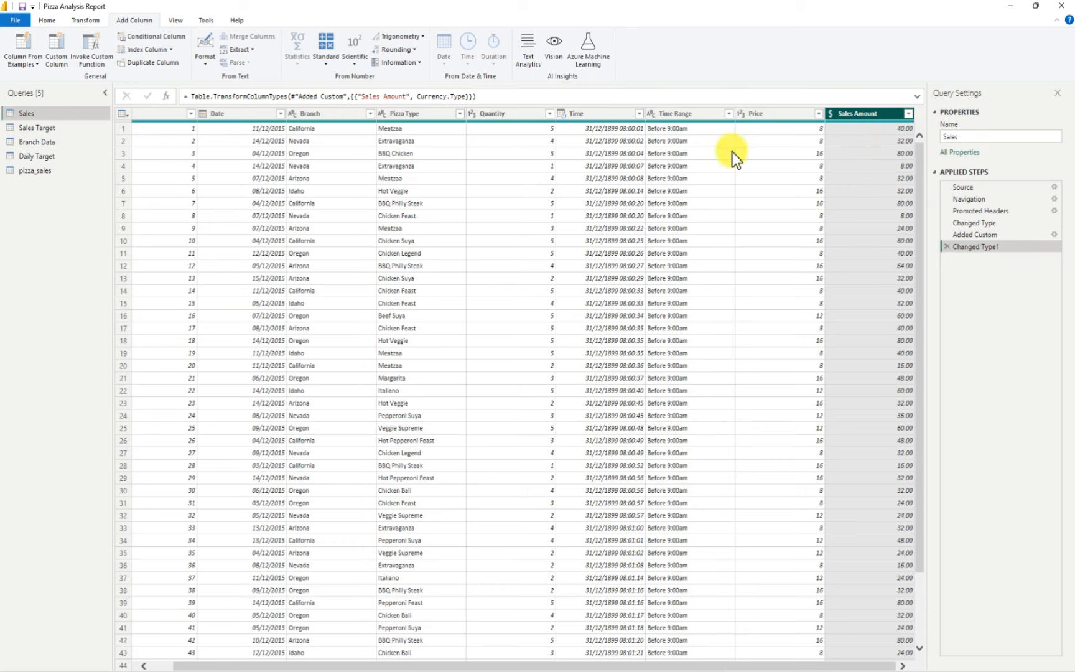
left_click(742, 118)
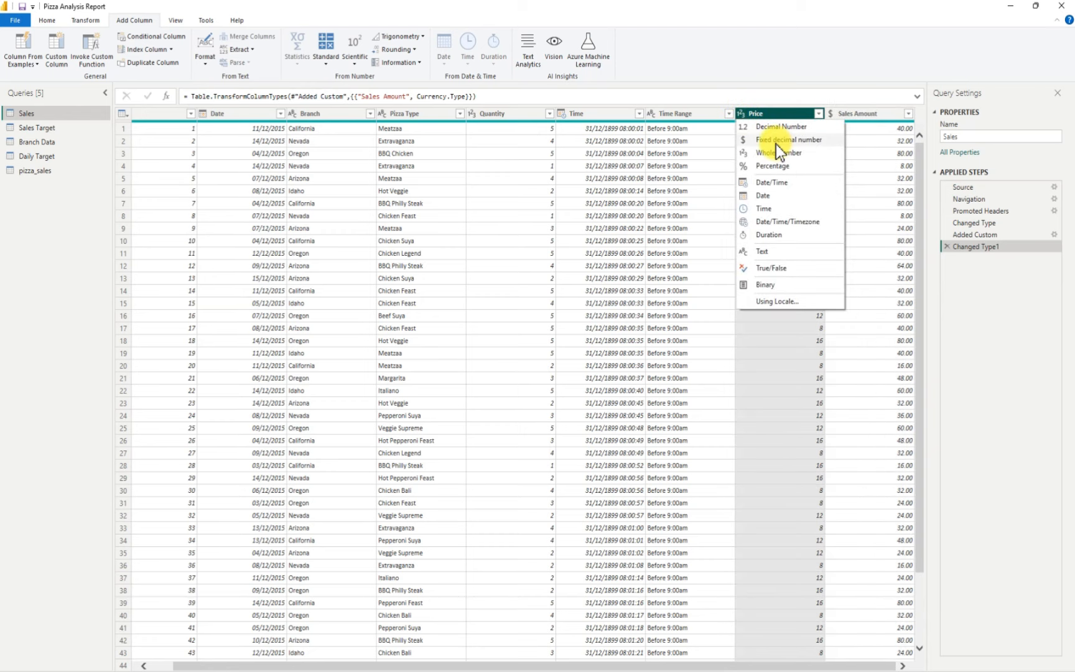
left_click(776, 141)
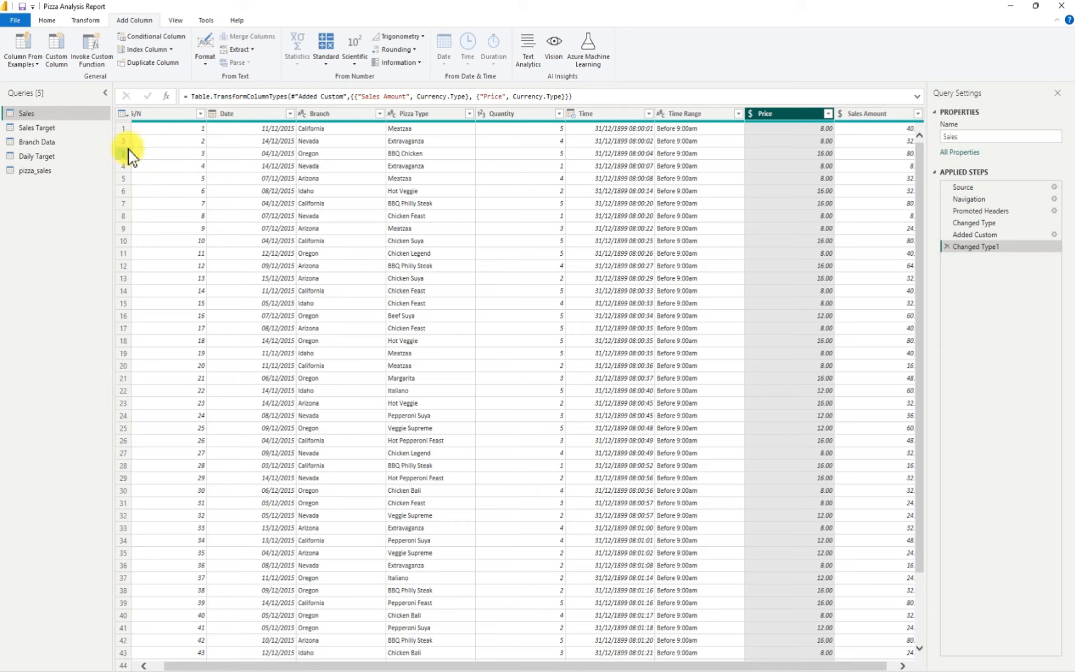
left_click(43, 22)
left_click(12, 43)
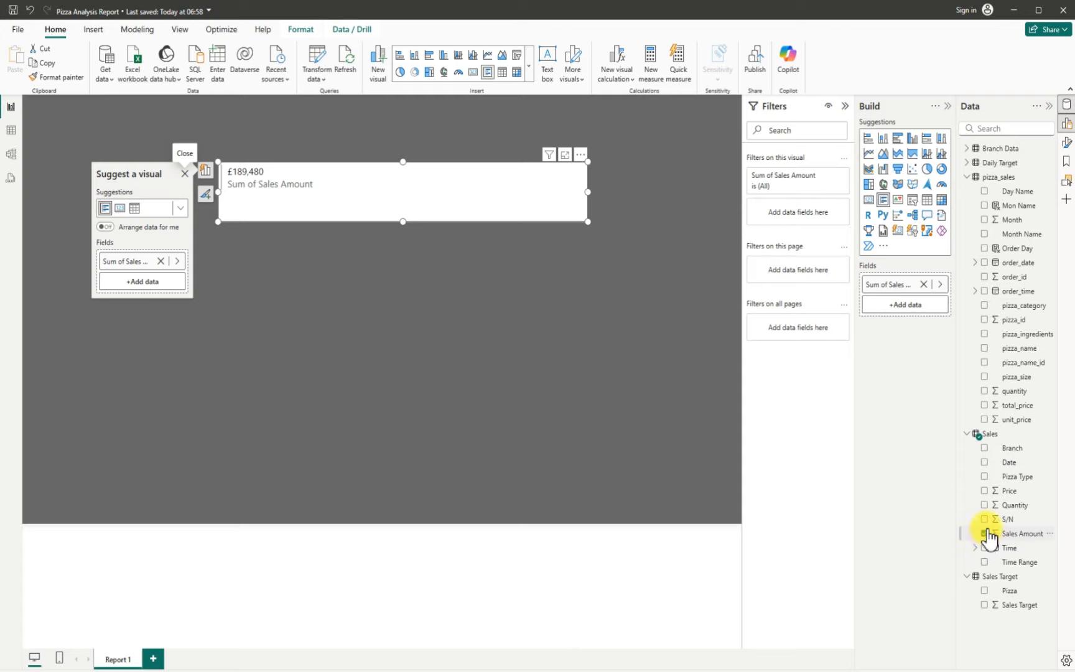
- Add Price from Sales, Target from Daily Target and Quantity from Sales to the multi-row card, saving the report along the way
left_click(984, 491)
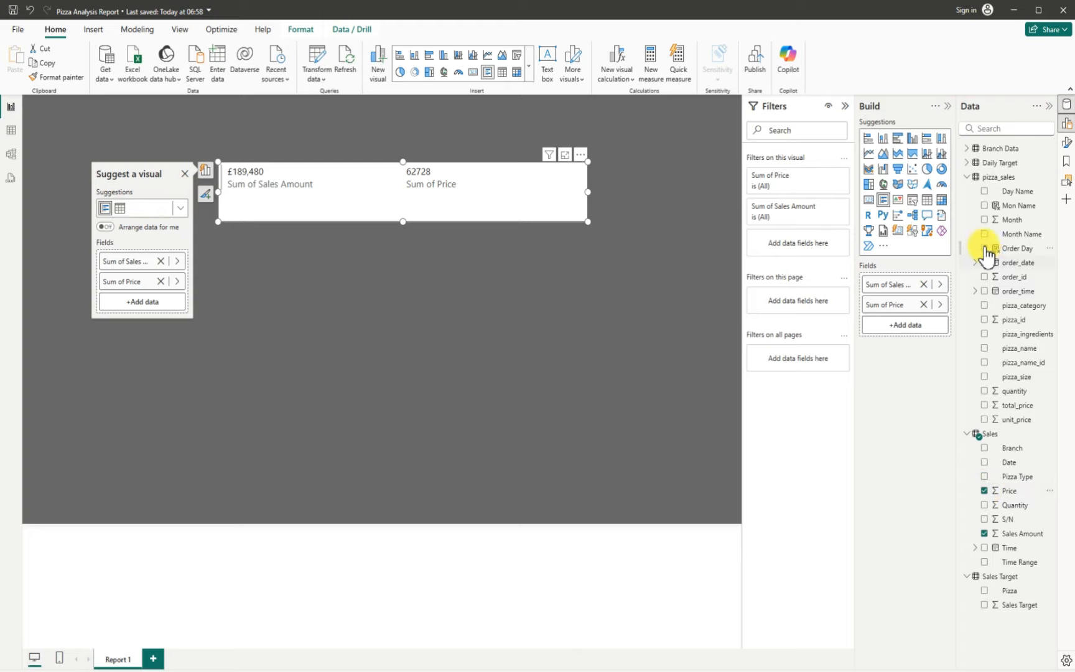
left_click(968, 163)
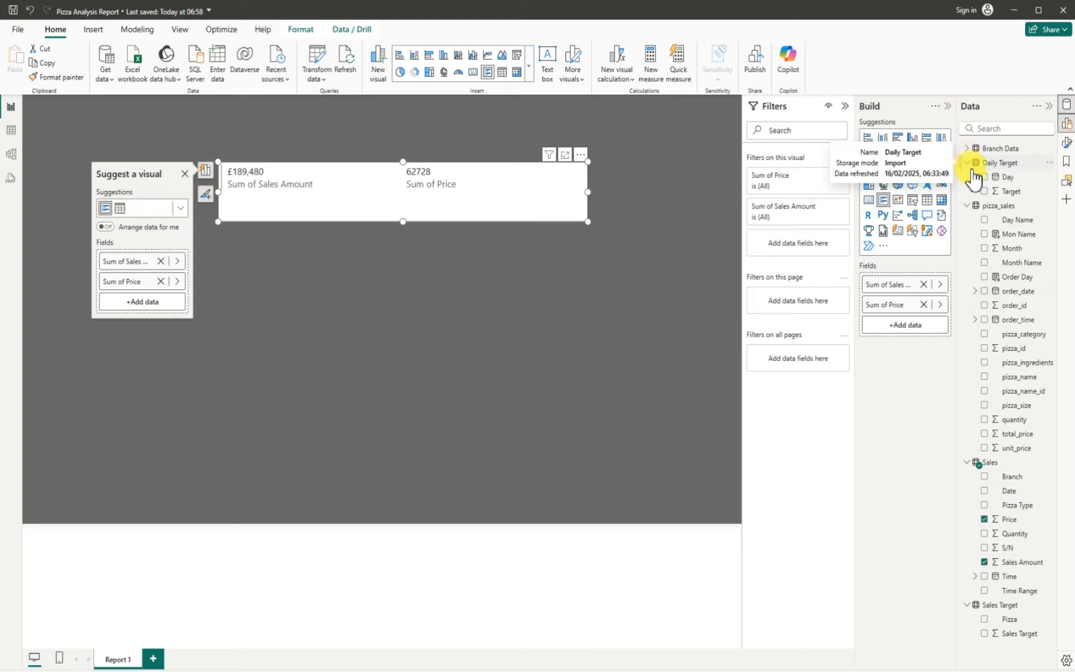
left_click(984, 190)
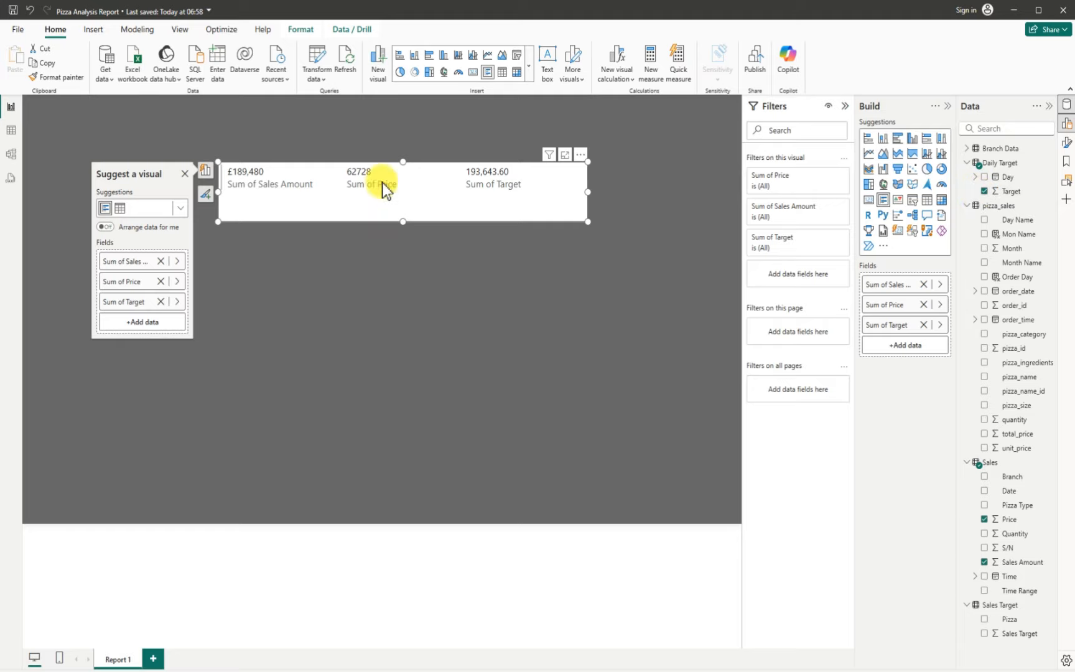
key("ctrl+s")
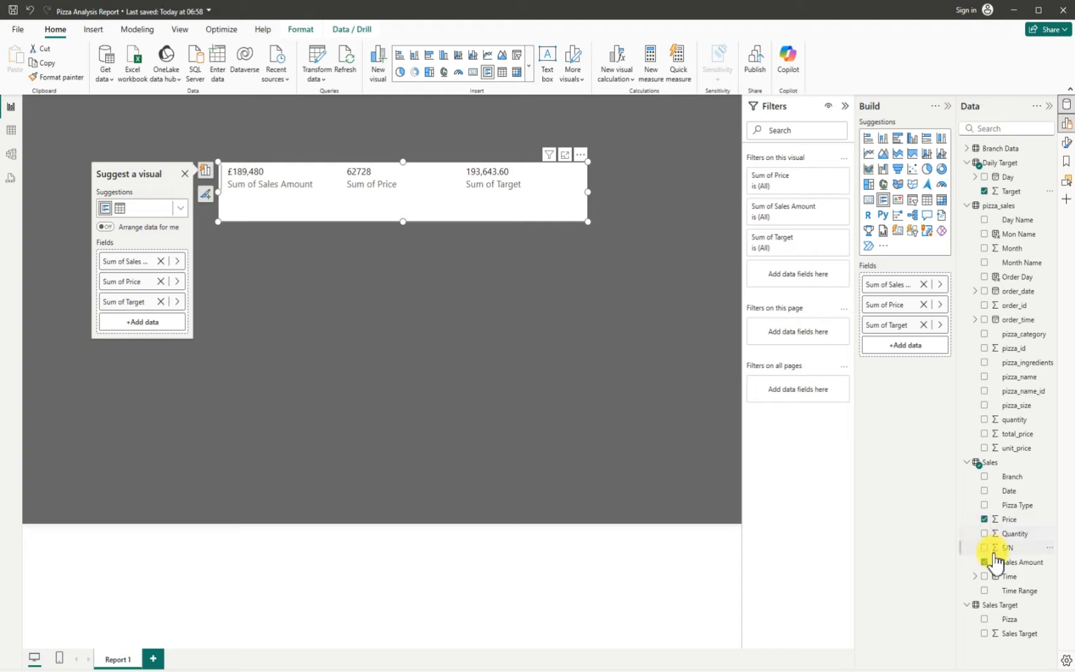
left_click(984, 533)
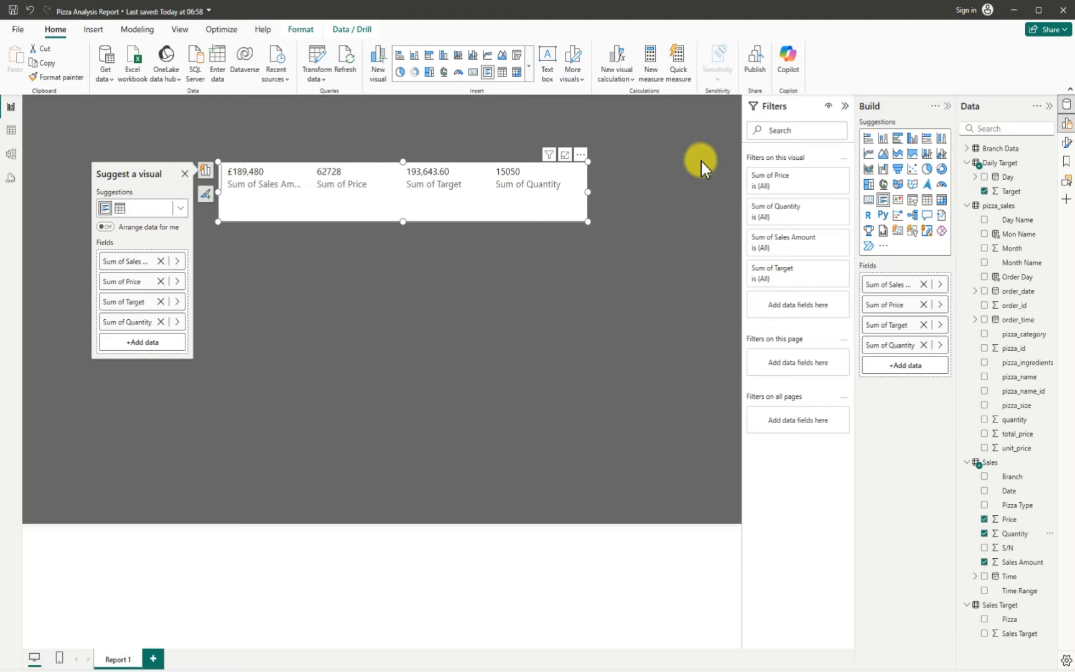
- Collapse the Filters pane and turn off the background of the multi-row card
left_click(845, 106)
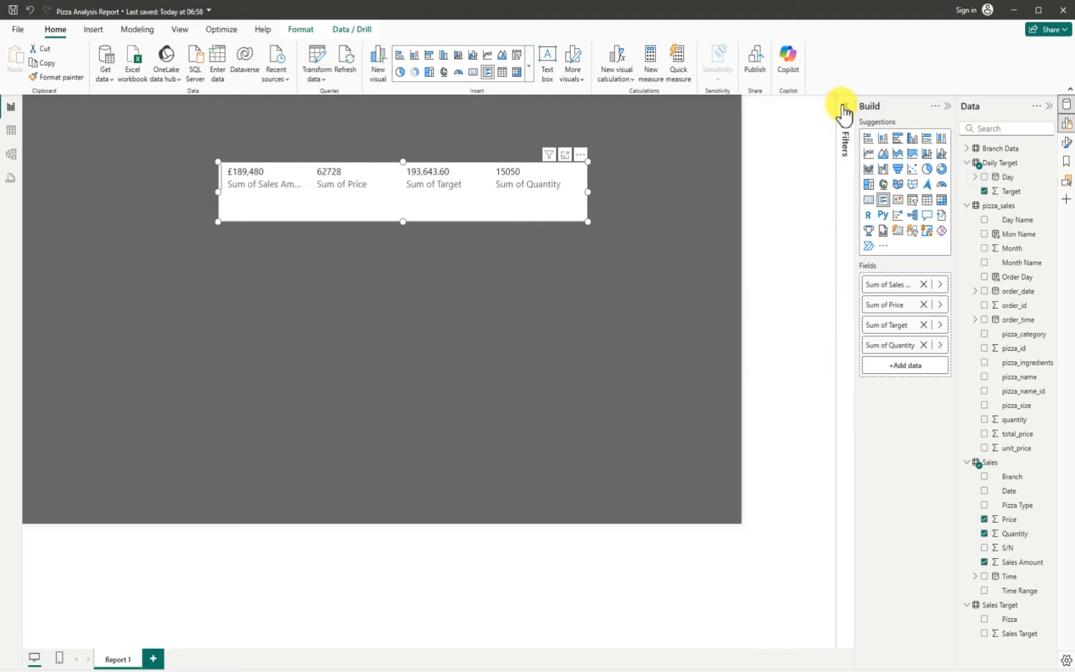
left_click(654, 164)
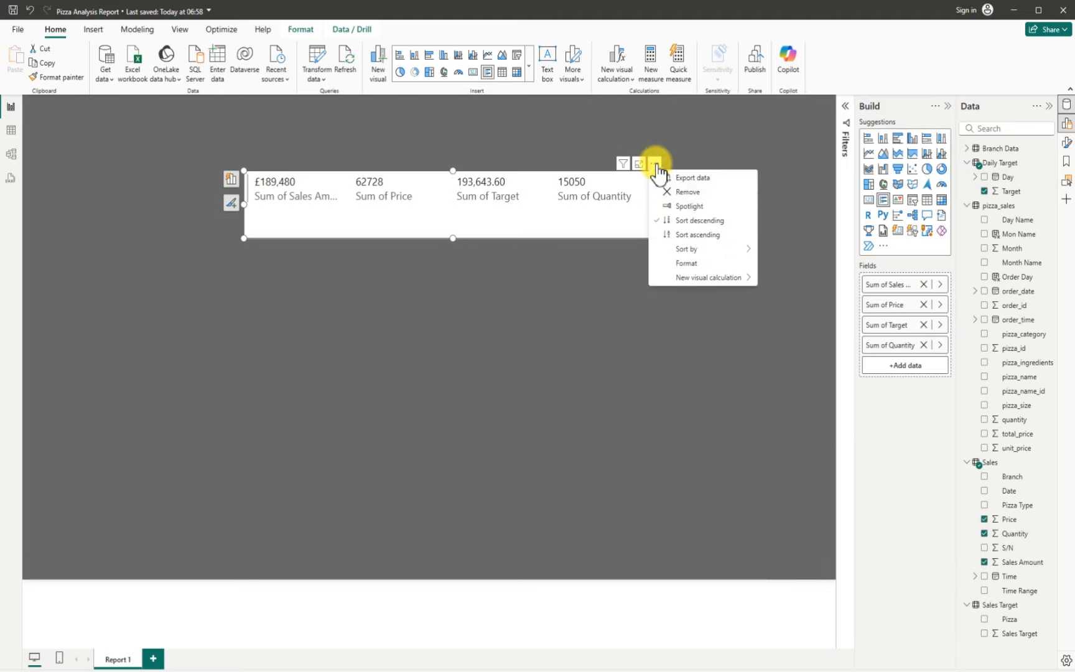
left_click(701, 267)
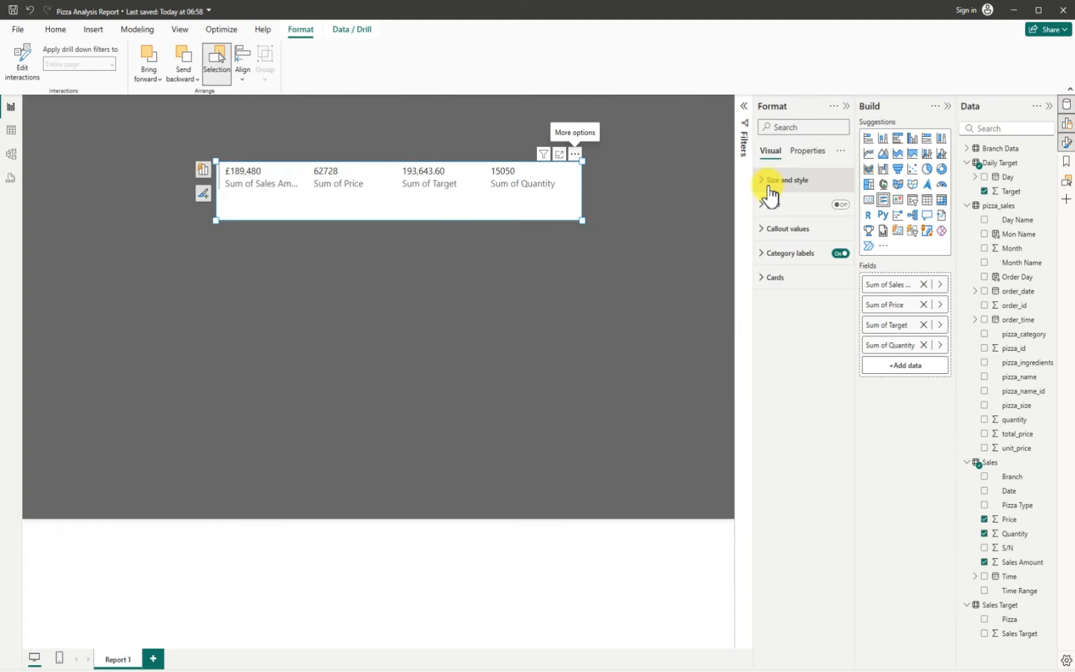
left_click(769, 188)
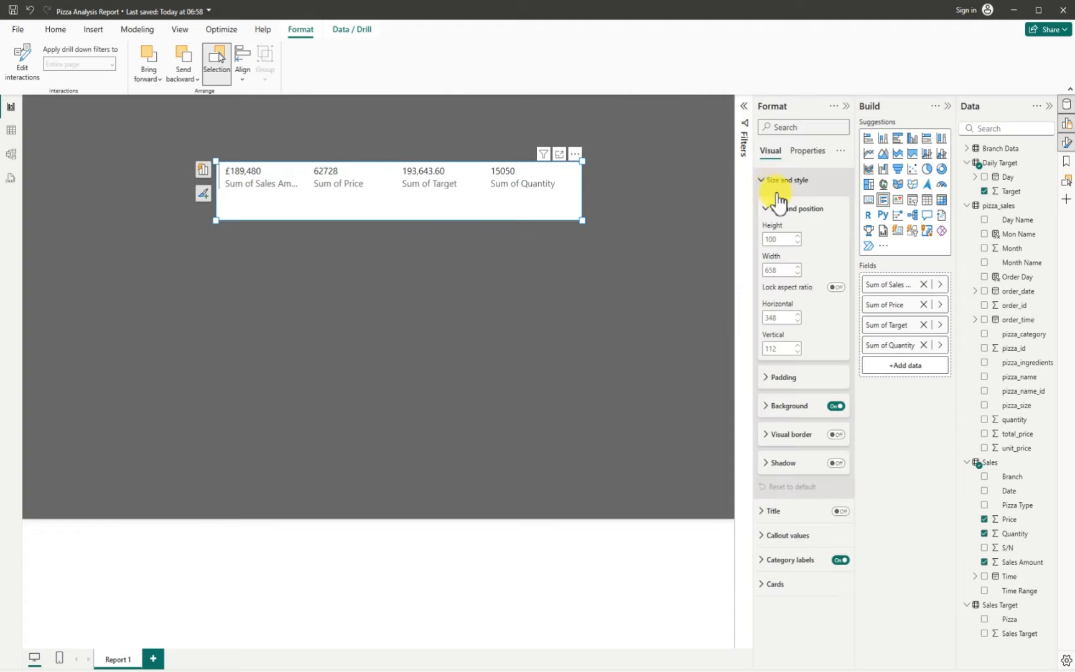
left_click(837, 406)
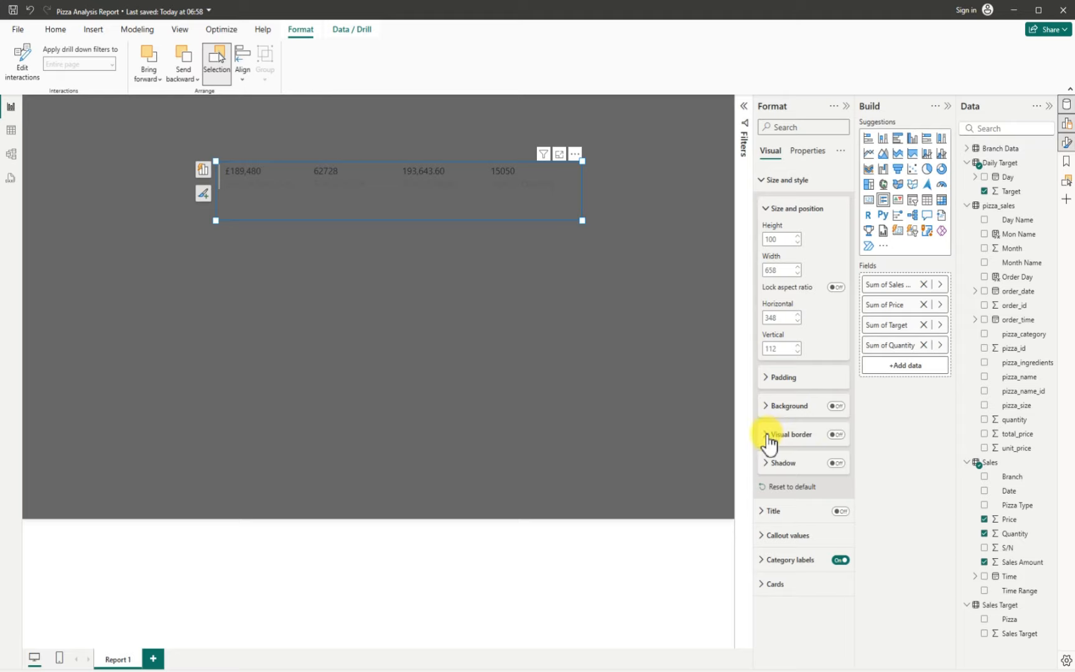
- Turn on the multi-row card's visual border and set the border color to white
left_click(833, 434)
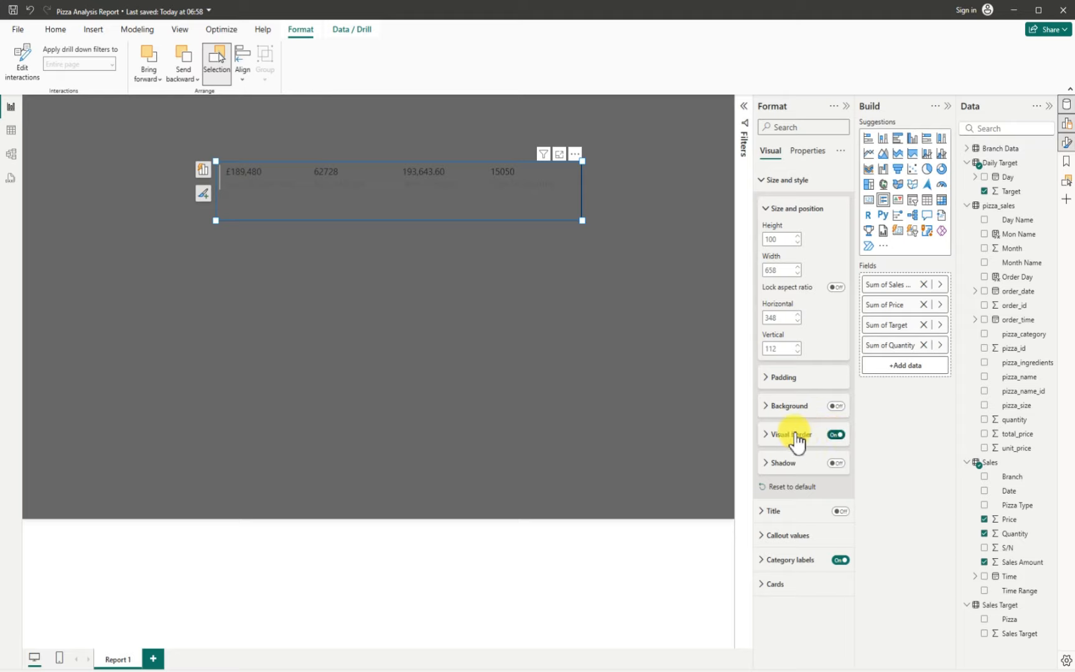
left_click(766, 435)
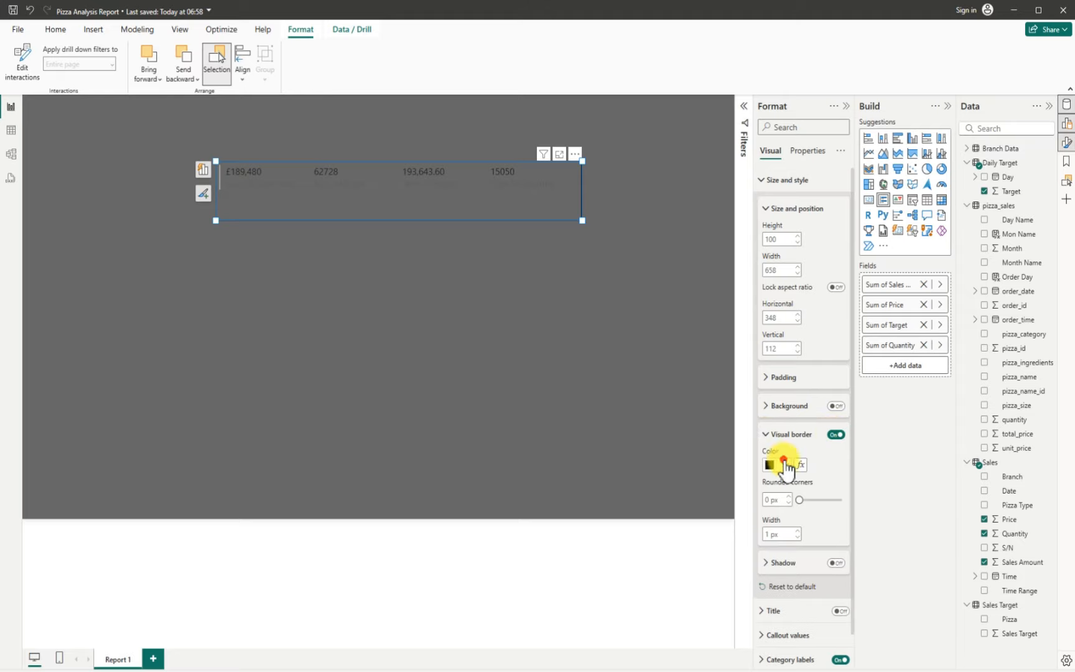
left_click(784, 465)
left_click(776, 277)
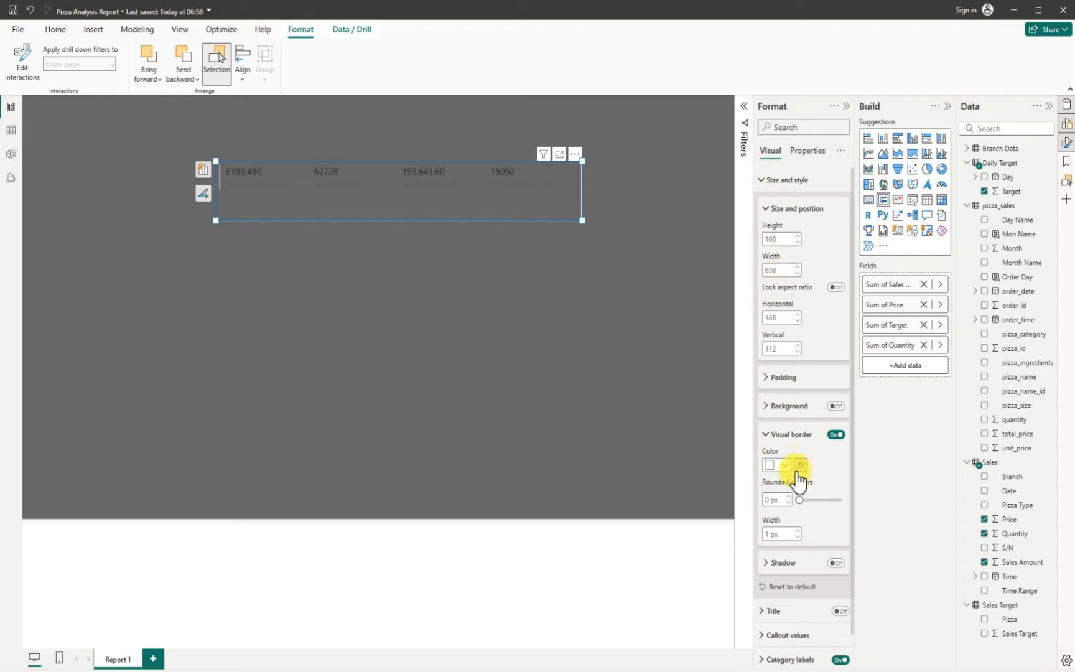
- Turn on the multi-row card's shadow and deselect the card to check its border and shadow on the canvas
left_click(835, 563)
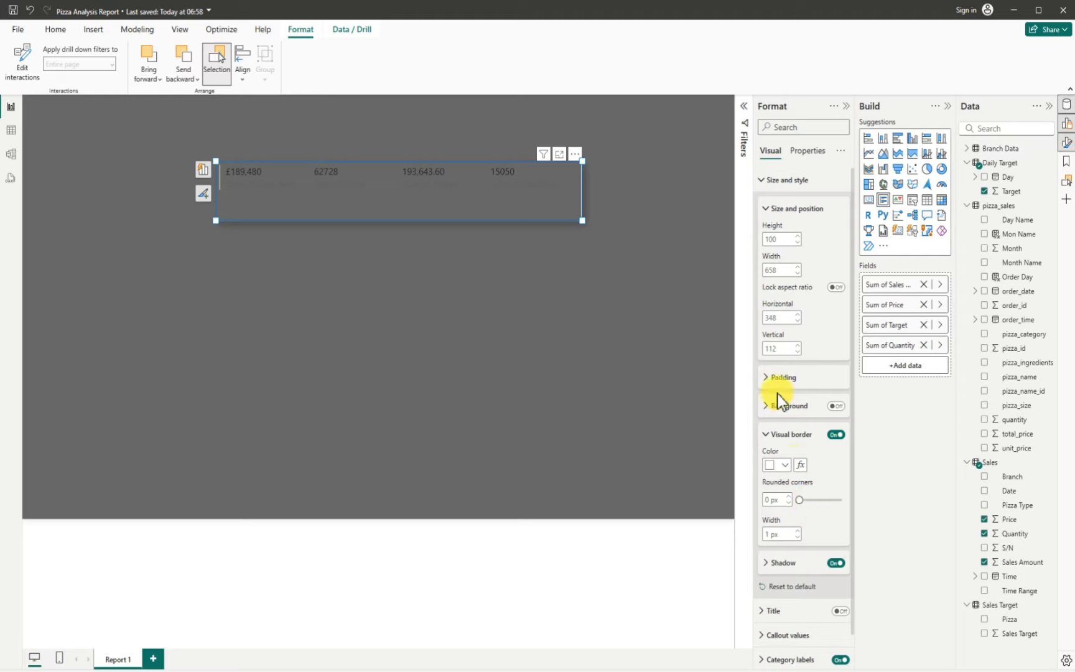
left_click(766, 562)
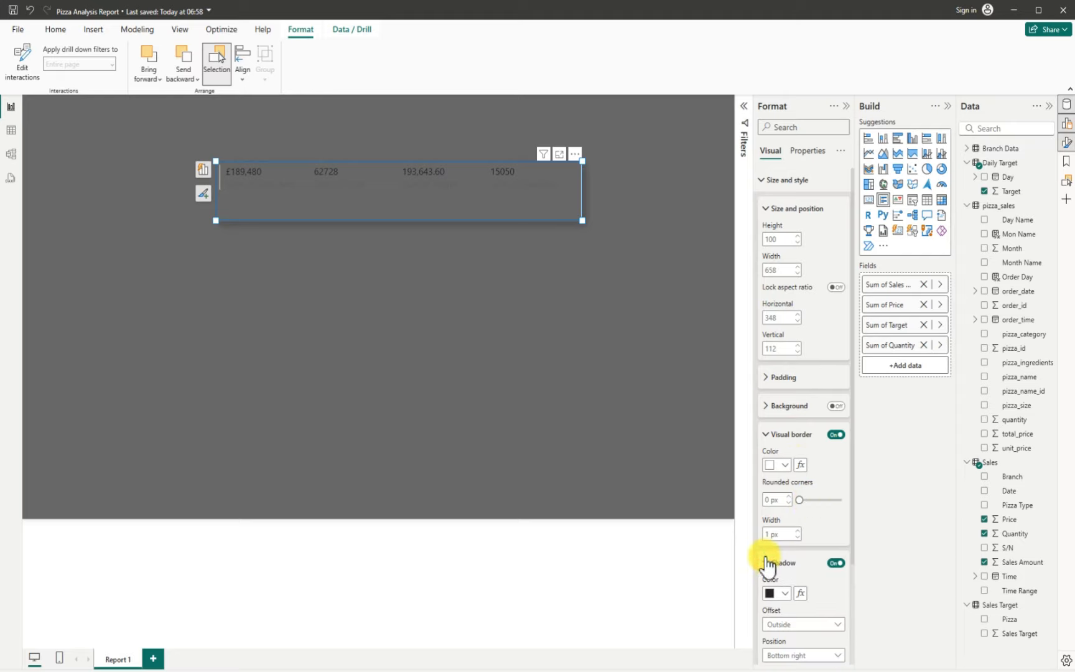
scroll(812, 540, "down", 3)
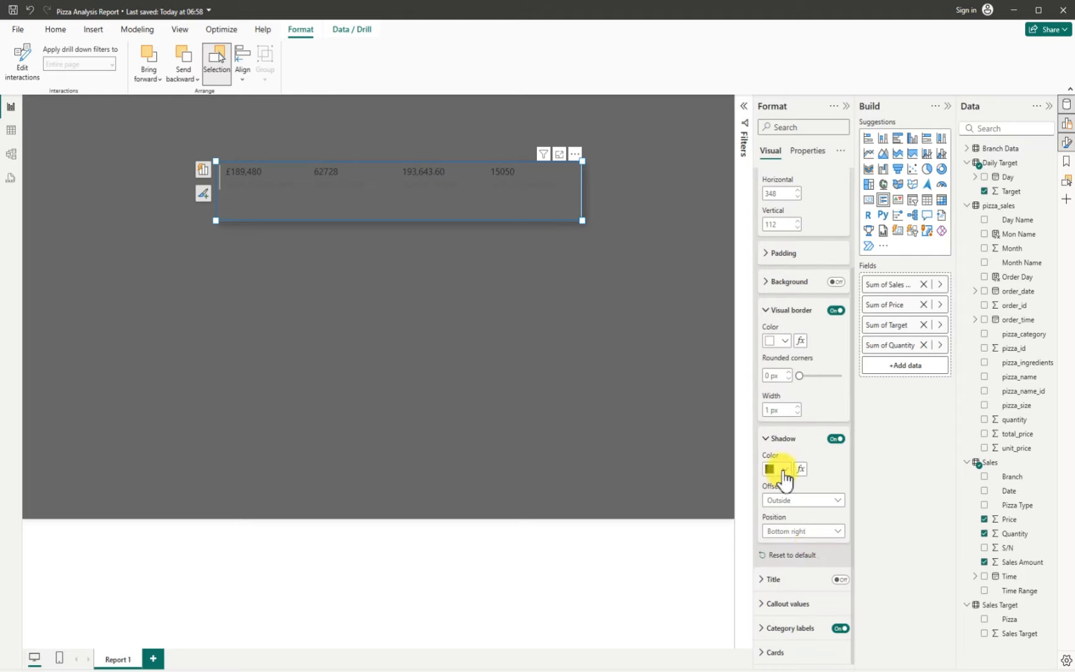
left_click(597, 352)
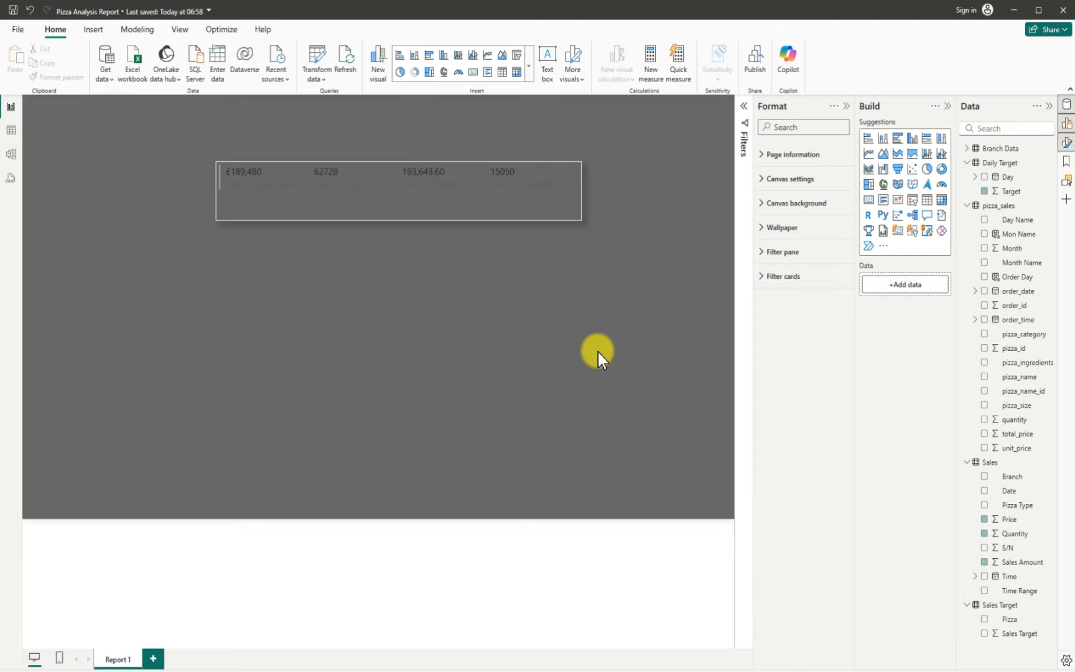
- Set the font color of the multi-row card's category labels to white
left_click(530, 218)
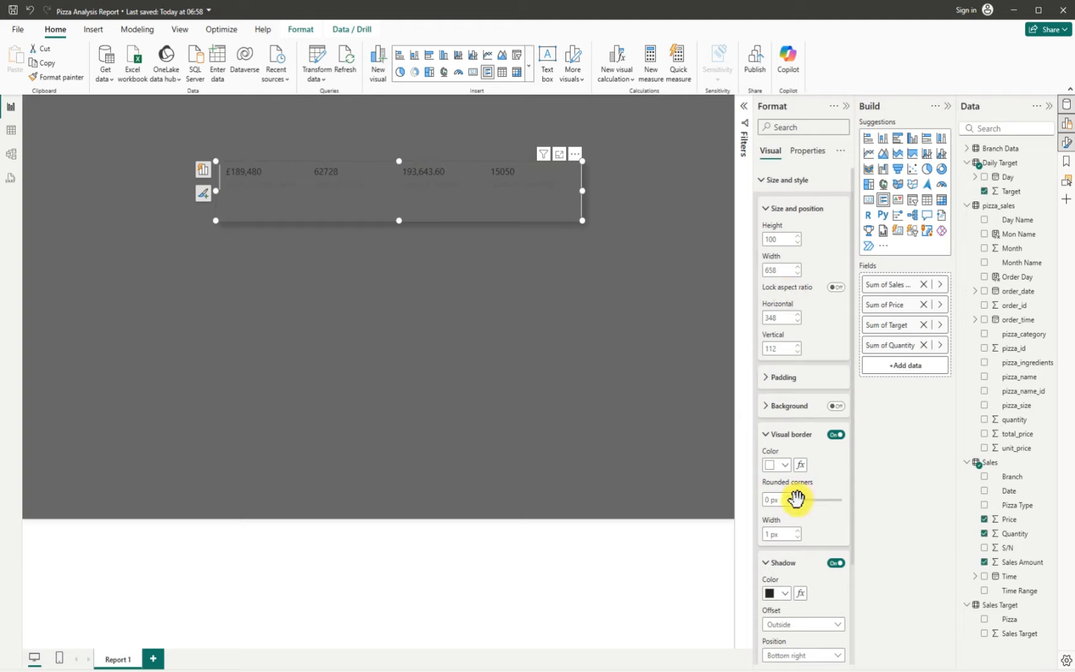
scroll(798, 504, "down", 3)
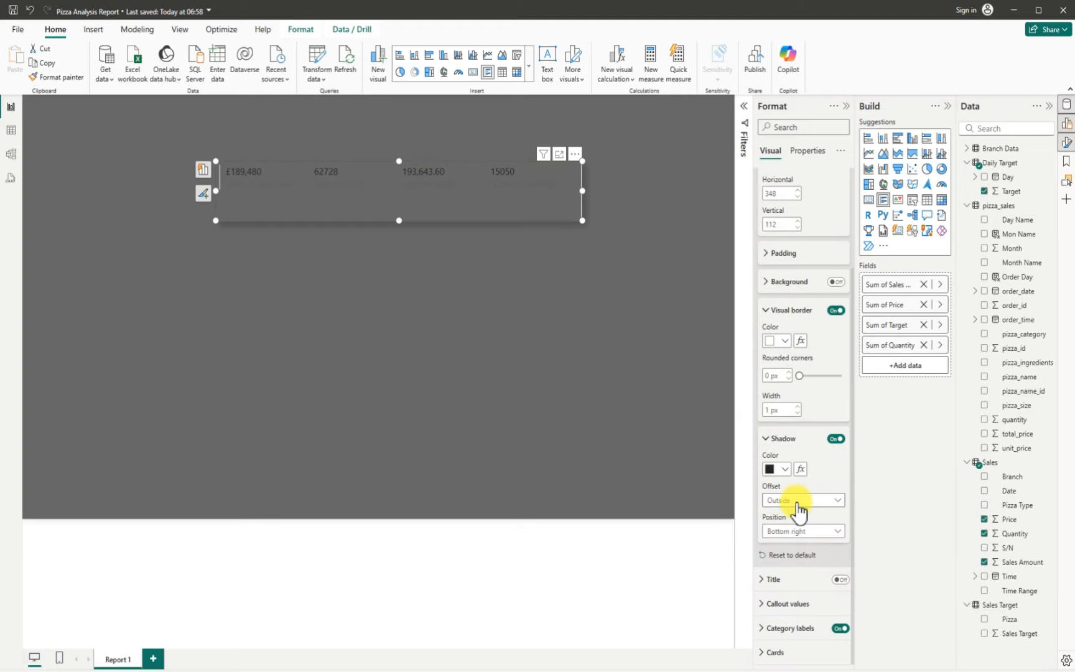
left_click(774, 625)
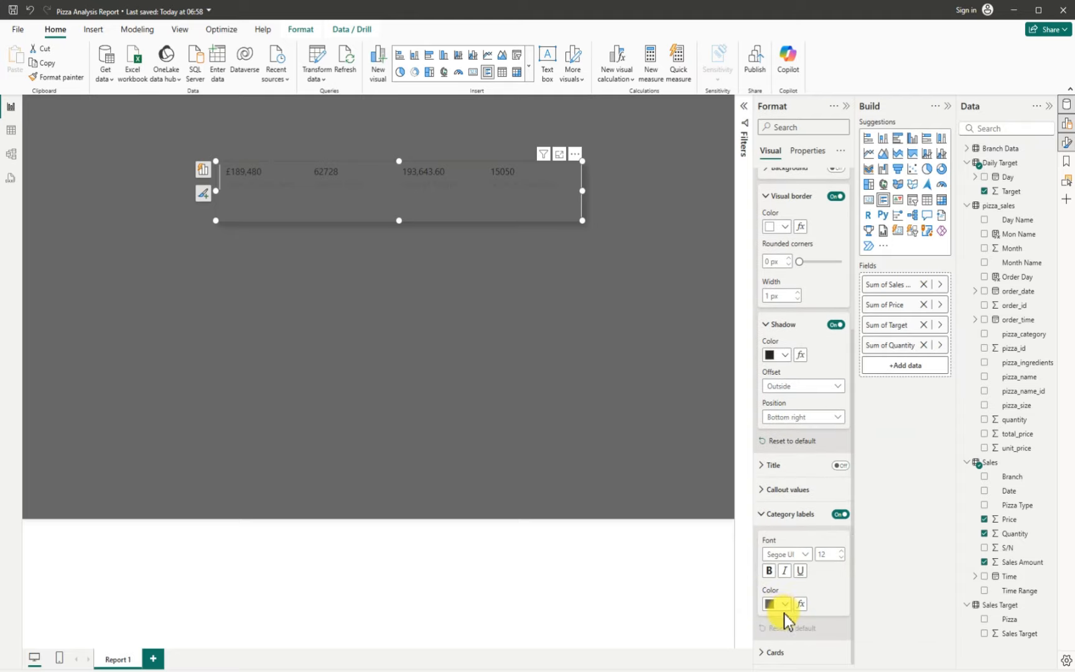
left_click(784, 603)
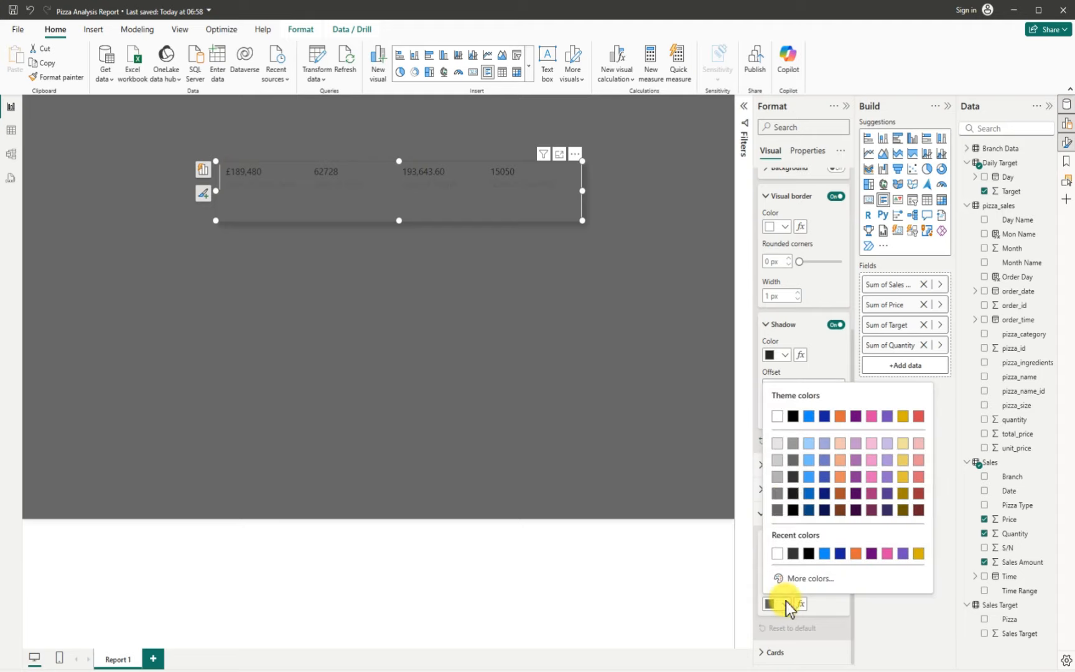
left_click(777, 416)
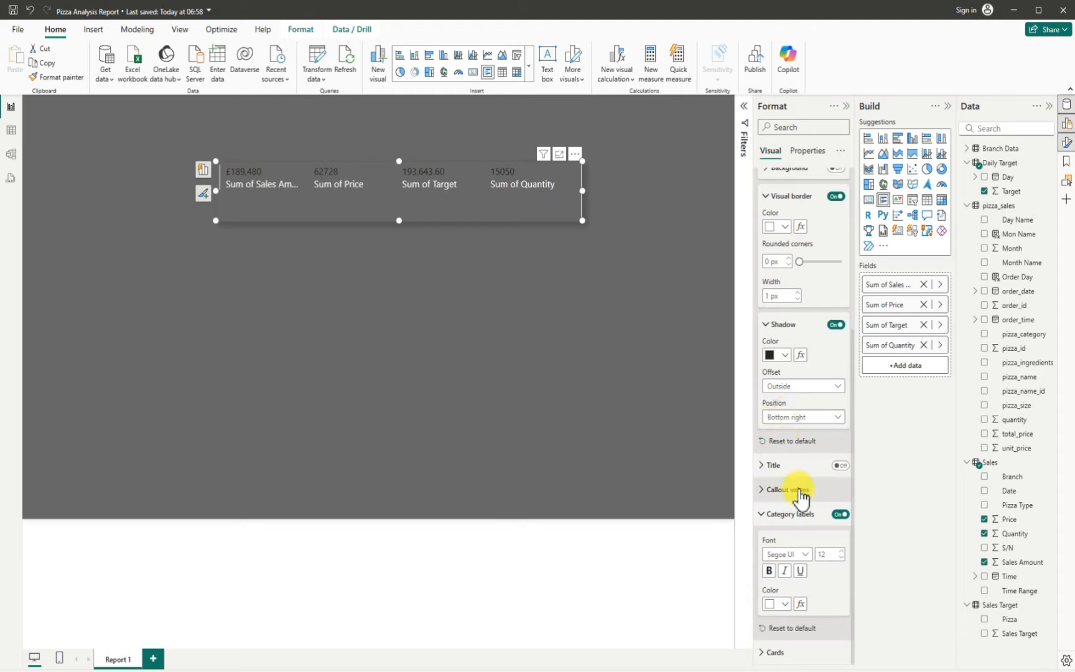
- Try a dark red font color for the card's callout values, and set it to white instead
left_click(765, 492)
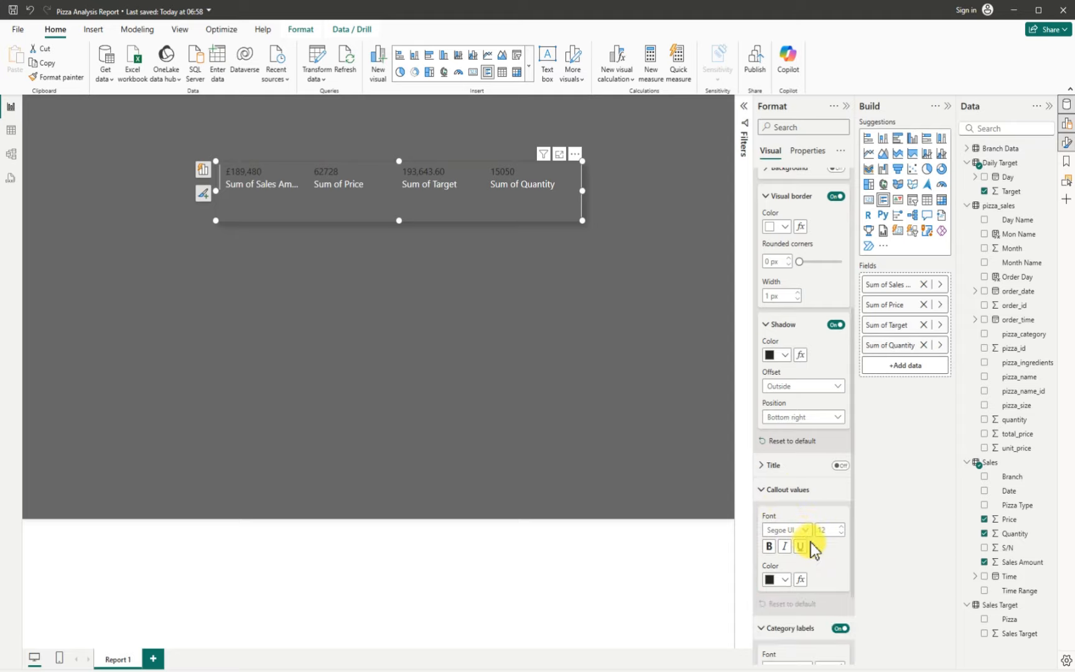
left_click(787, 579)
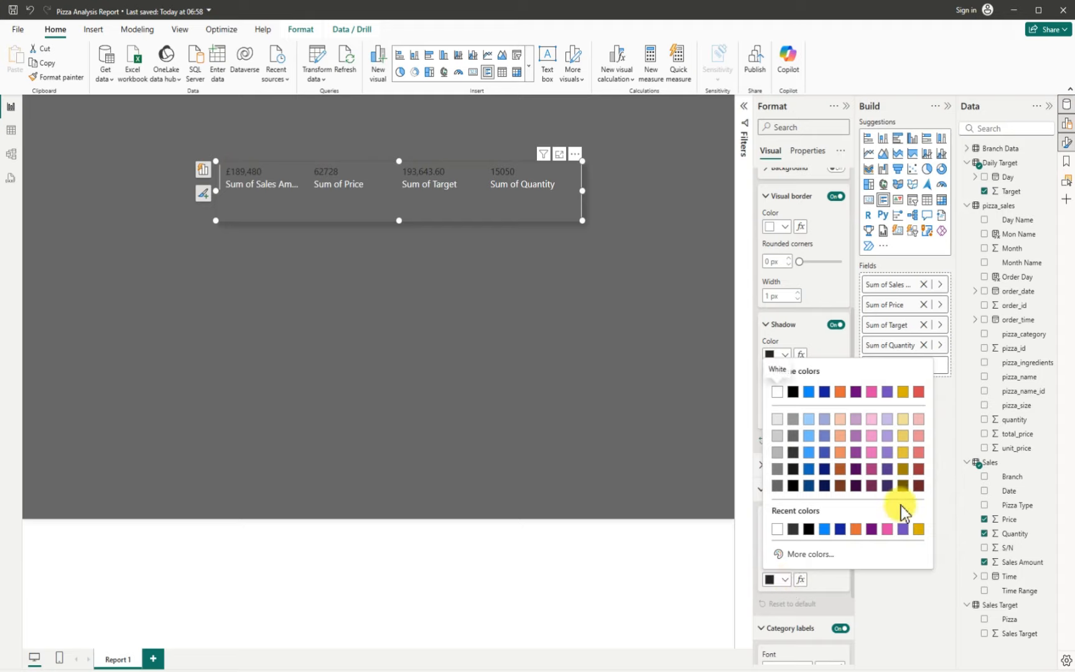
left_click(918, 469)
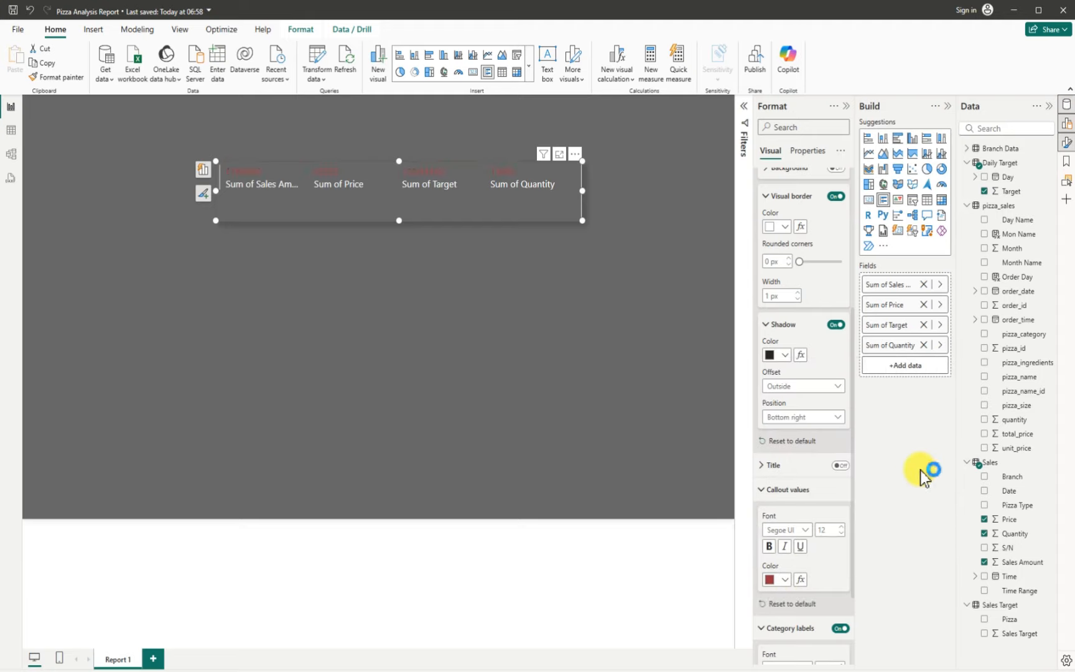
left_click(784, 579)
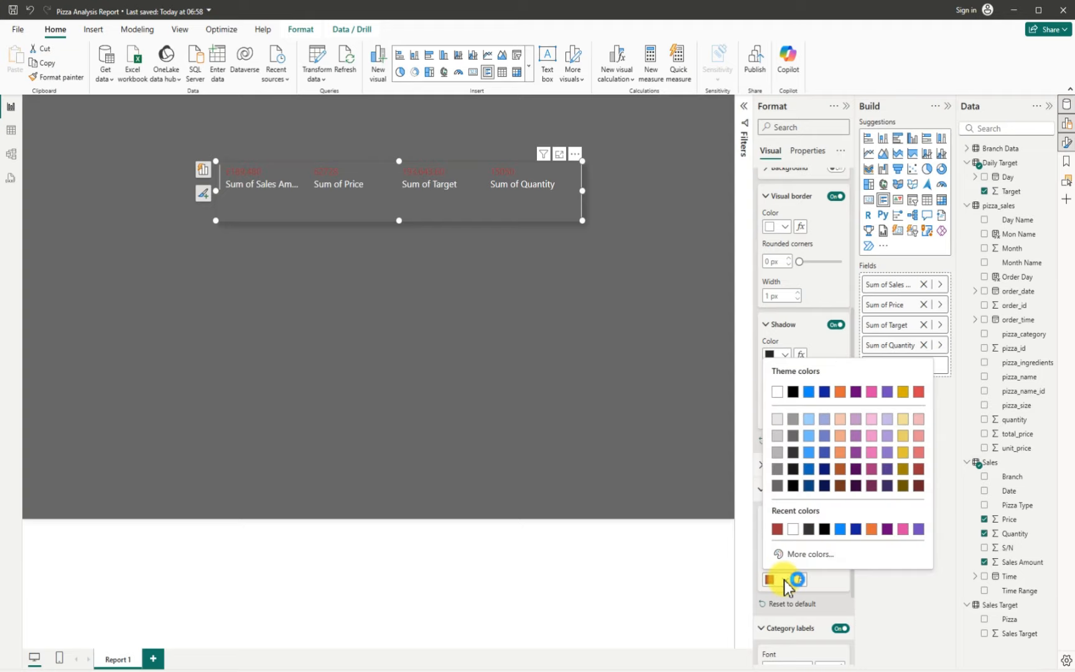
left_click(774, 392)
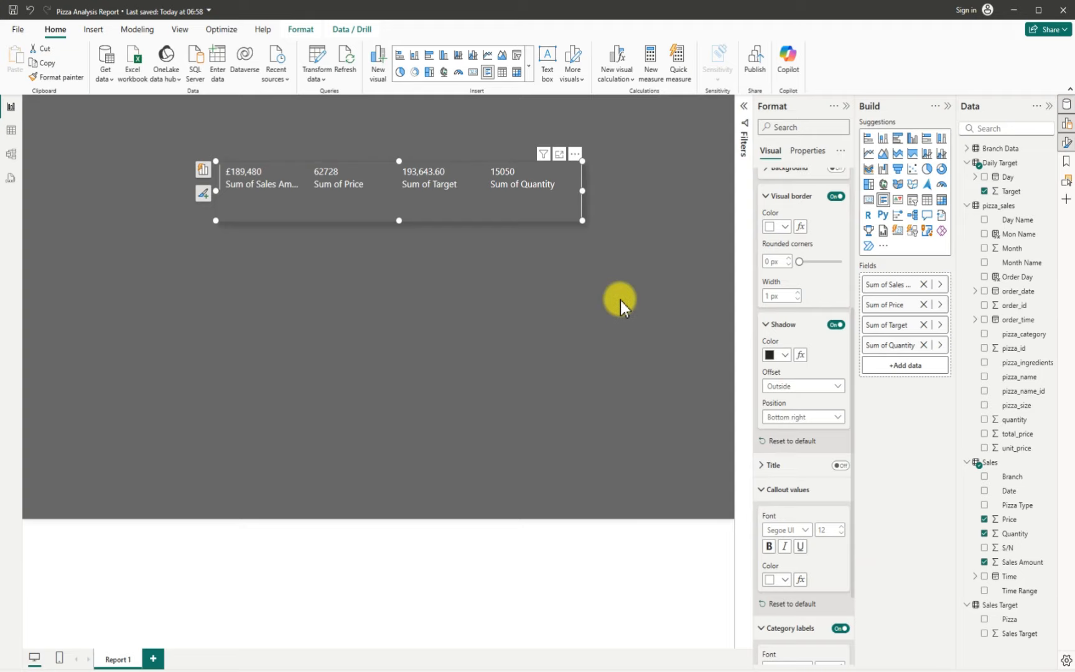
- Rename the Sum of Sales Amount field to Total Sales for this card
right_click(890, 289)
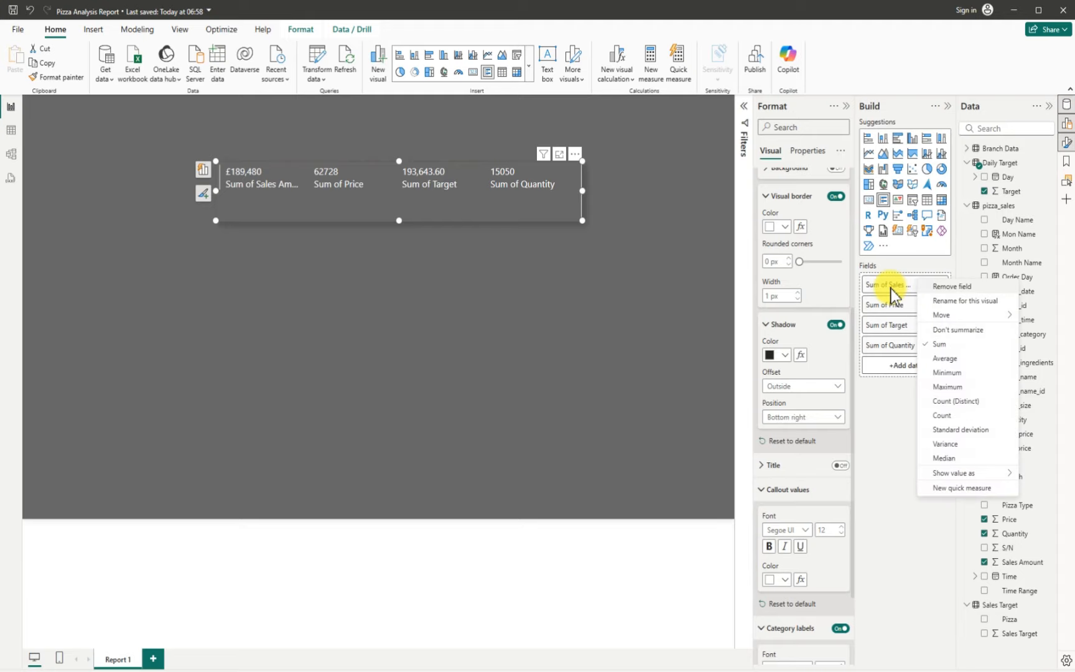
left_click(962, 301)
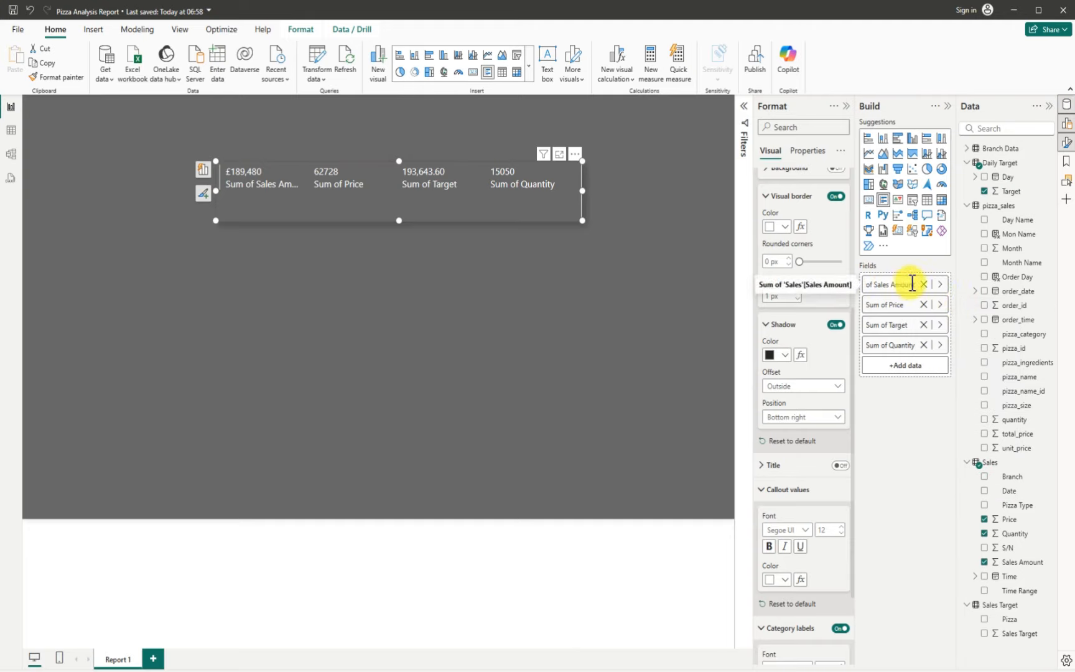
key("BackSpace")
key("BackSpace")
key("BackSpace")
key("BackSpace")
key("BackSpace")
key("BackSpace")
key("BackSpace")
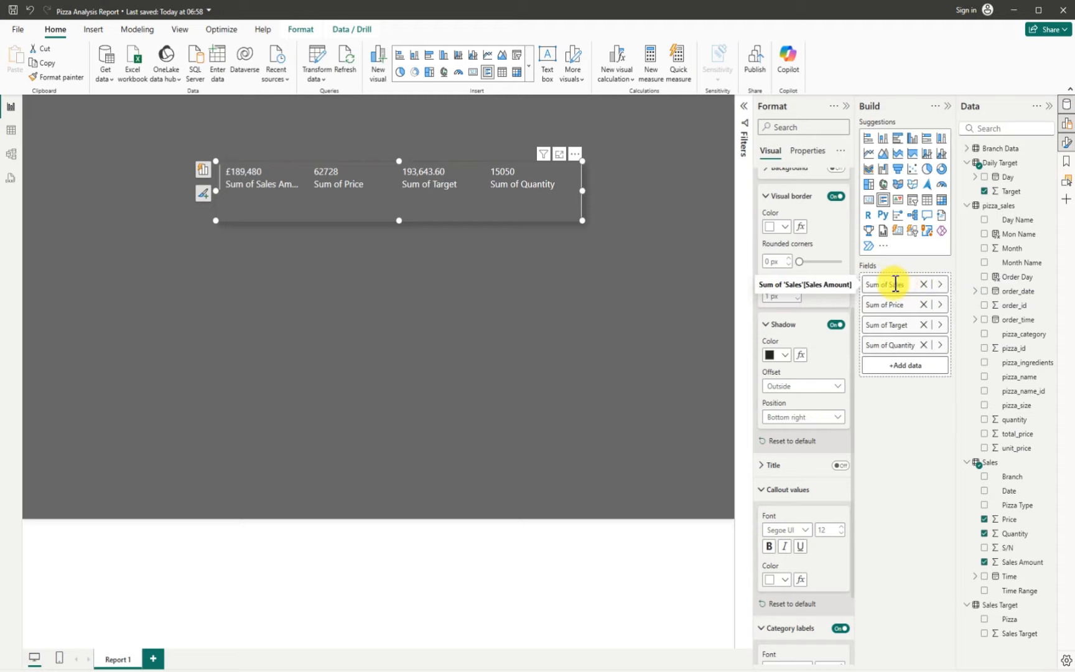
left_click(886, 284)
key("BackSpace")
key("BackSpace")
key("BackSpace")
key("BackSpace")
key("BackSpace")
key("BackSpace")
key("BackSpace")
type("Total")
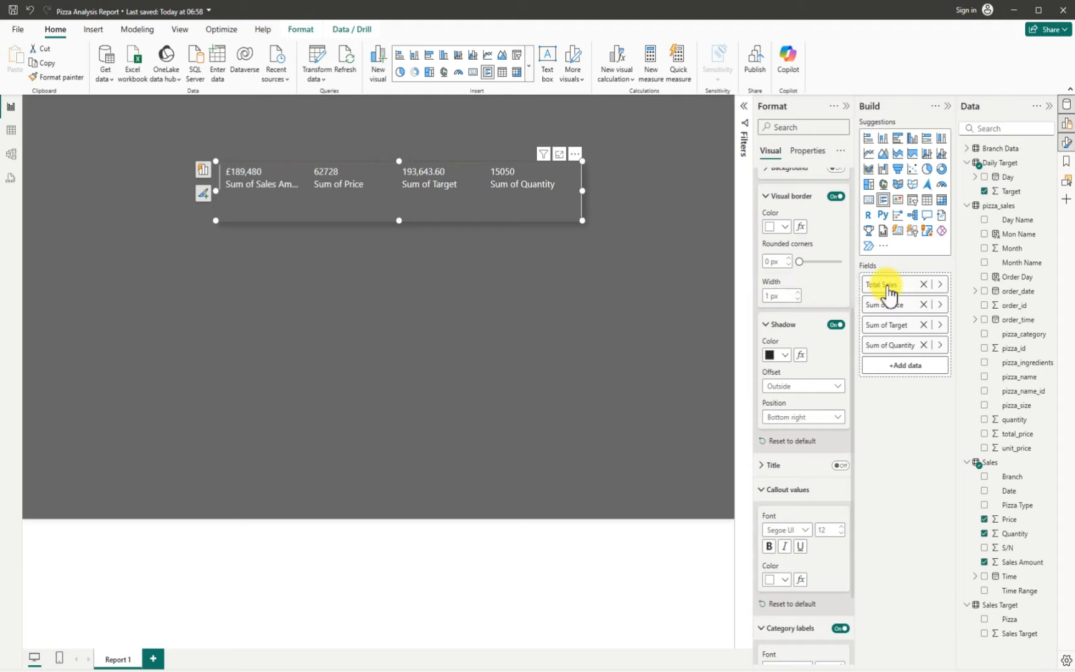
key("Return")
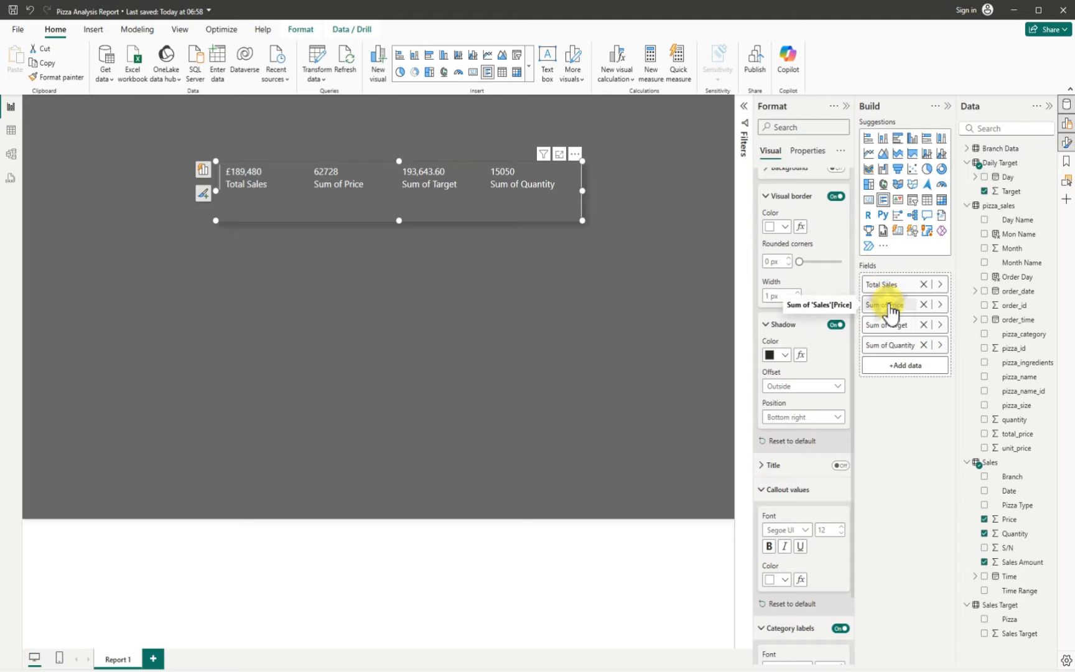
- Rename the Sum of Price field to Price for this card
right_click(889, 306)
left_click(942, 320)
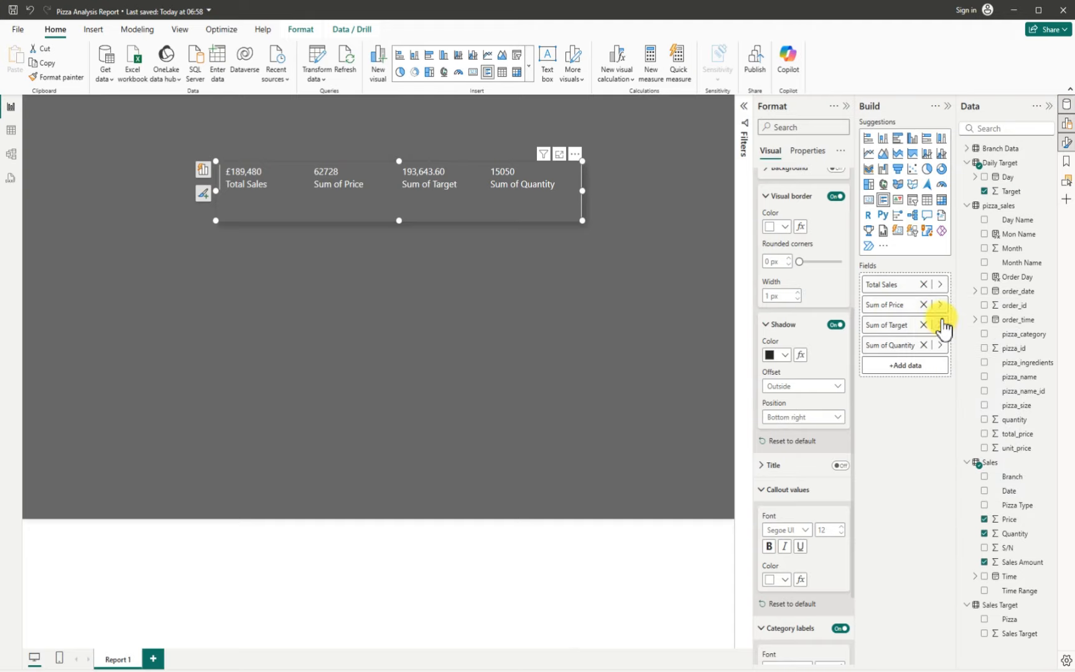
key("BackSpace")
key("BackSpace")
key("BackSpace")
key("BackSpace")
key("BackSpace")
key("BackSpace")
key("BackSpace")
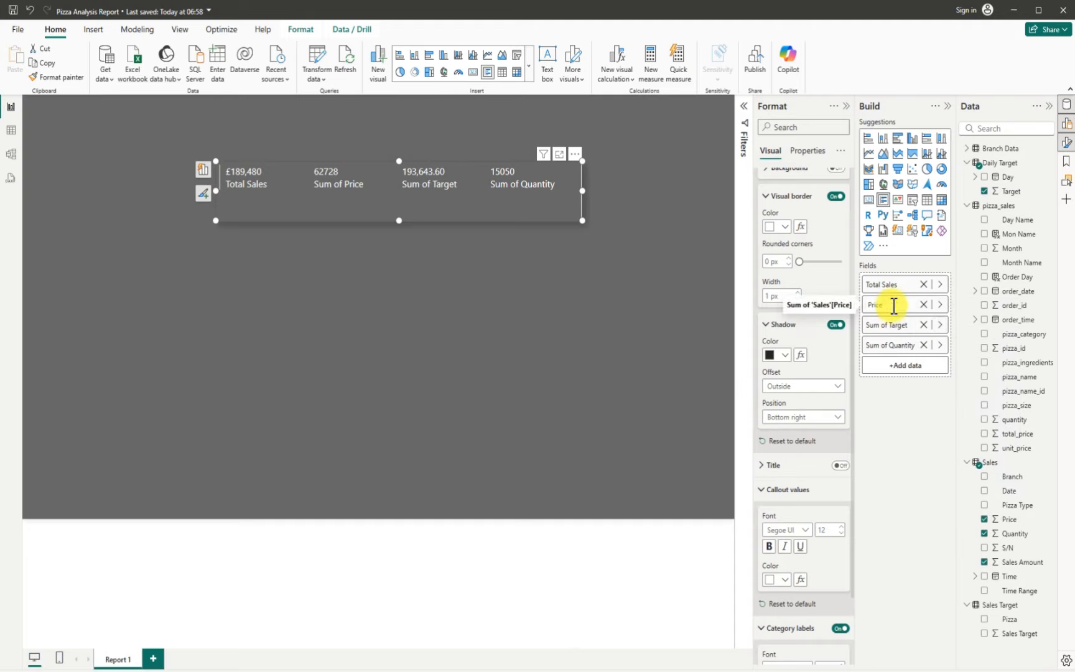
key("Return")
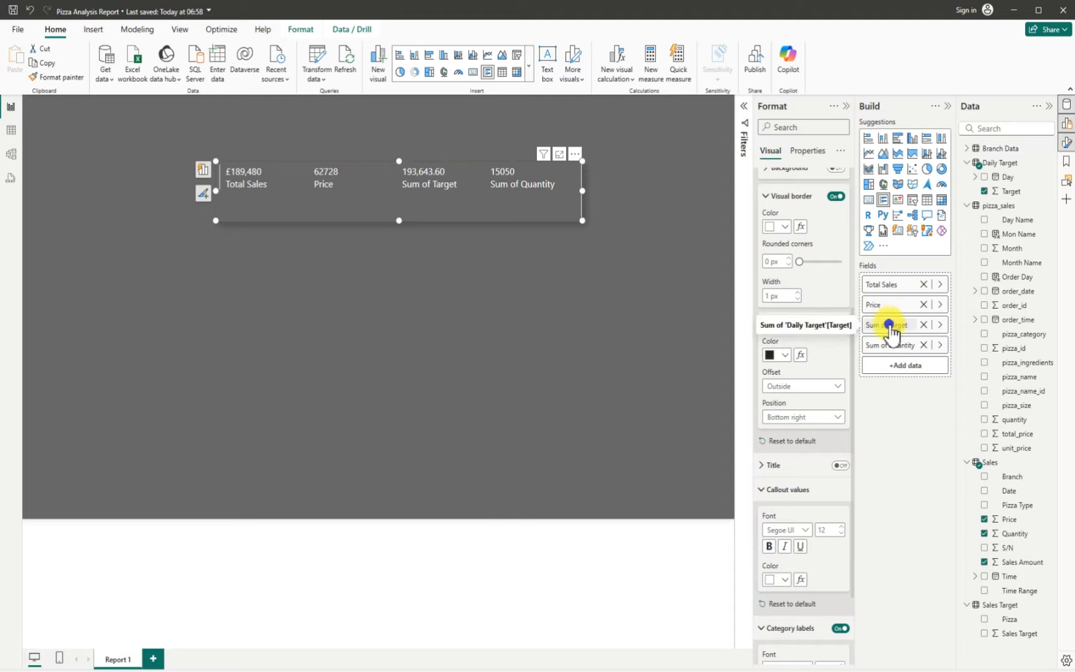
- Rename the Sum of Target field to Target for this card
right_click(892, 326)
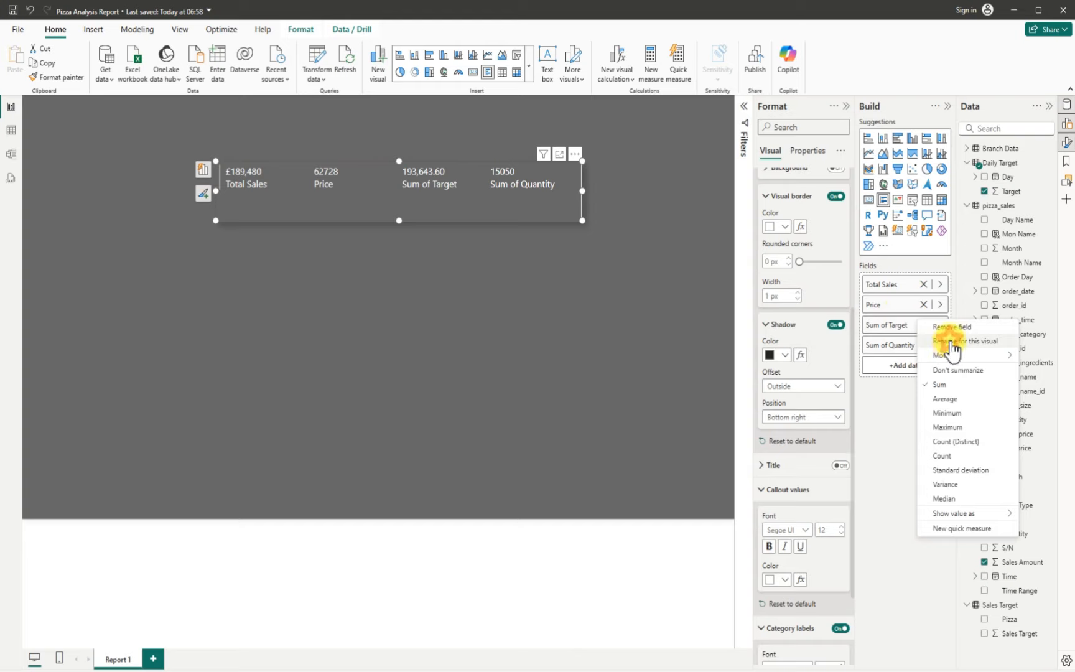
left_click(948, 340)
left_click(890, 324)
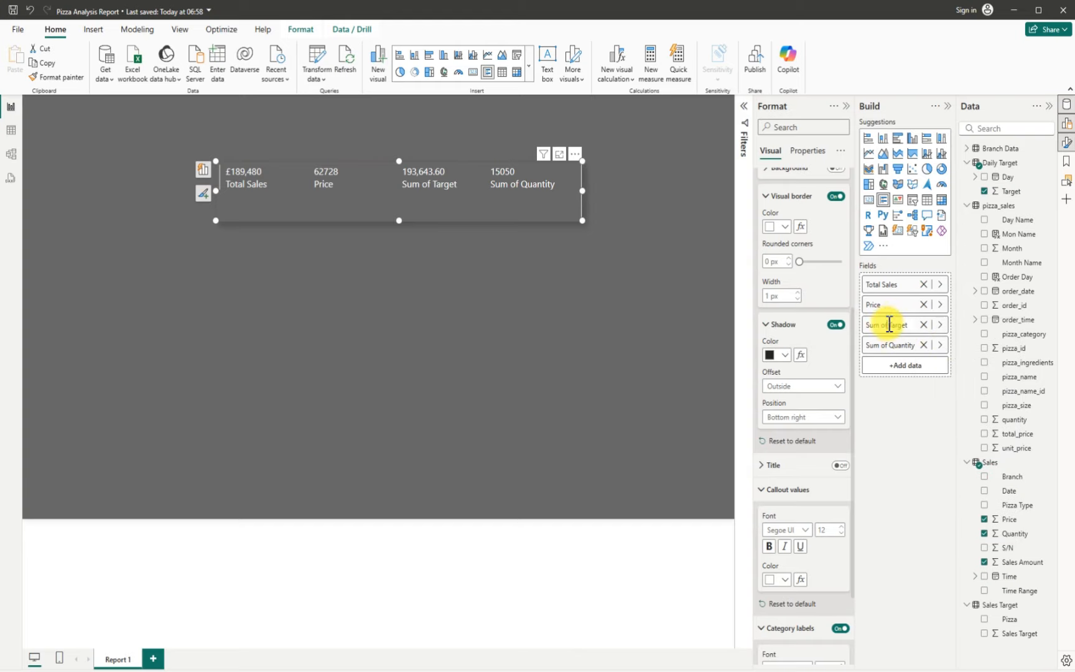
key("BackSpace")
key("BackSpace")
key("BackSpace")
key("BackSpace")
key("BackSpace")
key("BackSpace")
key("BackSpace")
key("Return")
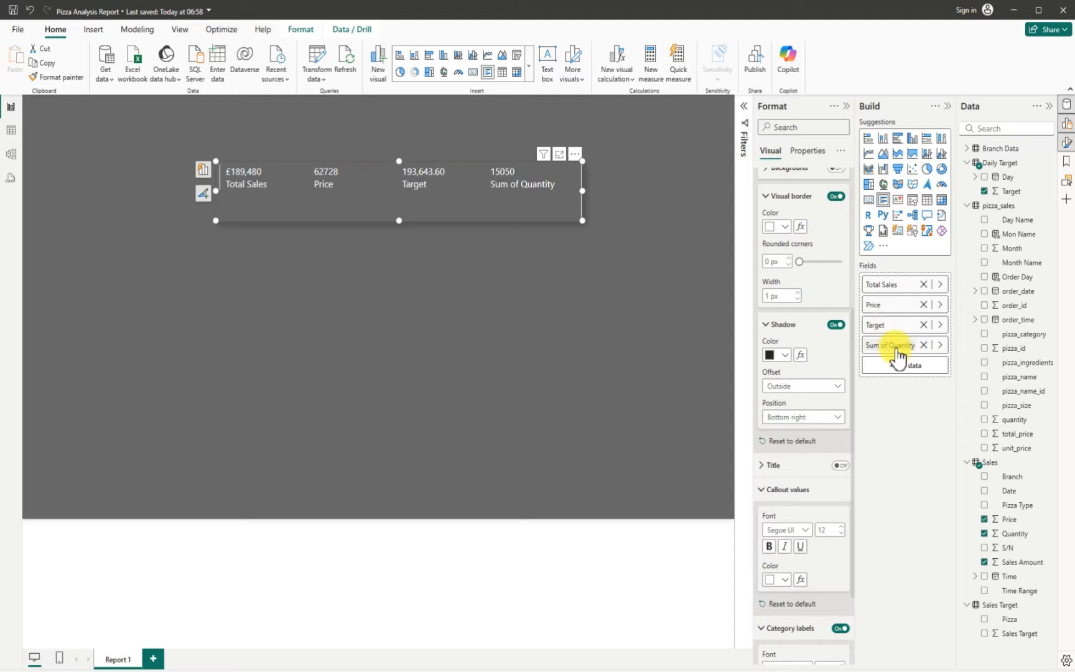
- Rename the Sum of Quantity field to Quantity for this card
right_click(896, 352)
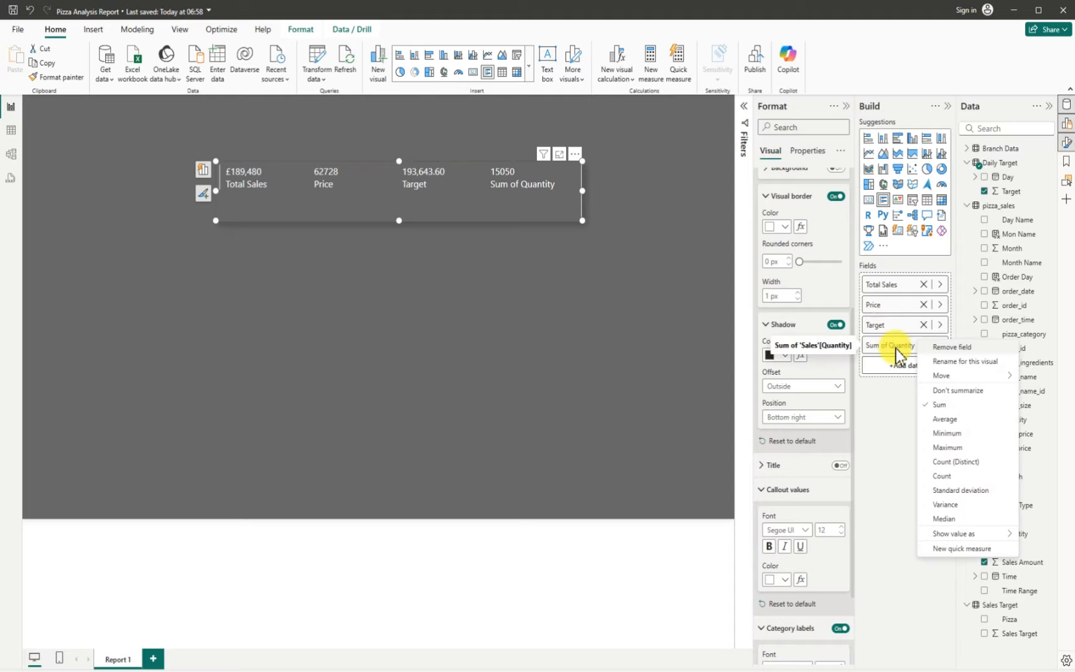
left_click(945, 362)
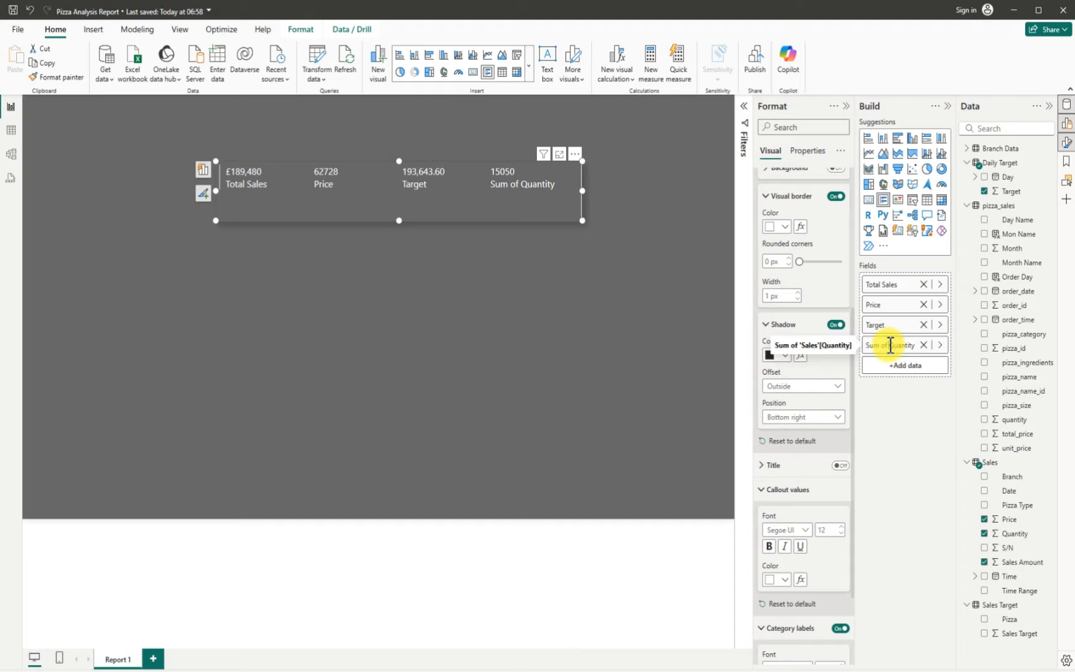
key("BackSpace")
key("BackSpace")
key("BackSpace")
key("BackSpace")
key("BackSpace")
key("BackSpace")
key("BackSpace")
key("Return")
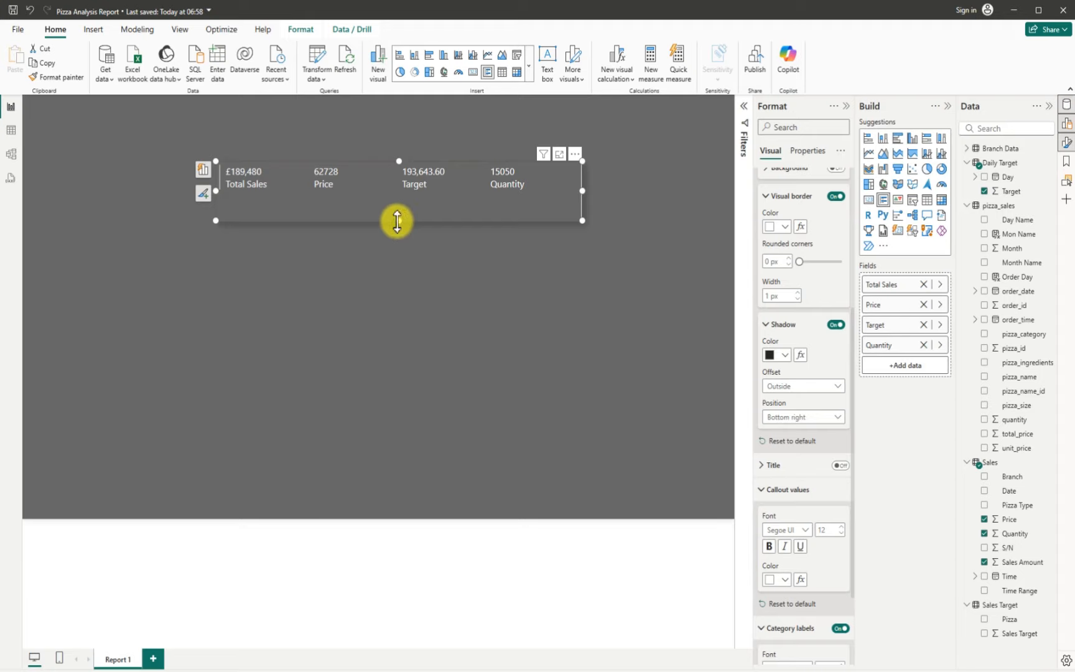
- Reduce the card's height to about 87 and move it to about 301 horizontal and 85 vertical
left_click_drag(399, 220, 399, 212)
left_click(343, 199)
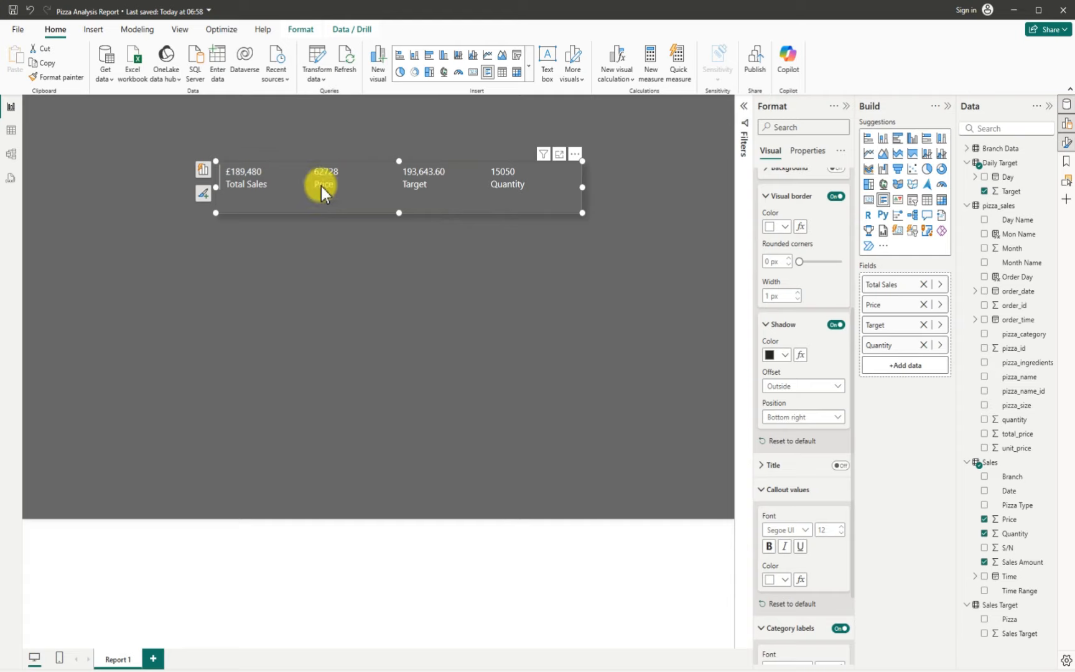
mouse_move(321, 186)
left_mouse_down()
mouse_move(322, 171)
mouse_move(312, 173)
mouse_move(319, 179)
left_mouse_up()
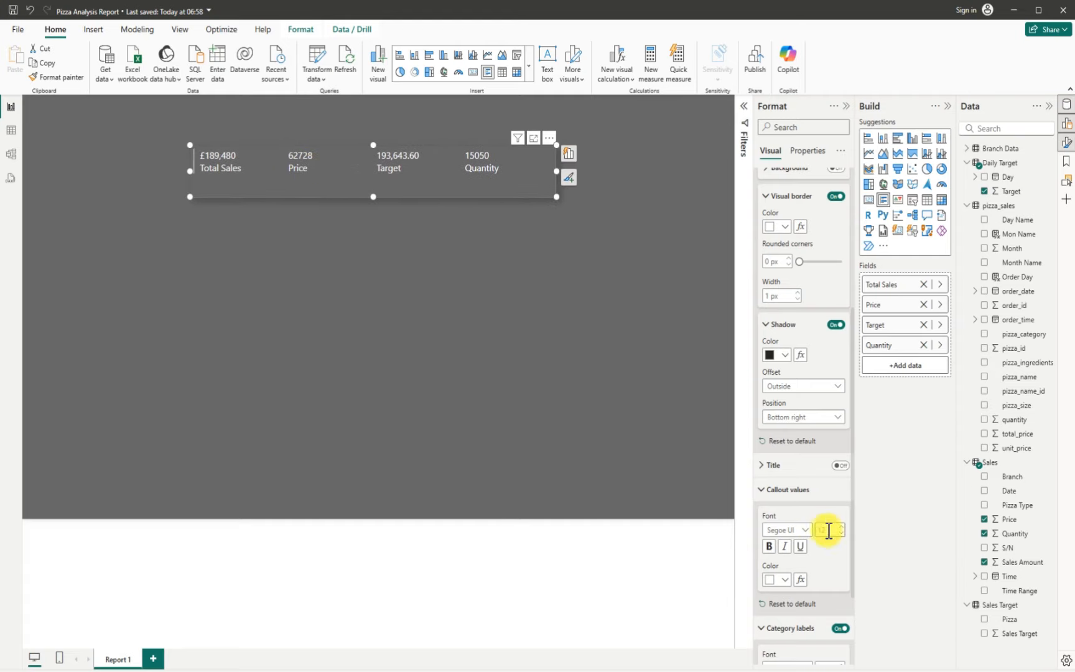
- Try borders on all sides of the cards, keeping only top and bottom, and try 11 px padding before restoring 20 px
scroll(833, 560, "down", 2)
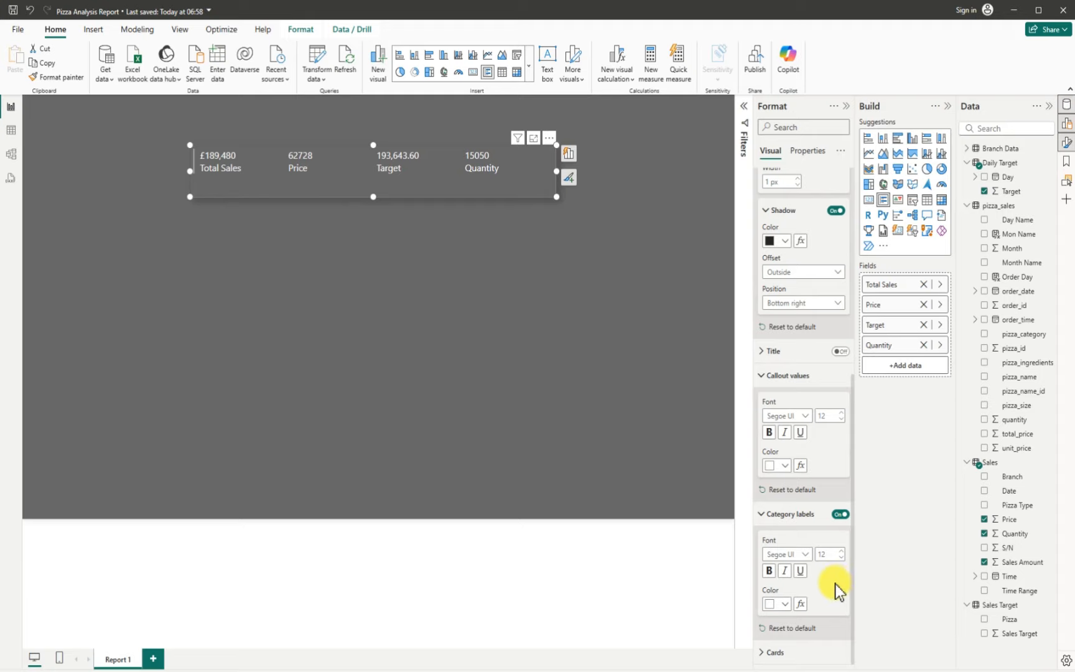
left_click(771, 653)
scroll(802, 643, "down", 4)
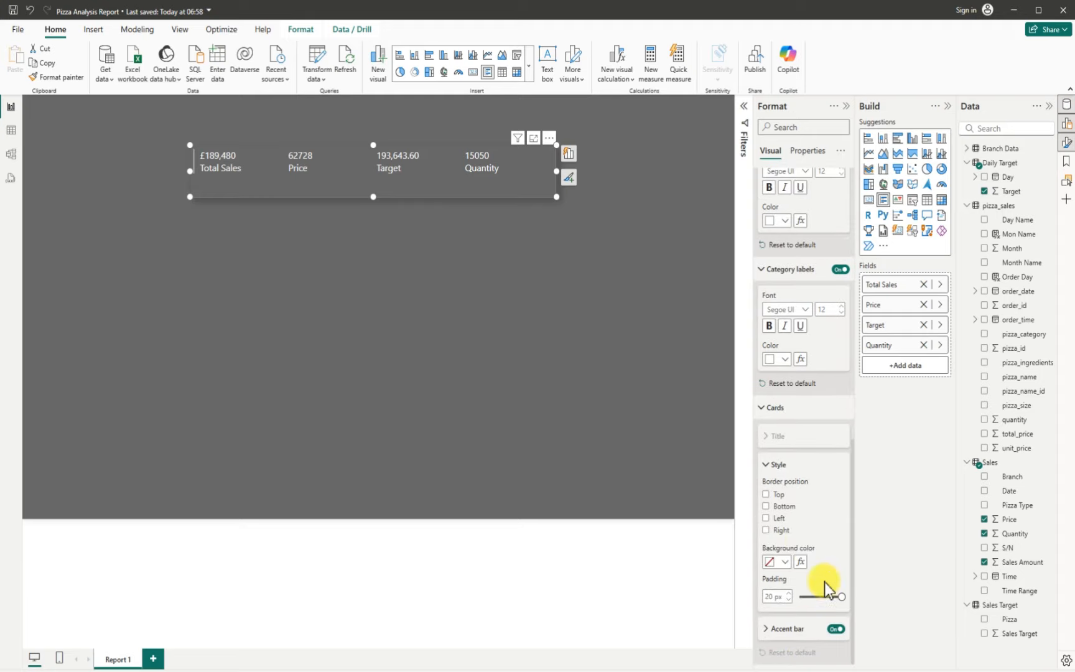
left_click(767, 494)
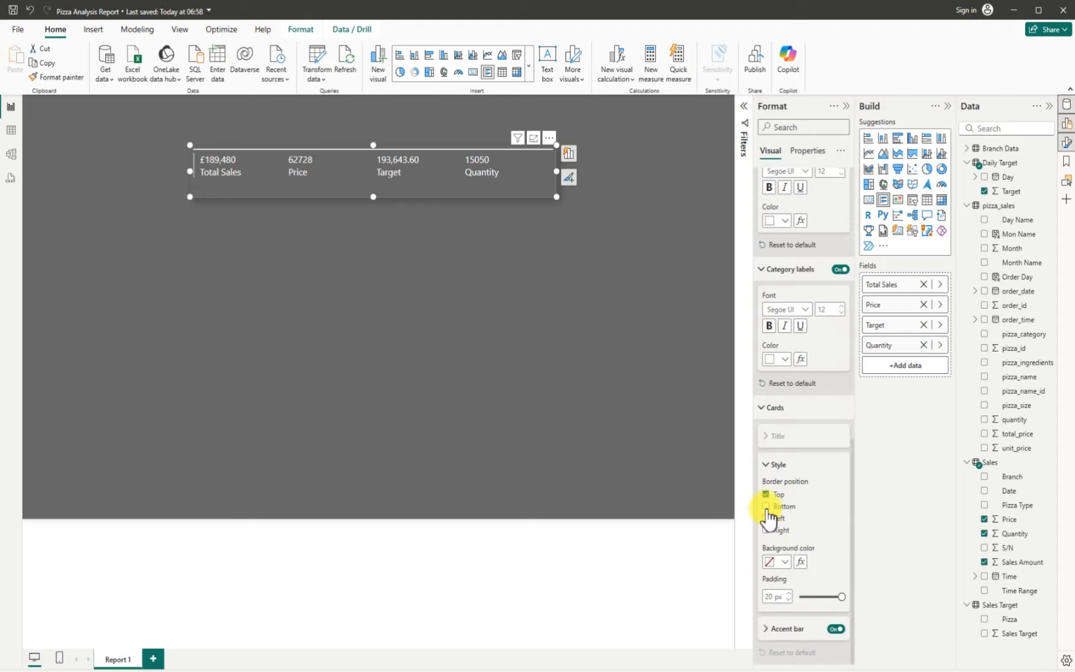
left_click(766, 507)
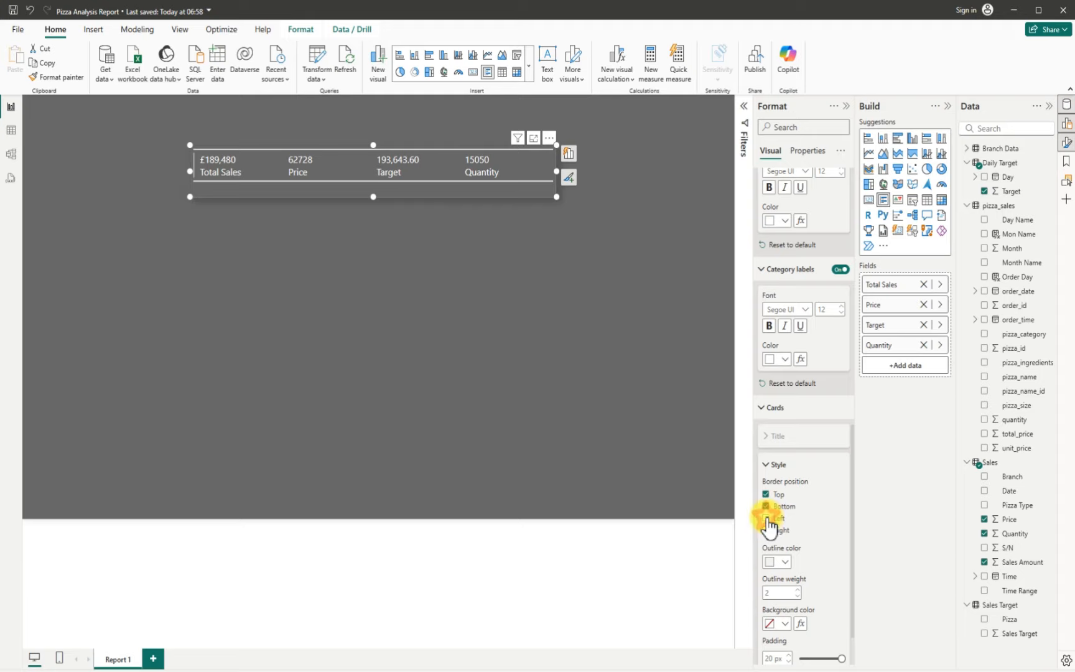
left_click(766, 519)
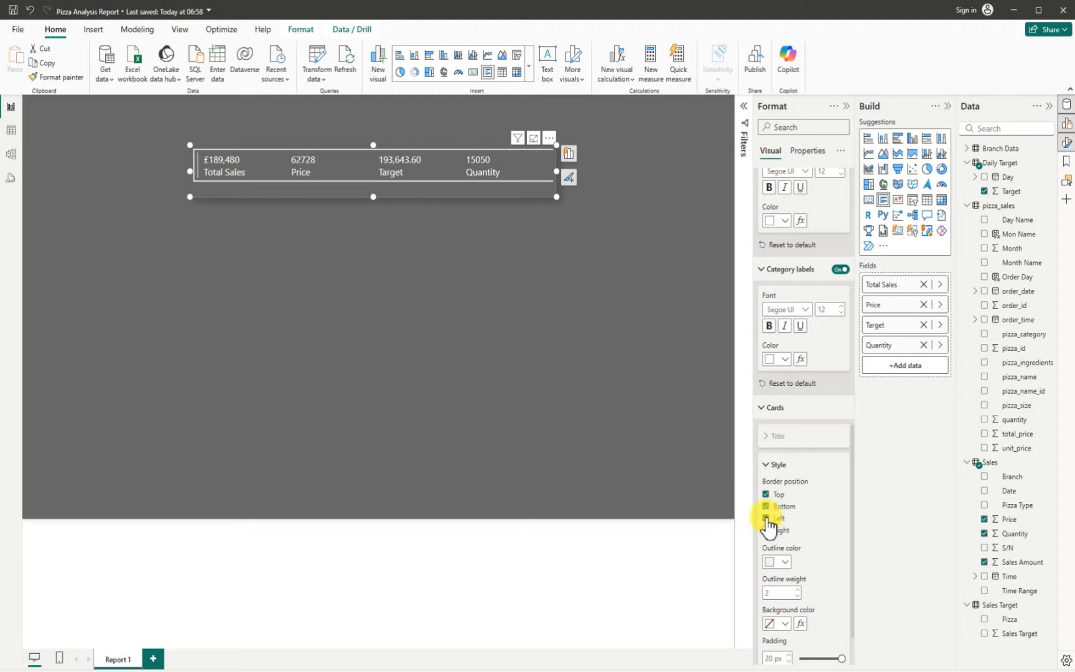
left_click(766, 519)
left_click(766, 529)
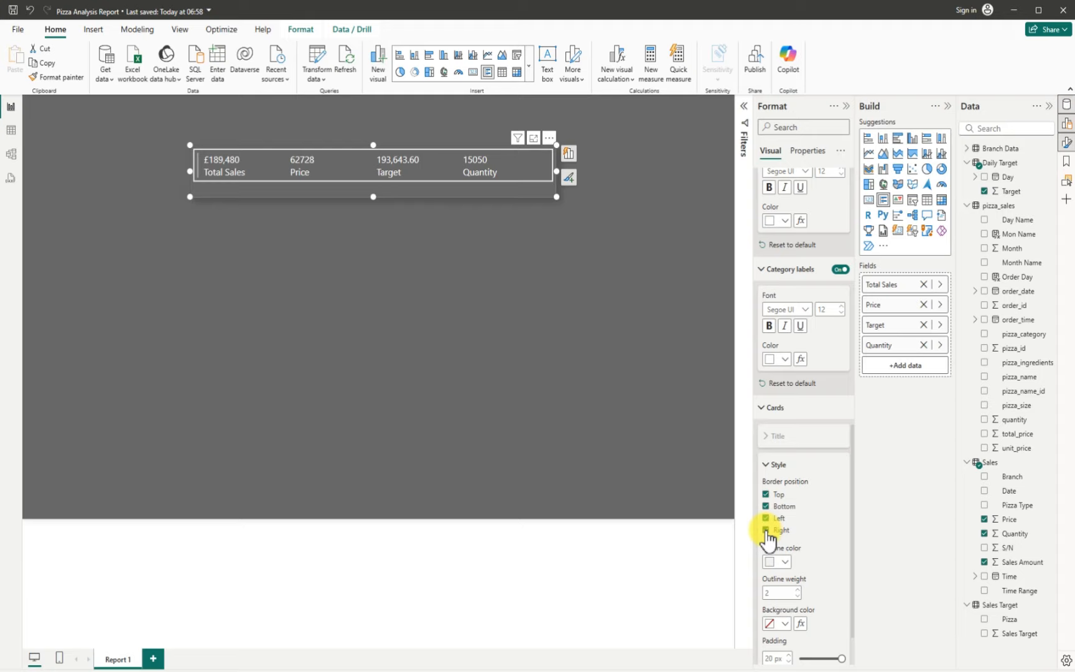
left_click(767, 530)
left_click(766, 519)
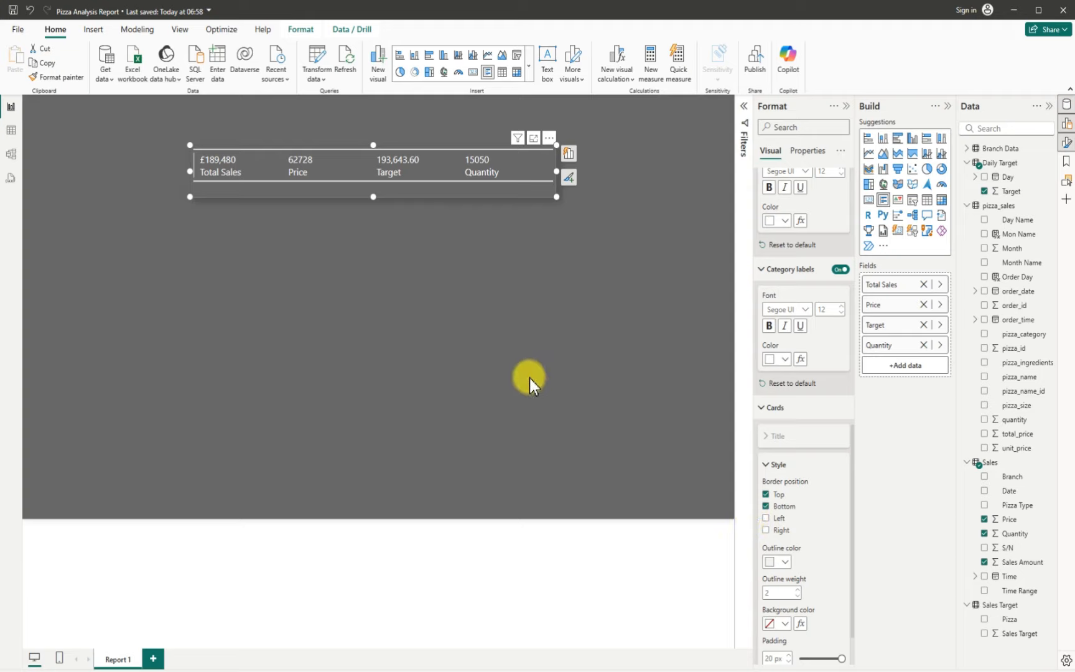
left_click_drag(839, 658, 822, 657)
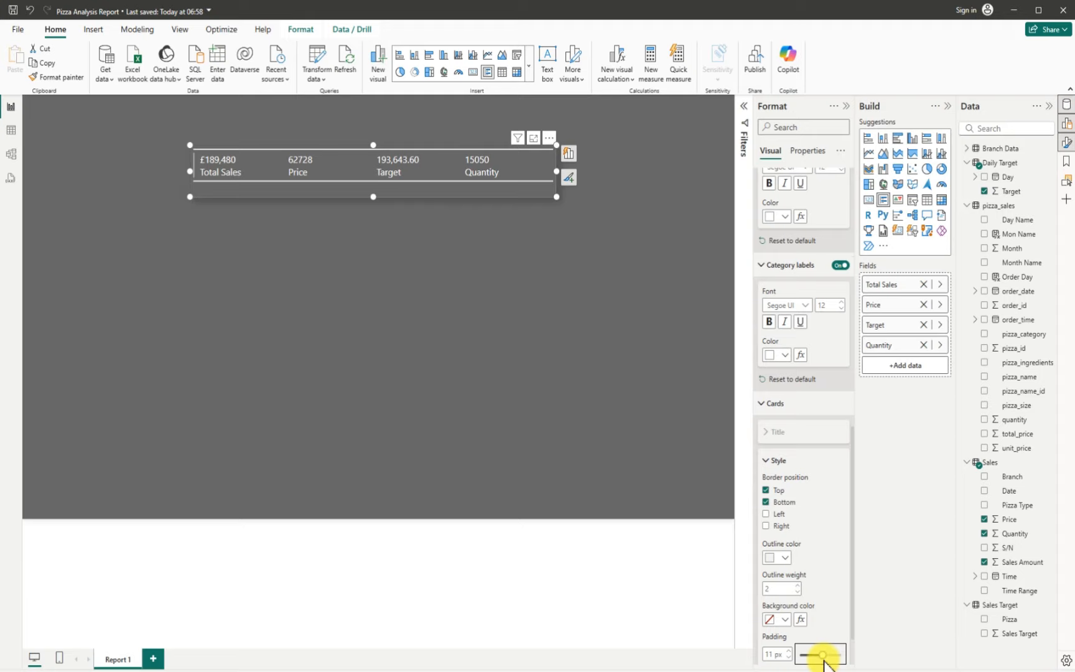
left_click_drag(823, 654, 843, 655)
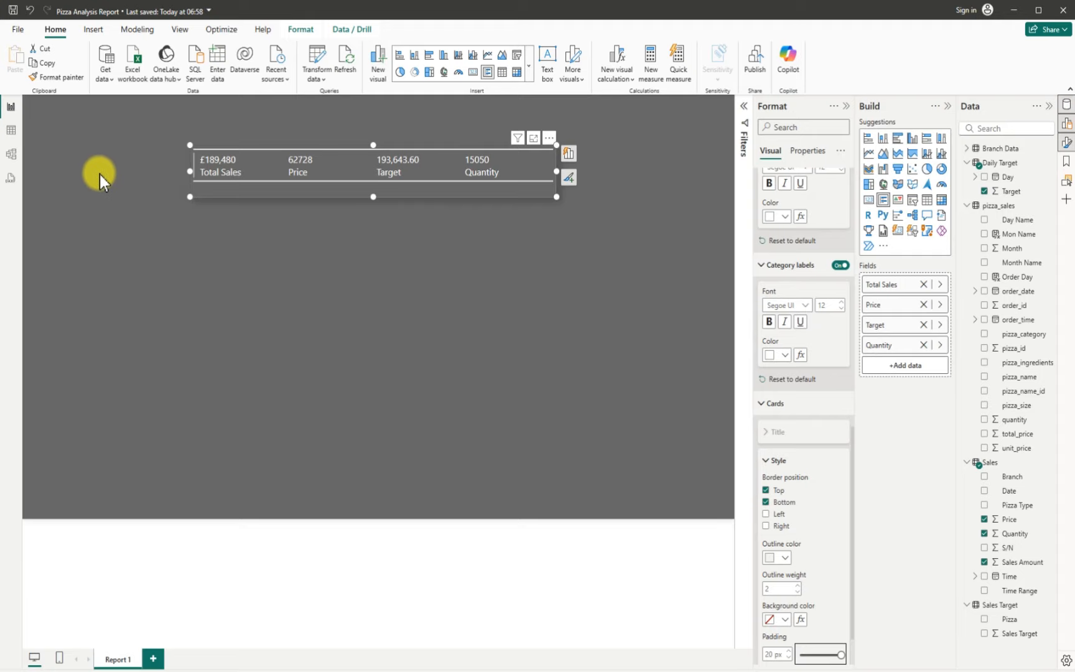
- Format the Sales Amount column of the Sales table as dollar currency in the table view
left_click(13, 138)
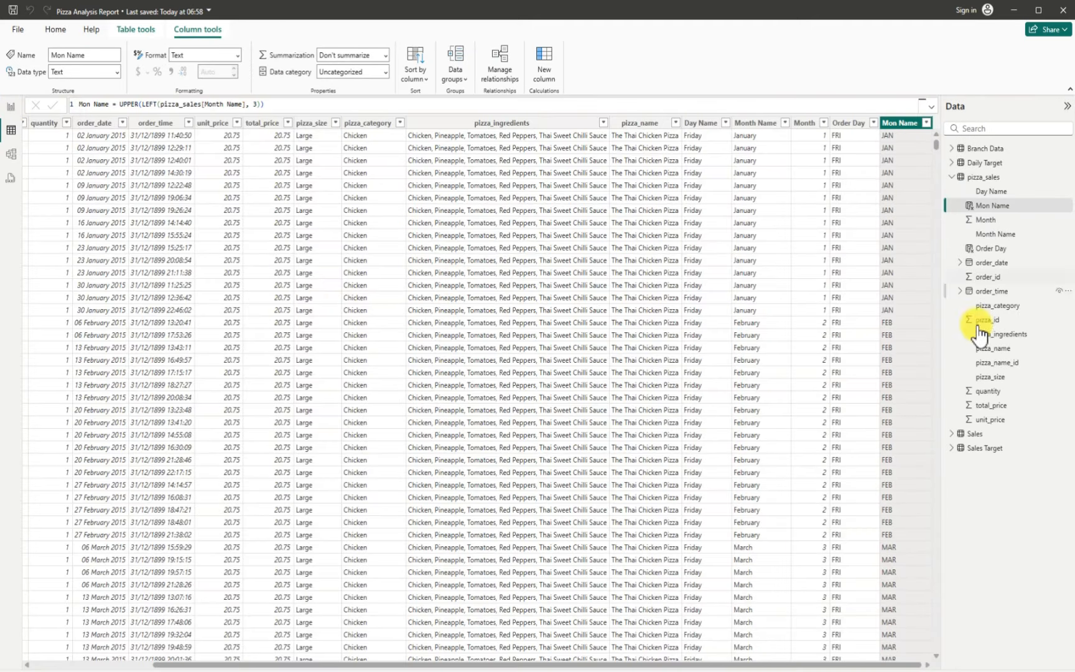
left_click(973, 434)
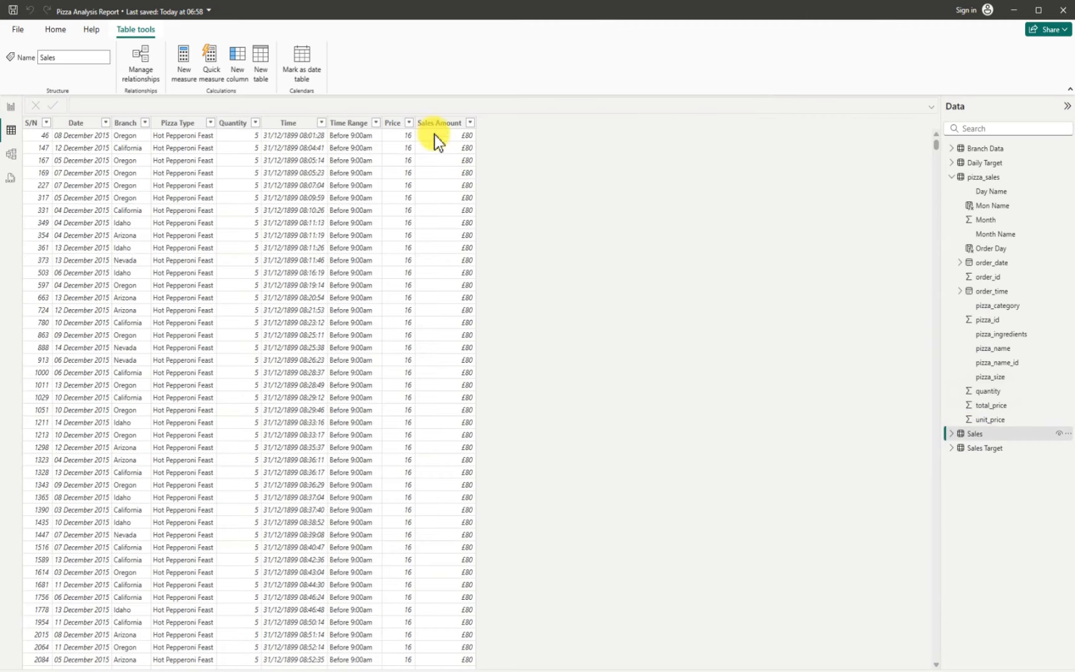
left_click(431, 127)
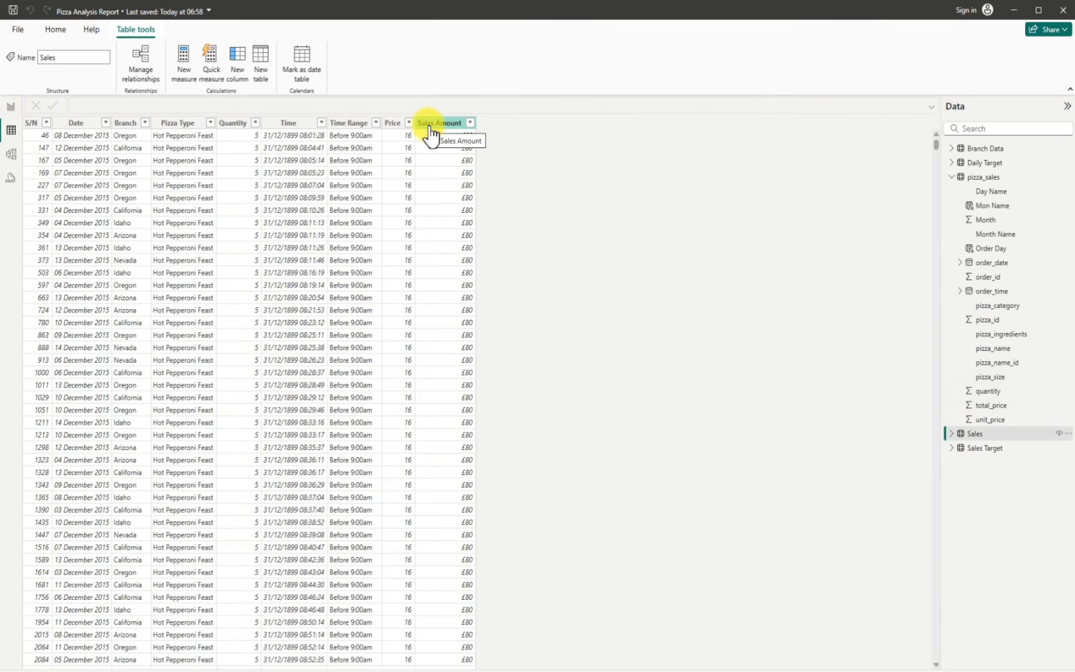
left_click(431, 127)
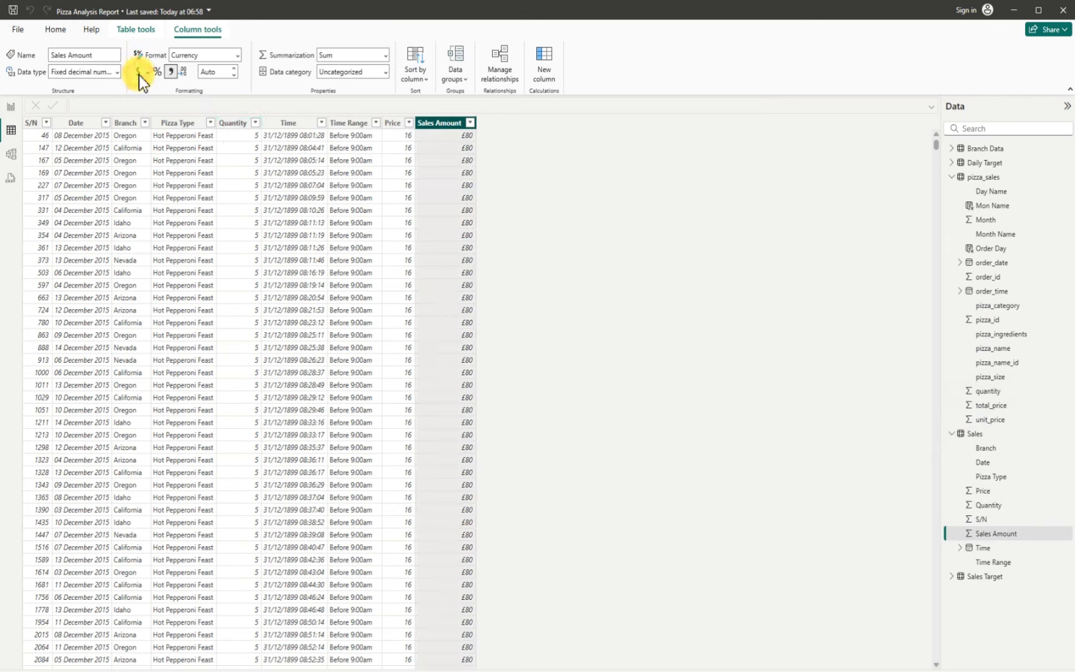
left_click(139, 74)
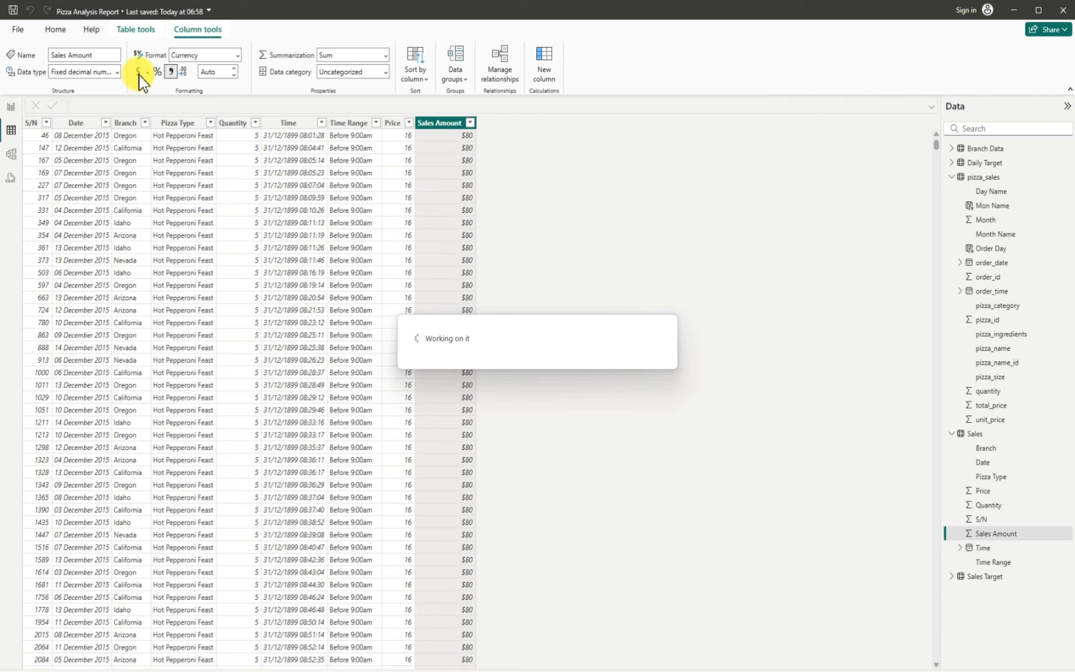
- Format the Price column of the Sales table as dollar currency and return to the report view
left_click(393, 123)
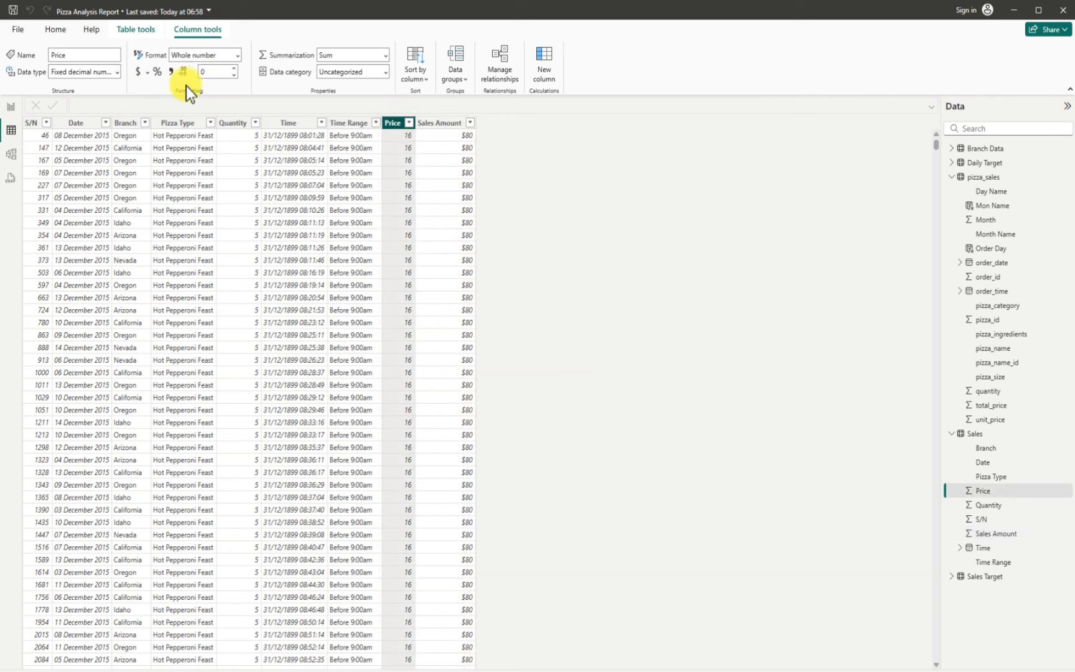
left_click(140, 73)
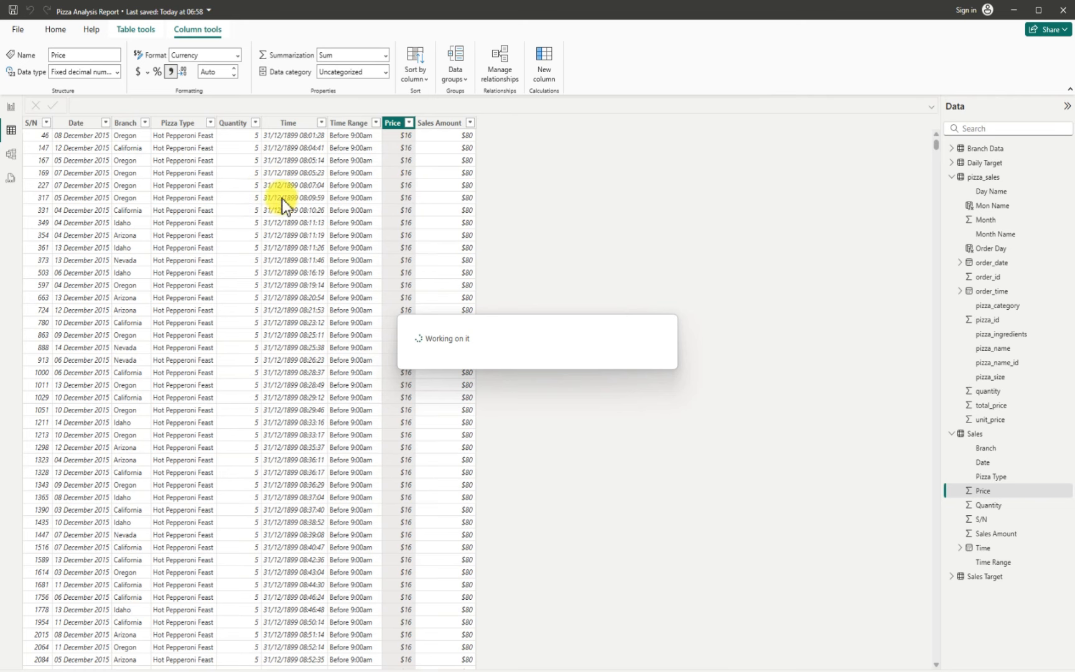
left_click(11, 110)
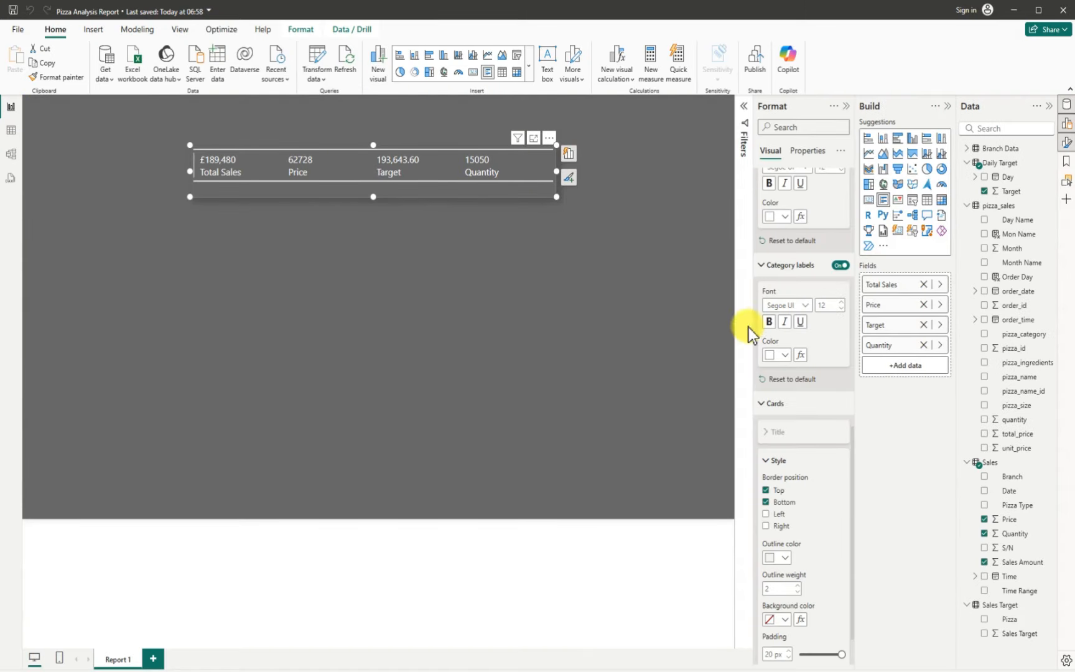
- Try summarizing the card's Quantity field by Count (Distinct) and postpone the device restart
right_click(883, 351)
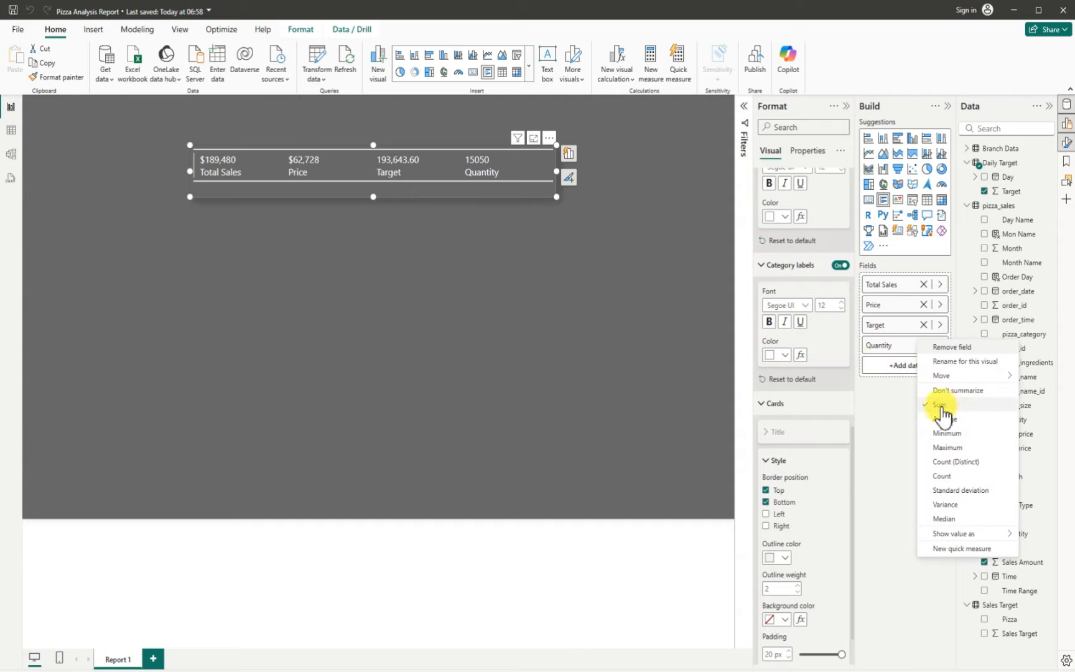
left_click(954, 463)
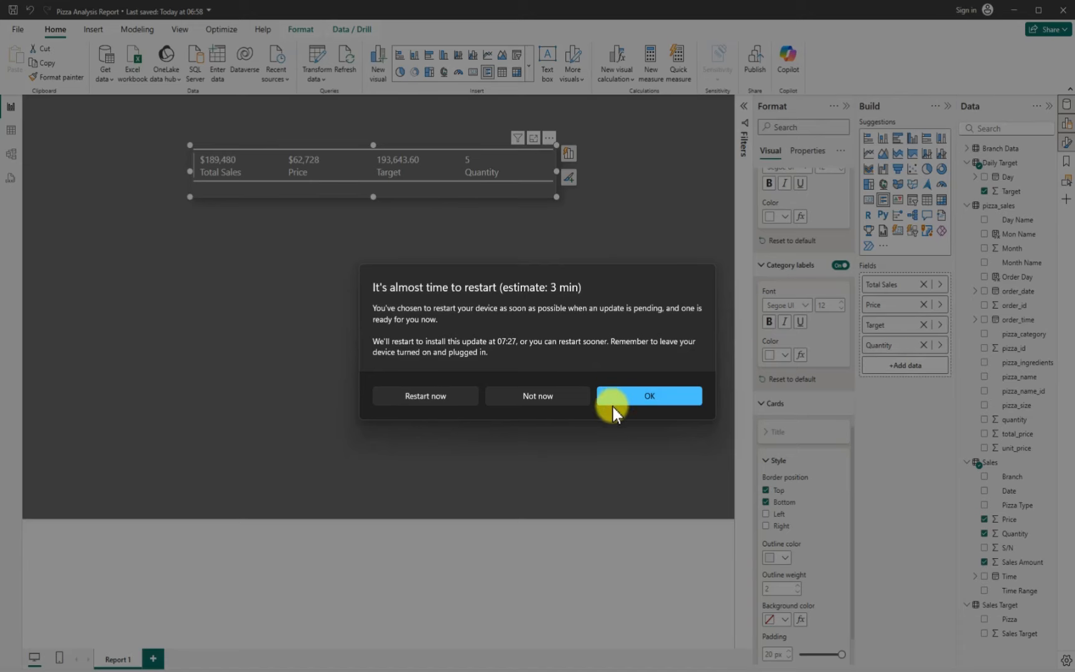
left_click(538, 397)
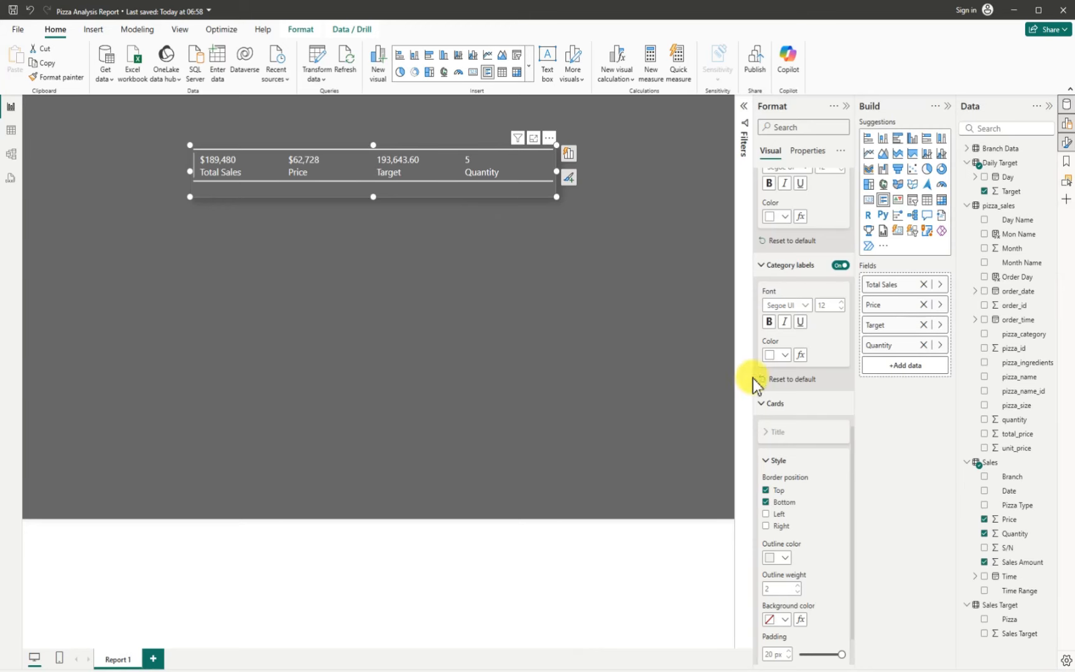
- Set the card's Quantity field to be summarized by Count
right_click(887, 350)
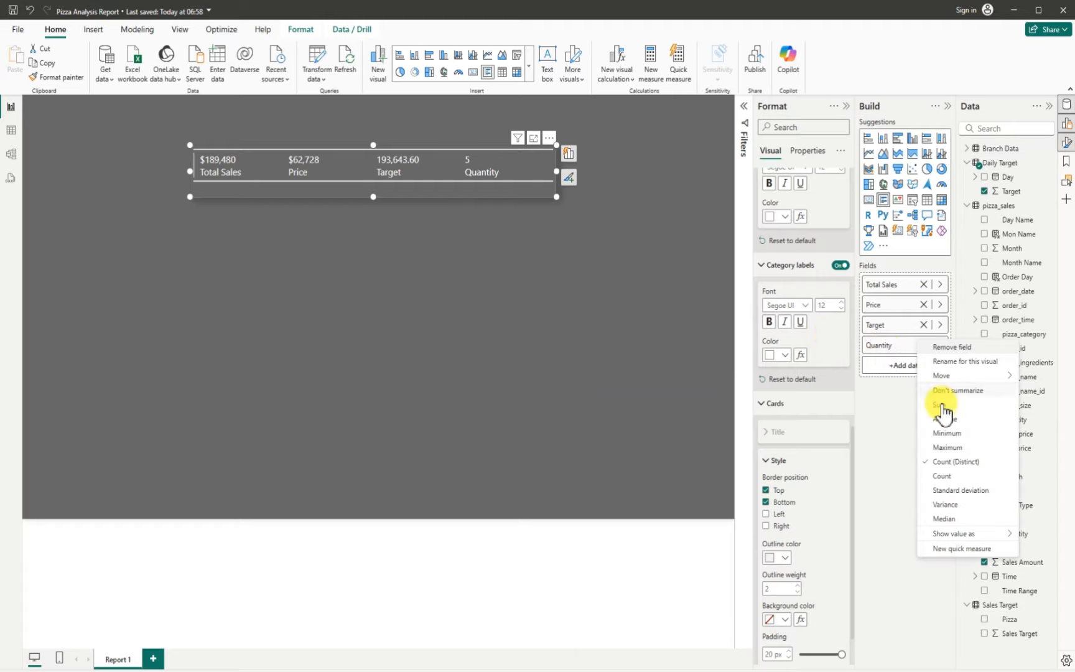
left_click(951, 476)
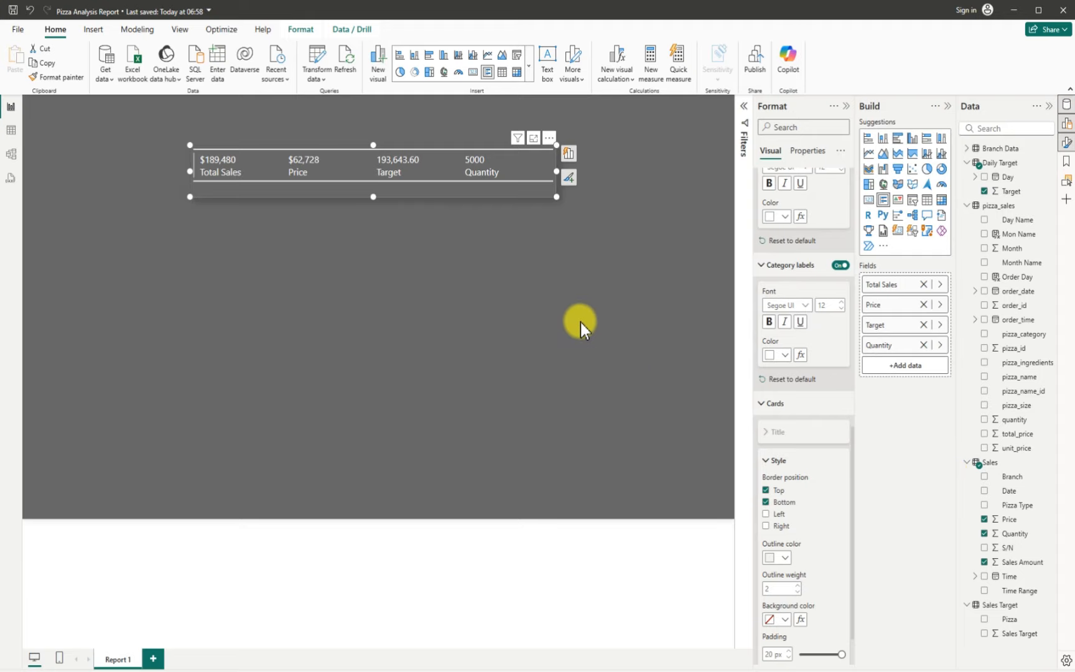
left_click(515, 238)
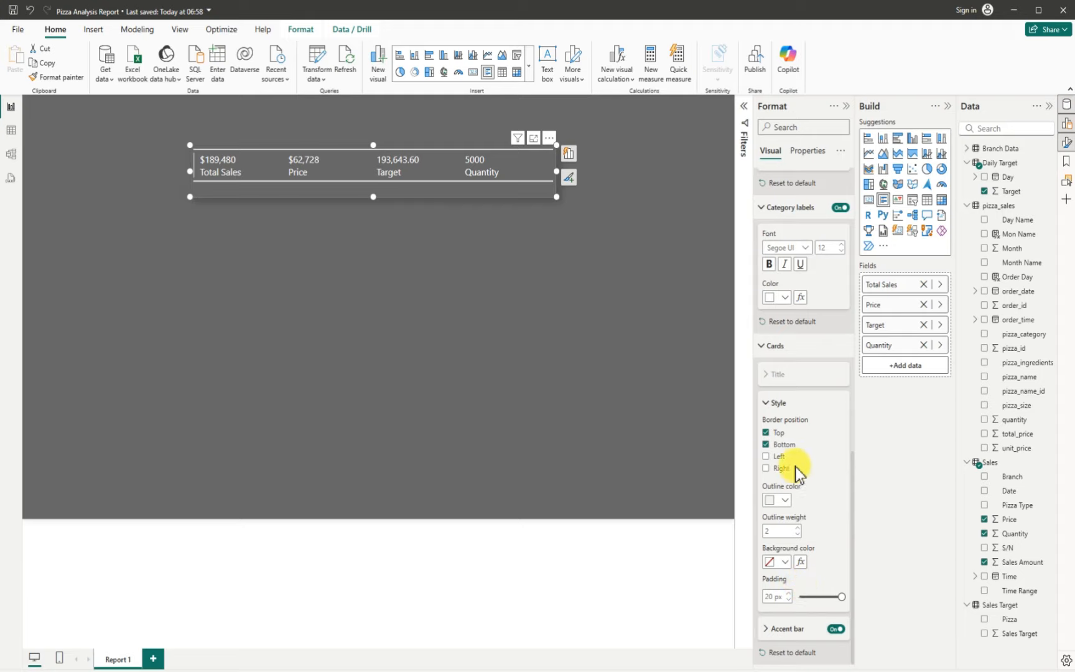
- Remove the top and bottom borders from the cards and deselect the visual
left_click(765, 433)
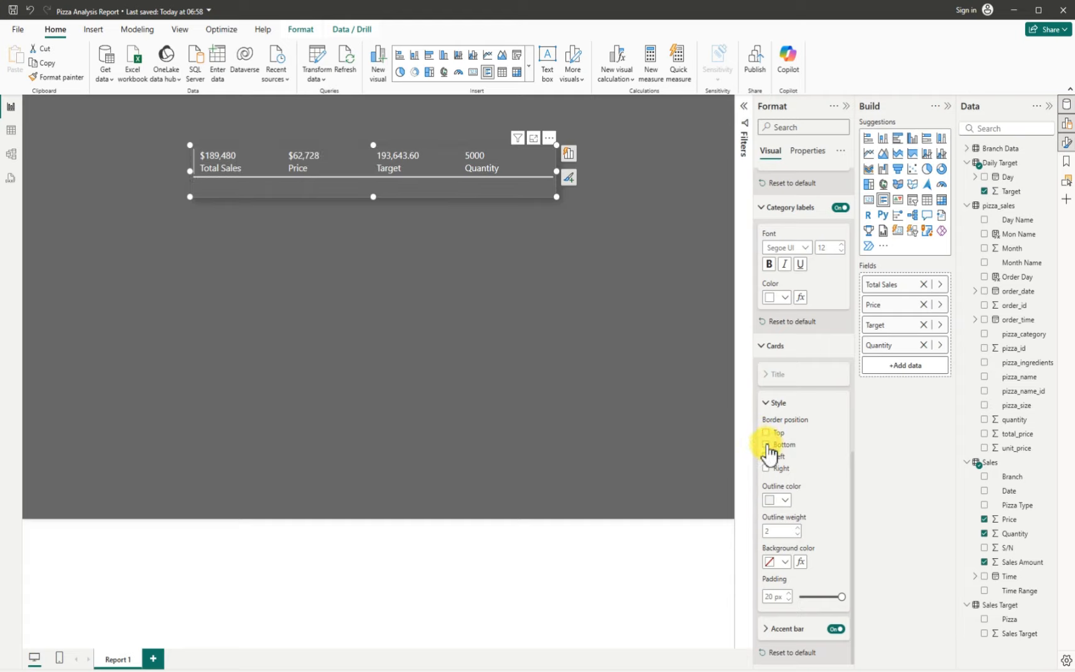
left_click(765, 444)
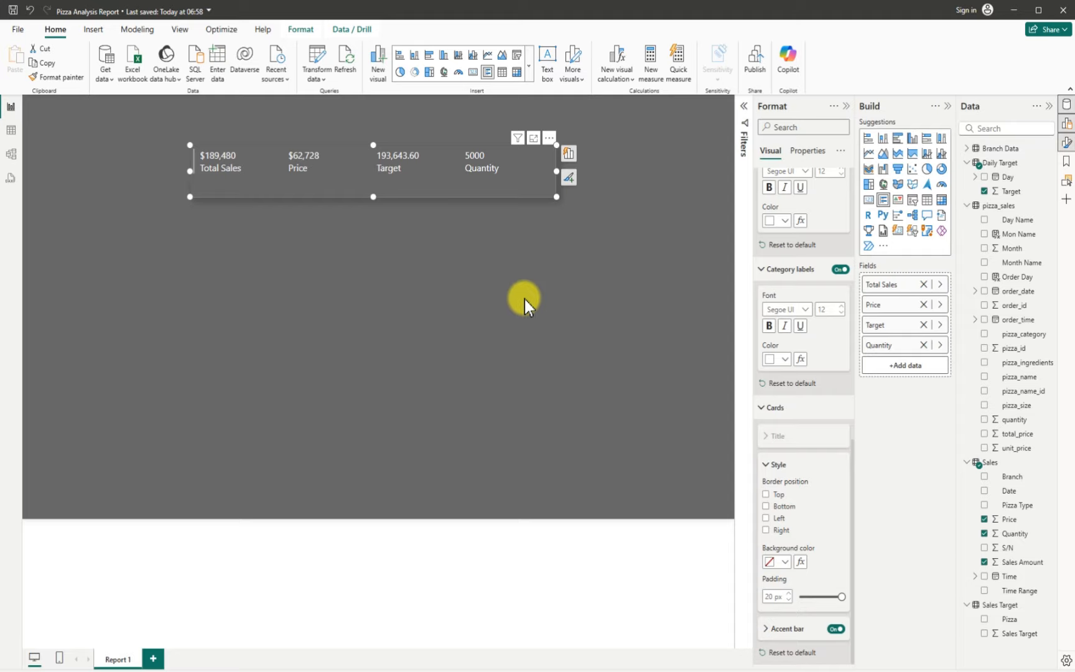
left_click(499, 288)
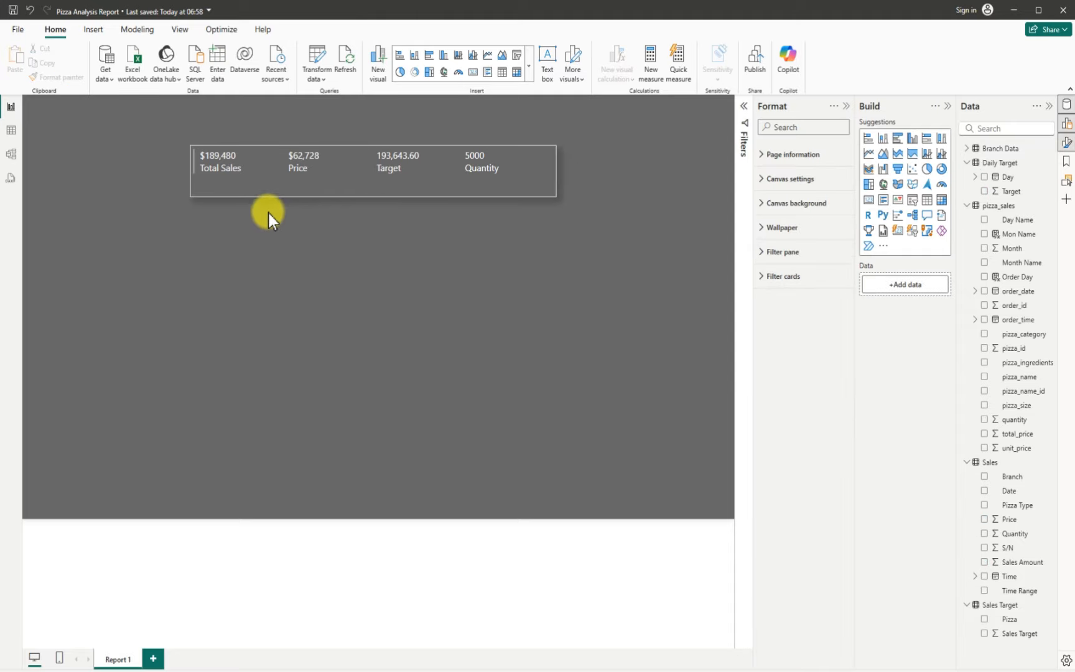
- Turn off the accent bar in the multi-row card's Cards settings
left_click(193, 176)
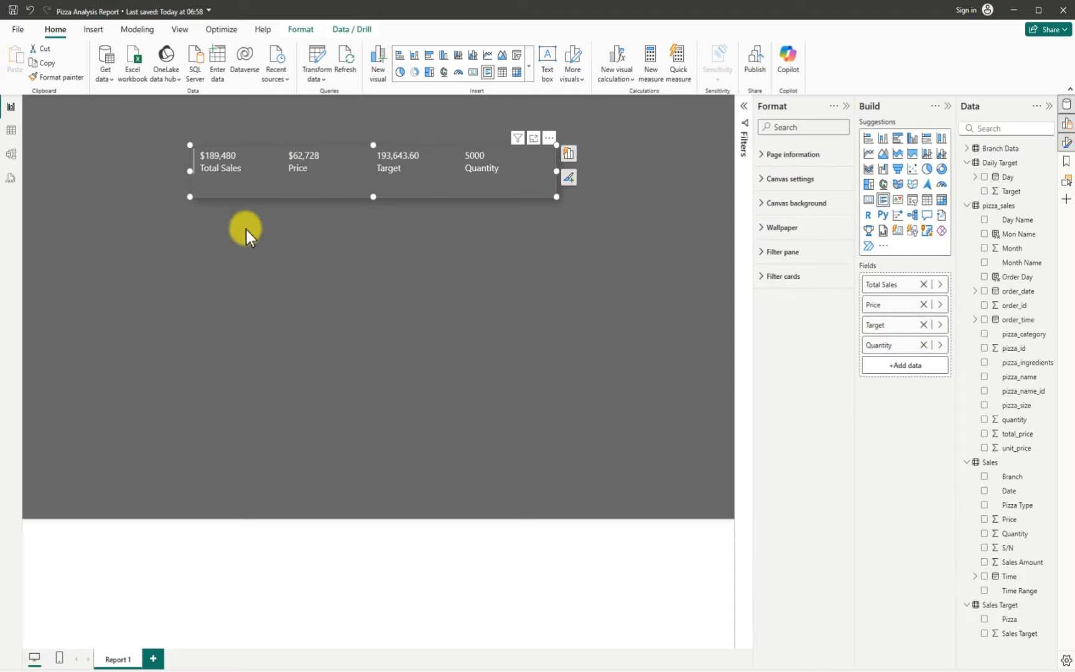
scroll(803, 553, "down", 10)
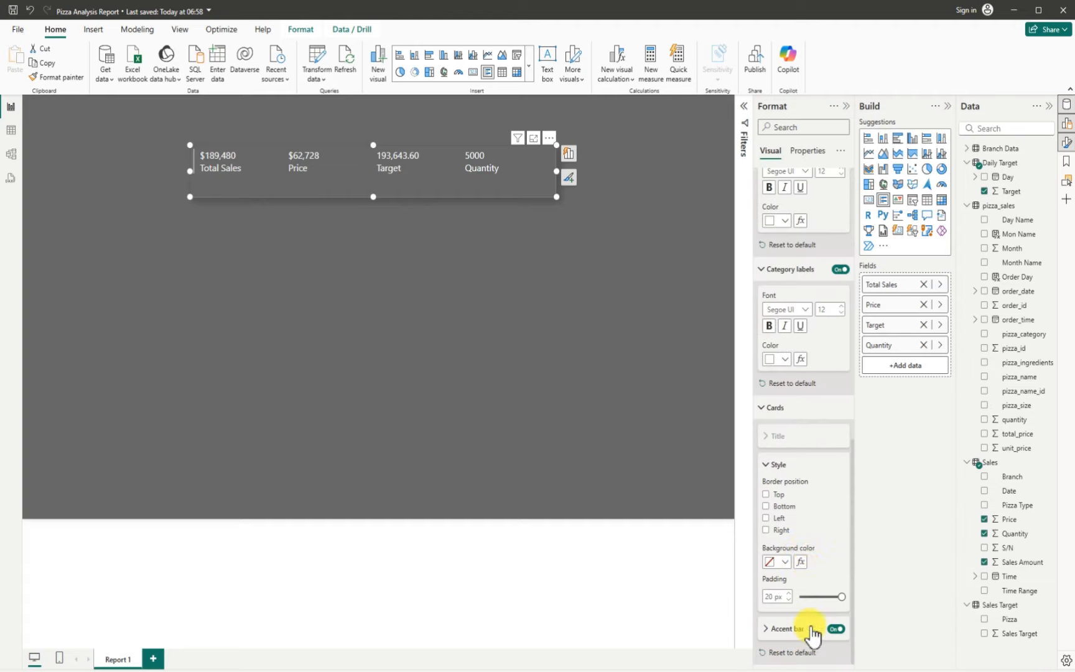
left_click(833, 629)
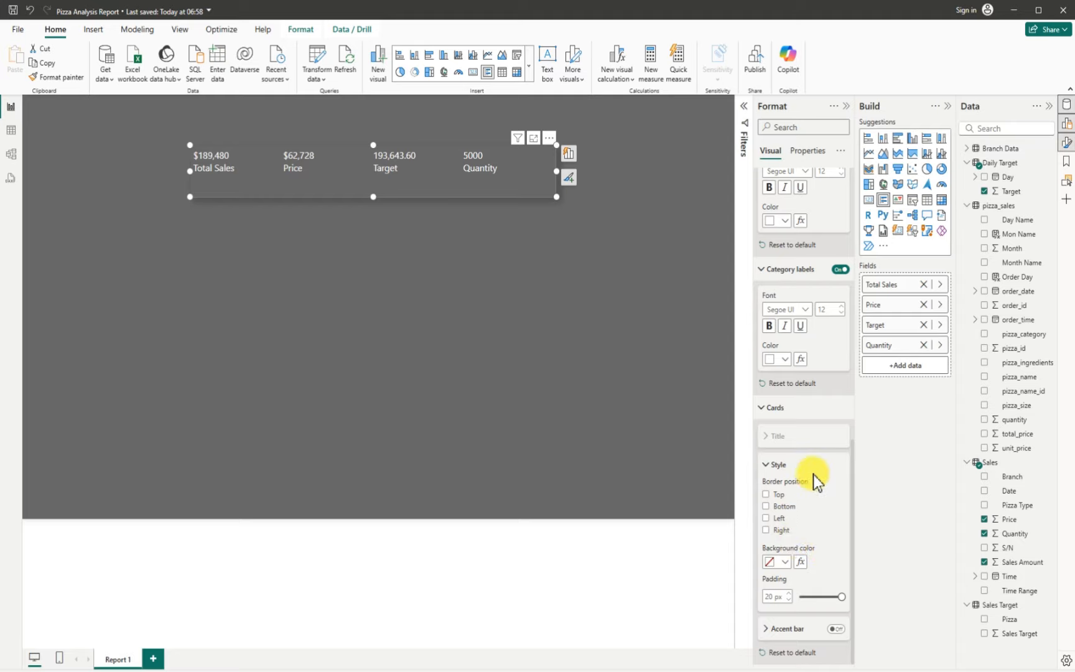
scroll(813, 474, "up", 5)
scroll(813, 473, "up", 3)
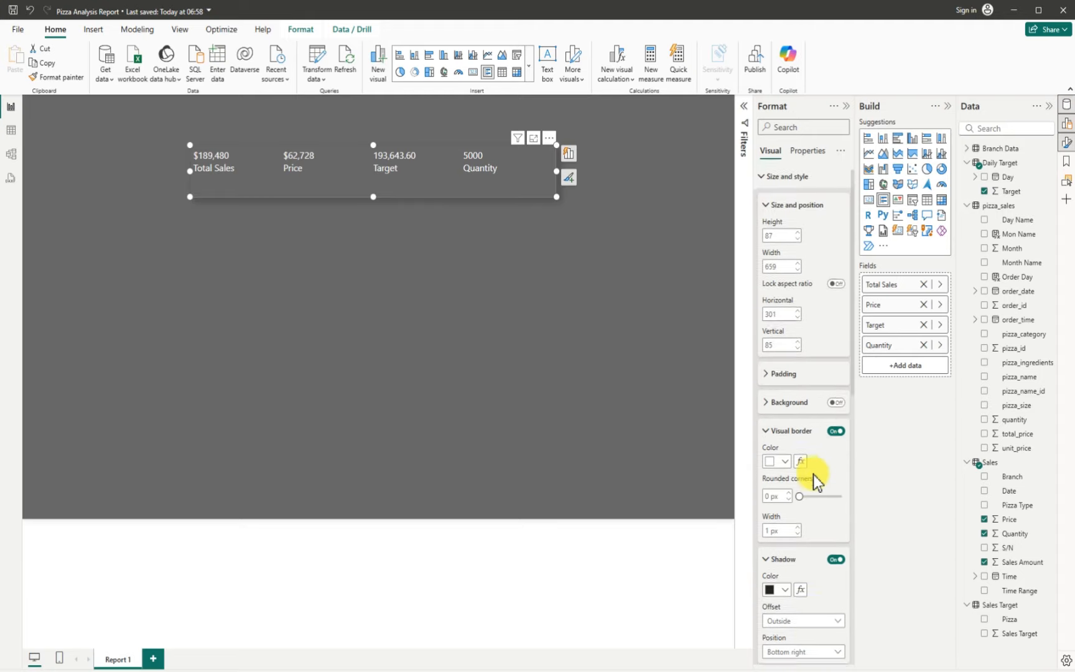
- Move the multi-row KPI card slightly to the left along the upper part of the page and deselect it
left_click(487, 256)
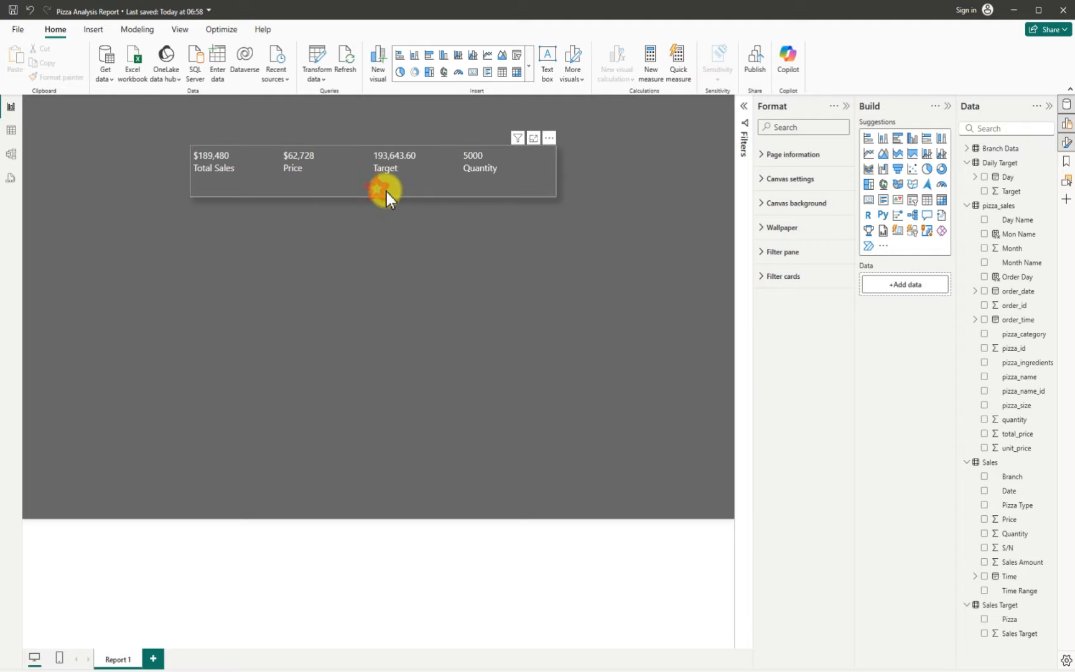
left_click_drag(386, 192, 364, 197)
left_click(383, 296)
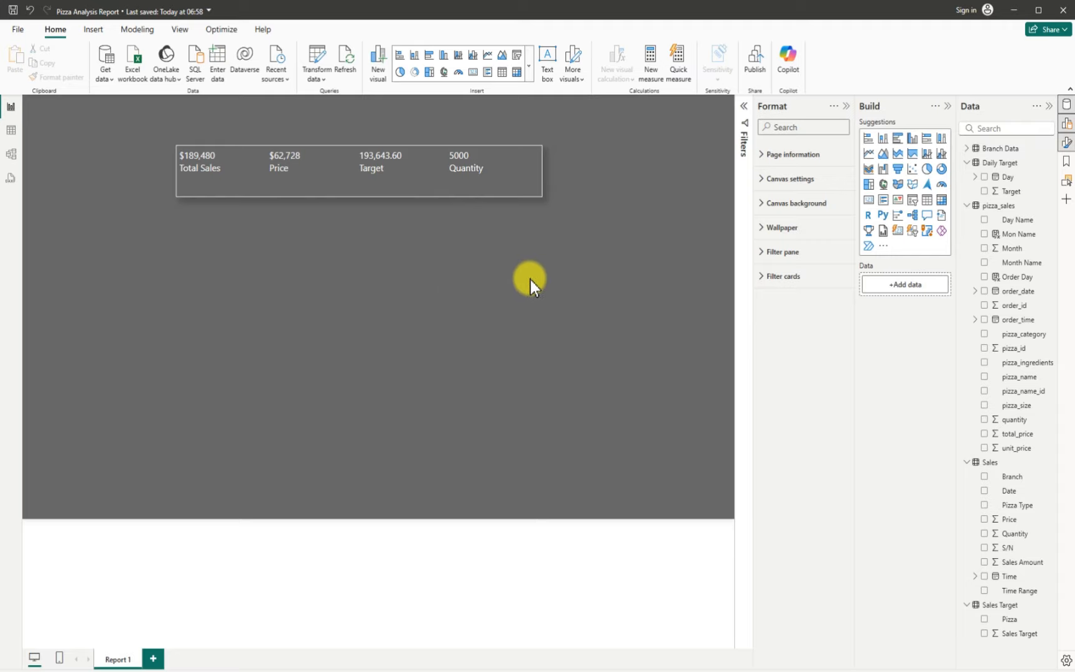
- Insert a shape map below the KPI card near the page's left edge, sized 227 high by 260 wide
left_click(912, 185)
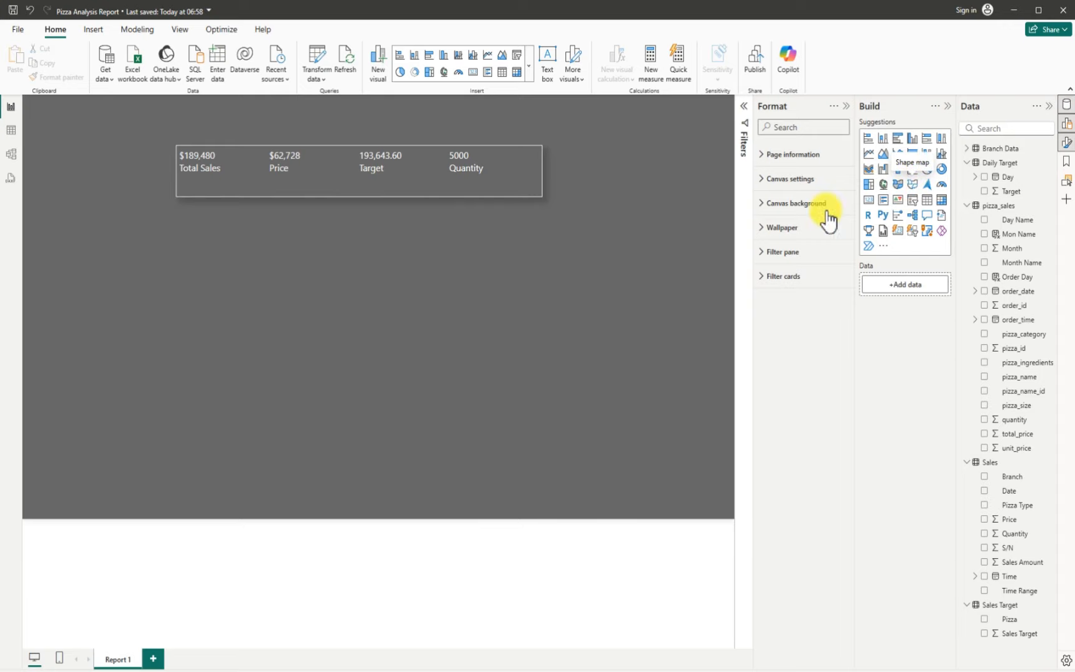
left_click_drag(240, 327, 197, 283)
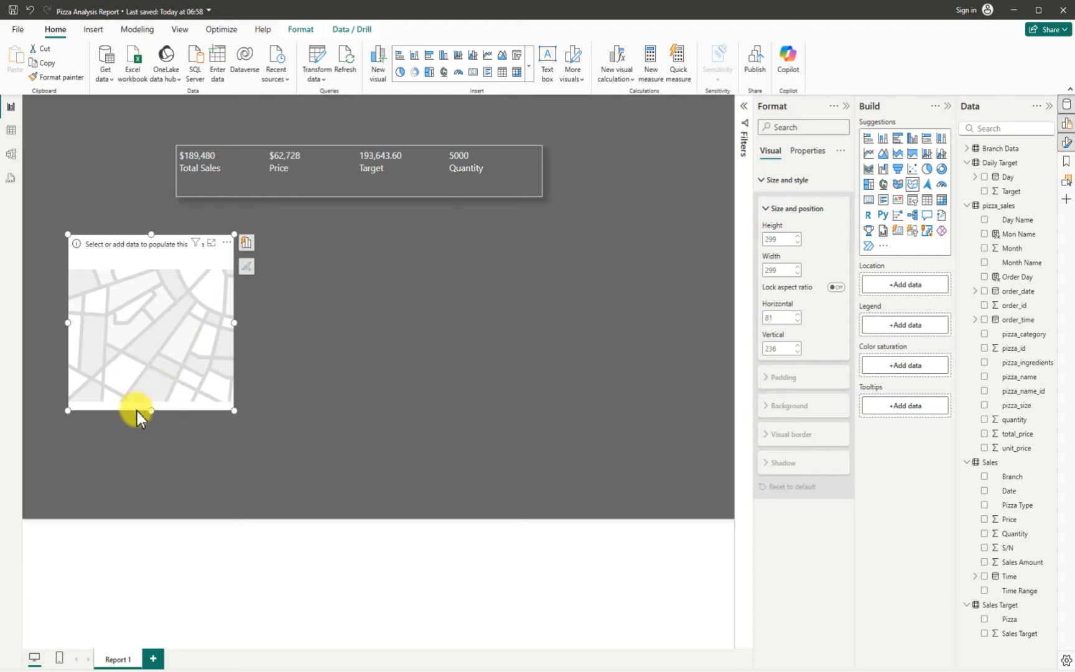
left_click_drag(152, 412, 154, 368)
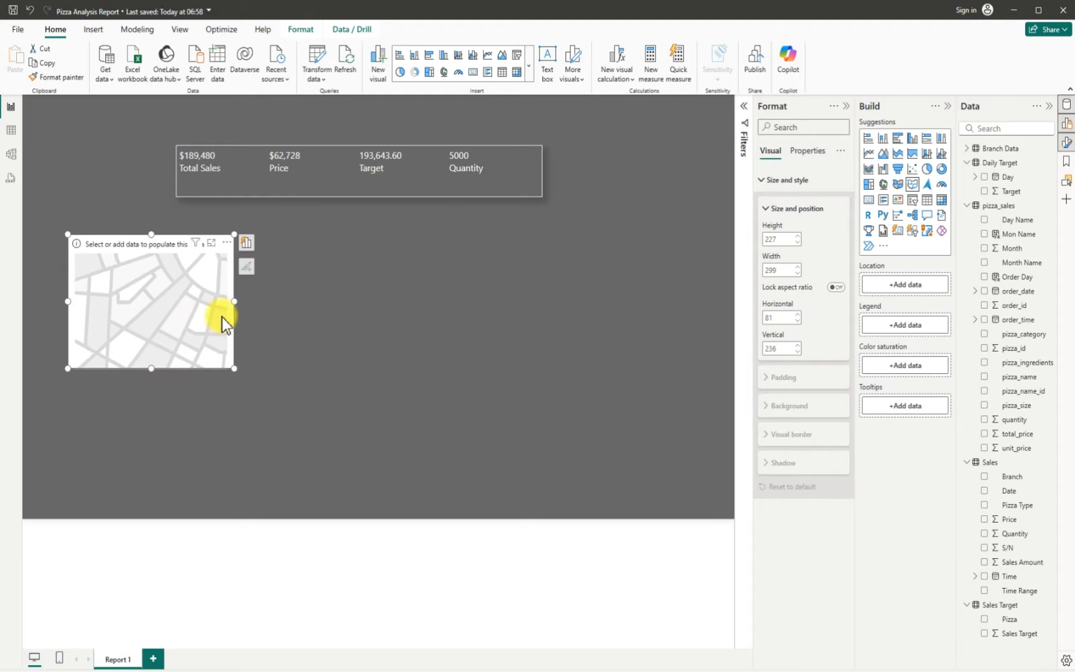
left_click_drag(235, 302, 212, 300)
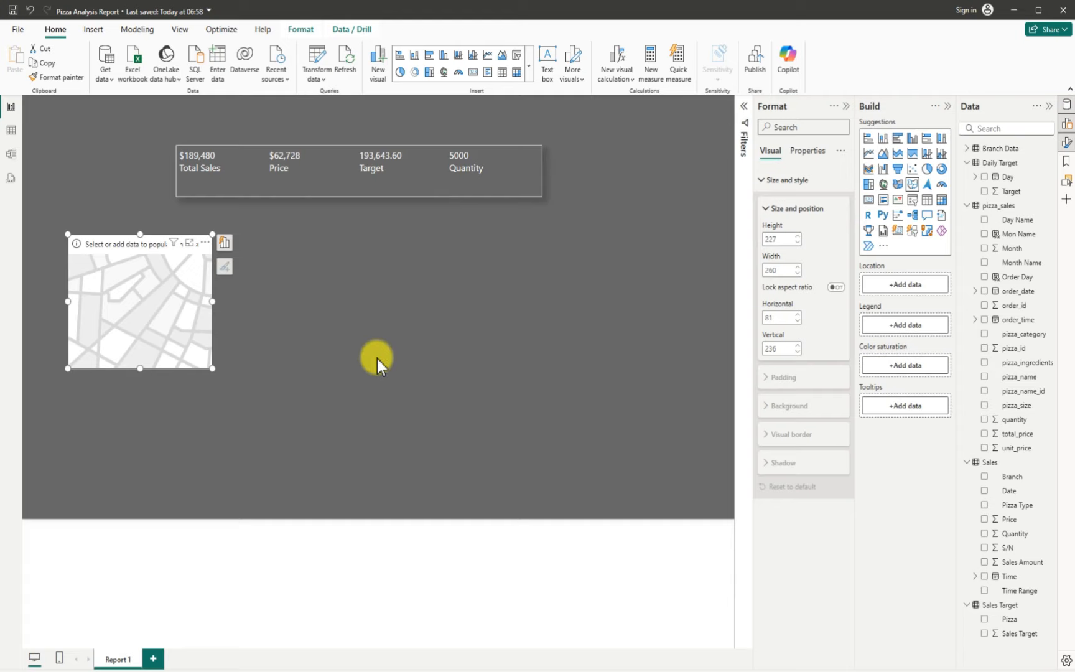
- Collapse the Daily Target and pizza_sales tables, and add Branch from Branch Data to the shape map's legend
left_click(967, 163)
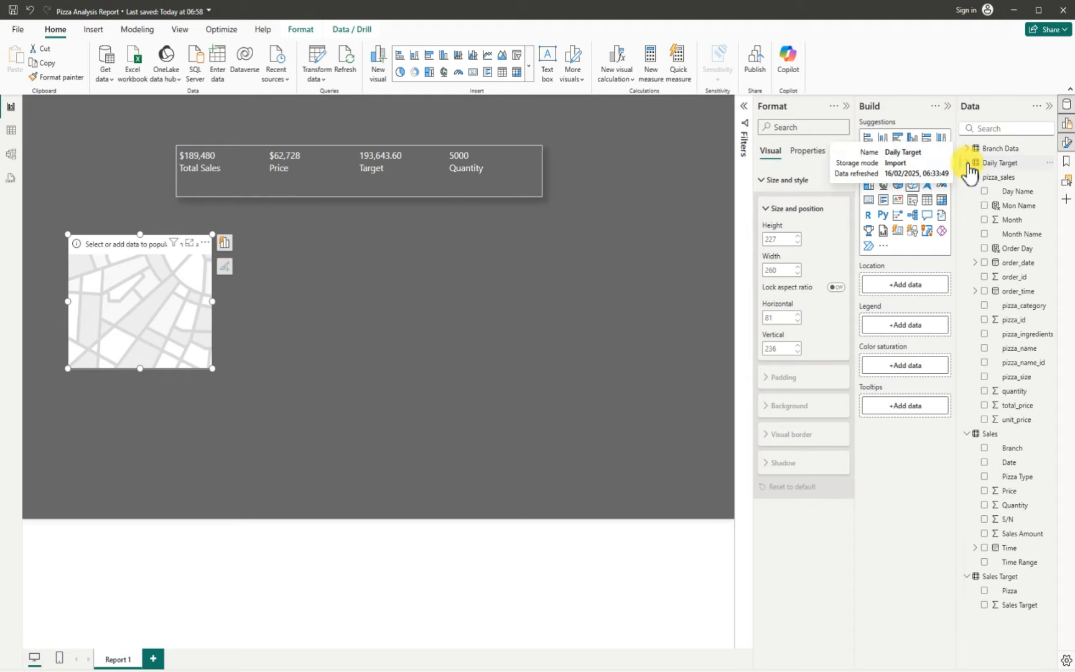
left_click(967, 178)
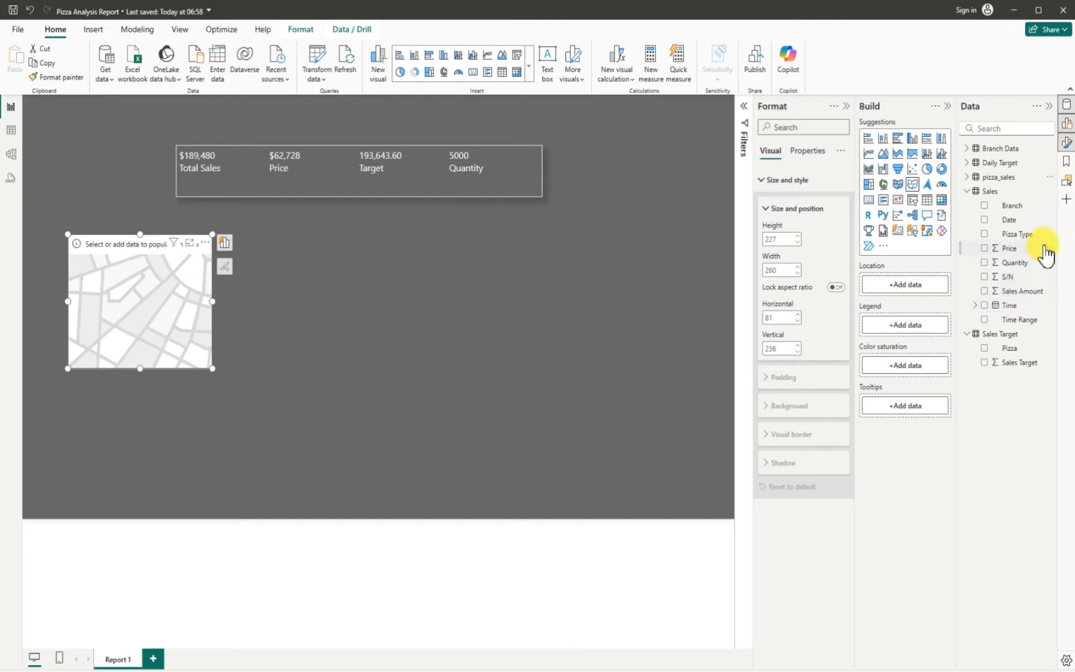
left_click(967, 149)
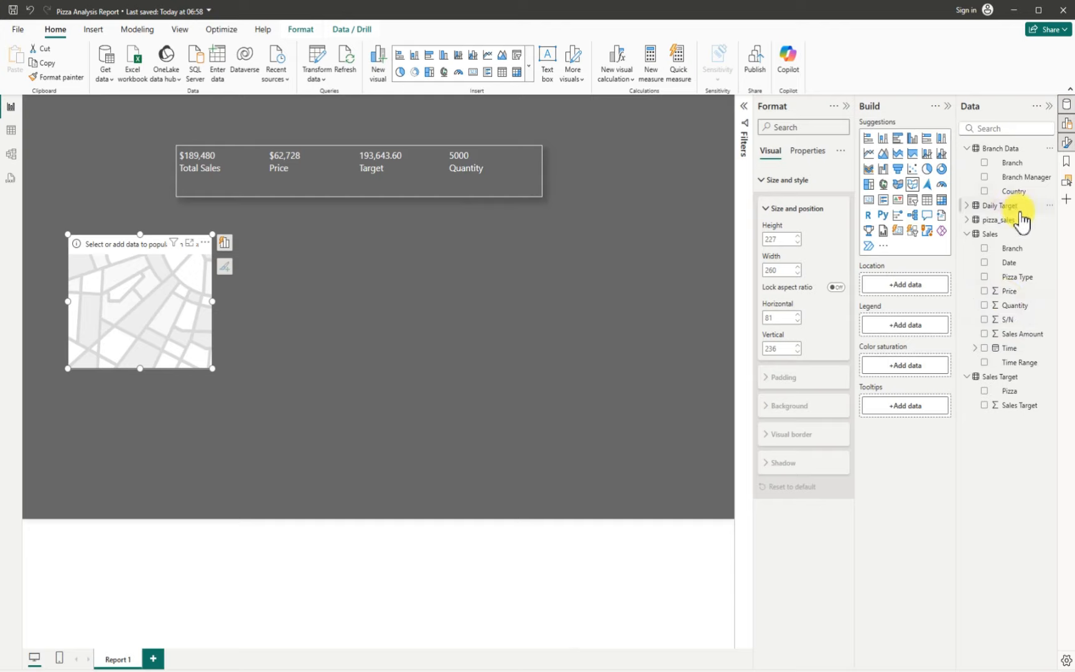
left_click(984, 163)
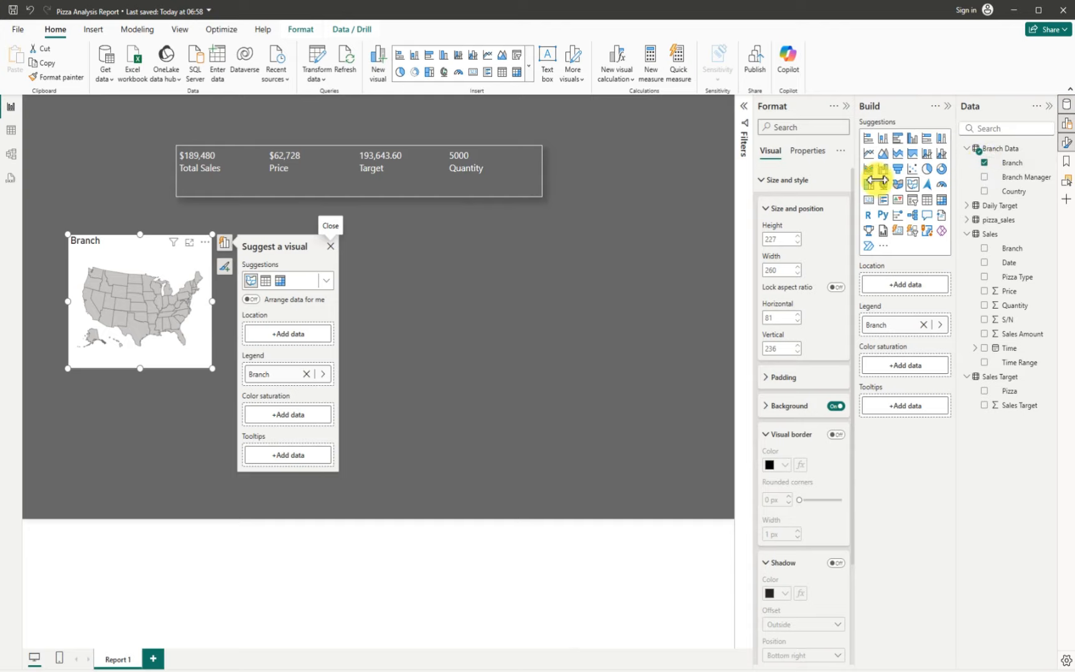
left_click(664, 225)
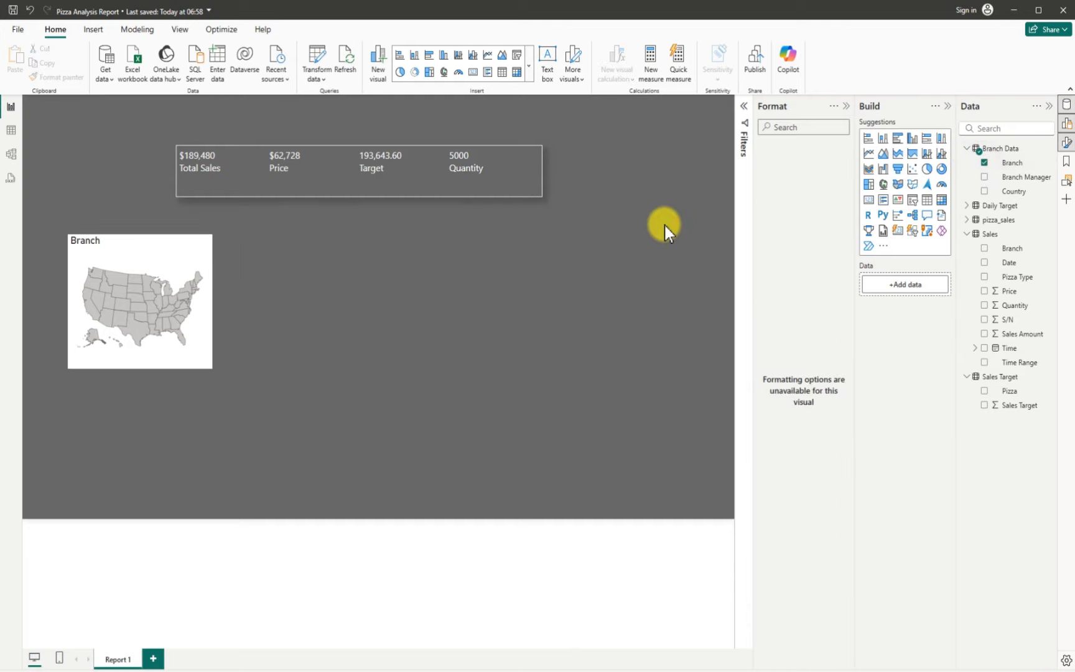
- Insert a matrix below the shape map with Branch from Branch Data as its rows
left_click(942, 202)
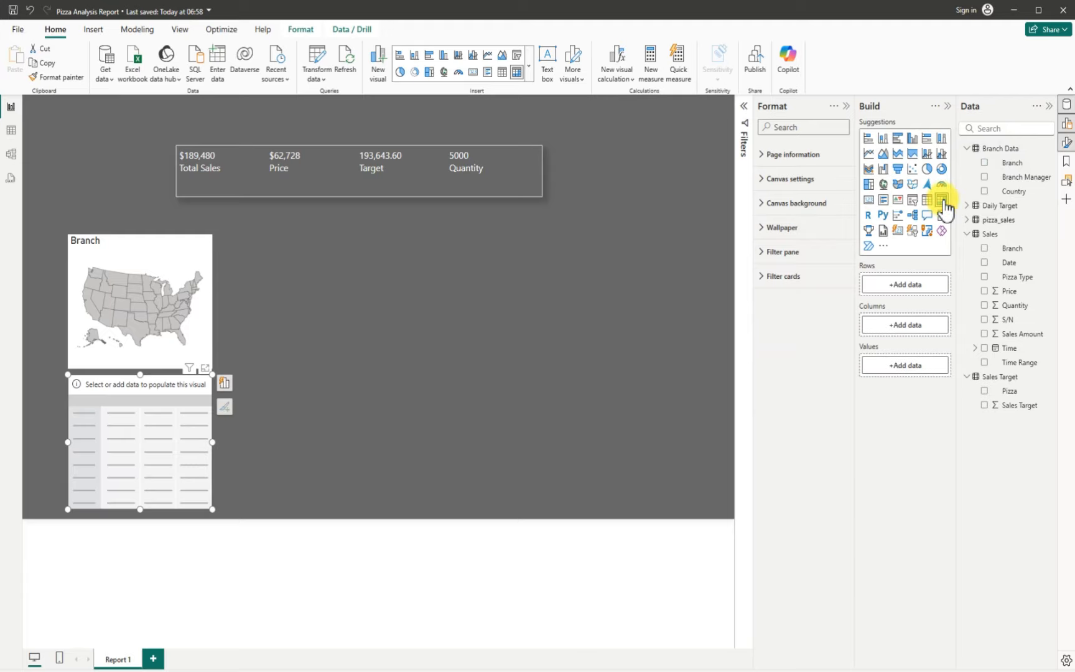
left_click(984, 163)
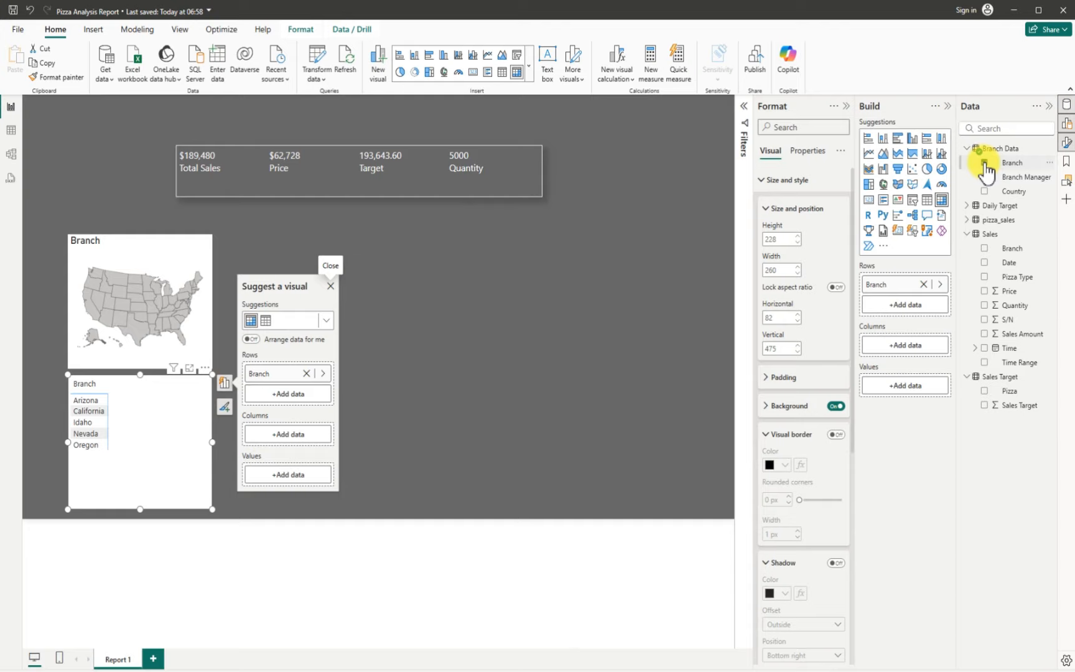
left_click(1049, 163)
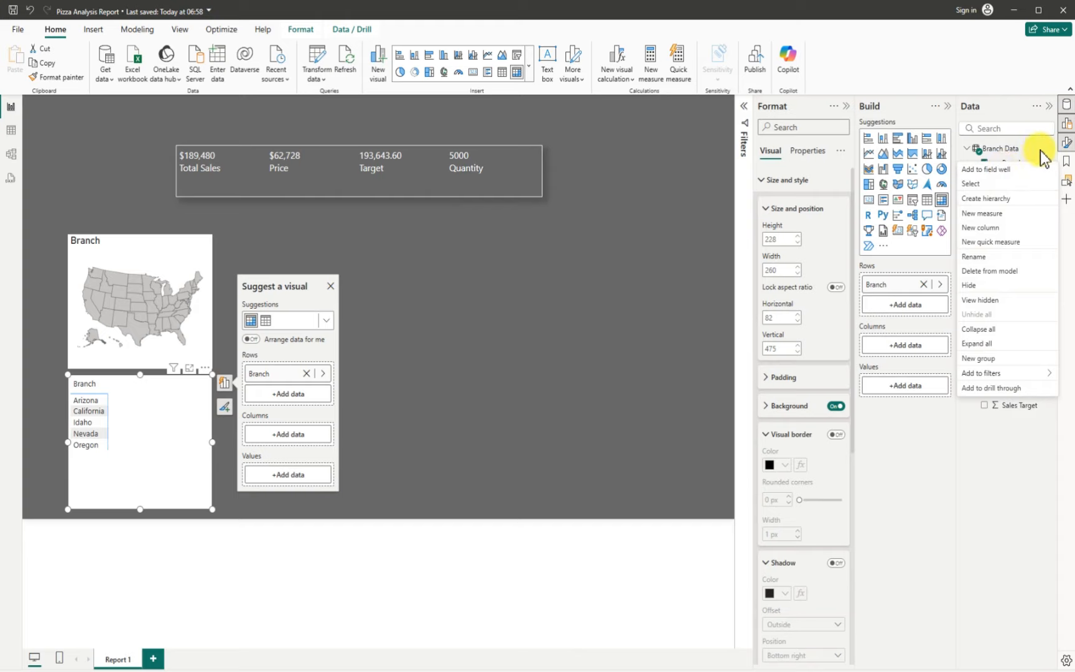
left_click(1013, 151)
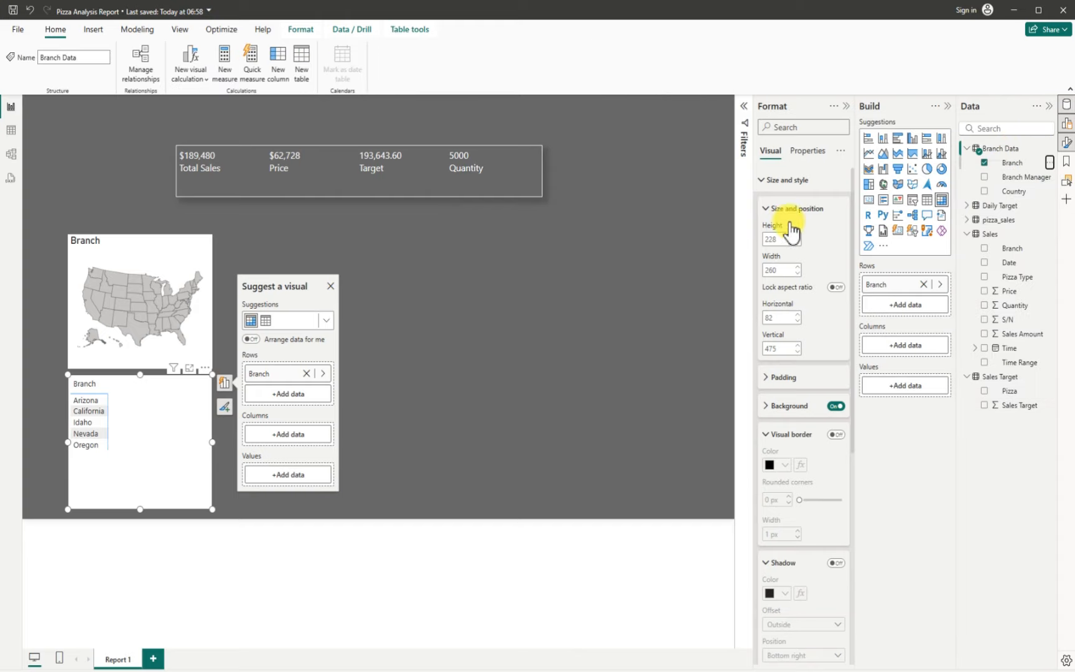
left_click(693, 248)
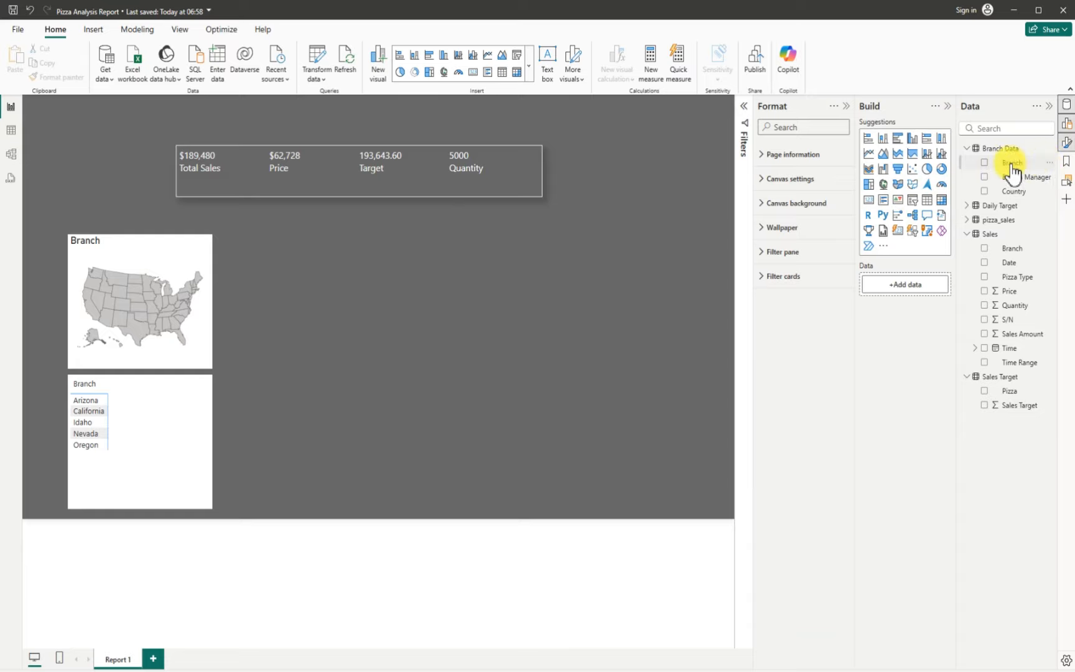
right_click(1049, 165)
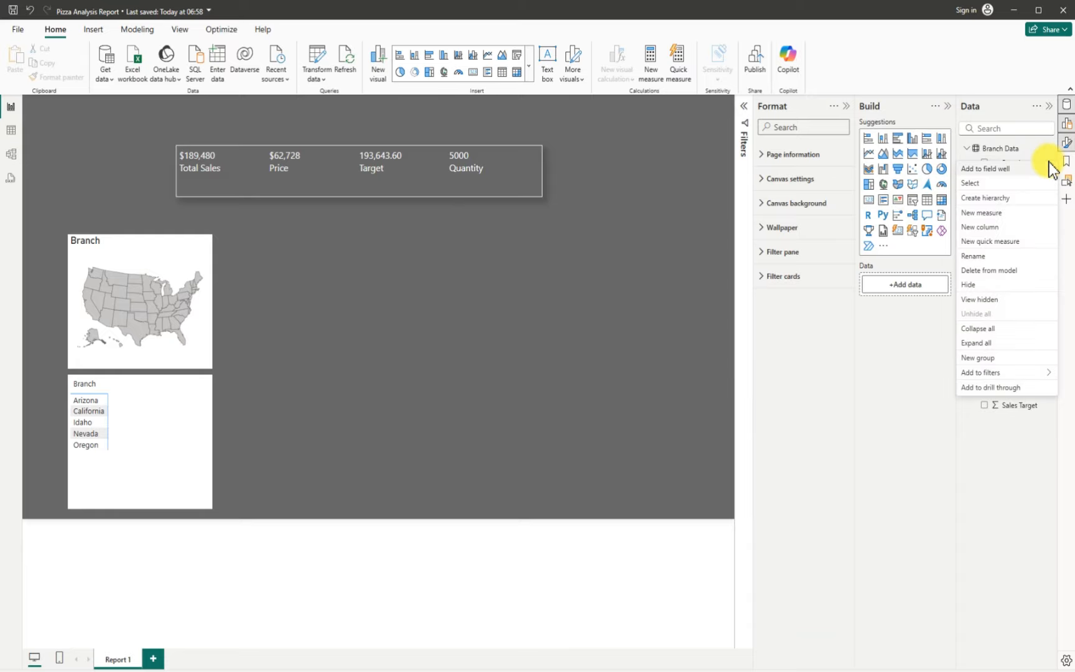
left_click(979, 261)
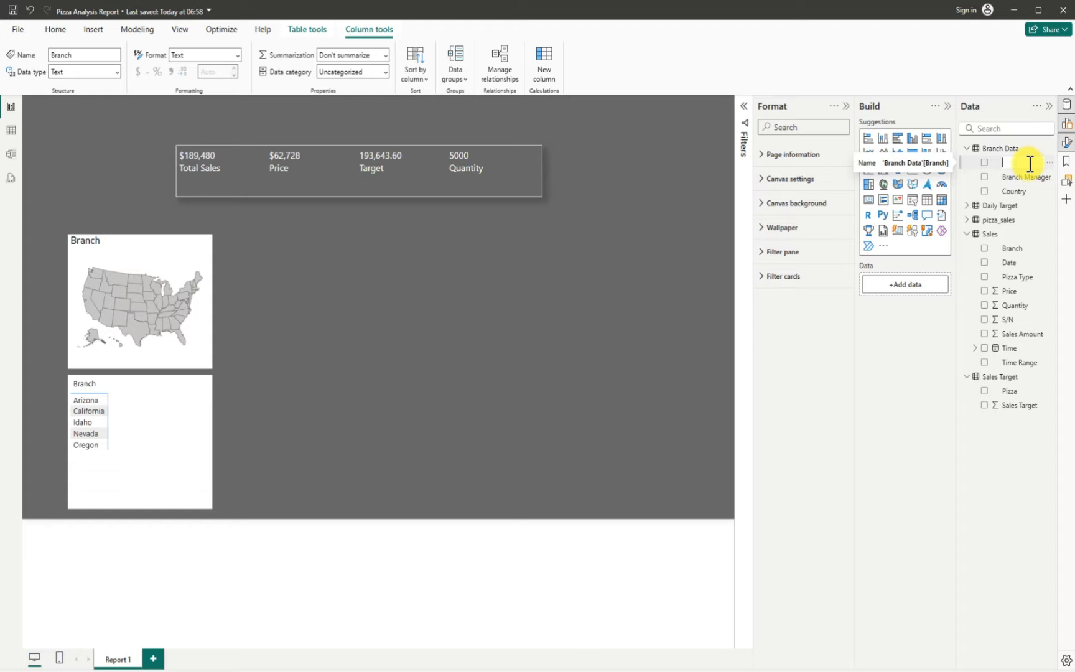
left_click(703, 222)
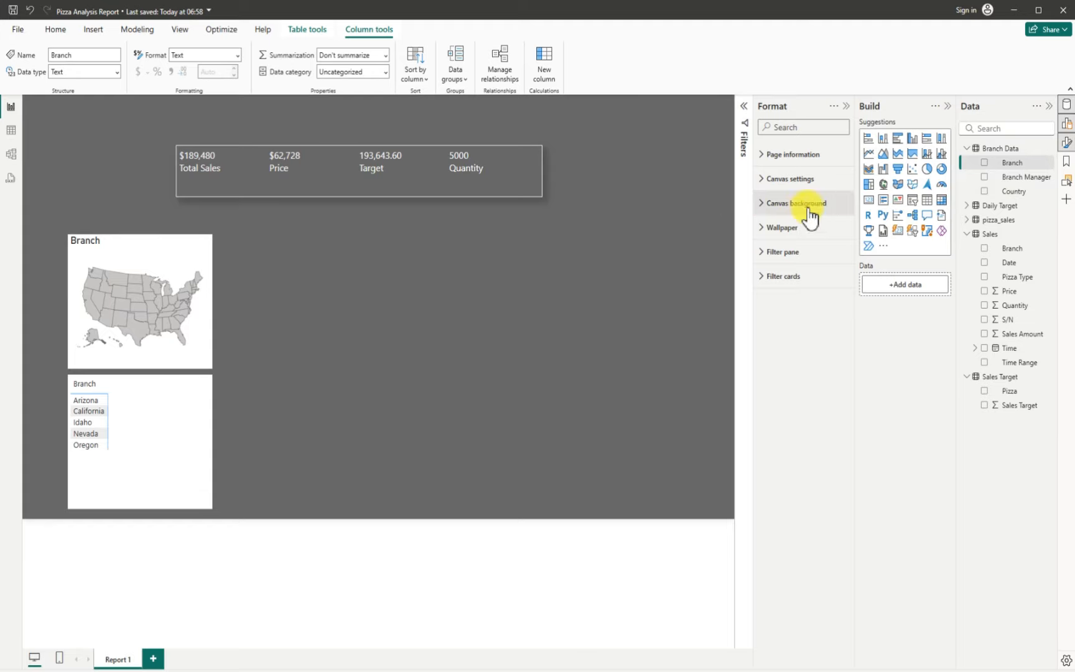
- Add Sales Amount from the Sales table to the shape map's color saturation and widen the visual to 302
left_click(169, 249)
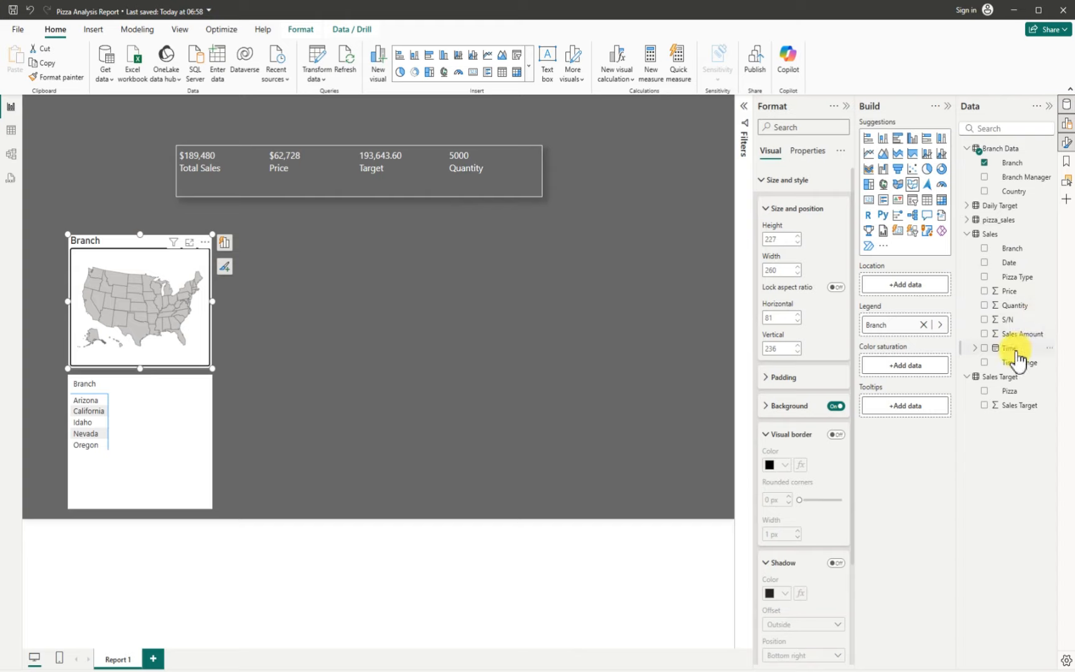
left_click(984, 334)
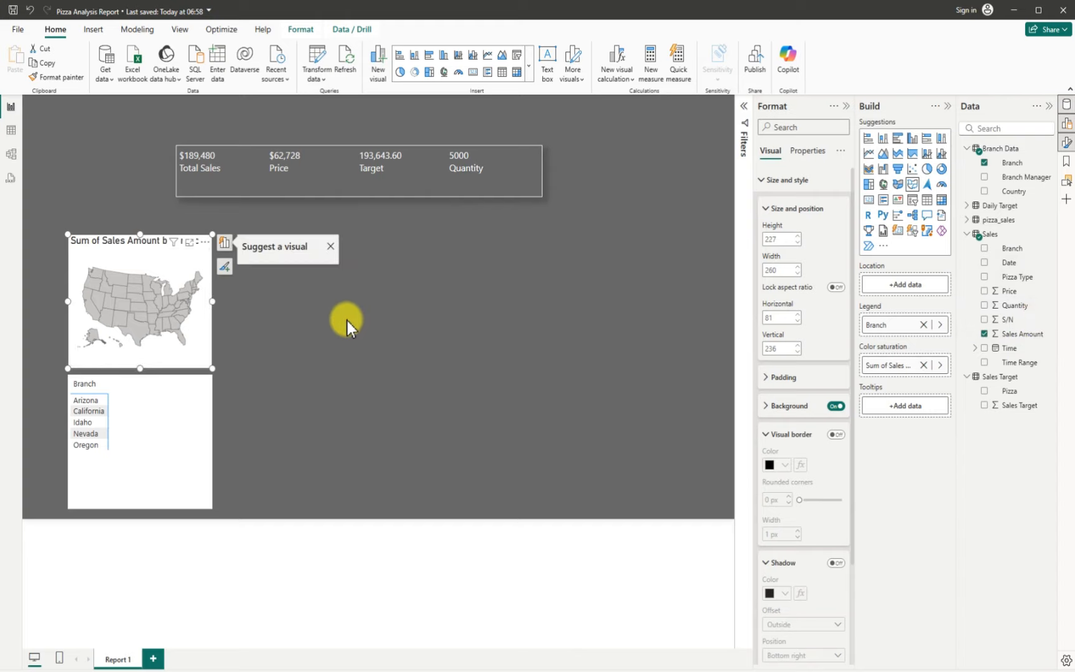
left_click_drag(212, 301, 234, 303)
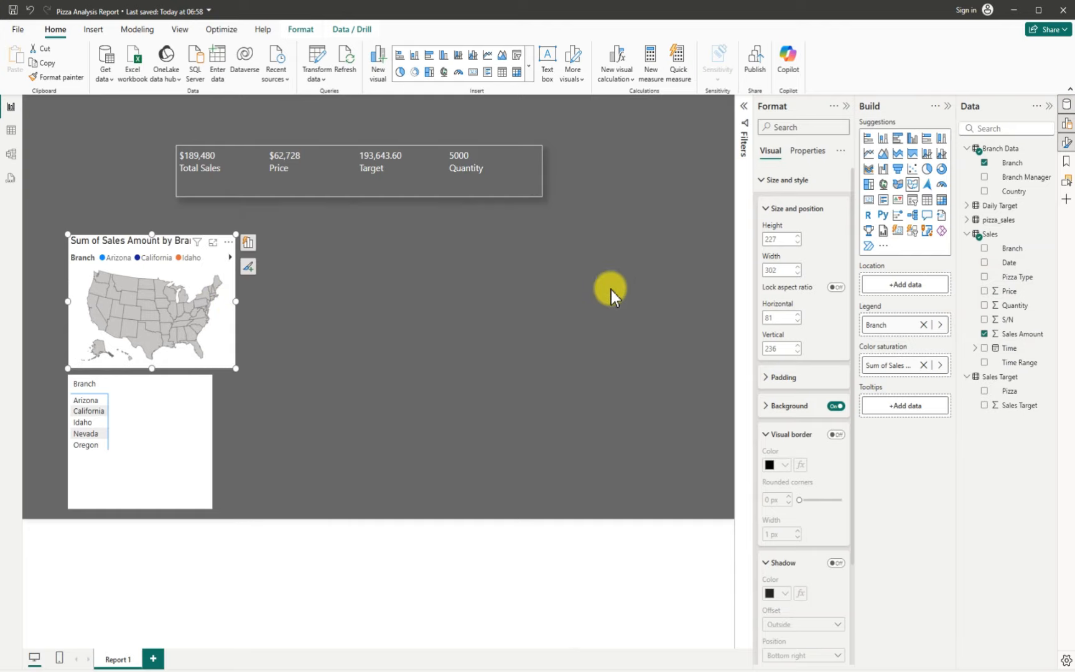
- Convert the shape map to a Map visual, remove Branch from the legend and use Branch Data's Branch as its location
left_click(883, 184)
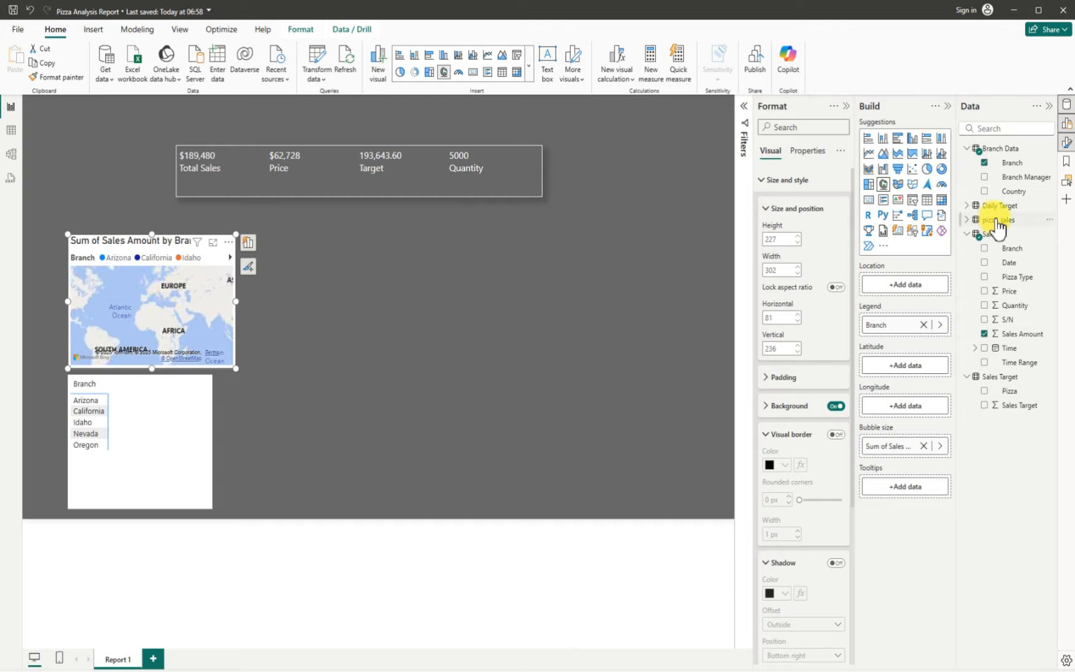
mouse_move(1018, 330)
left_mouse_down()
mouse_move(1014, 350)
mouse_move(919, 439)
mouse_move(947, 424)
mouse_move(902, 429)
mouse_move(921, 451)
mouse_move(991, 361)
mouse_move(1051, 314)
mouse_move(1024, 307)
mouse_move(1024, 264)
mouse_move(1020, 328)
left_mouse_up()
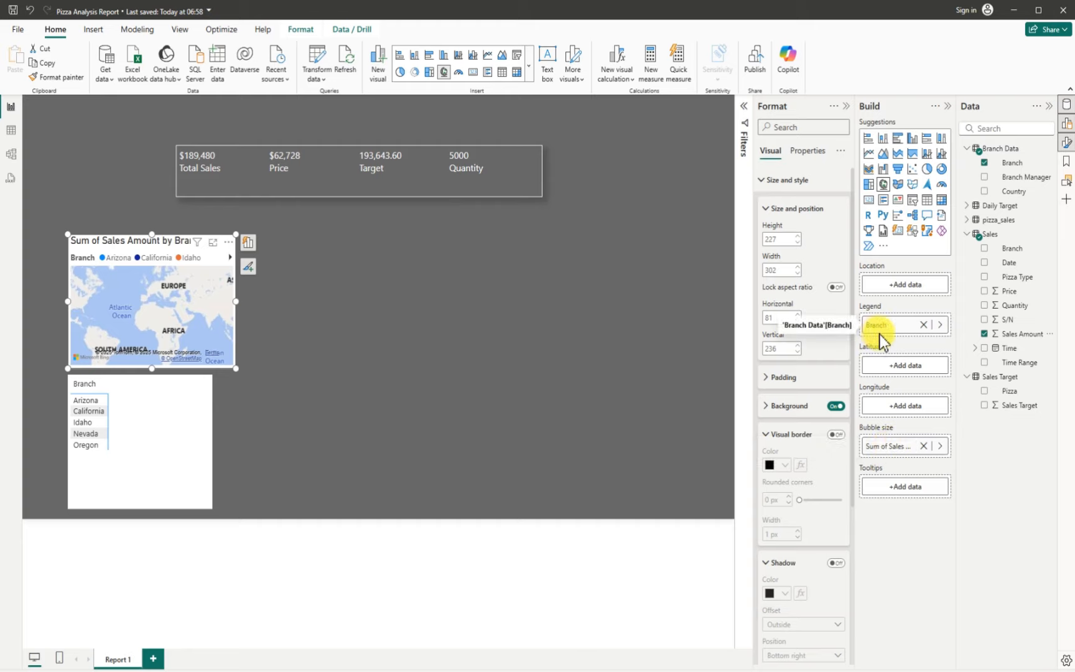
left_click(922, 324)
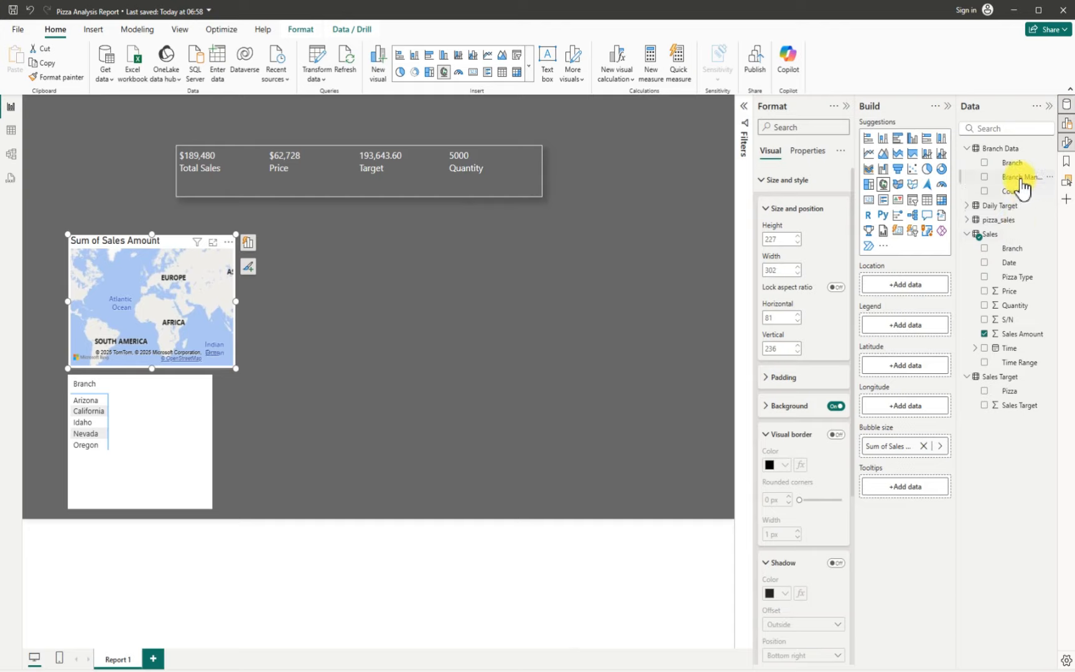
left_click_drag(1014, 165, 906, 291)
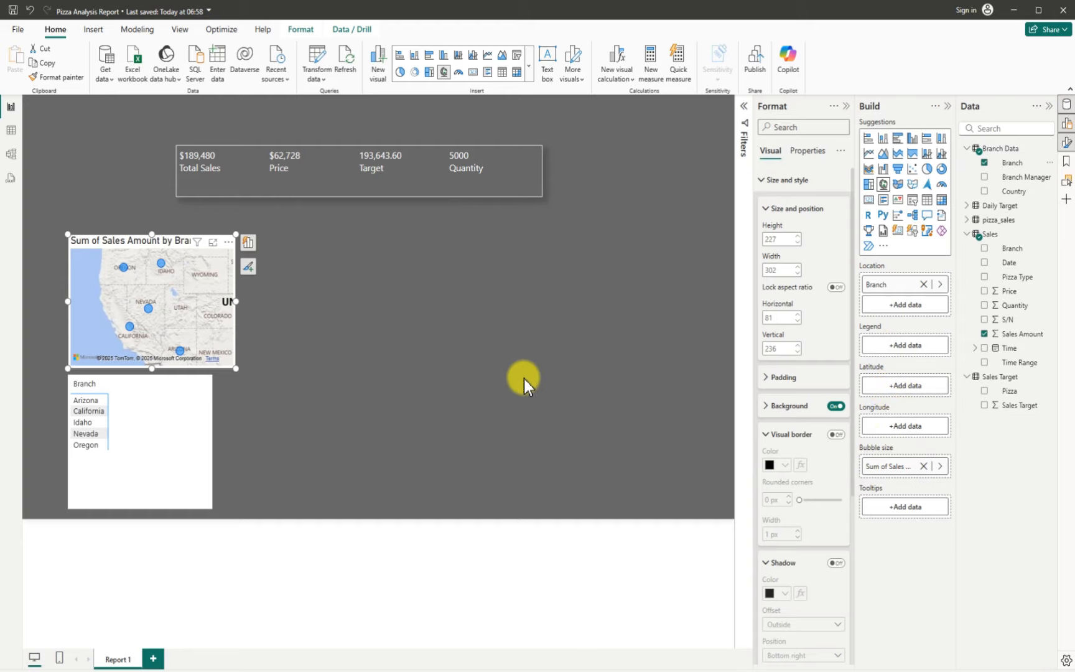
mouse_move(149, 308)
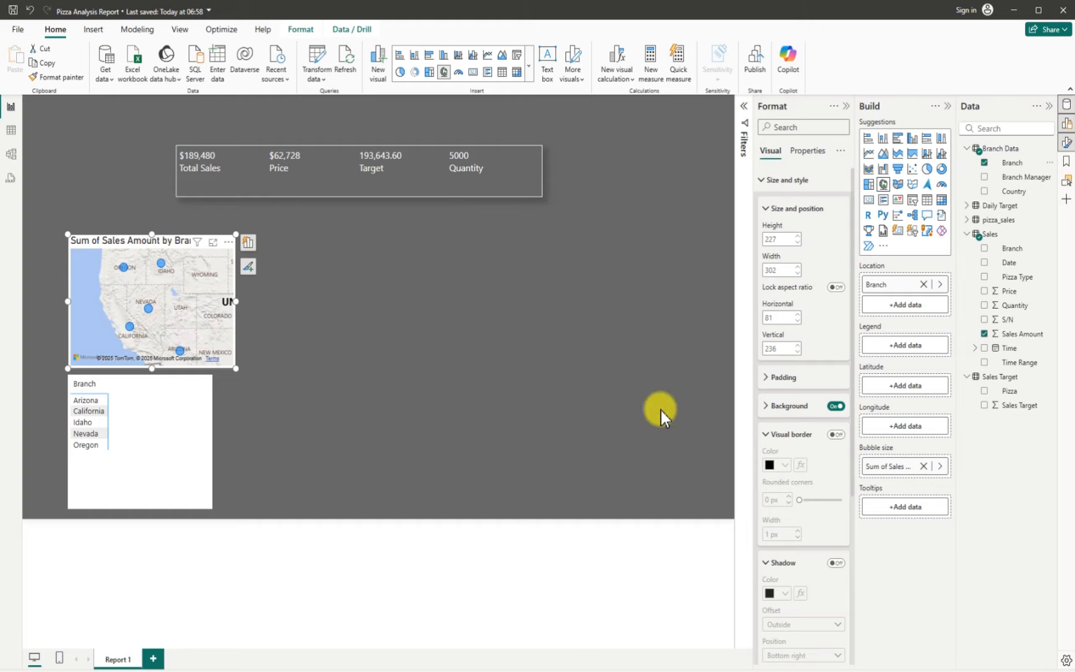
- Rename the map's bubble size field to Sales Amount for this visual
right_click(889, 475)
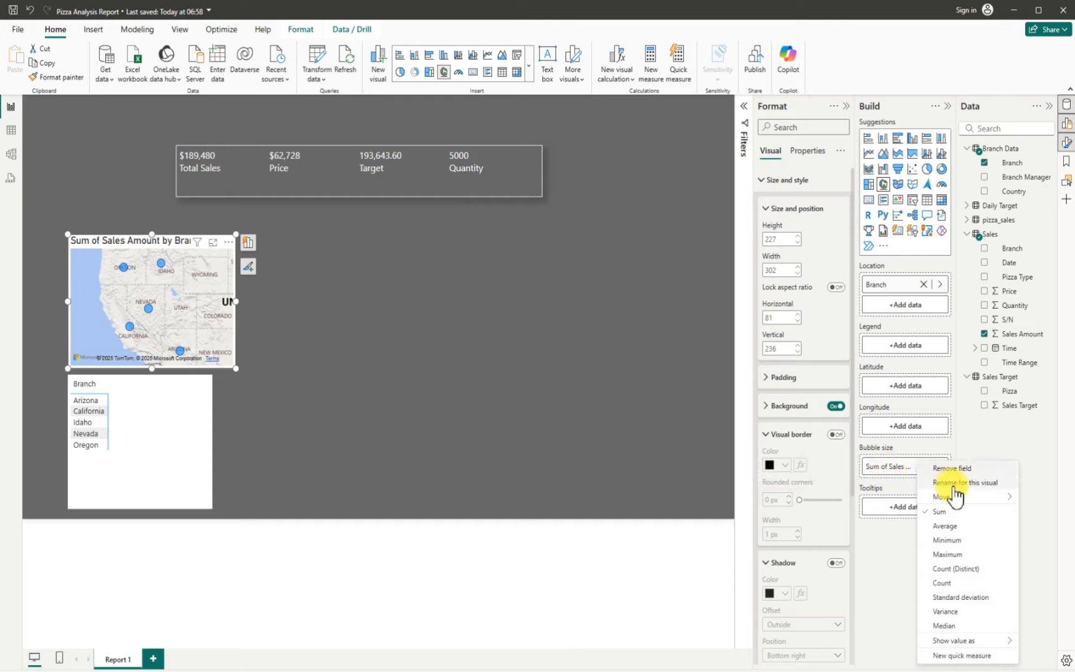
left_click(953, 484)
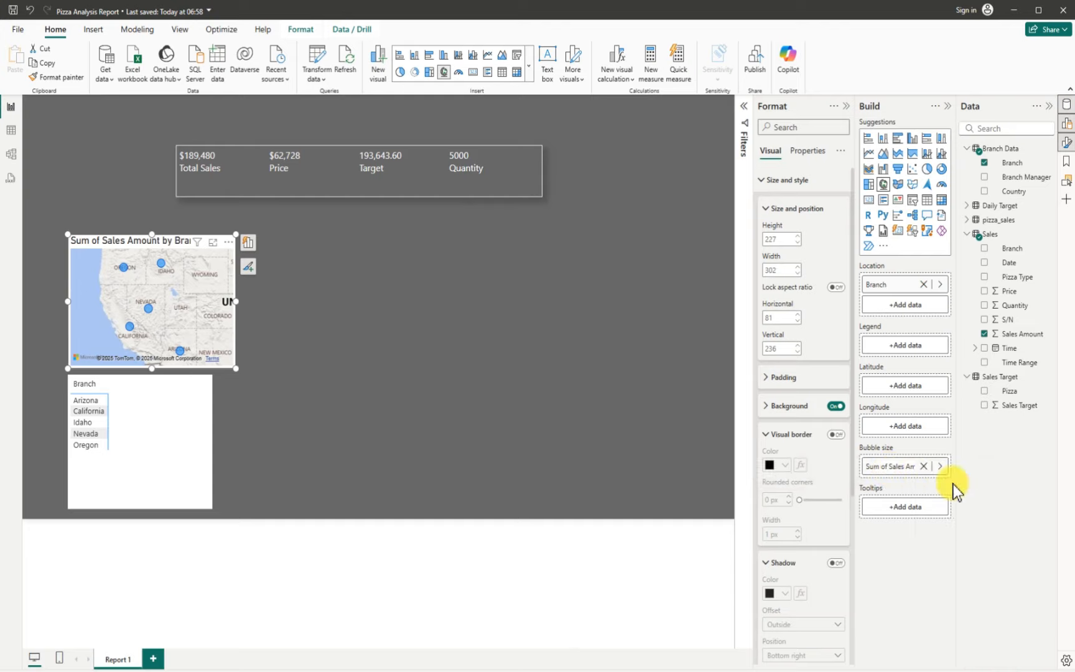
left_click(874, 466)
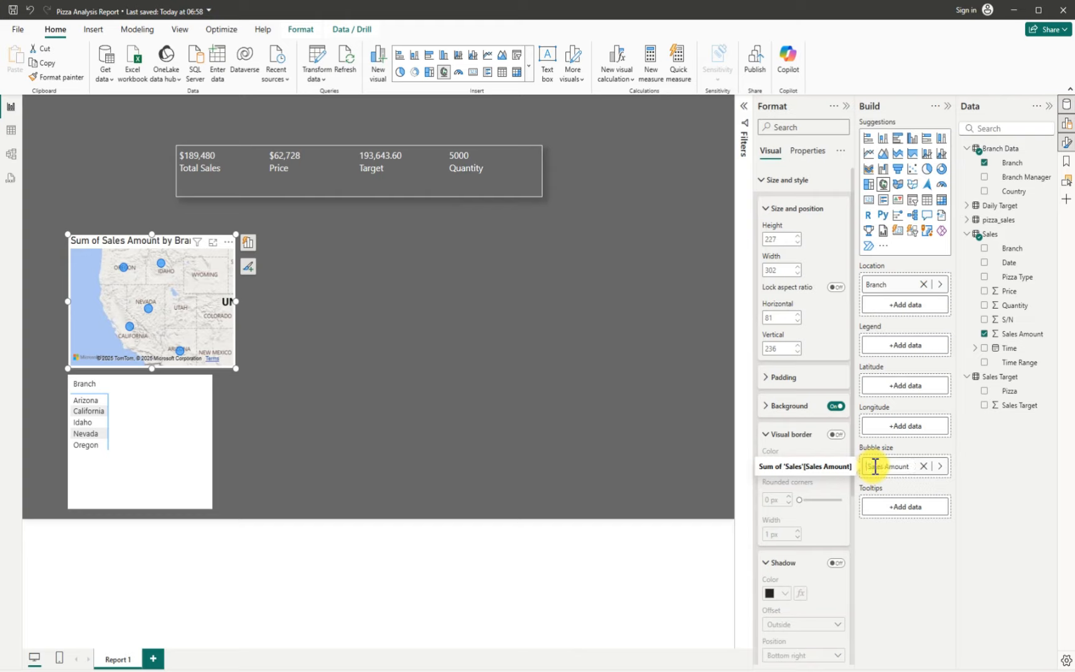
key("Return")
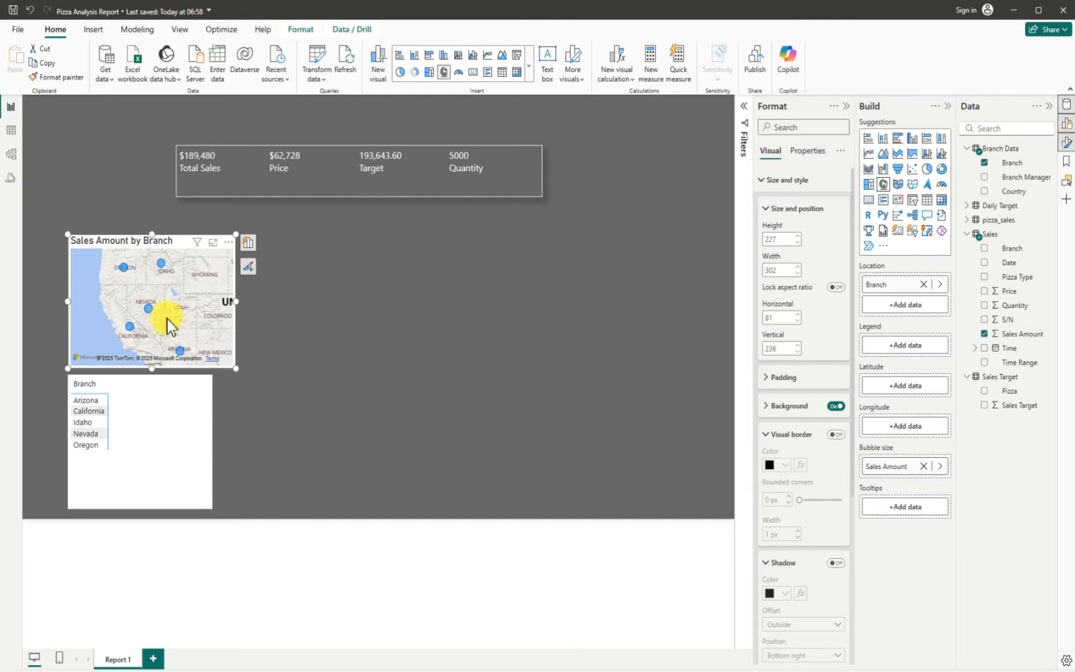
- Remove the Branch matrix from the page
left_click(205, 382)
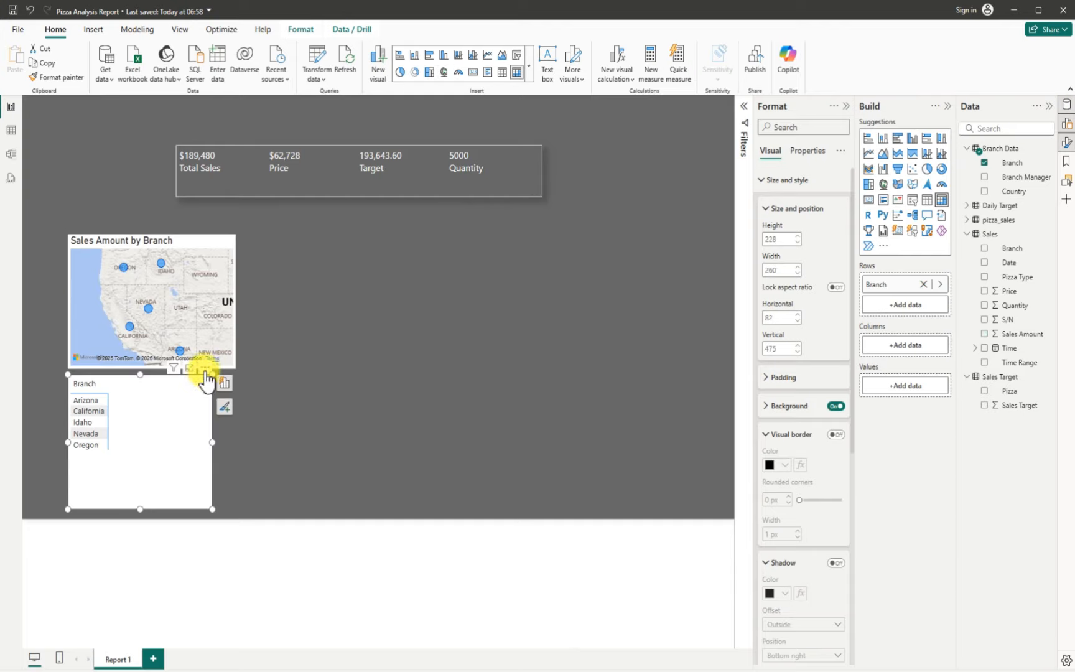
left_click(205, 368)
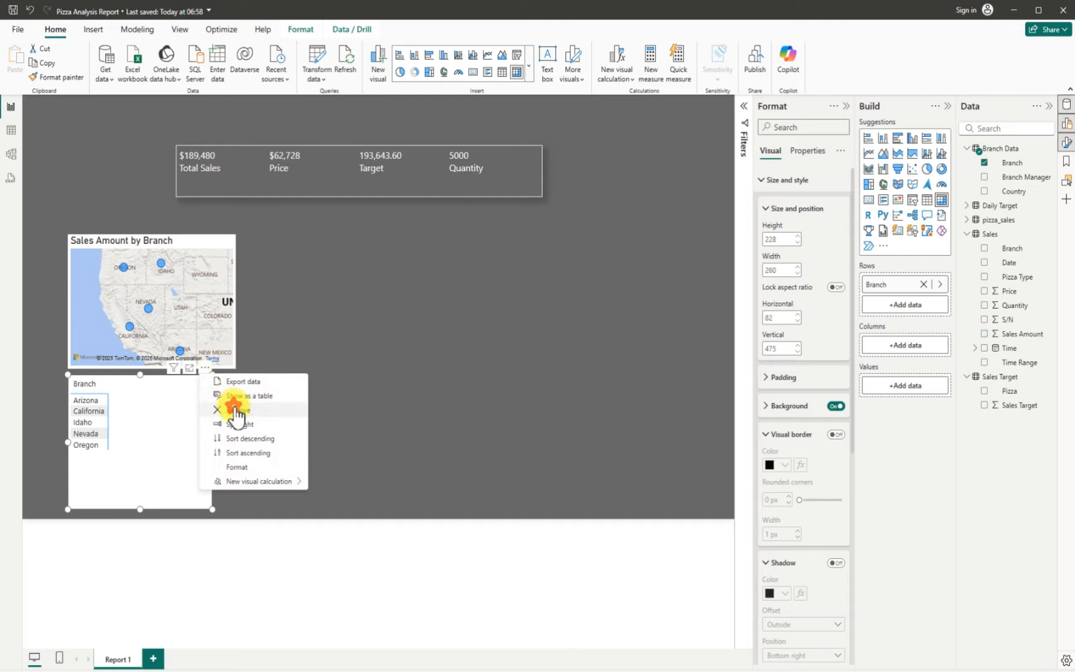
left_click(234, 410)
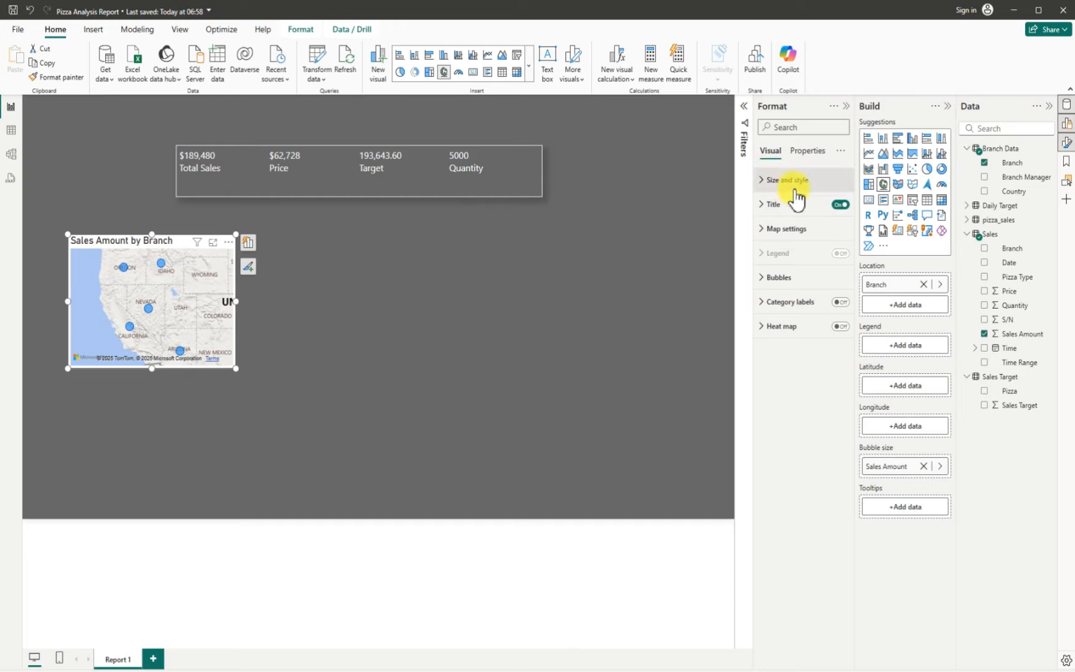
- Style the map visual with no background, a white visual border and a shadow
left_click(768, 181)
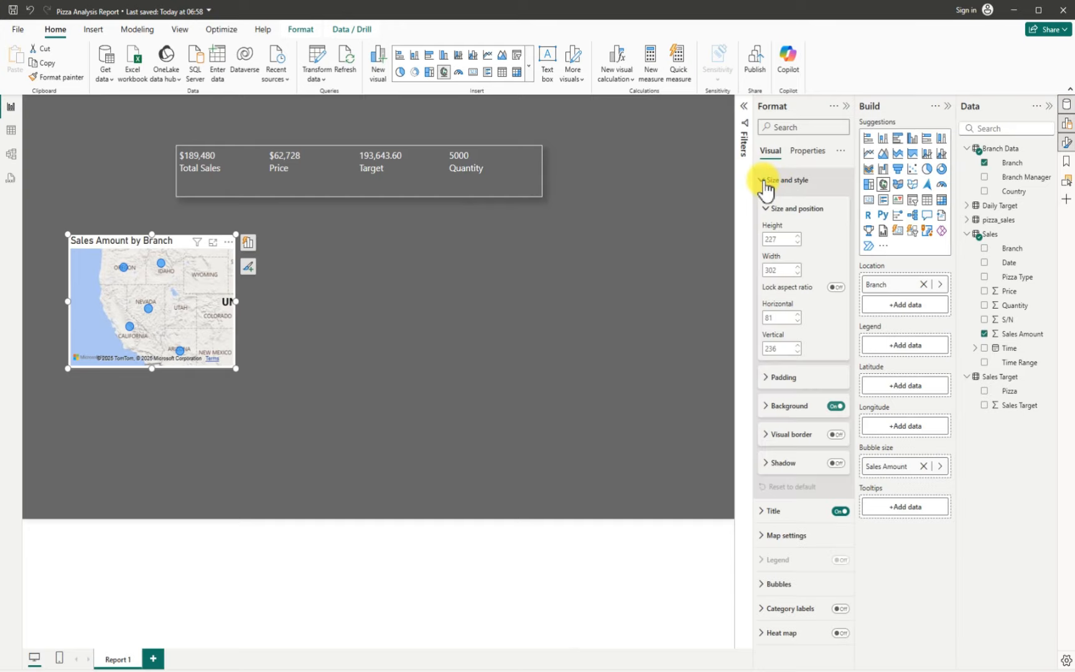
left_click(835, 406)
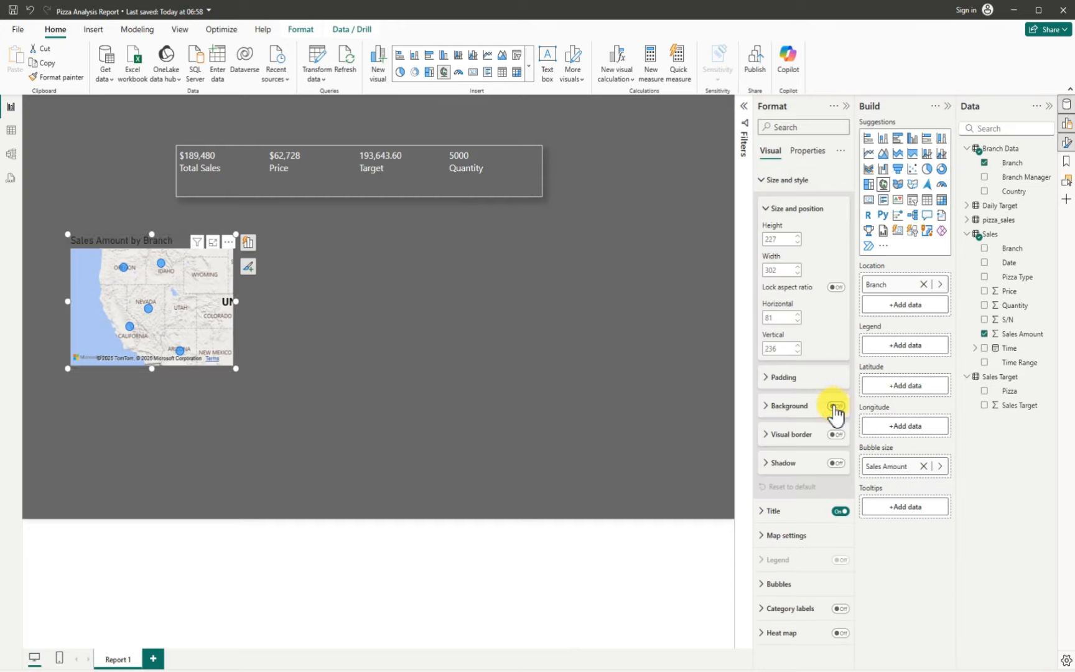
left_click(834, 434)
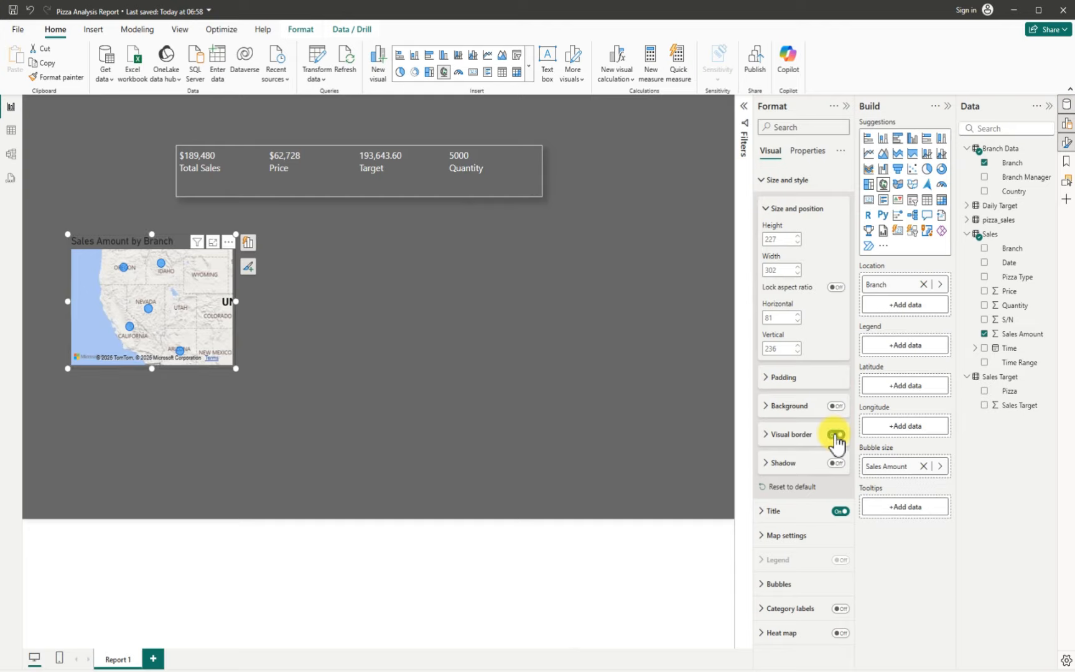
left_click(764, 435)
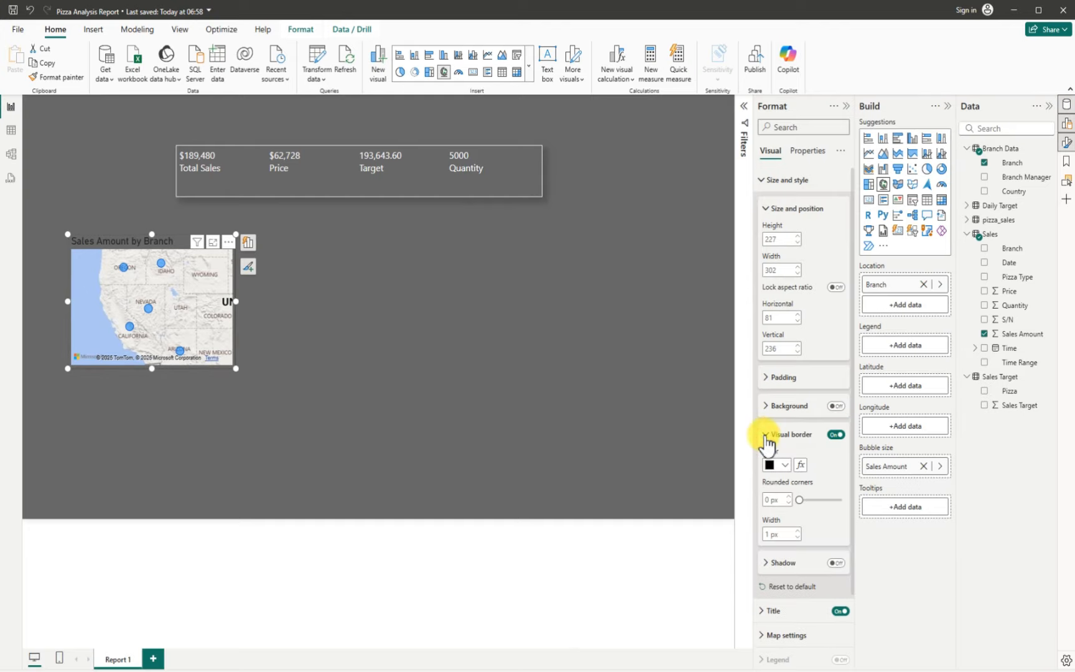
left_click(777, 465)
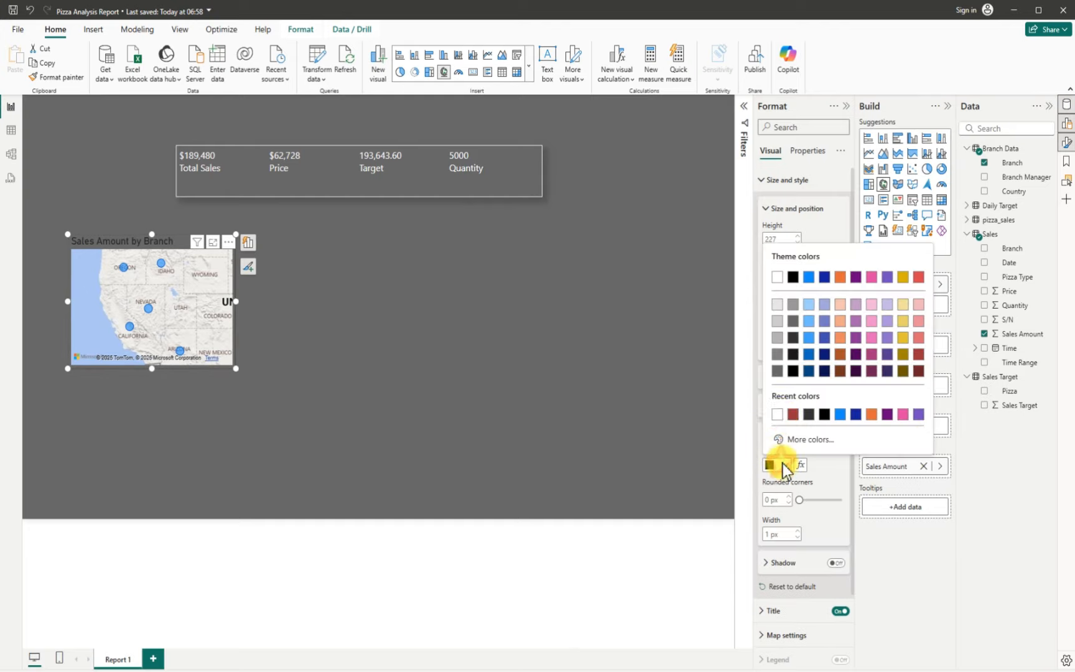
left_click(776, 277)
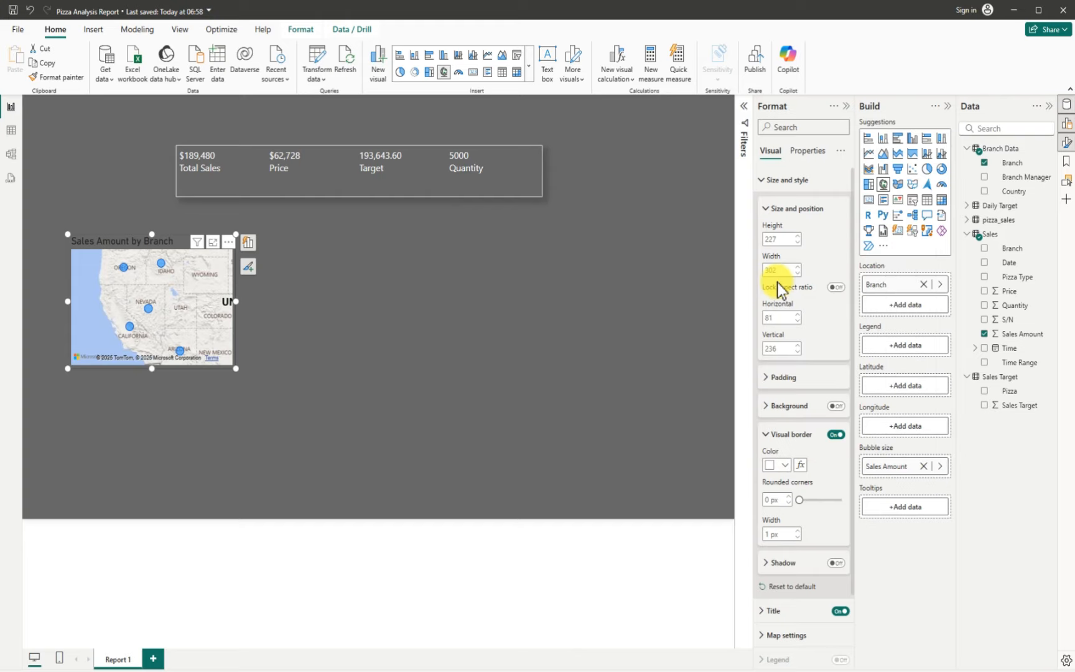
left_click(766, 435)
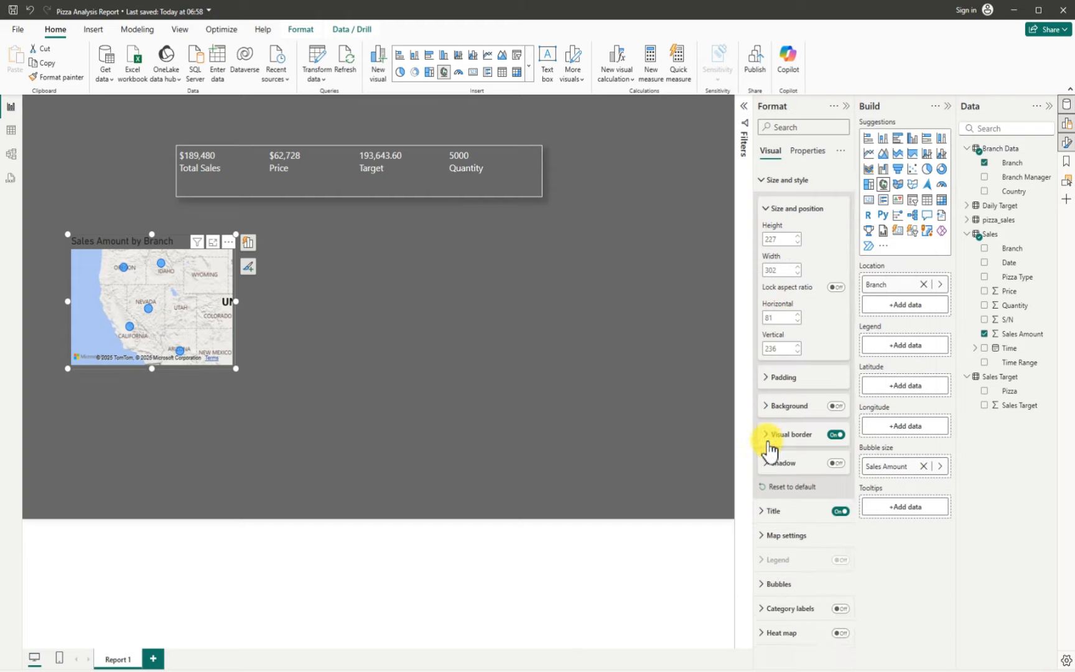
left_click(835, 463)
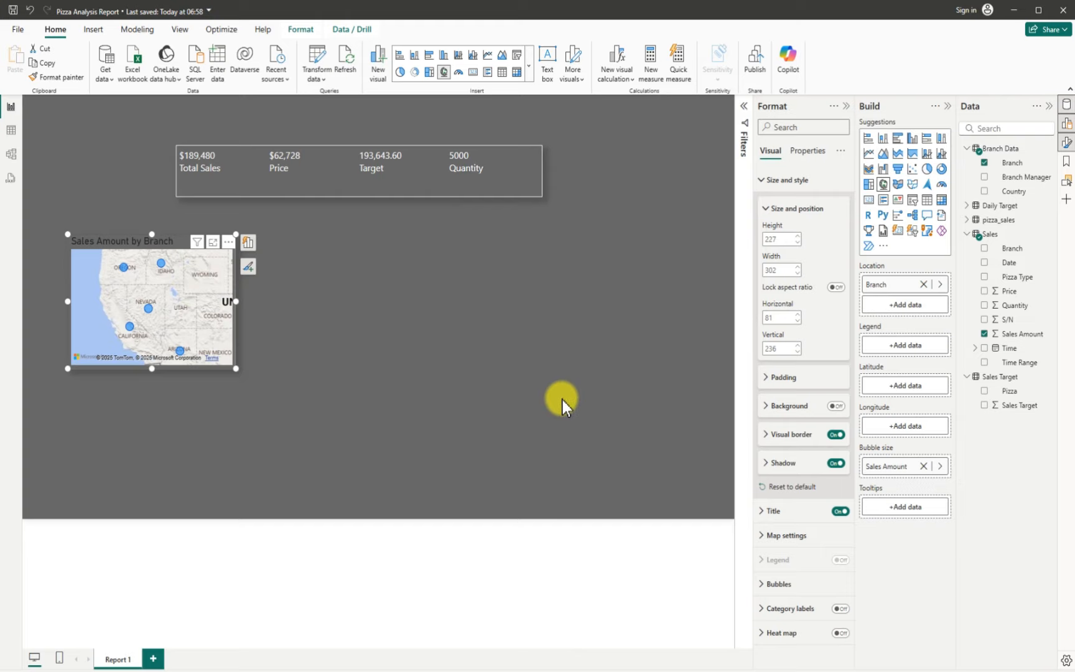
- Center the map's Sales Amount by Branch title and set its text color to white
left_click(762, 518)
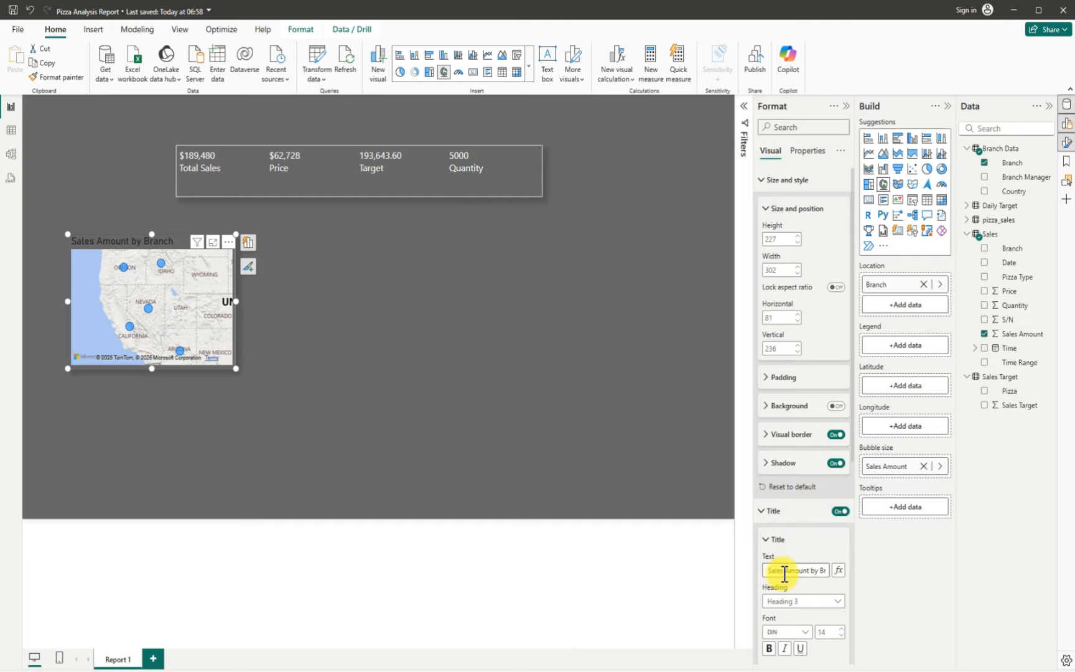
scroll(806, 618, "down", 5)
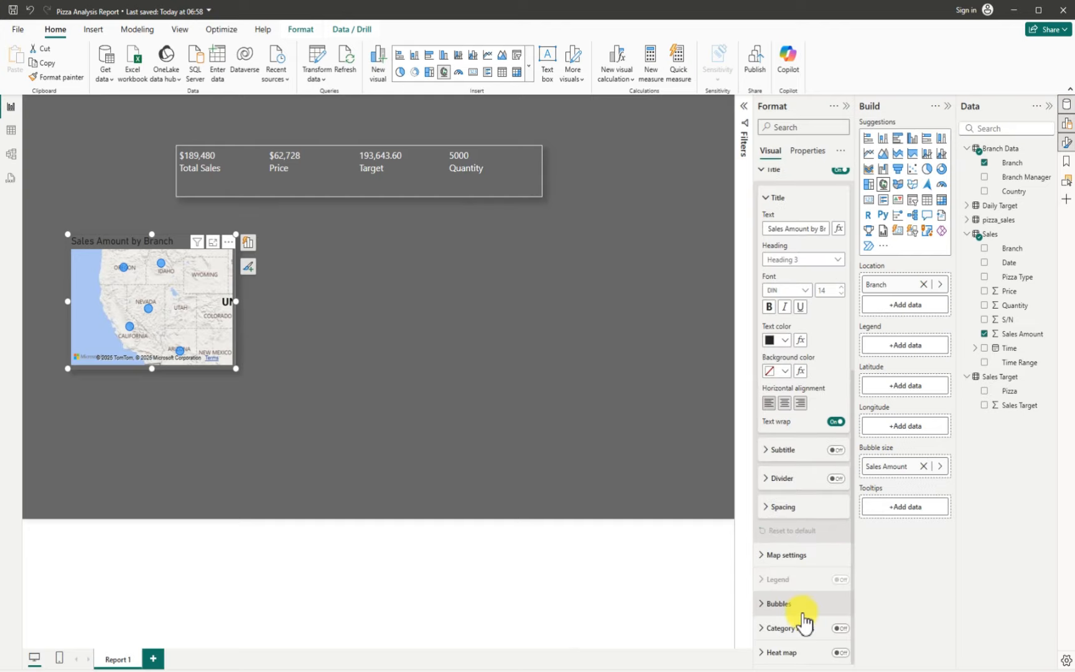
left_click(784, 403)
left_click(784, 342)
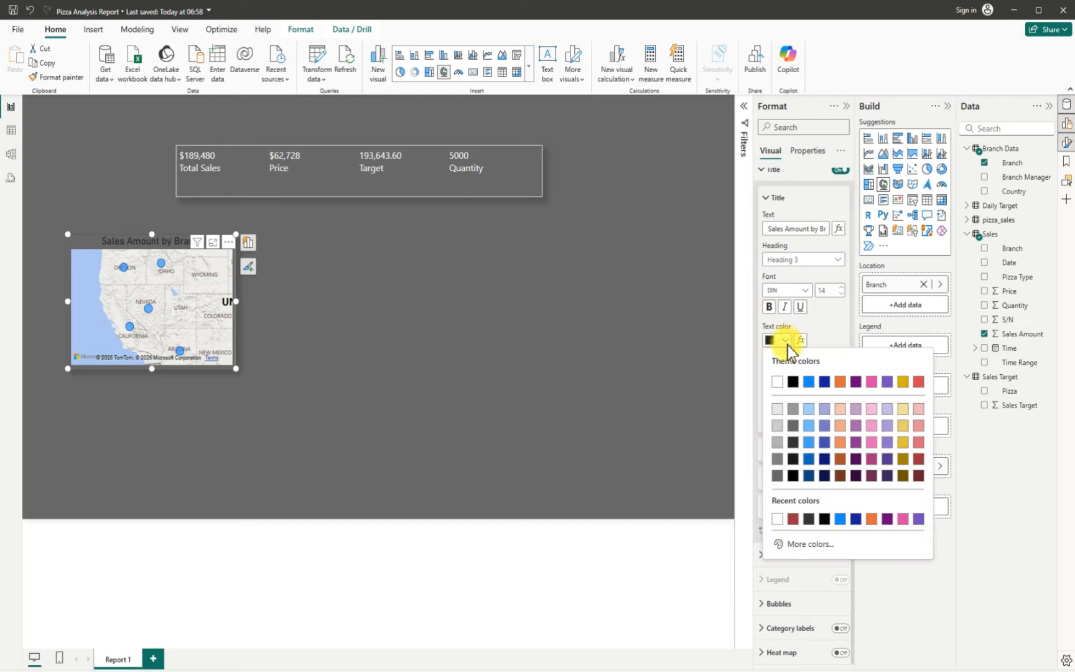
left_click(777, 382)
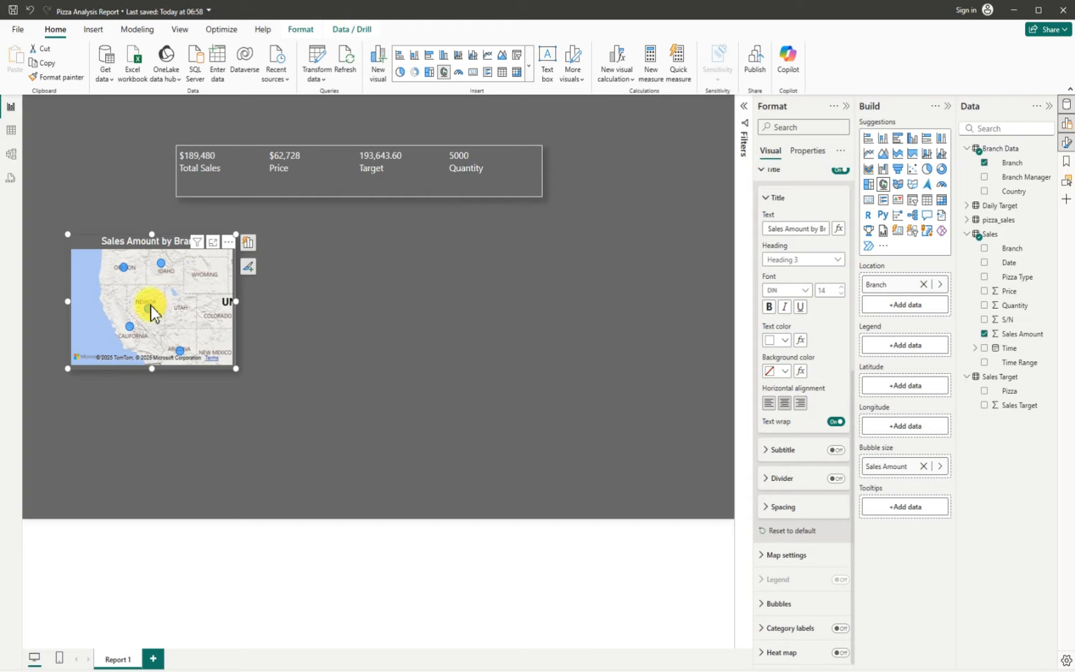
- Inspect the branch and sales amount details of the Nevada, California and Oregon bubbles on the map
mouse_move(150, 308)
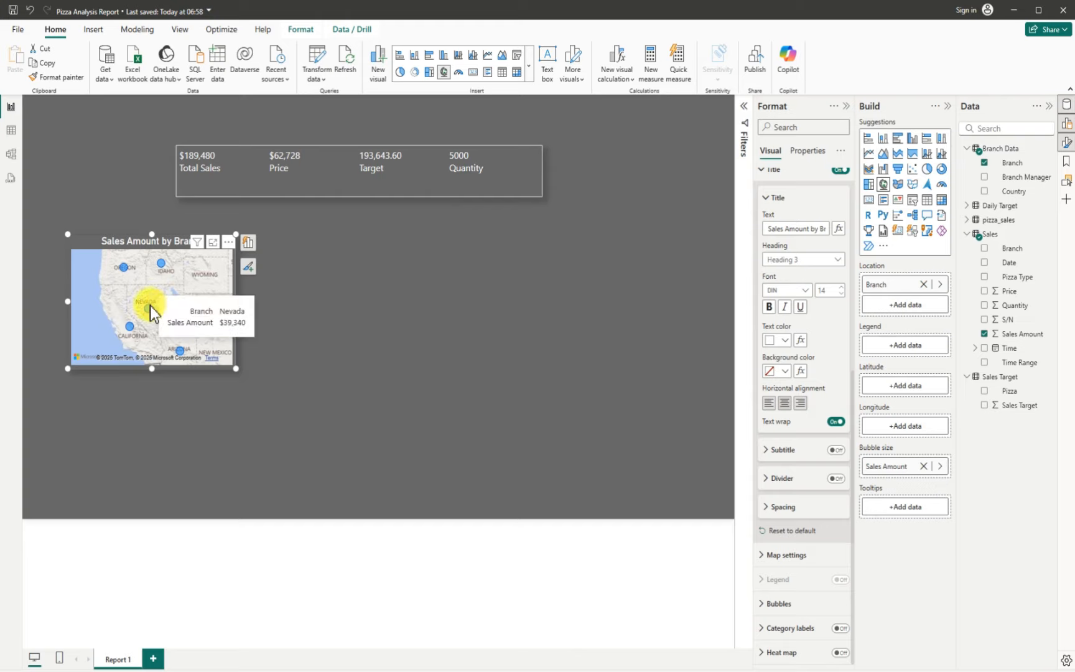
mouse_move(131, 328)
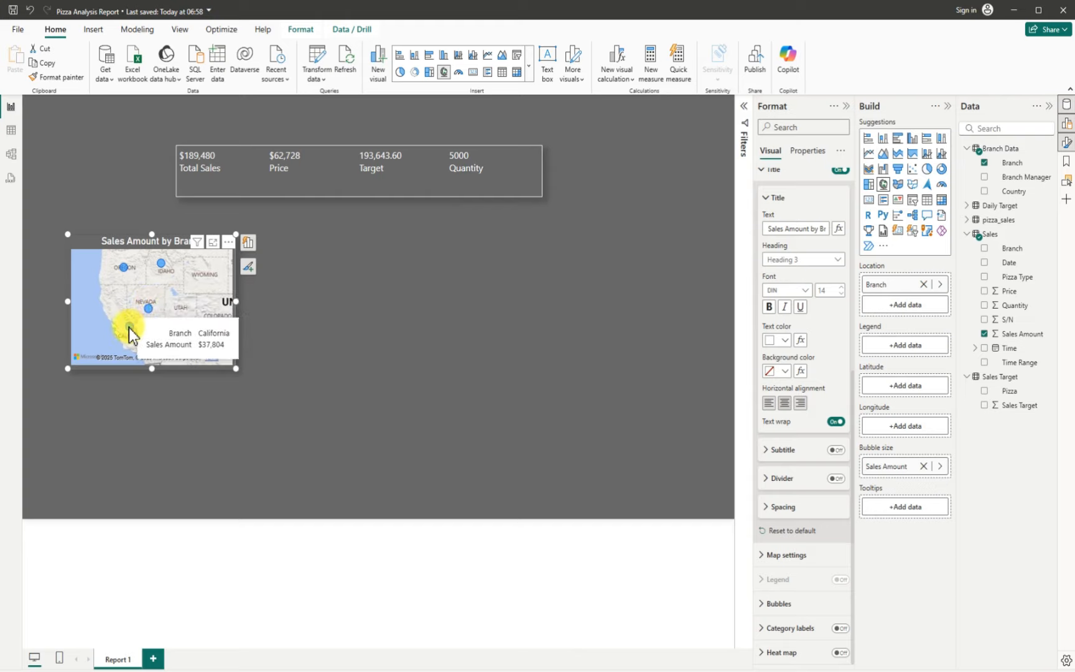
mouse_move(125, 268)
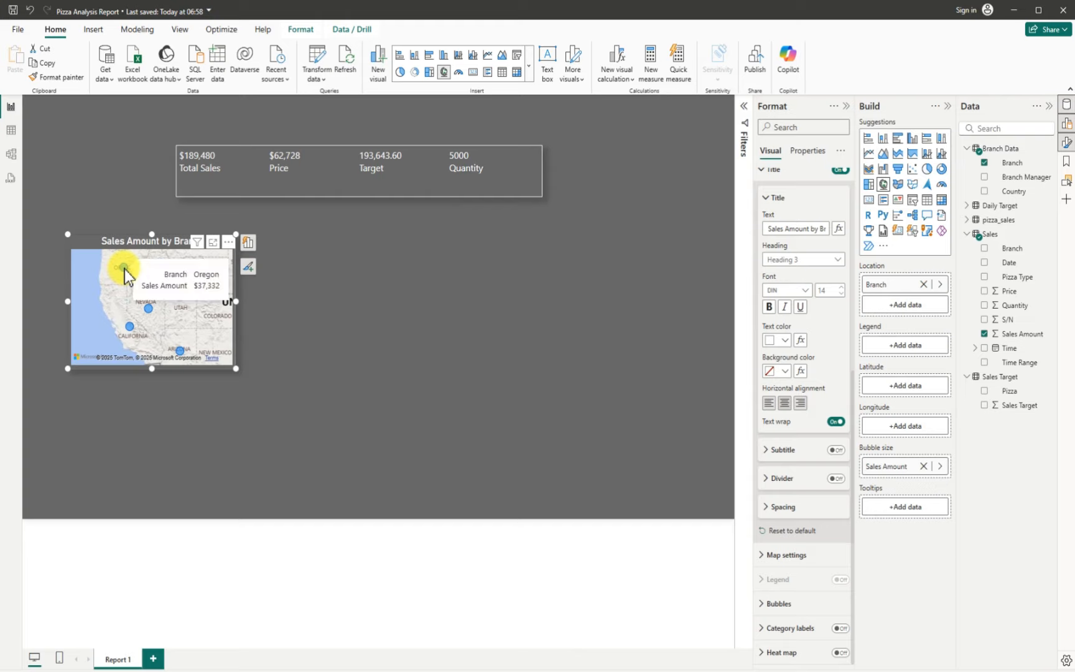
- Move the Sales Amount by Branch map slightly left and down to horizontal 57, vertical 245
left_click(419, 318)
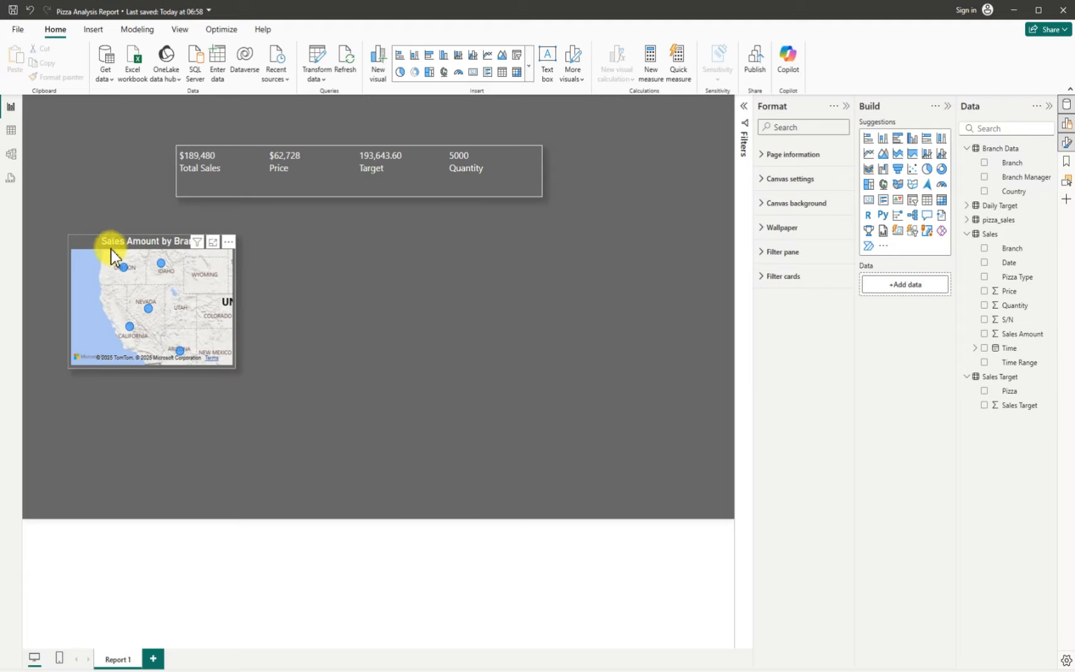
left_click_drag(120, 233, 76, 240)
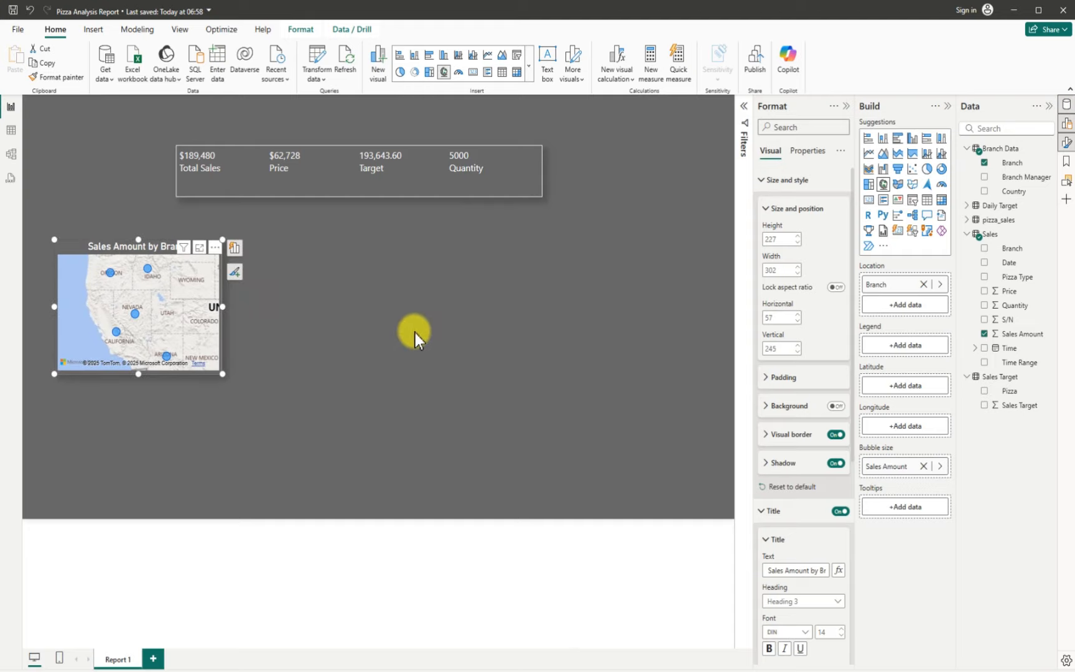
left_click(431, 339)
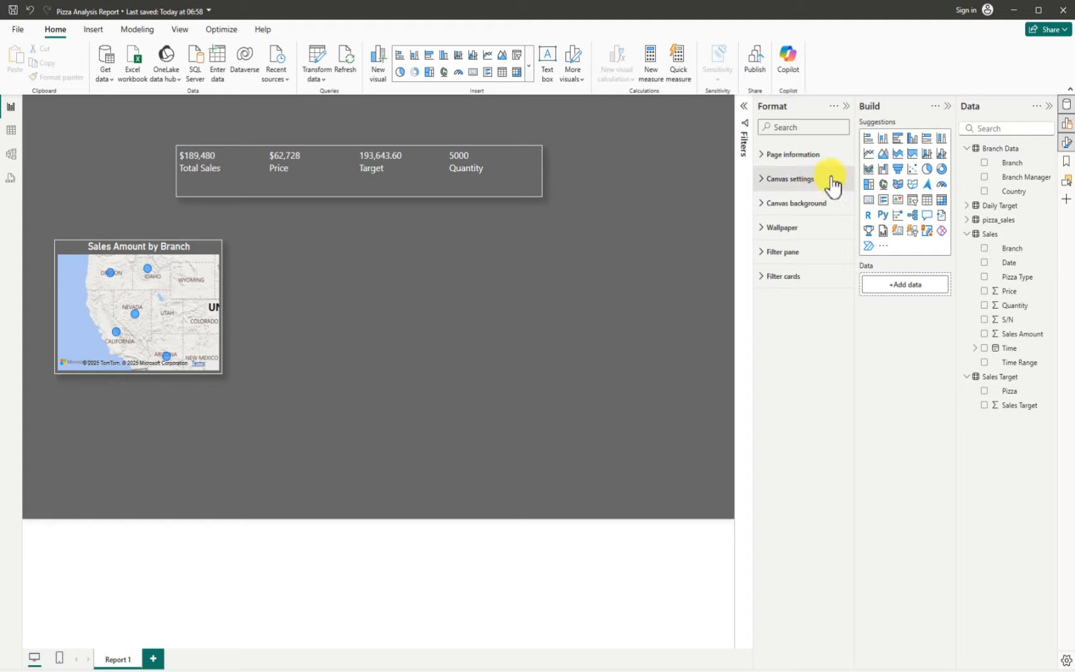
- Build a clustered column chart of Sales Amount by Branch Manager beside the map and widen it to about 462
left_click(912, 140)
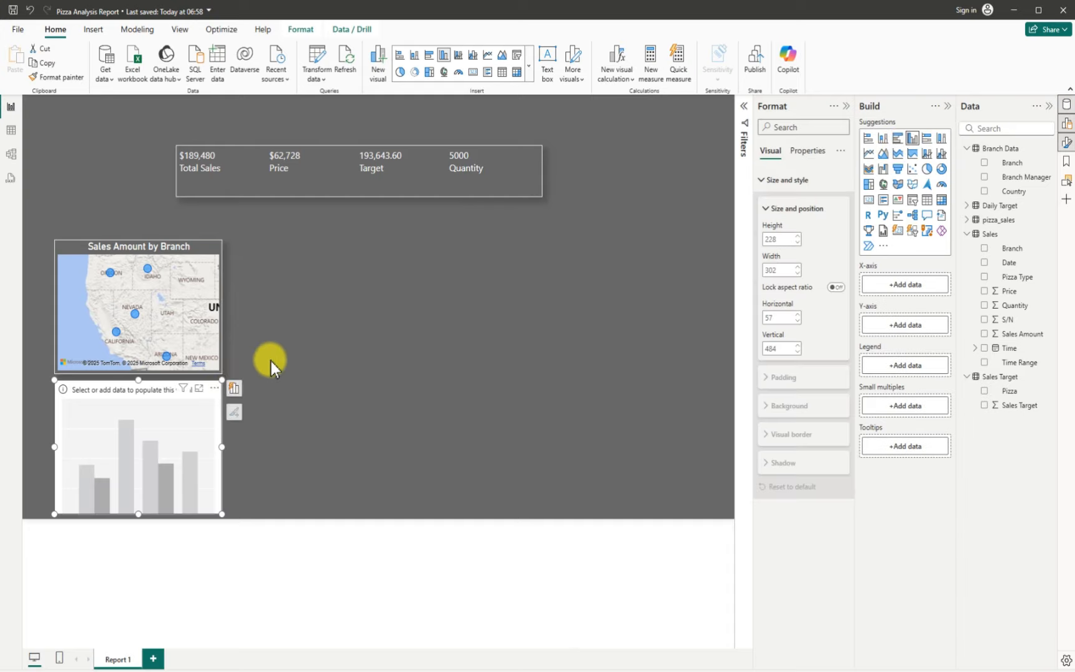
left_click_drag(200, 415, 387, 268)
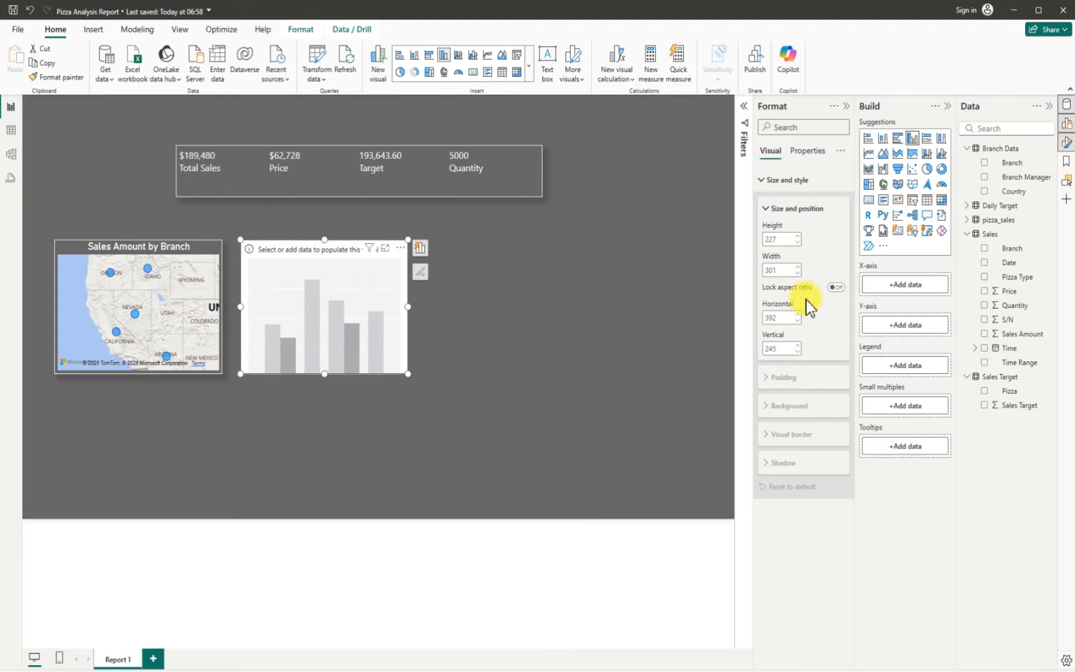
left_click(985, 335)
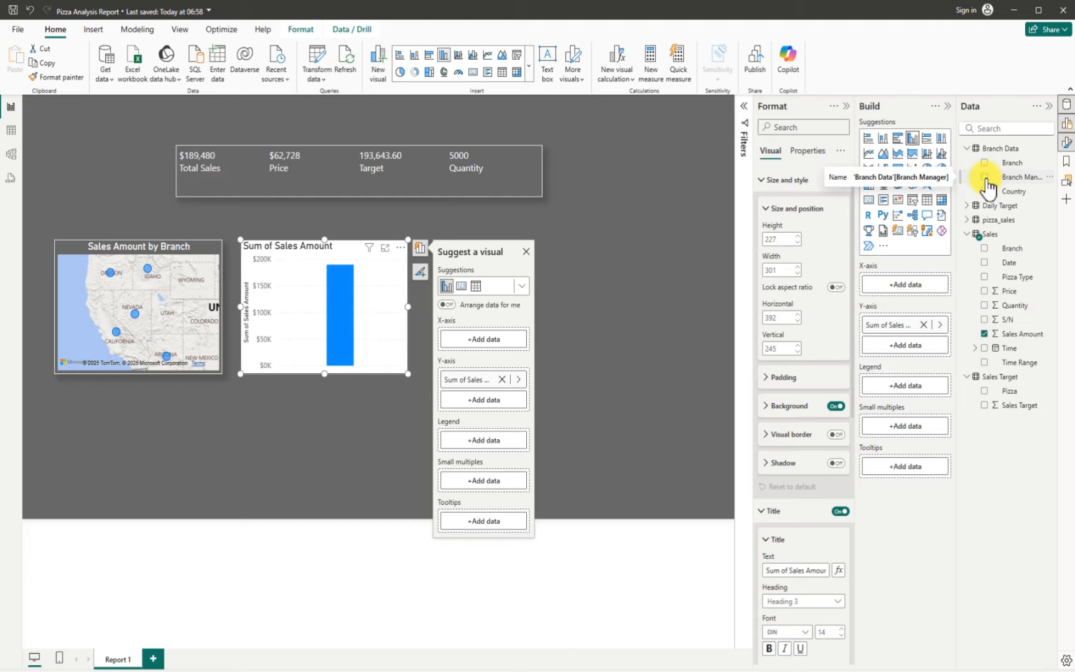
left_click(984, 178)
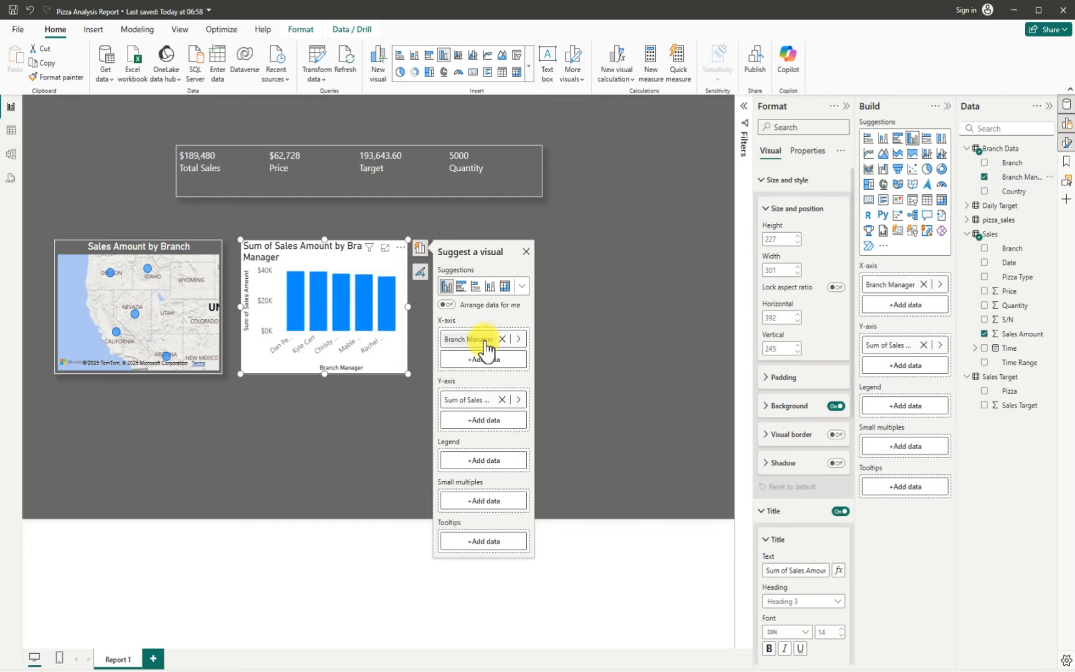
left_click_drag(409, 305, 501, 327)
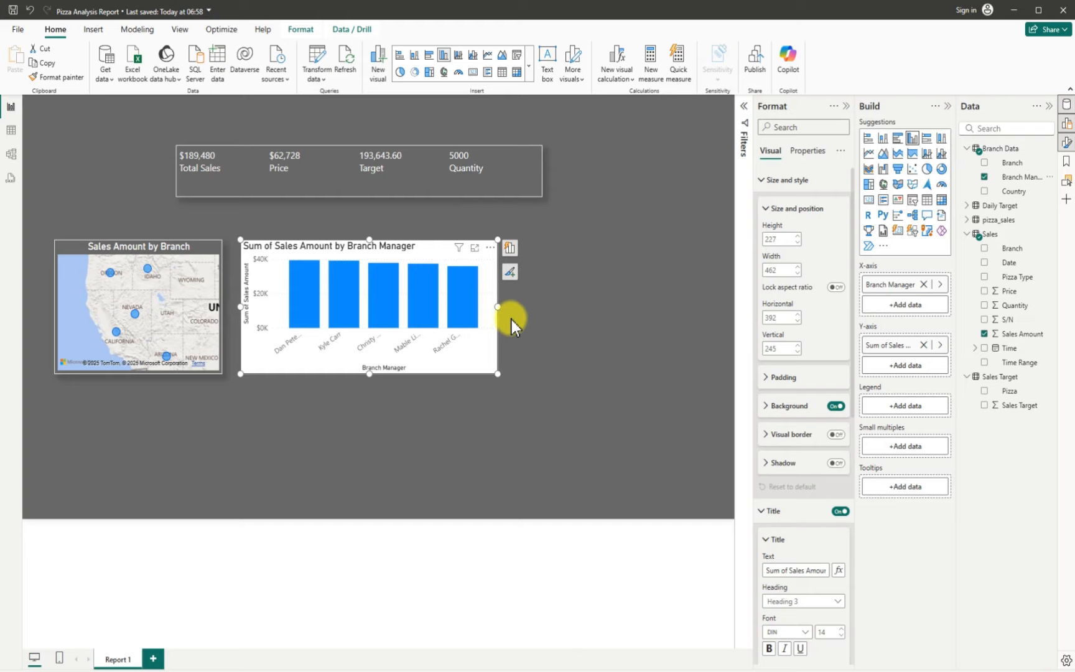
- Convert the Branch Manager column chart to a pie chart and increase its height to about 241
mouse_move(447, 291)
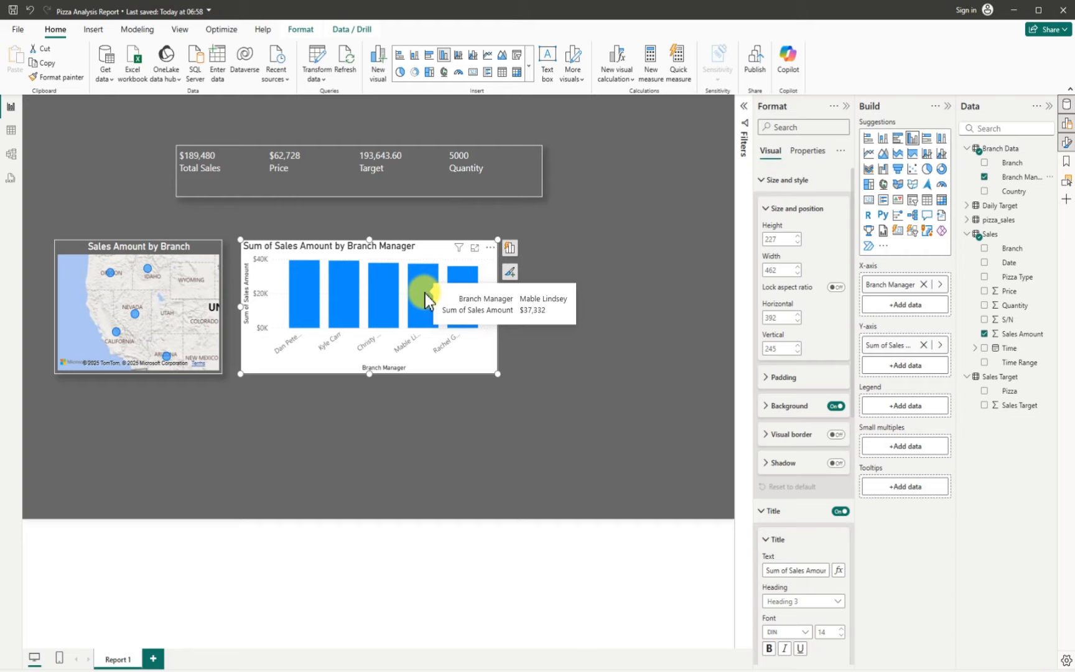
mouse_move(470, 309)
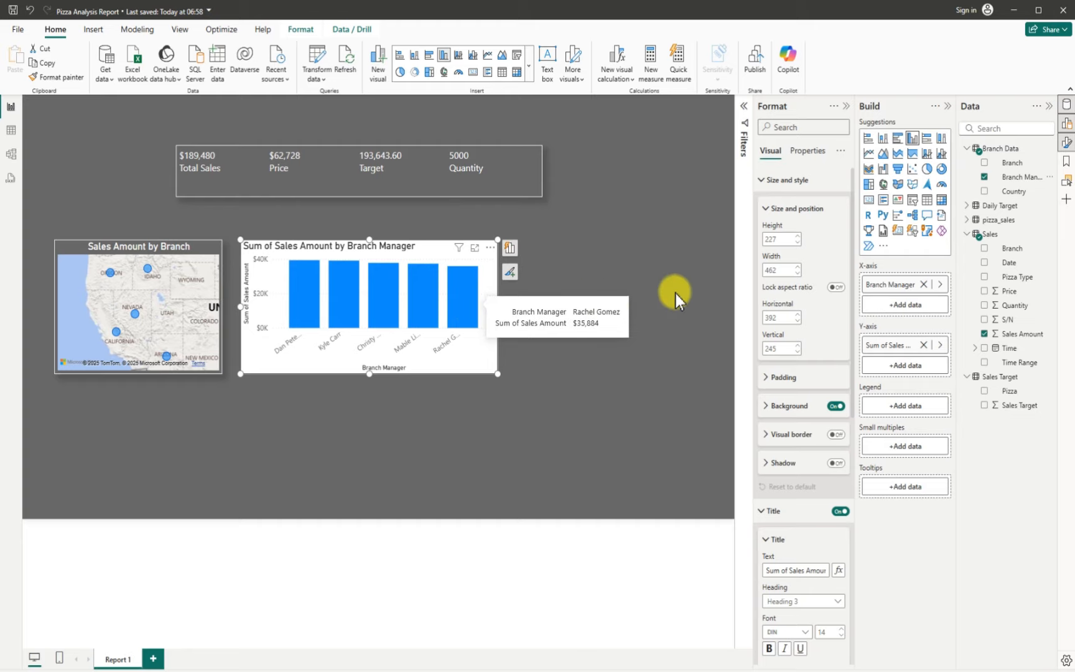
left_click(927, 169)
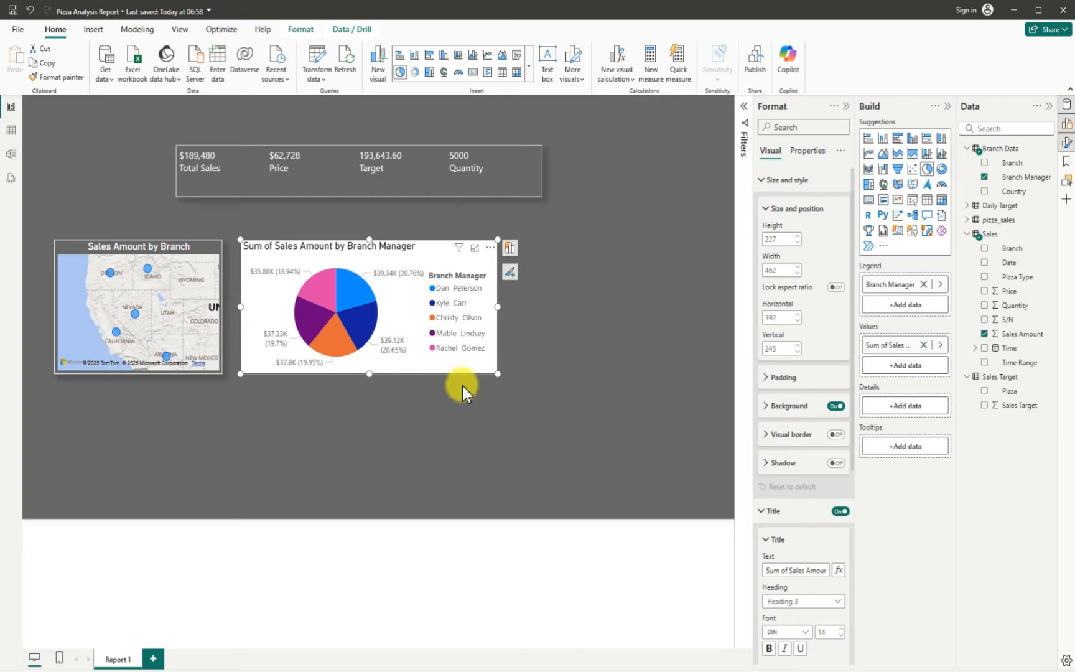
left_click_drag(370, 376, 369, 386)
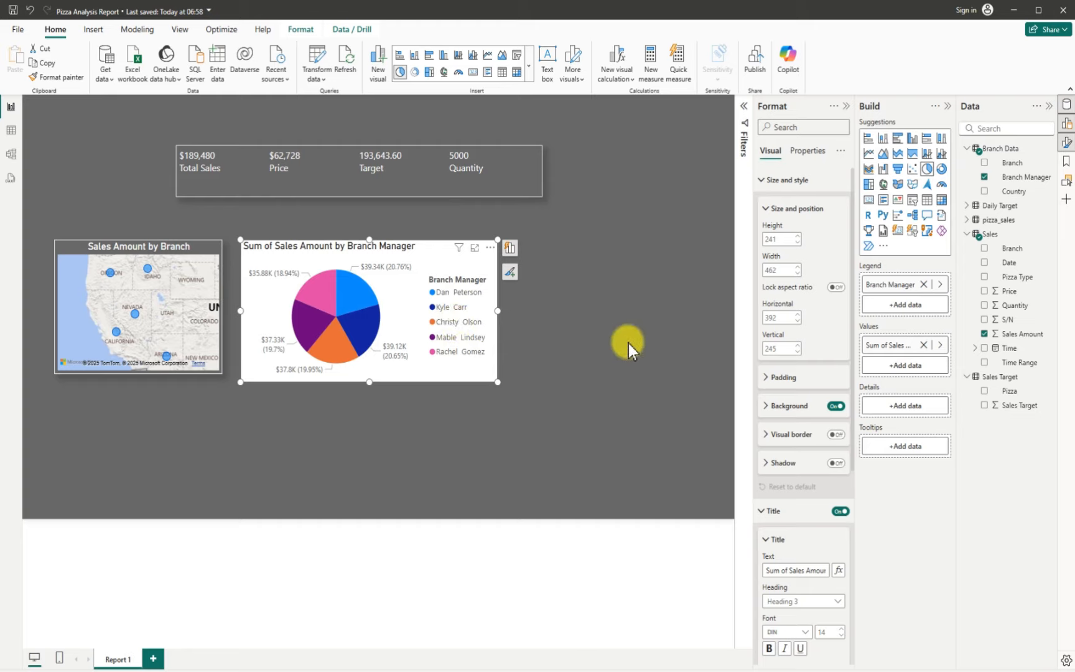
- Turn off the pie chart's background and make its title read "Sales Amount by Branch Manager" in centred white text
left_click(836, 407)
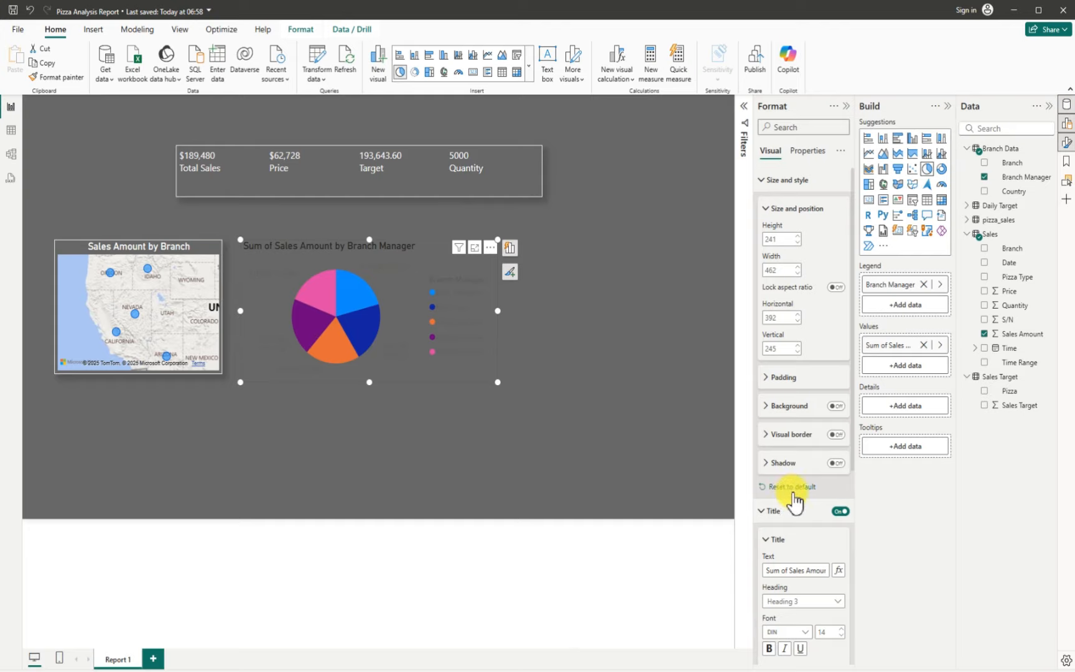
scroll(799, 510, "down", 5)
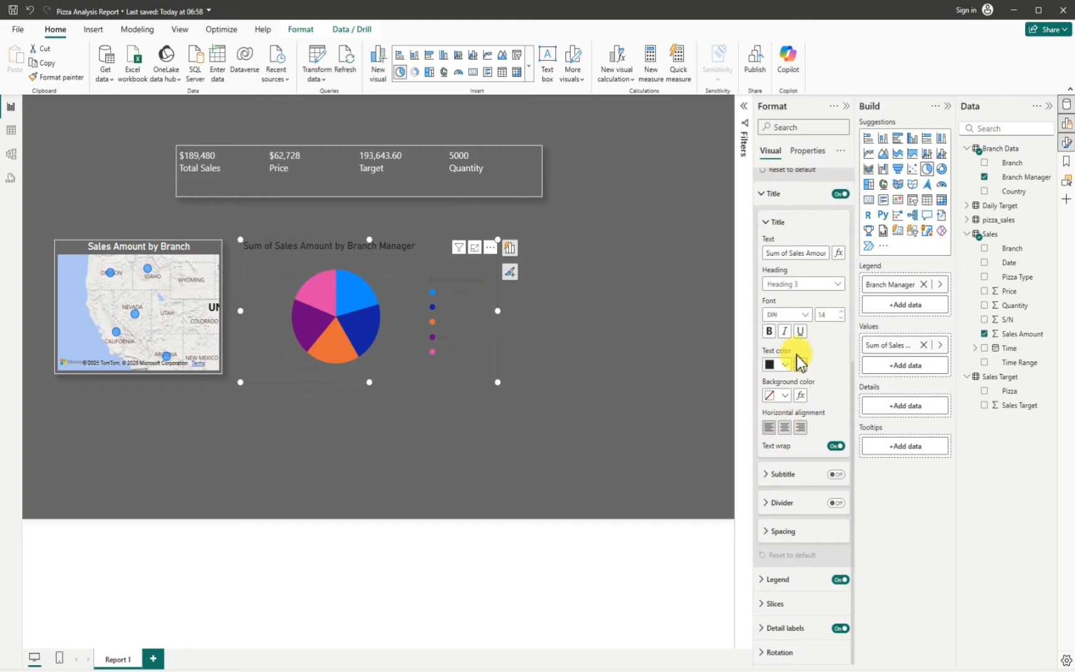
left_click(788, 252)
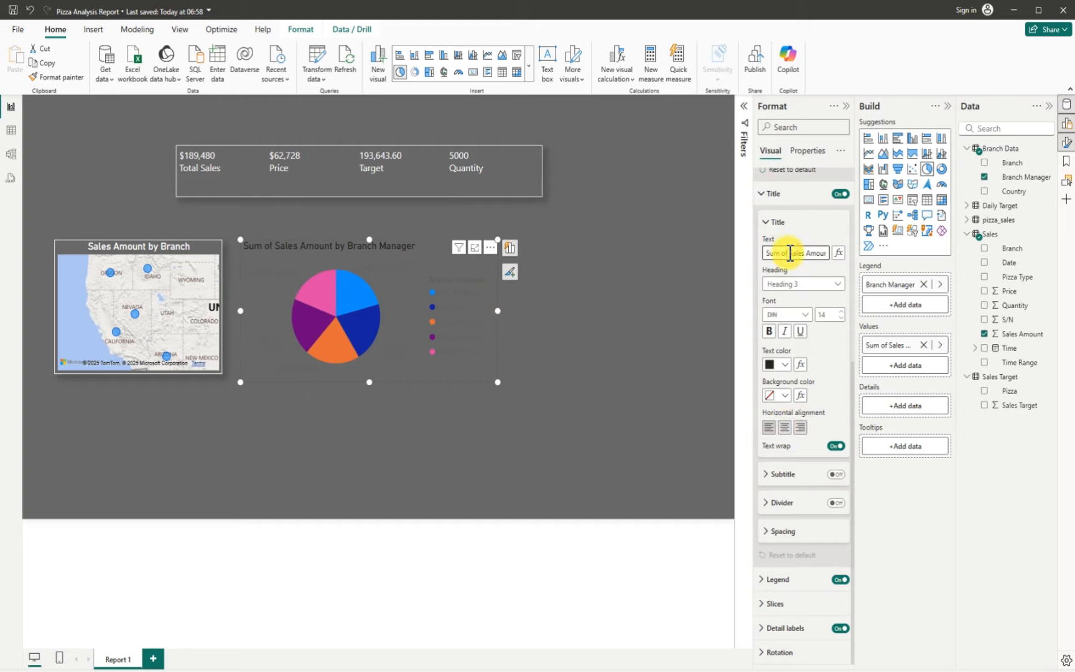
key("BackSpace")
key("BackSpace")
left_click(785, 427)
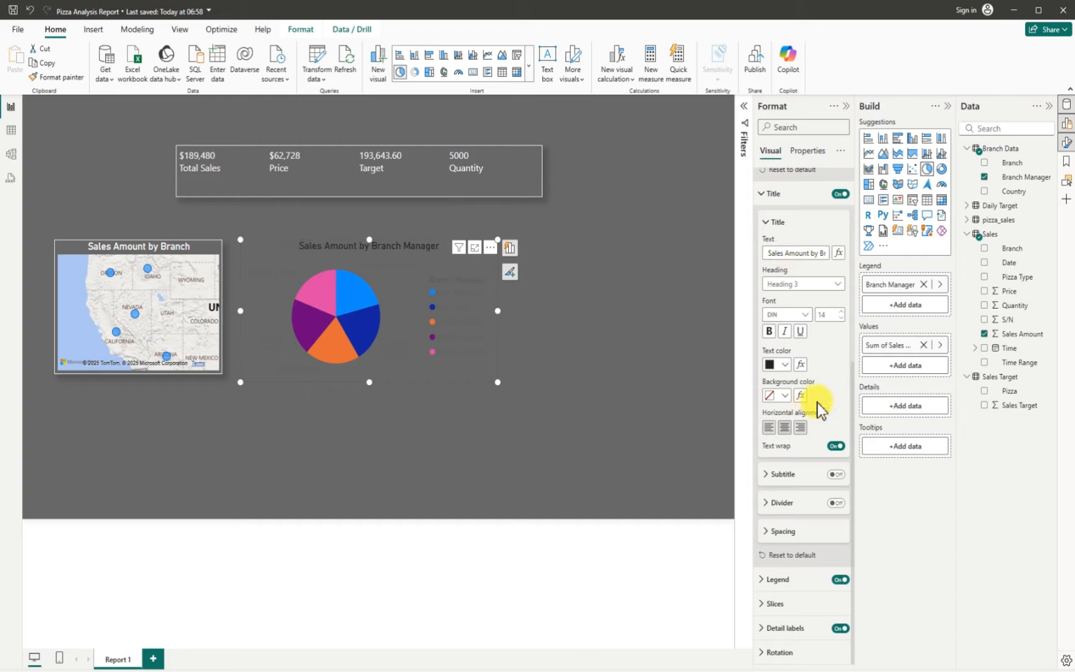
left_click(785, 364)
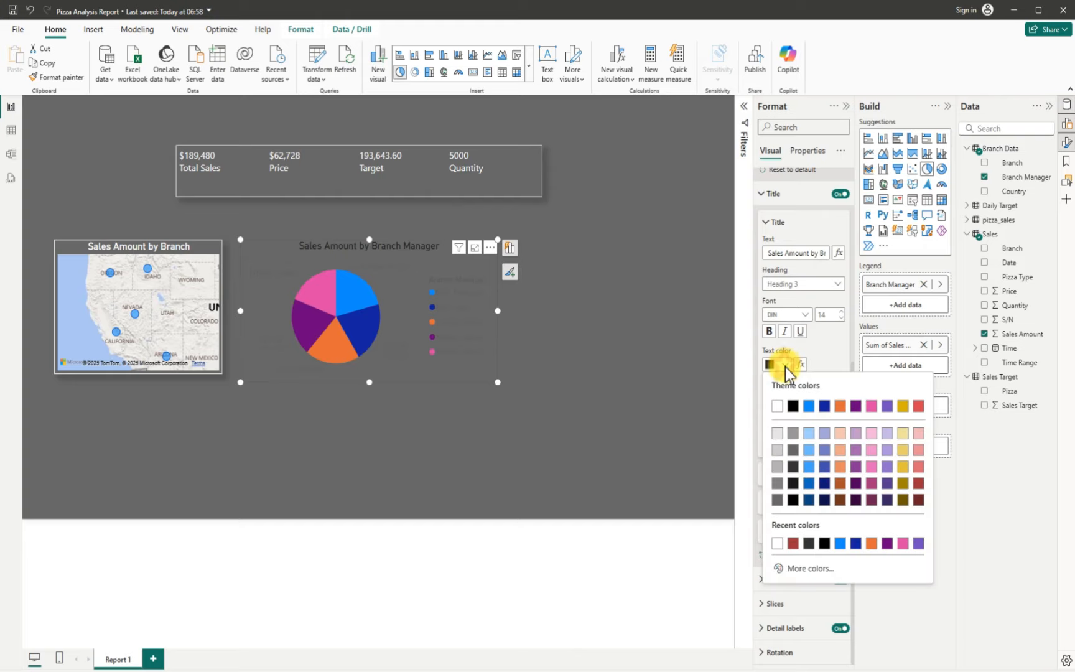
left_click(776, 406)
- Give the pie chart a white visual border and a shadow
scroll(798, 460, "up", 5)
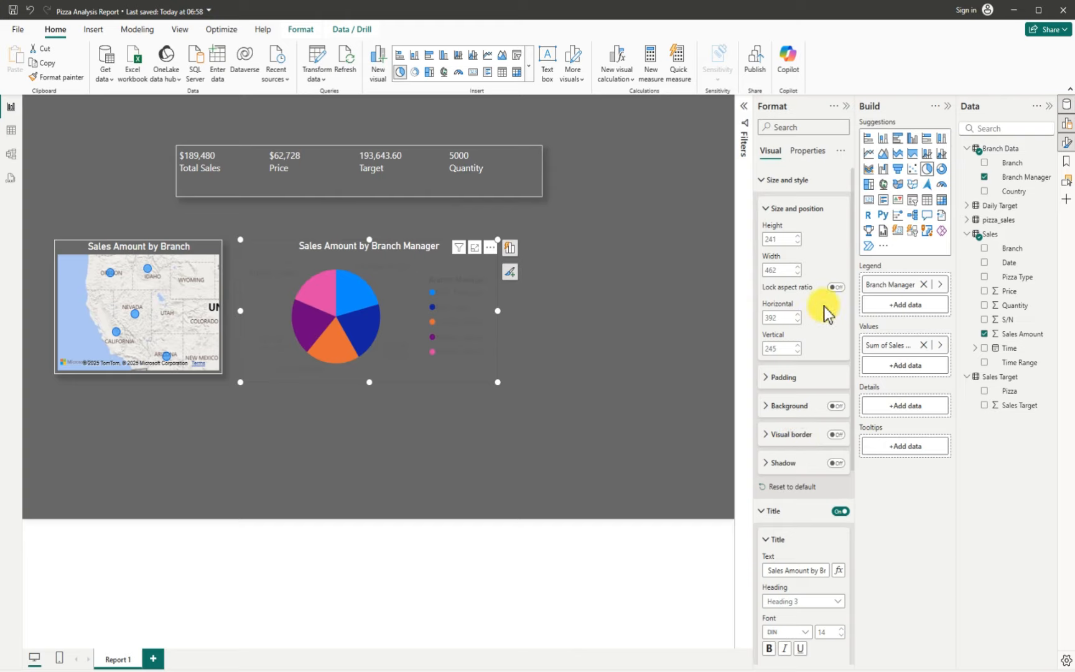
left_click(836, 434)
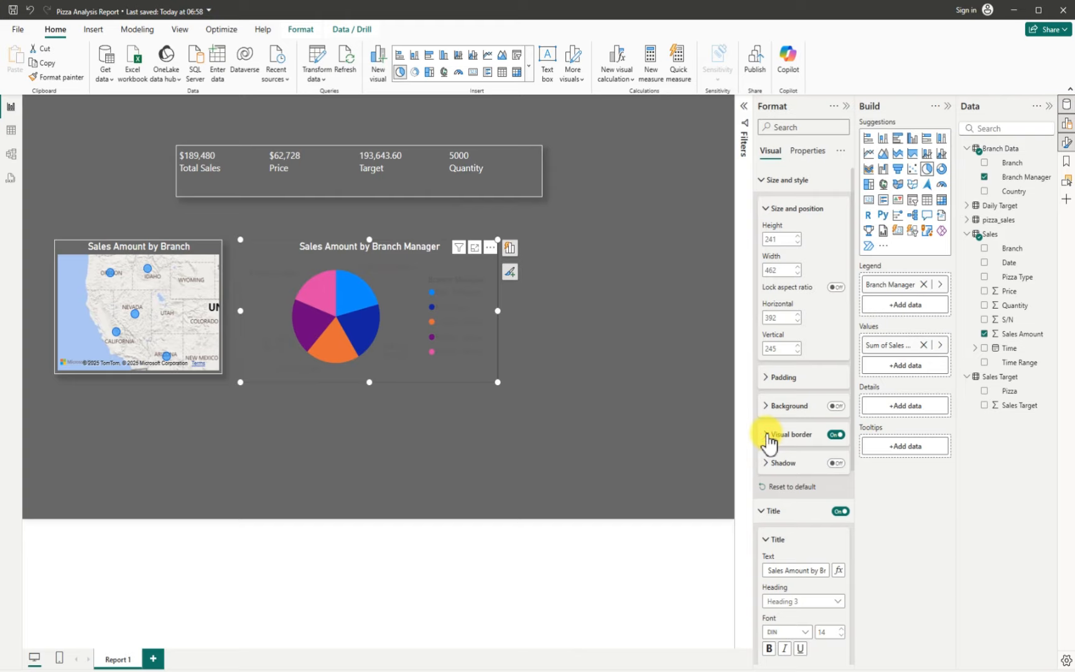
left_click(767, 436)
left_click(784, 465)
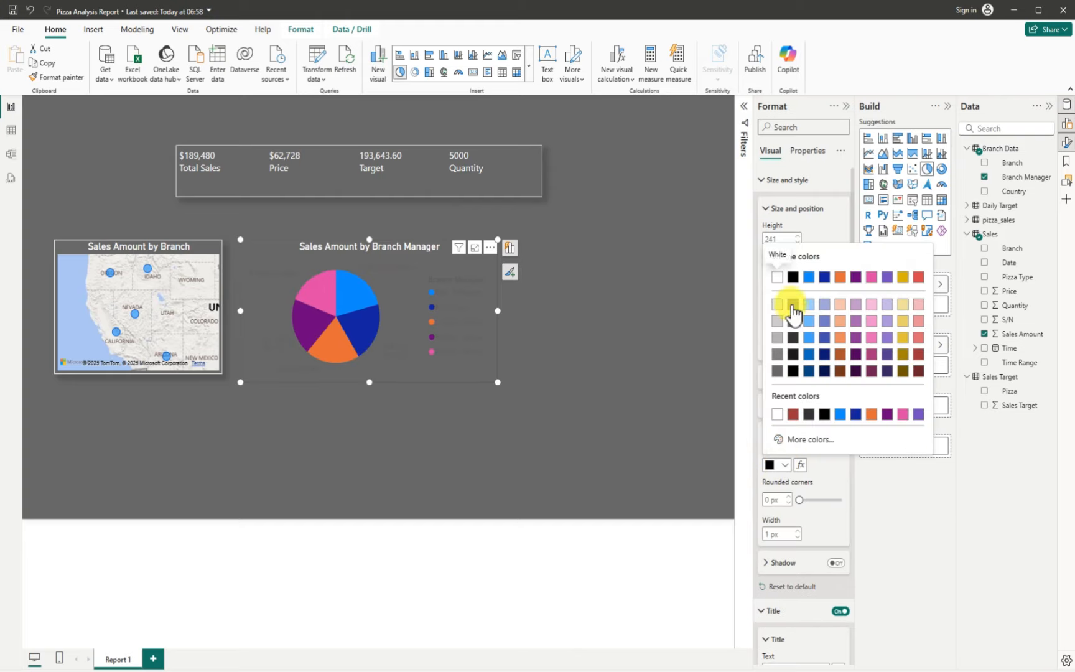
left_click(777, 277)
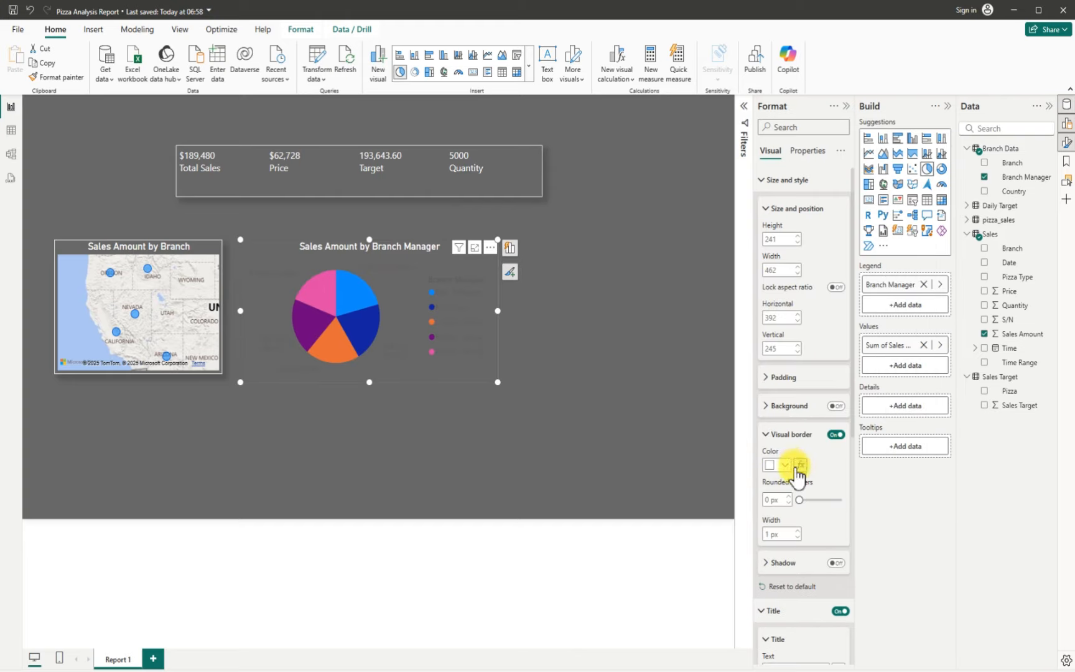
left_click(770, 436)
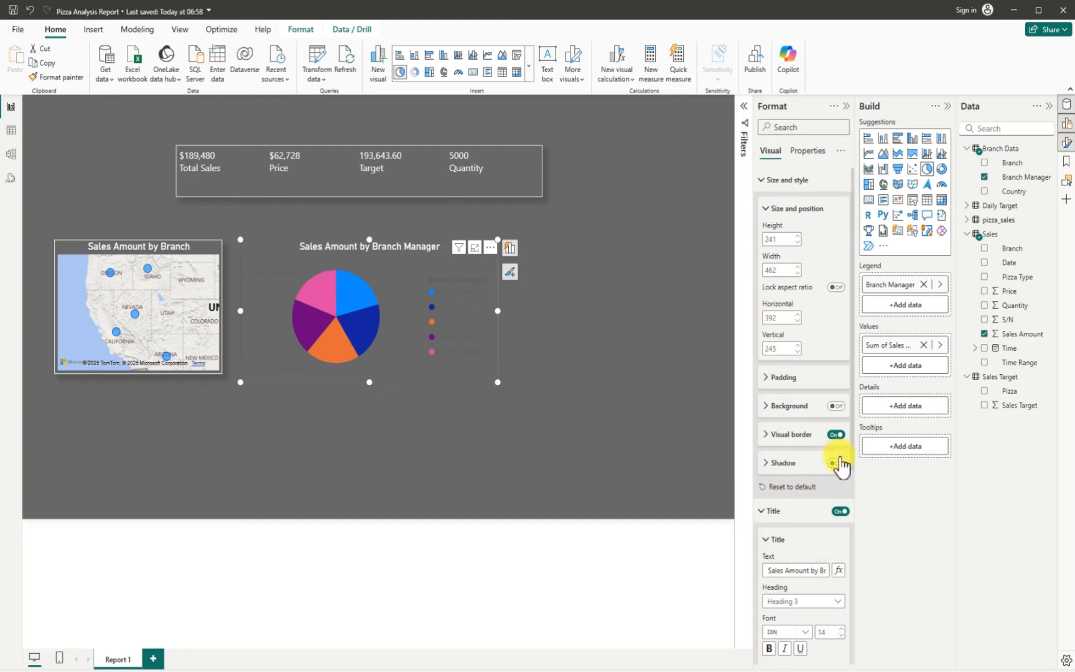
left_click(835, 462)
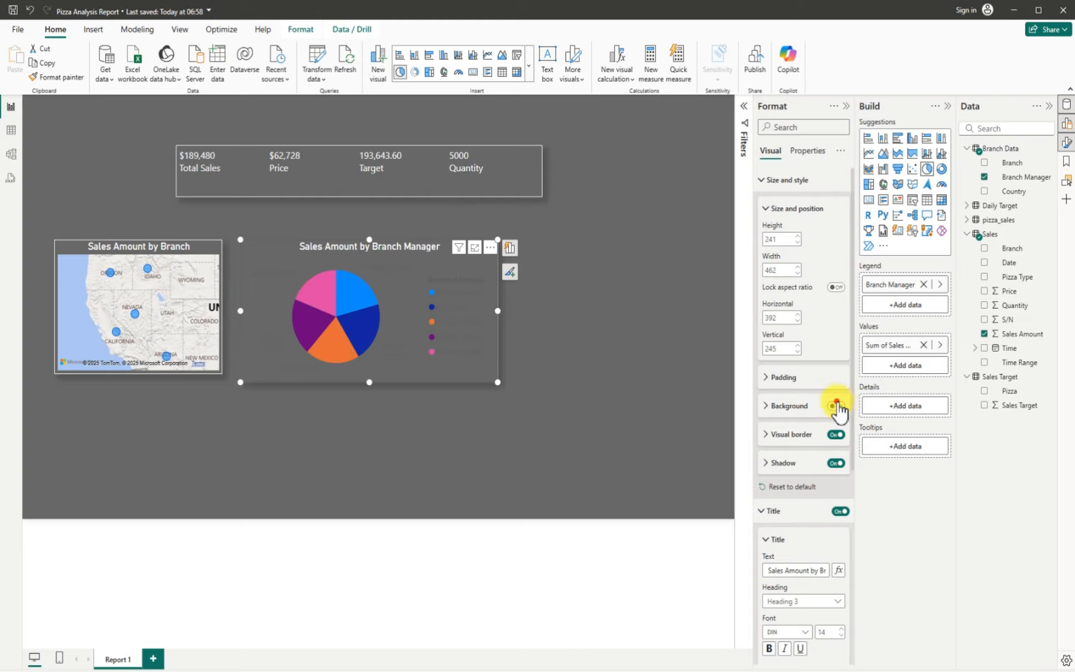
- Turn the pie chart's background back on and set the label contents to All detail labels
left_click(837, 407)
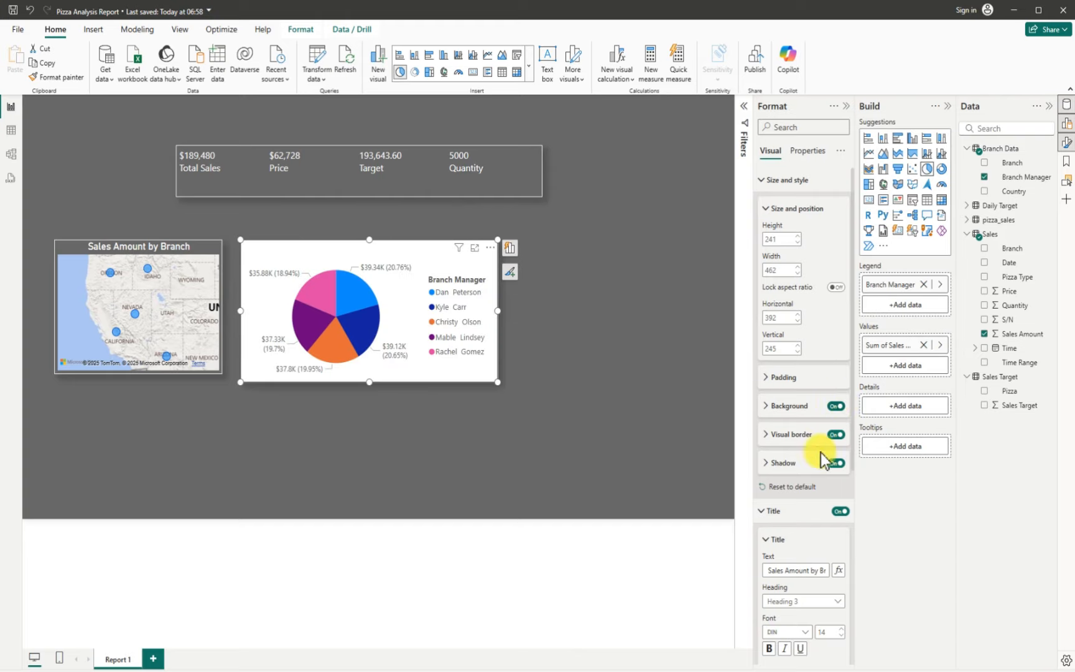
scroll(820, 602, "down", 5)
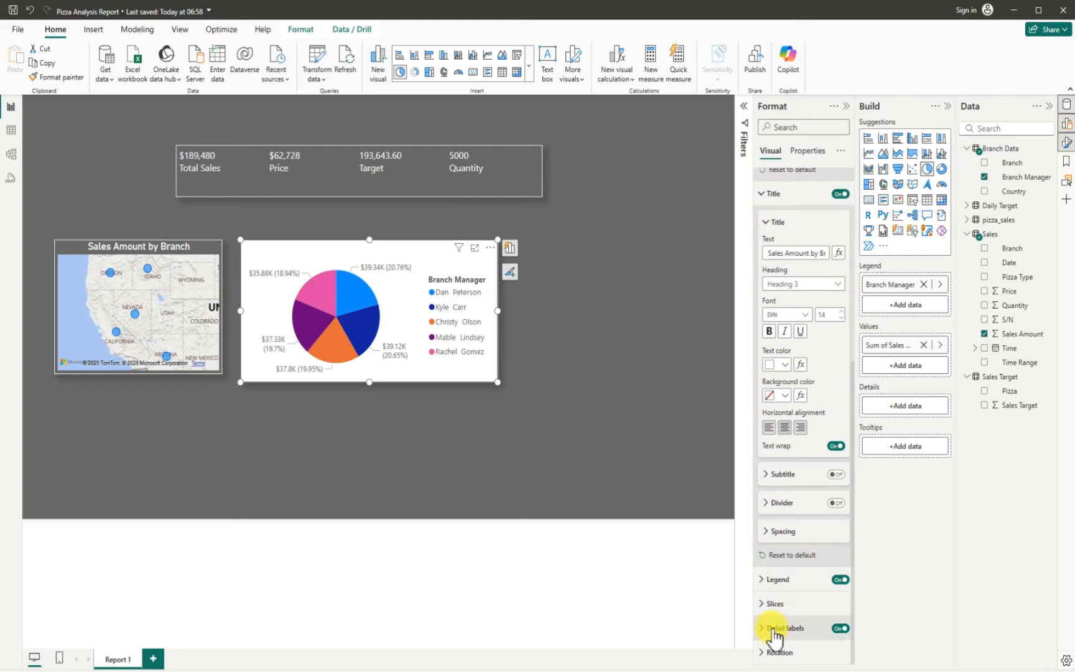
left_click(765, 629)
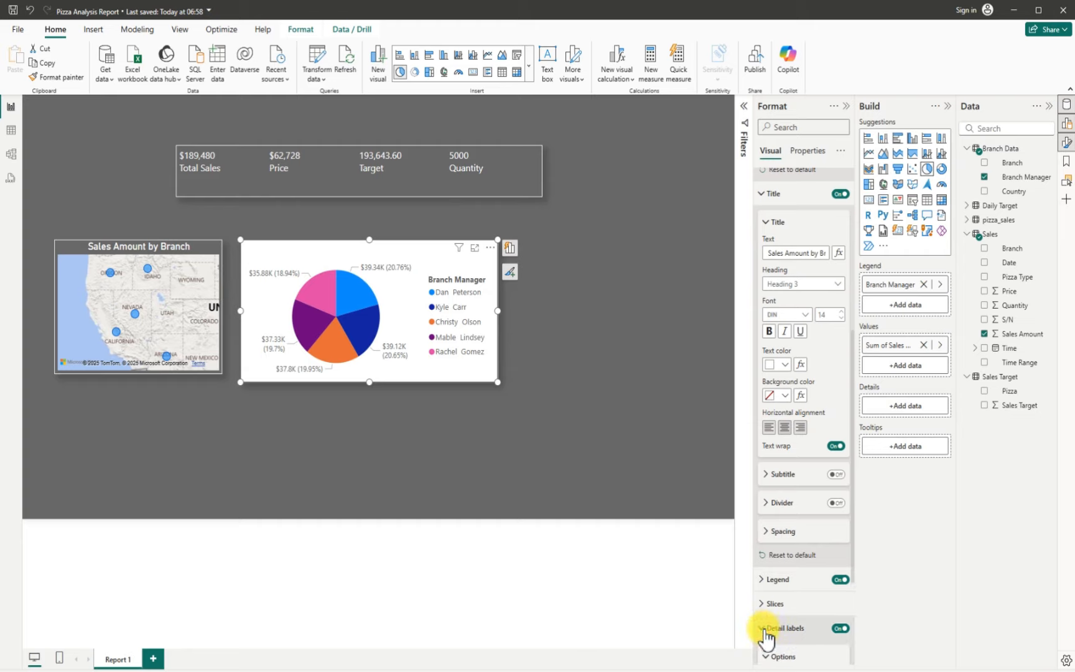
scroll(803, 635, "down", 3)
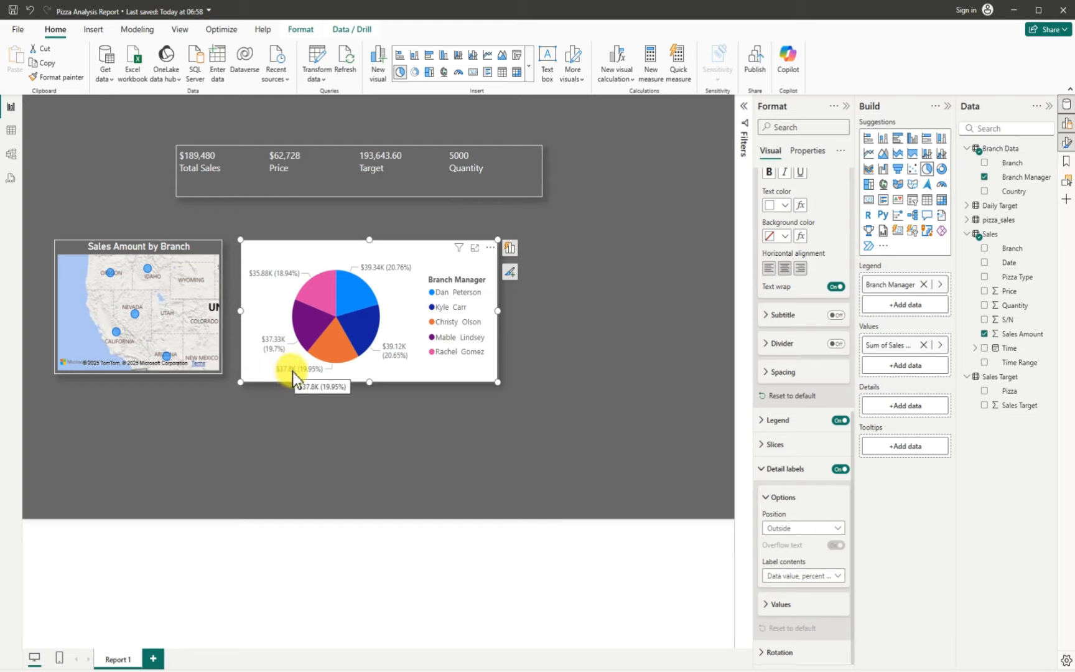
left_click(838, 577)
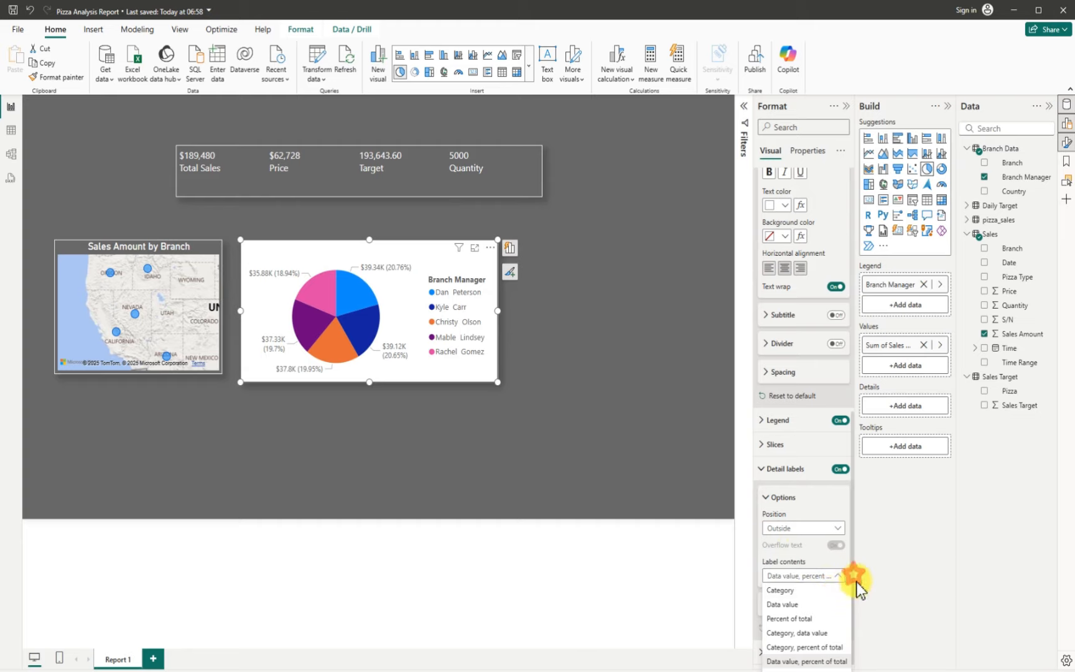
left_click(858, 600)
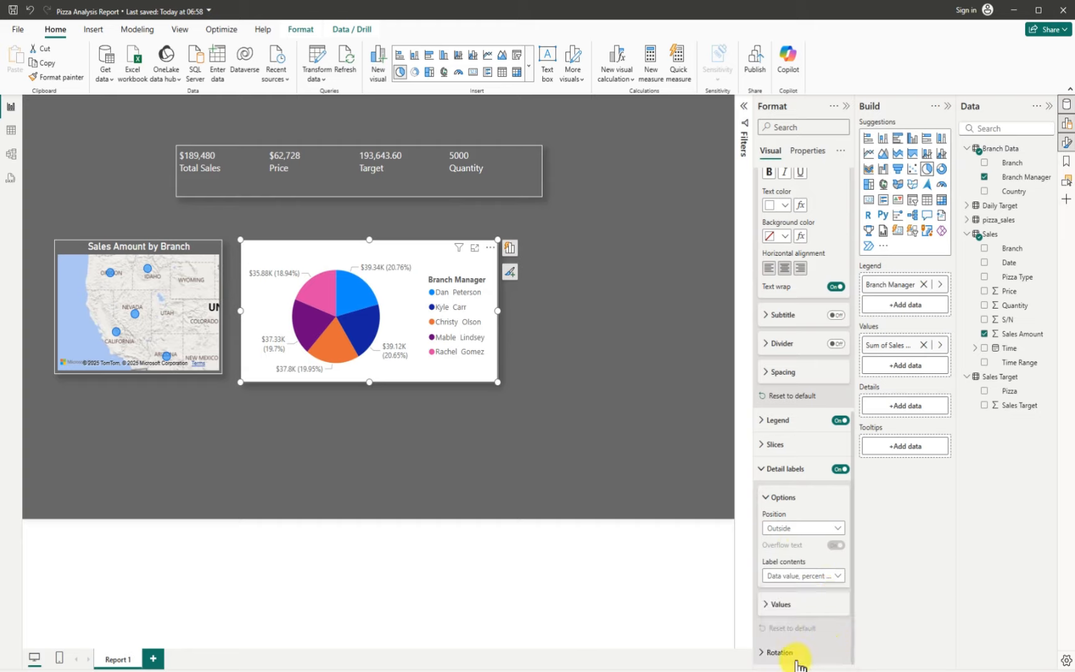
left_click(837, 577)
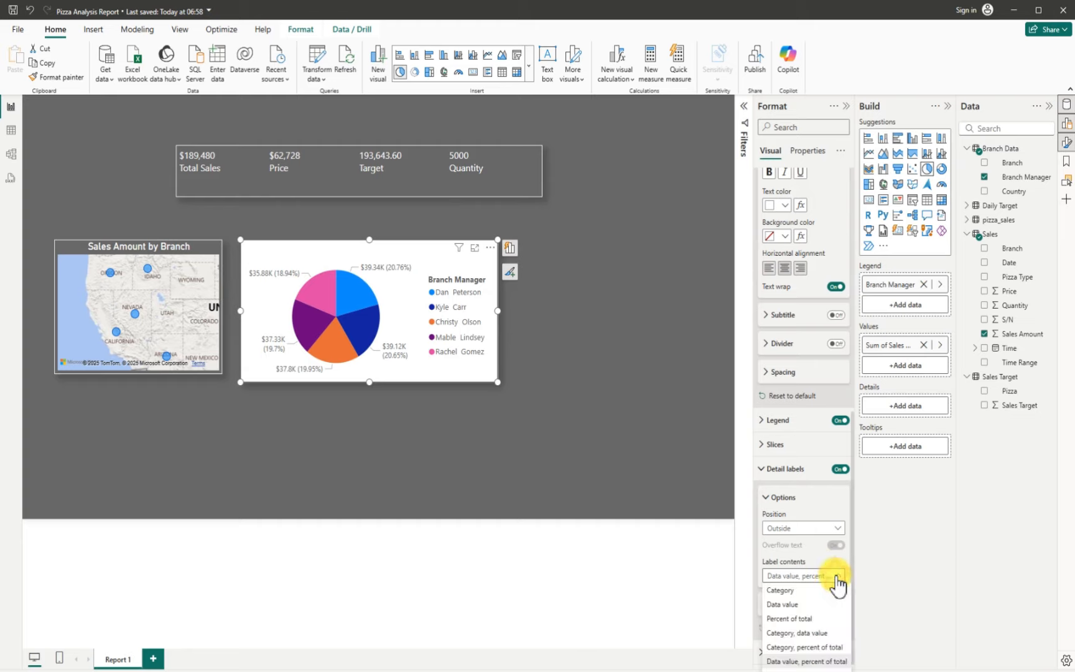
left_click(785, 669)
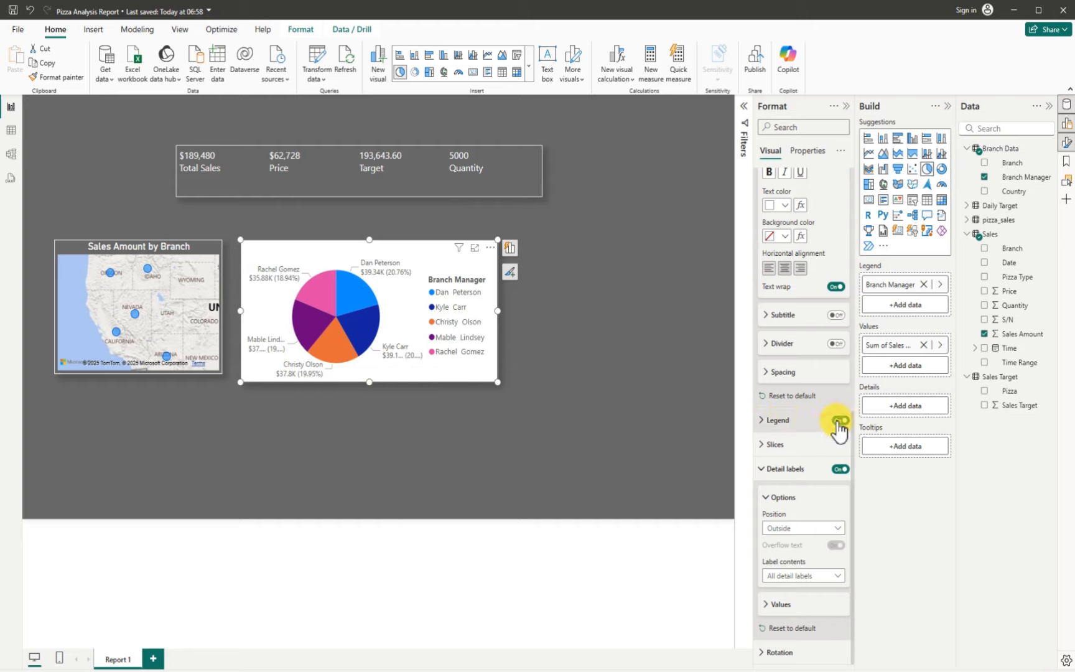
- Turn off the pie chart's legend, then slightly shrink the chart and align it close beside the map
left_click(839, 421)
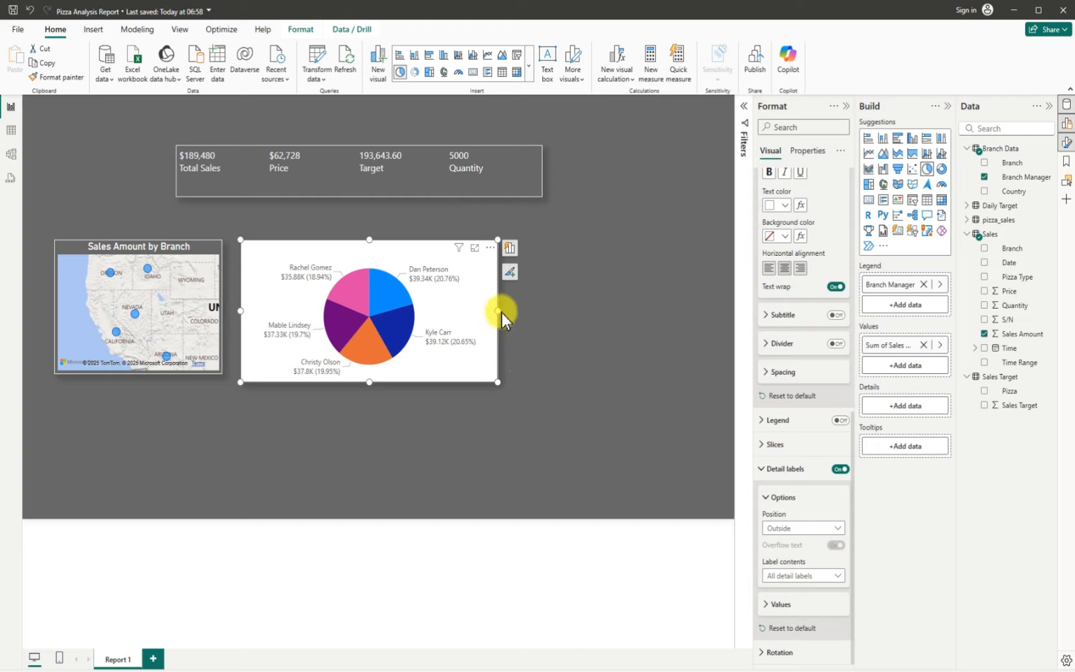
left_click_drag(499, 312, 490, 316)
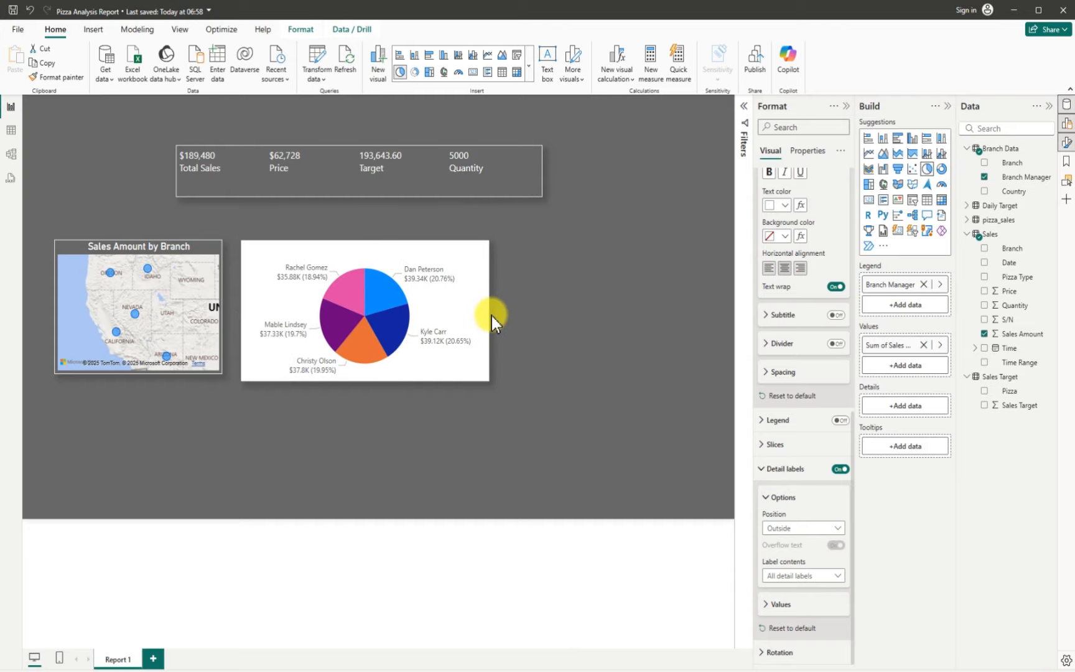
left_click_drag(442, 371, 436, 370)
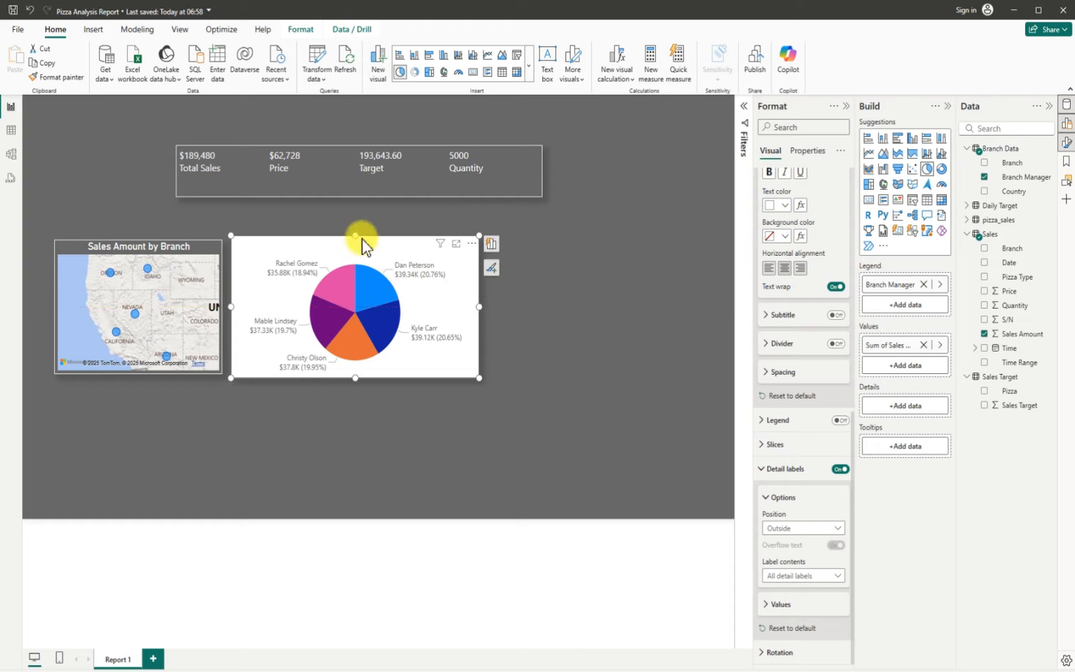
left_click_drag(358, 237, 355, 244)
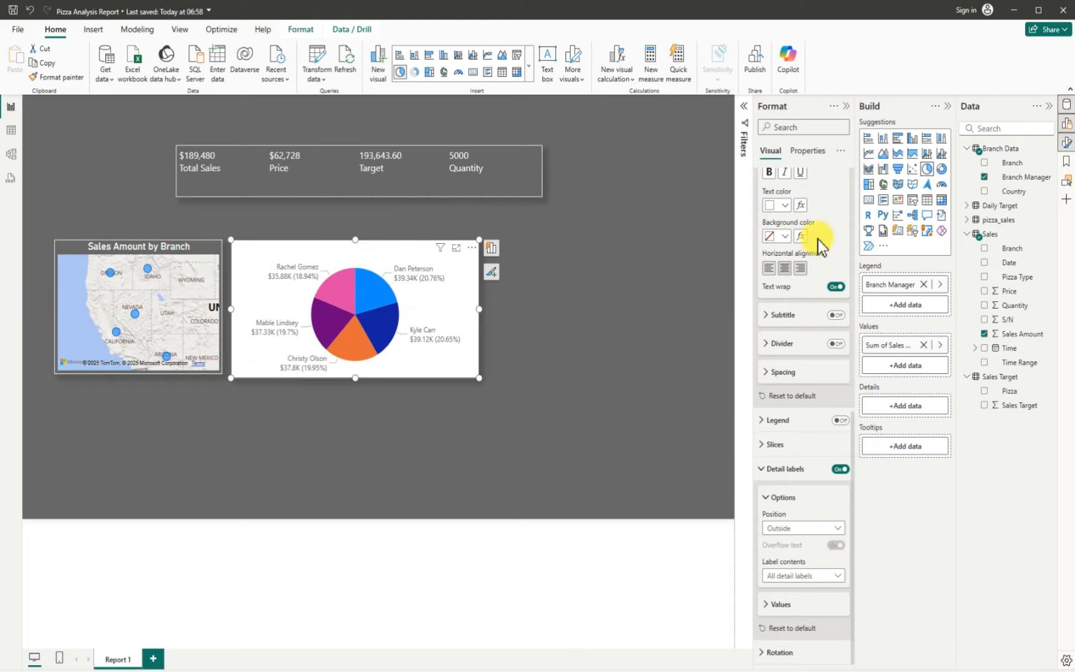
- Turn off the pie chart's background and set its detail label values to white
scroll(817, 242, "up", 8)
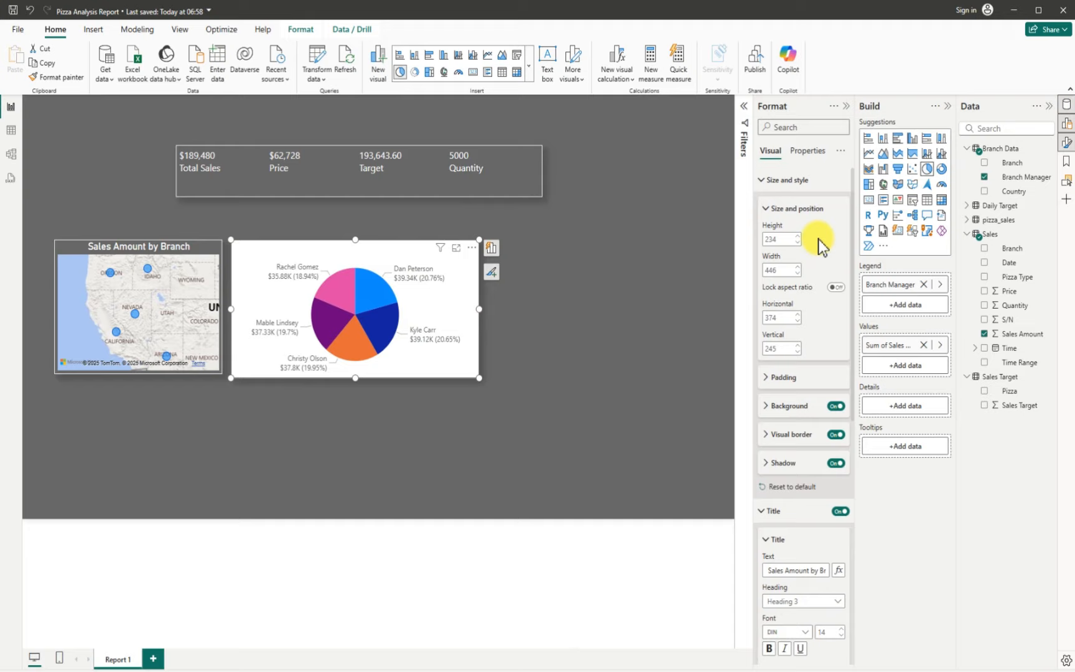
left_click(836, 406)
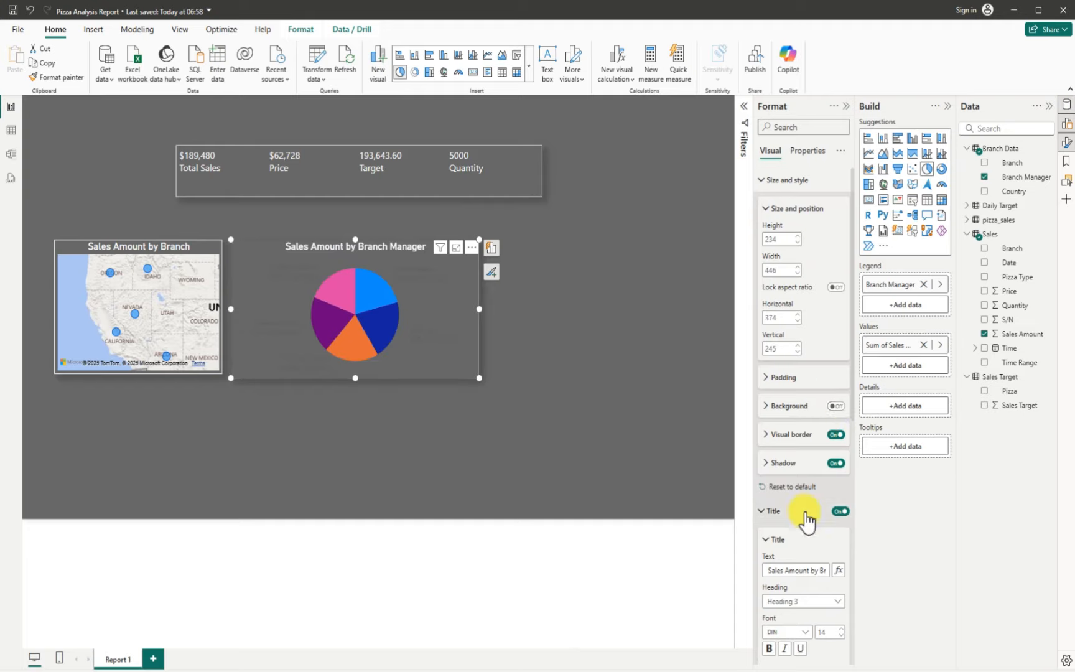
scroll(805, 560, "down", 8)
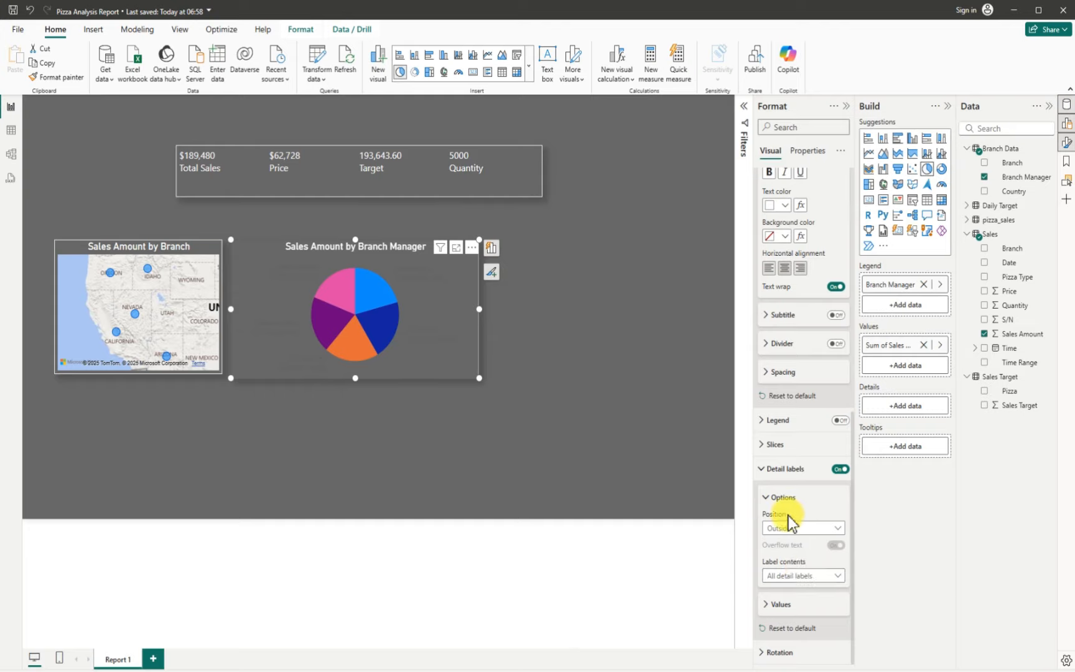
left_click(763, 603)
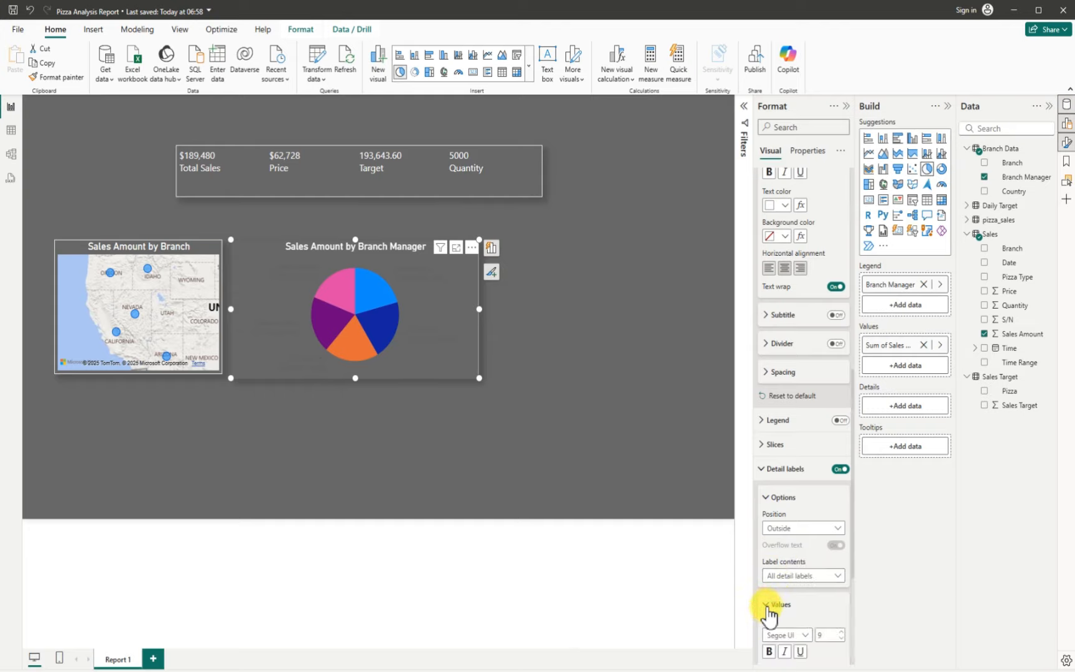
scroll(793, 616, "down", 4)
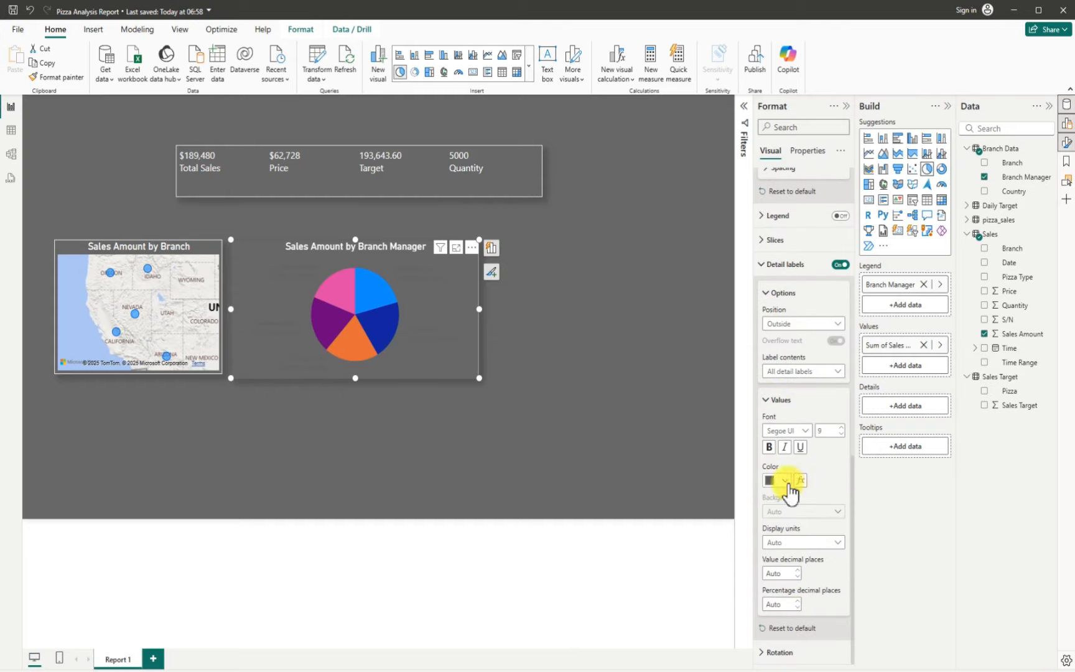
left_click(784, 481)
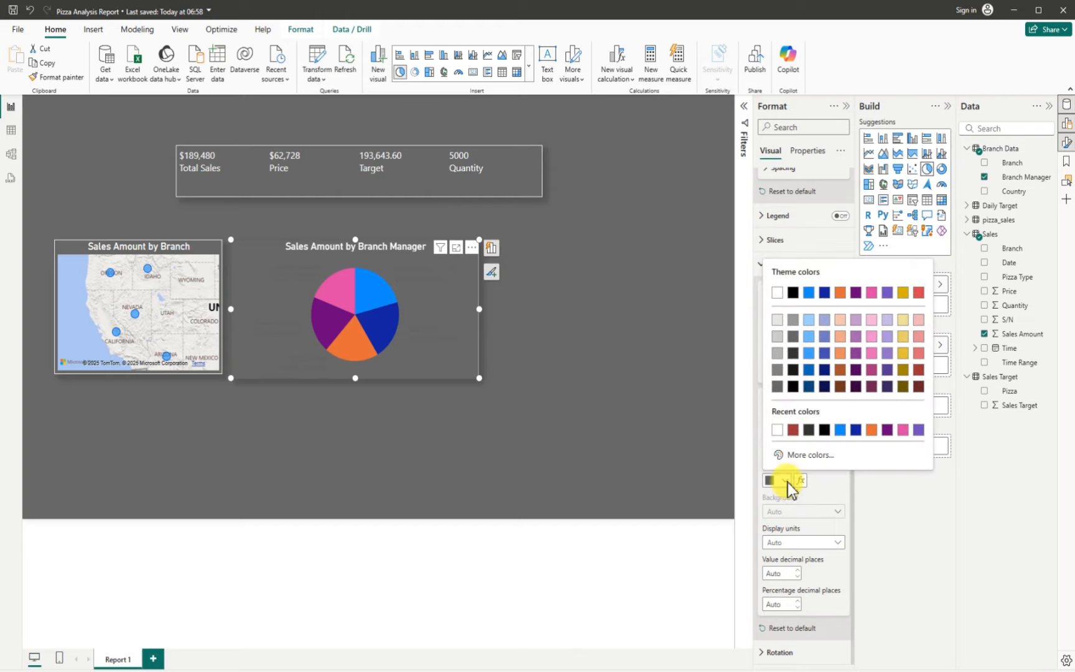
left_click(777, 292)
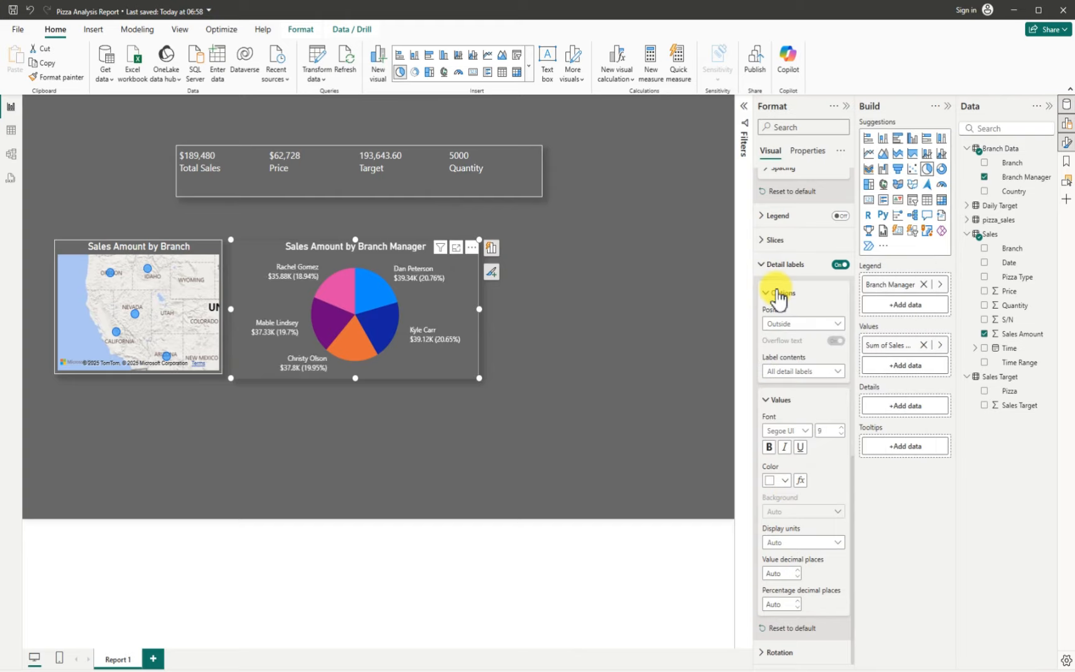
left_click(585, 344)
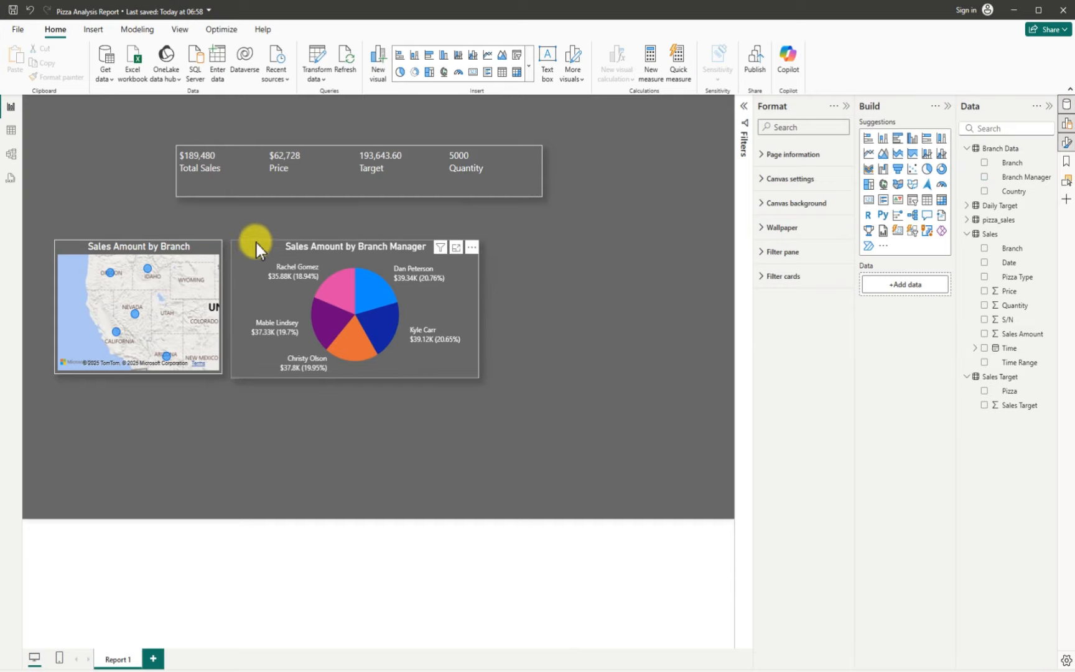
- Move the pie chart slightly closer to the map and reduce its height to about 227 to match the map's lower edge
left_click_drag(256, 244, 257, 257)
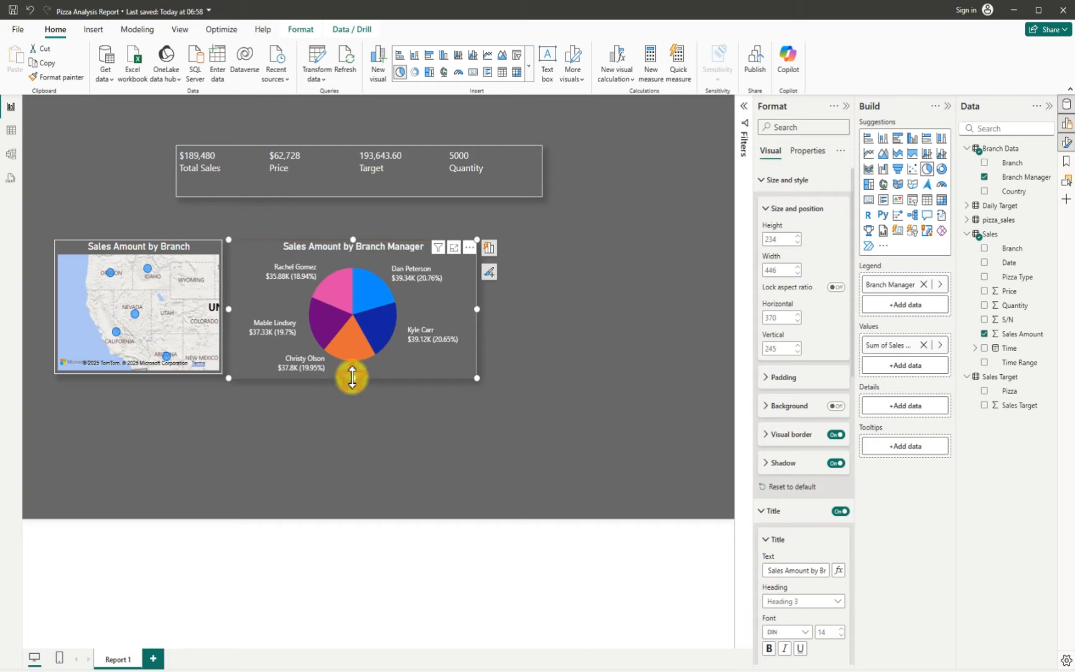
left_click_drag(352, 378, 352, 373)
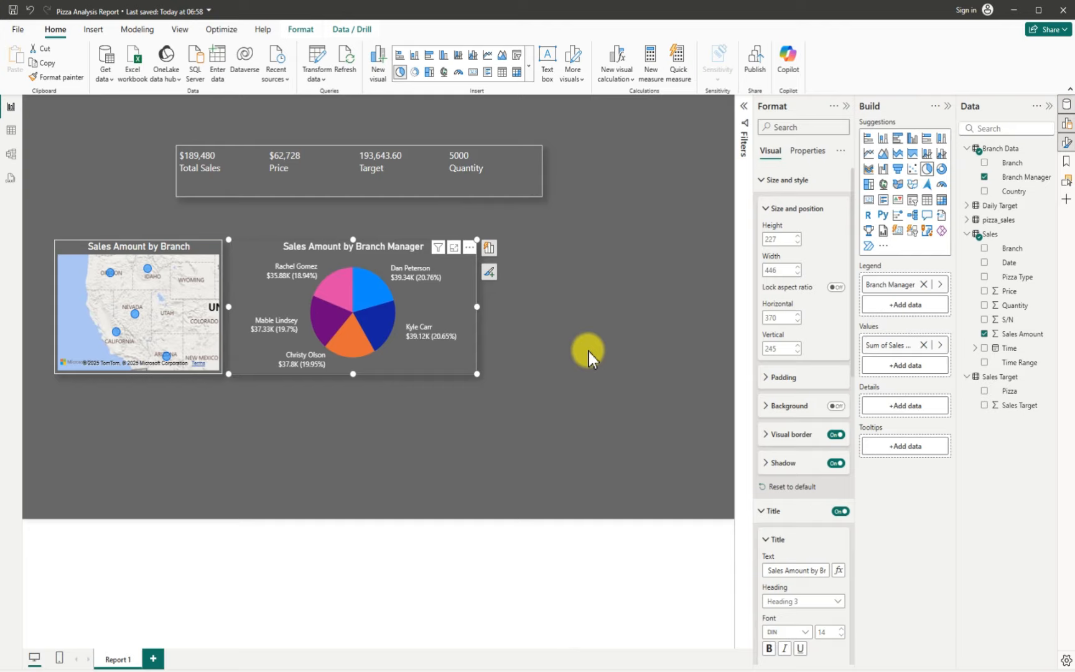
left_click(588, 352)
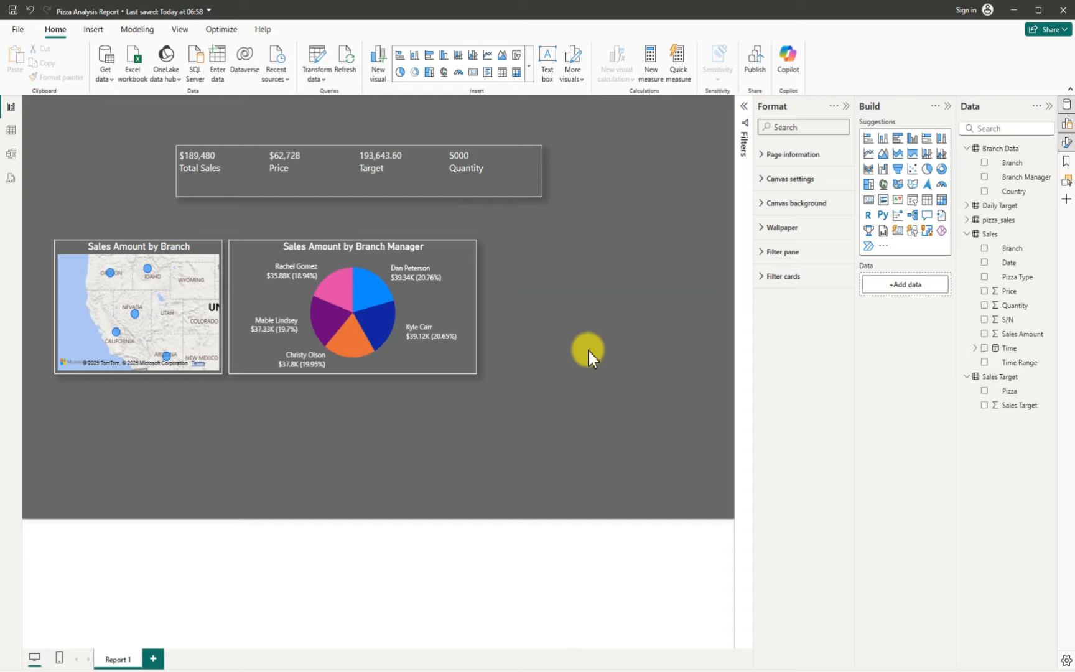
- Insert a line chart, place it beside the pie chart level with it, and widen it towards the page edge
left_click(844, 107)
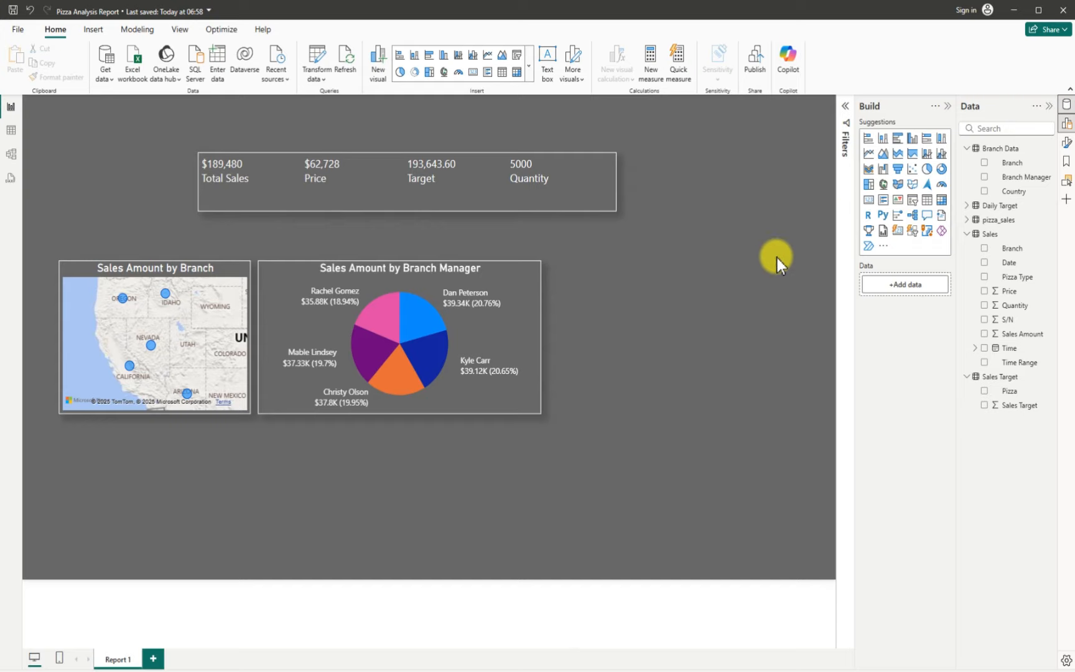
left_click(869, 155)
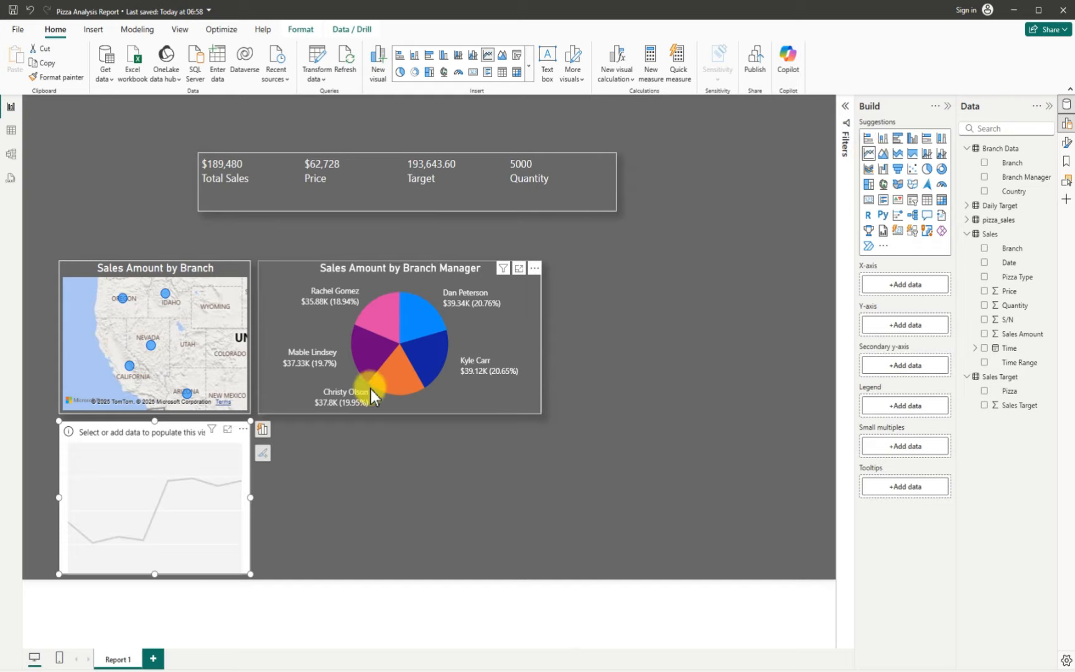
left_click_drag(194, 507, 691, 342)
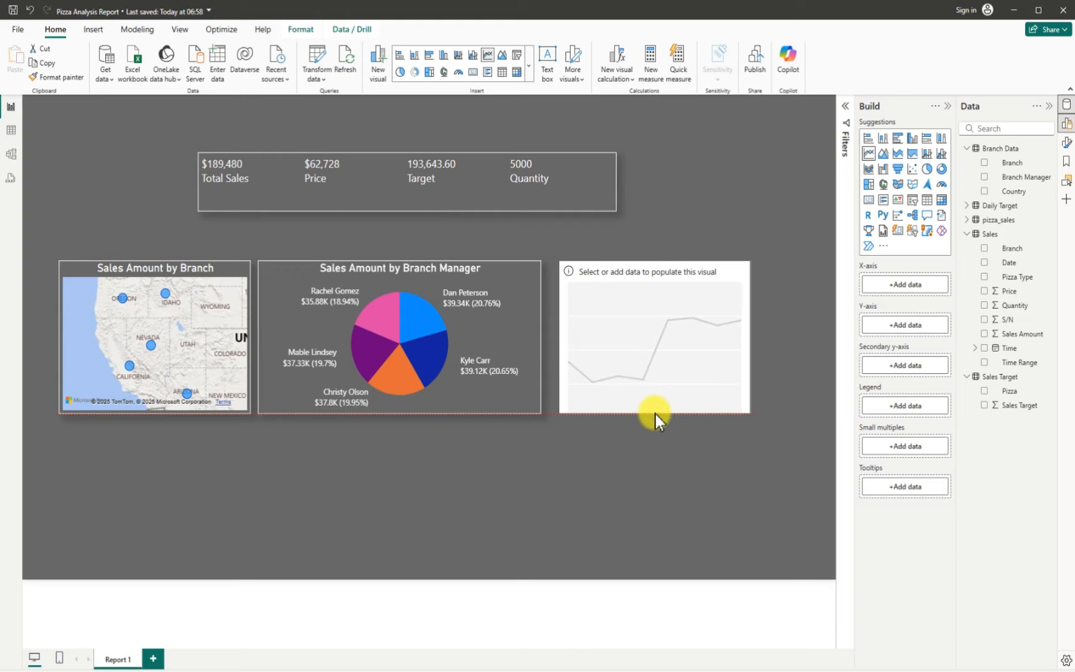
left_click_drag(749, 336, 826, 333)
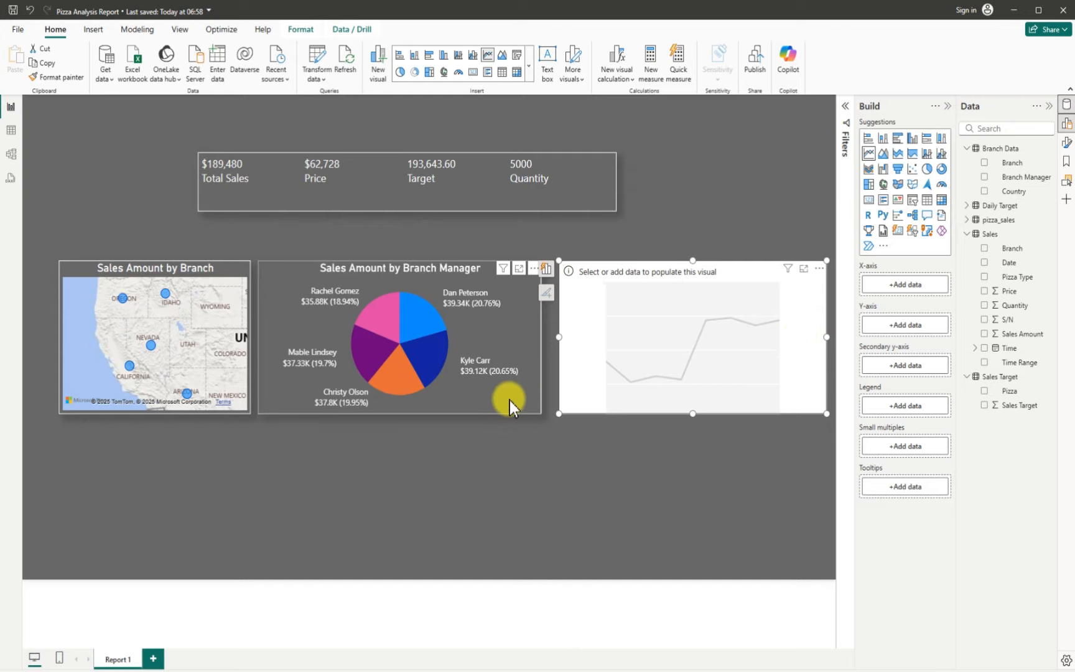
- Narrow the pie chart, move the empty line chart close beside it, and make the line chart slightly taller
left_click(536, 415)
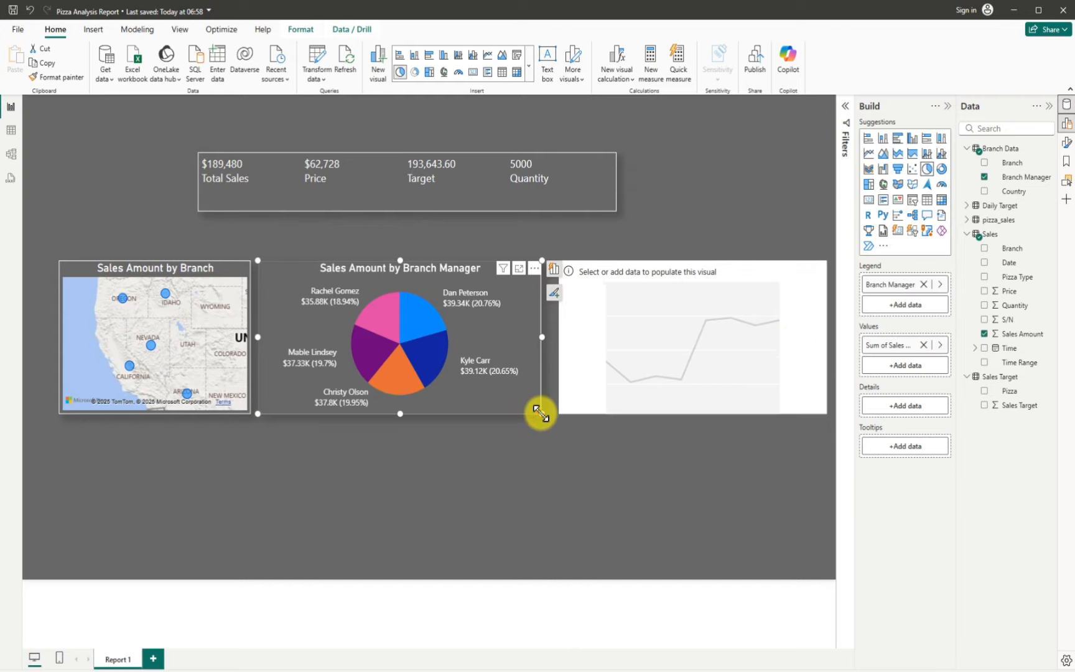
left_click_drag(534, 413, 510, 413)
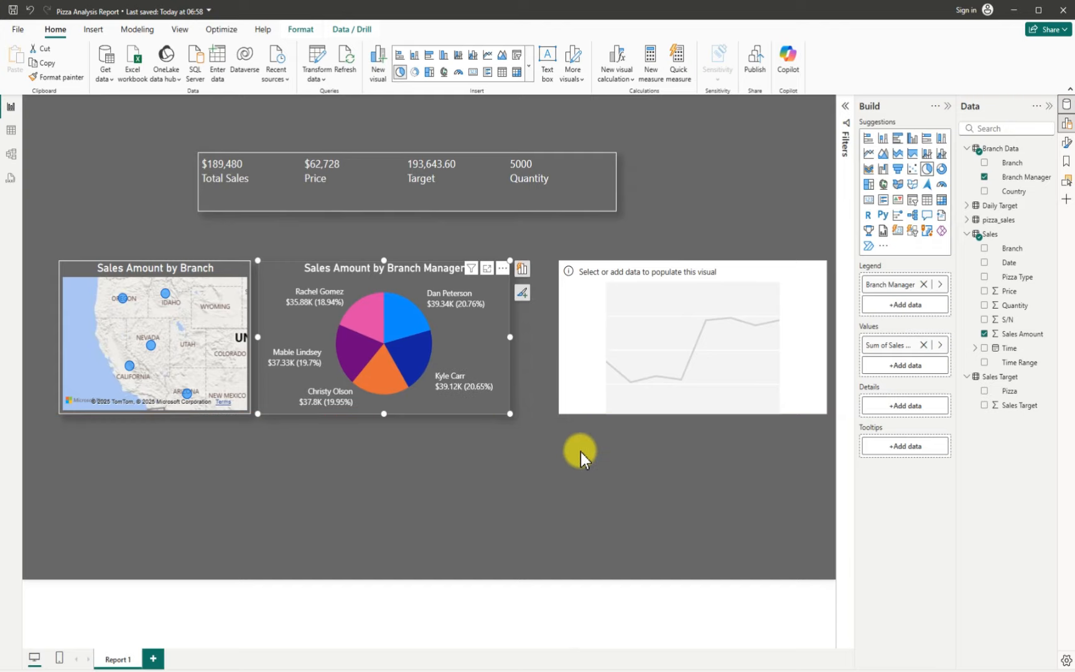
left_click(602, 404)
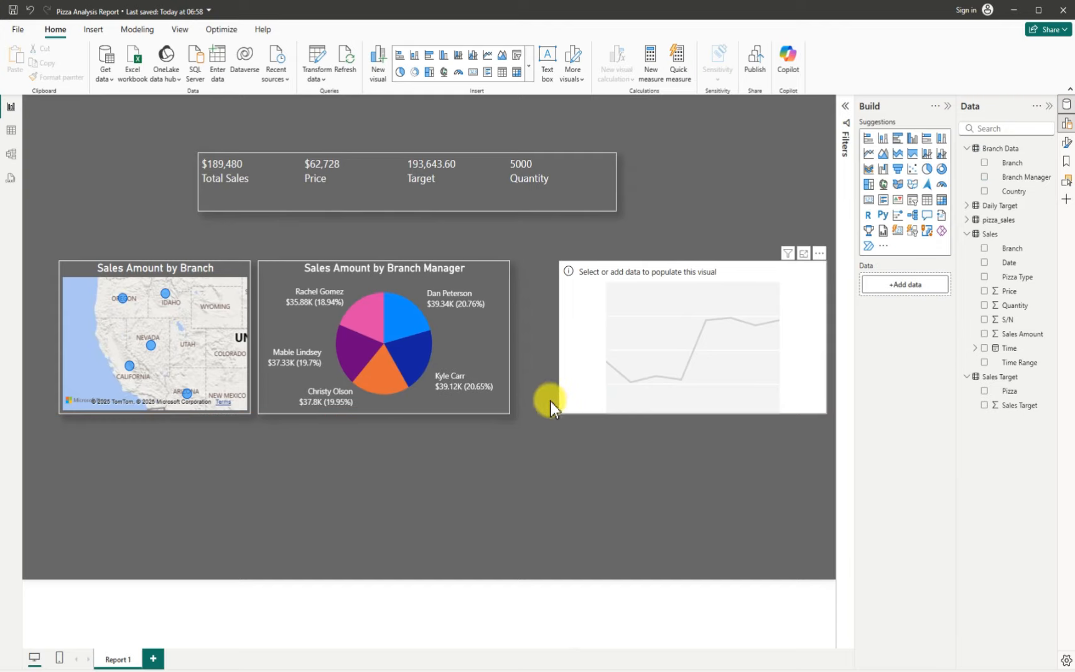
left_click_drag(547, 403, 577, 399)
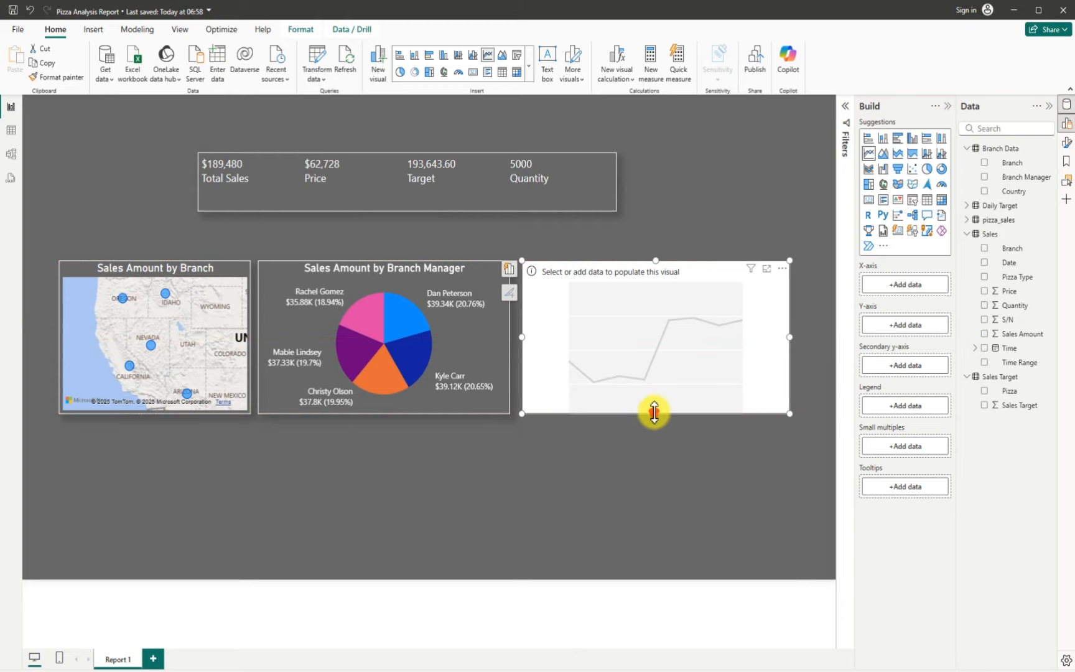
left_click_drag(653, 411, 656, 424)
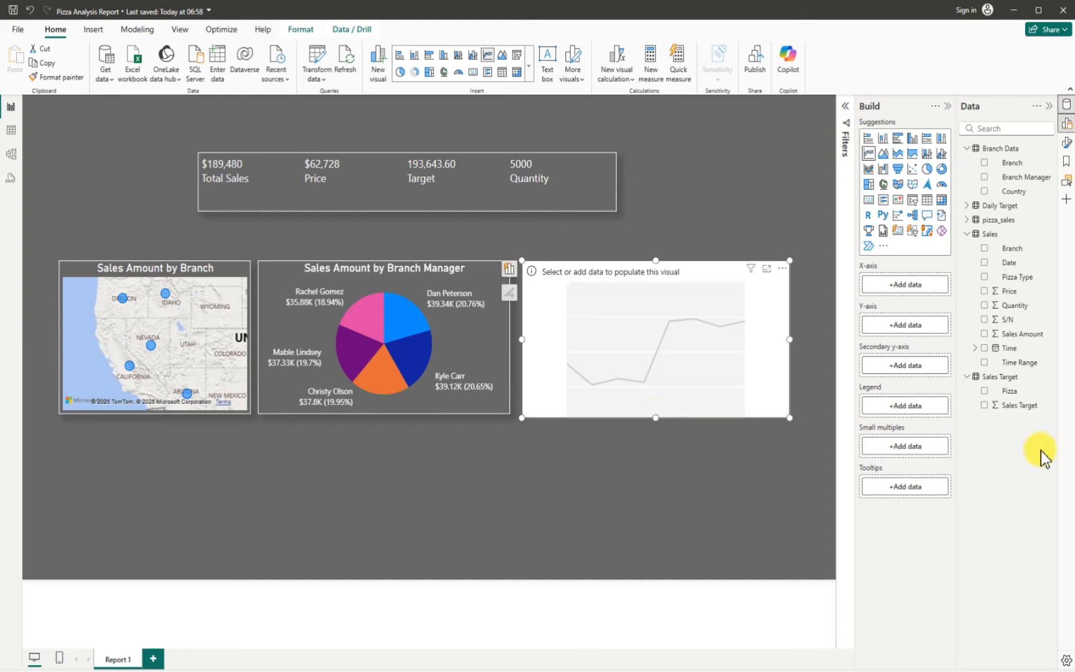
- Plot Sales Amount by the Day level of the Sales table's Time hierarchy in the line chart and widen the chart slightly
left_click(985, 334)
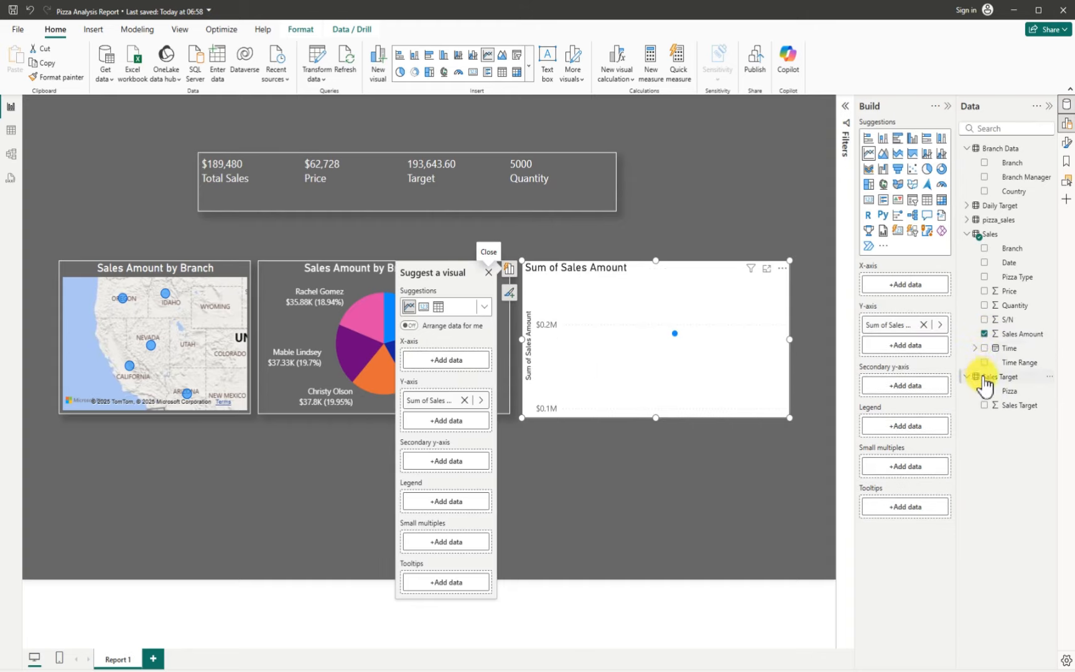
left_click(975, 349)
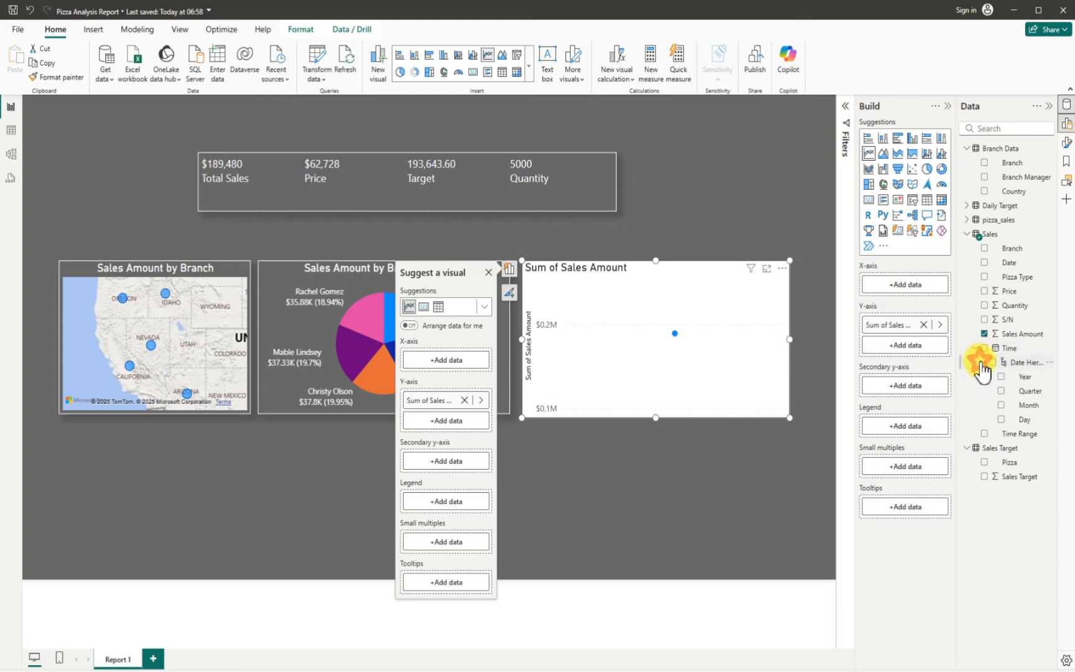
left_click(1001, 419)
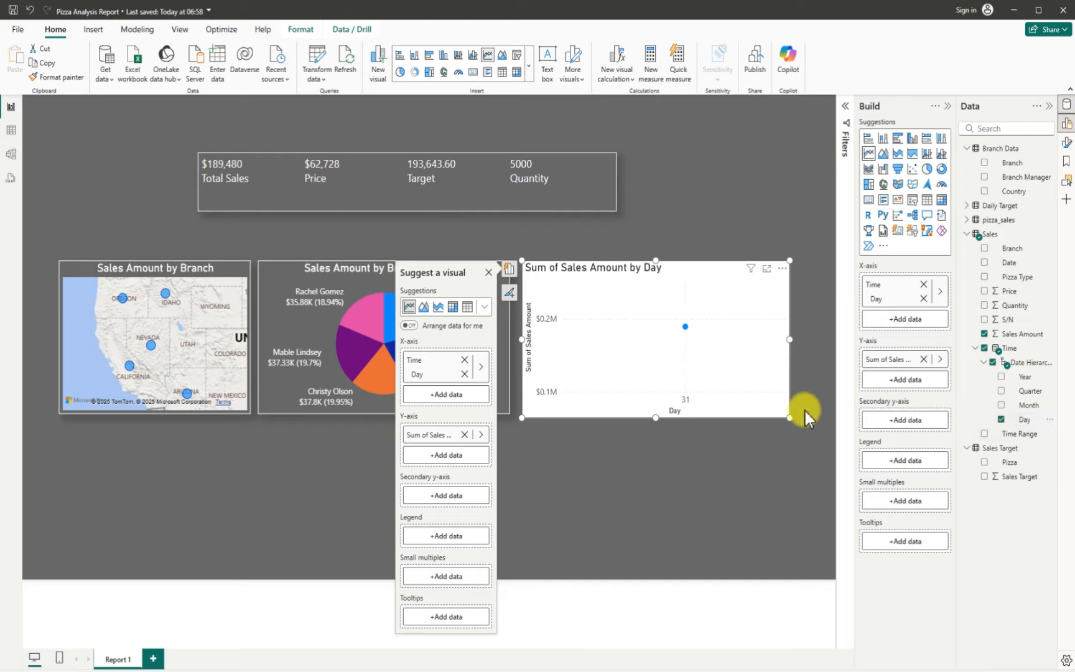
left_click_drag(789, 340, 806, 341)
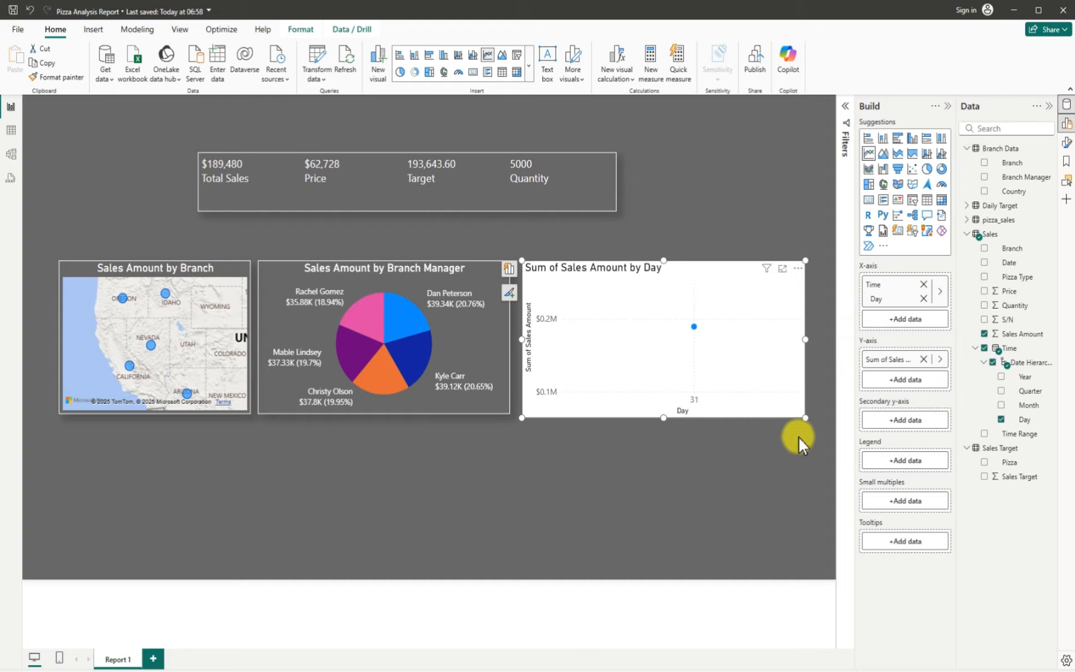
- Replace the line chart's Time day on the X-axis with the Day field from the Daily Target table
left_click(1000, 419)
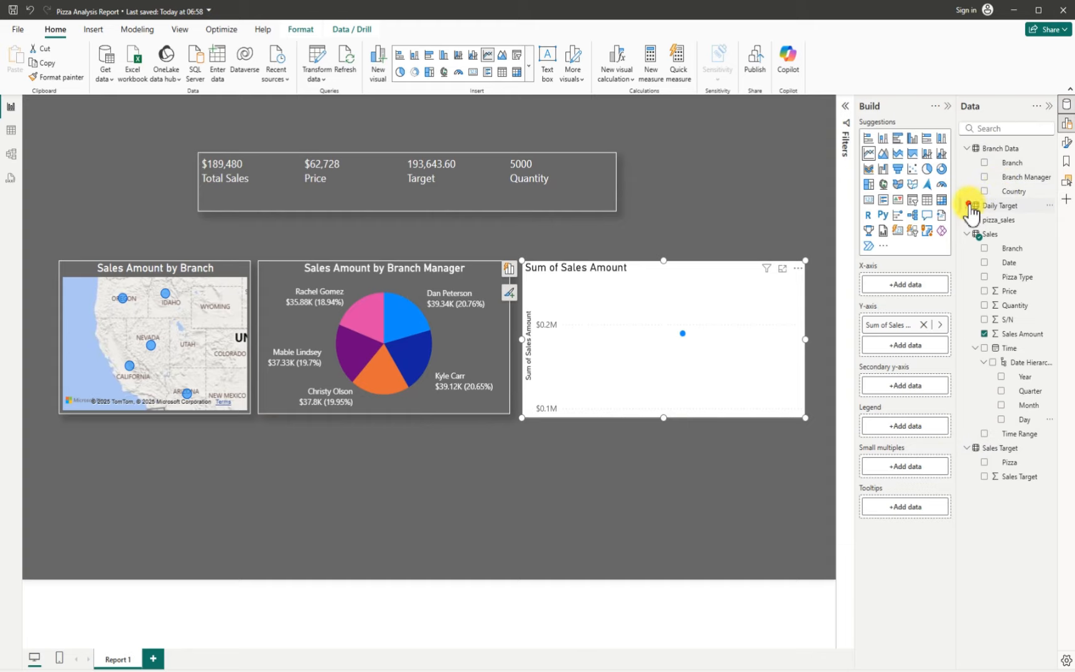
left_click(974, 208)
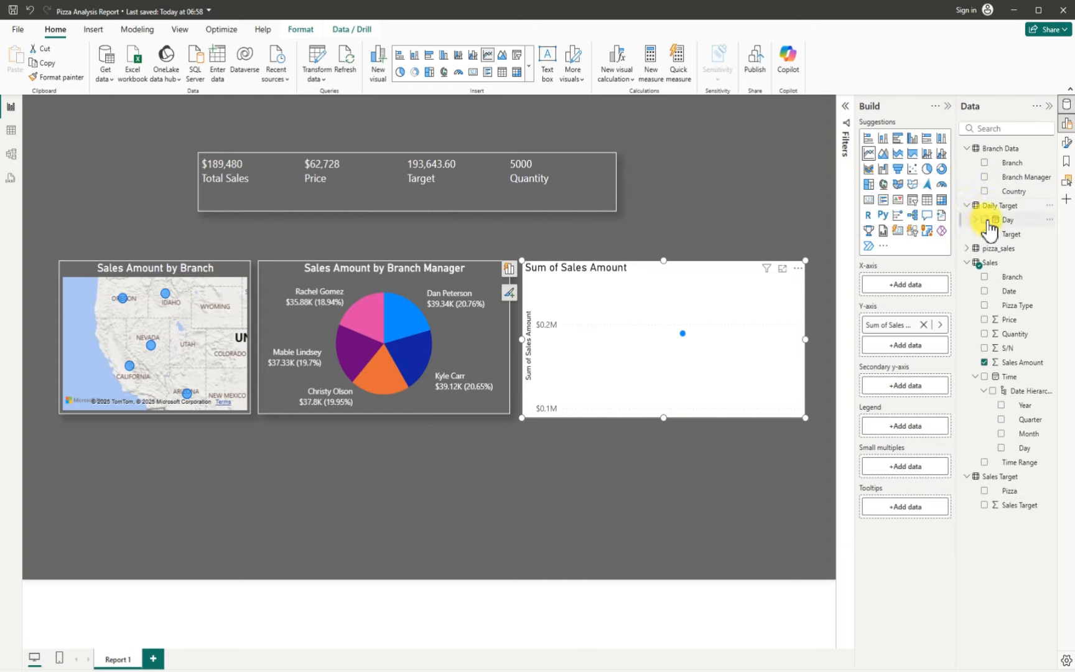
left_click(982, 221)
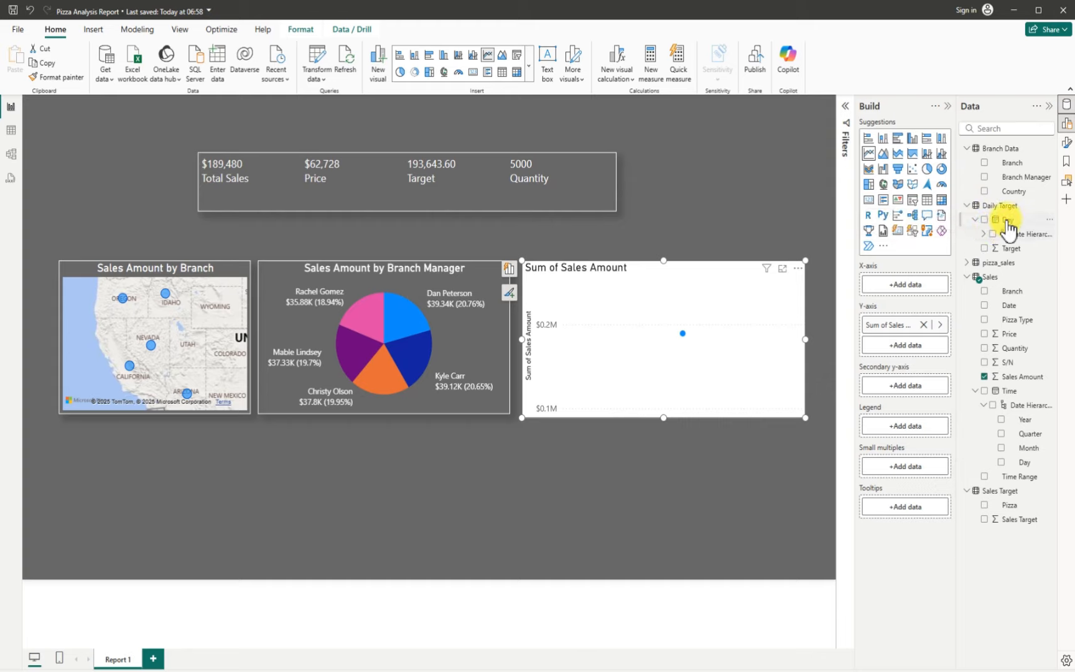
left_click(984, 221)
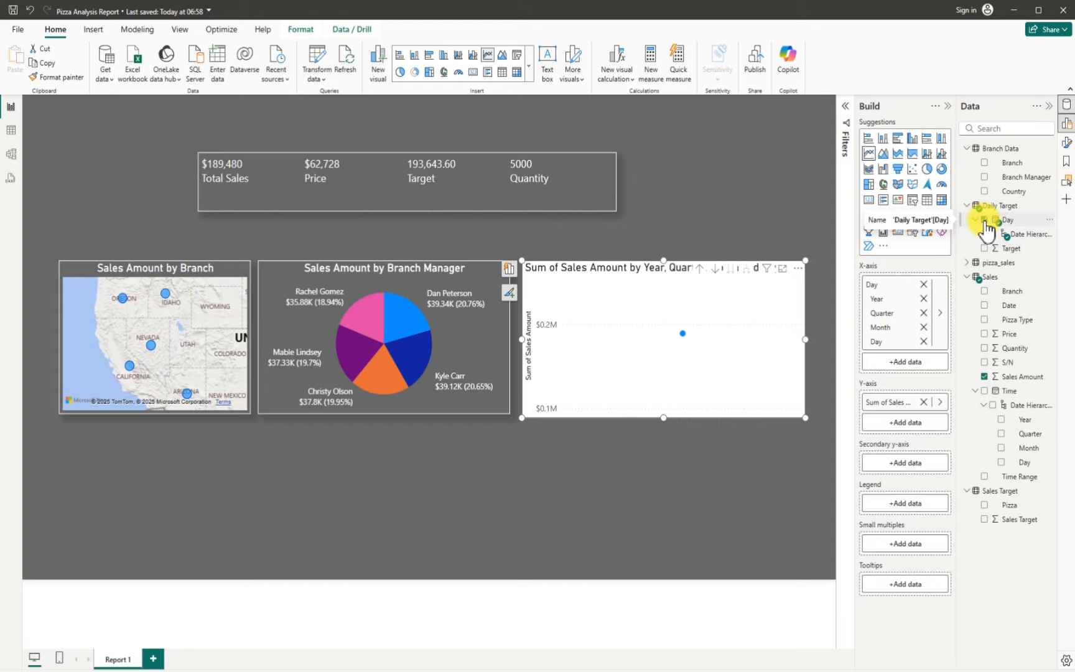
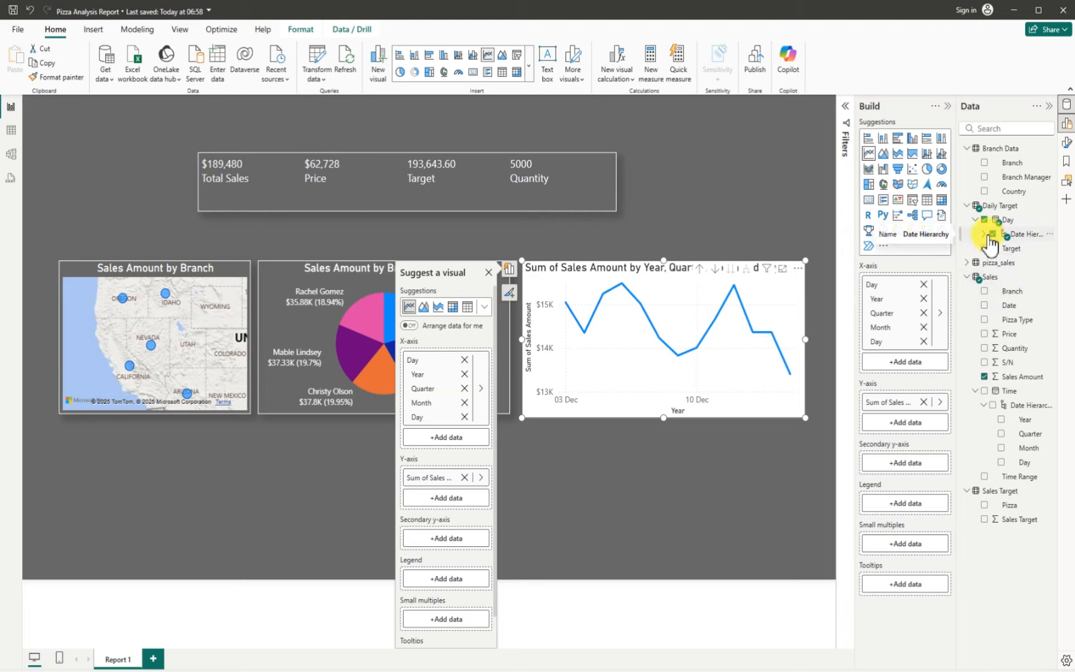
- Remove the Year, Quarter and Month levels from the line chart's X-axis, keeping only Day
left_click(988, 235)
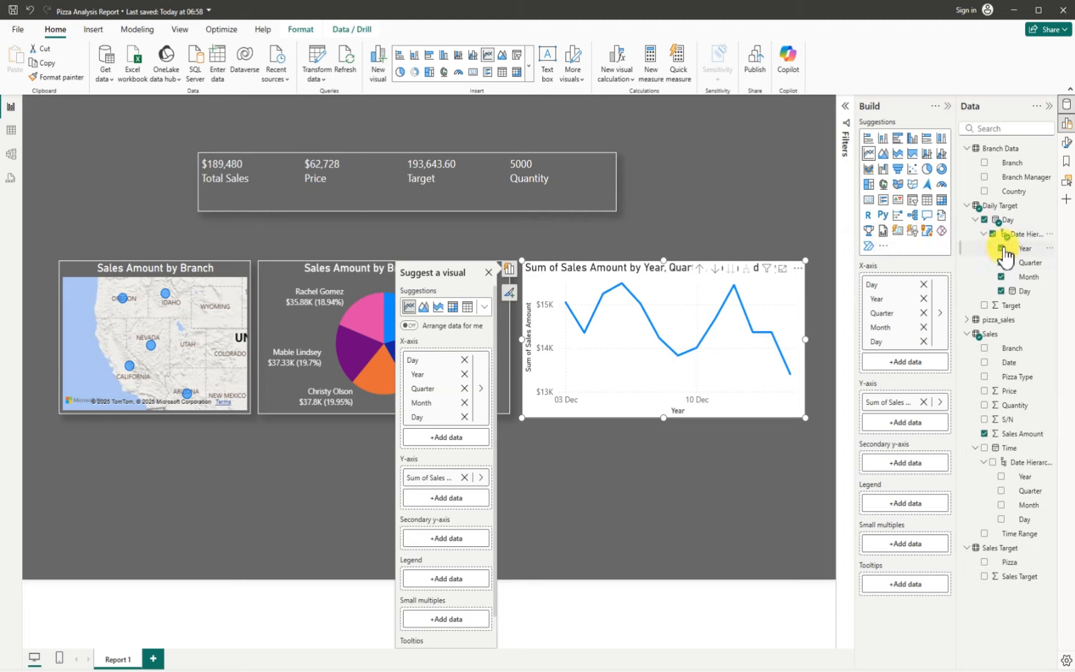
left_click(1000, 263)
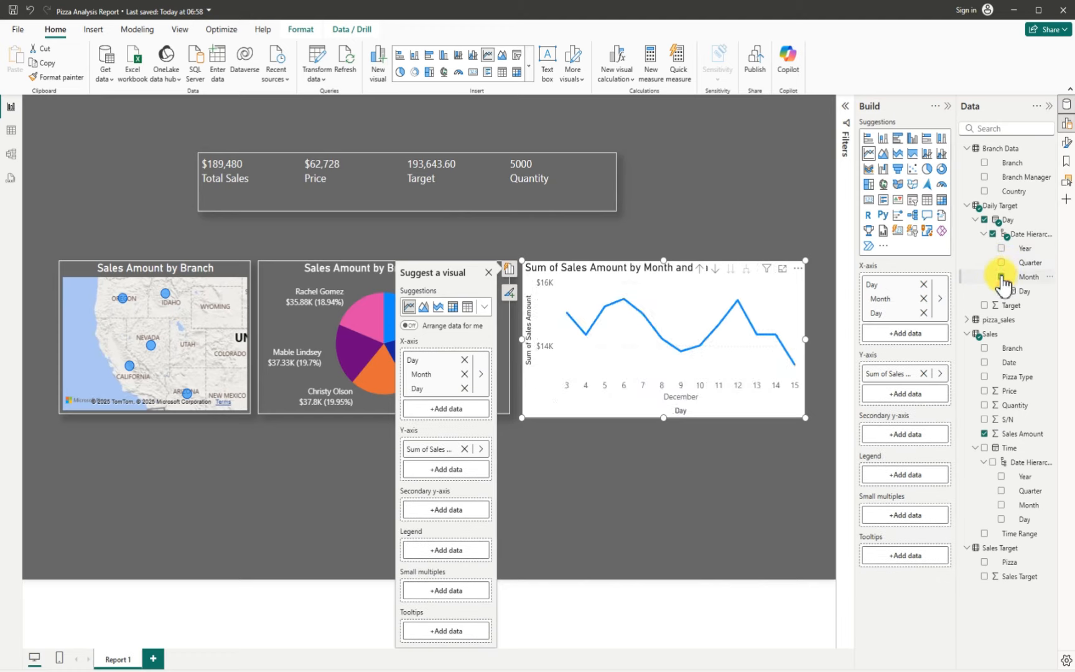
left_click(1001, 277)
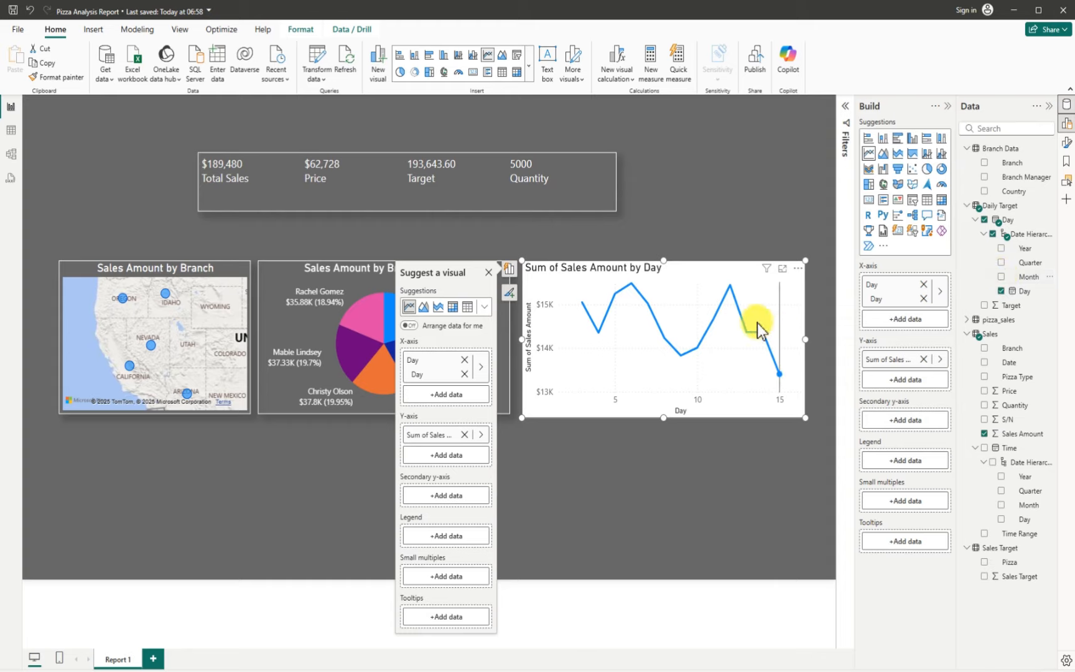
- Widen the line chart on both sides and place it near the page's right edge, level with the map and pie chart
left_click(699, 269)
left_click_drag(699, 270, 644, 423)
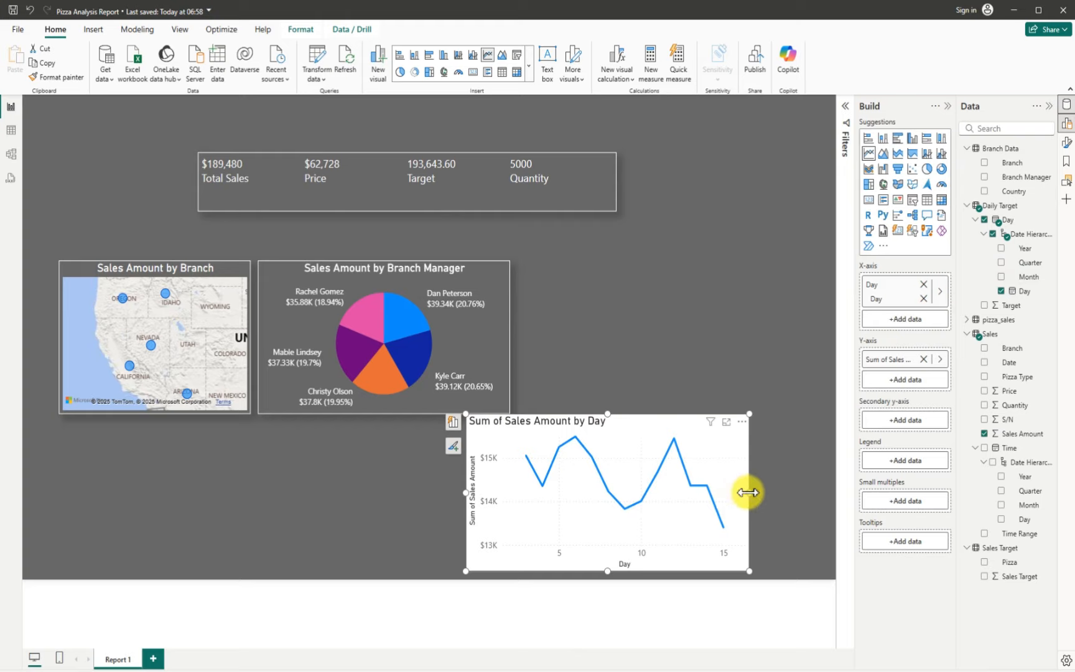
left_click_drag(747, 492, 641, 476)
left_click_drag(749, 498, 772, 498)
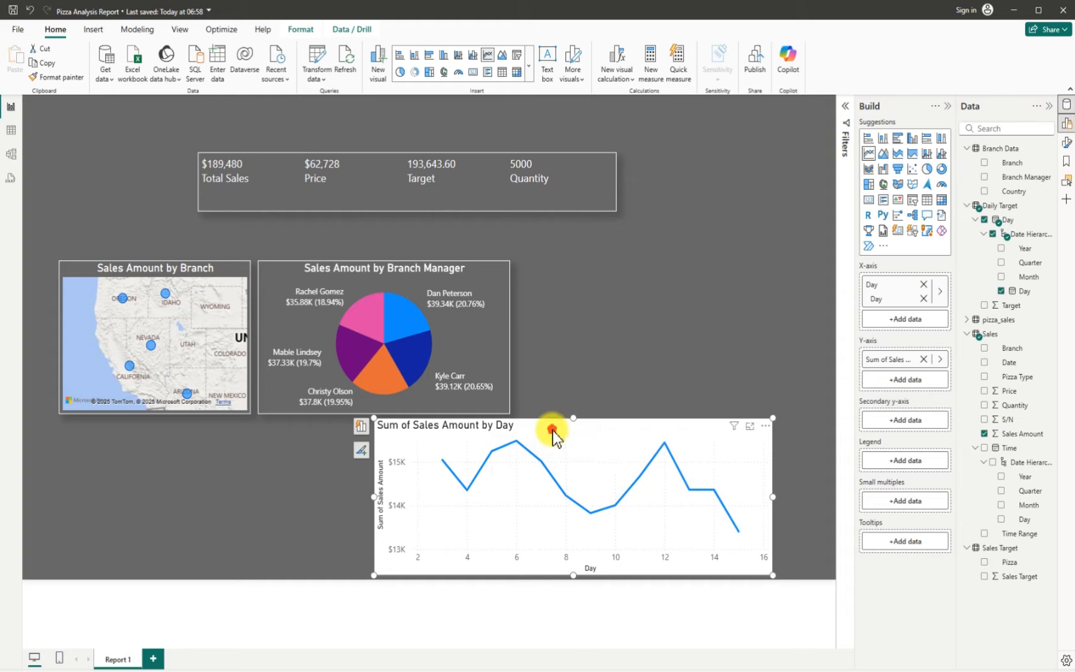
left_click_drag(557, 434, 625, 310)
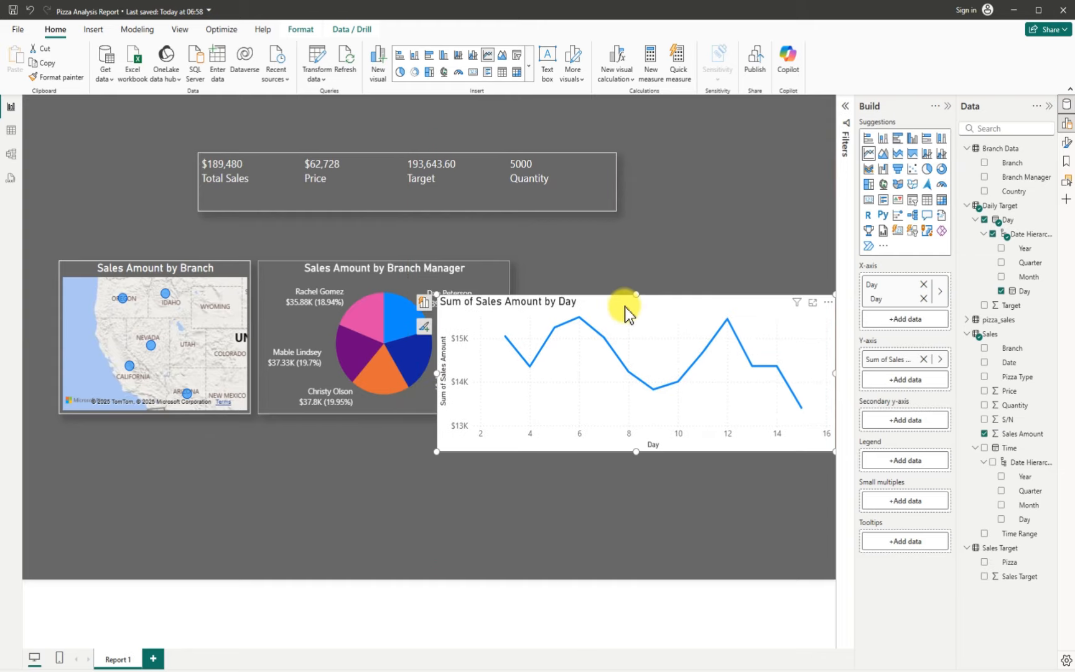
- Shift the map and the pie chart slightly left to make room for the line chart
left_click(79, 266)
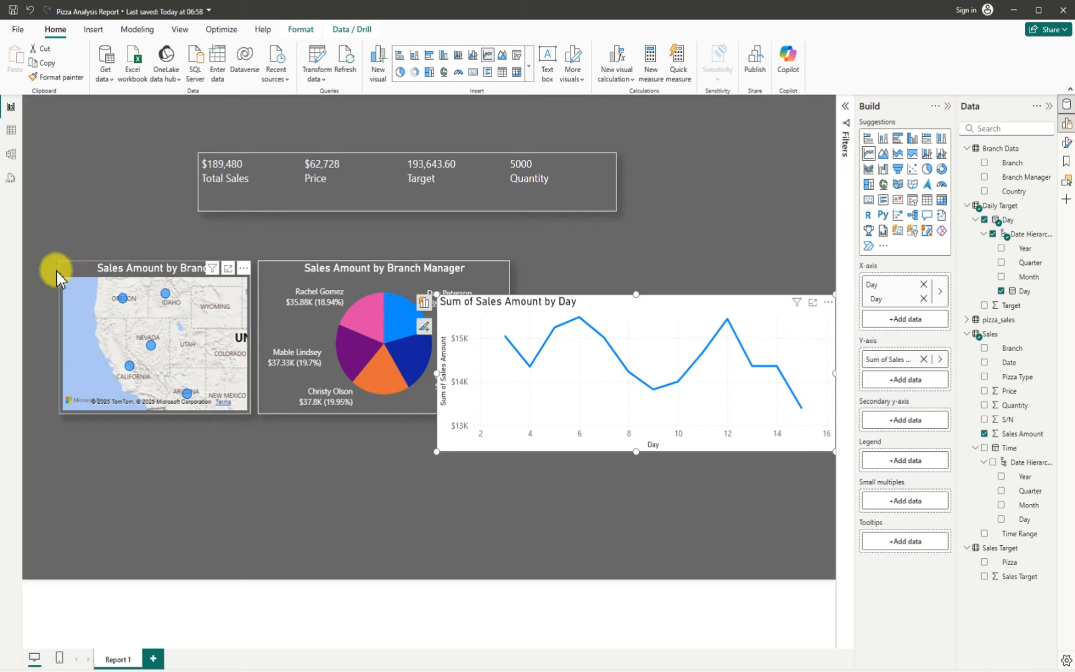
left_click_drag(56, 271, 56, 268)
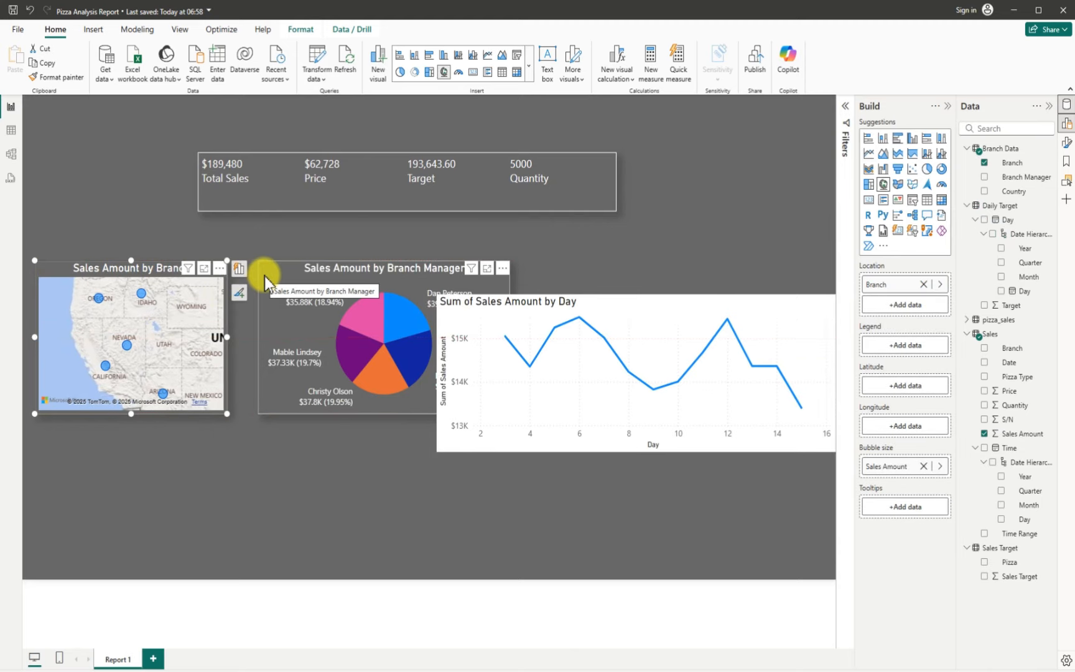
mouse_move(266, 283)
left_mouse_down()
mouse_move(244, 281)
mouse_move(252, 274)
left_mouse_up()
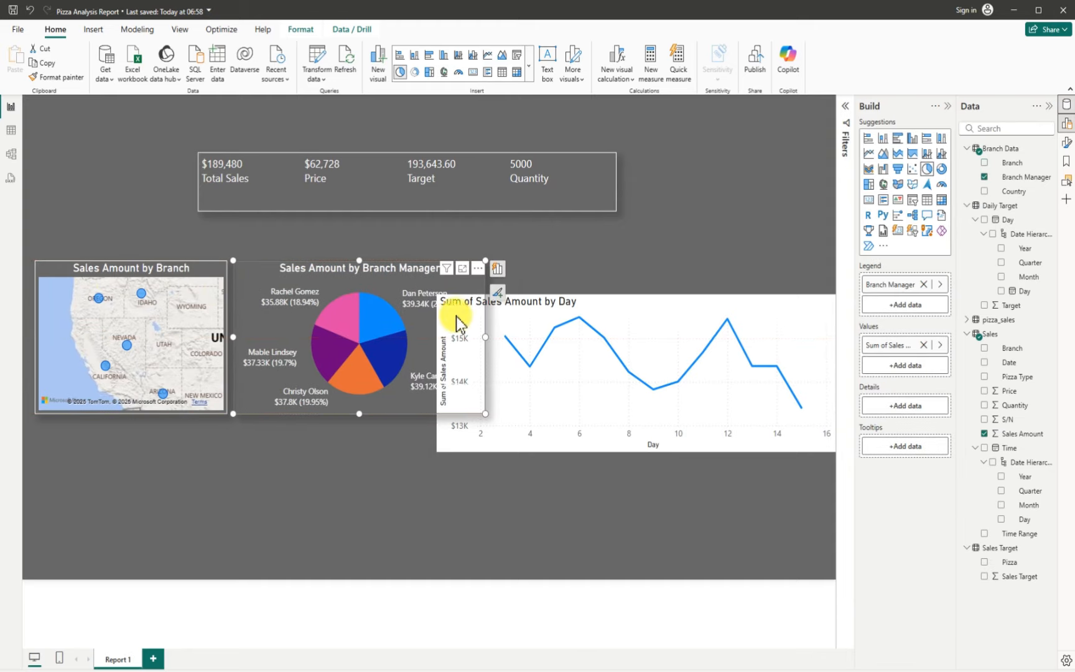
- Align the line chart with the pie chart and narrow it to fit between the pie chart and the page's right edge
left_click_drag(709, 333, 710, 288)
left_click_drag(834, 331, 797, 335)
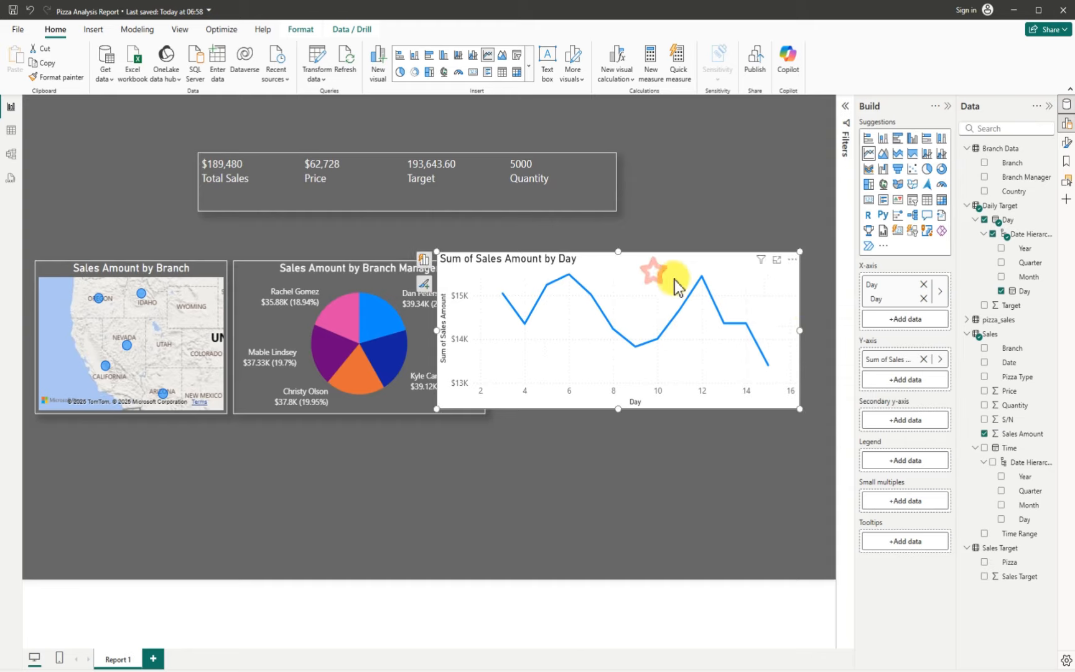
left_click_drag(672, 283, 696, 280)
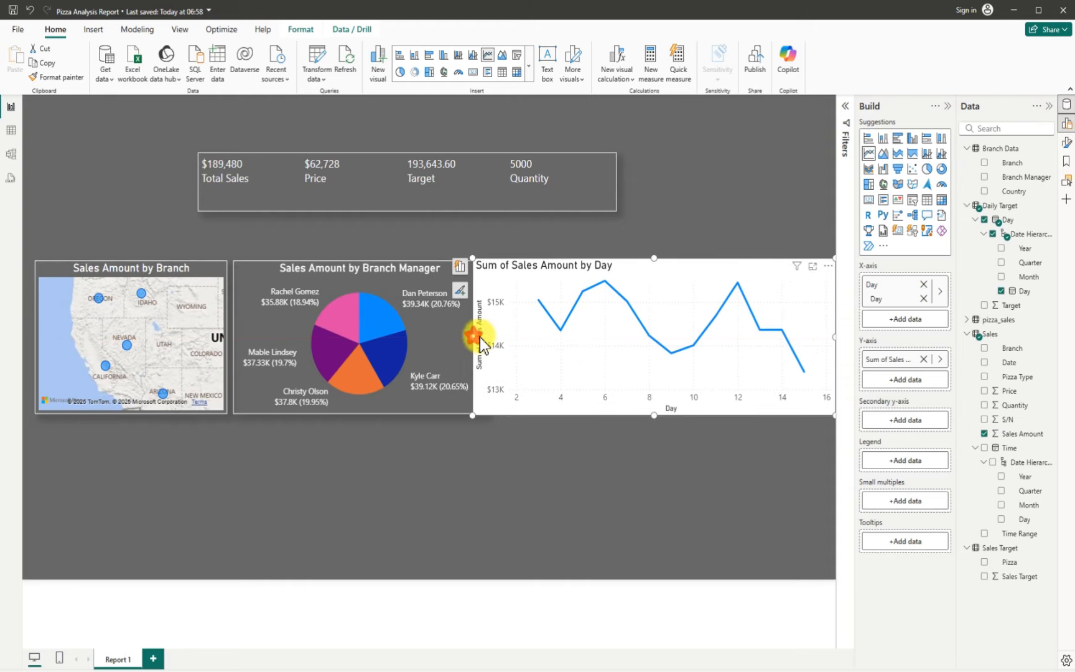
left_click_drag(476, 337, 492, 337)
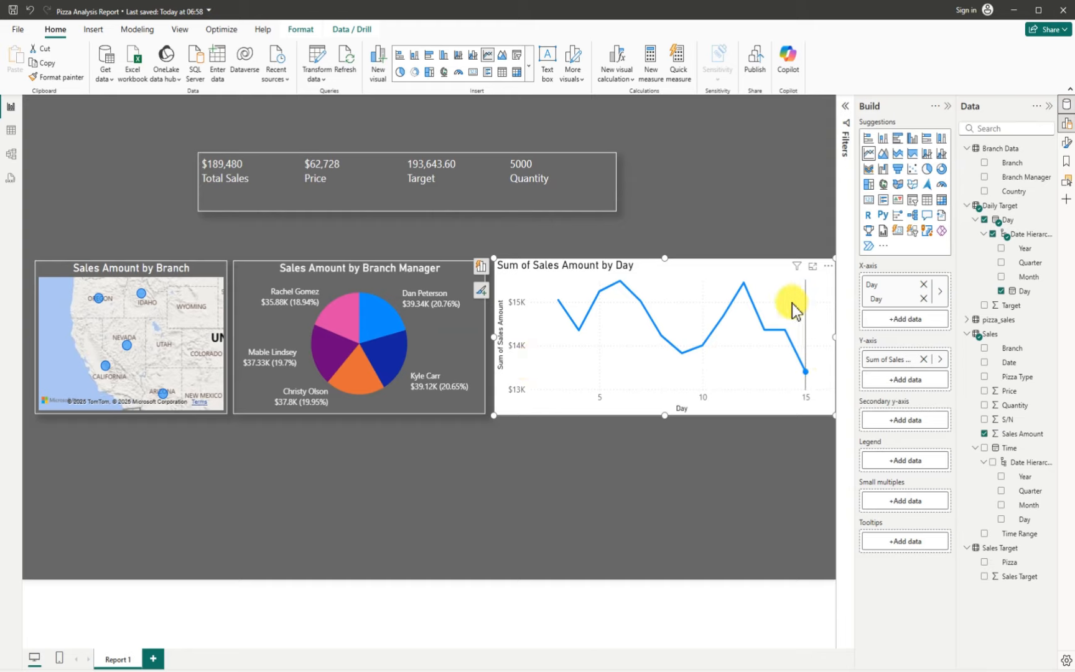
- Turn off the Y-axis values and Y-axis title of the line chart
left_click(827, 265)
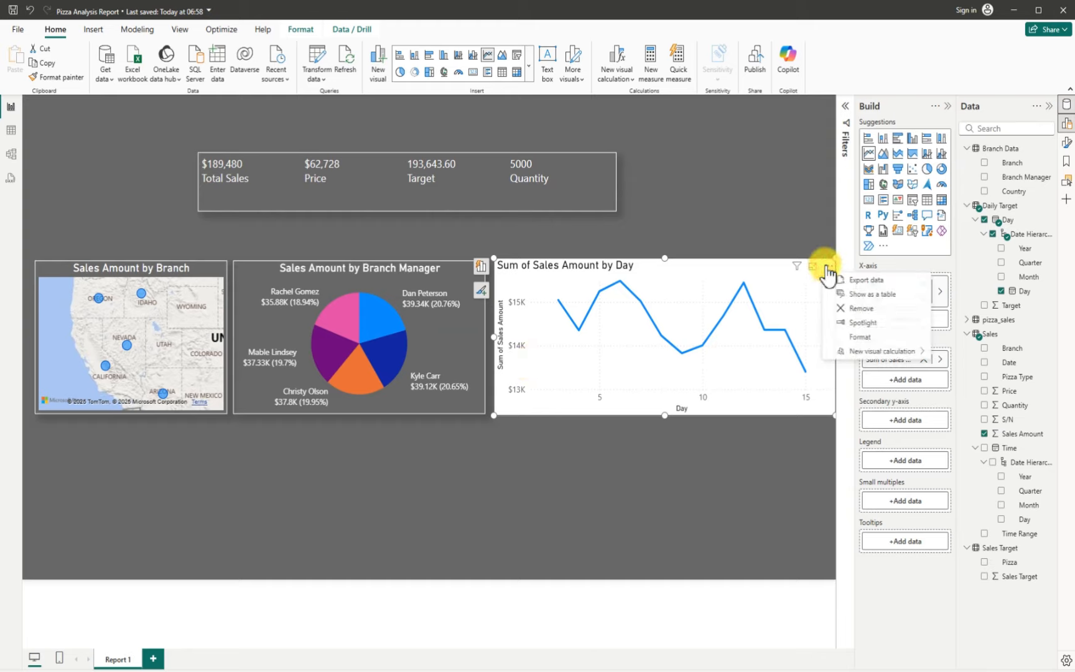
left_click(857, 336)
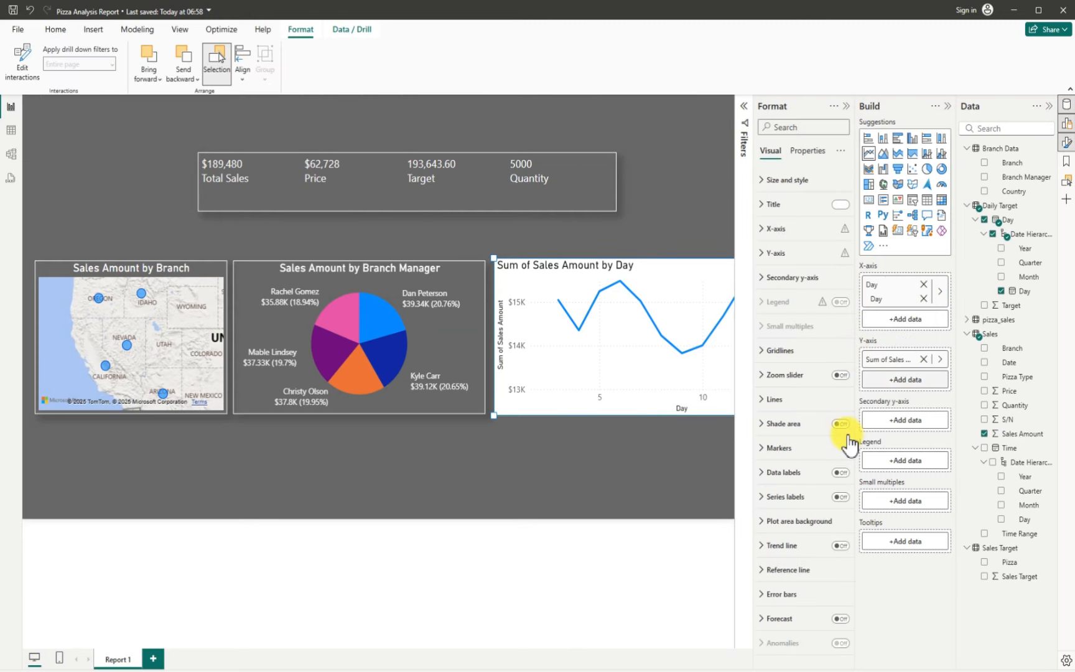
left_click(765, 254)
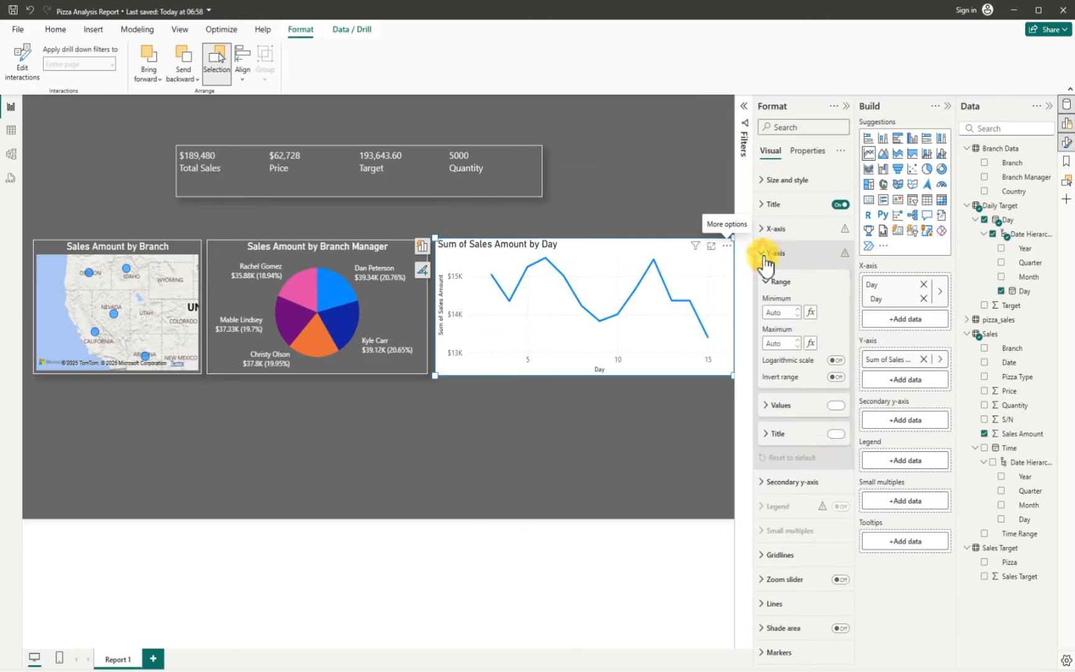
left_click(835, 406)
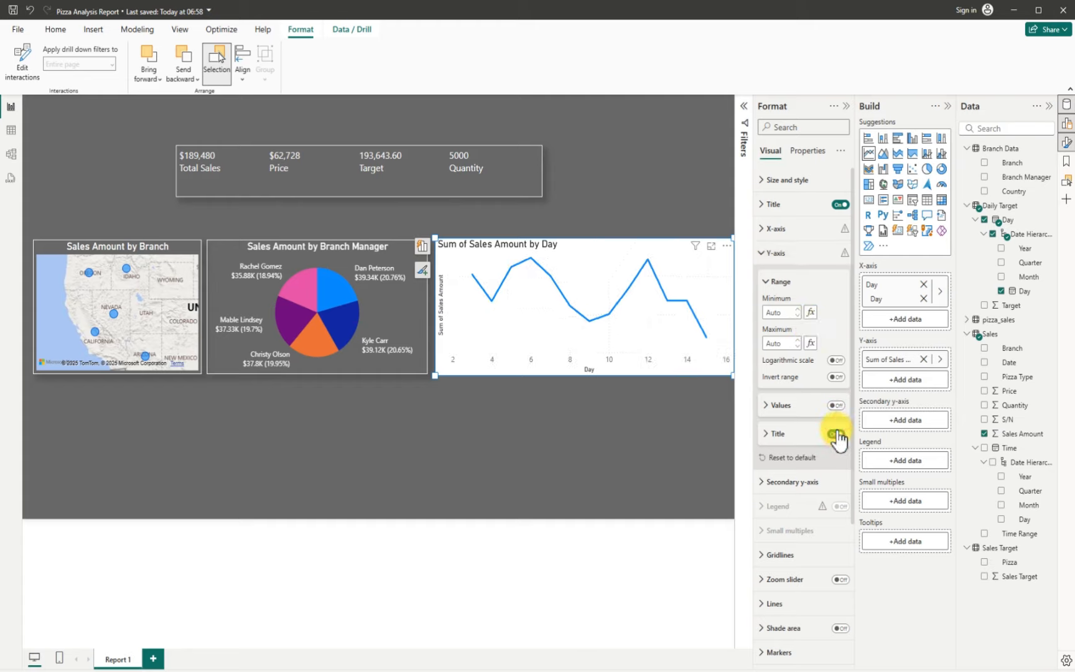
left_click(835, 434)
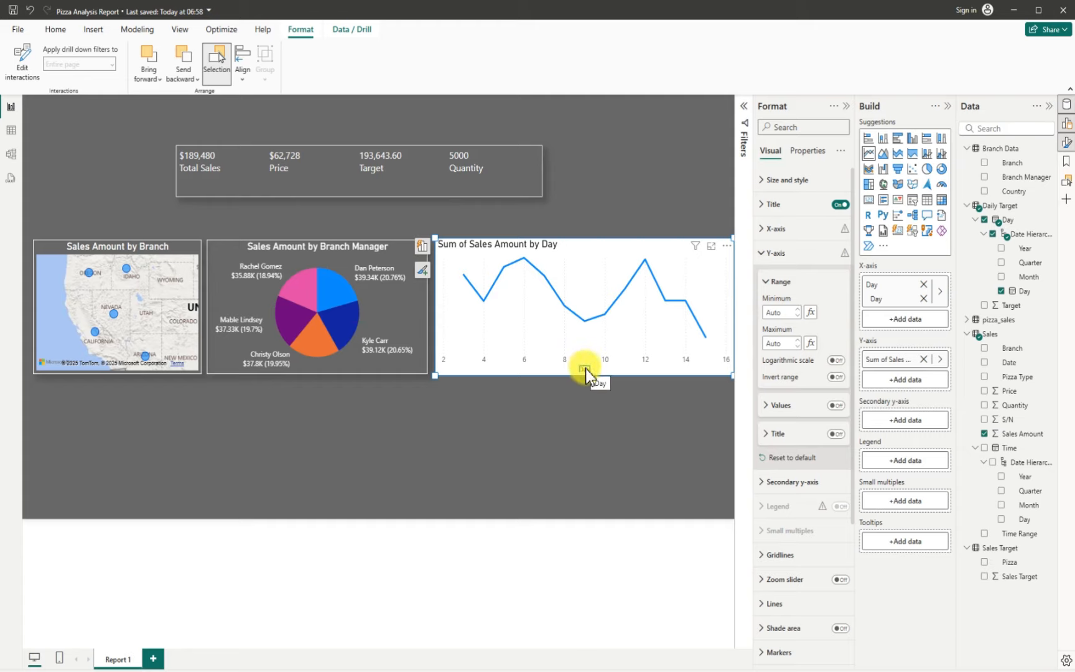
- Make the line chart slightly smaller and turn off its X-axis title
left_click_drag(732, 376, 727, 376)
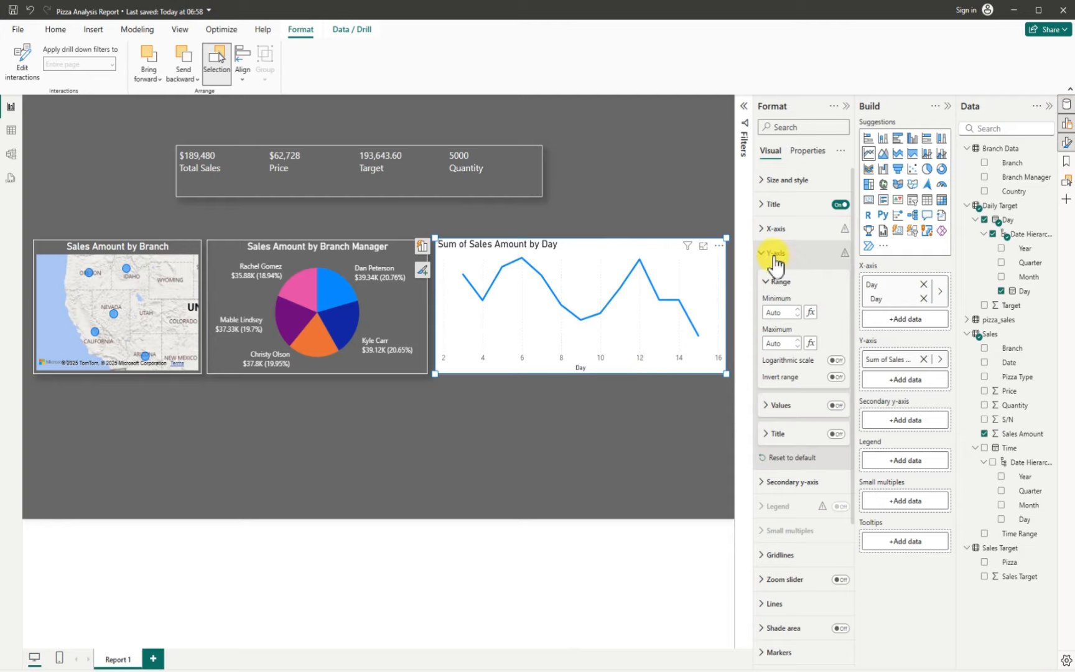
left_click(765, 228)
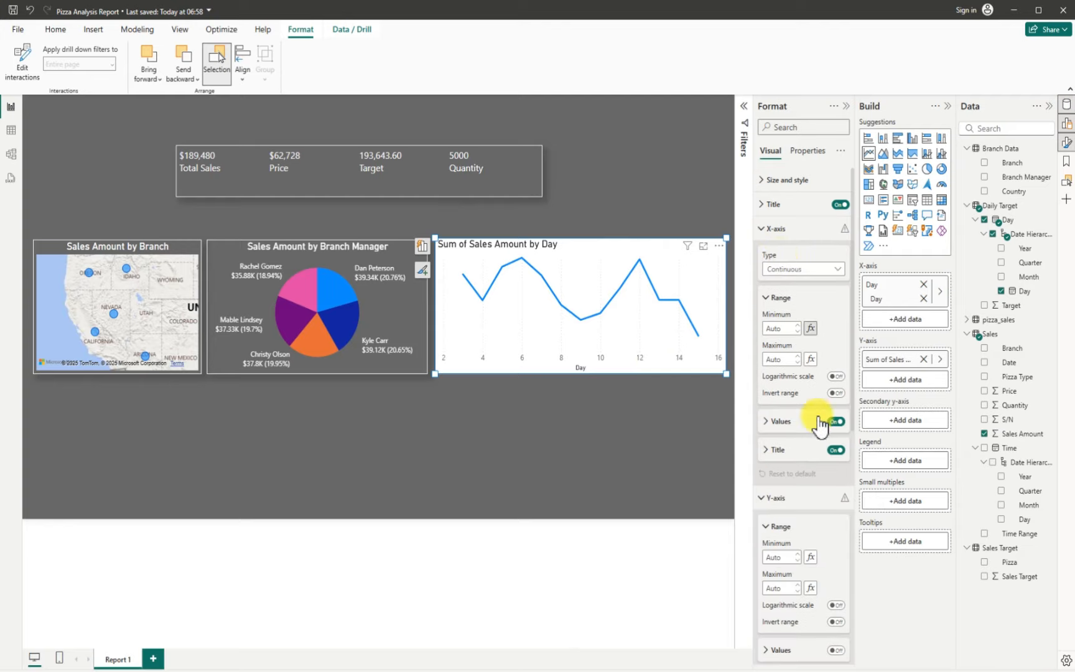
left_click(832, 450)
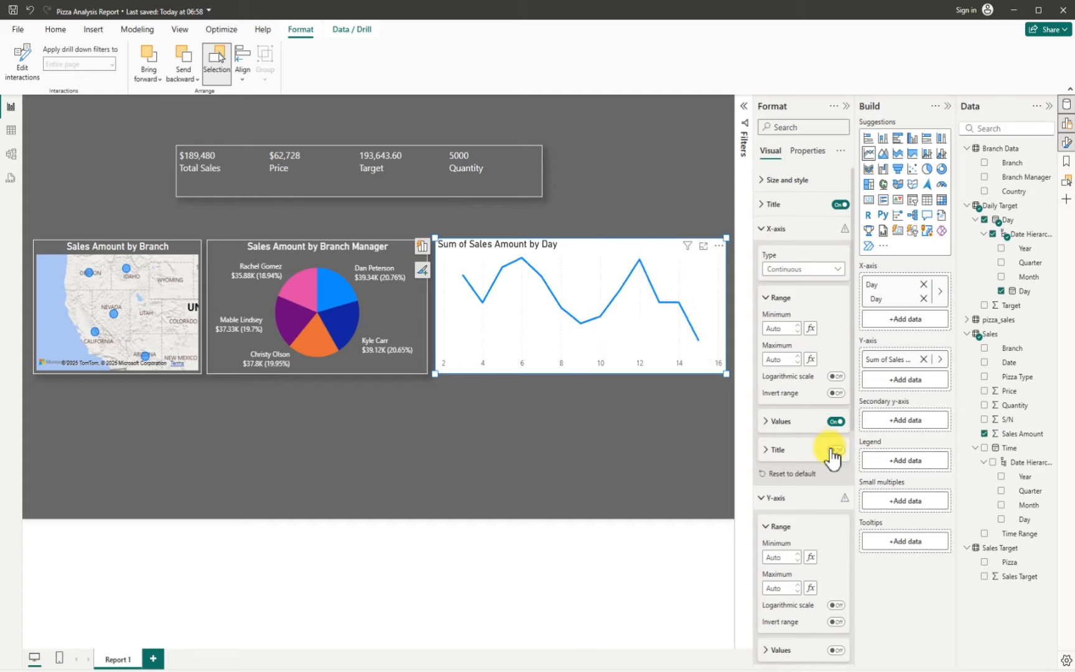
left_click(765, 423)
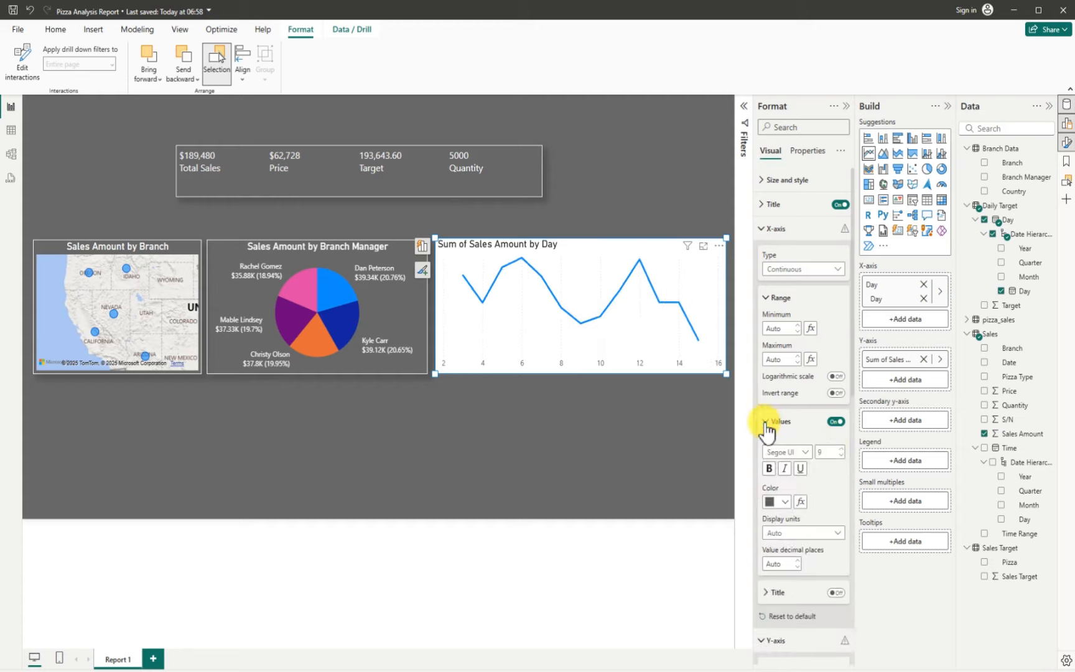
left_click(766, 422)
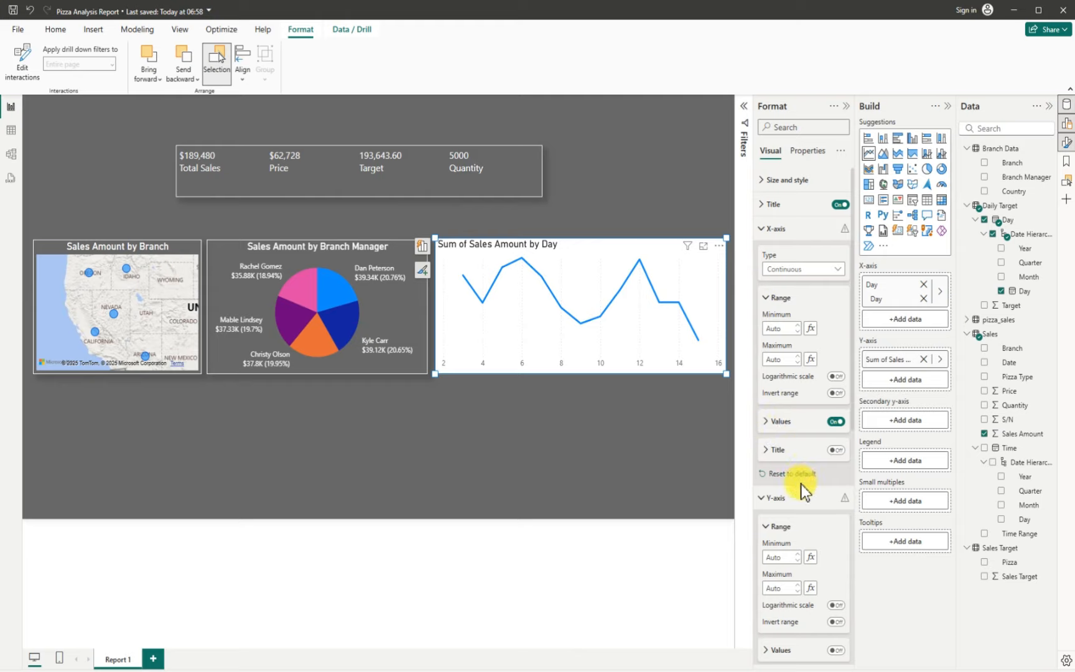
- Change the line chart's title to "Sales Trend by Day", centred and in white text
scroll(800, 483, "down", 7)
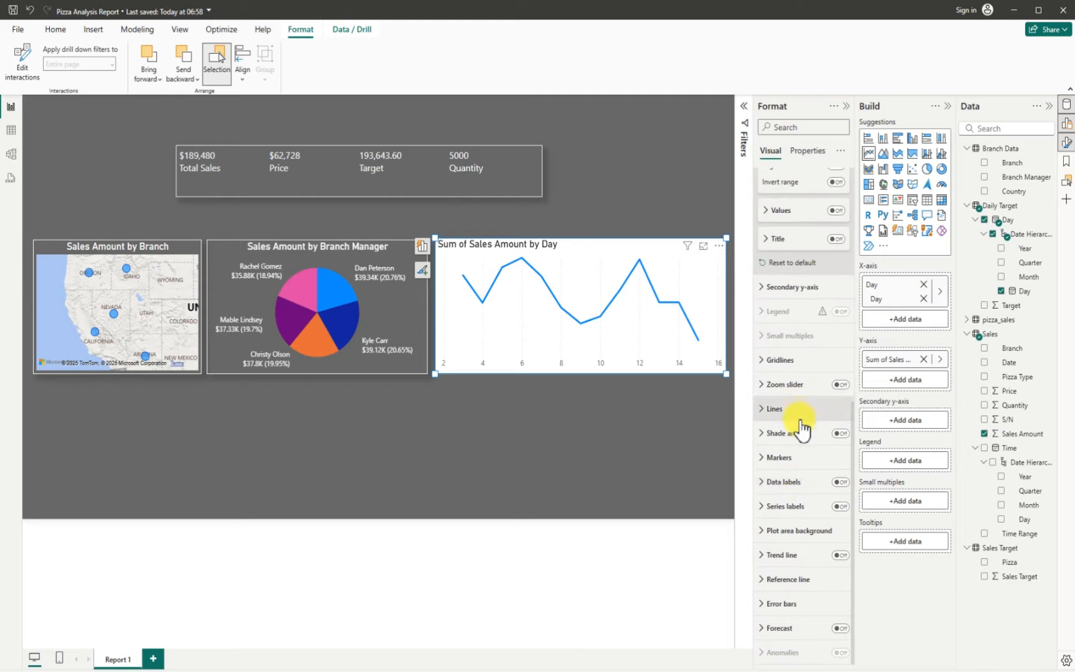
scroll(798, 421, "up", 7)
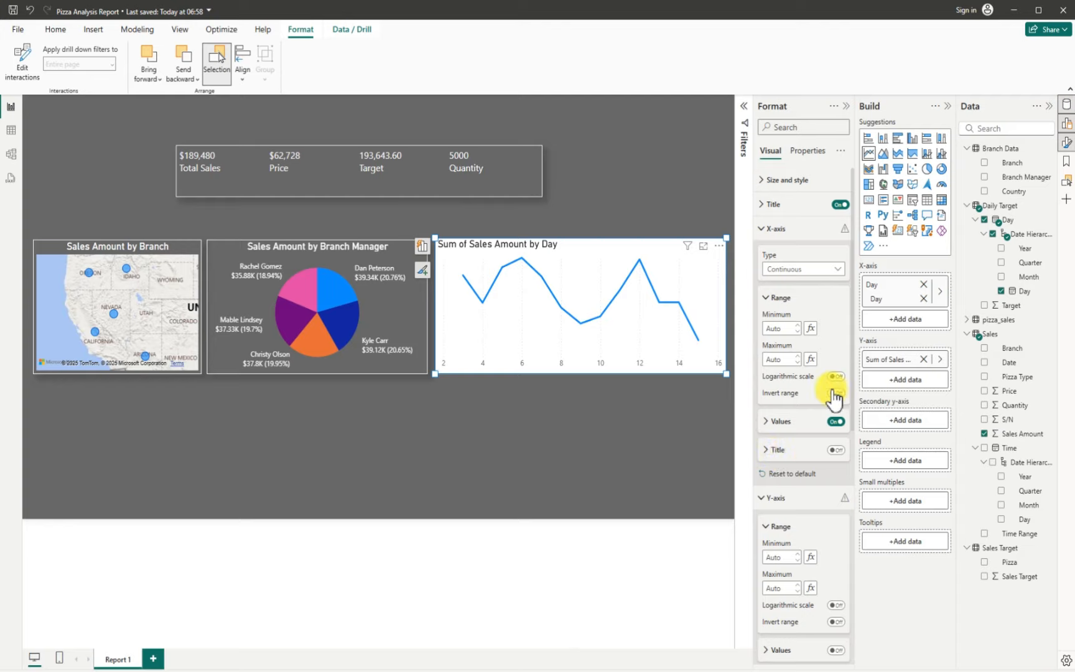
left_click(763, 211)
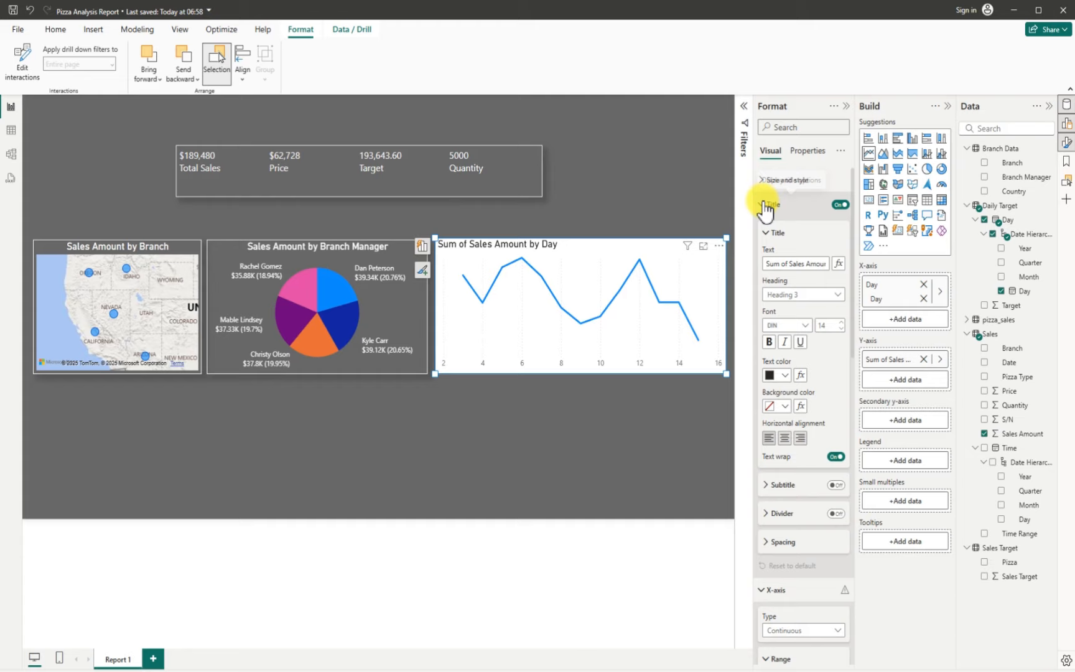
left_click(789, 263)
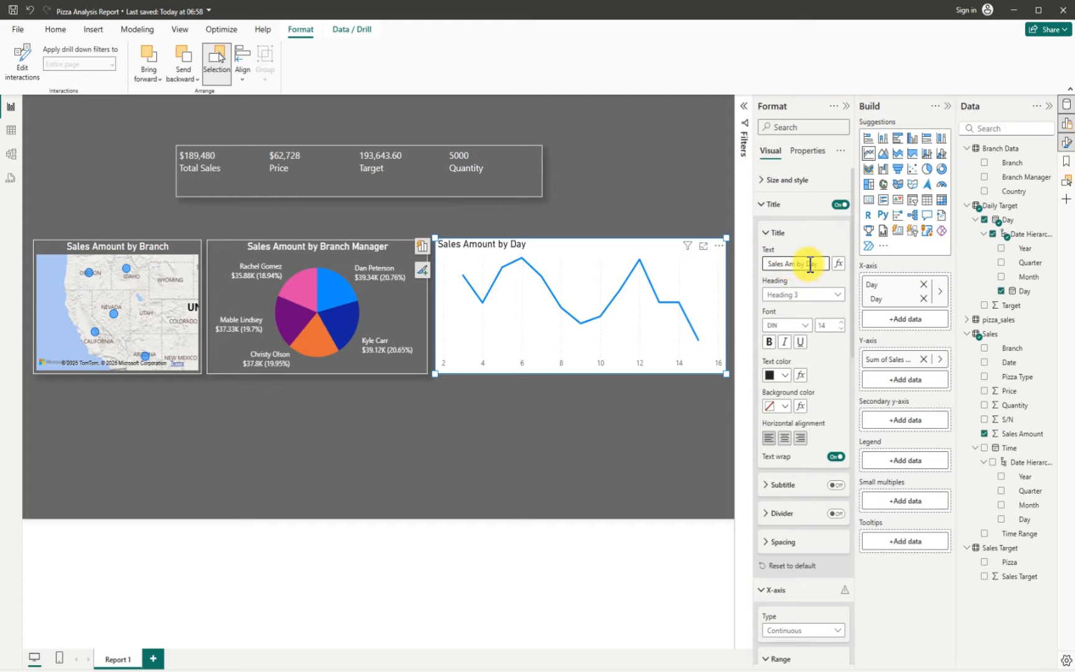
key("BackSpace")
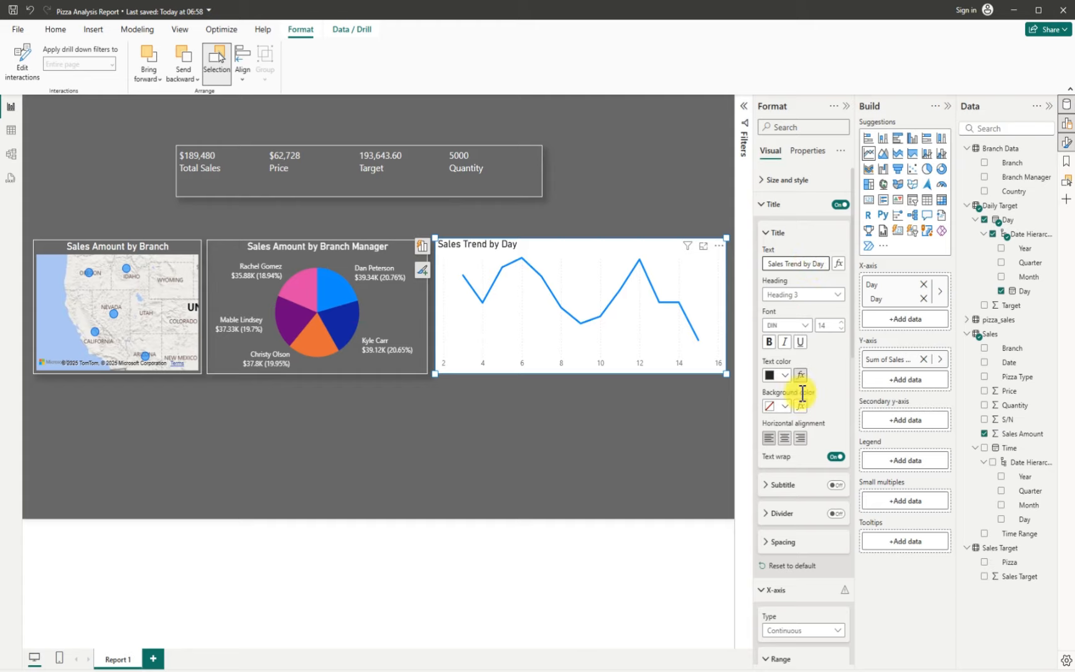
left_click(786, 438)
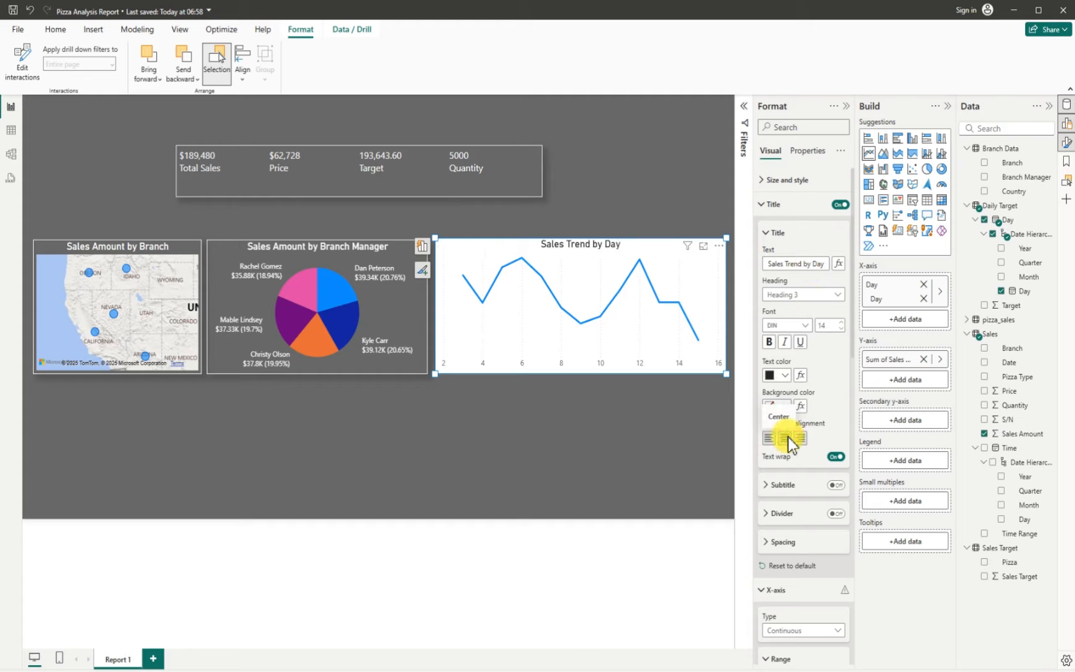
left_click(786, 374)
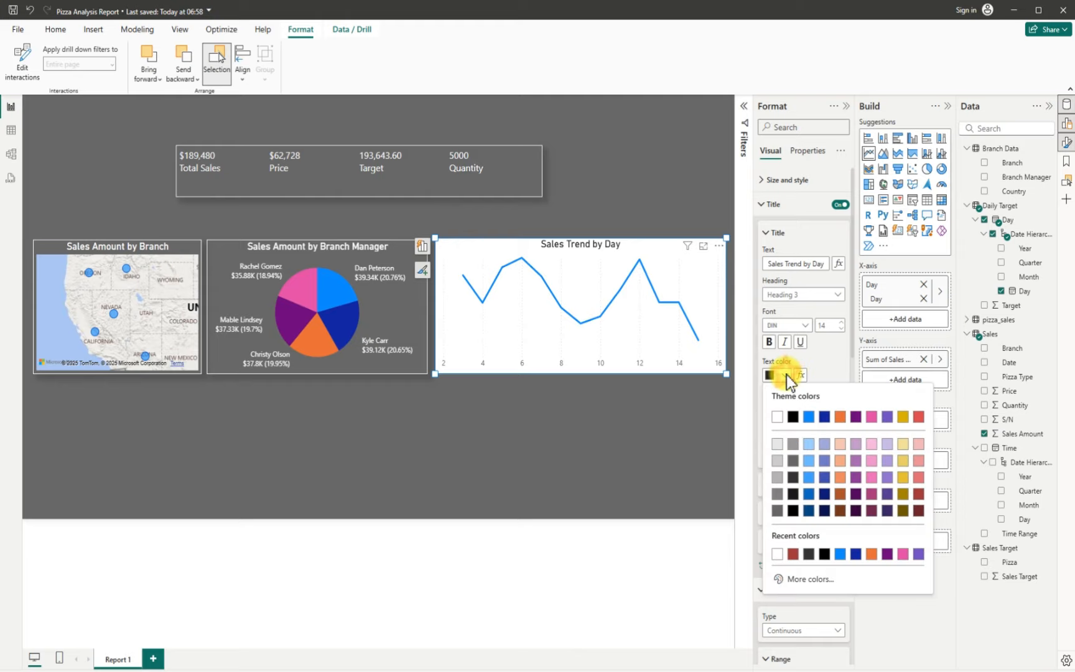
left_click(778, 416)
- Set the color of the line chart's X-axis values to white
scroll(786, 559, "down", 2)
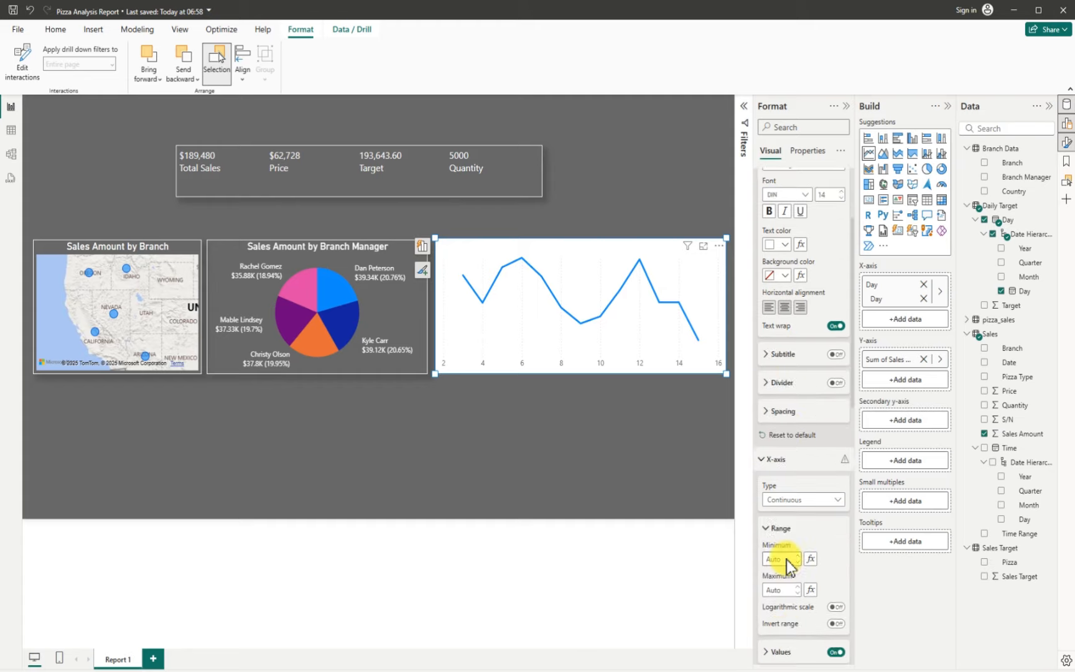
scroll(786, 559, "down", 5)
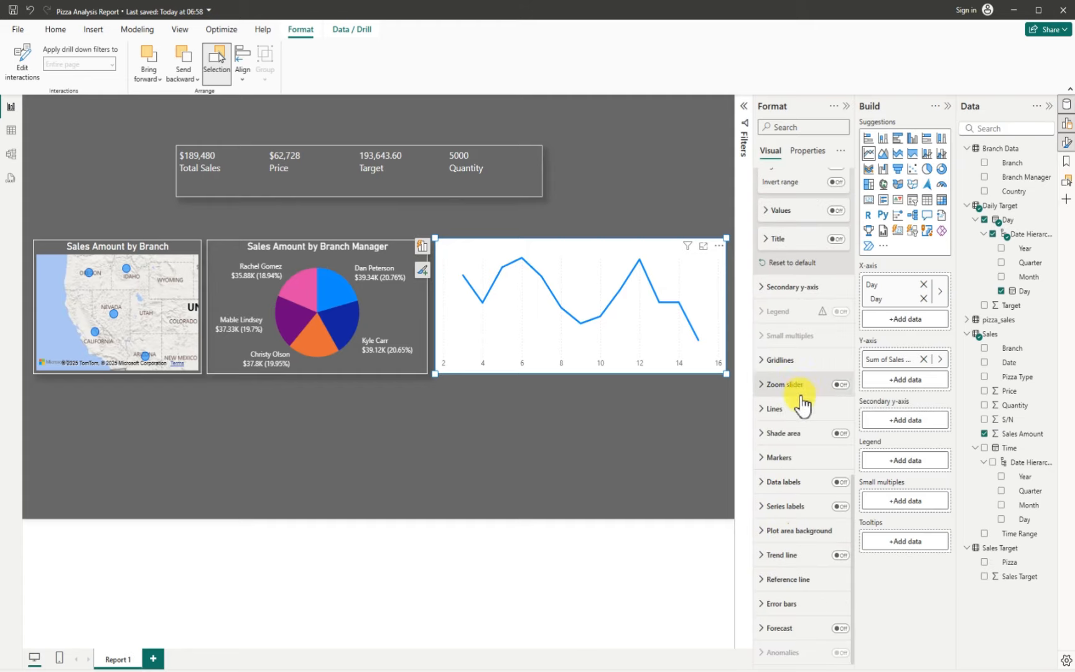
scroll(804, 416, "up", 5)
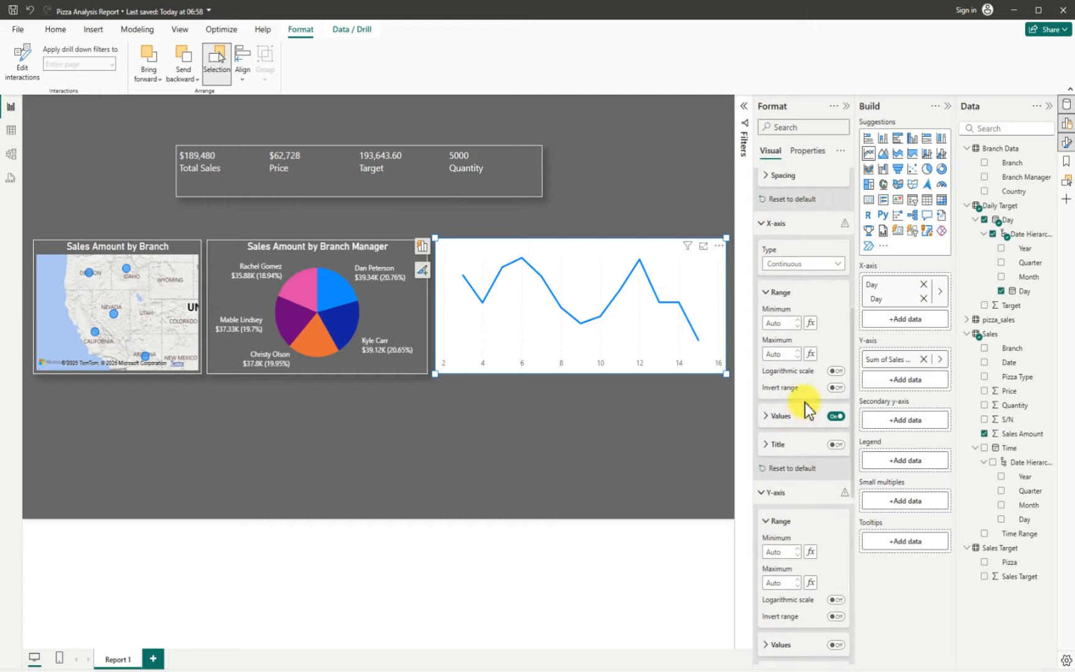
left_click(768, 417)
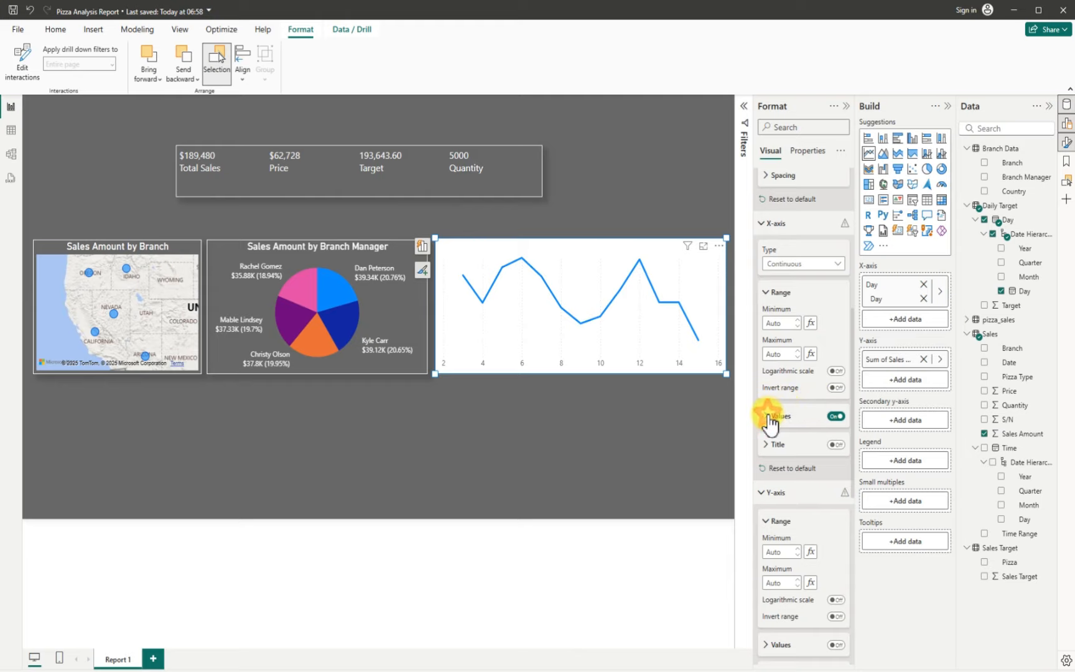
left_click(788, 495)
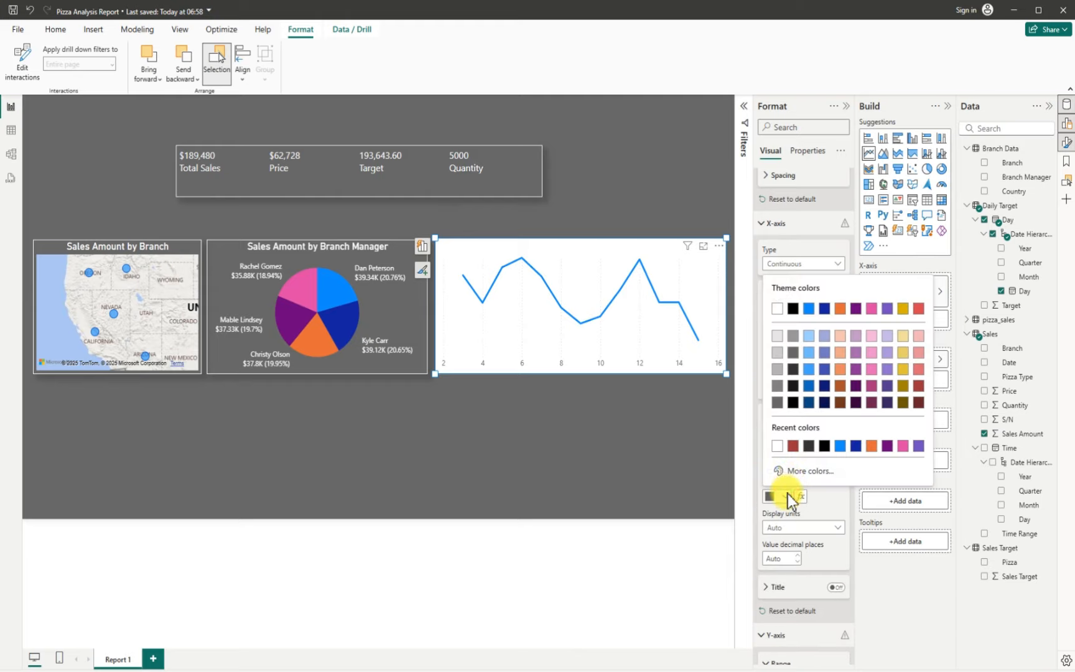
left_click(777, 308)
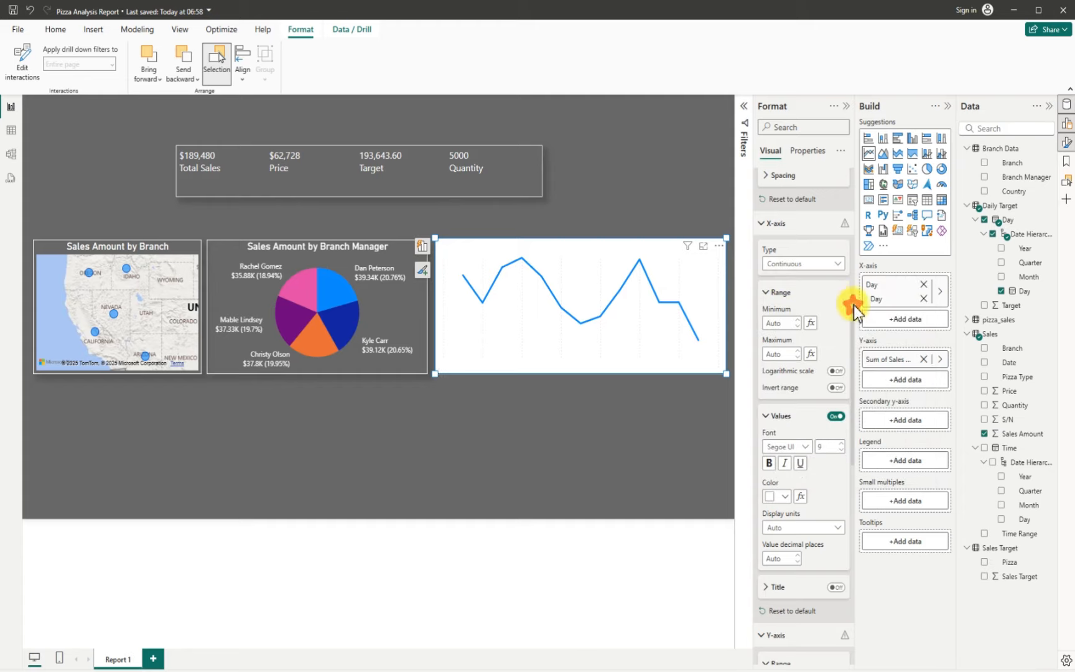
- Turn off the line chart's background in its size and style settings
left_click_drag(853, 305, 854, 174)
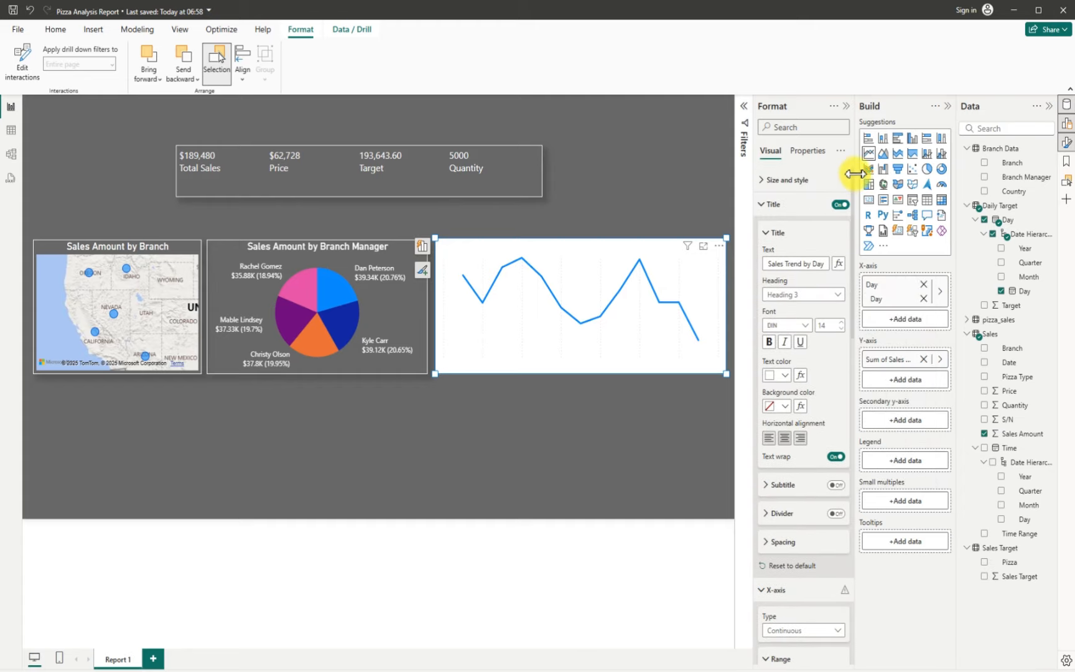
left_click(765, 180)
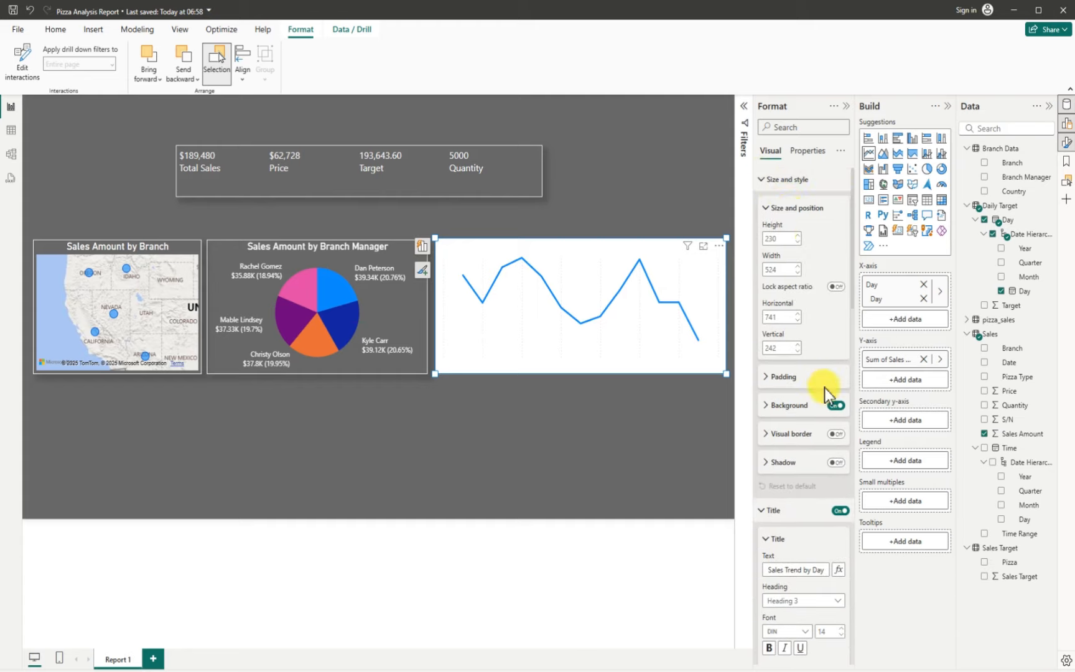
left_click(835, 406)
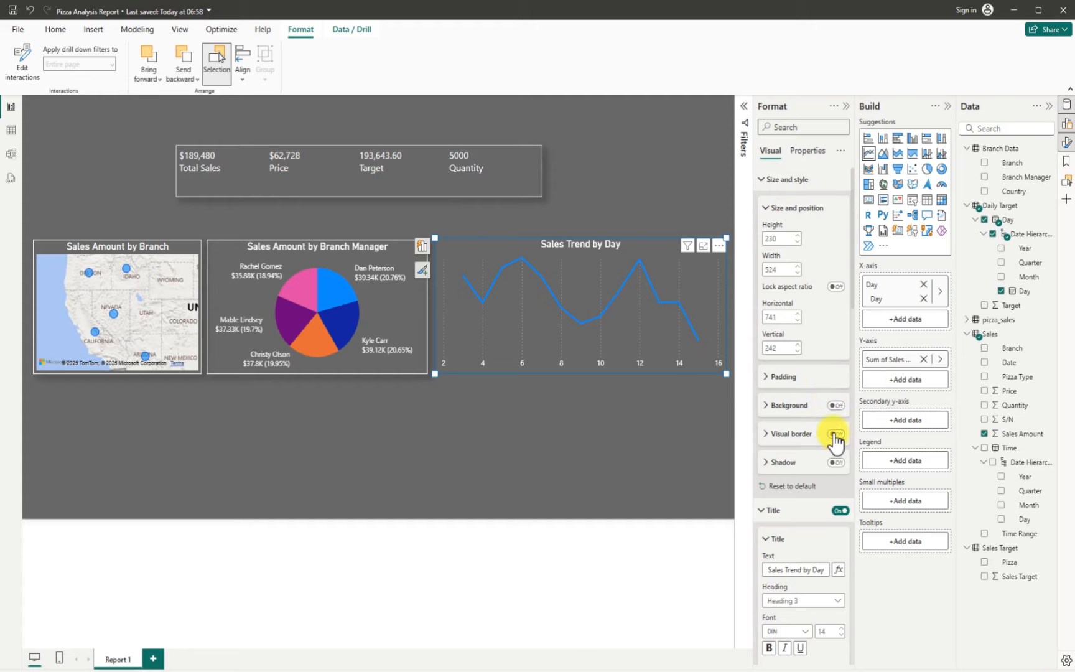
- Turn on the line chart's visual border in white and turn on its shadow
left_click(835, 434)
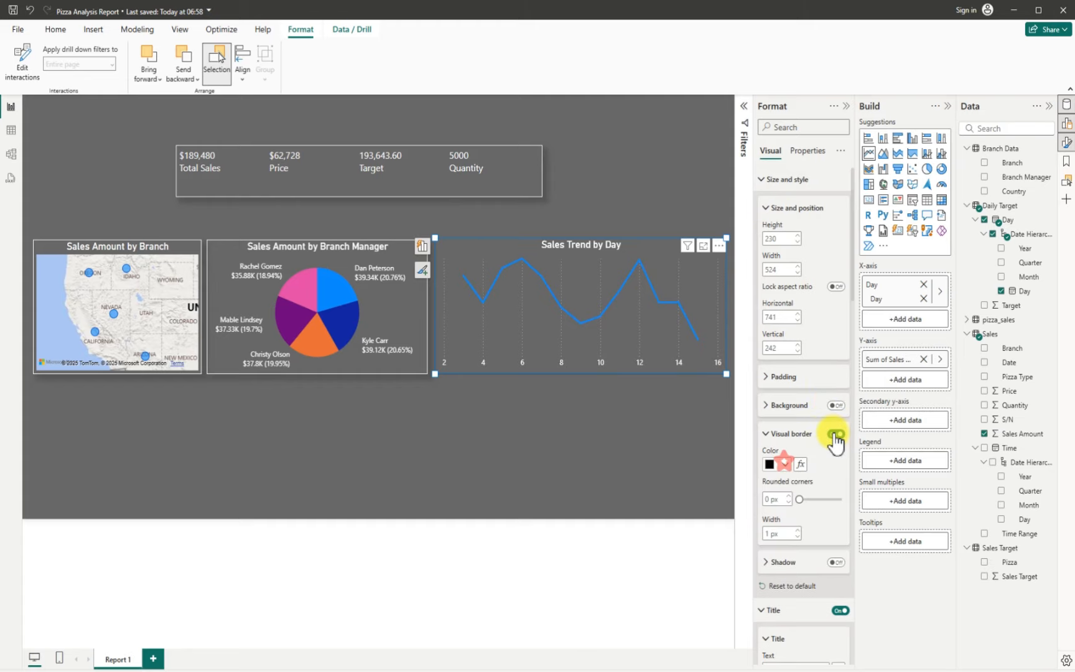
left_click(784, 463)
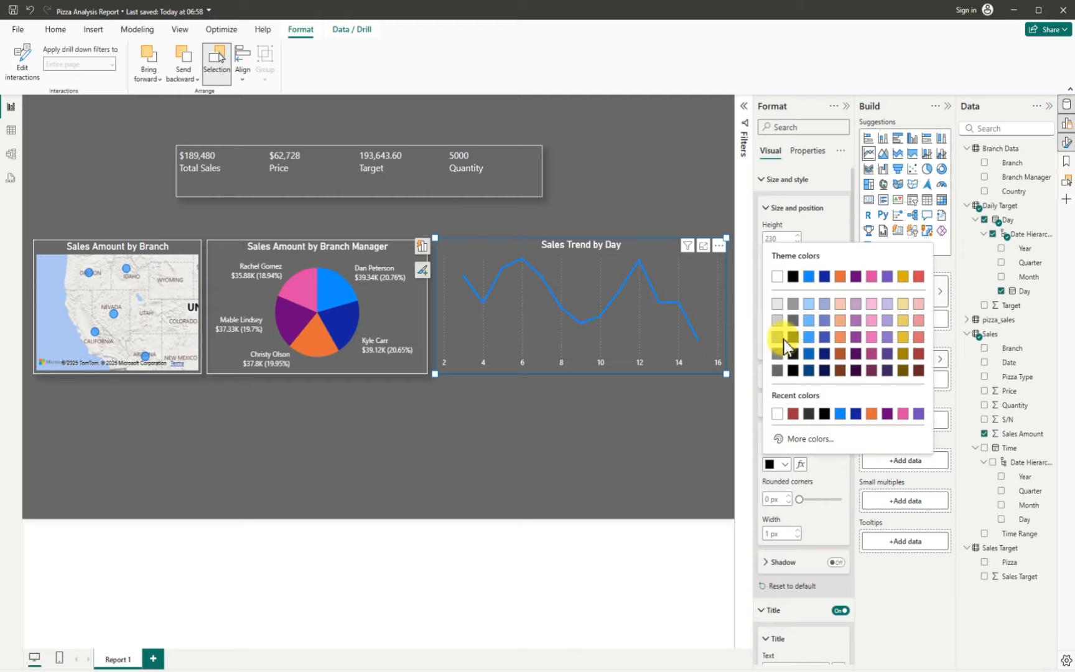
left_click(778, 278)
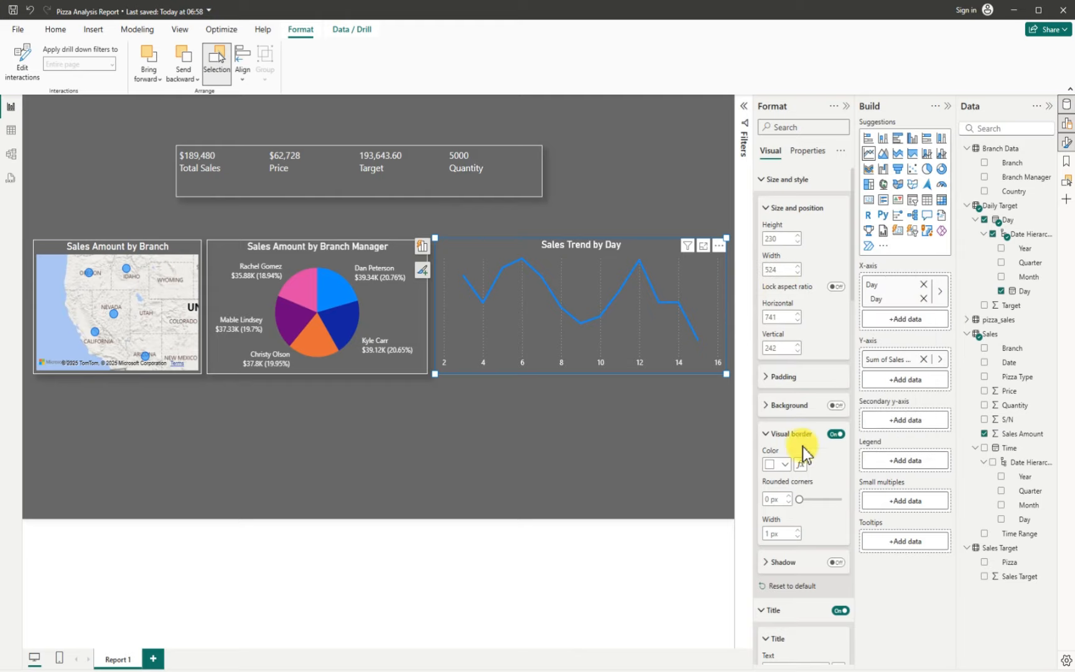
left_click(767, 434)
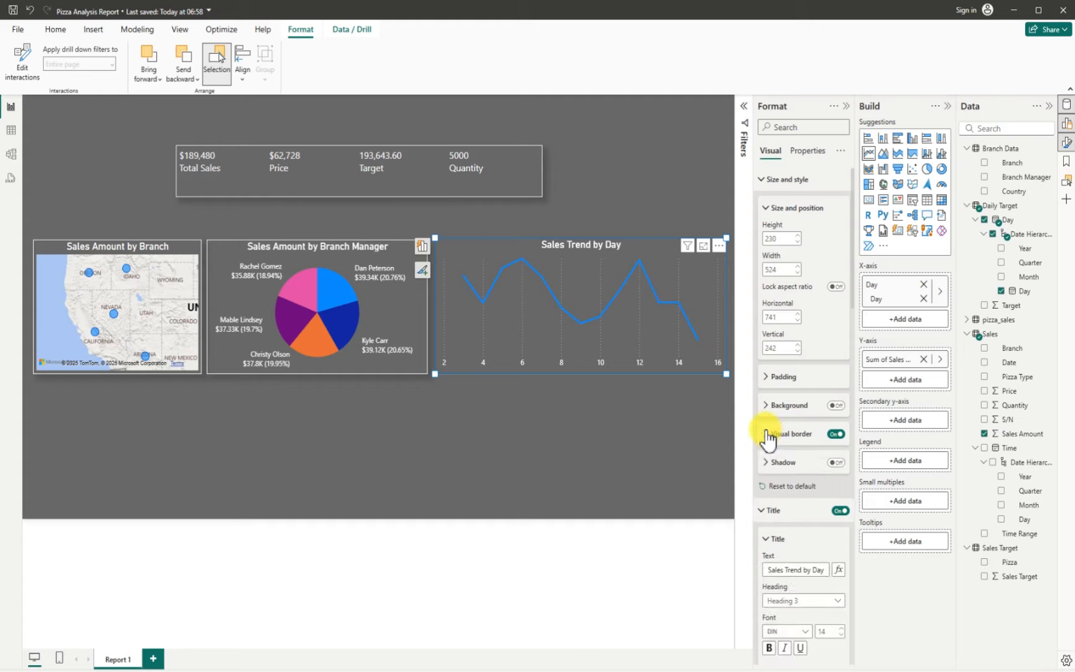
left_click(834, 461)
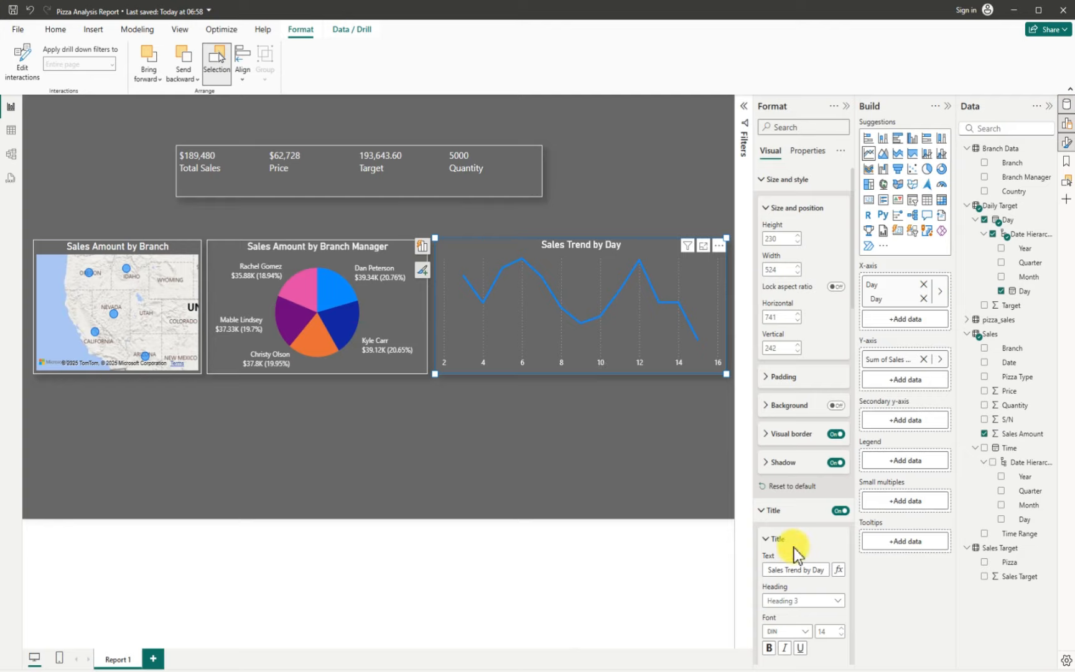
- Turn off the vertical gridlines of the line chart
left_click(764, 511)
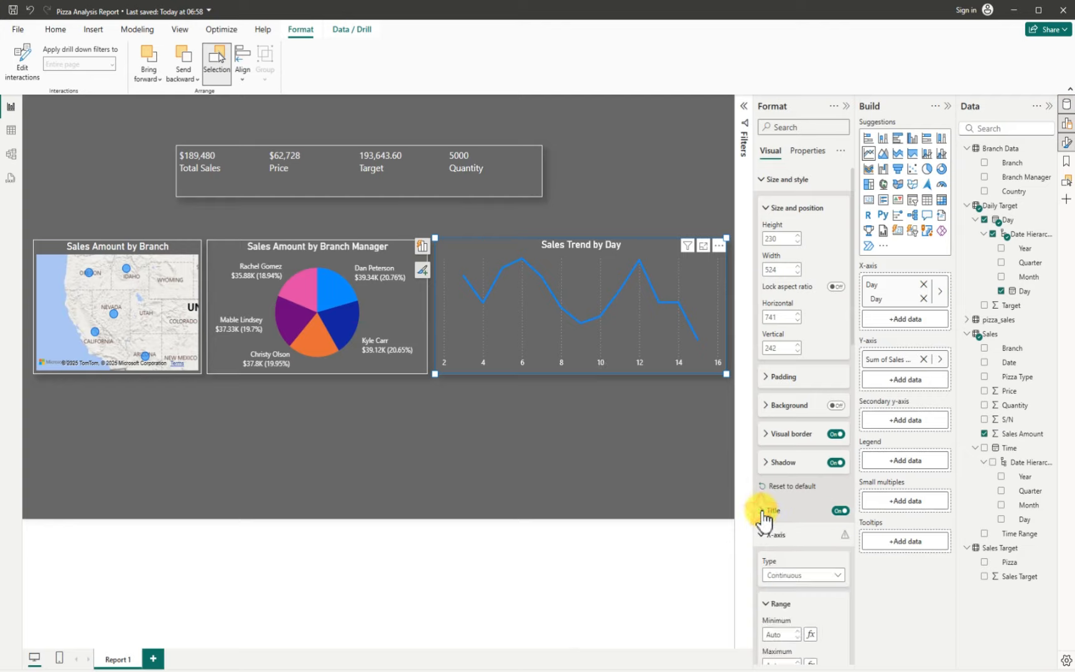
scroll(809, 523, "down", 6)
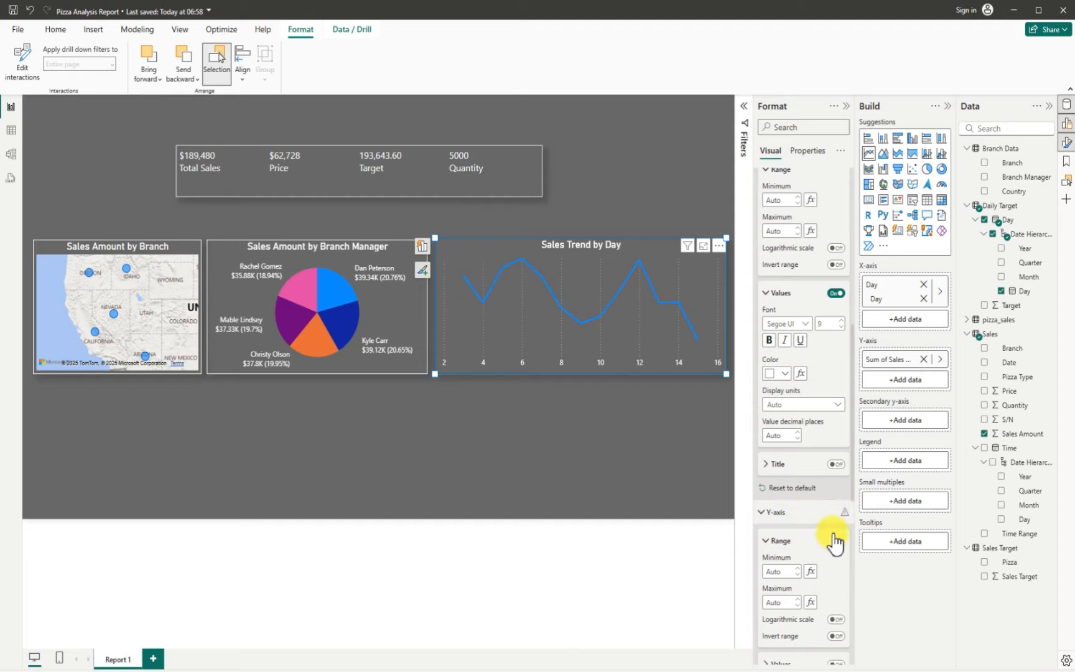
left_click(765, 294)
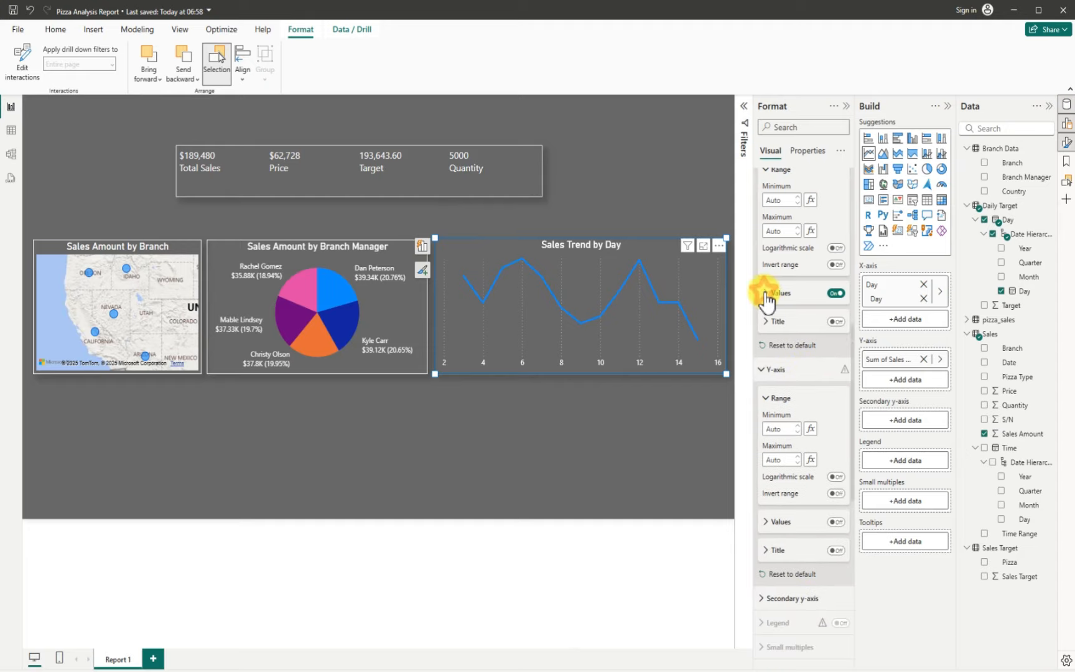
left_click(763, 373)
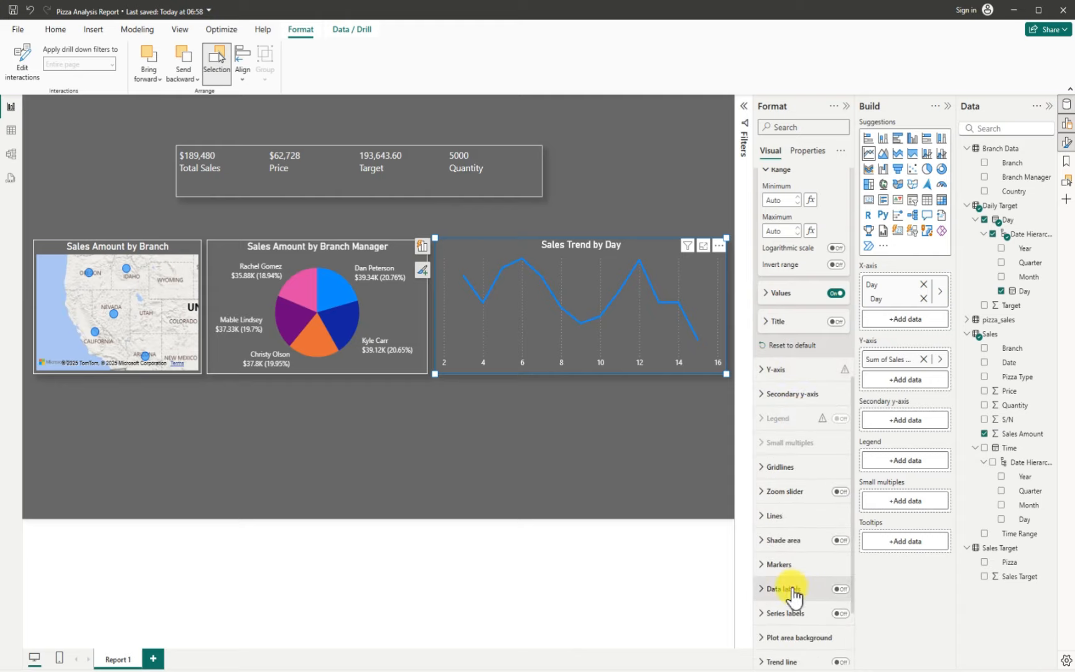
left_click(763, 468)
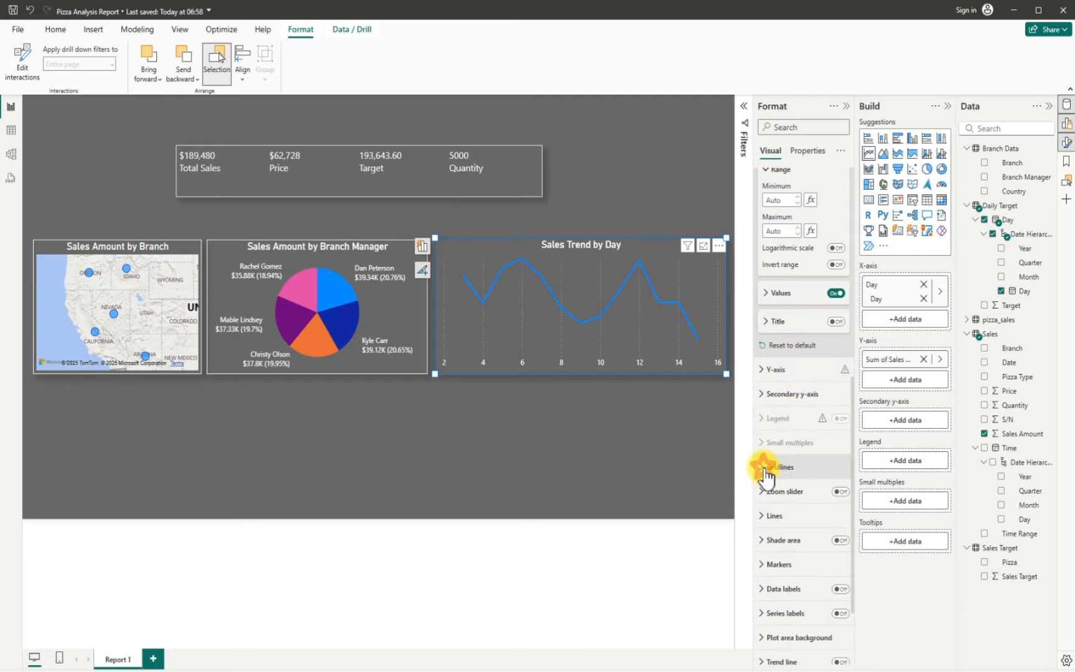
scroll(799, 544, "down", 2)
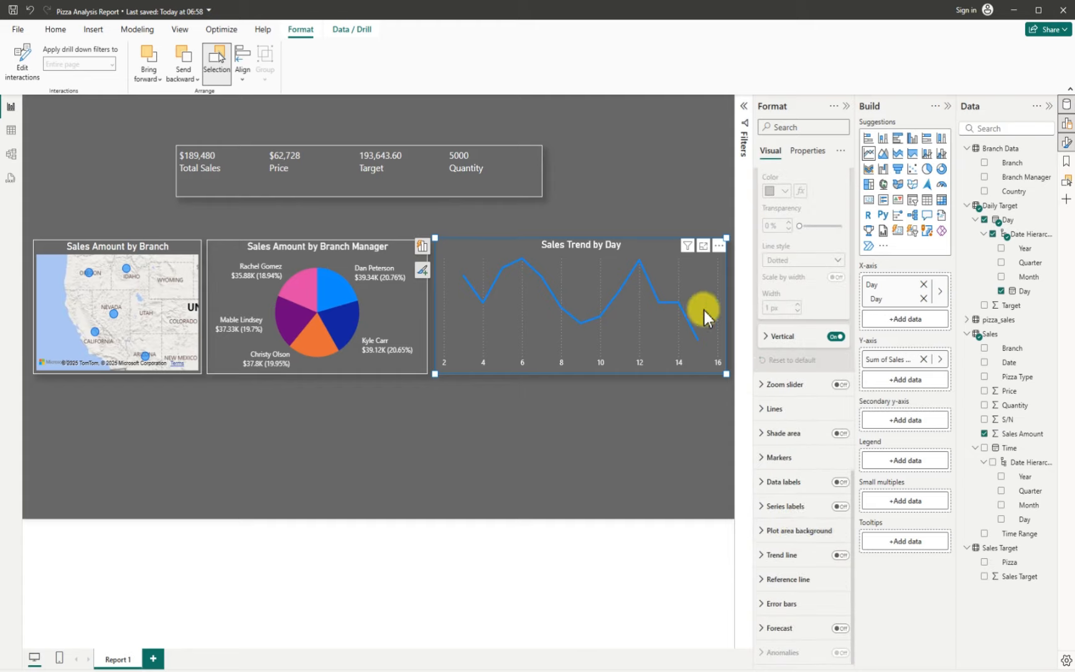
left_click(835, 336)
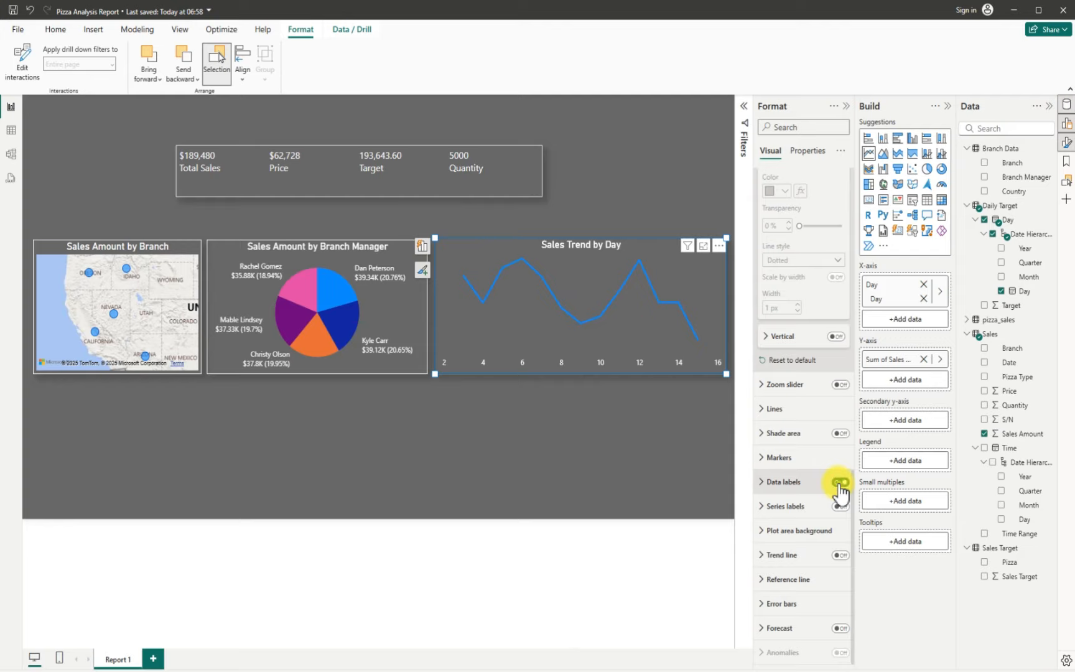
- Turn on the line chart's data labels and set their value color to white
left_click(764, 482)
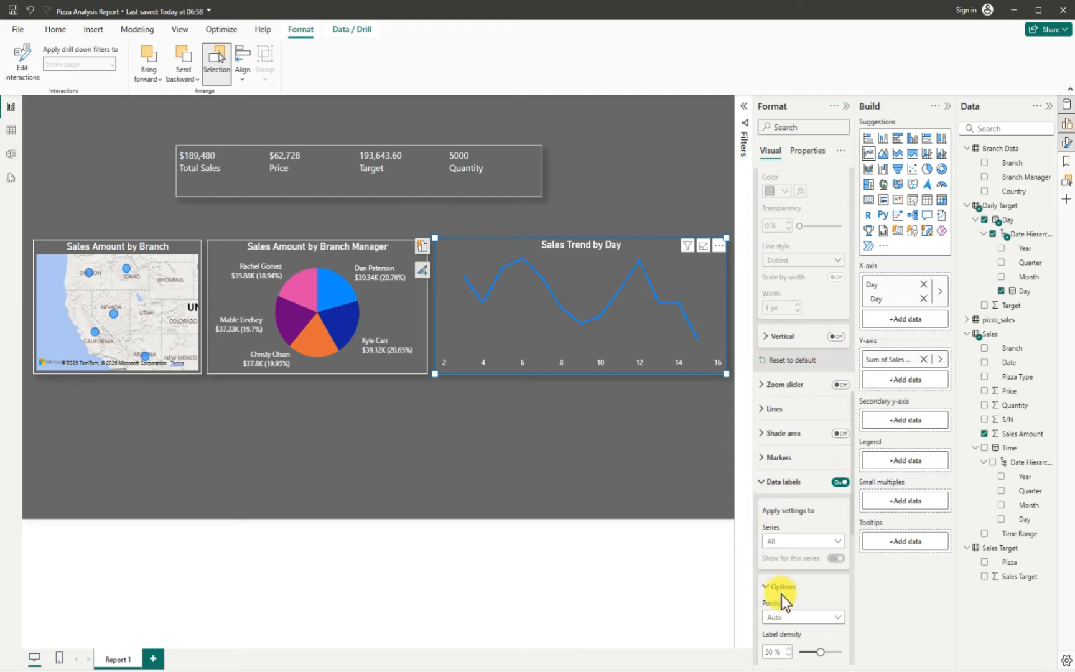
scroll(824, 600, "down", 6)
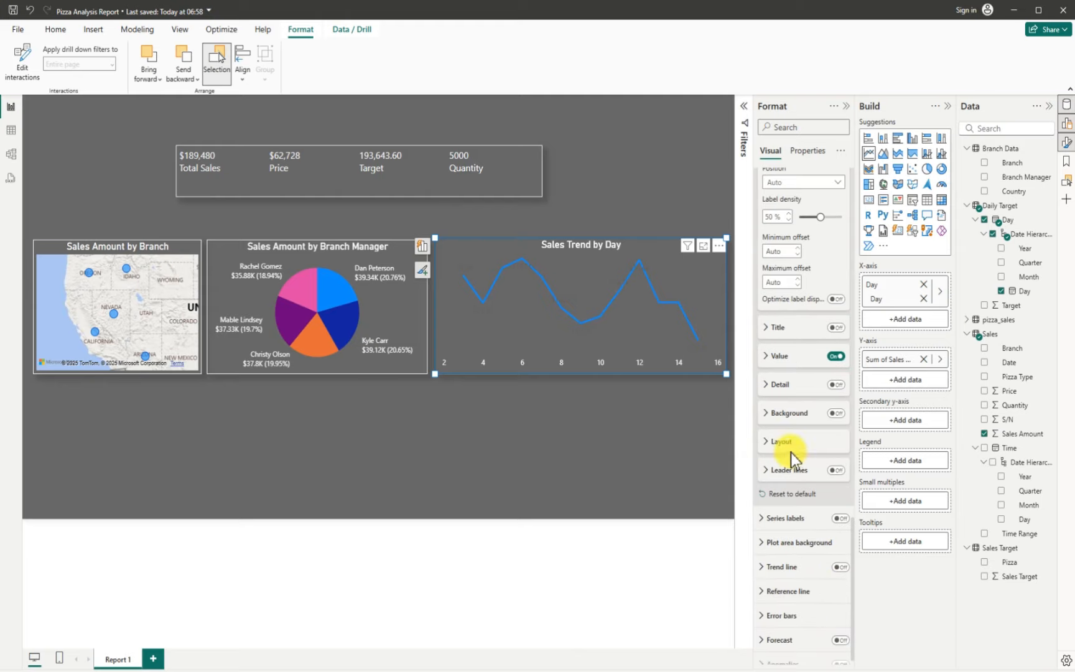
left_click(769, 359)
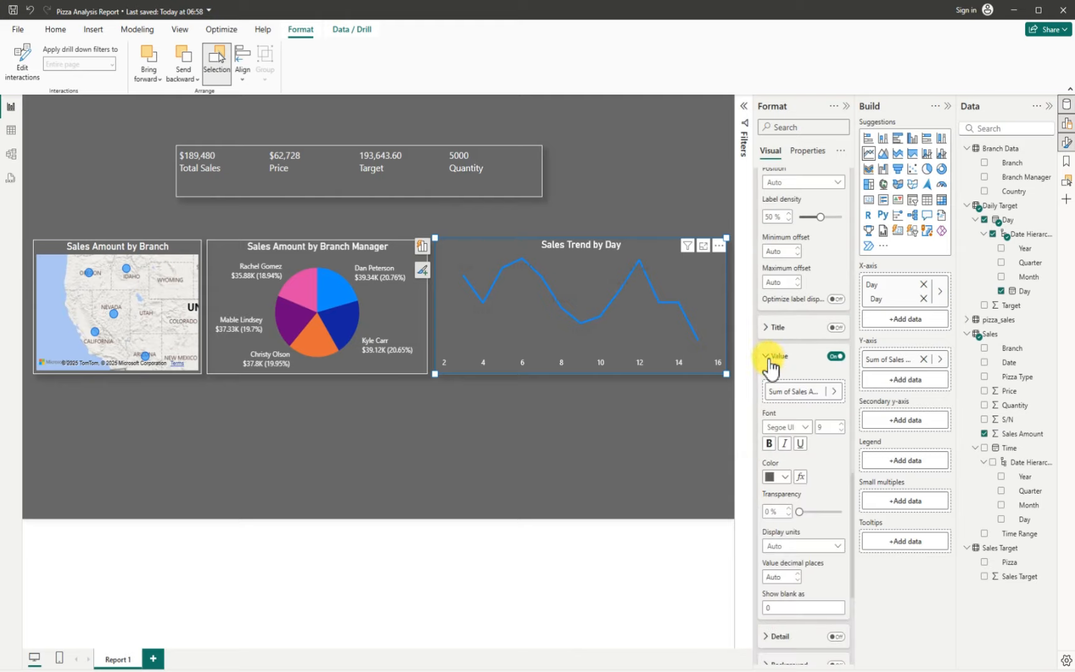
left_click(787, 476)
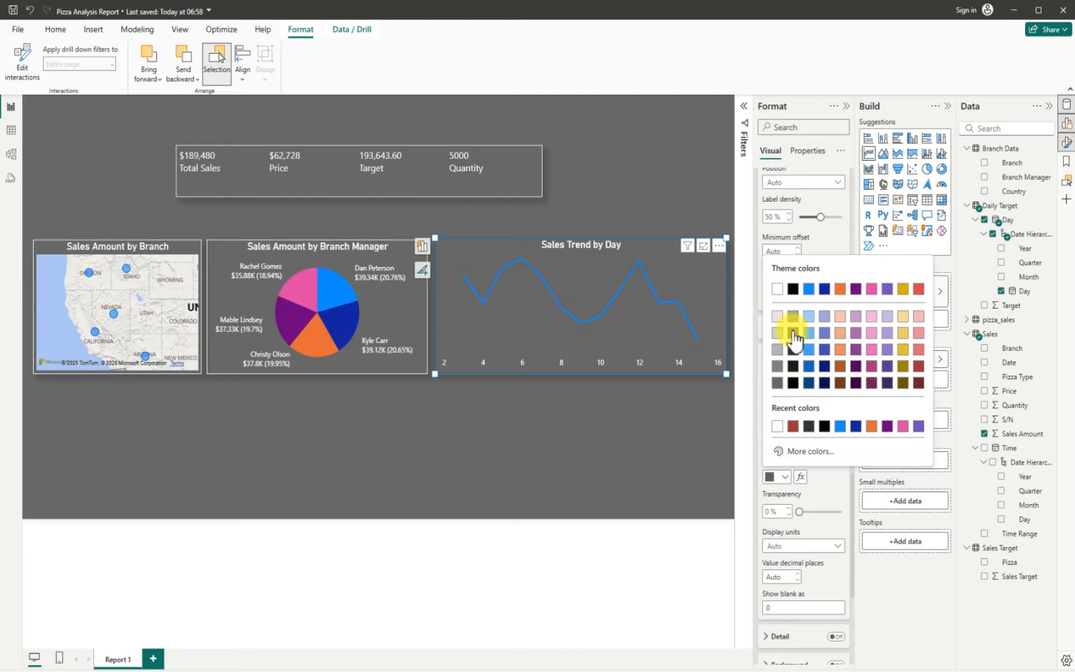
left_click(778, 290)
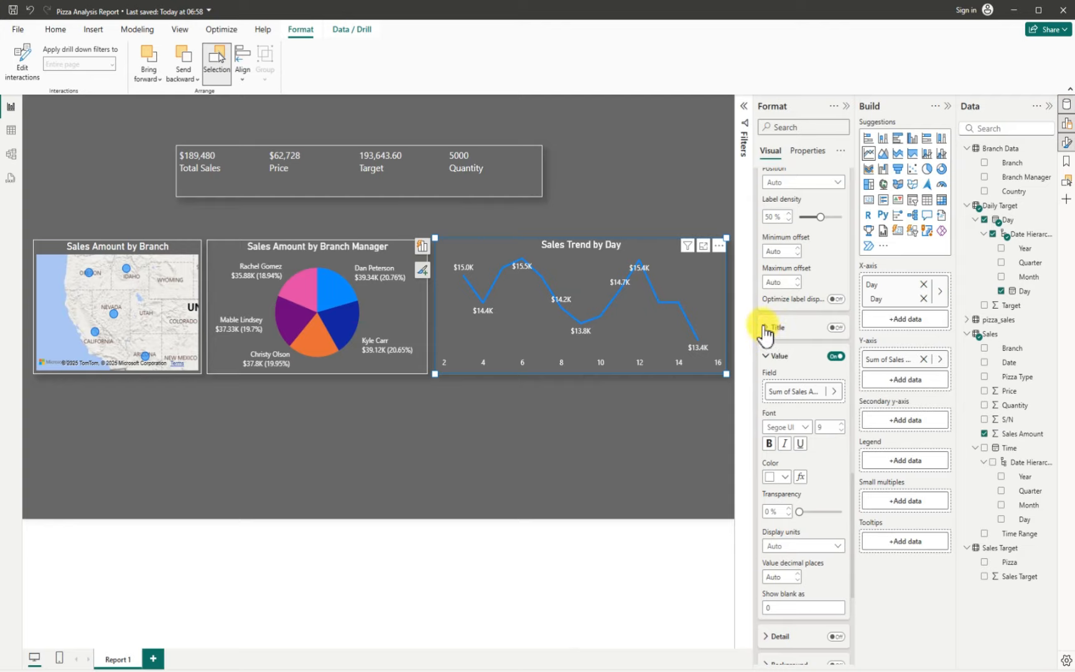
left_click(766, 358)
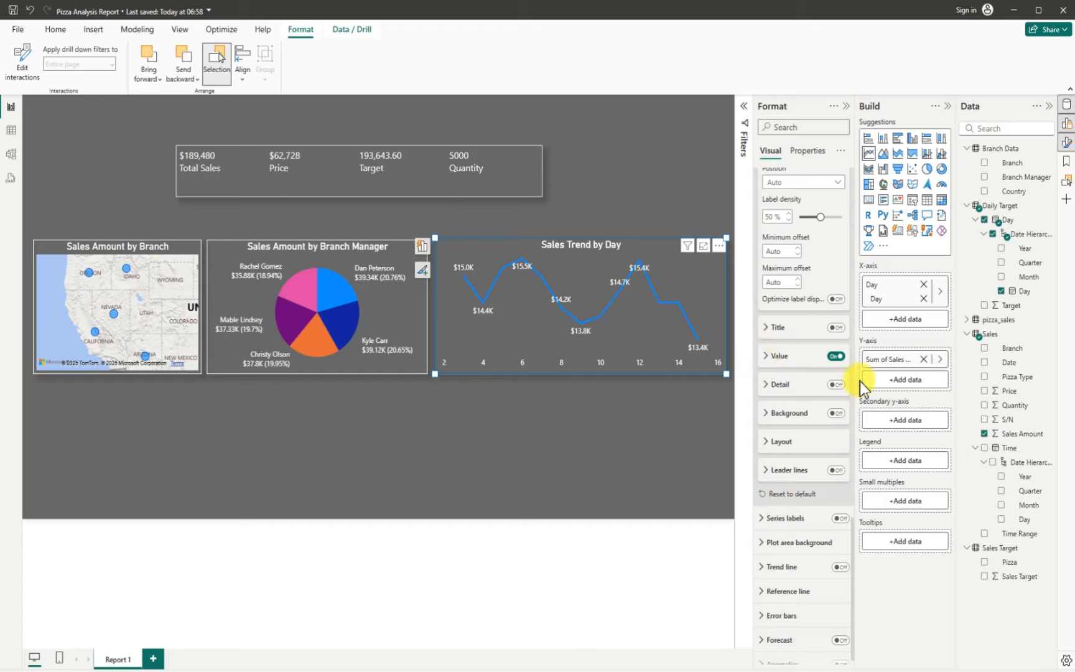
- Show markers for all categories on the line chart
left_click_drag(854, 524, 844, 410)
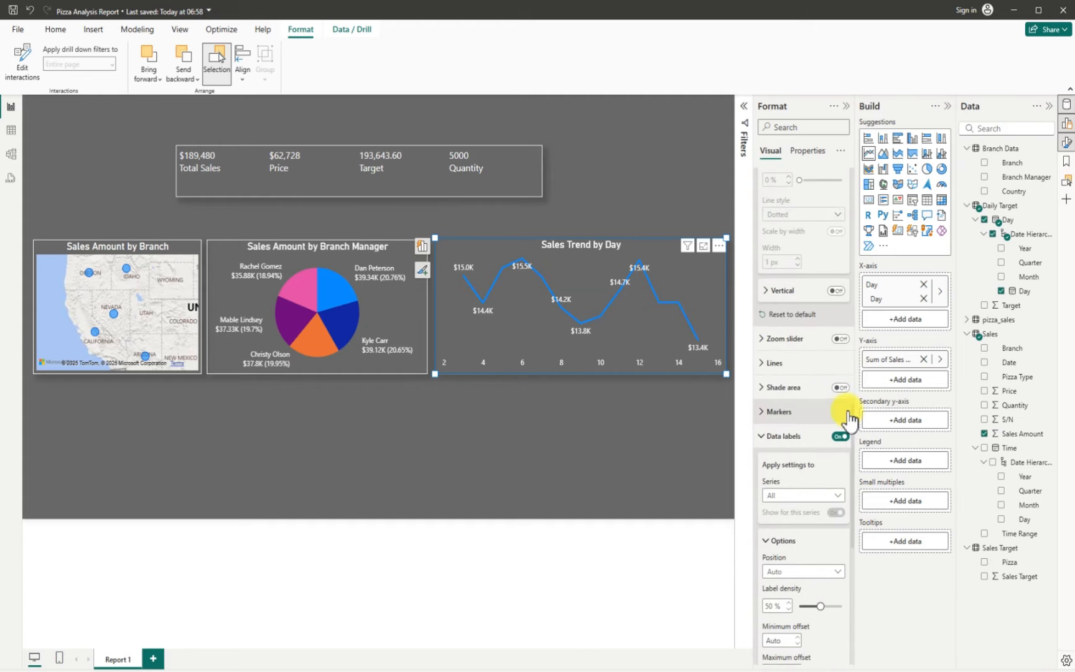
left_click(765, 413)
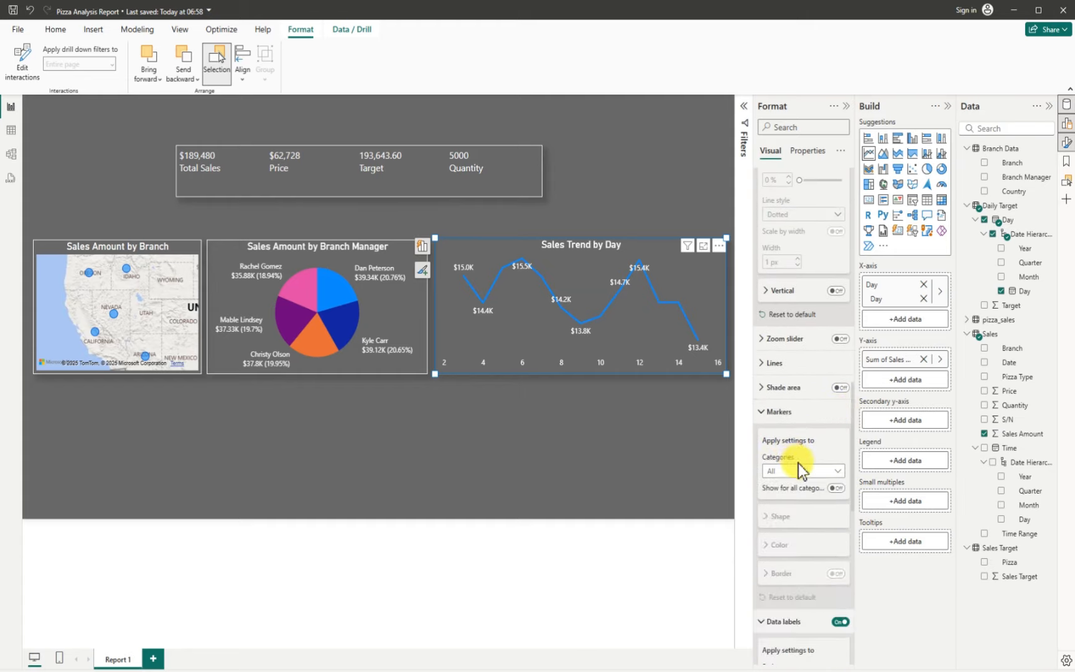
left_click(836, 488)
left_click(801, 519)
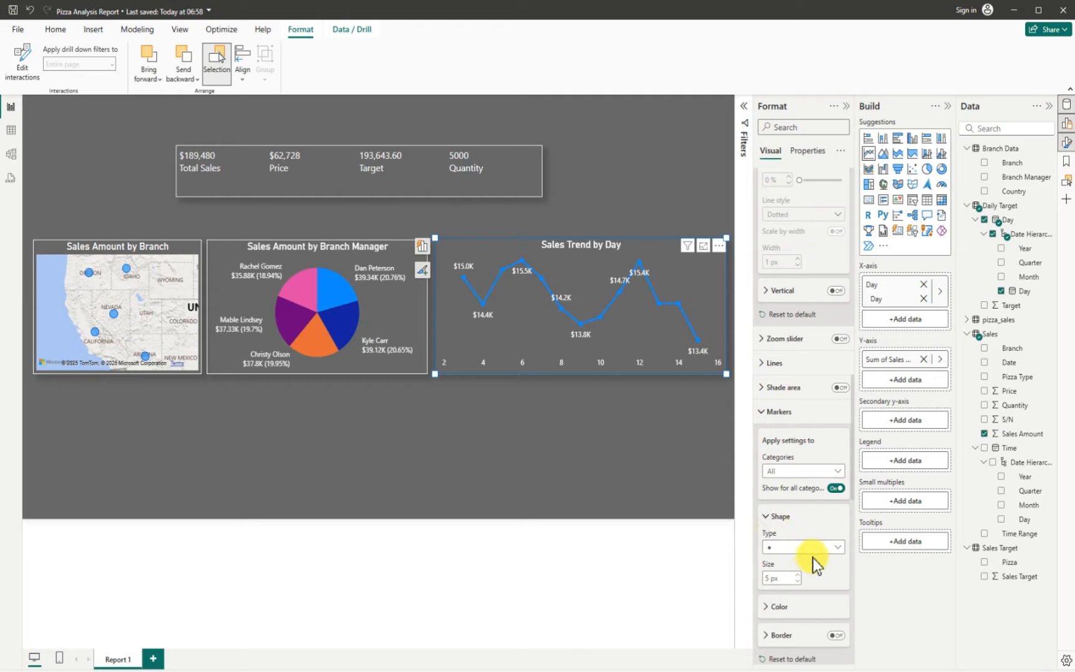
- Set the line chart's marker color to dark red #a1343c (Theme color 8, 25% darker)
left_click(770, 609)
scroll(789, 609, "down", 8)
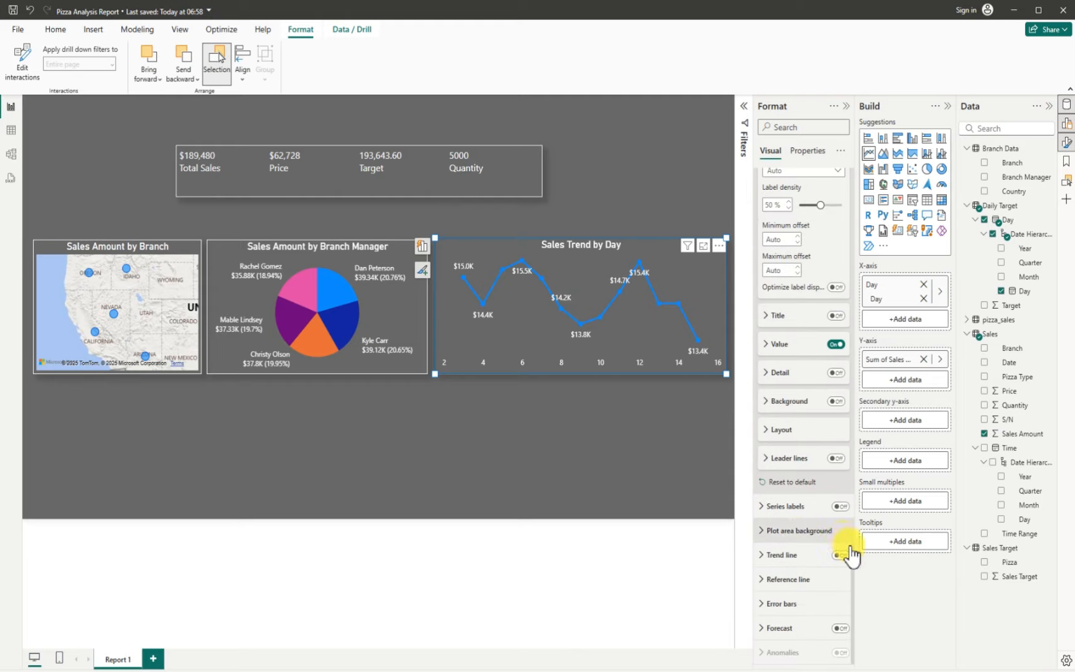
scroll(851, 547, "up", 2)
left_click_drag(856, 525, 868, 441)
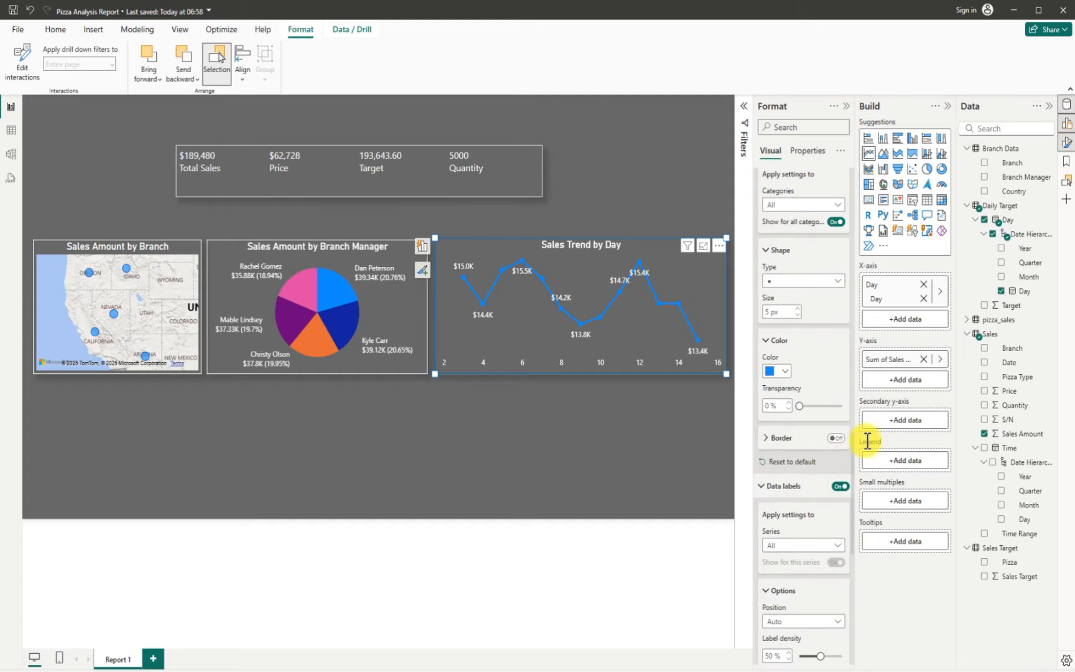
left_click(775, 372)
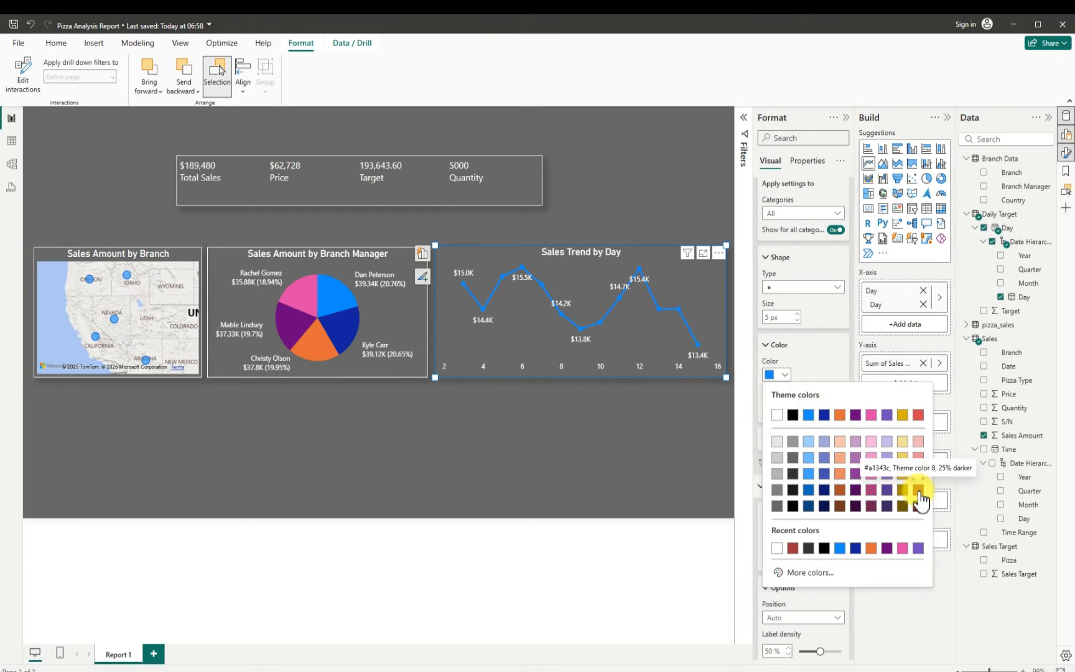
left_click(918, 490)
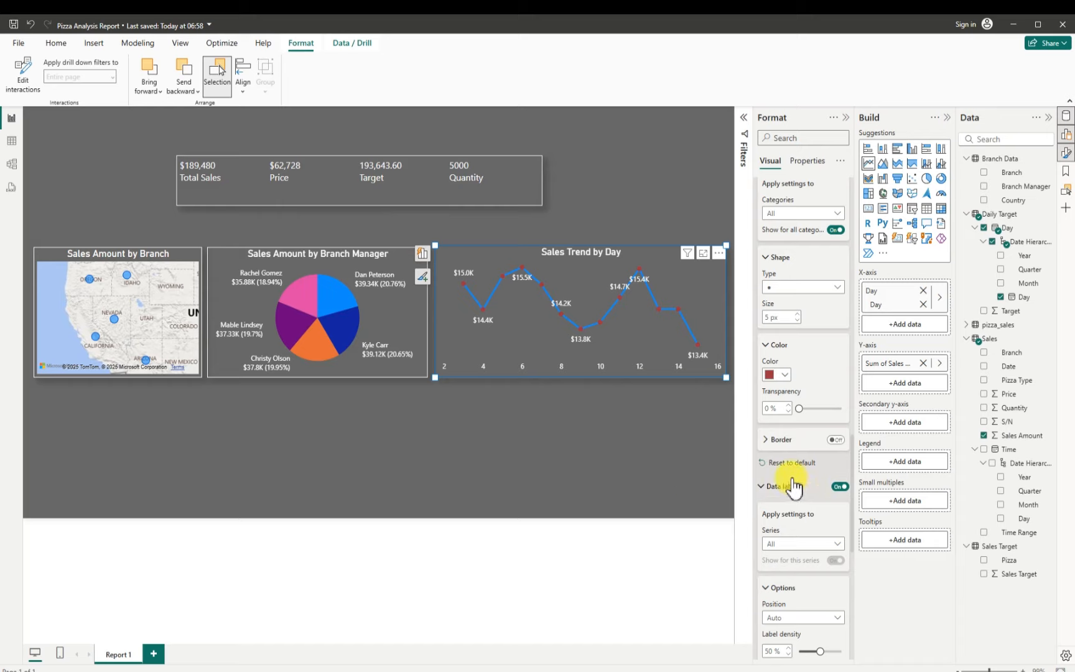
left_click(764, 256)
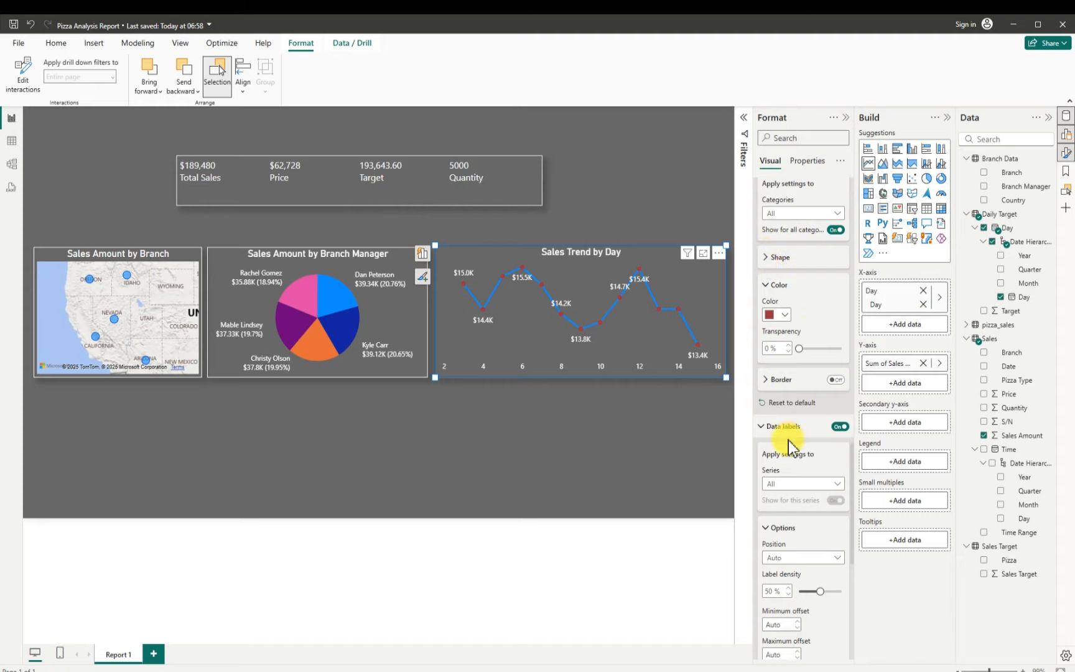
left_click(759, 427)
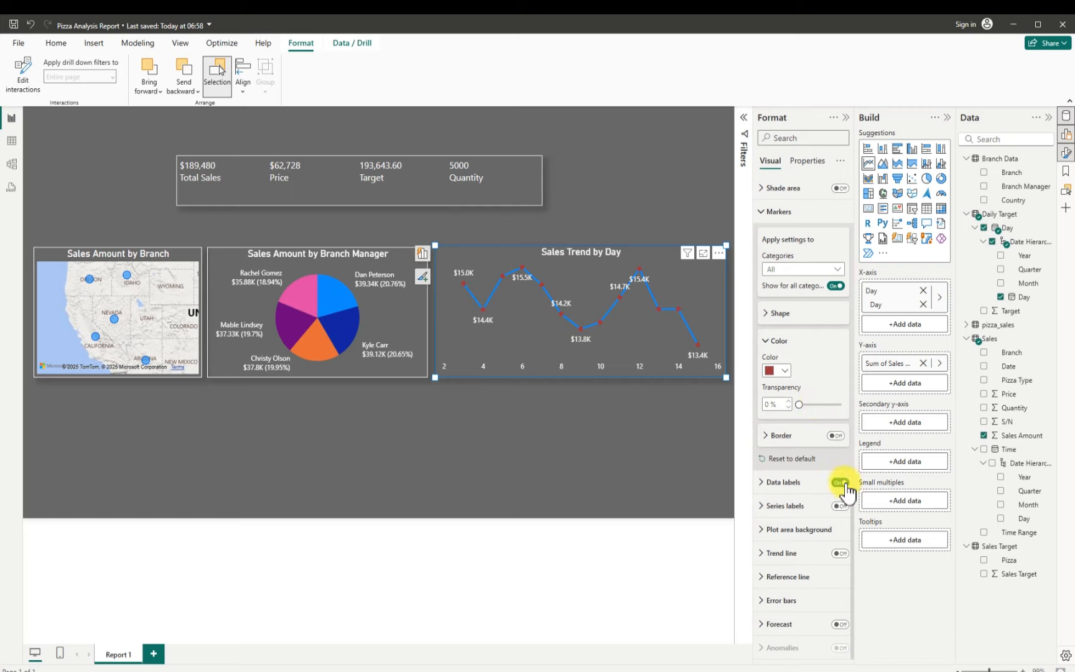
- Try shading the area under the line in the sales trend chart
scroll(851, 510, "up", 4)
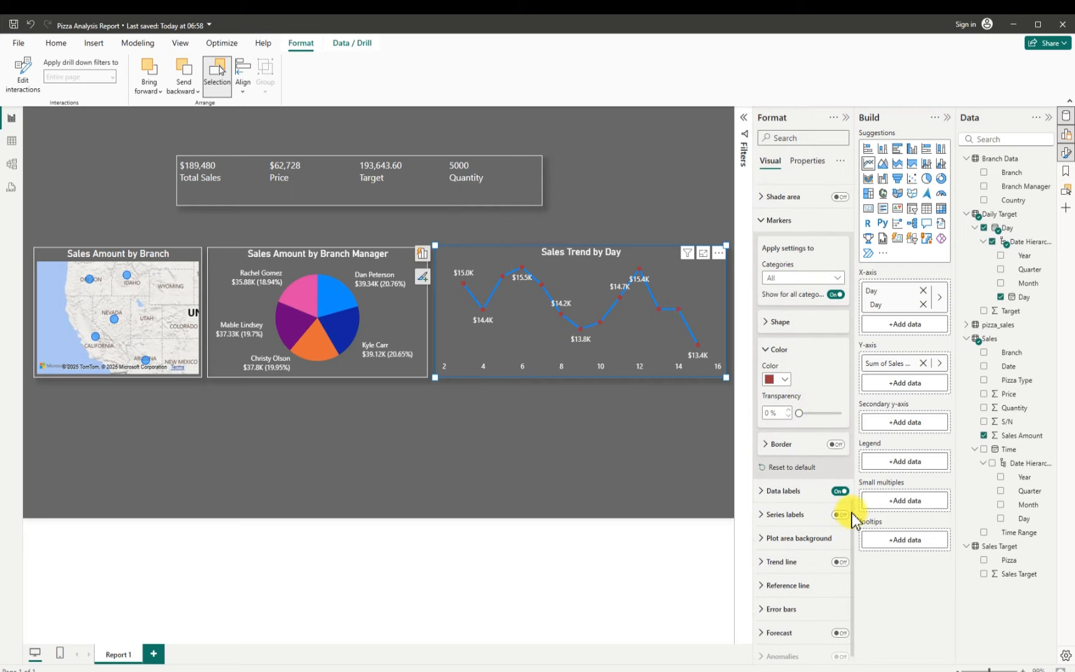
scroll(853, 469, "up", 3)
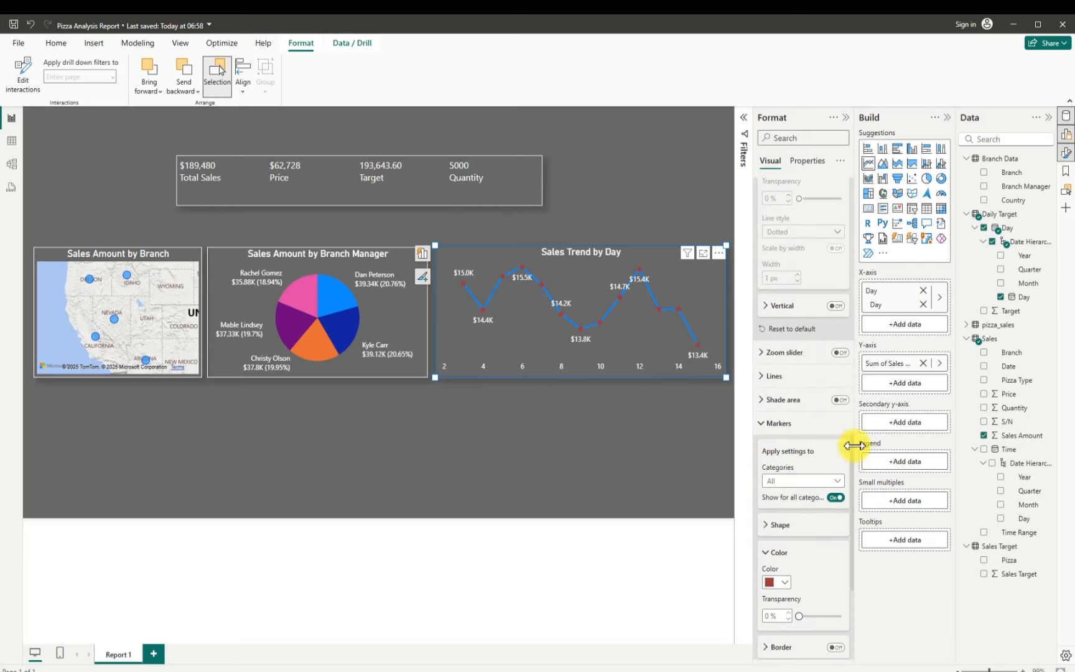
left_click(839, 399)
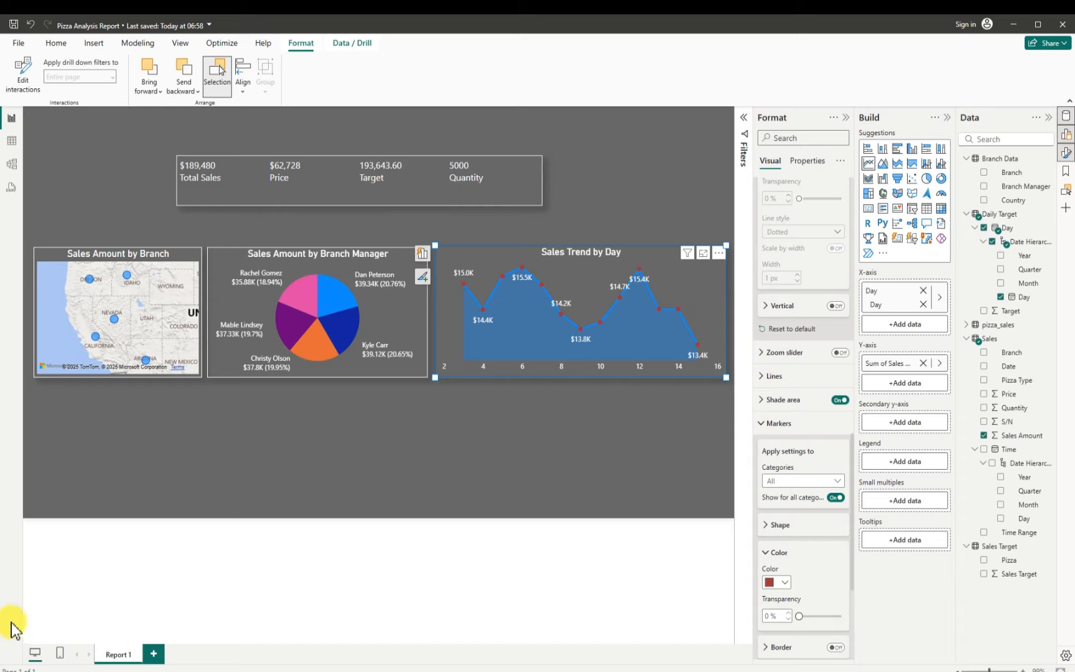
left_click(840, 401)
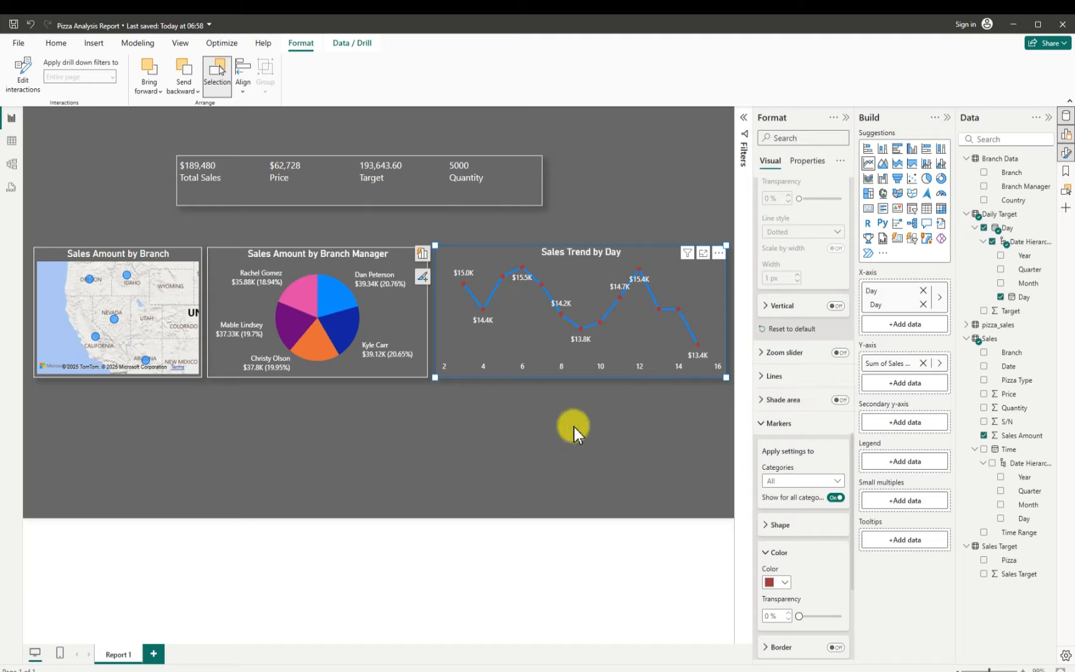
- Try repositioning the Sales Trend by Day line chart around the area beside the pie chart
left_click(484, 311)
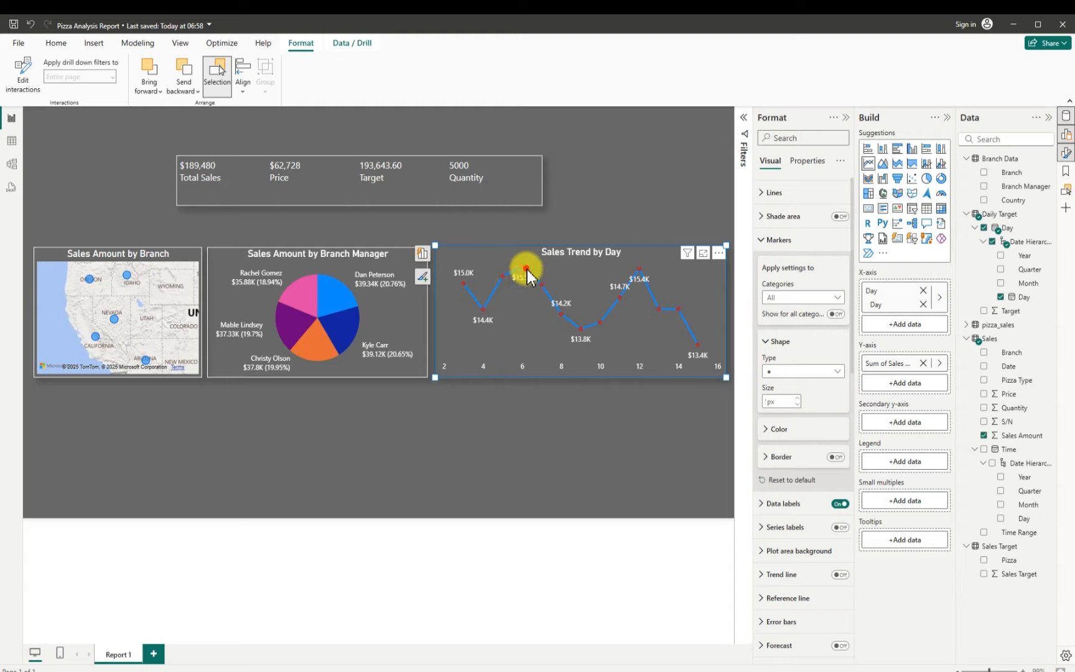
left_click(581, 412)
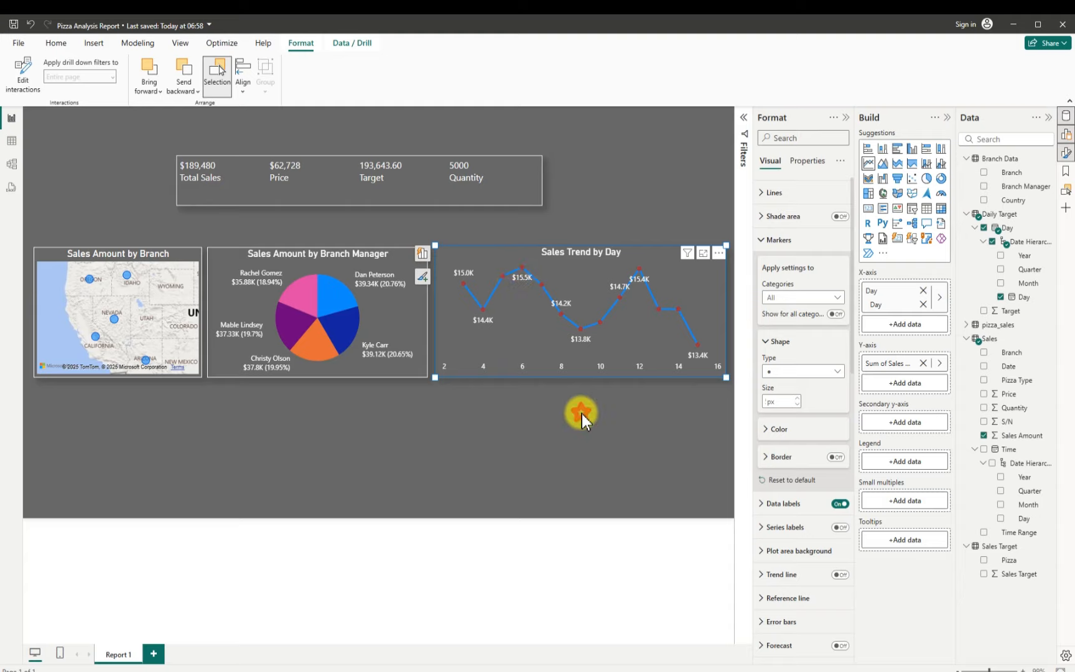
left_click(666, 433)
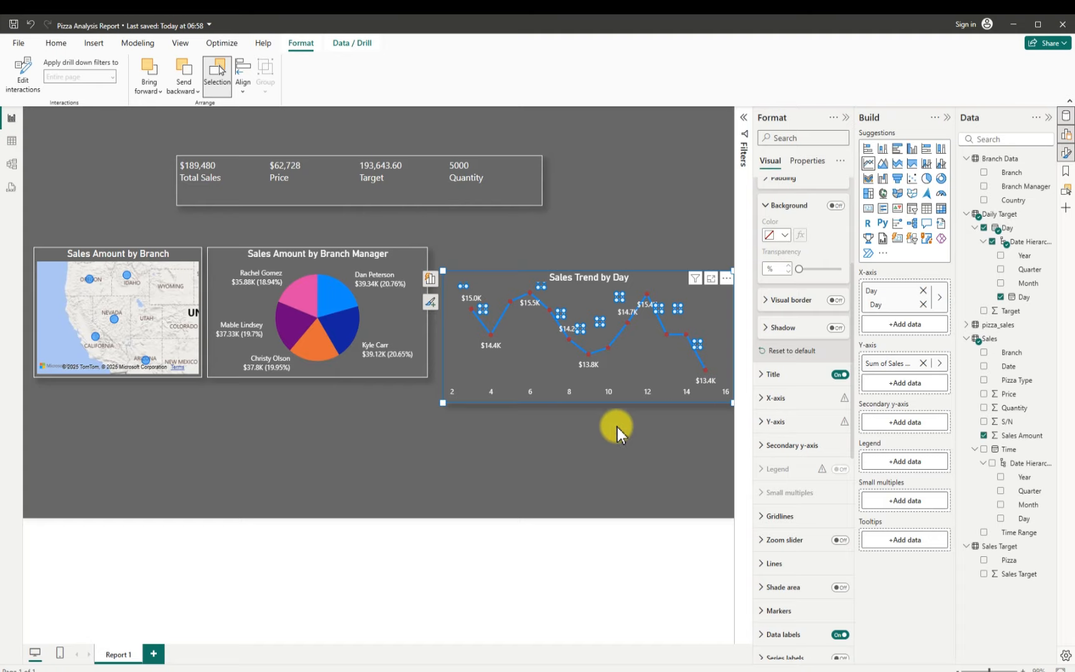
left_click(562, 248)
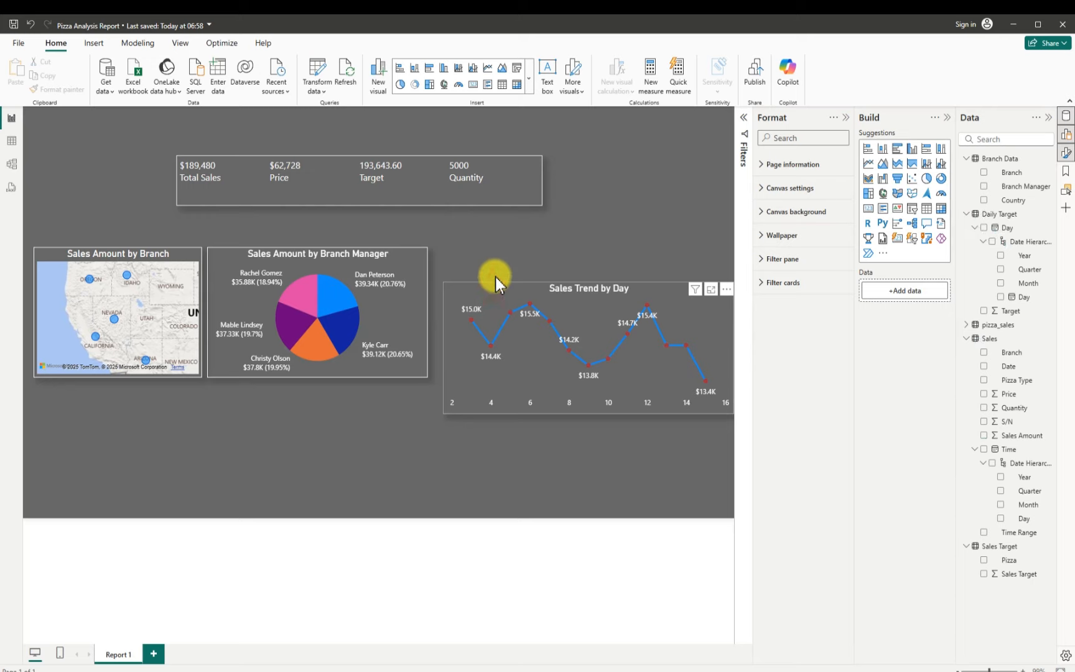
left_click_drag(489, 250, 422, 248)
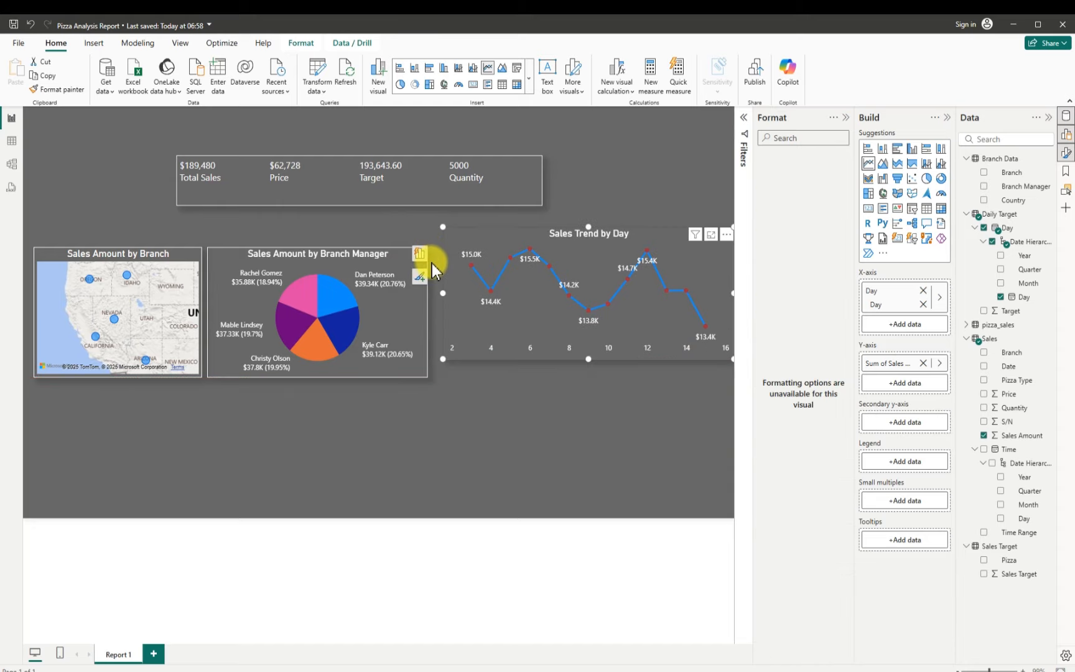
left_click(433, 274)
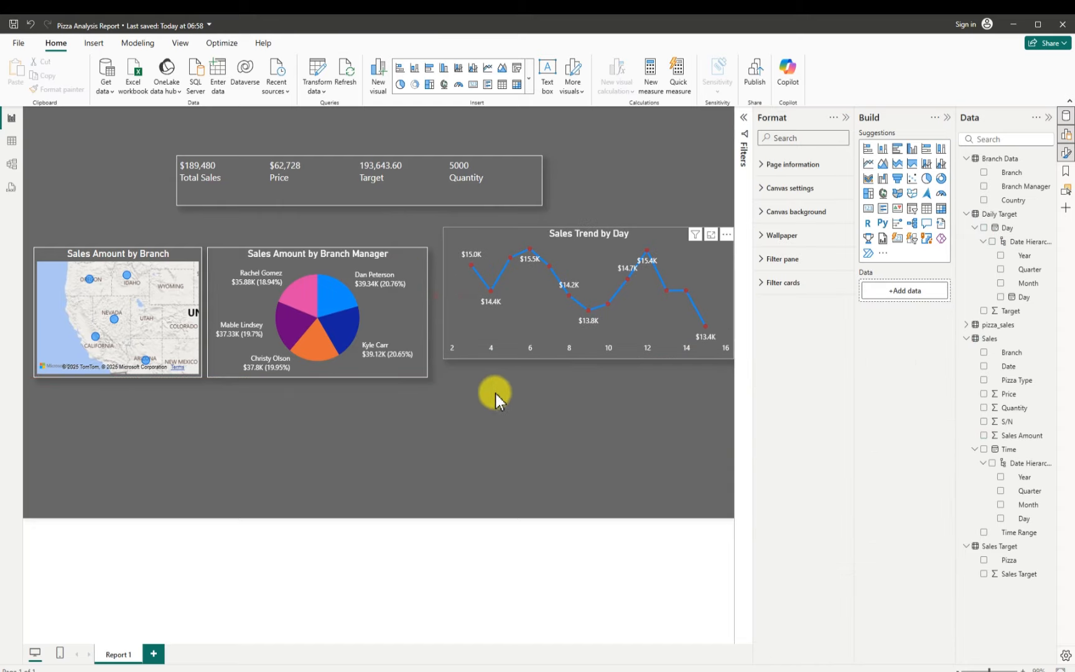
left_click(495, 392)
left_click(605, 345)
left_click(487, 239)
left_click_drag(427, 241, 437, 243)
left_click(452, 257)
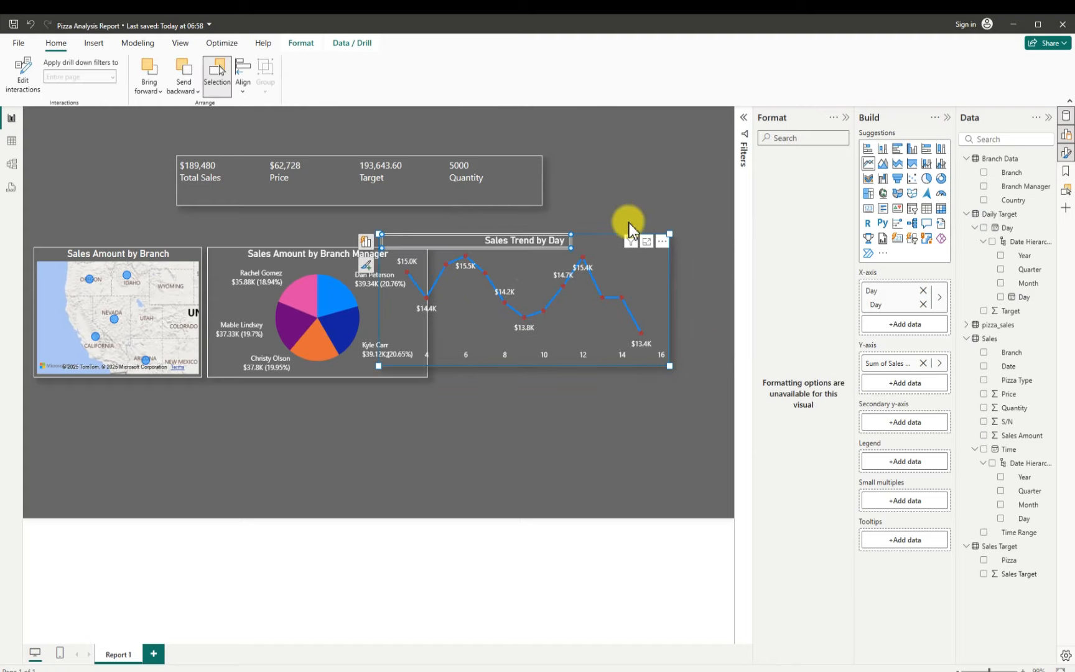
- Close the Format pane to give the report canvas more room
left_click(808, 118)
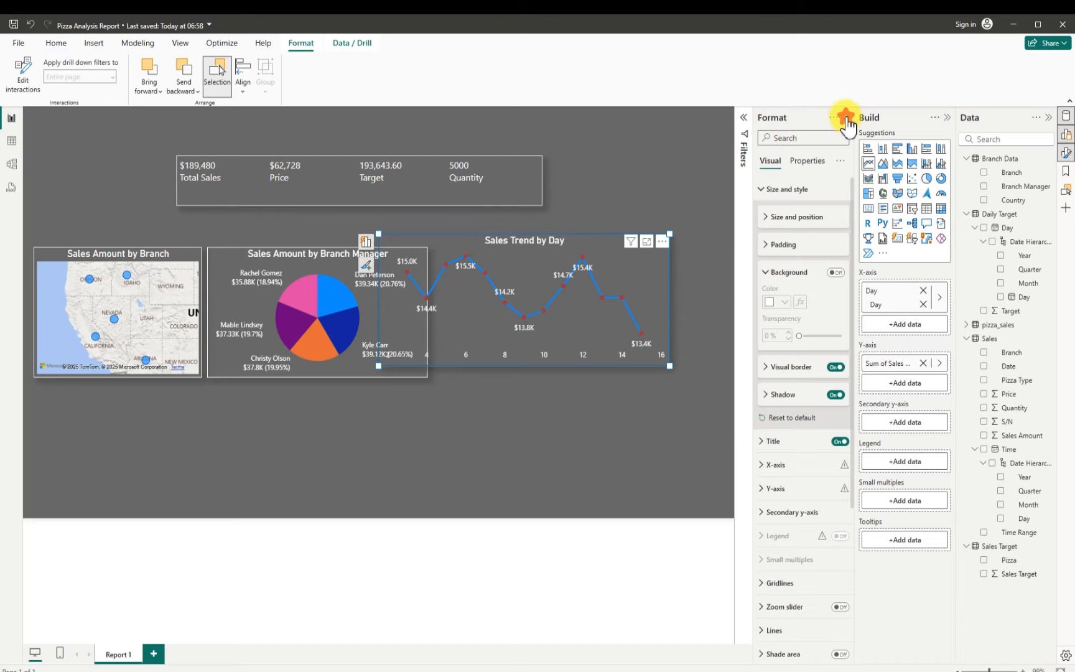
left_click(844, 117)
left_click(468, 341)
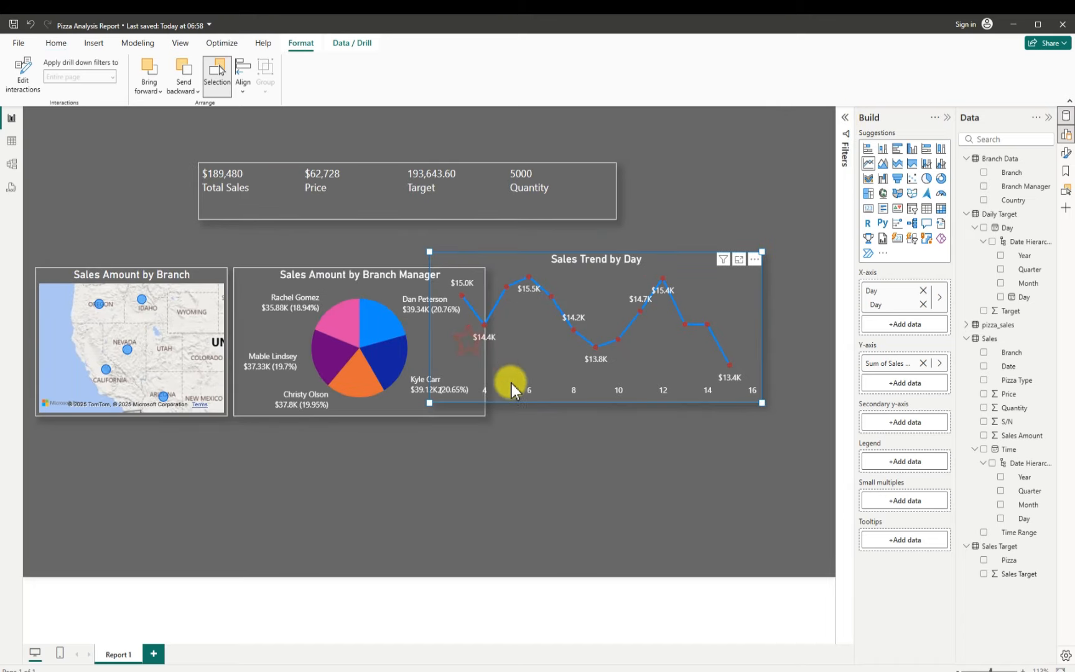
left_click(544, 447)
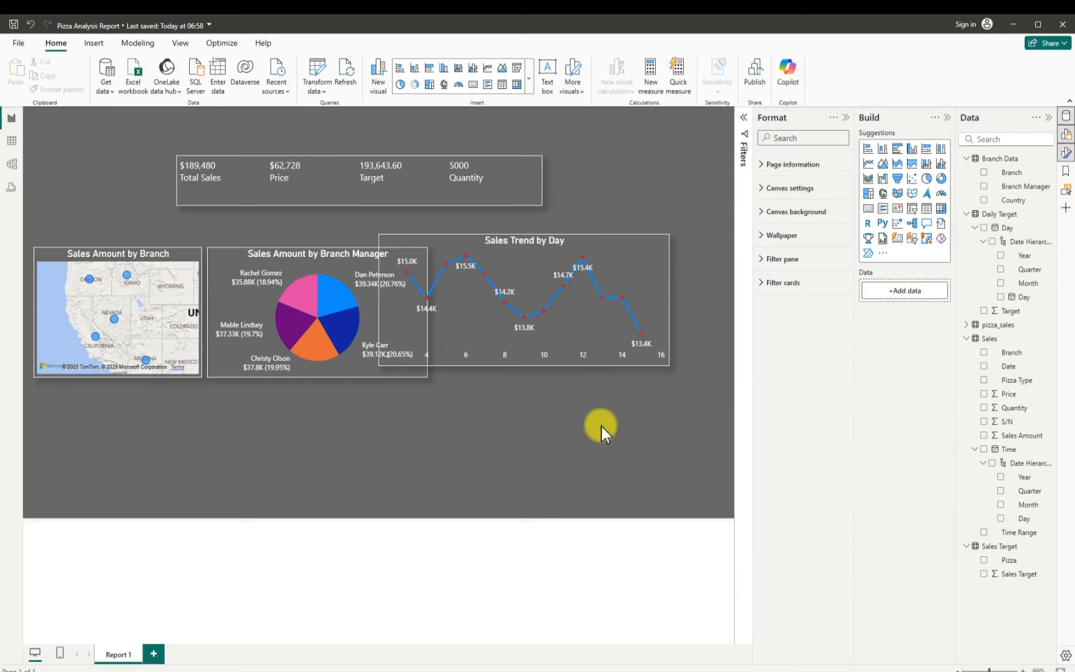
left_click(717, 282)
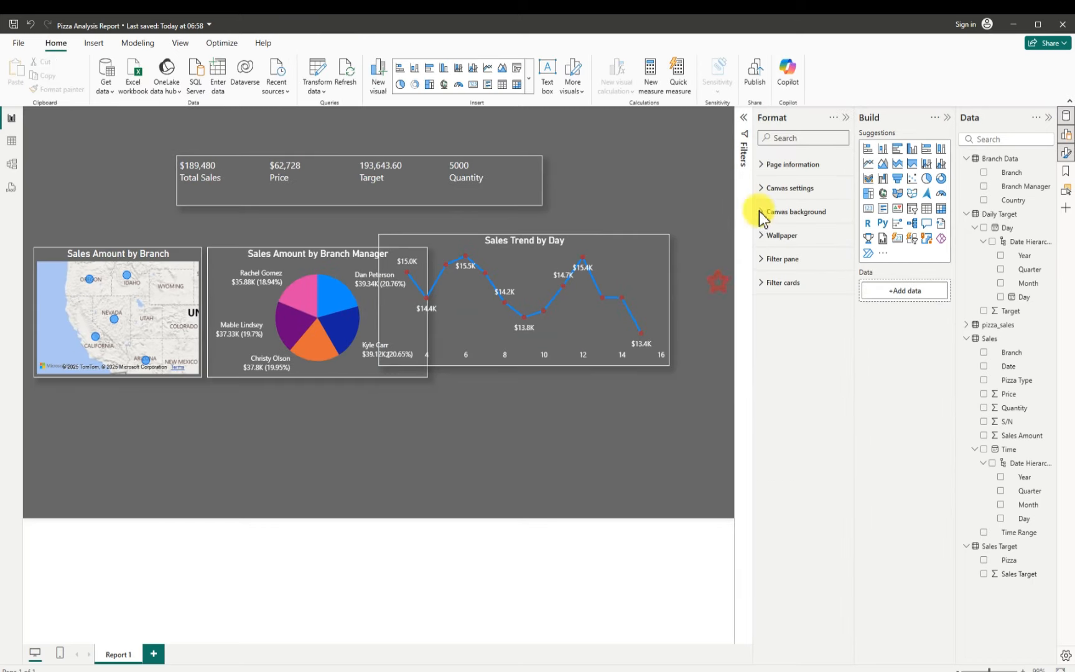
left_click(845, 118)
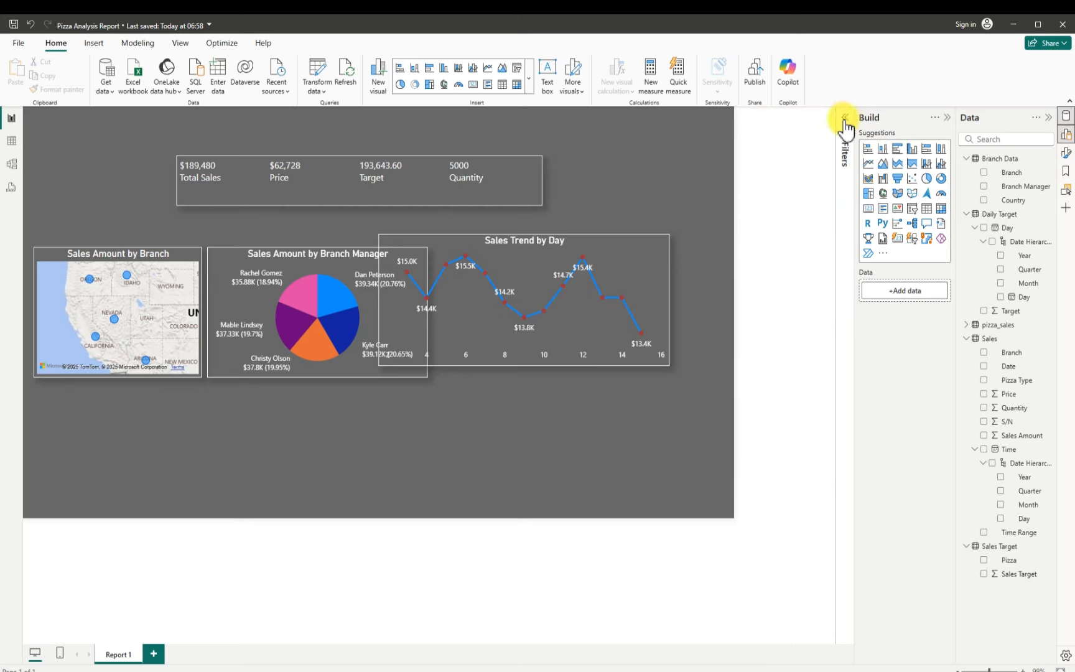
- Position the Sales Trend by Day line chart directly beside the branch manager pie chart, in line with its bottom edge
left_click(516, 256)
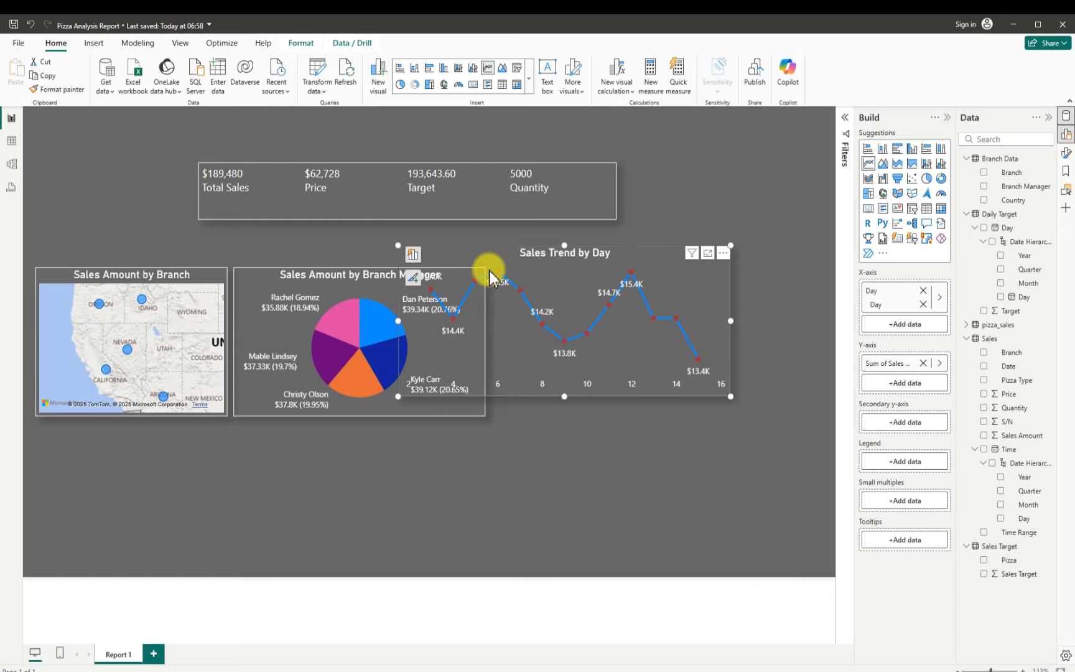
mouse_move(530, 266)
left_mouse_down()
mouse_move(604, 283)
mouse_move(587, 271)
mouse_move(519, 280)
left_mouse_up()
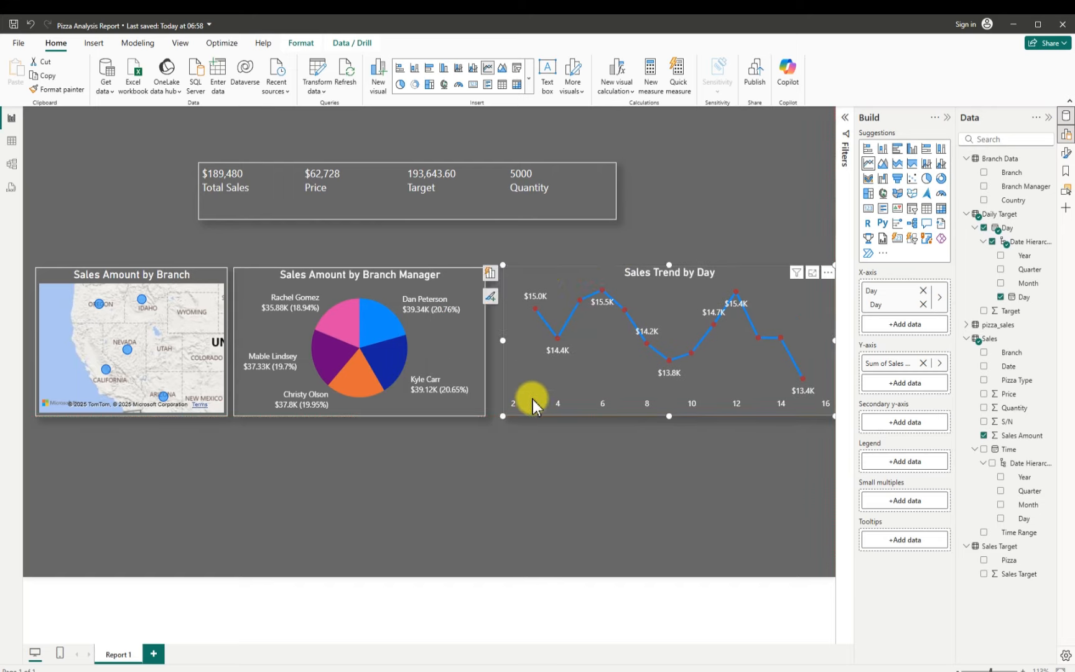
left_click(458, 452)
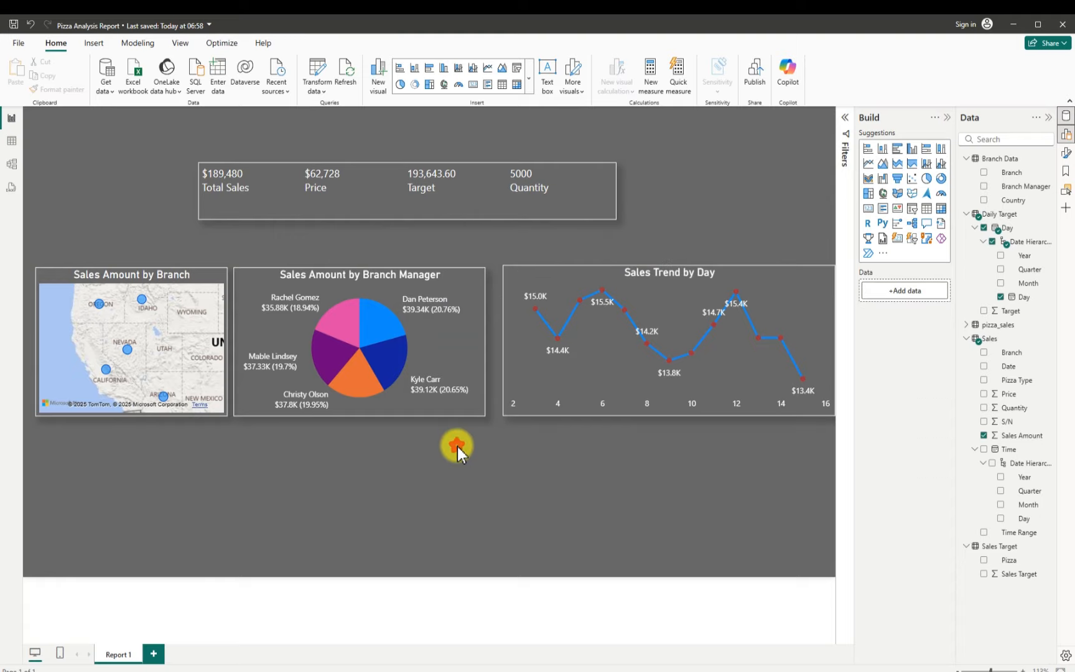
mouse_move(559, 339)
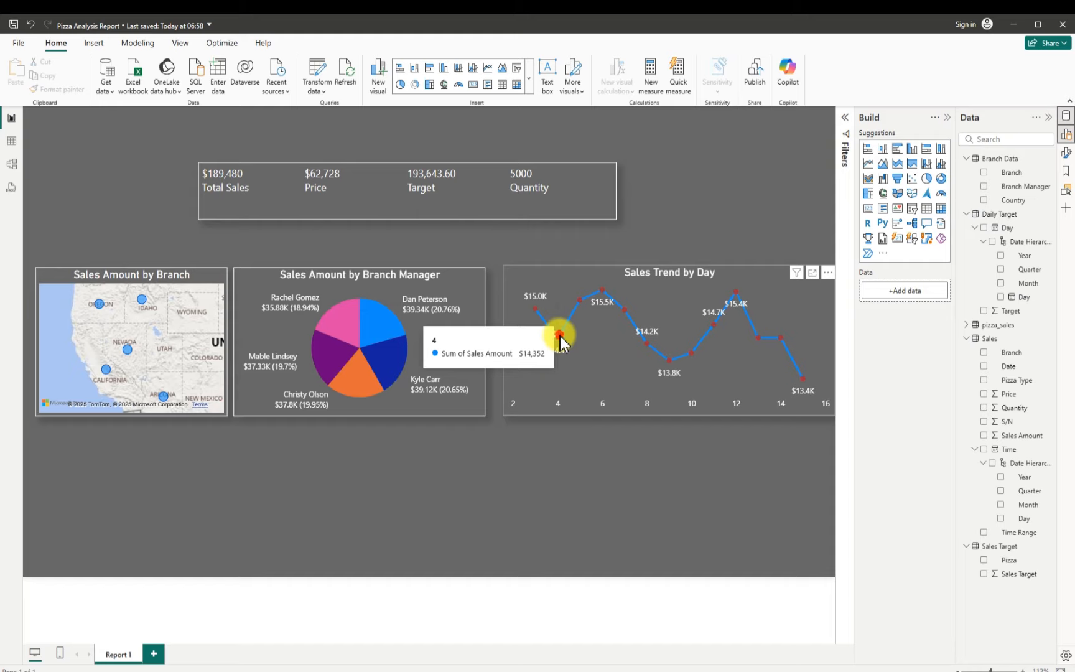
left_click_drag(607, 369, 595, 344)
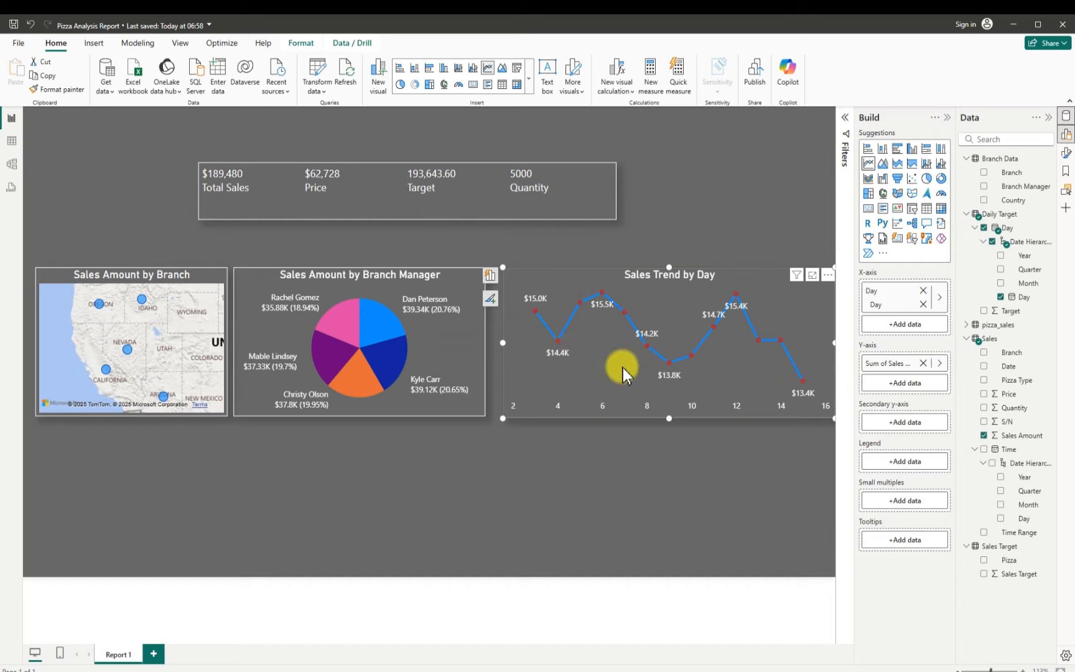
left_click_drag(814, 370, 832, 346)
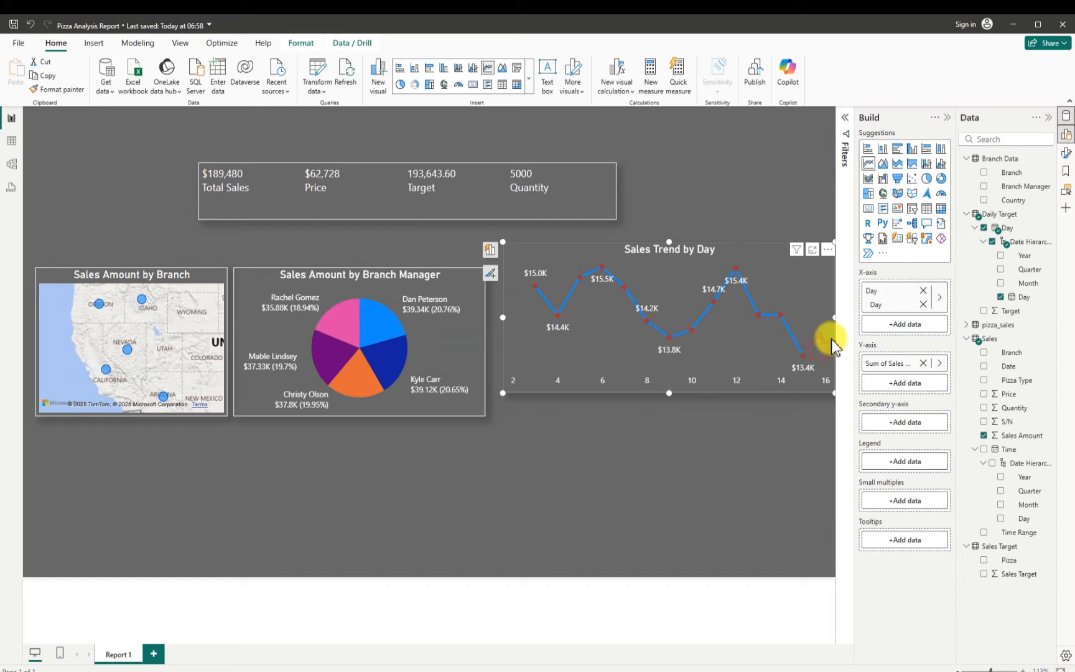
left_click(749, 446)
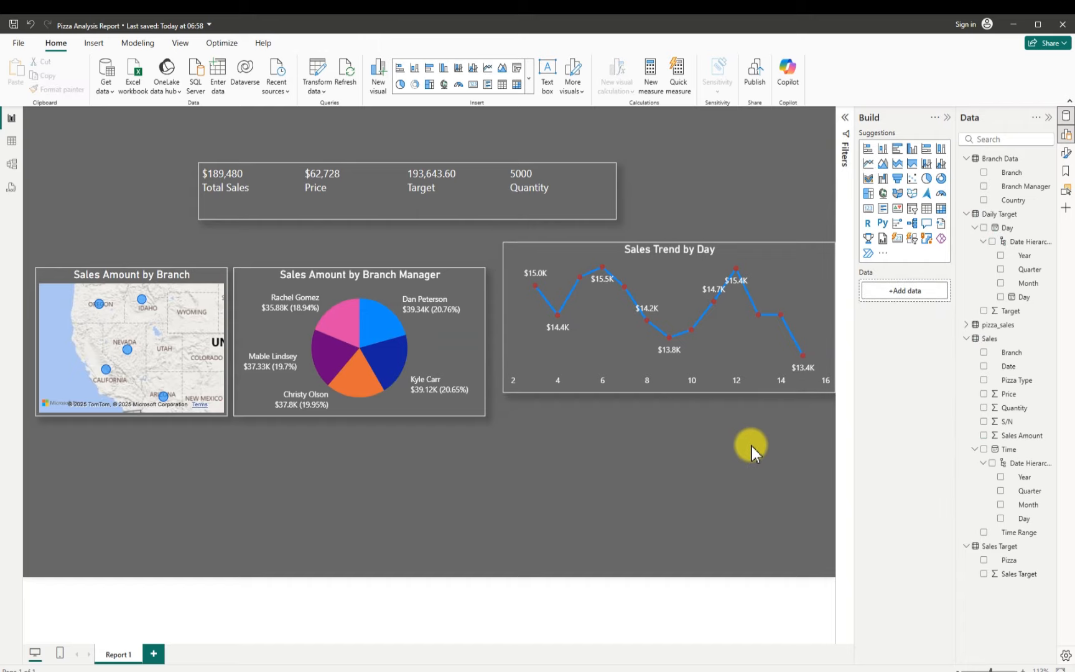
key("ctrl+z")
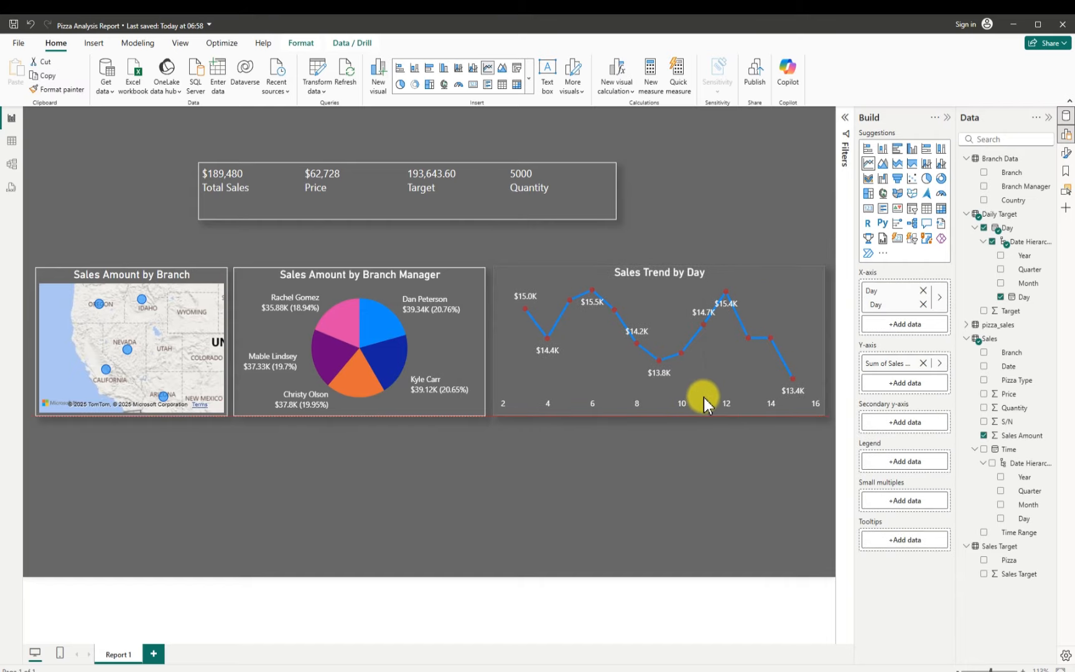
left_click(703, 490)
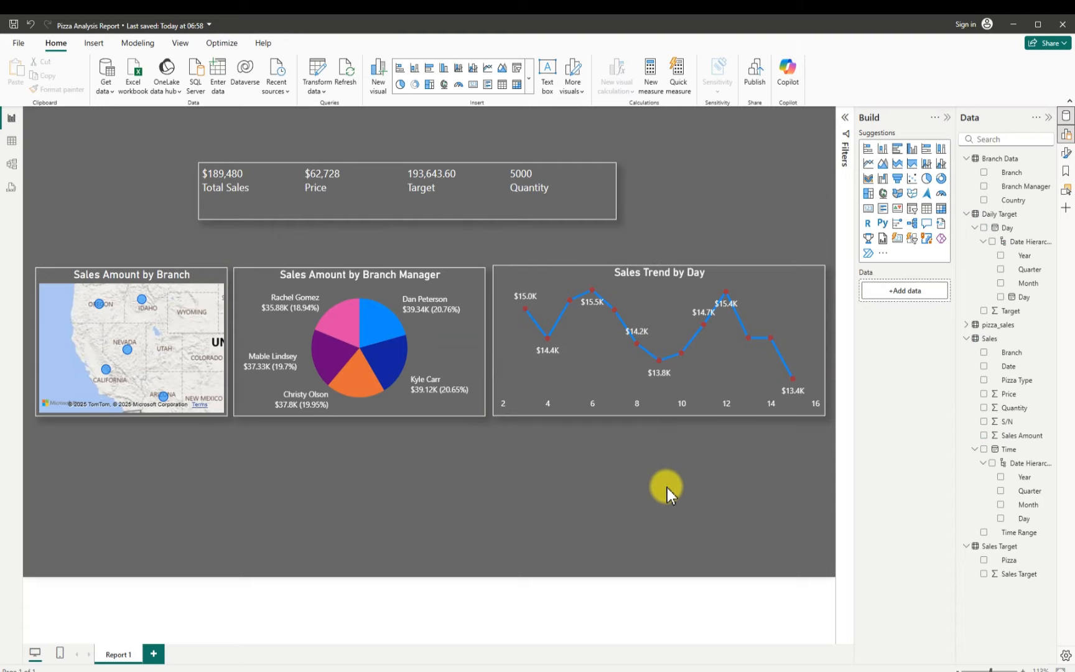
- Save the report and collapse the Day field of the Daily Target table
left_click(16, 27)
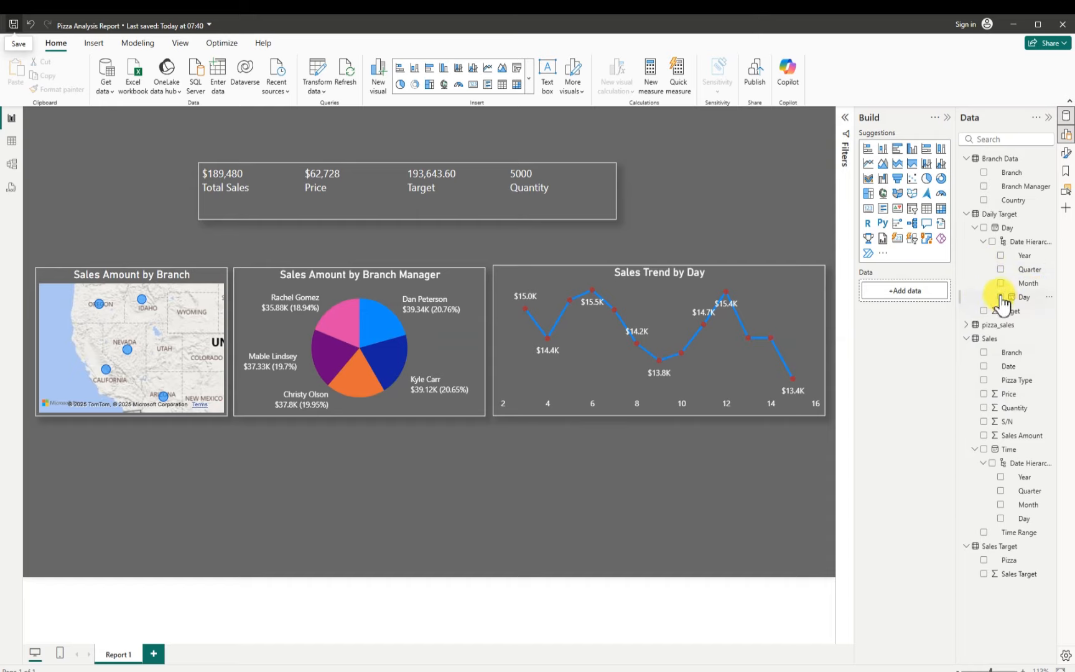
left_click(975, 228)
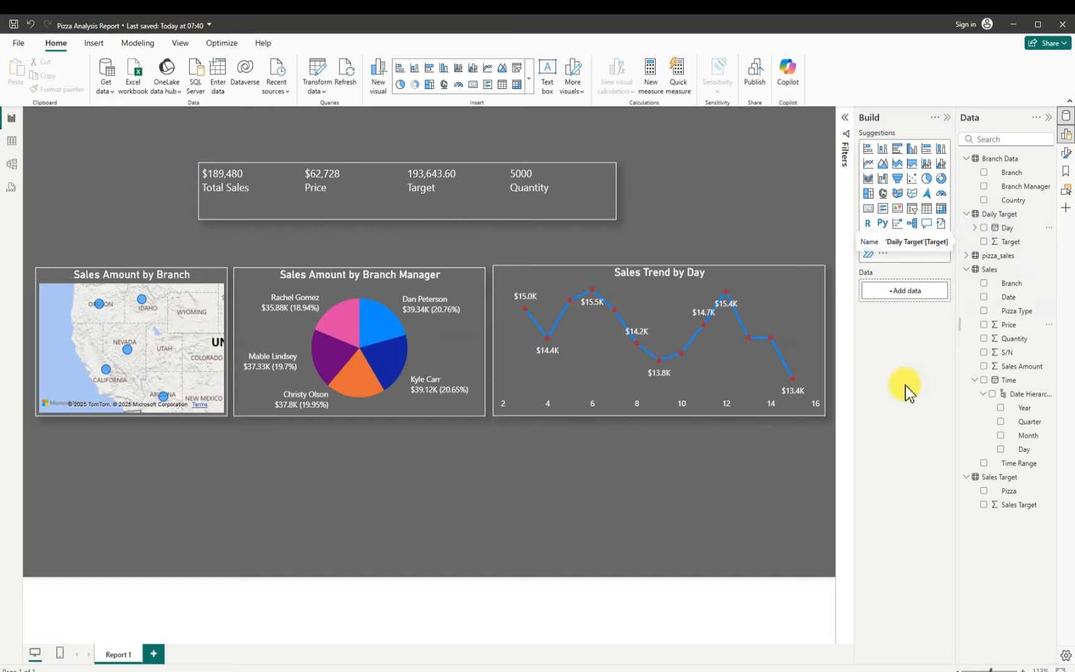
left_click(638, 525)
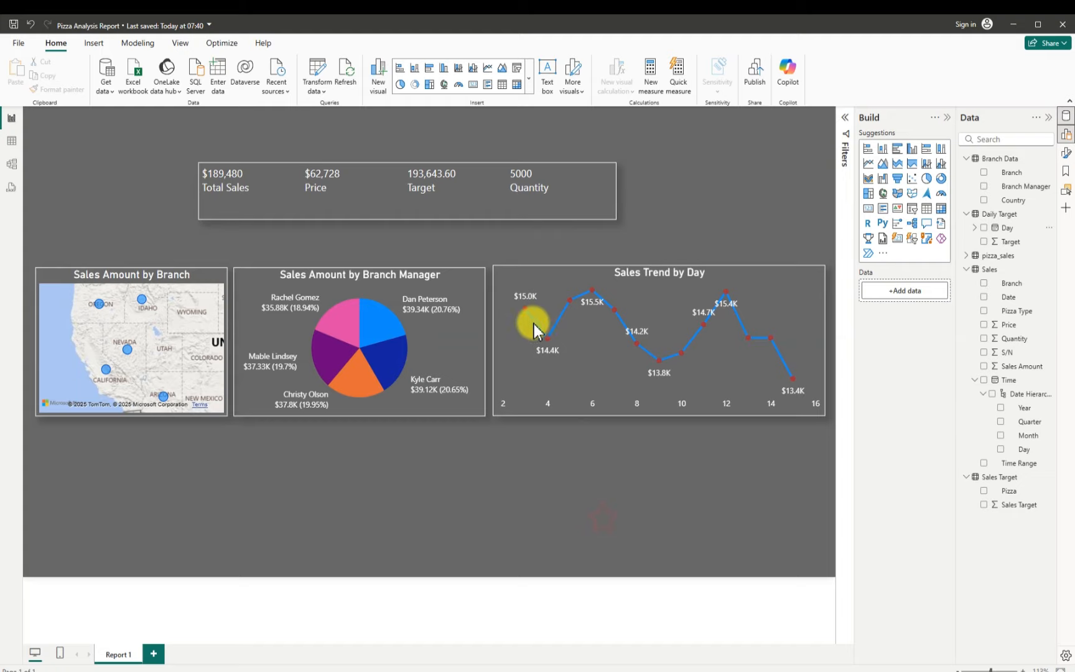
- Shrink the line chart slightly from its top edge so it lines up with the pie chart
left_click(652, 265)
left_click_drag(656, 264, 658, 275)
left_click(662, 481)
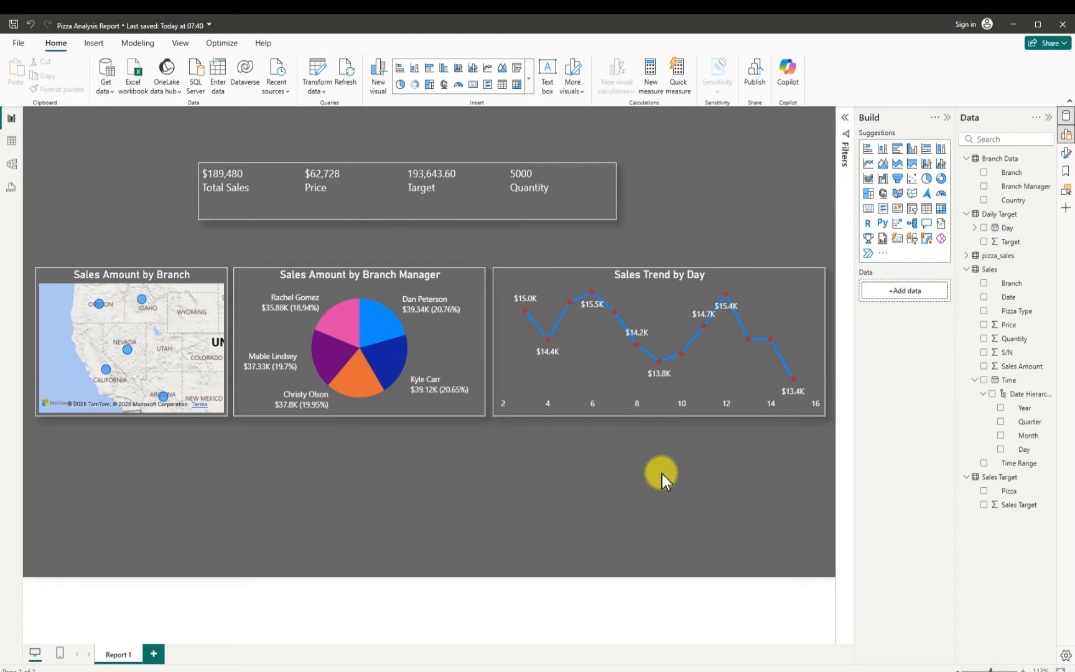
left_click(652, 470)
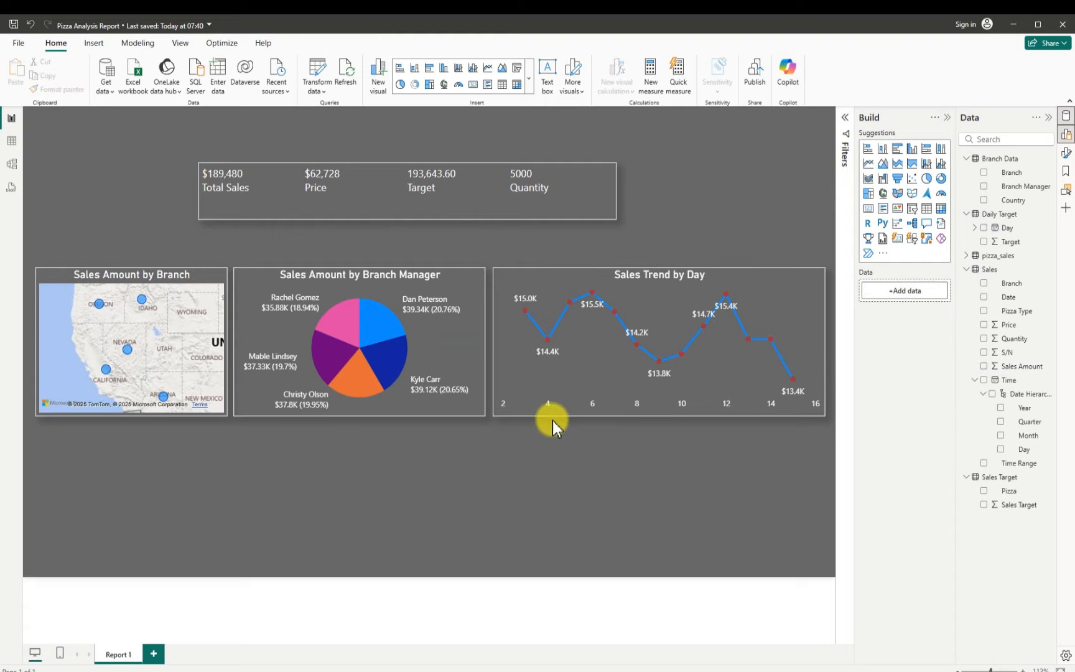
left_click(520, 286)
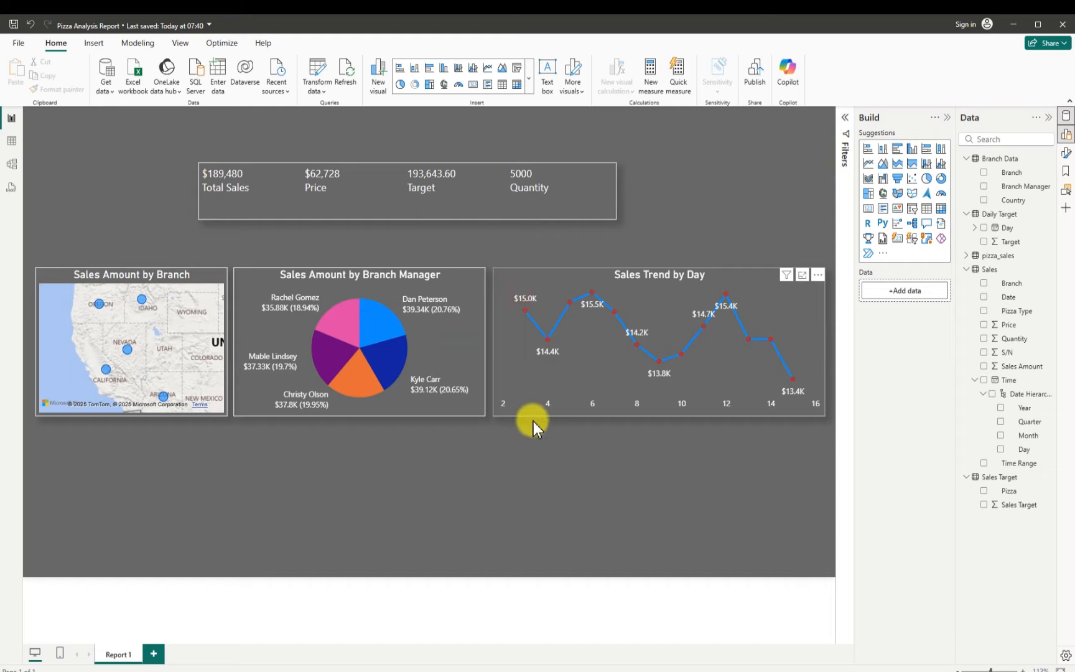
- Duplicate the Sales Trend by Day chart and fit the copy beneath the branch map, leaving a small gap
left_click_drag(533, 421, 535, 421)
left_click_drag(549, 368, 541, 288)
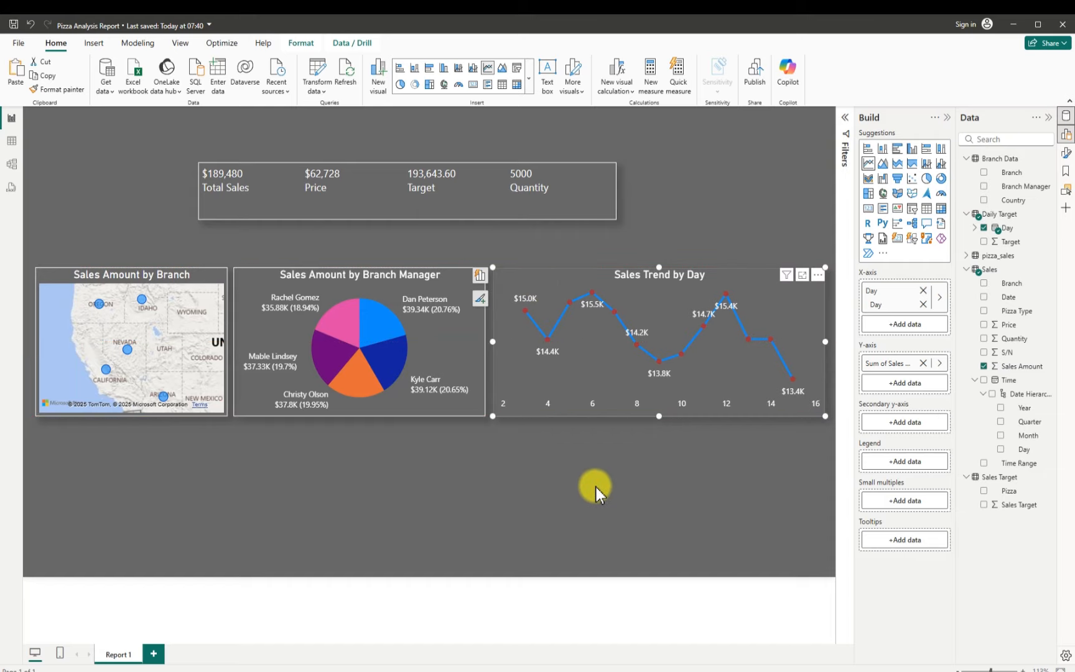
key("ctrl+v")
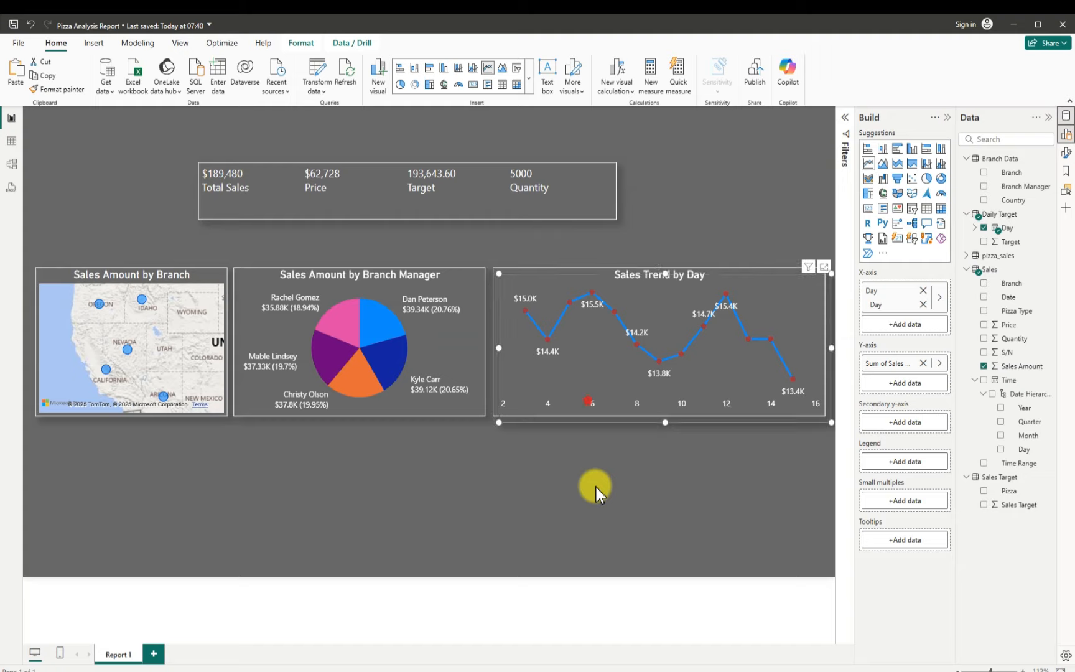
left_click_drag(587, 408, 127, 546)
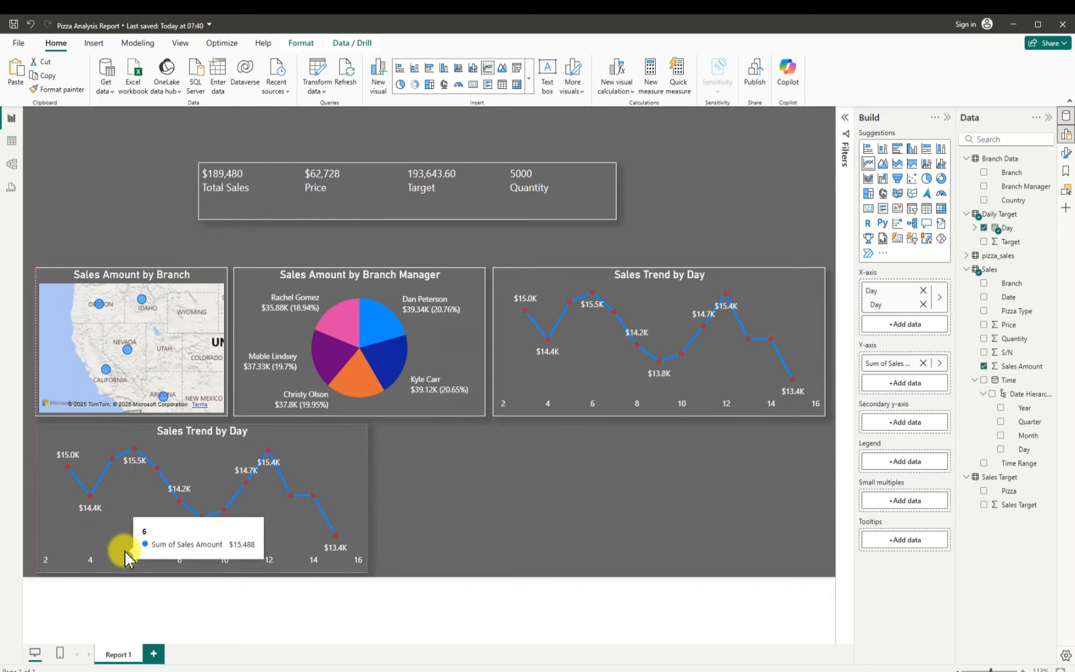
left_click_drag(202, 428, 205, 436)
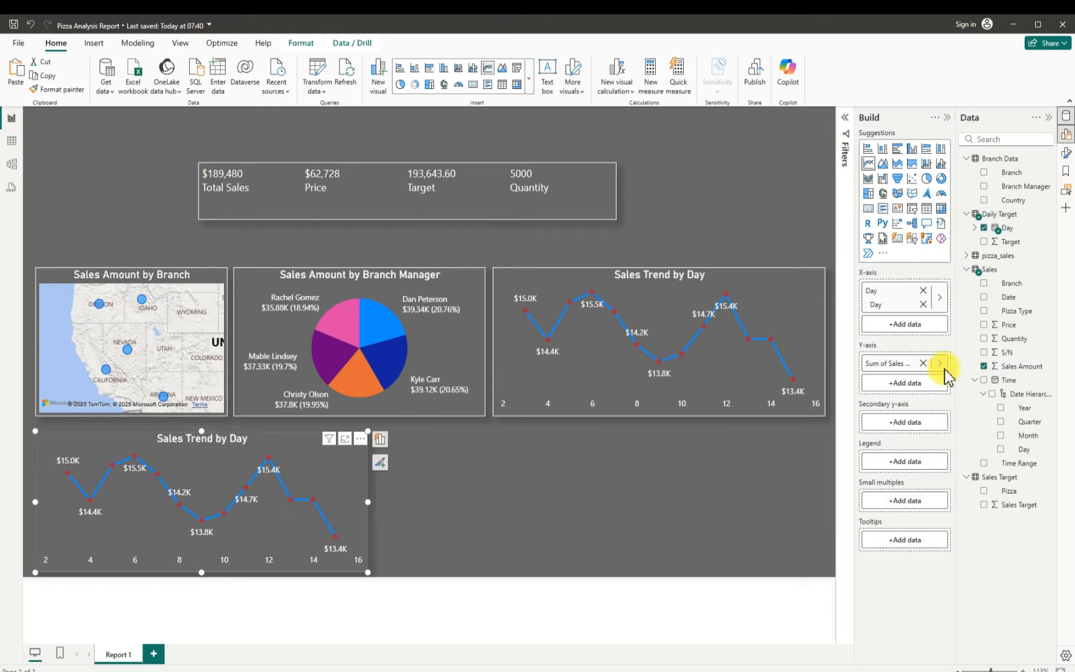
- Turn the duplicated line chart into a clustered column chart comparing Sales Amount with the Daily Target table's Target by Day
left_click_drag(995, 353, 936, 235)
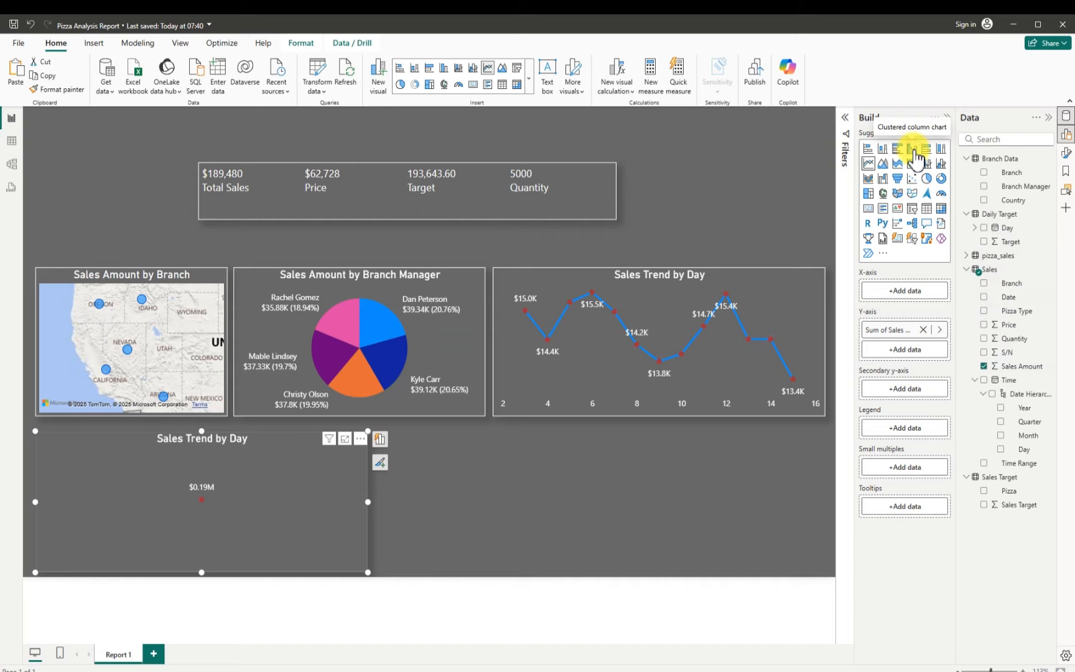
left_click(912, 149)
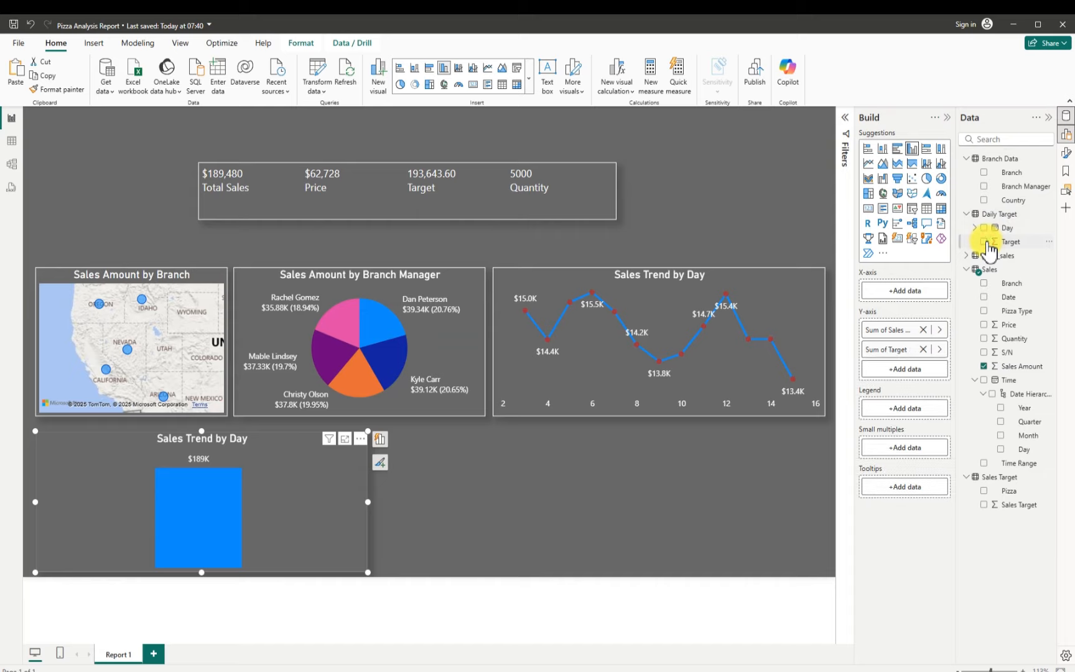
left_click(989, 243)
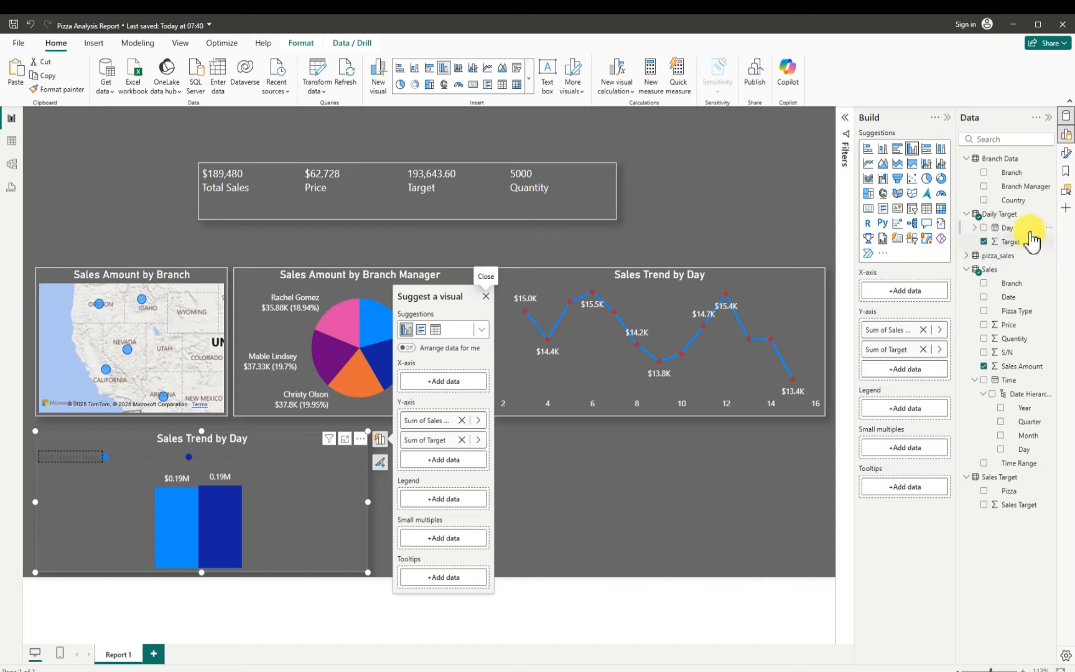
left_click(974, 228)
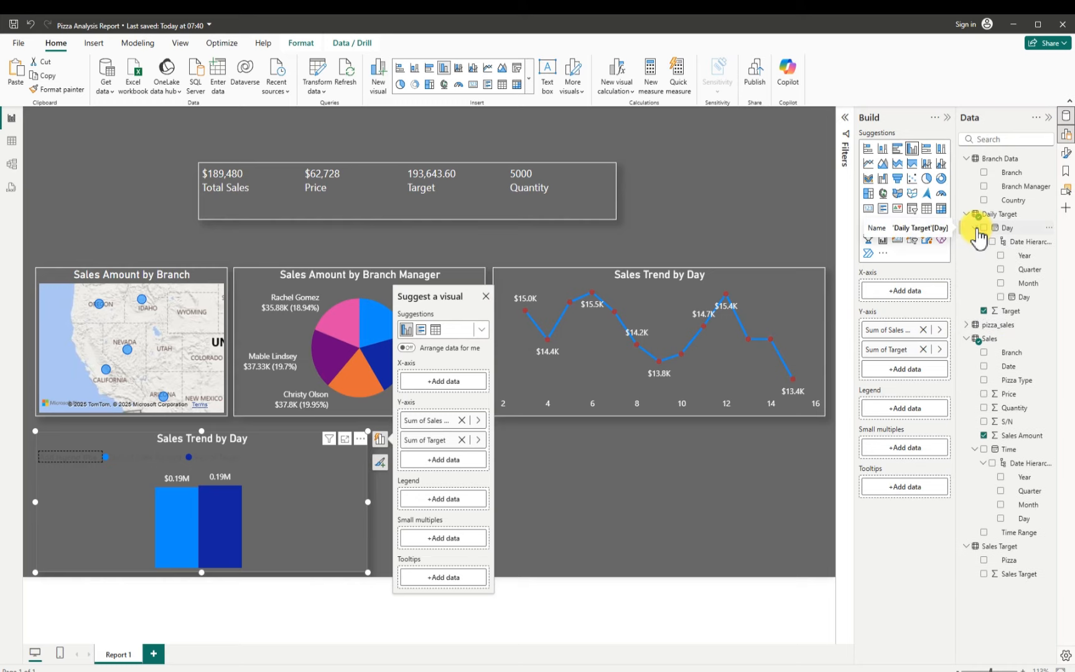
left_click(1000, 297)
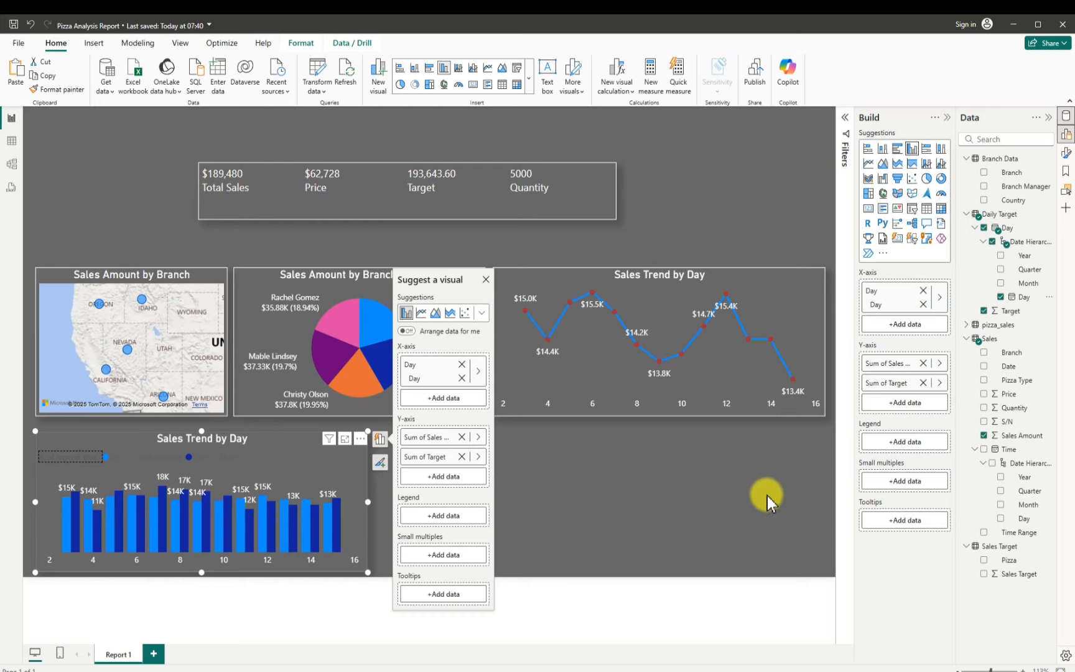
- Turn off the column chart's data labels and its legend title
left_click(361, 438)
left_click(398, 508)
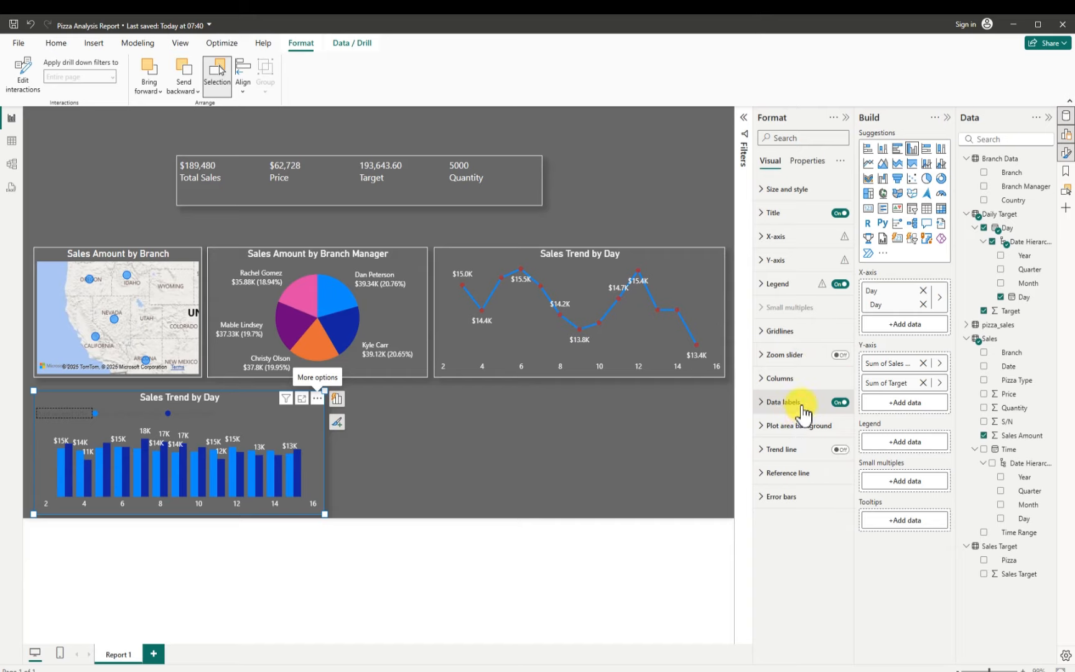
left_click(840, 402)
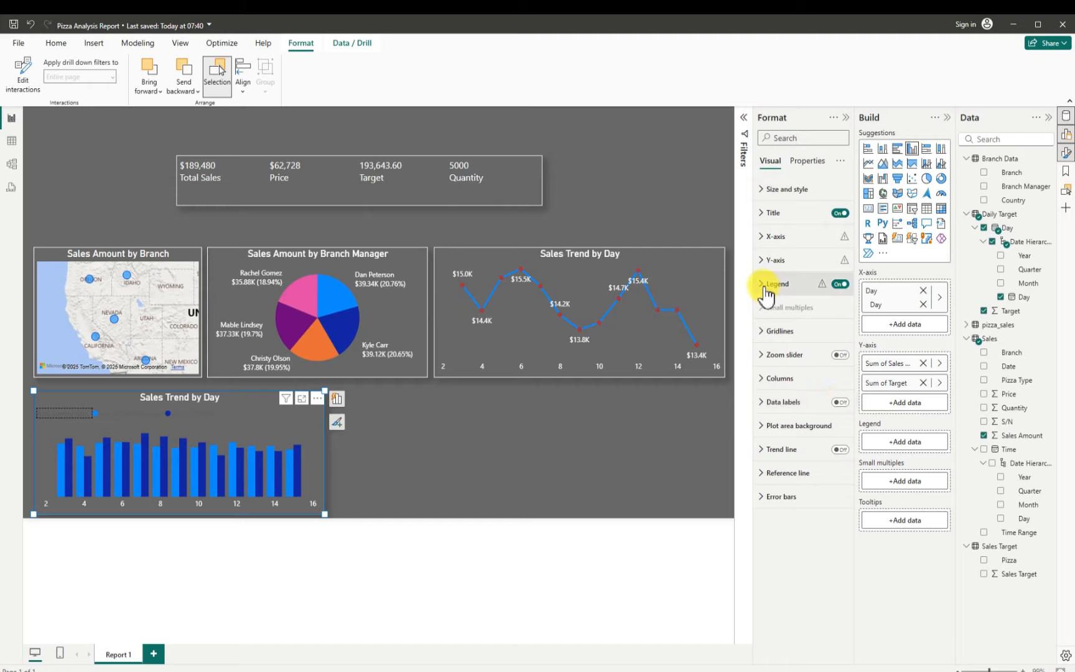
left_click(764, 286)
left_click(836, 397)
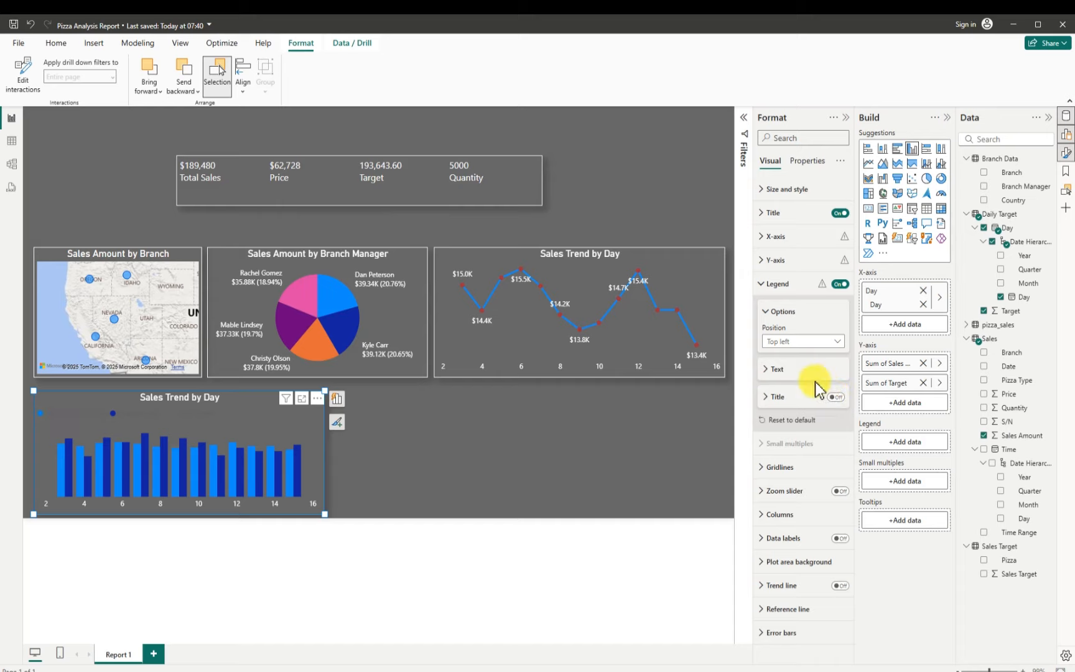
left_click(803, 363)
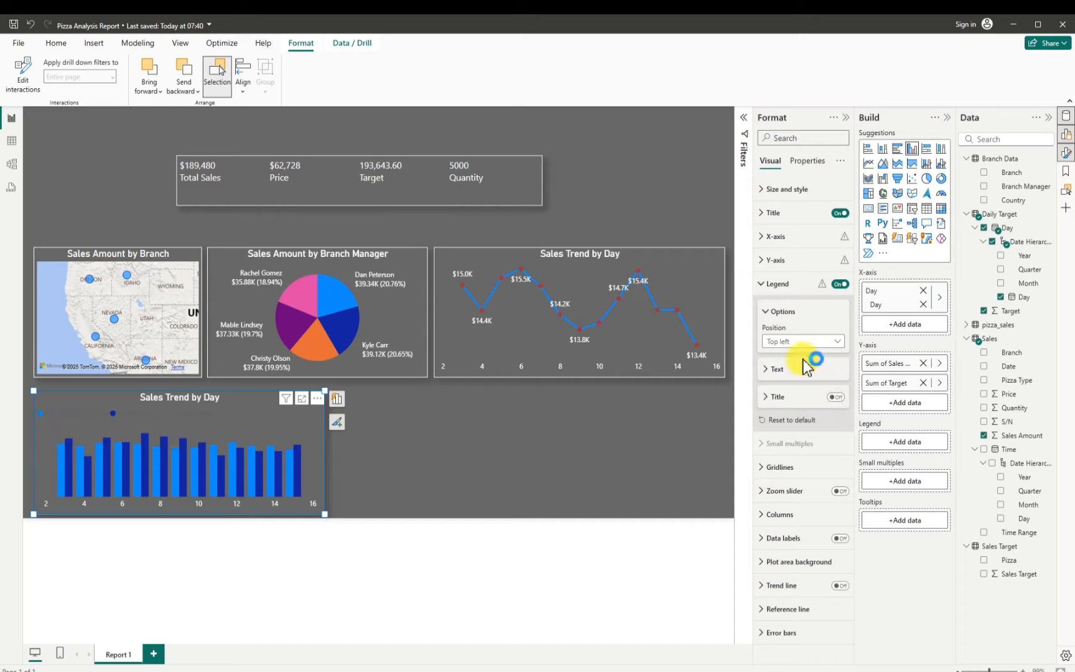
- Rename the column chart's two y-axis fields for this visual as Sales Amount and Target
right_click(889, 366)
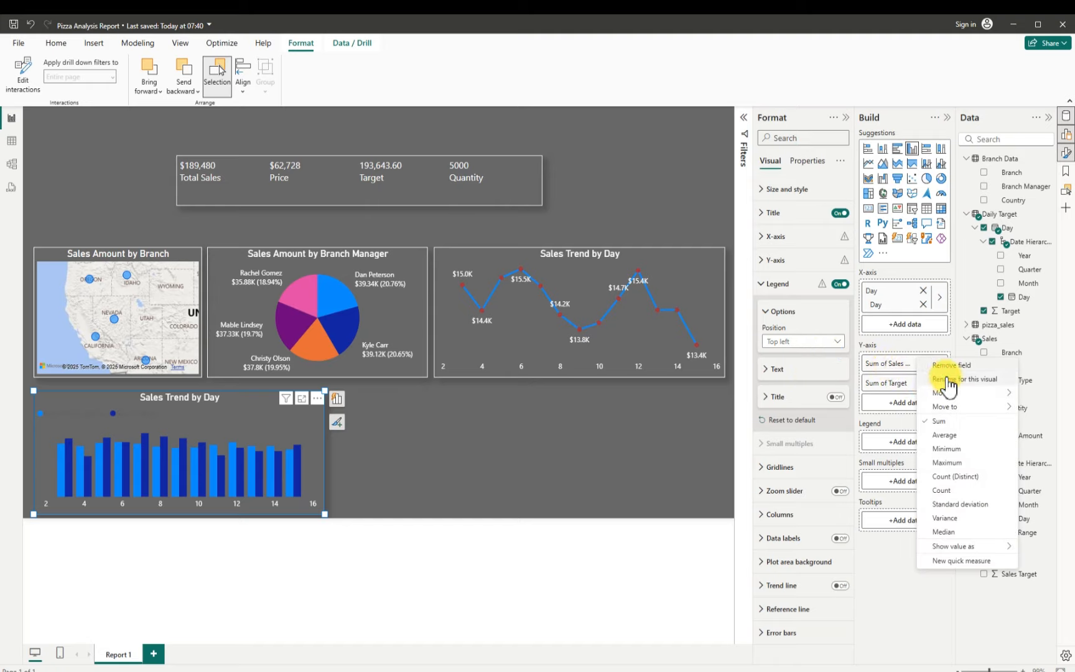
left_click(945, 378)
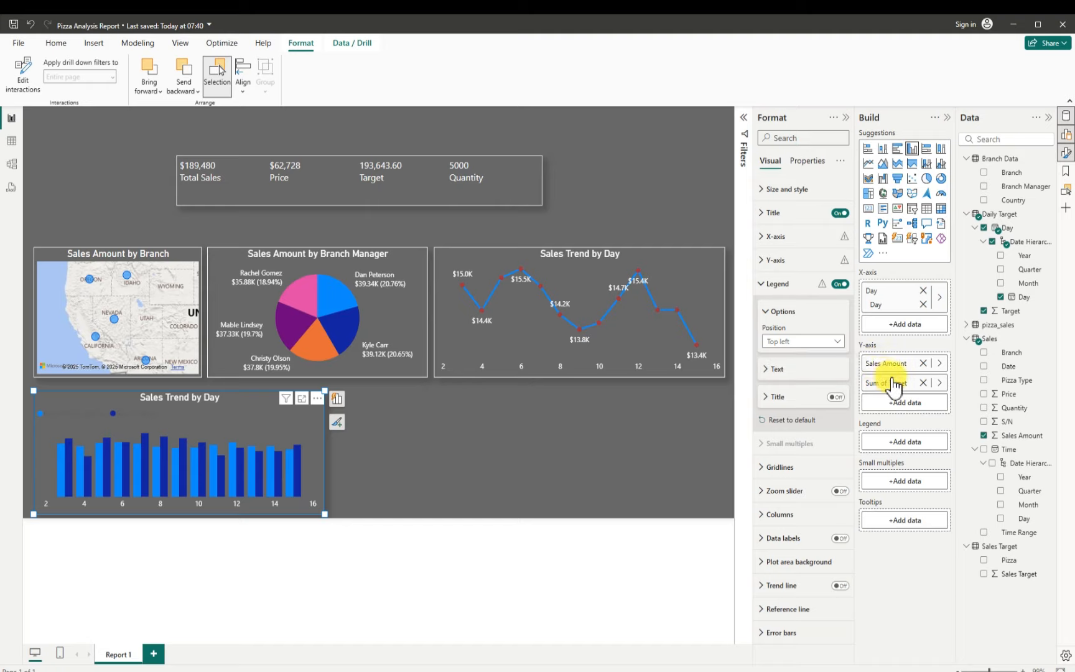
right_click(898, 384)
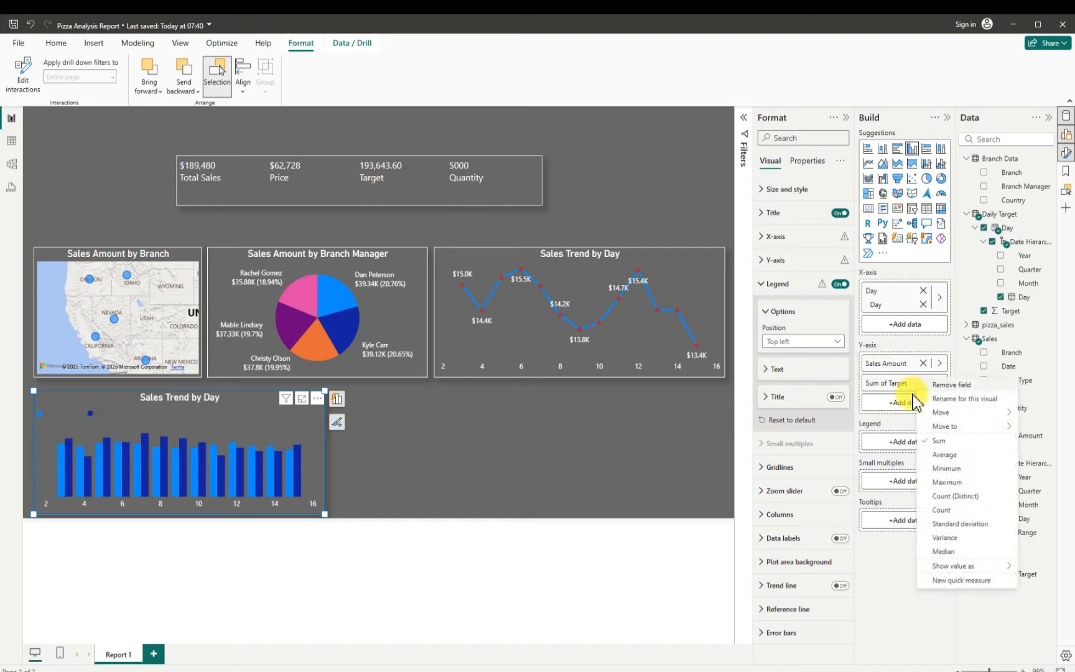
left_click(950, 399)
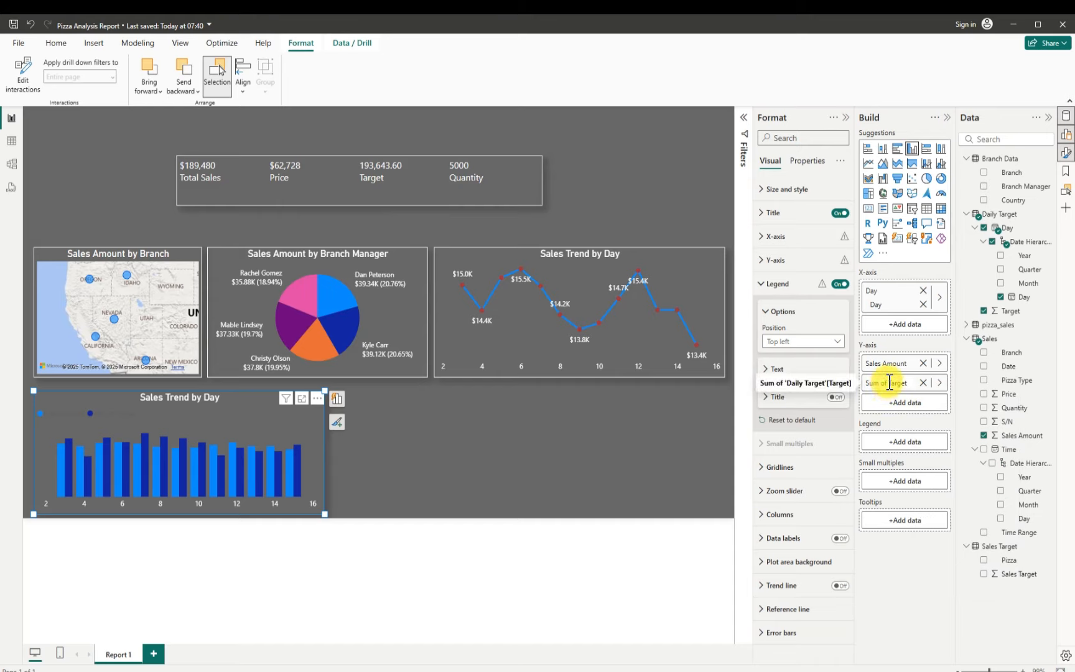
key("BackSpace")
key("BackSpace")
key("BackSpace")
key("BackSpace")
key("BackSpace")
key("BackSpace")
key("BackSpace")
key("Return")
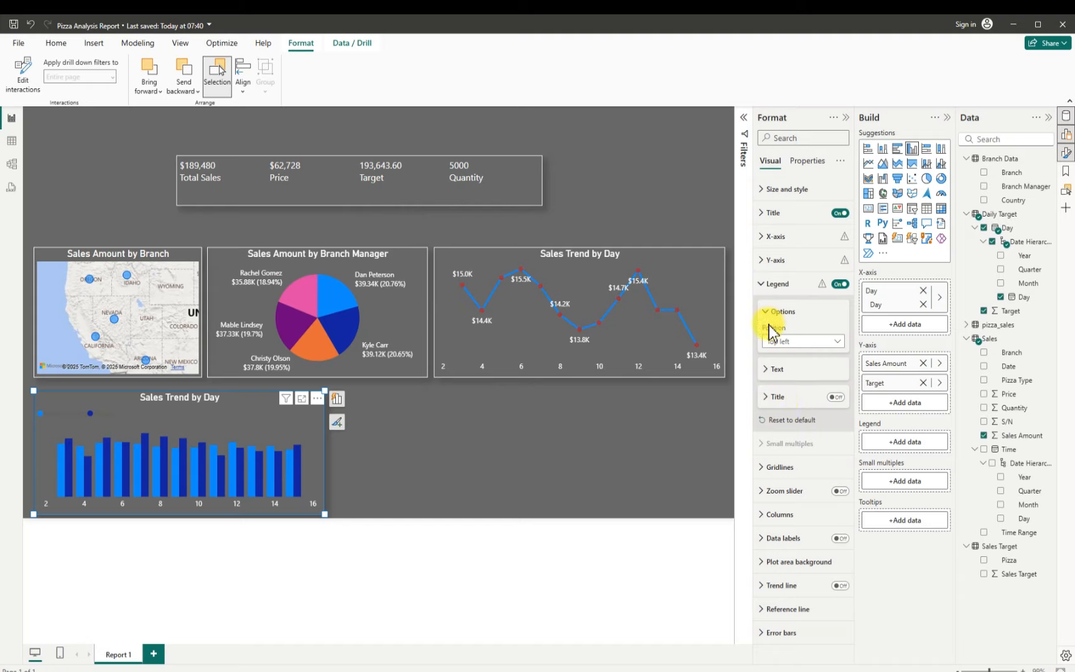
- Set the column chart's legend text color to white and deselect the chart
left_click(769, 369)
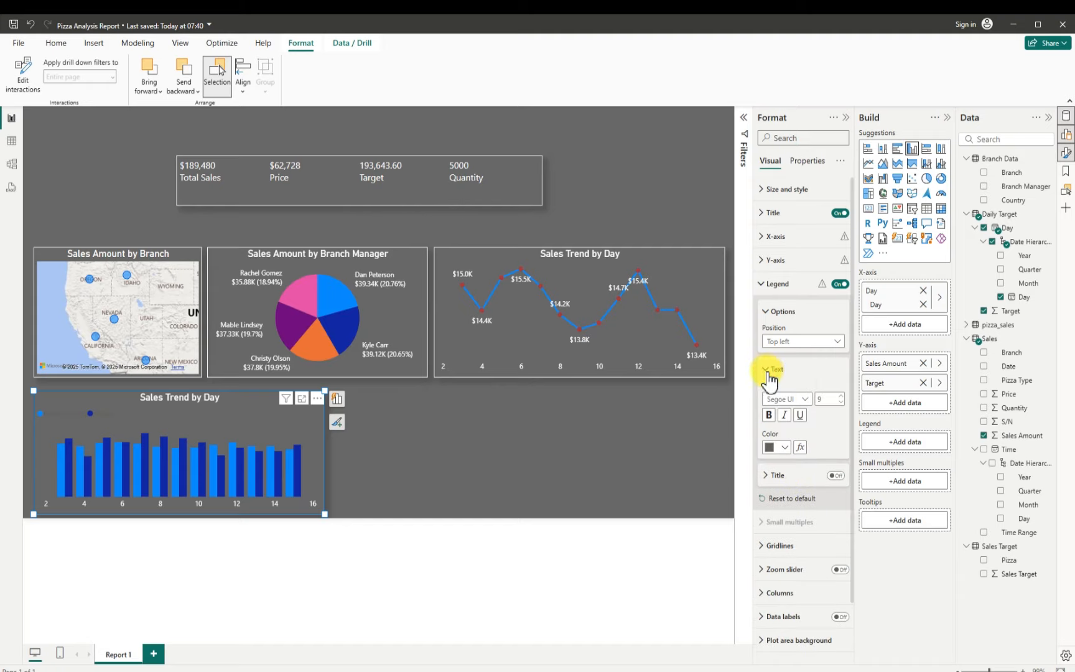
left_click(783, 447)
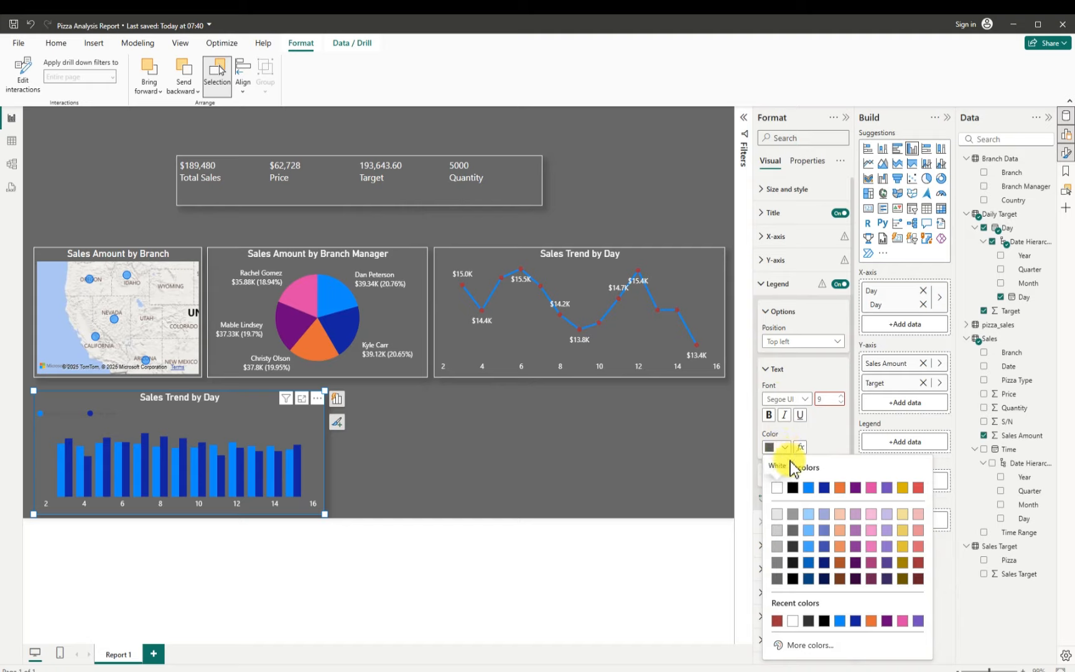
left_click(777, 487)
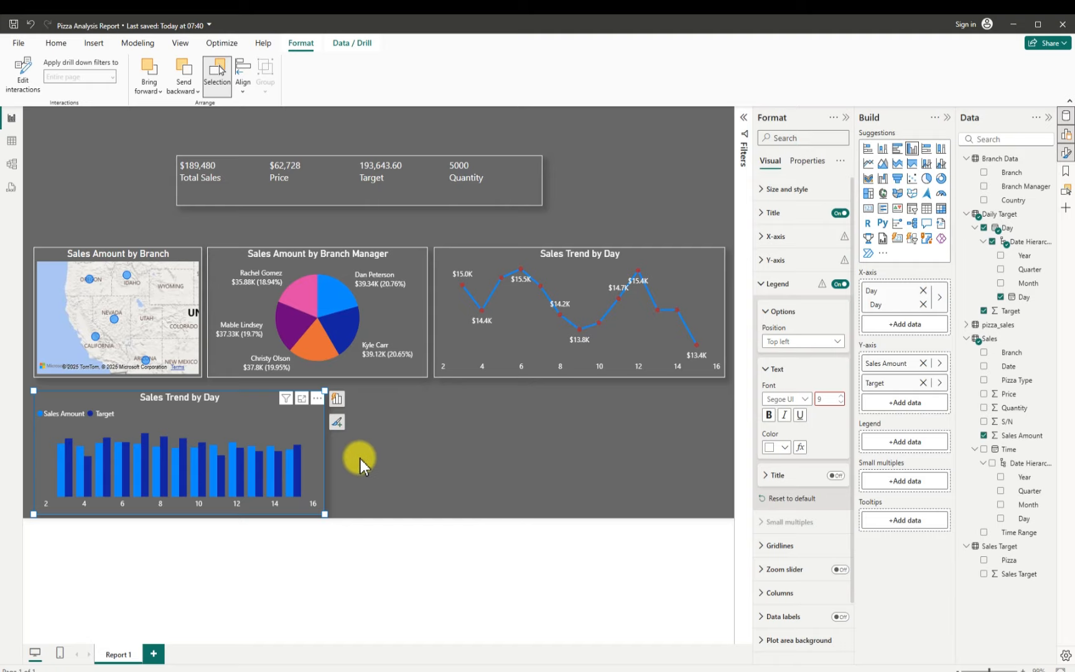
left_click(405, 472)
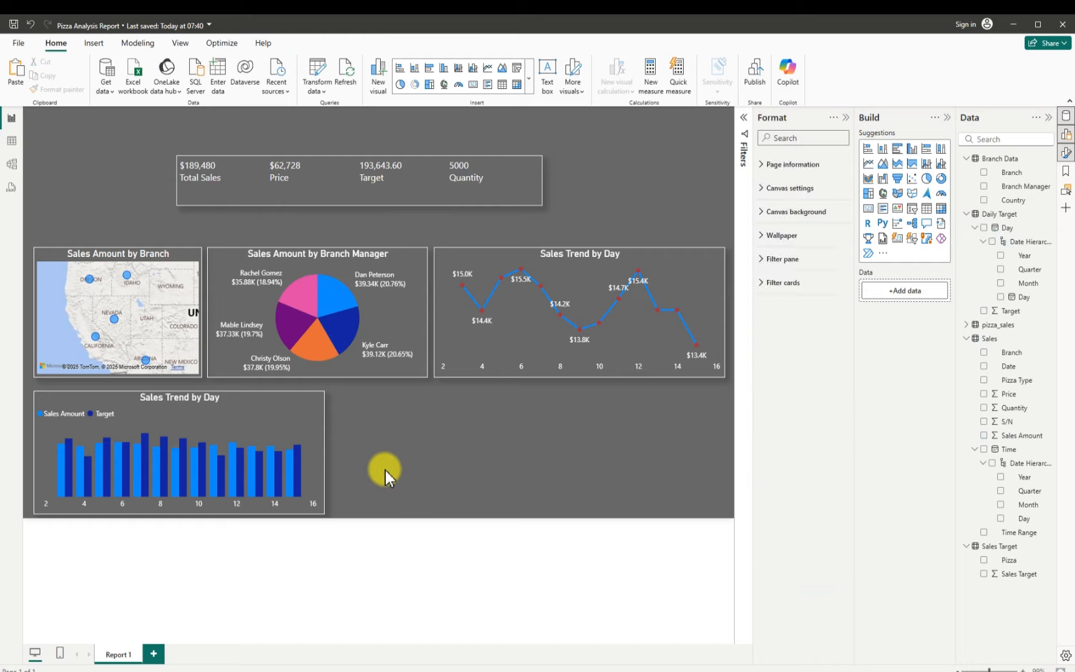
- Change the column chart's title to "Sales vs Target by Day"
mouse_move(234, 465)
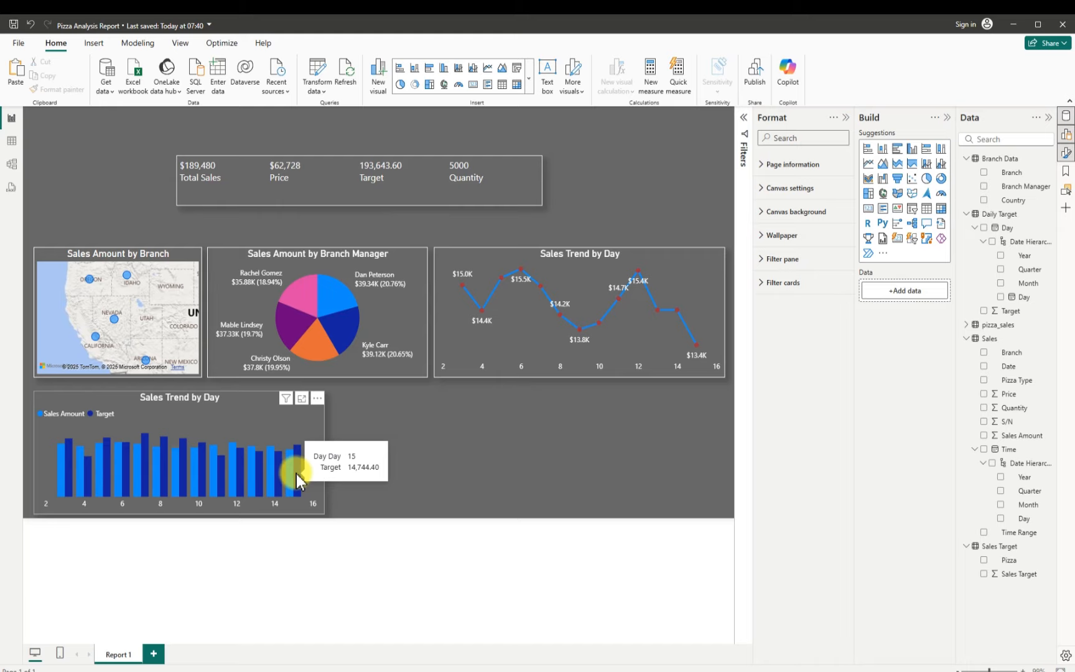
mouse_move(65, 460)
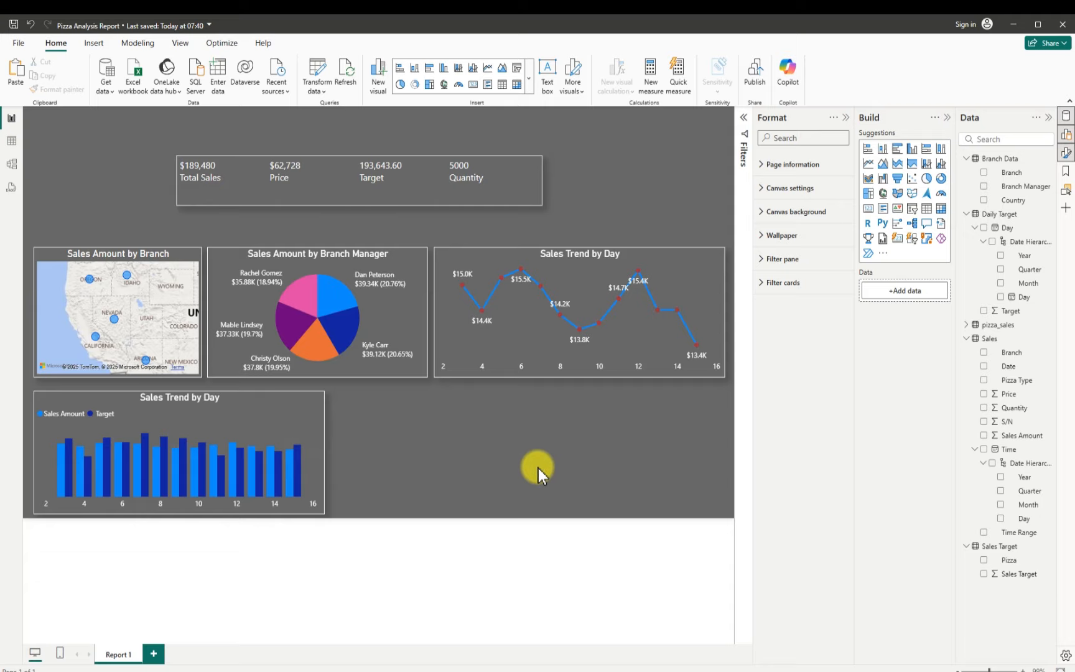
left_click(845, 118)
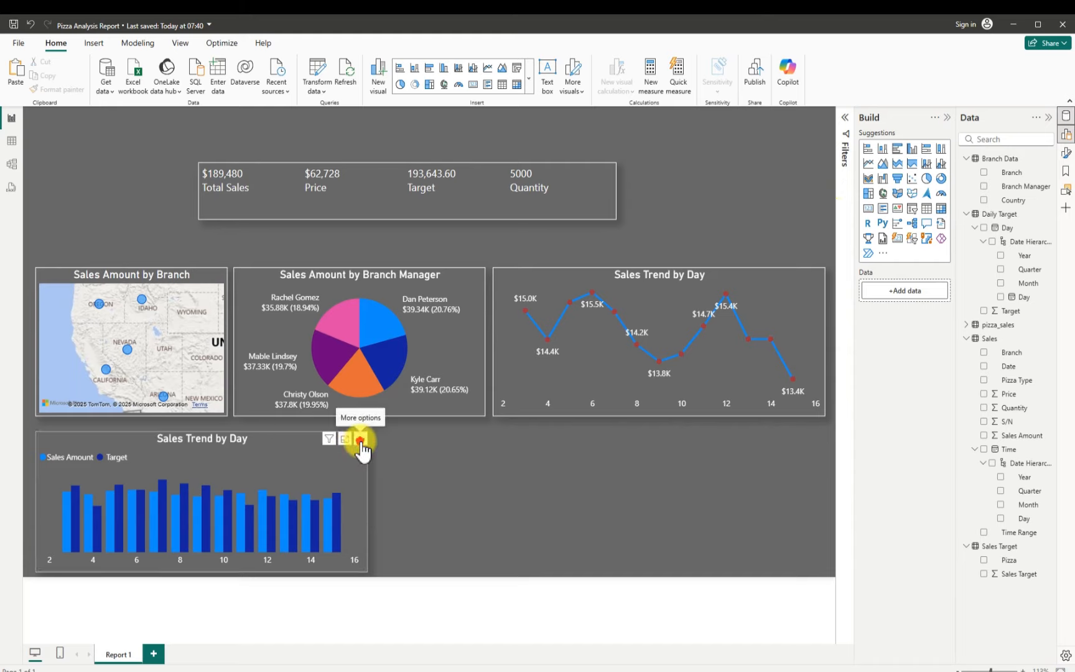
left_click(360, 440)
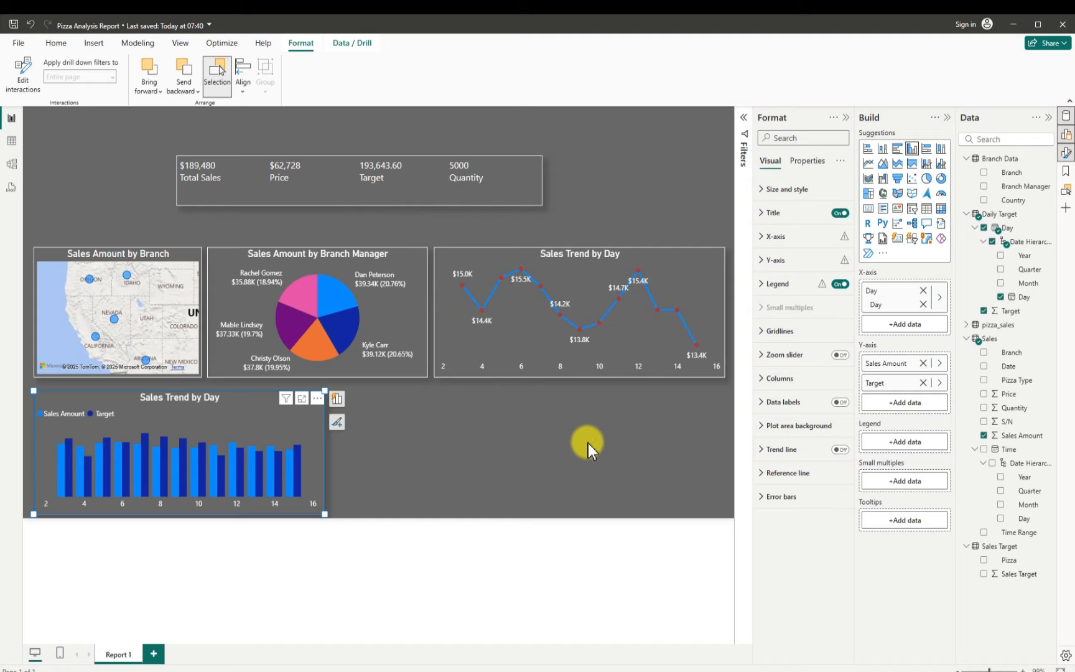
left_click(761, 213)
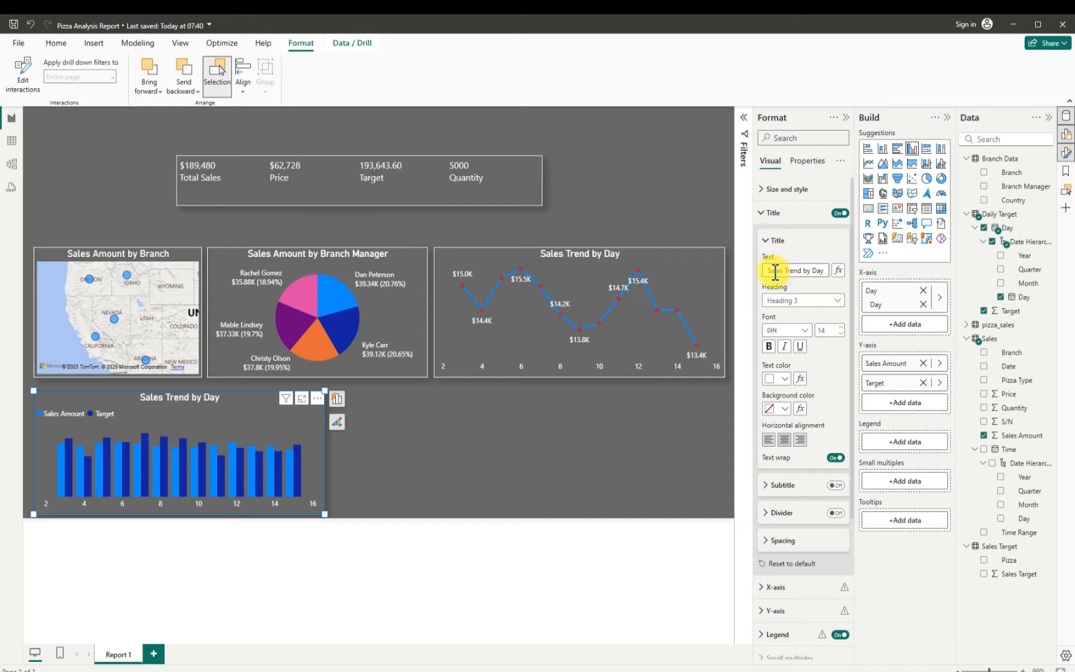
left_click_drag(763, 271, 825, 271)
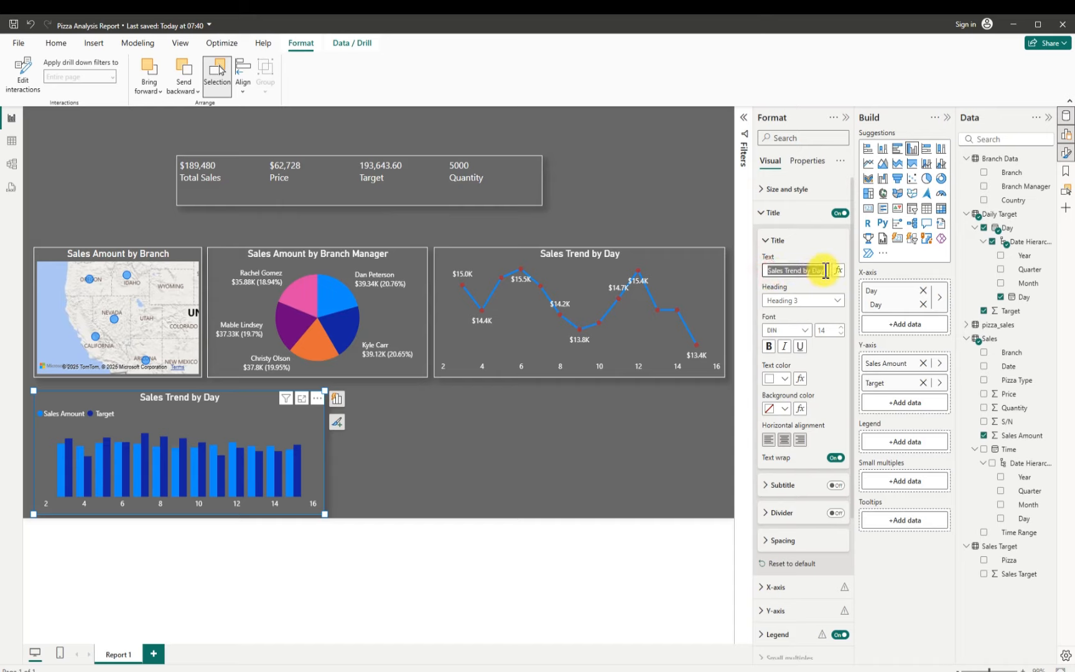
key("BackSpace")
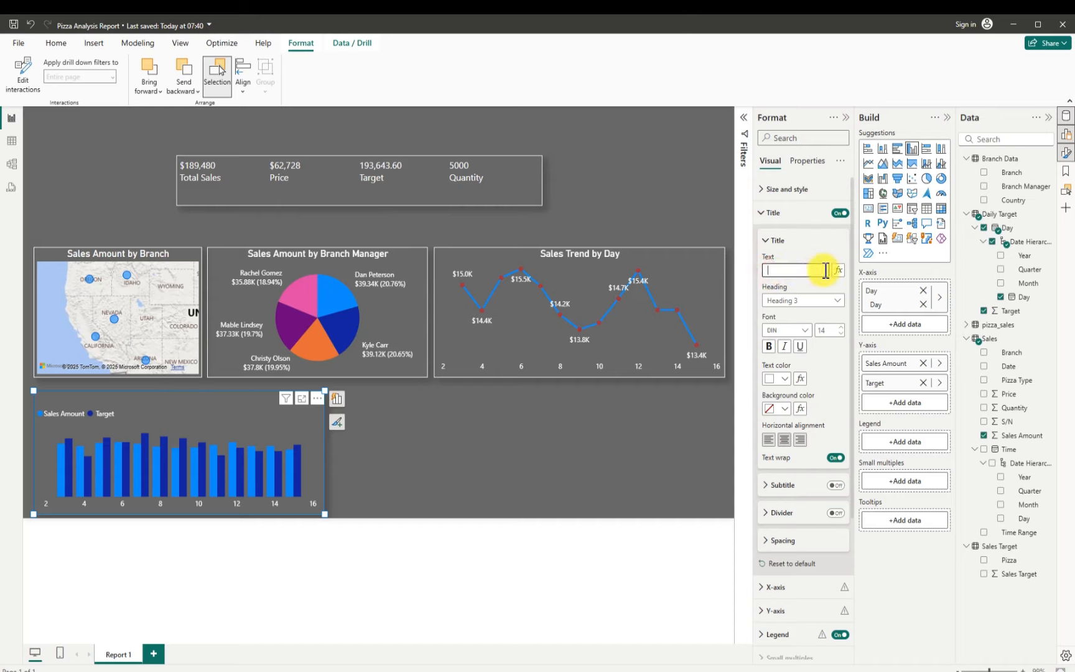
type("Sales vs Target by Day")
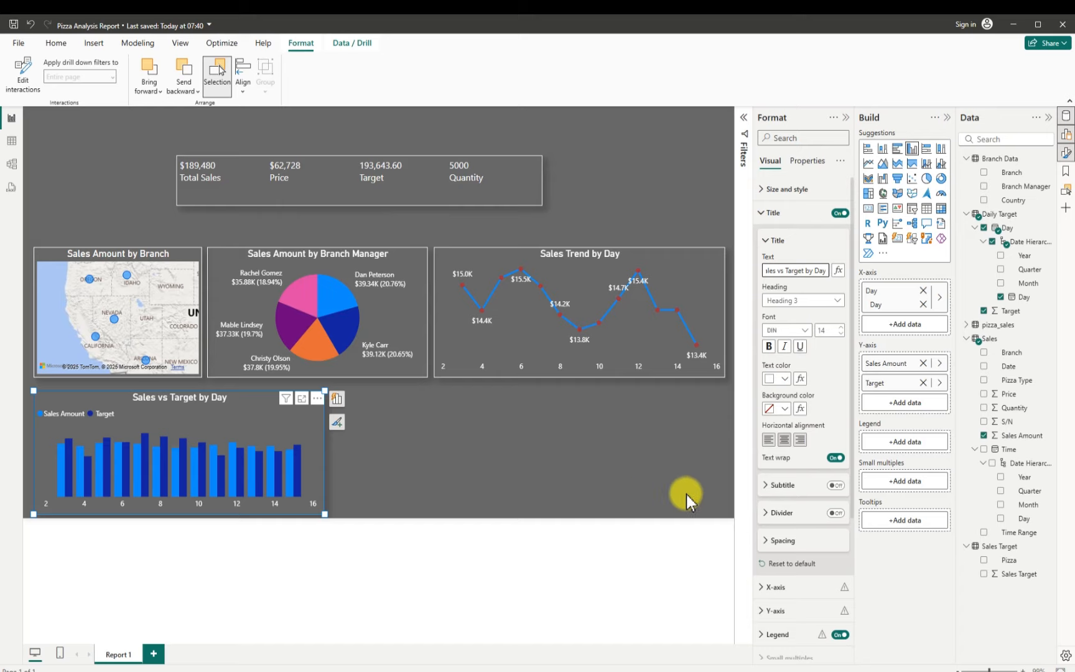
- Turn on data labels for the Sales vs Target by Day chart and expand their options and value settings
scroll(798, 571, "down", 3)
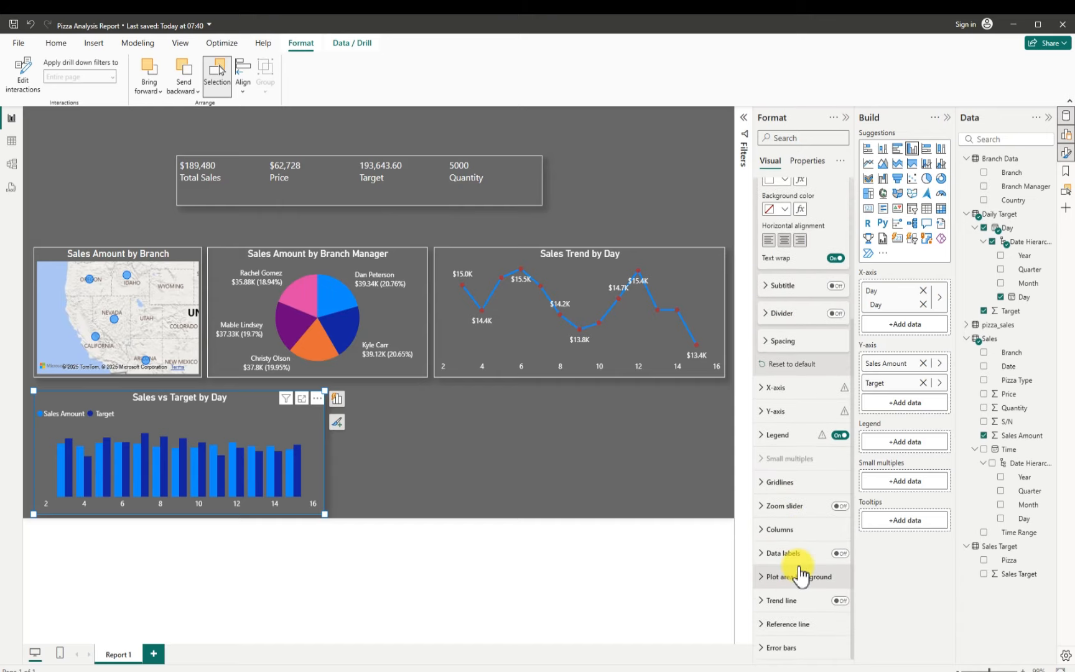
left_click(840, 553)
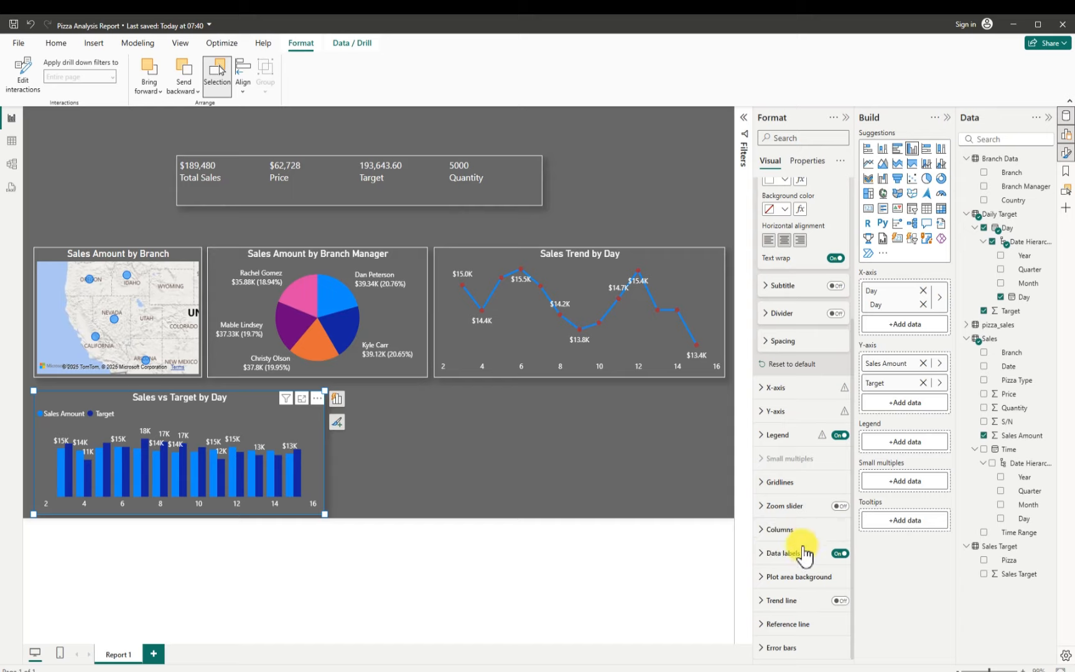
left_click(762, 554)
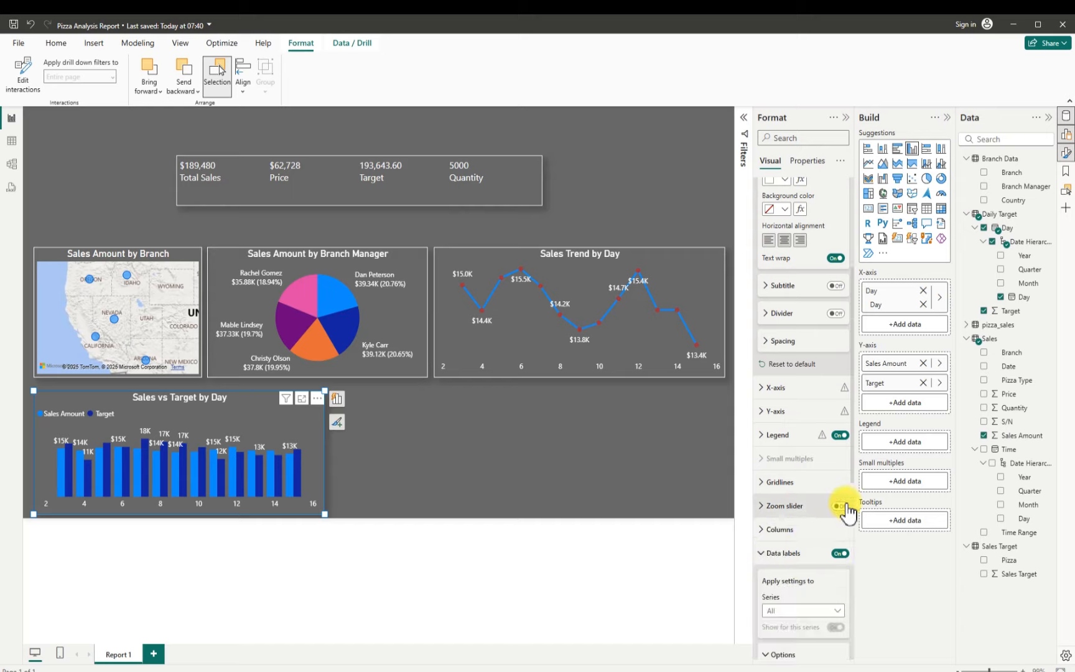
left_click_drag(851, 468, 846, 609)
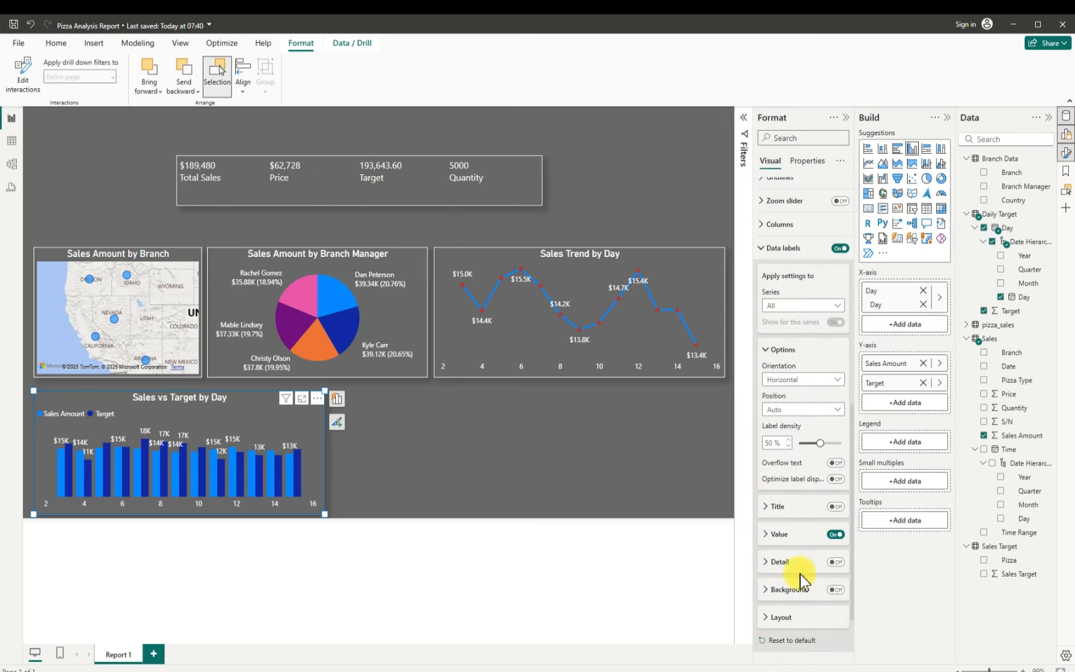
left_click(769, 534)
left_click_drag(852, 519, 826, 507)
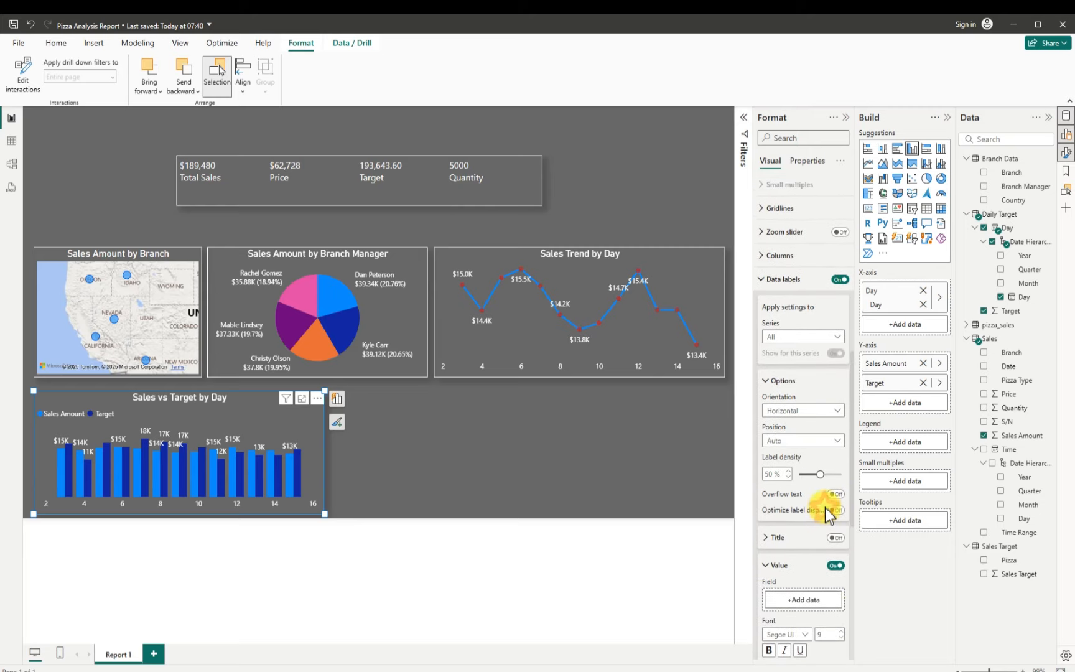
- Try the Inside center position for the column chart's data labels and settle on Inside end
left_click(836, 440)
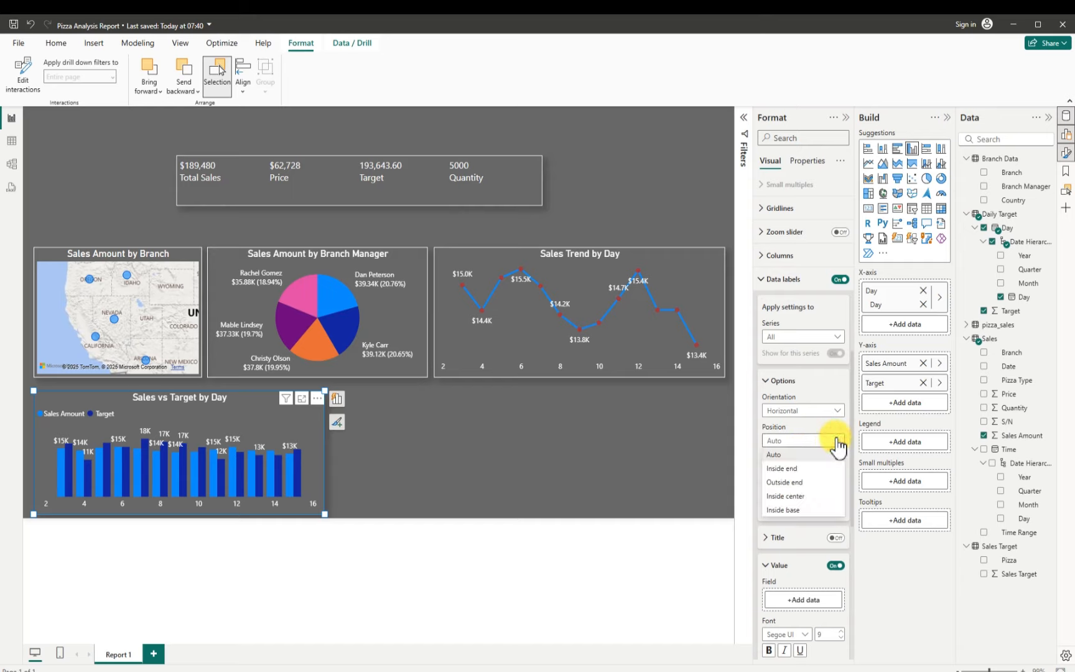
left_click(789, 495)
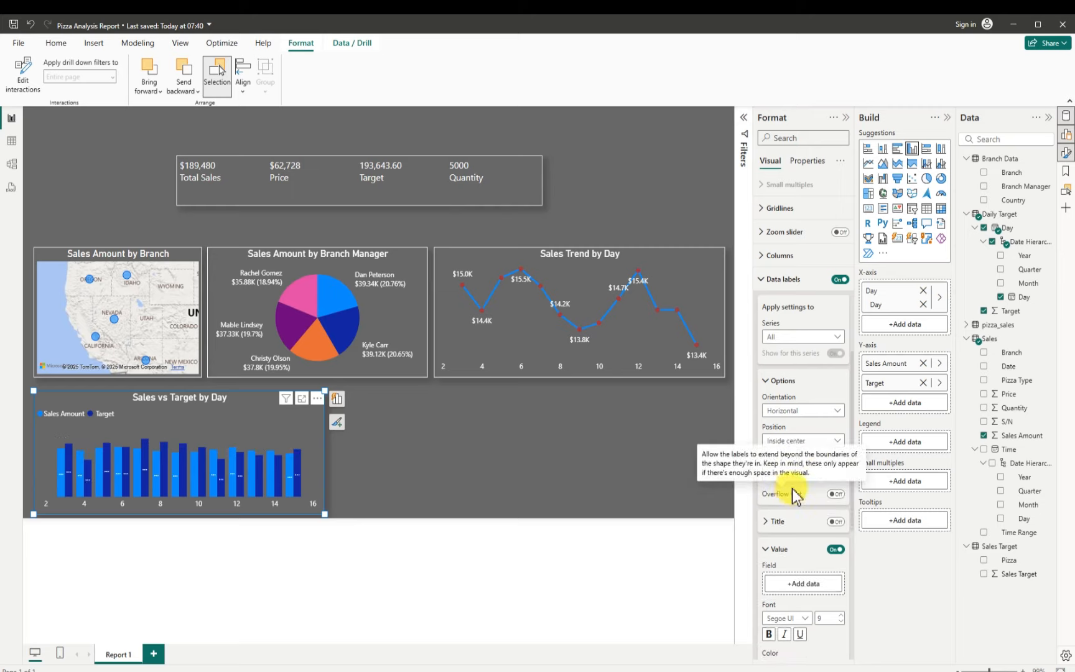
left_click(837, 439)
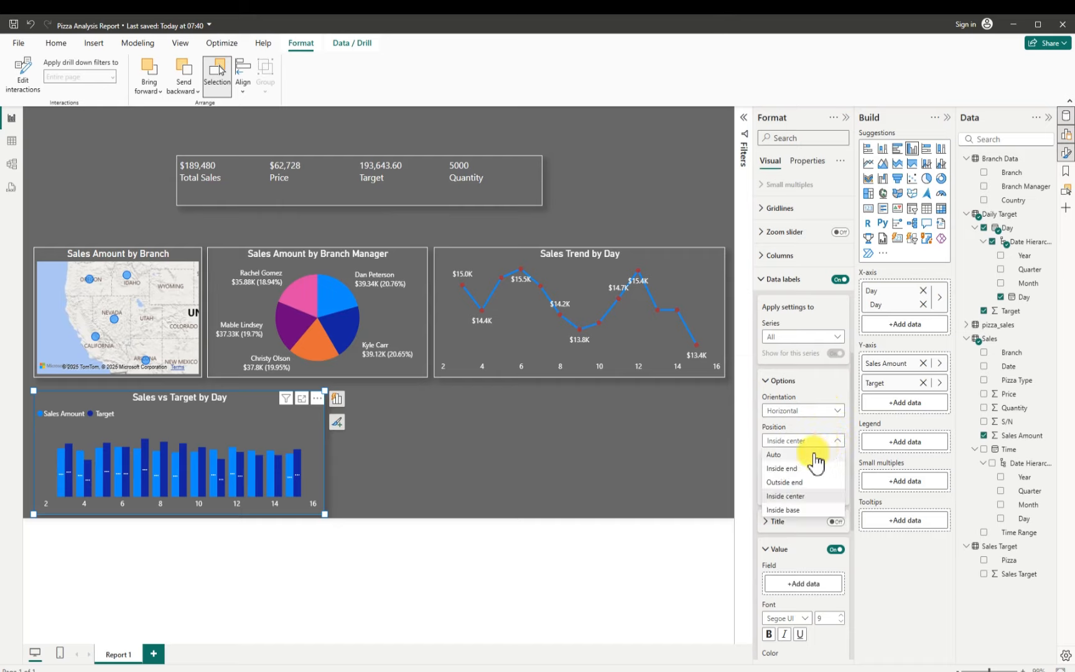
left_click(796, 474)
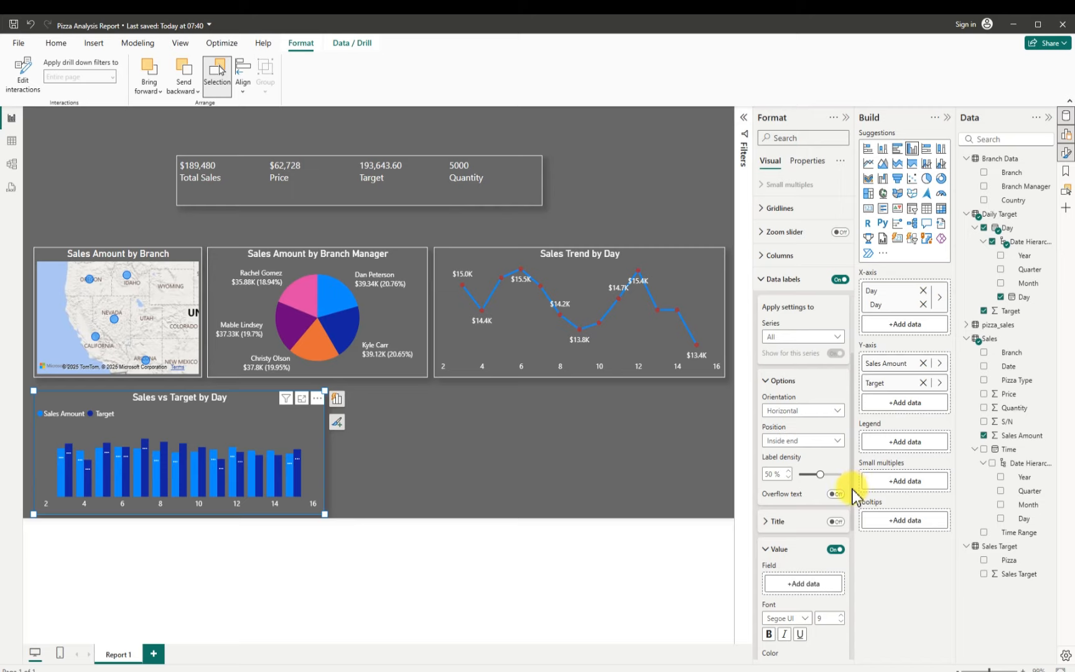
- Set the space between categories in the Sales vs Target by Day column chart's layout to 30%
mouse_move(852, 489)
left_mouse_down()
mouse_move(850, 510)
mouse_move(856, 478)
left_mouse_up()
scroll(848, 460, "up", 2)
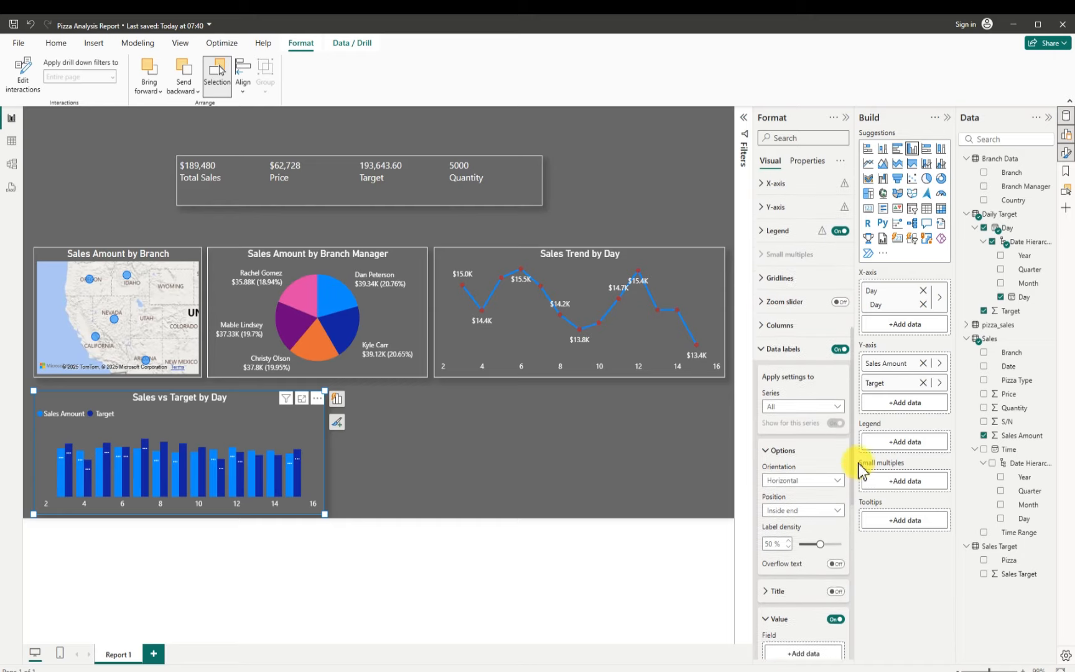
left_click(764, 348)
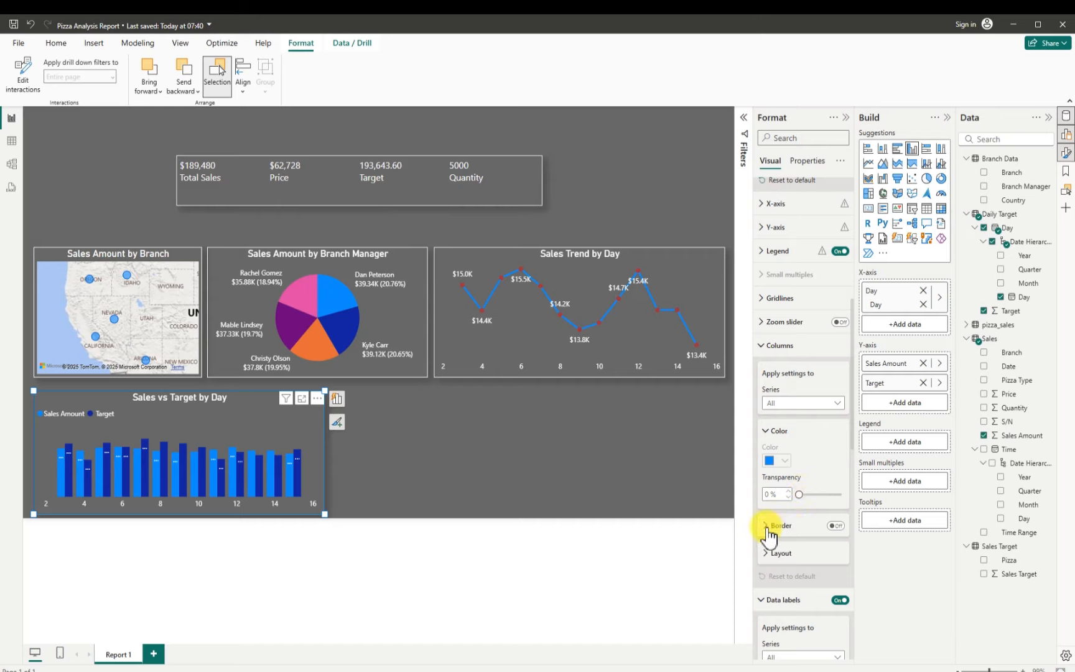
left_click(770, 551)
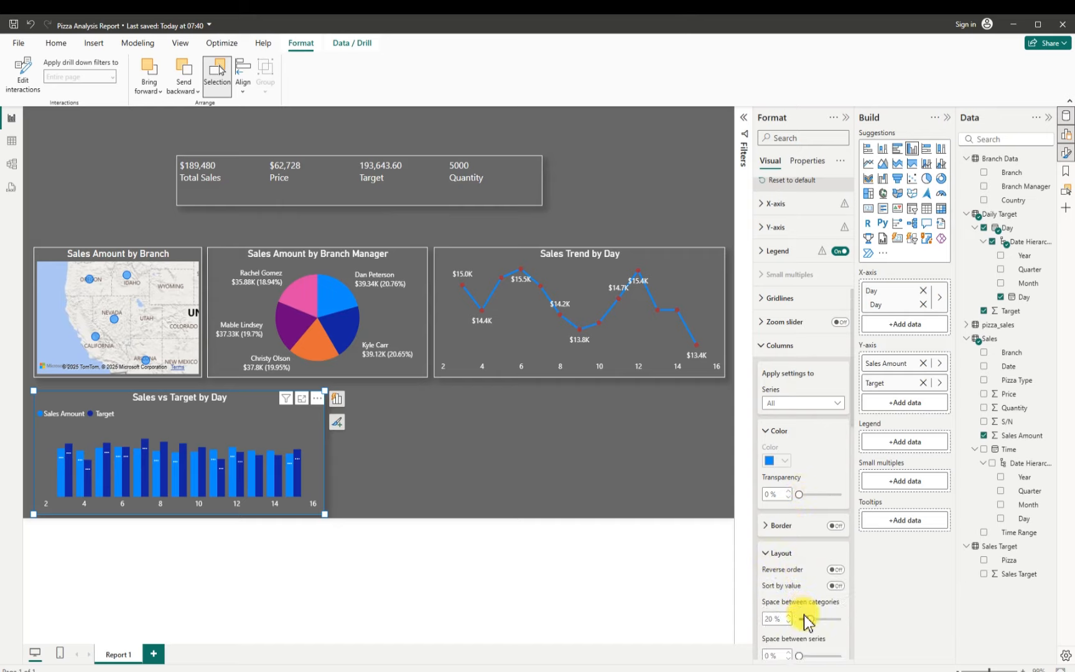
left_click_drag(806, 618, 816, 620)
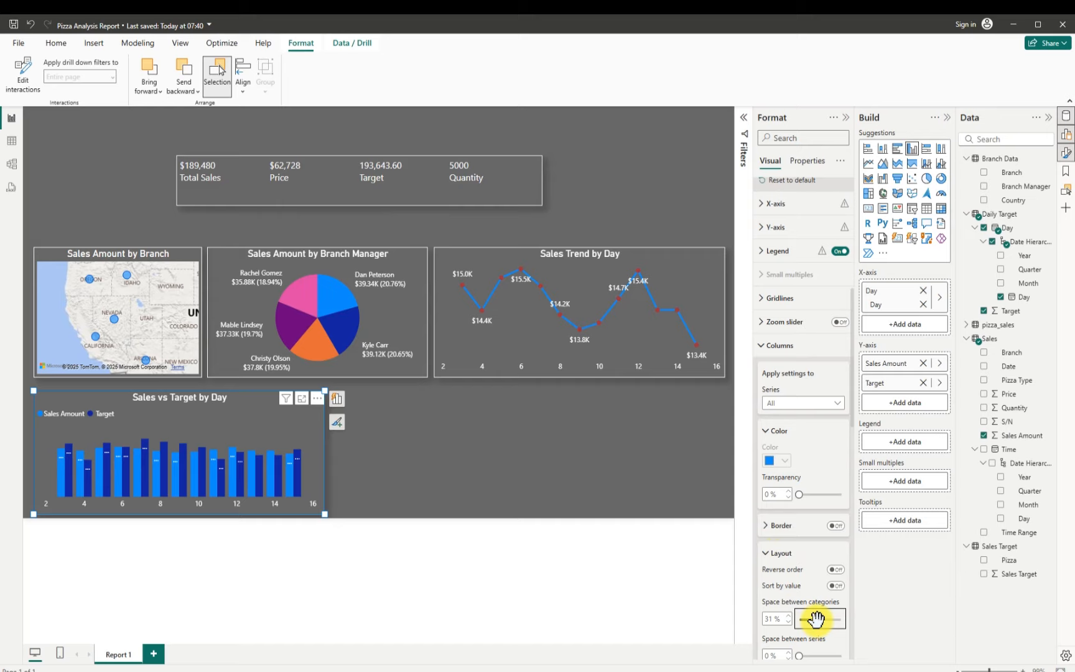
mouse_move(816, 619)
left_mouse_down()
mouse_move(831, 620)
mouse_move(800, 619)
left_mouse_up()
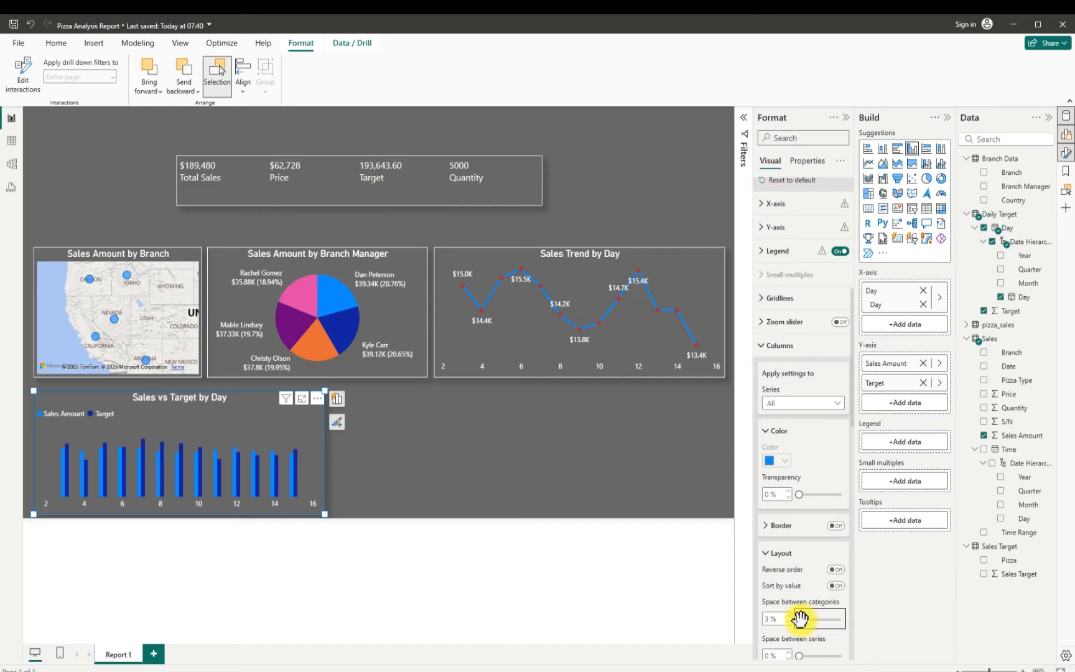
left_click_drag(800, 618, 810, 620)
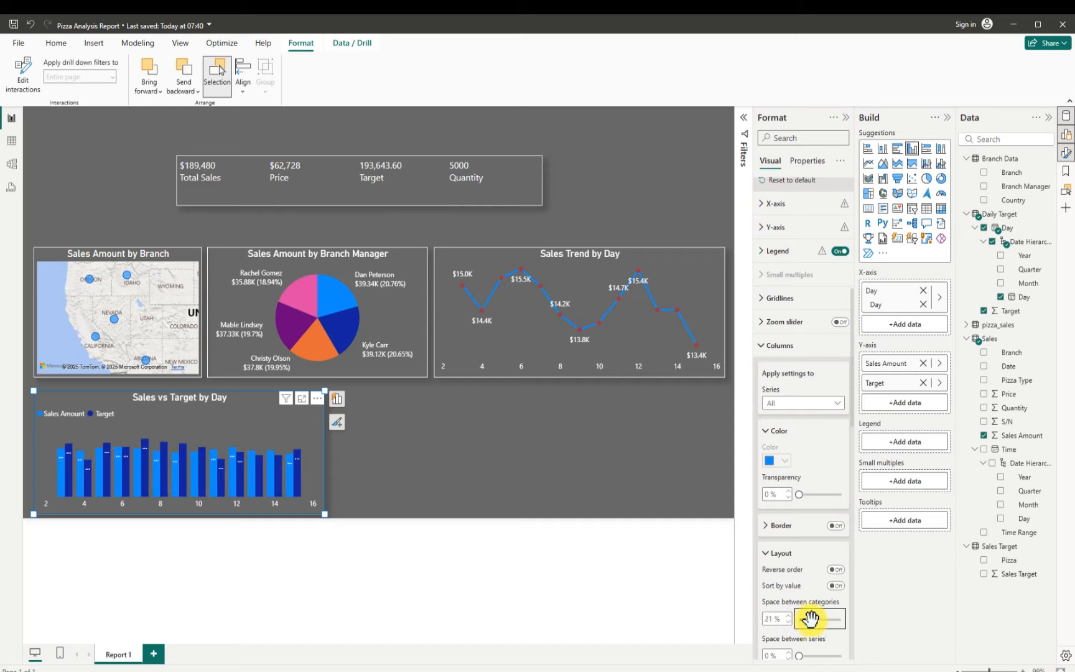
left_click_drag(811, 618, 815, 620)
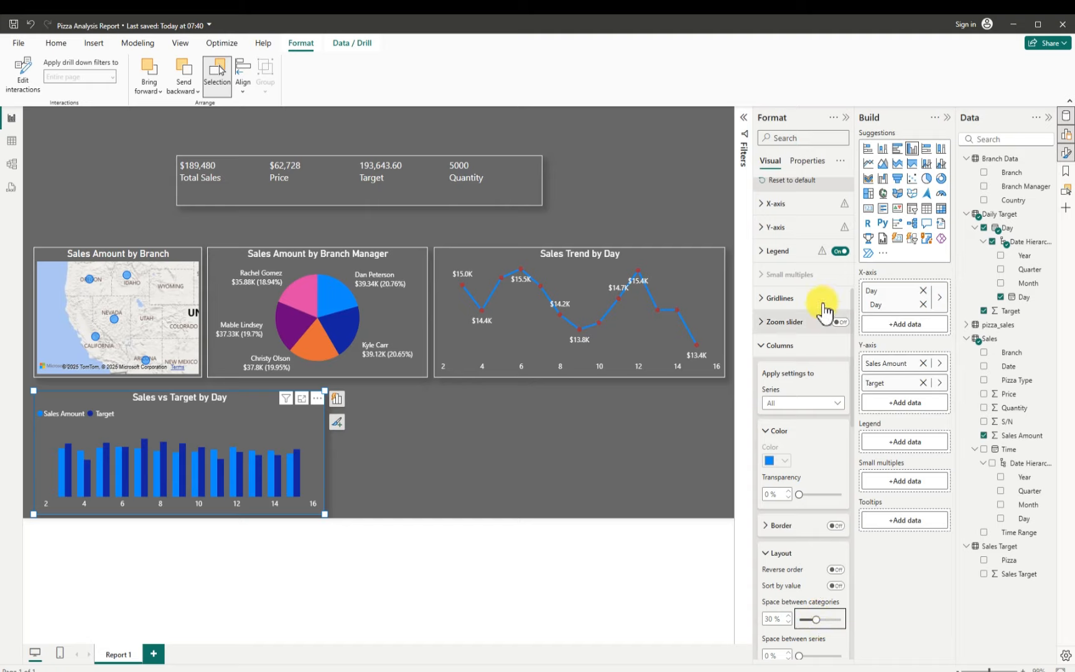
- Turn off data labels for the Sales vs Target by Day column chart and deselect it
scroll(828, 552, "down", 8)
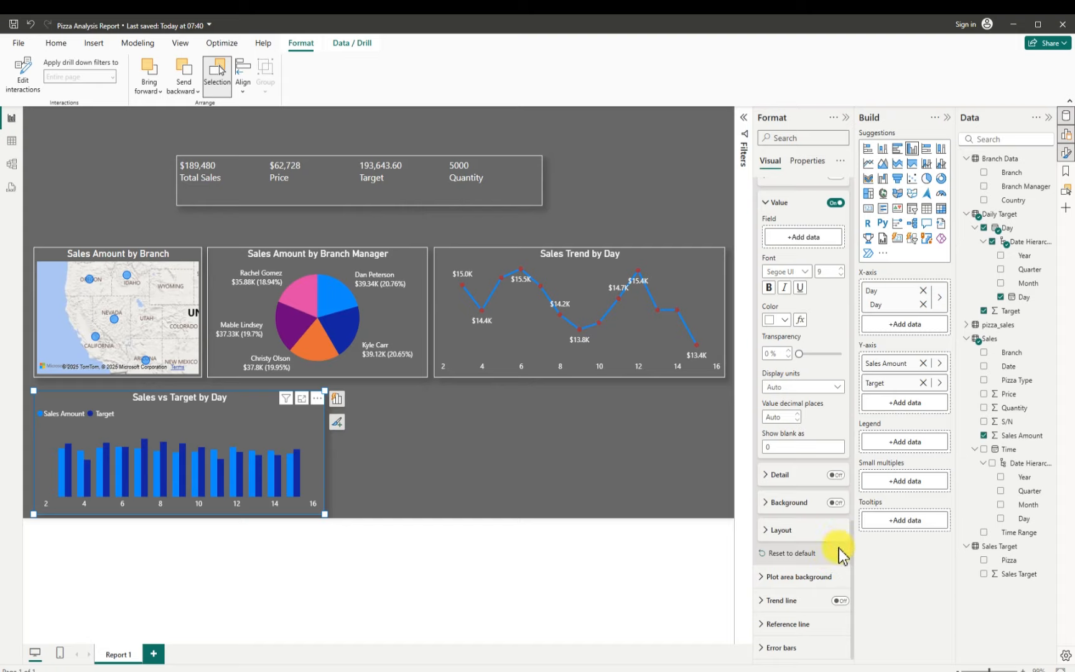
scroll(824, 343, "up", 5)
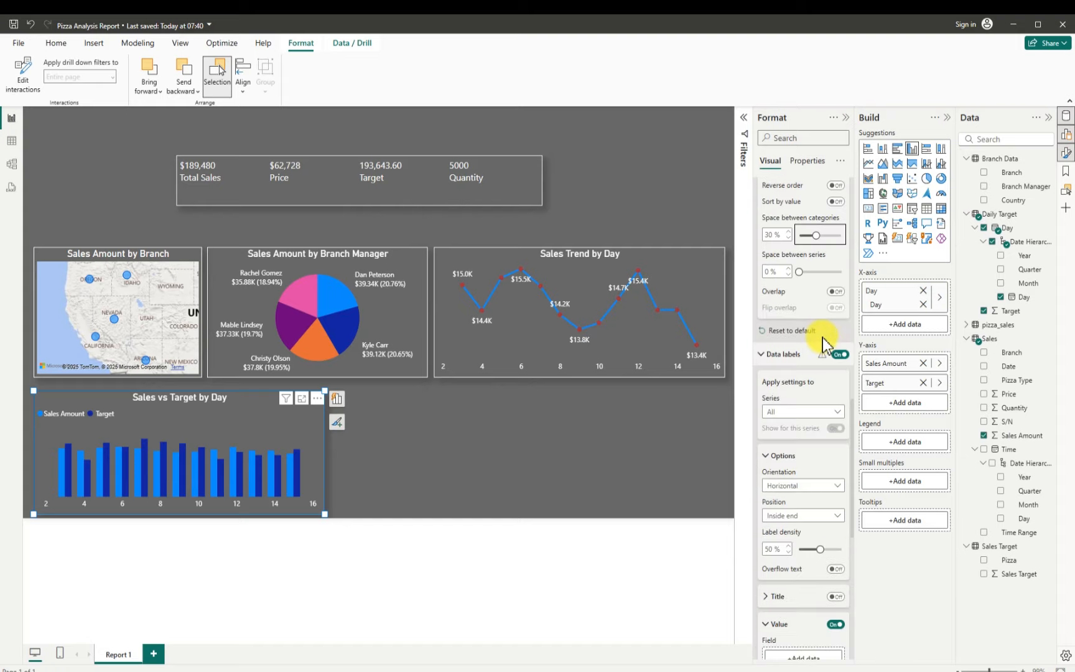
scroll(824, 344, "down", 6)
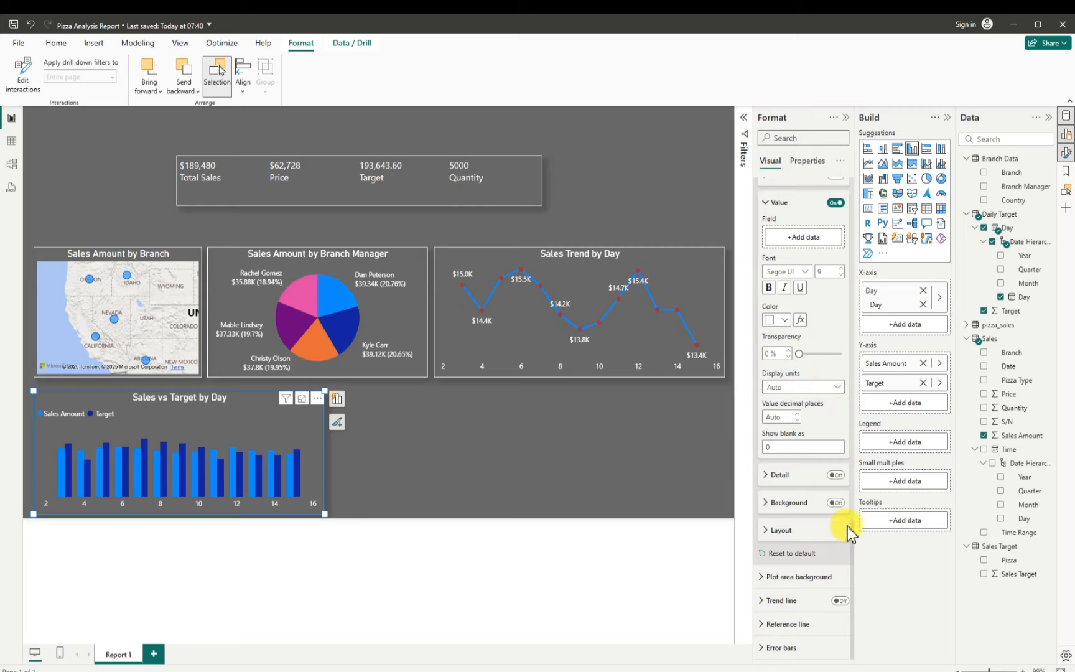
scroll(849, 540, "up", 4)
scroll(855, 448, "up", 2)
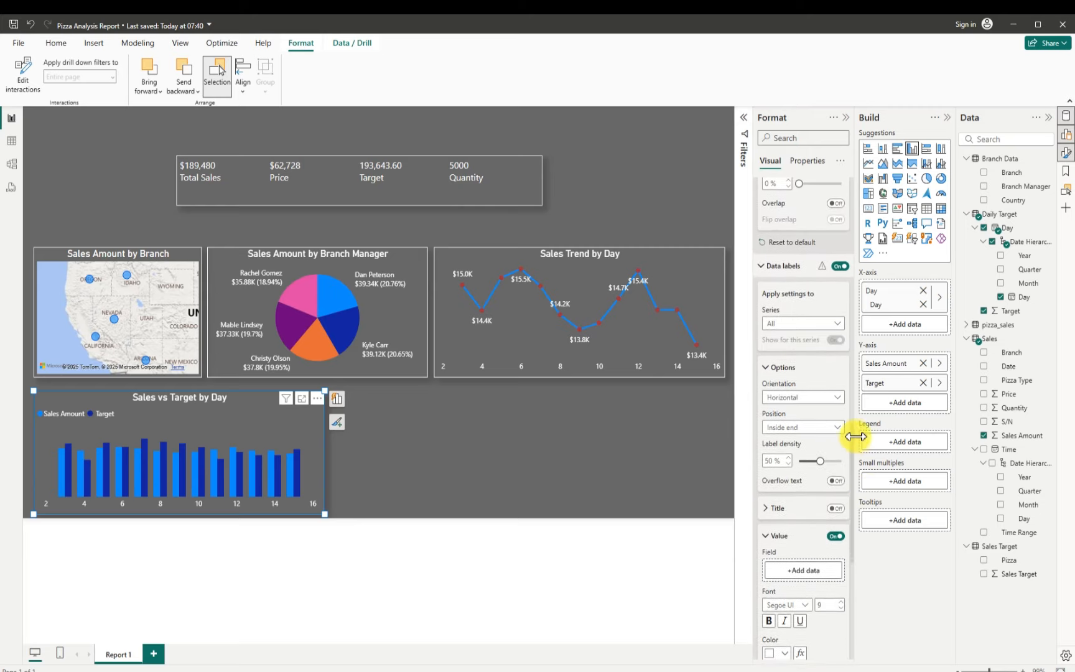
left_click(838, 303)
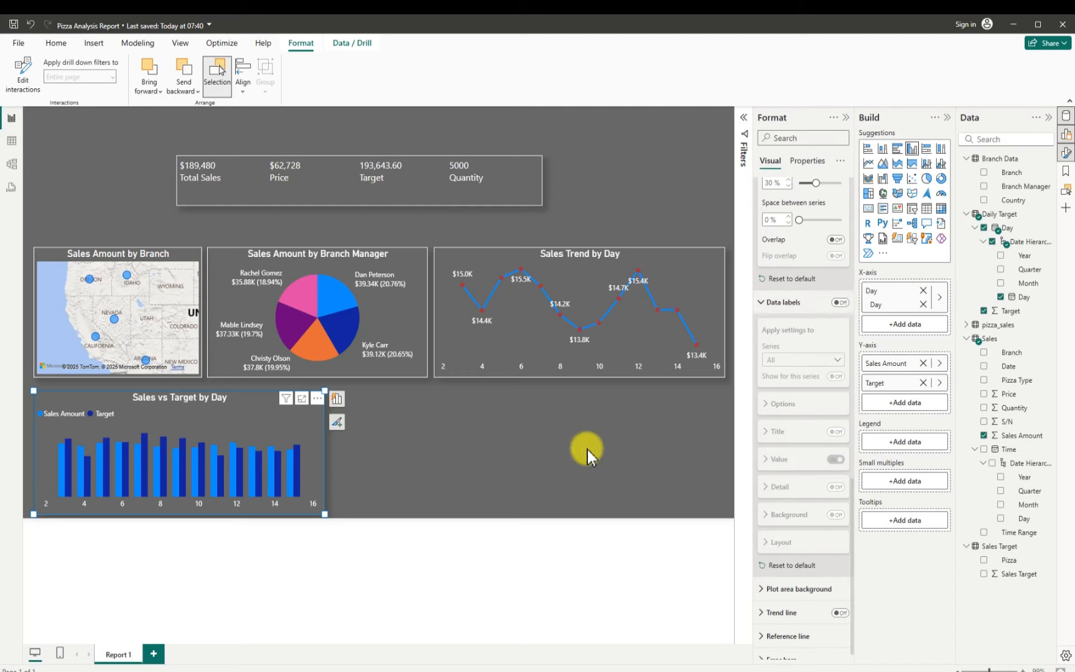
left_click(517, 446)
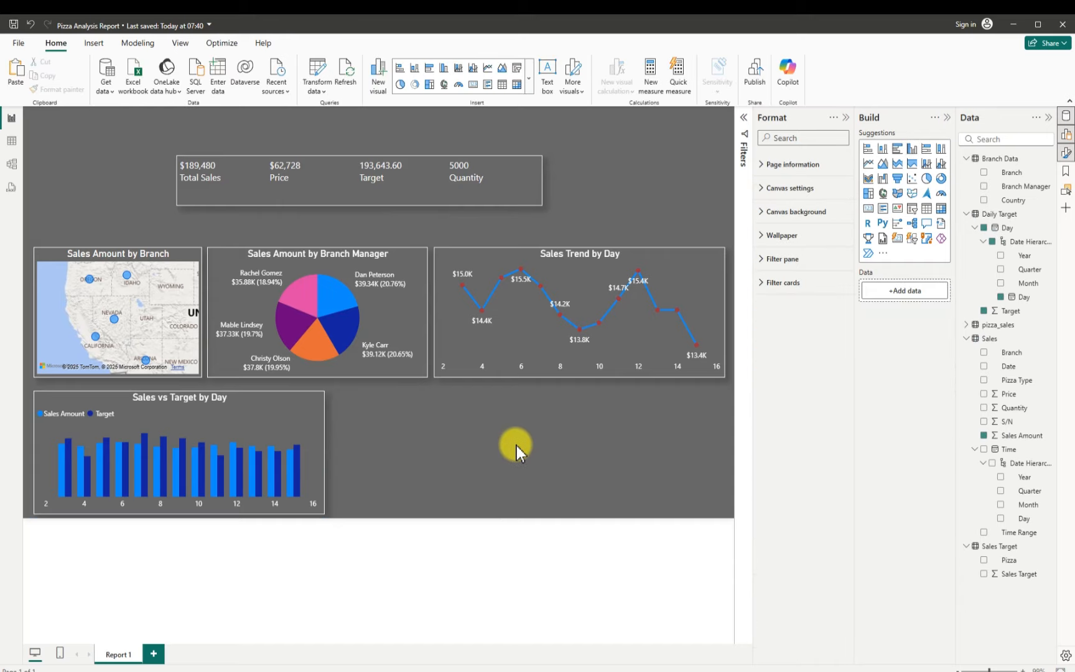
- Duplicate the Sales vs Target by Day column chart and align the copy beside the original on its right
mouse_move(276, 411)
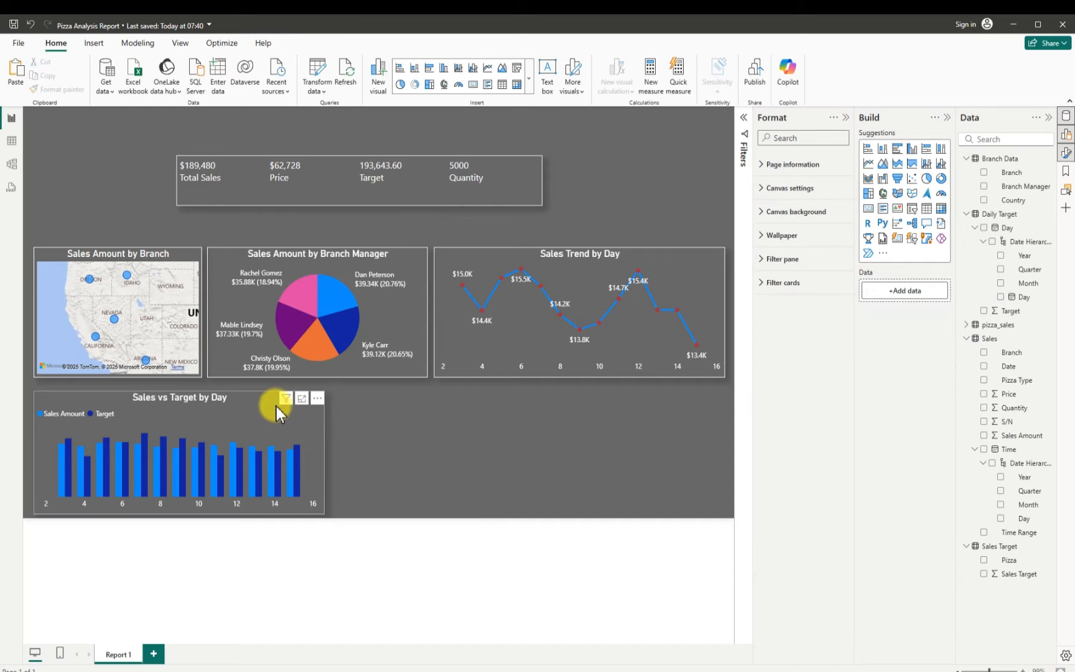
left_click(276, 410)
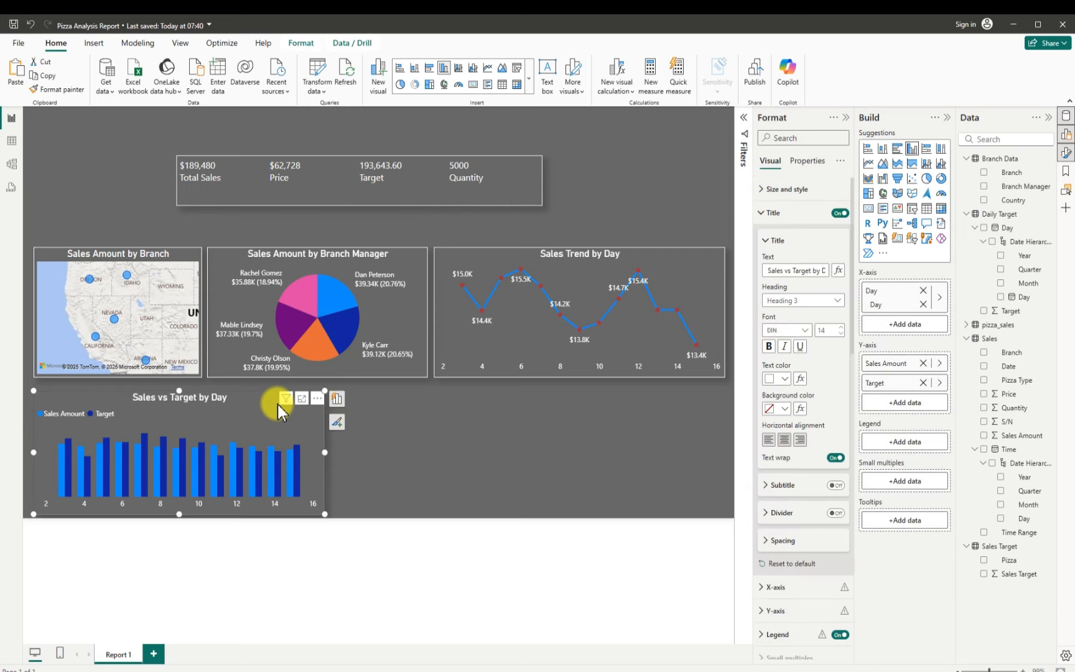
left_click_drag(280, 415, 577, 440)
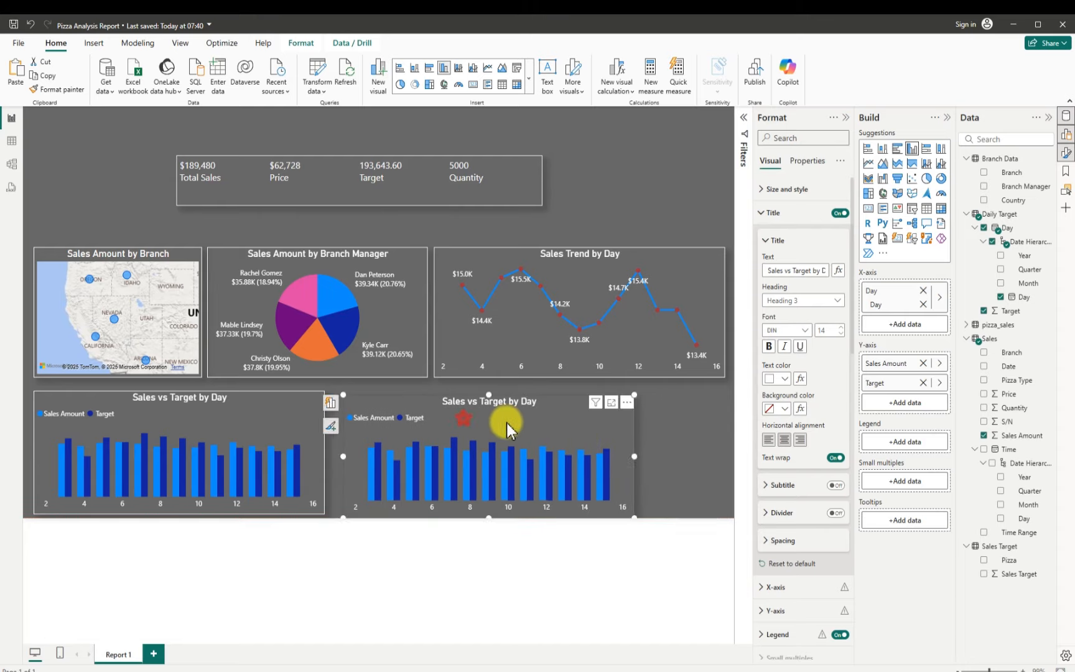
left_click_drag(467, 414, 462, 413)
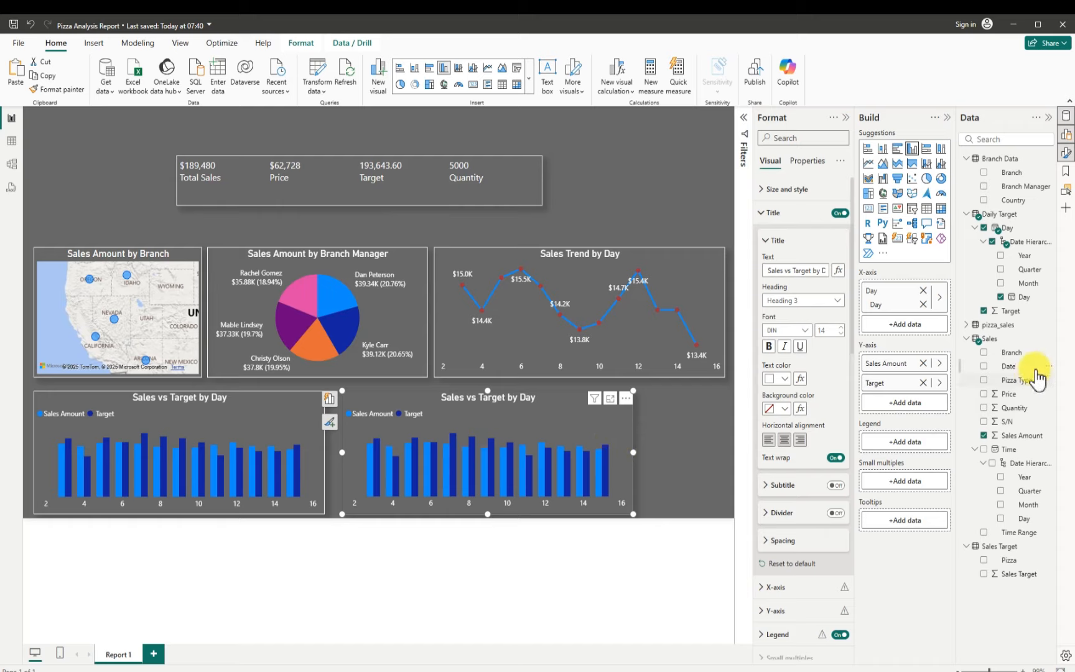
- Remove Day and Target from the duplicated column chart and plot Sales Amount by Pizza Type instead
left_click(1000, 297)
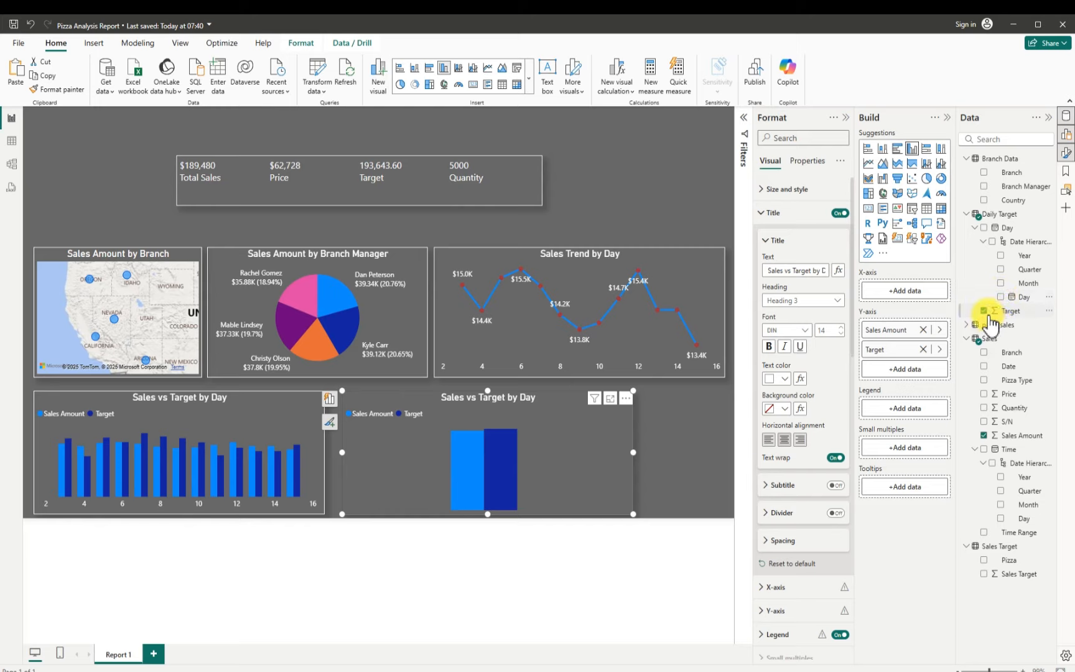
left_click(984, 311)
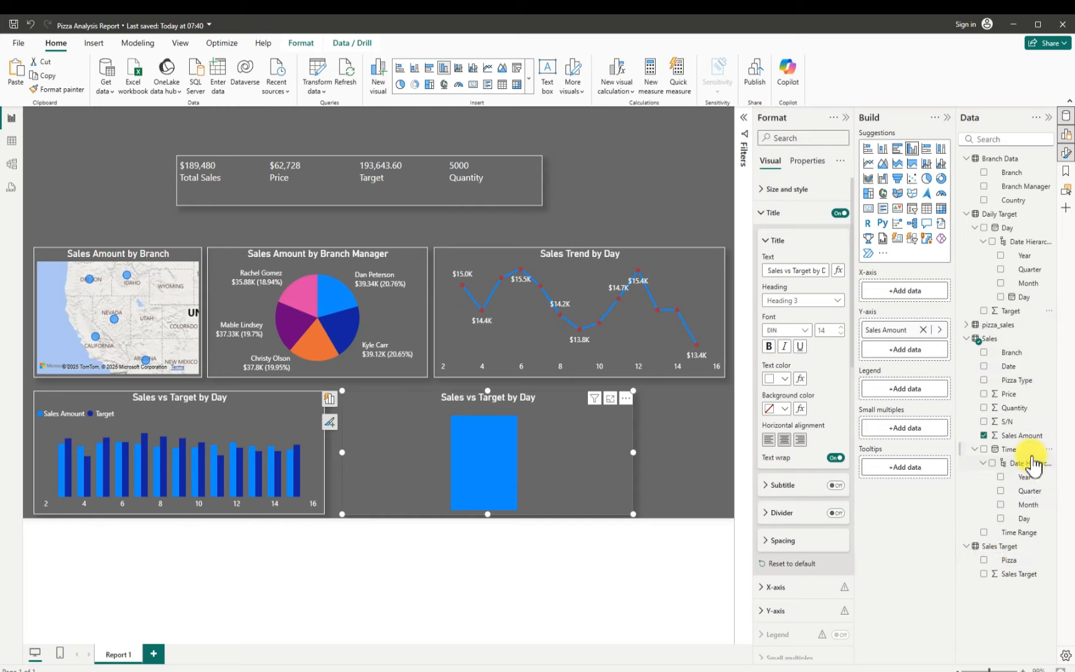
left_click(984, 380)
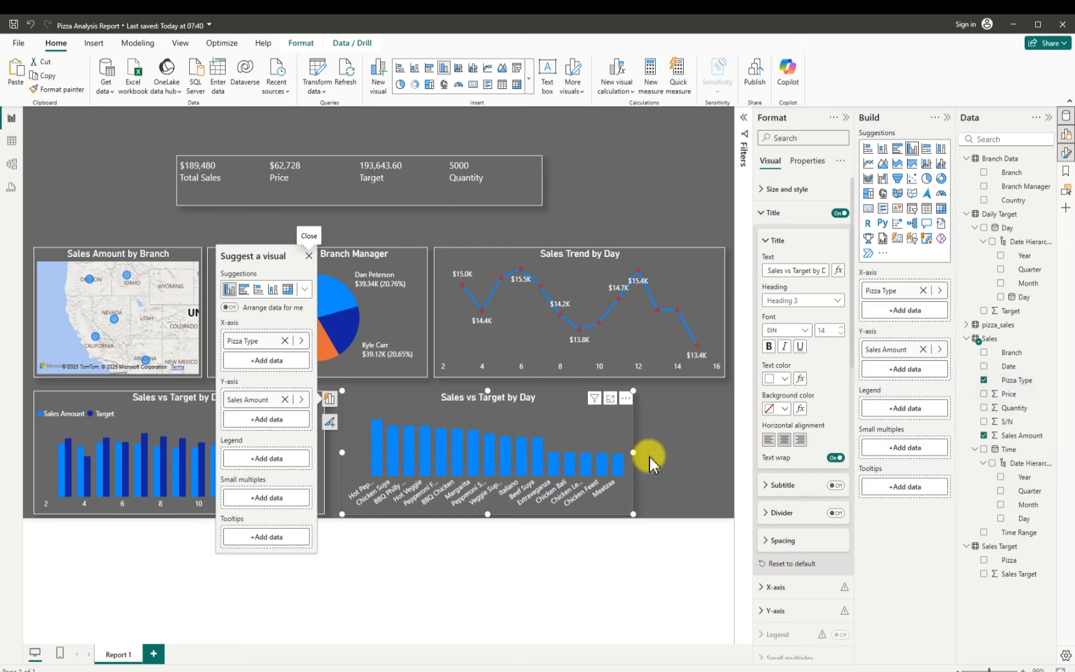
- Widen the pizza type column chart to the right edge of the Sales Trend chart and raise its top edge slightly
left_click_drag(633, 452, 690, 459)
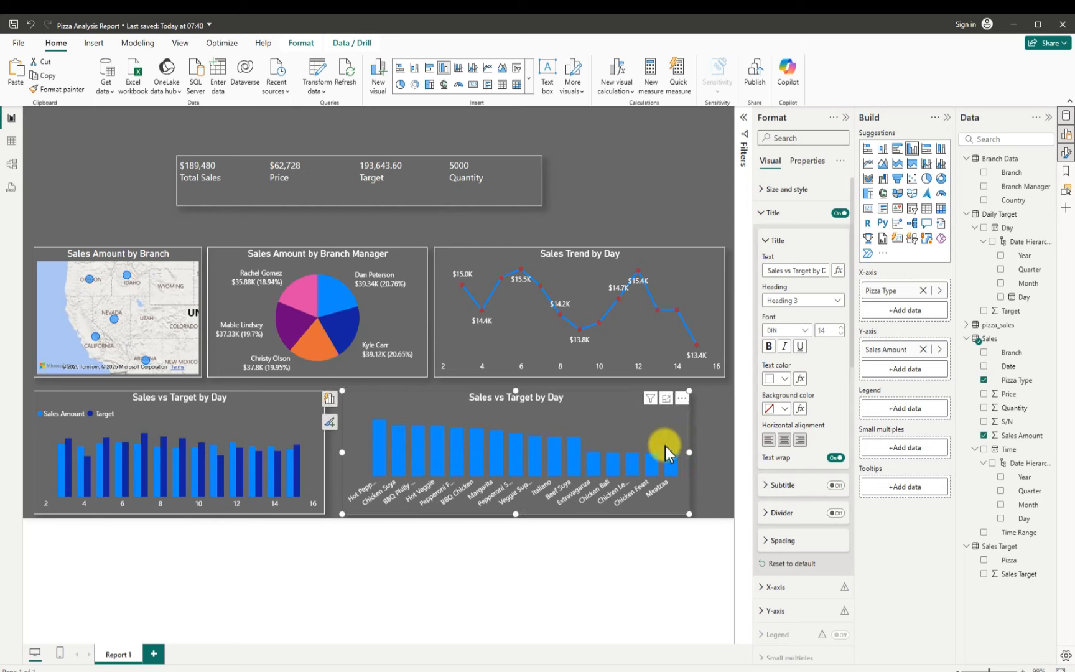
mouse_move(515, 391)
left_mouse_down()
mouse_move(511, 384)
mouse_move(516, 393)
left_mouse_up()
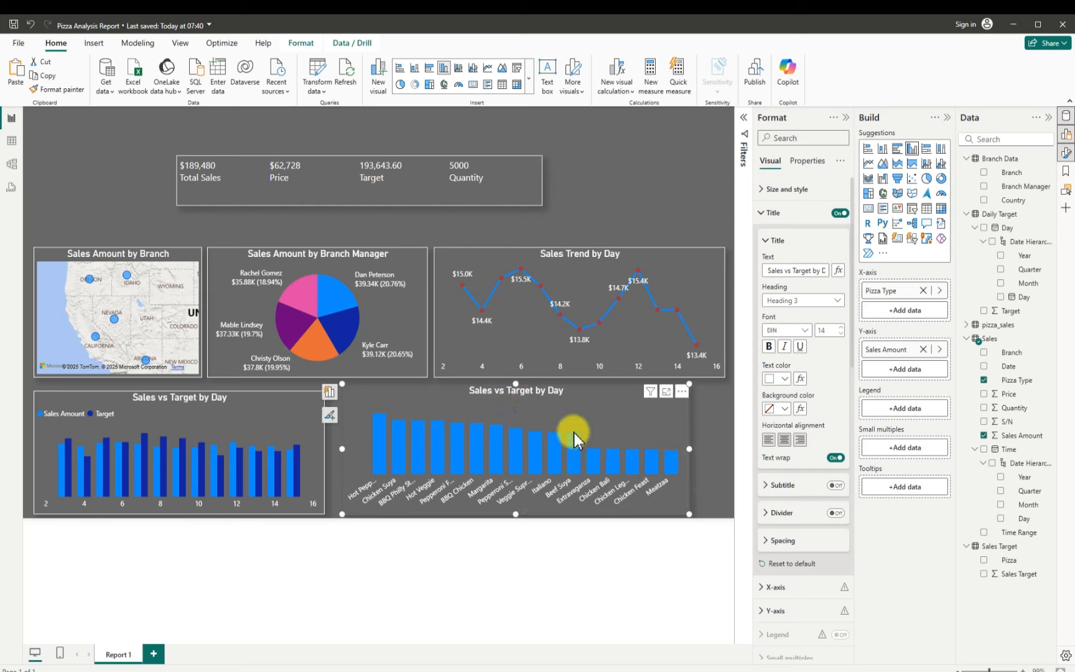
left_click_drag(688, 446, 725, 456)
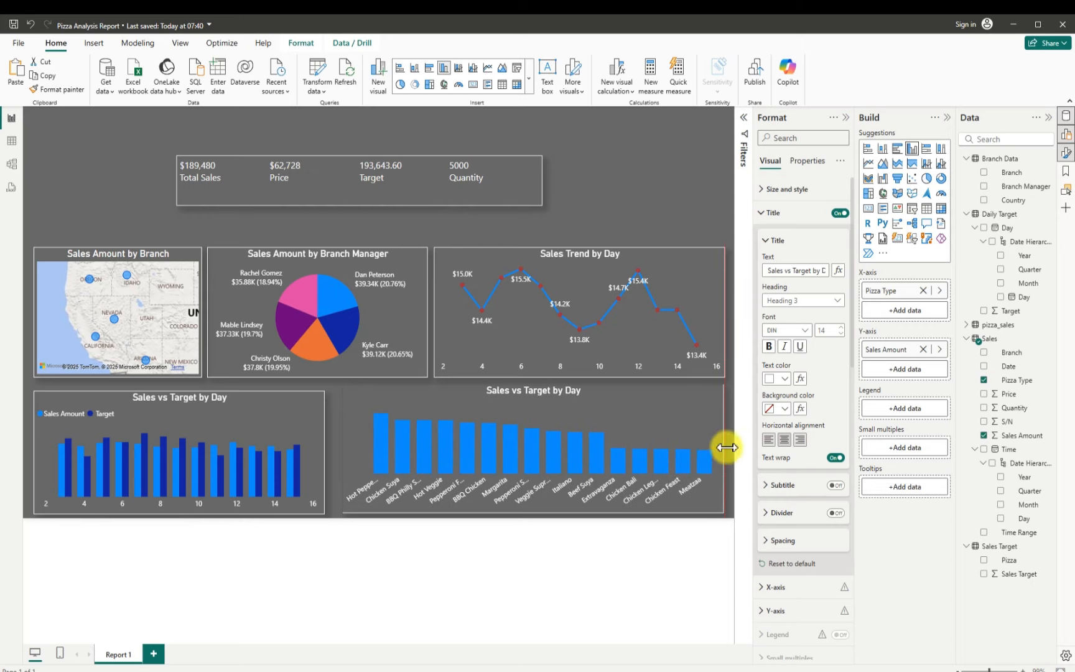
left_click_drag(726, 447, 725, 448)
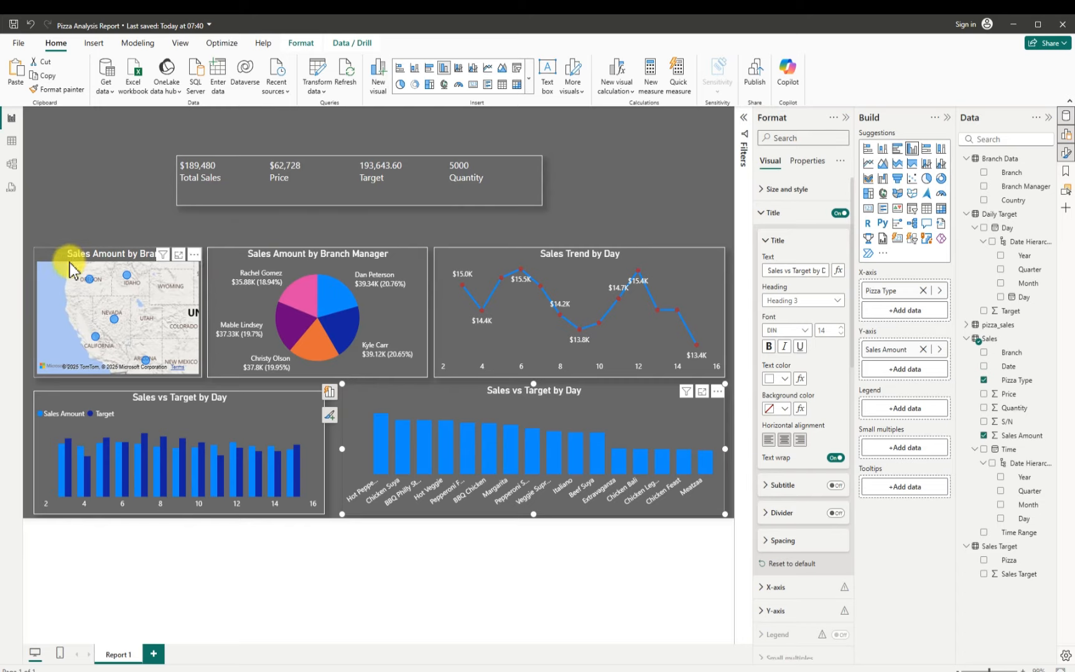
- Move the branch map, branch manager pie chart and Sales Trend line chart up into an aligned row below the card
left_click_drag(70, 269, 57, 242)
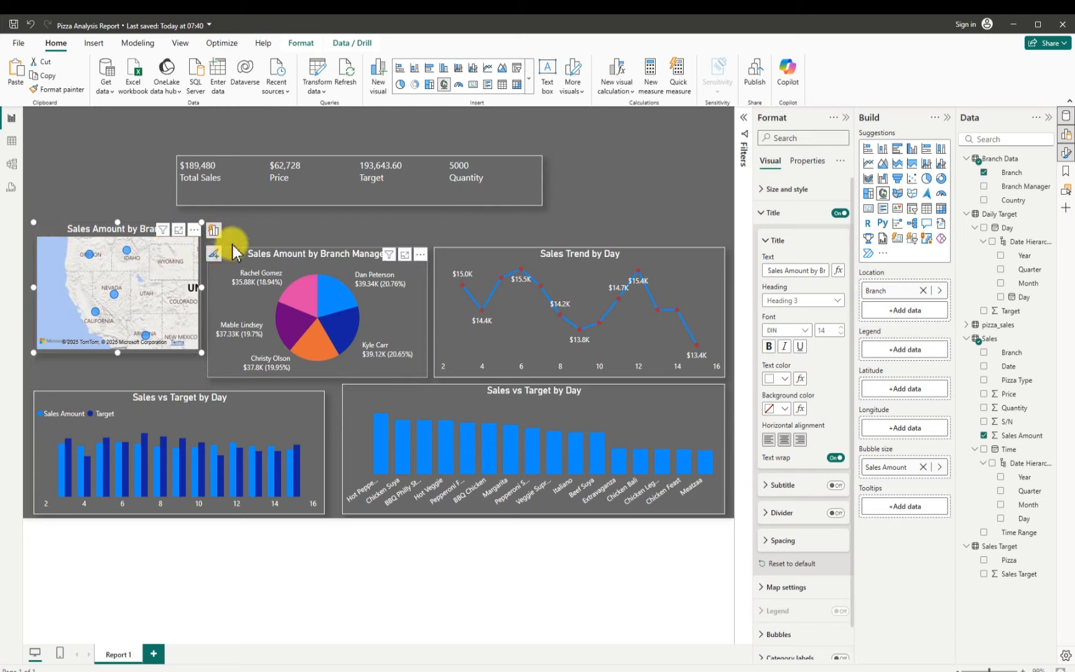
left_click_drag(226, 263, 233, 238)
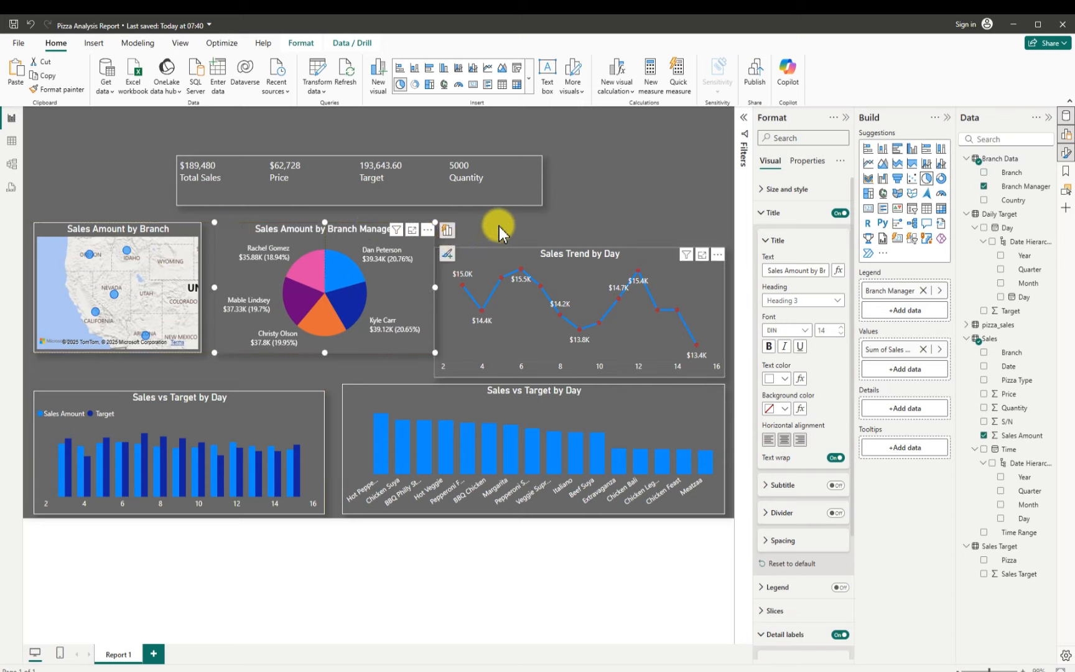
left_click_drag(497, 251, 496, 227)
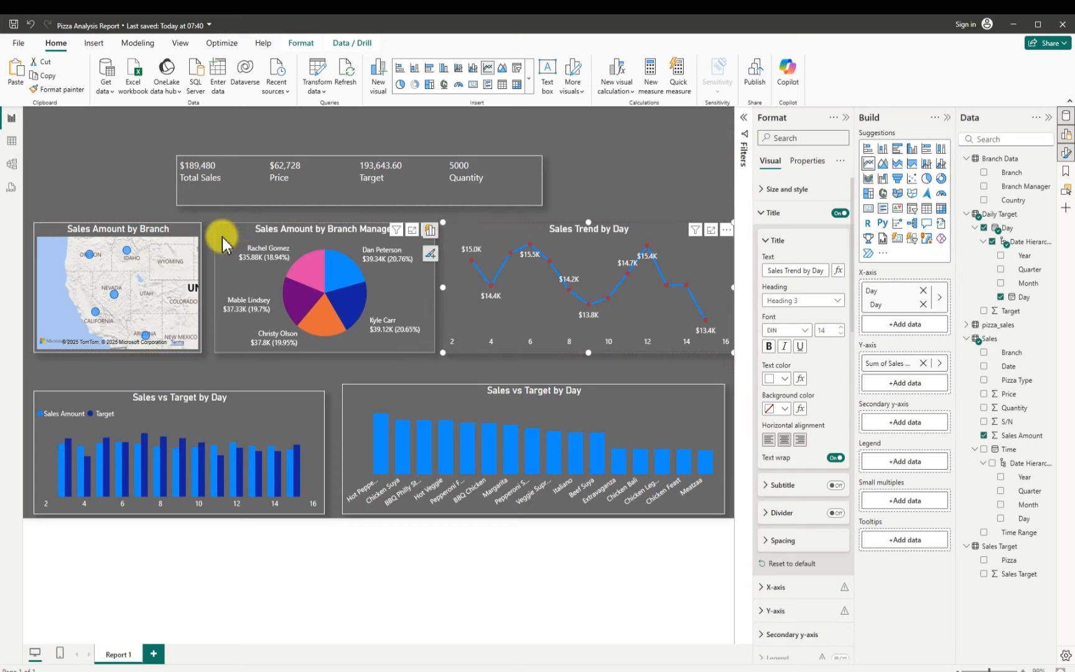
left_click_drag(225, 242, 228, 241)
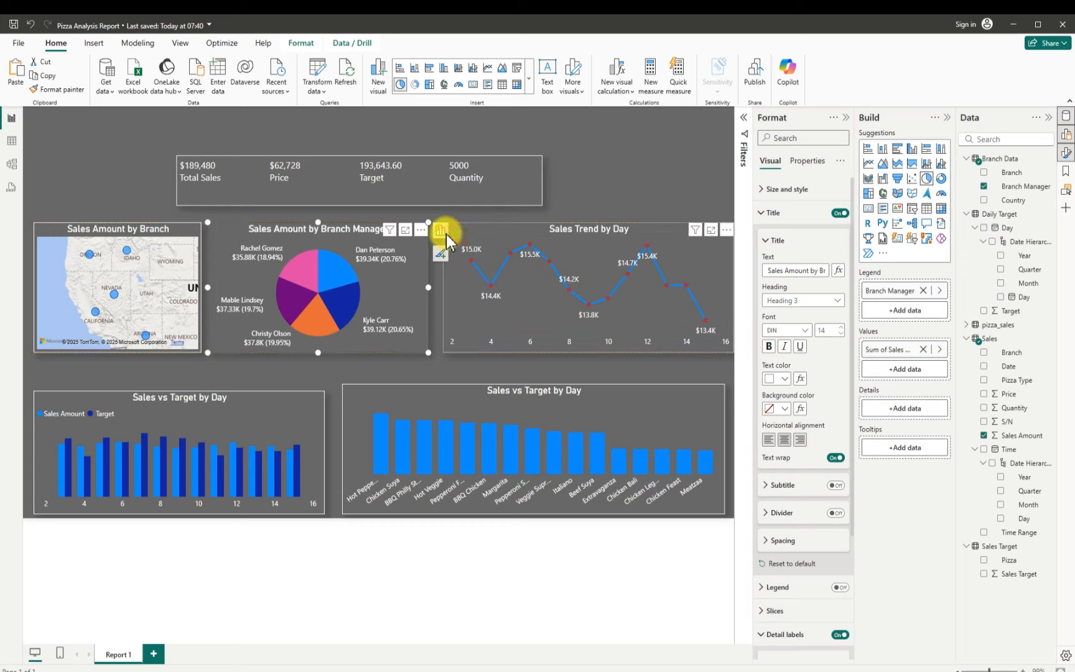
left_click_drag(447, 238, 450, 235)
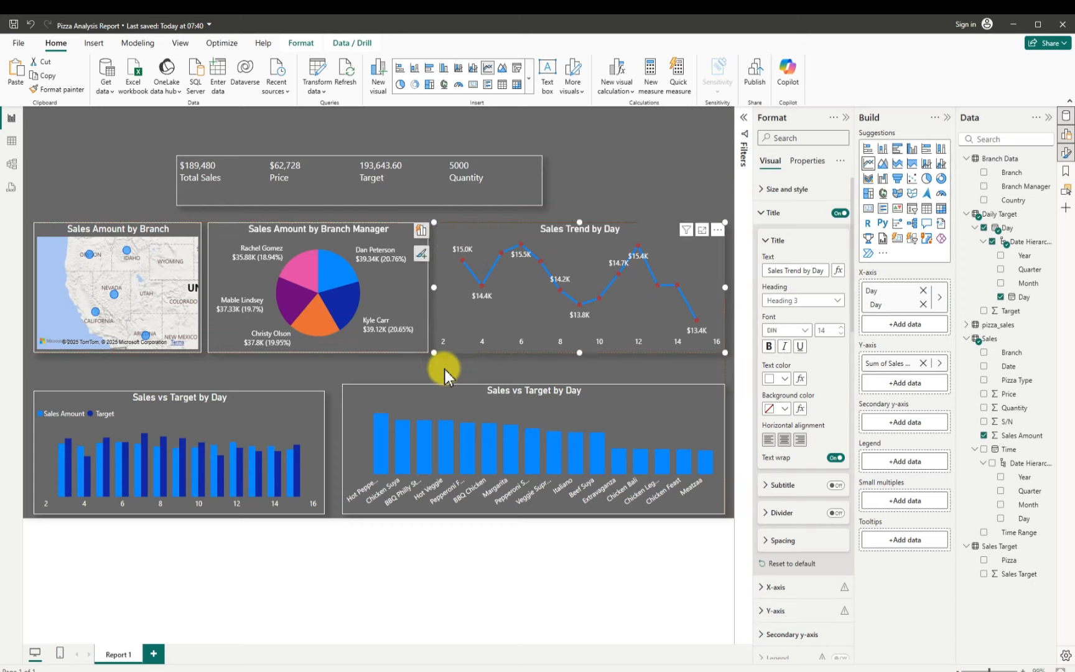
- Extend the top edges of both lower column charts upward to the same height, just below the upper row of charts
left_click(529, 393)
mouse_move(532, 384)
left_mouse_down()
mouse_move(524, 372)
mouse_move(535, 376)
left_mouse_up()
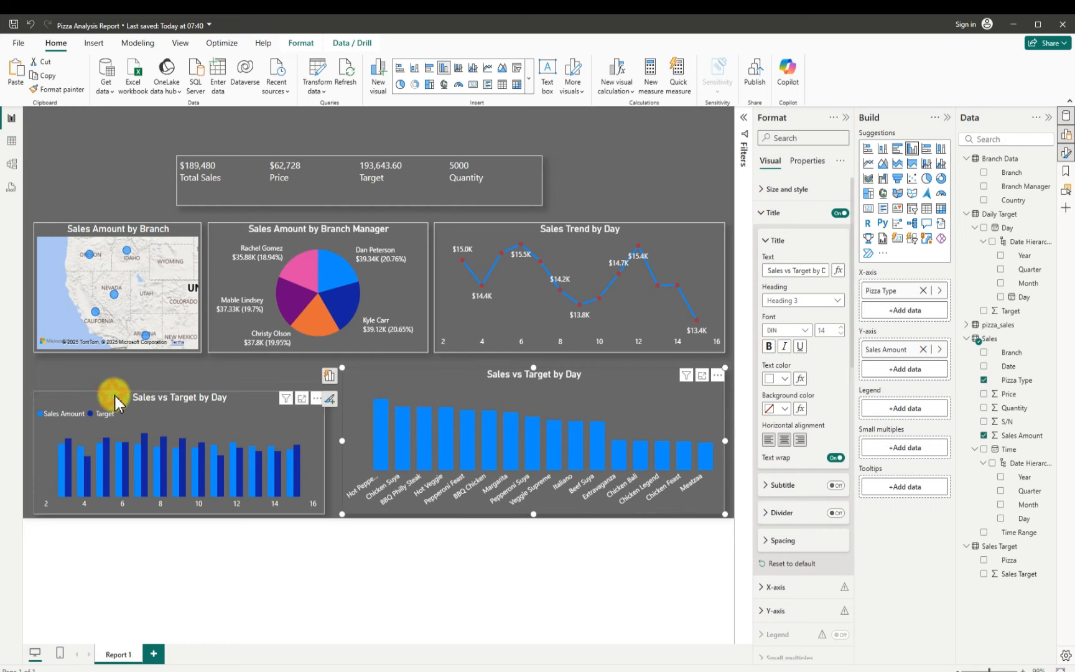
left_click_drag(115, 395, 192, 372)
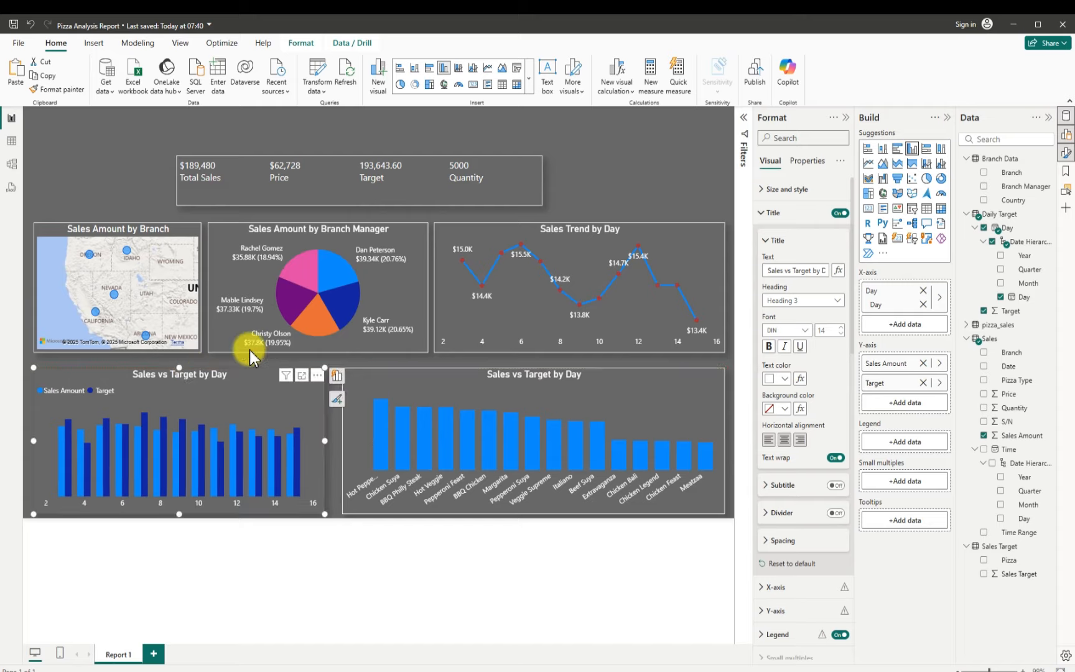
left_click(604, 182)
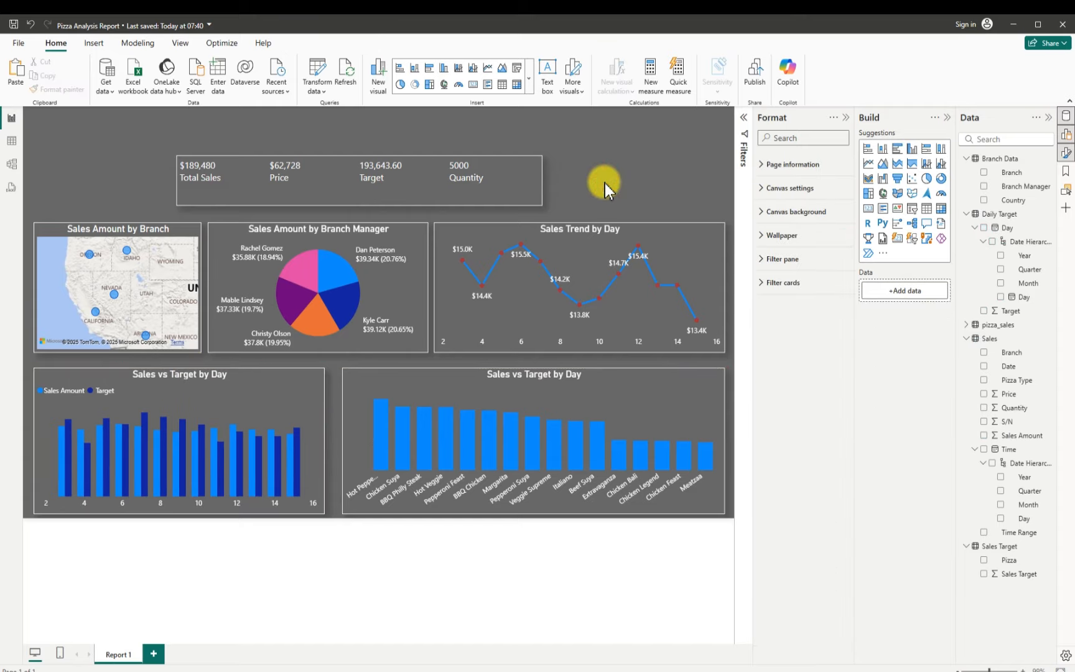
- Retitle the pizza type column chart as "Pizza Type by Sales Amount"
left_click(466, 398)
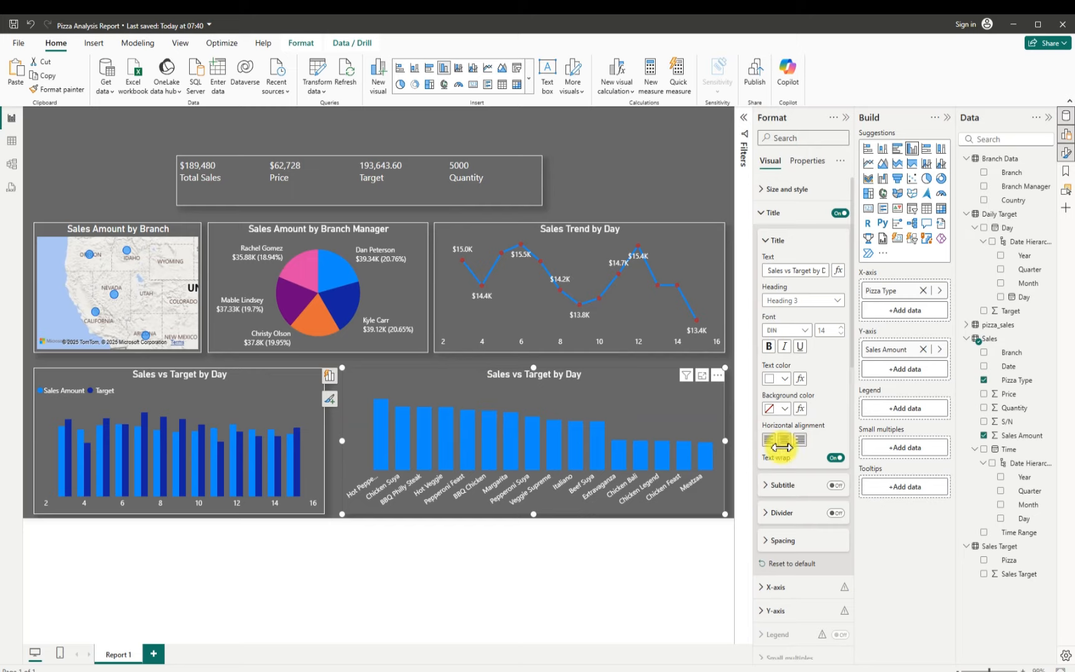
left_click_drag(766, 270, 826, 271)
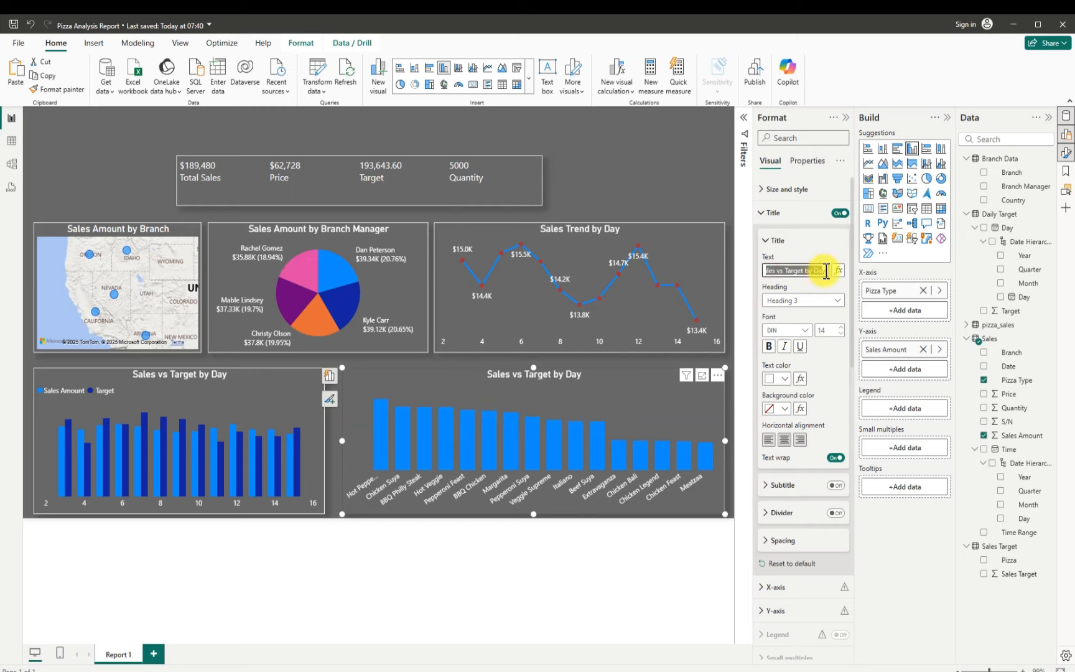
key("BackSpace")
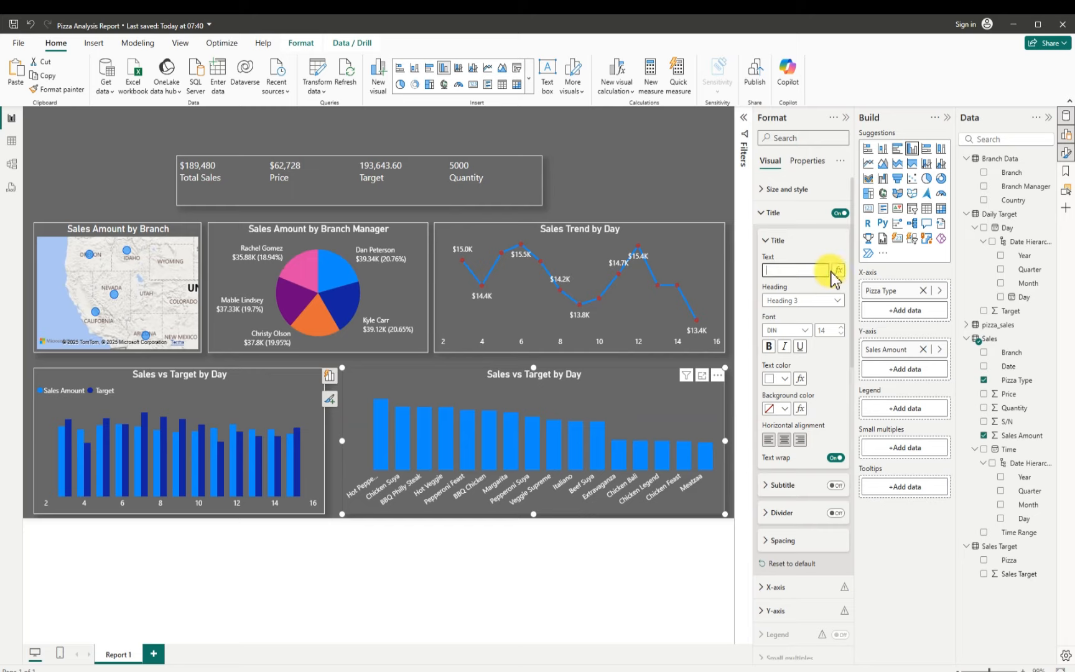
type("Pizza")
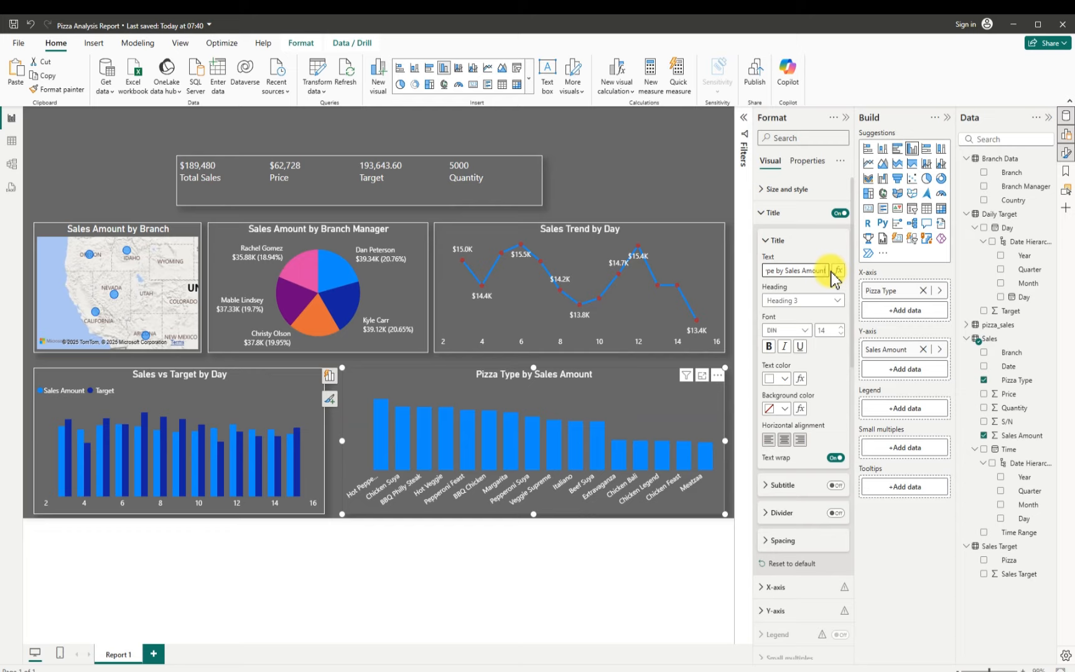
left_click(831, 272)
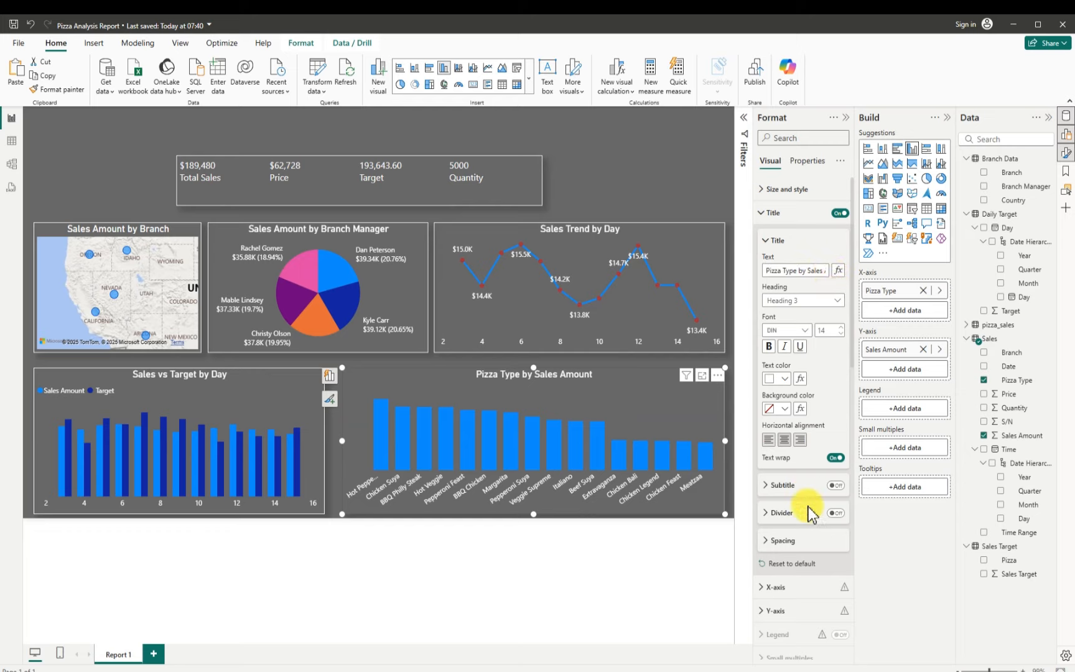
- Turn on data labels for the Pizza Type by Sales Amount column chart
scroll(851, 496, "down", 10)
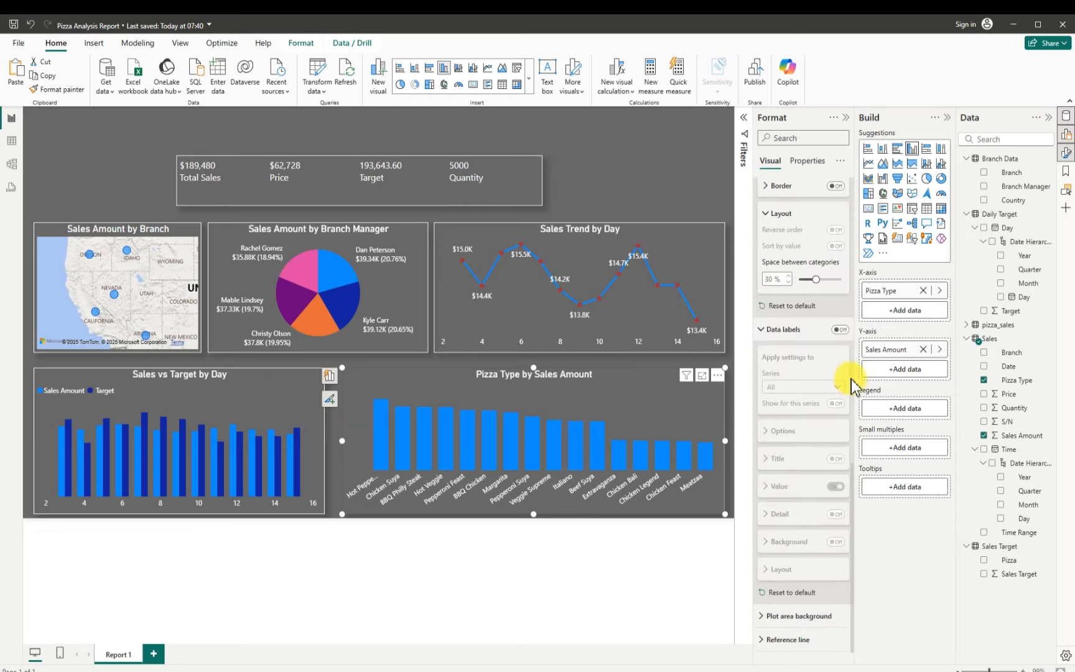
scroll(853, 476, "up", 2)
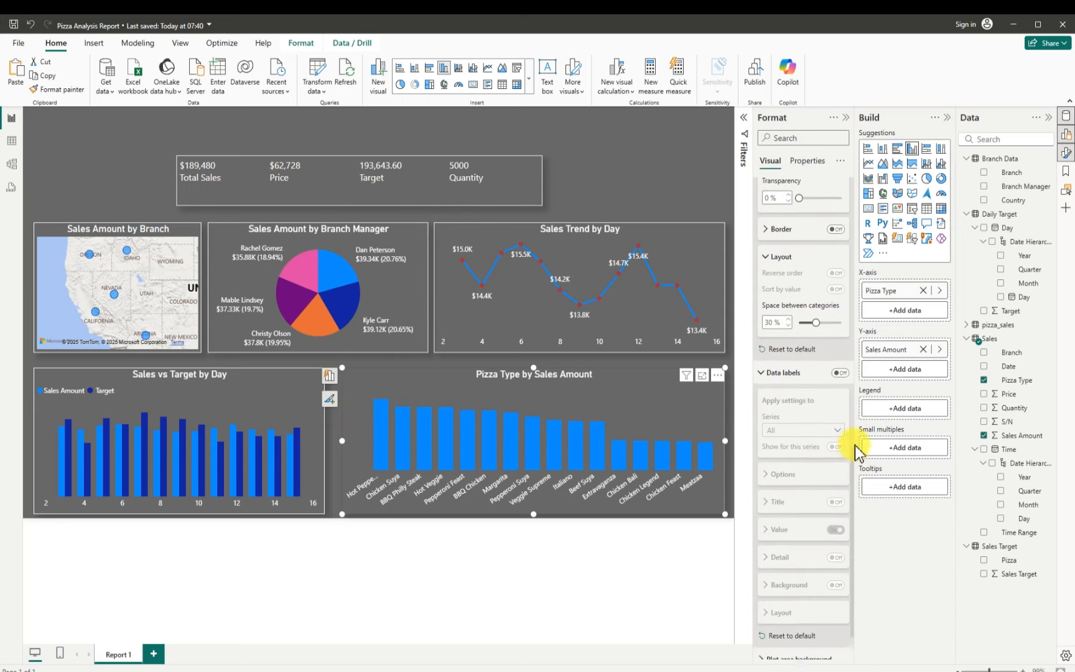
scroll(856, 447, "up", 3)
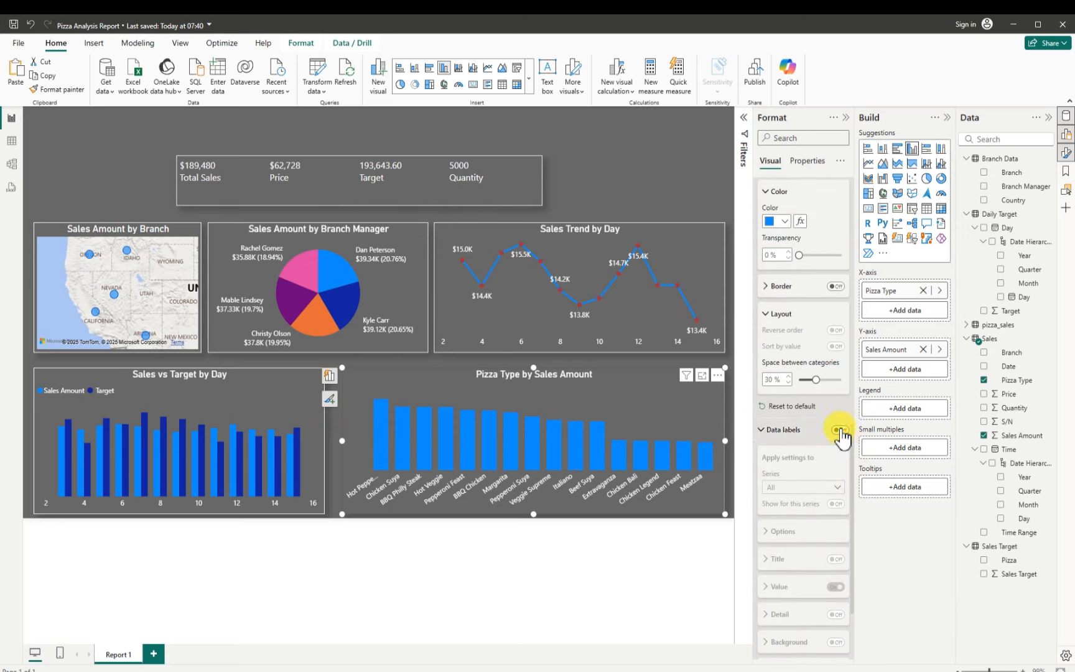
left_click(837, 429)
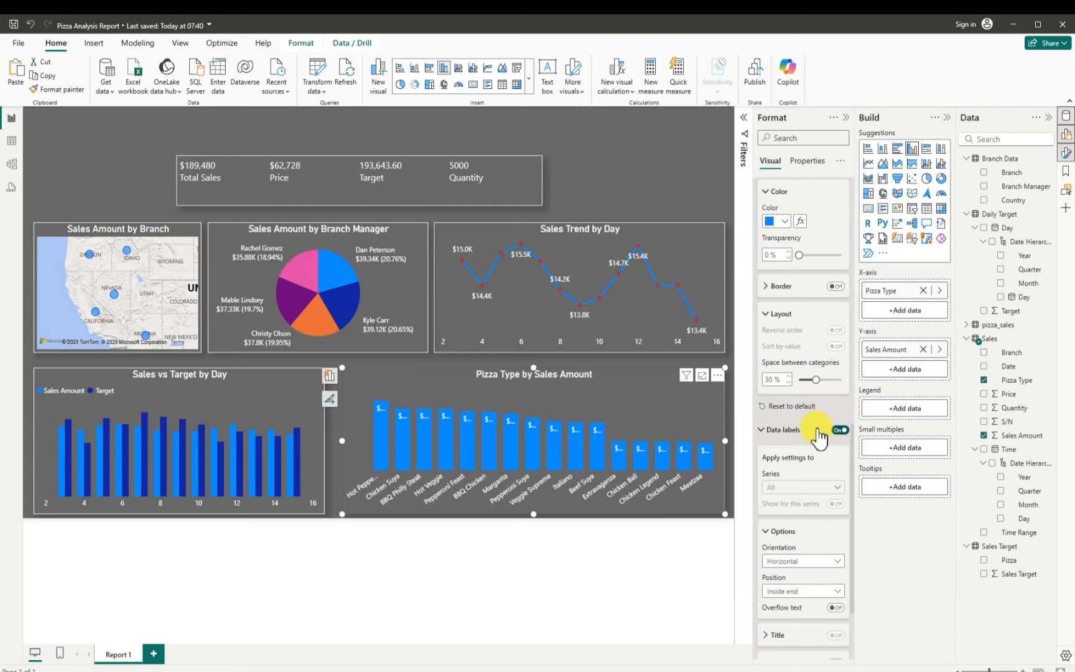
left_click(818, 434)
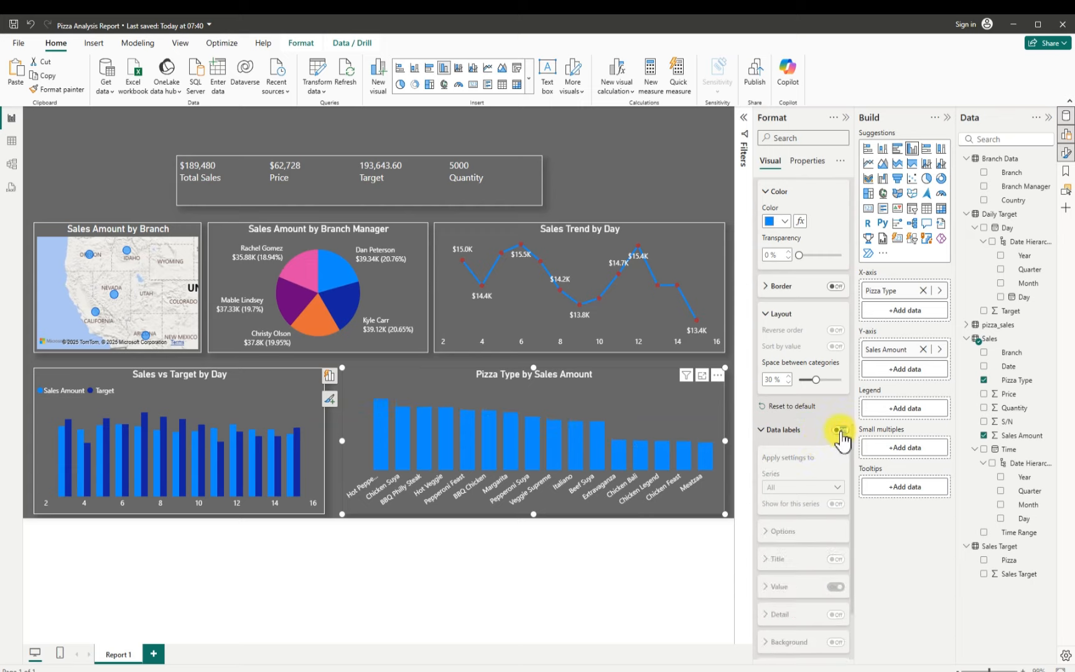
left_click(839, 430)
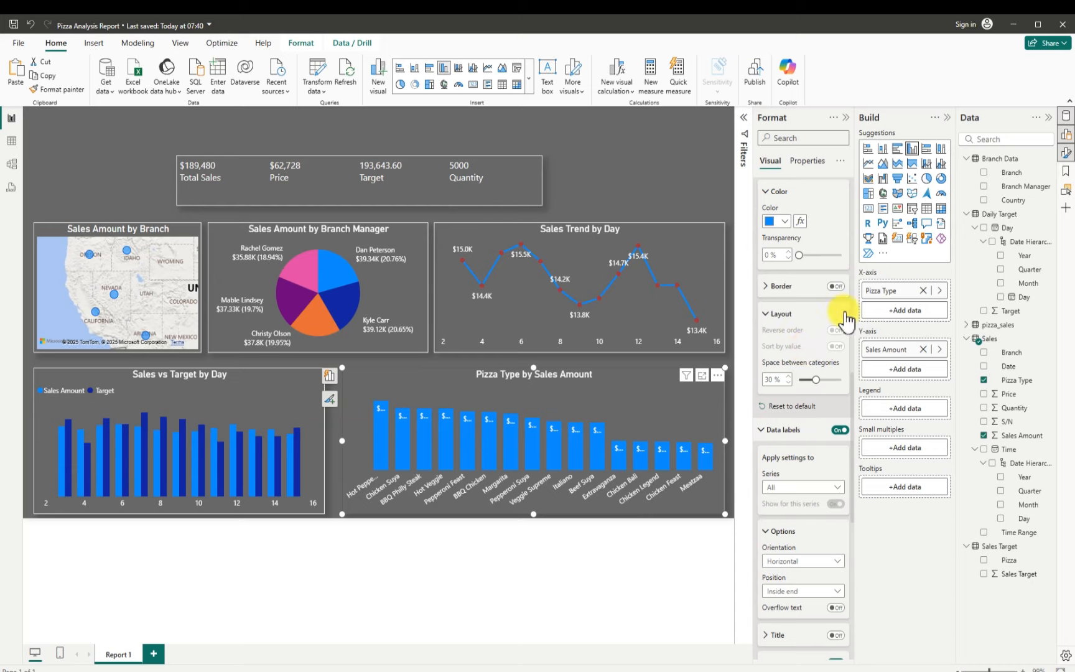
- Set the pizza type chart's space between categories to 13% and position its data labels at Outside end
left_click_drag(815, 377, 805, 378)
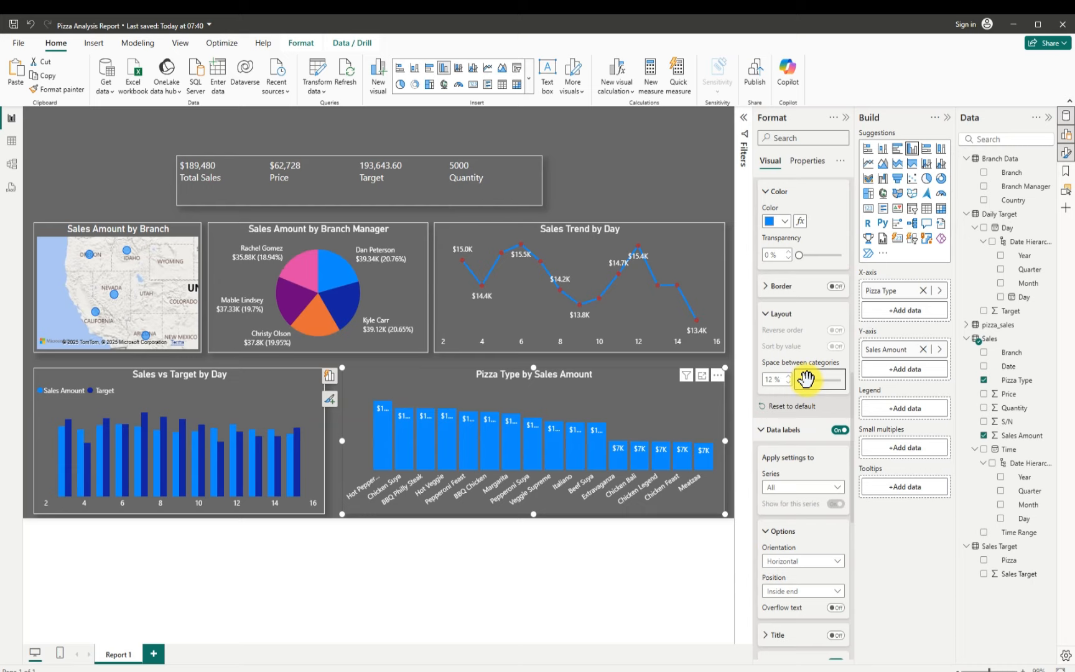
left_click_drag(805, 378, 806, 381)
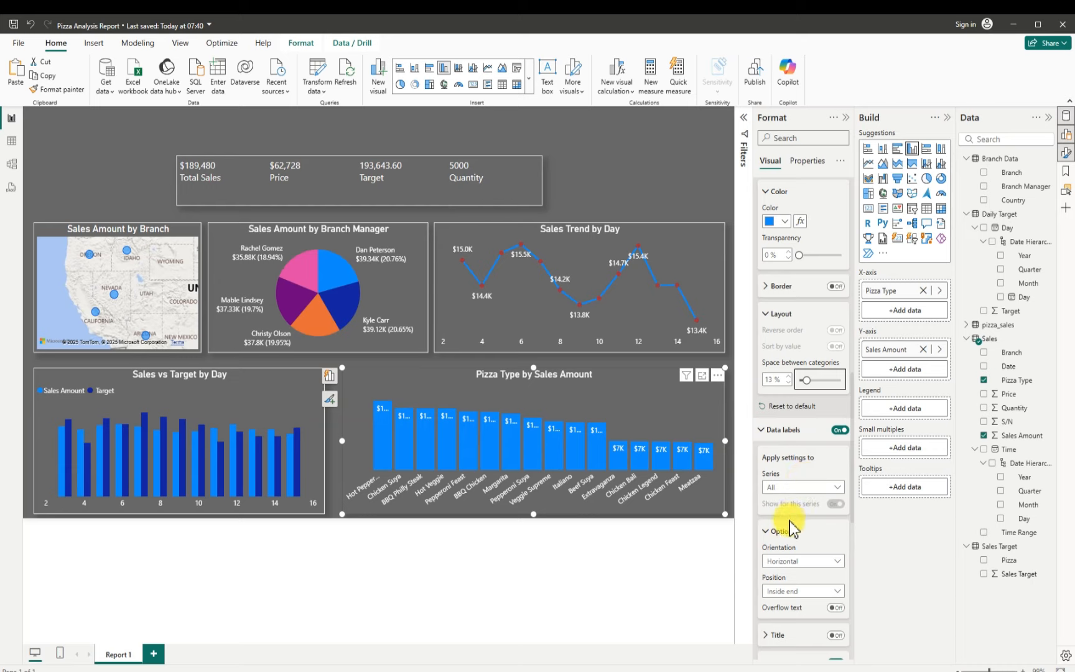
left_click(816, 591)
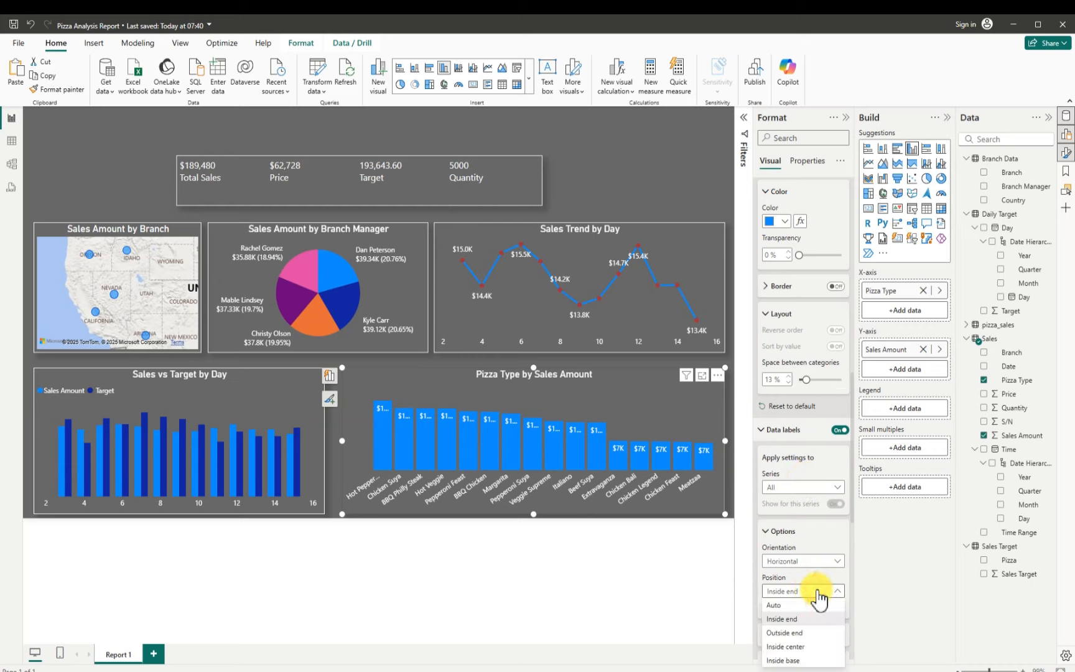
left_click(795, 624)
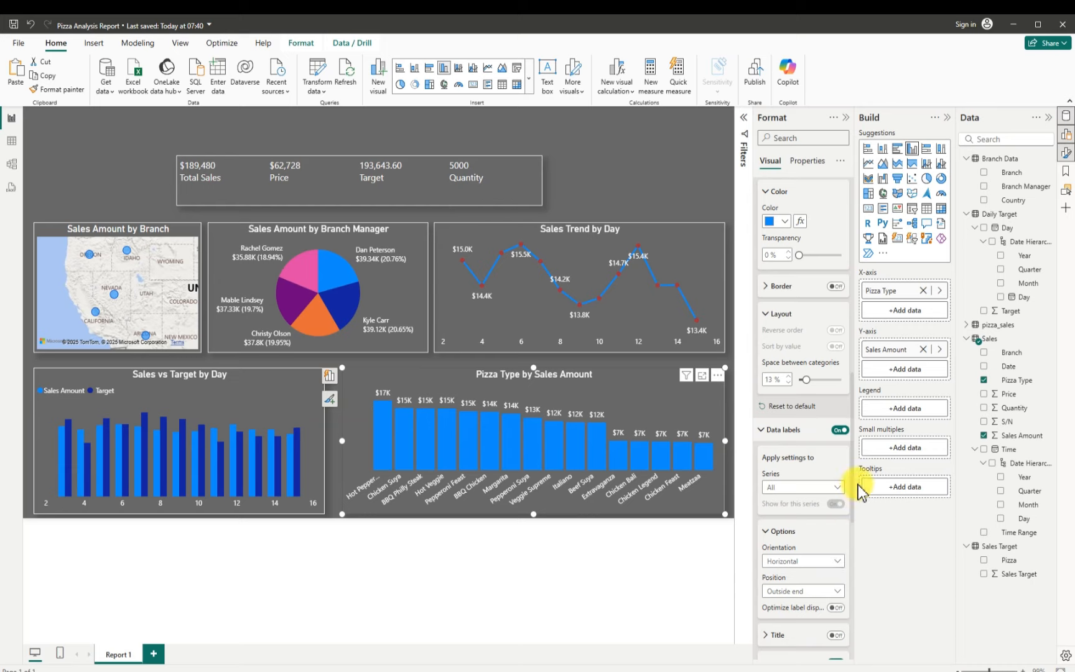
- Set the pizza type chart's space between categories to 18% and save the report
left_click_drag(806, 380, 810, 379)
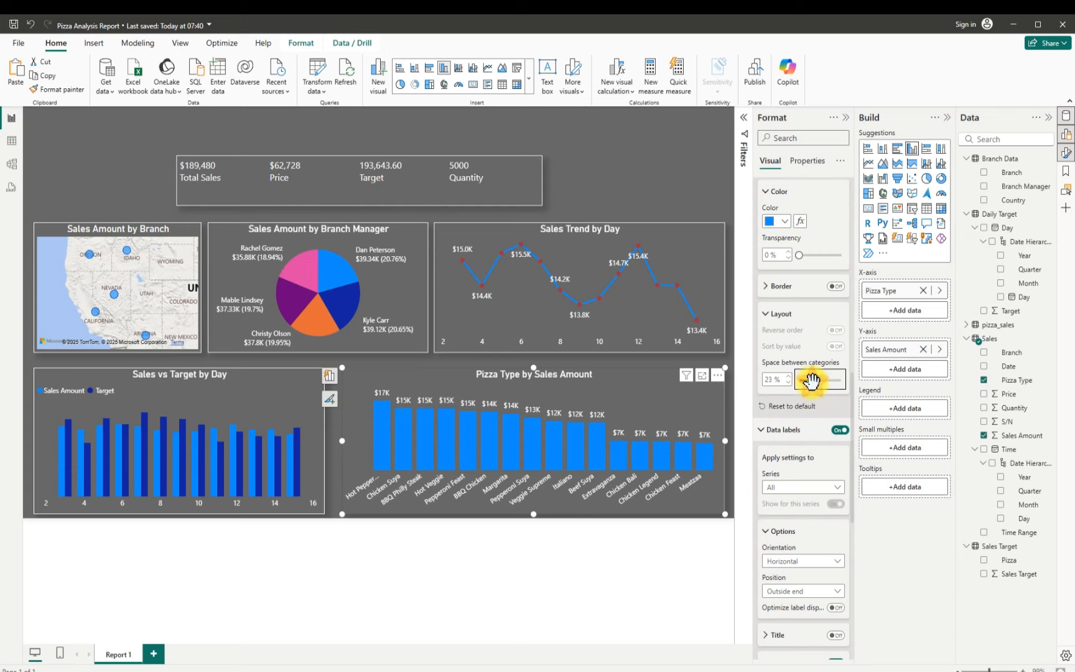
left_click_drag(812, 380, 808, 382)
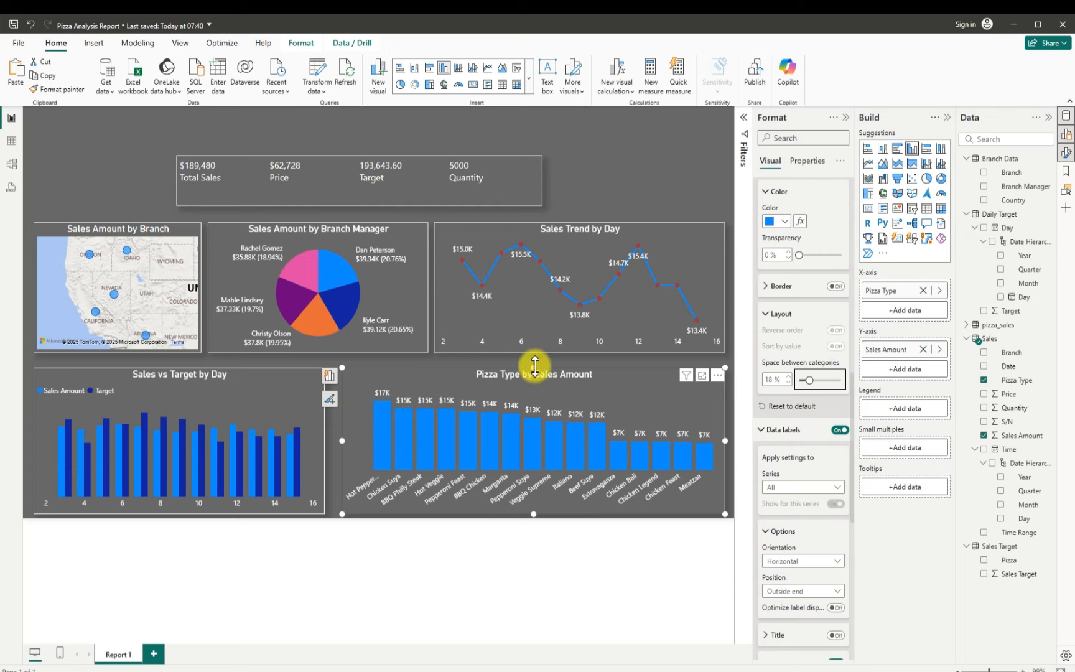
mouse_move(534, 365)
left_mouse_down()
mouse_move(528, 354)
mouse_move(540, 365)
mouse_move(547, 354)
mouse_move(543, 367)
left_mouse_up()
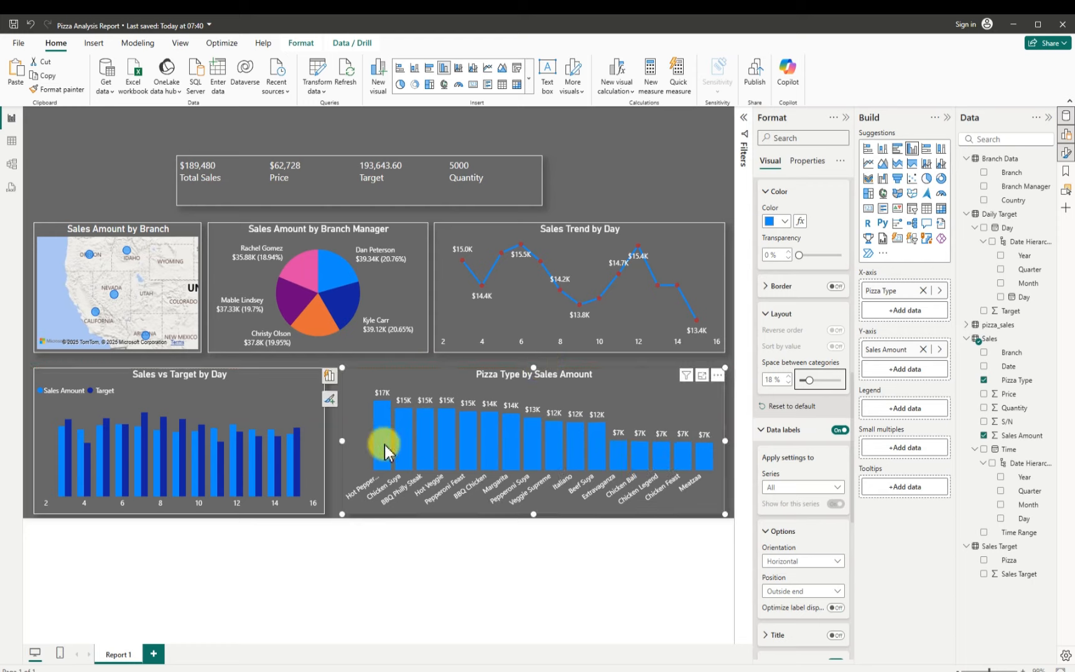
mouse_move(384, 449)
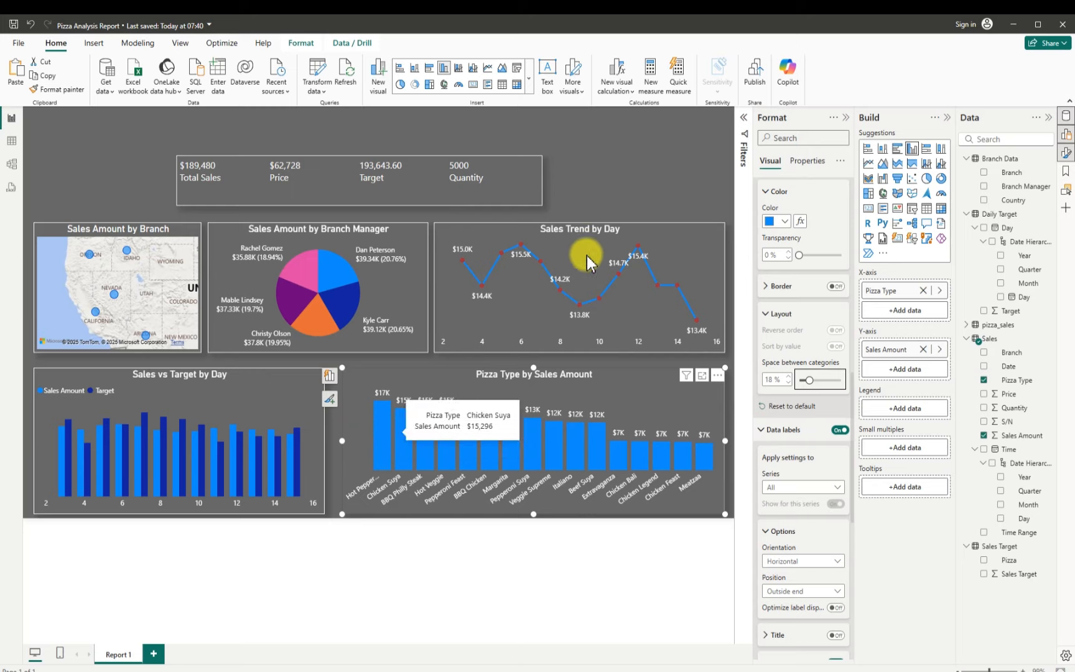
left_click(633, 194)
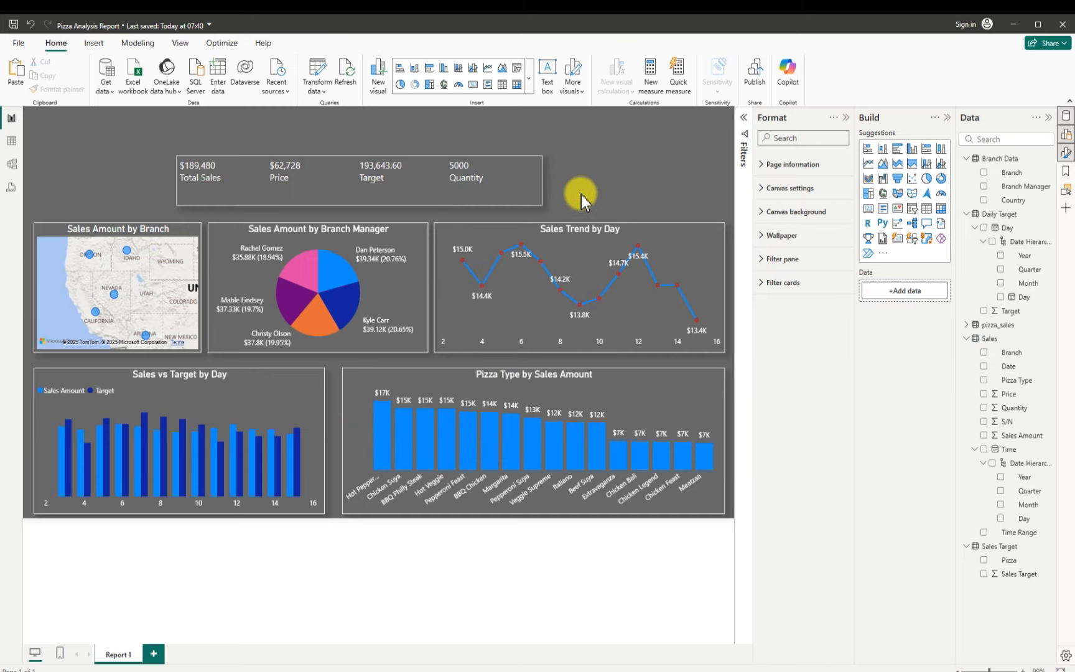
left_click(611, 195)
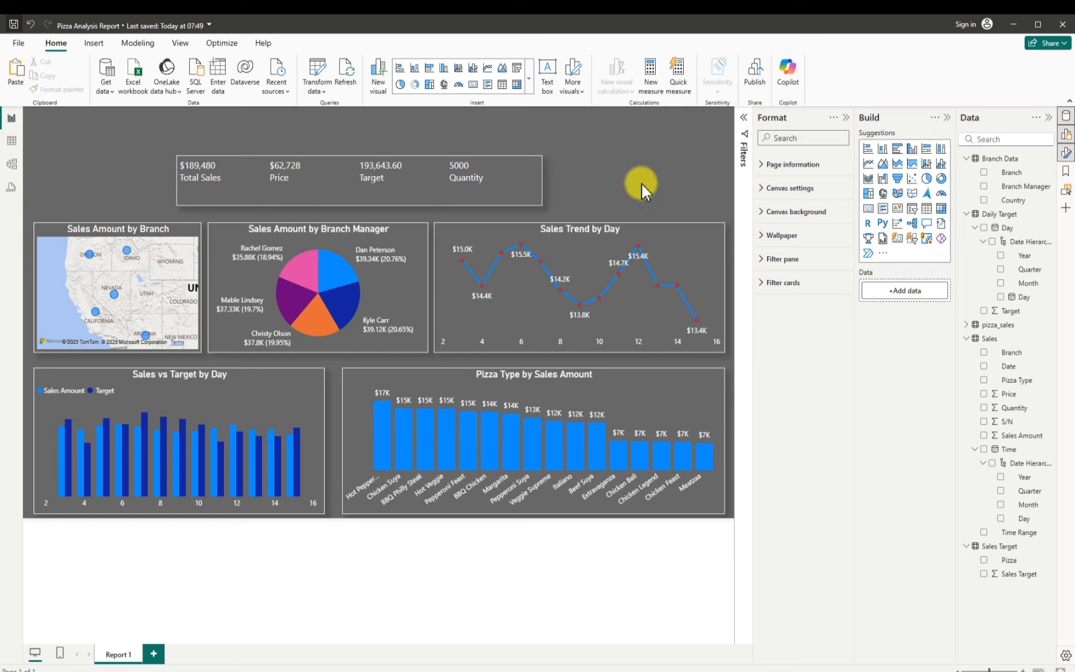
- Format the Target column of the Daily Target table as dollar currency with thousands separators, and return to the report page
left_click(845, 117)
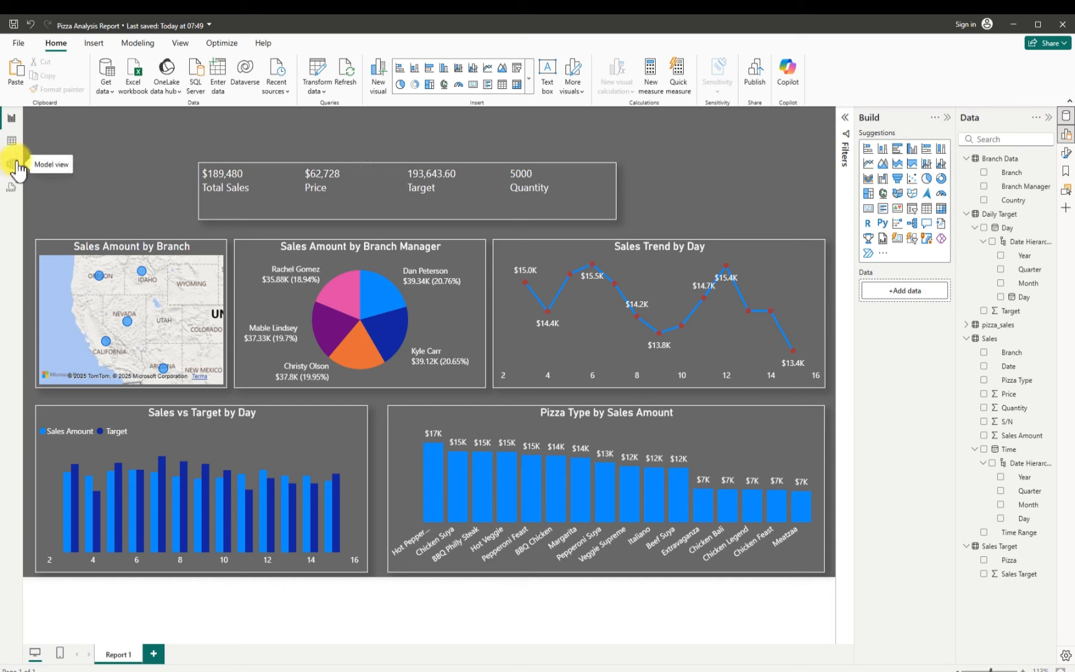
left_click(12, 141)
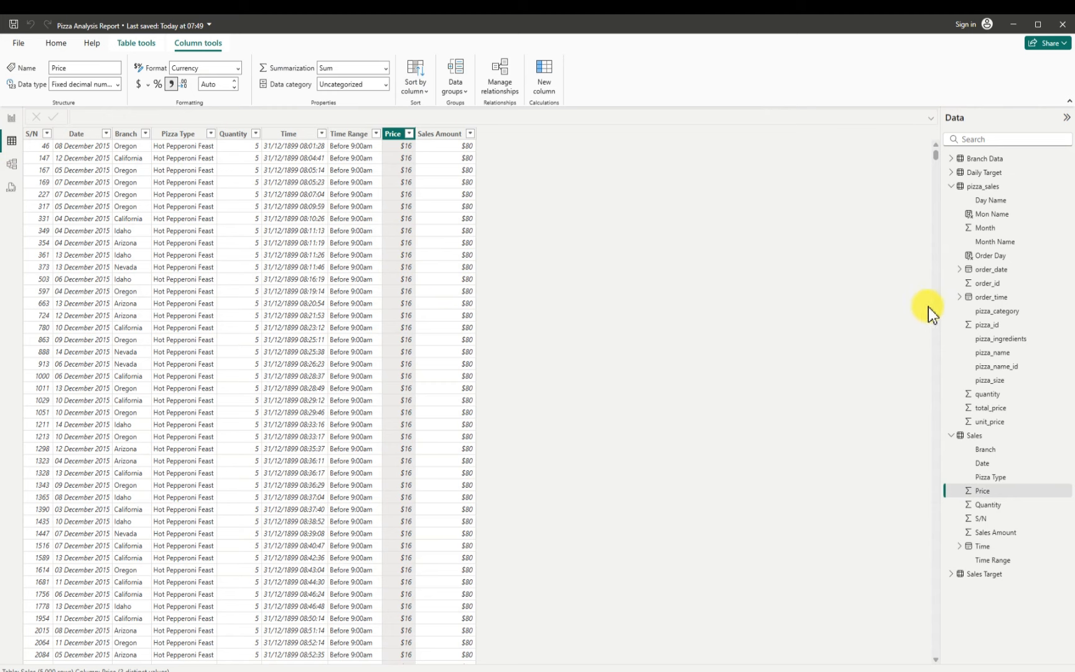
left_click(953, 174)
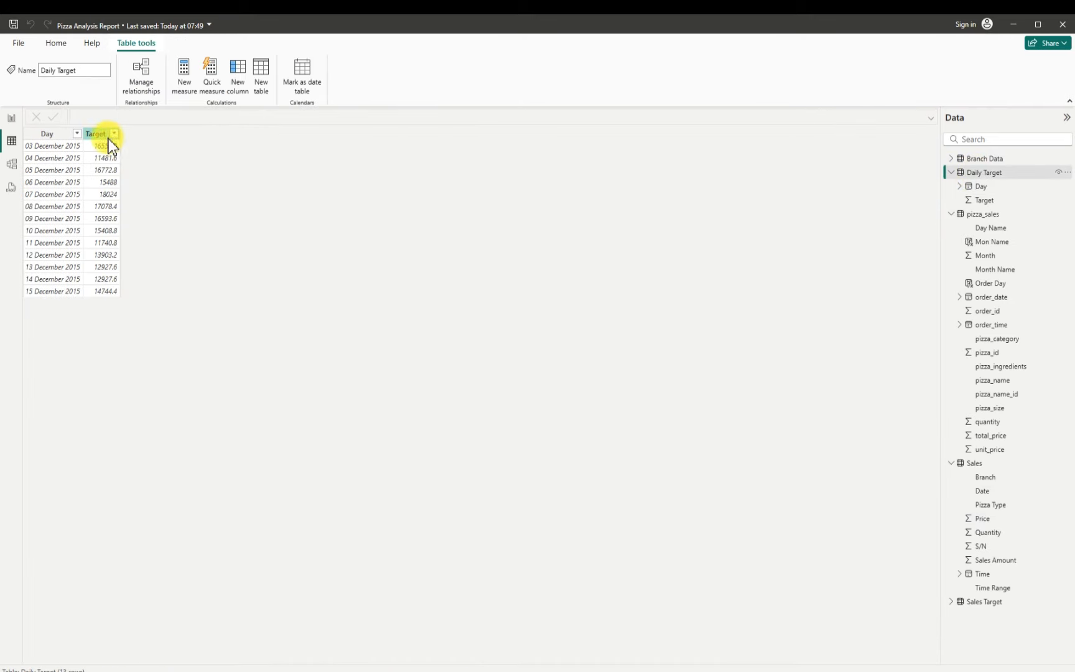
left_click(109, 137)
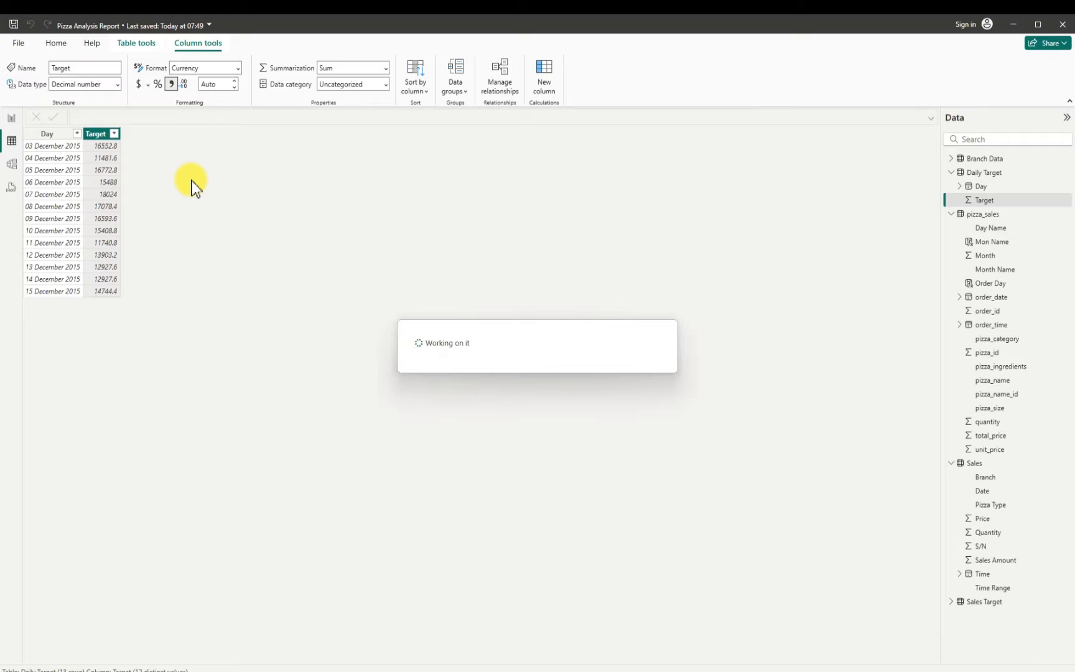
left_click(191, 181)
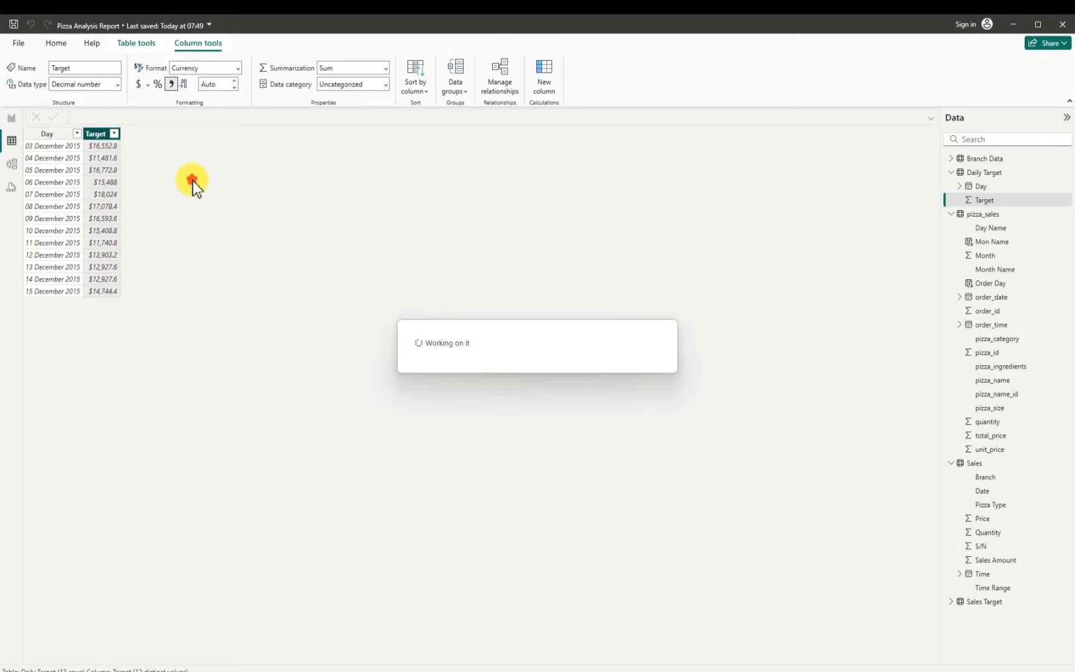
left_click(13, 119)
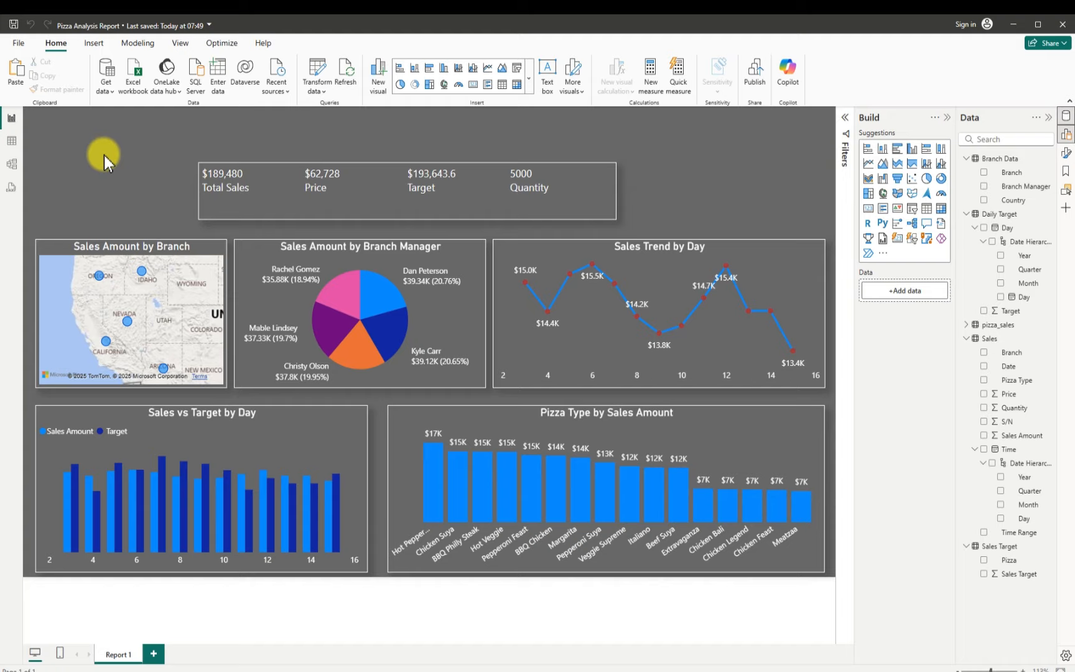
- Paste the DELECIOUS PIZZA text box into the page's upper-left area and shift the totals card to the right of it
key("ctrl+v")
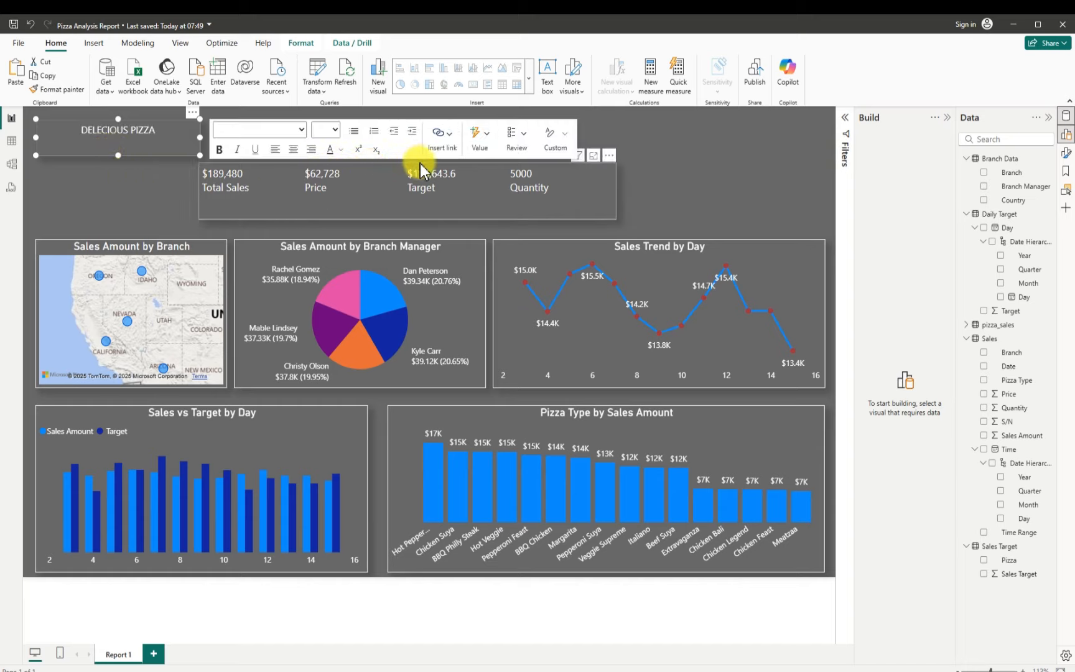
left_click_drag(420, 163, 443, 159)
left_click_drag(135, 152, 131, 172)
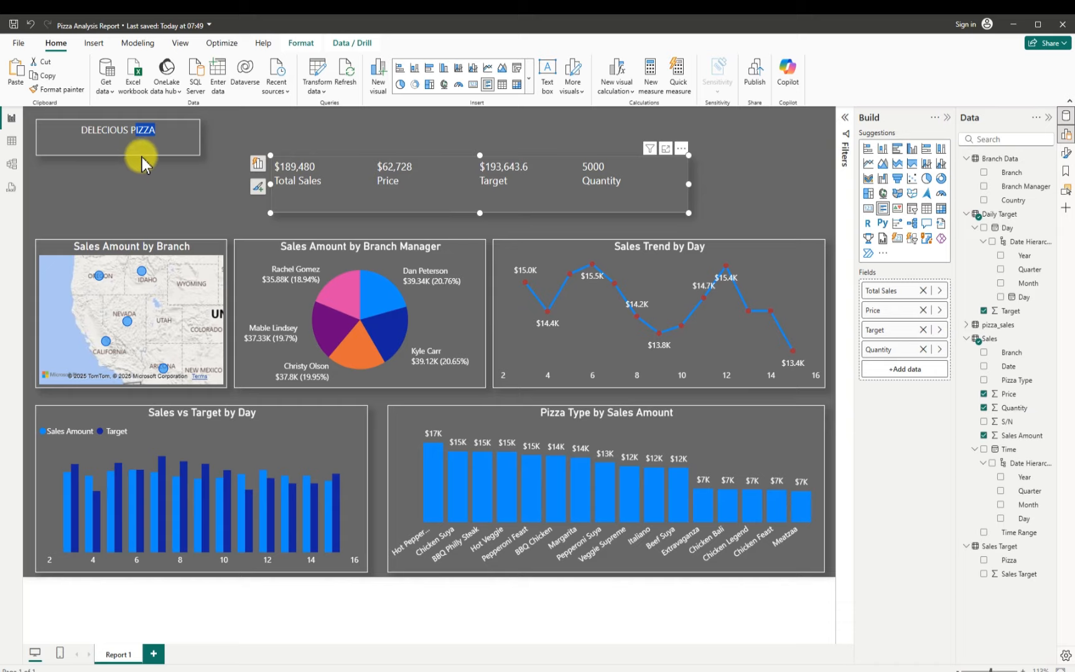
left_click_drag(139, 157, 150, 178)
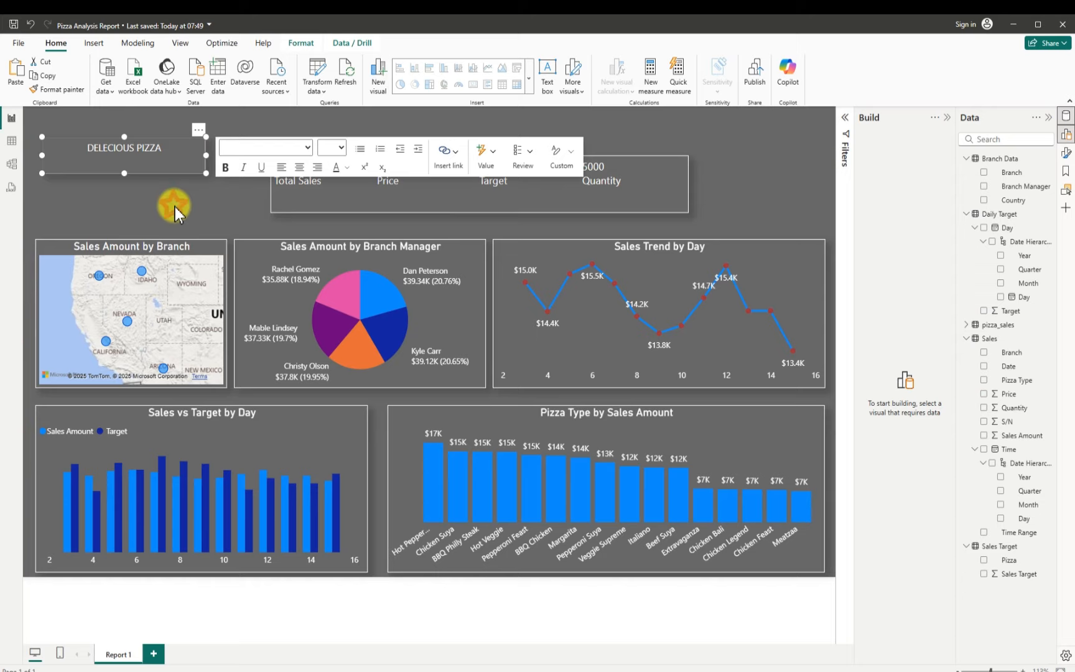
left_click(175, 208)
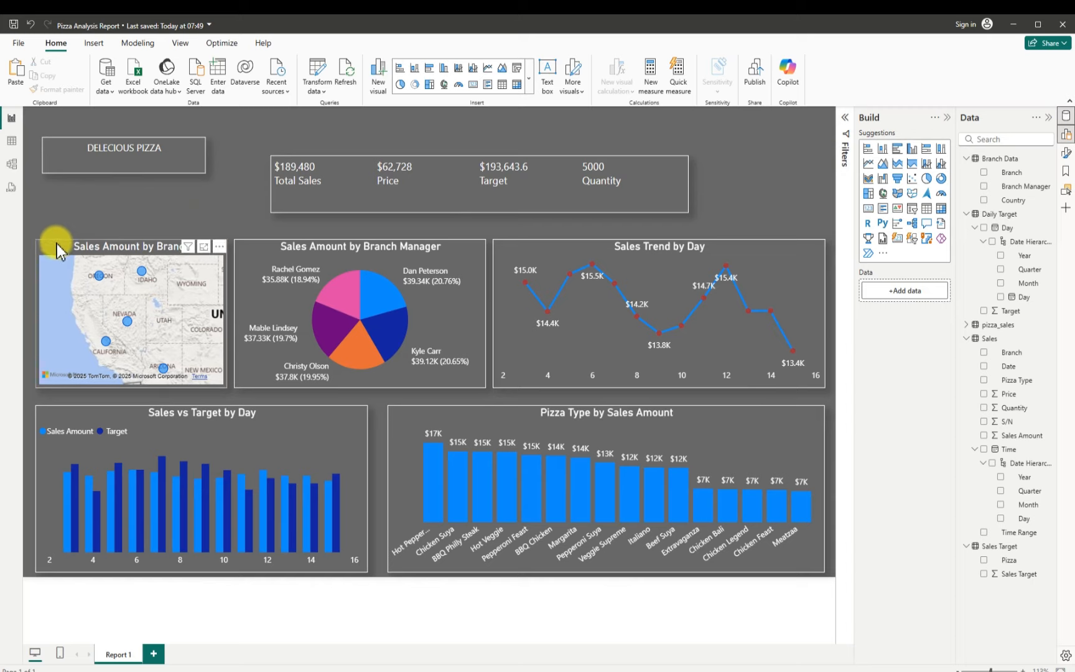
- Lower the top edges of the branch map, branch manager pie and daily trend line chart evenly to free space above them
left_click(133, 246)
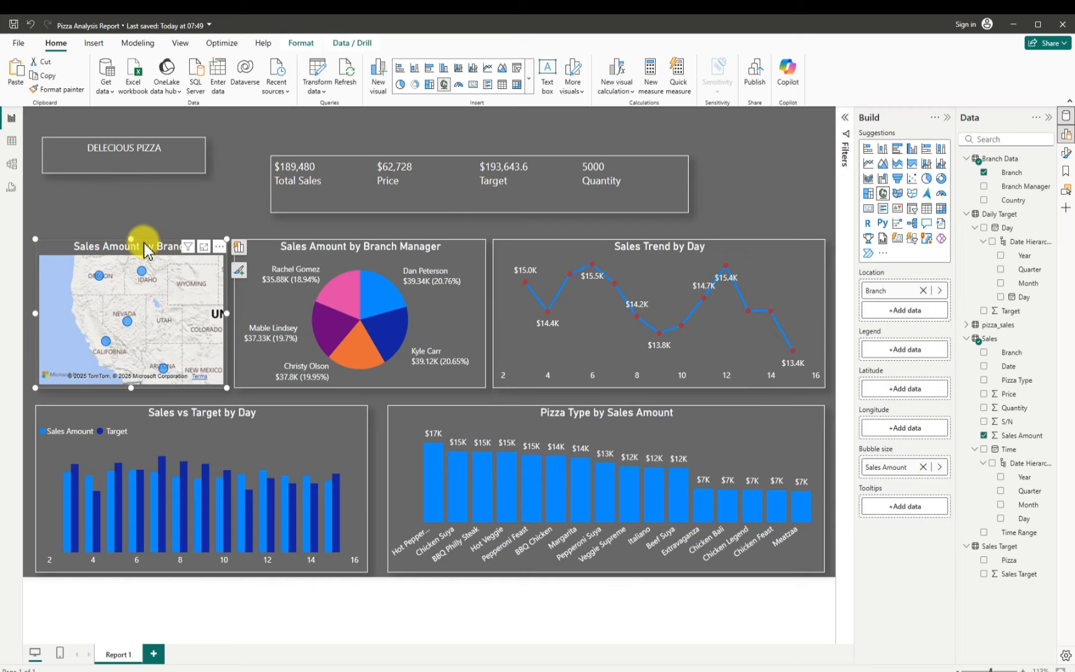
left_click_drag(132, 238, 129, 255)
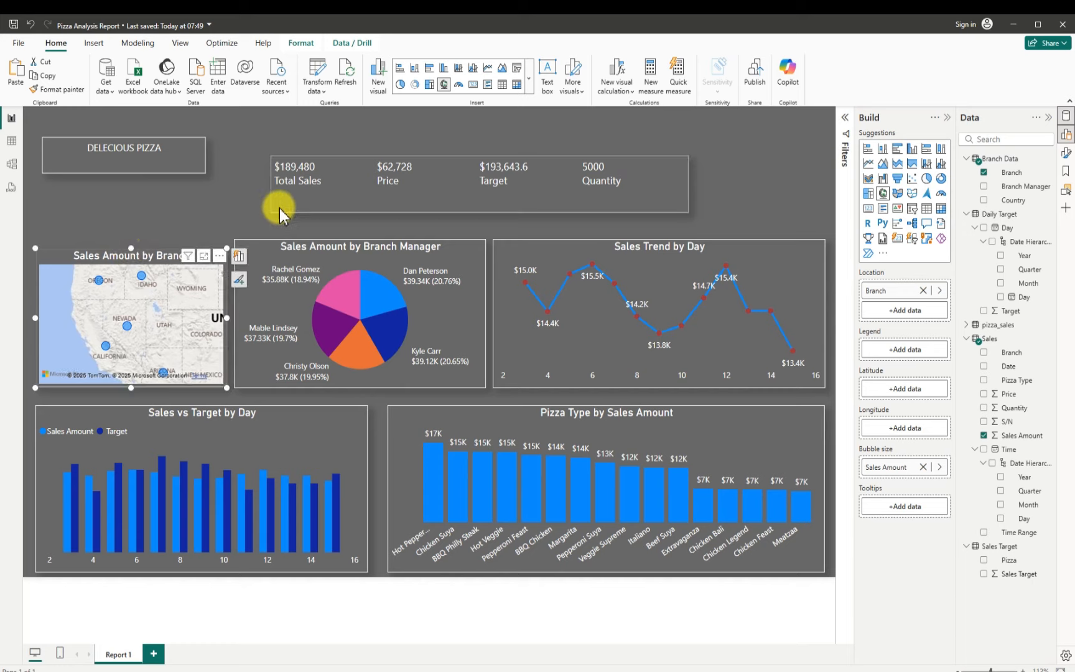
left_click(262, 250)
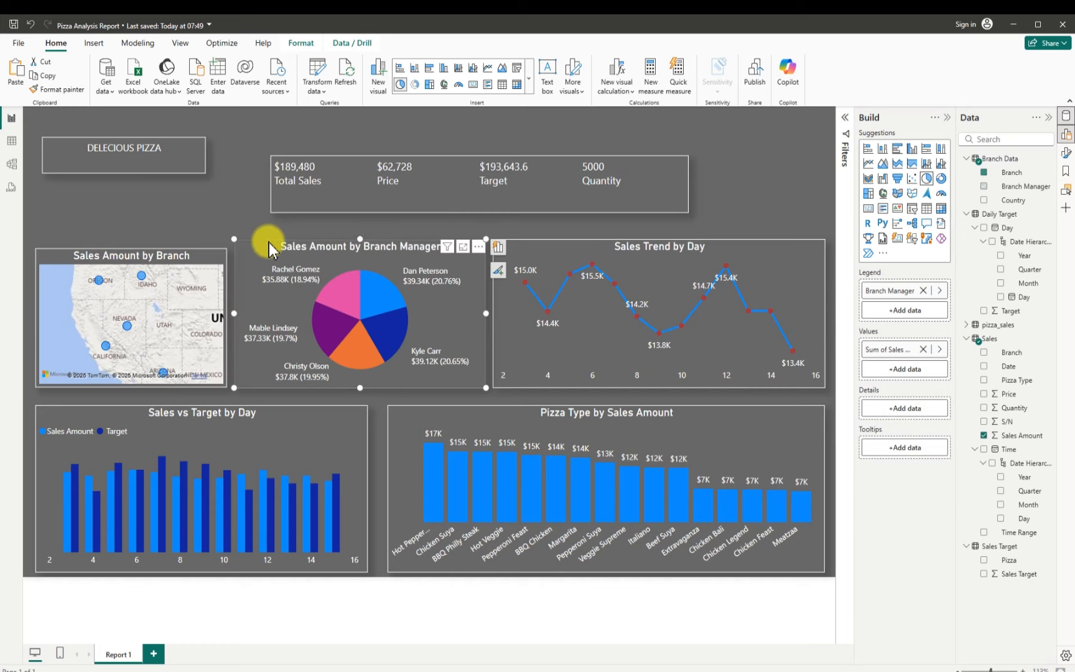
mouse_move(360, 236)
left_mouse_down()
mouse_move(353, 257)
mouse_move(352, 248)
left_mouse_up()
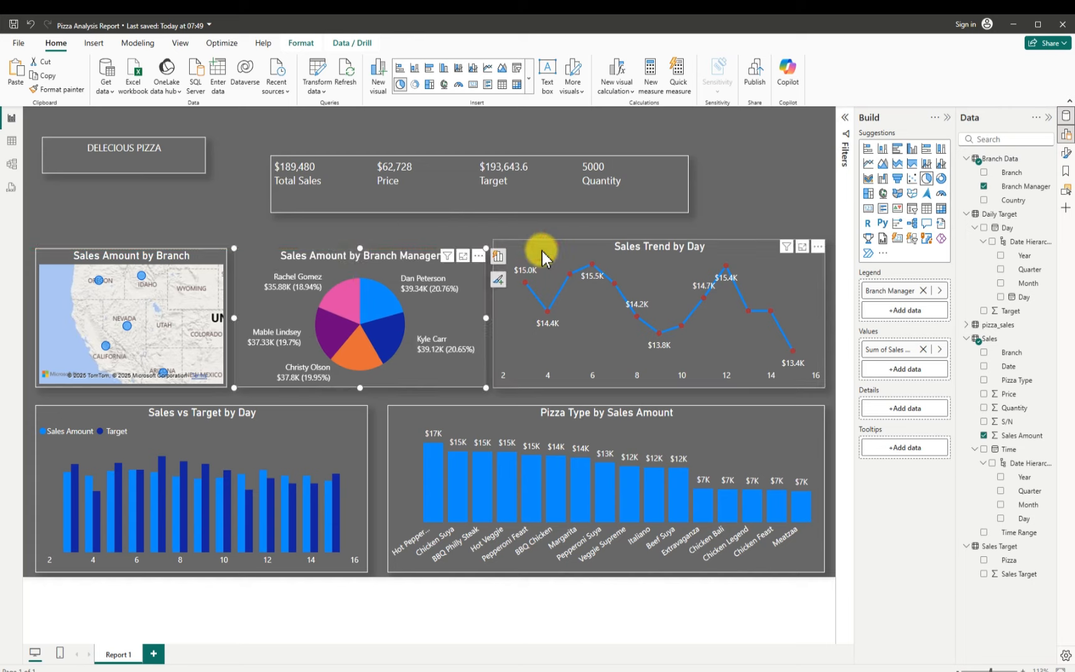
left_click(597, 249)
left_click_drag(659, 239, 660, 258)
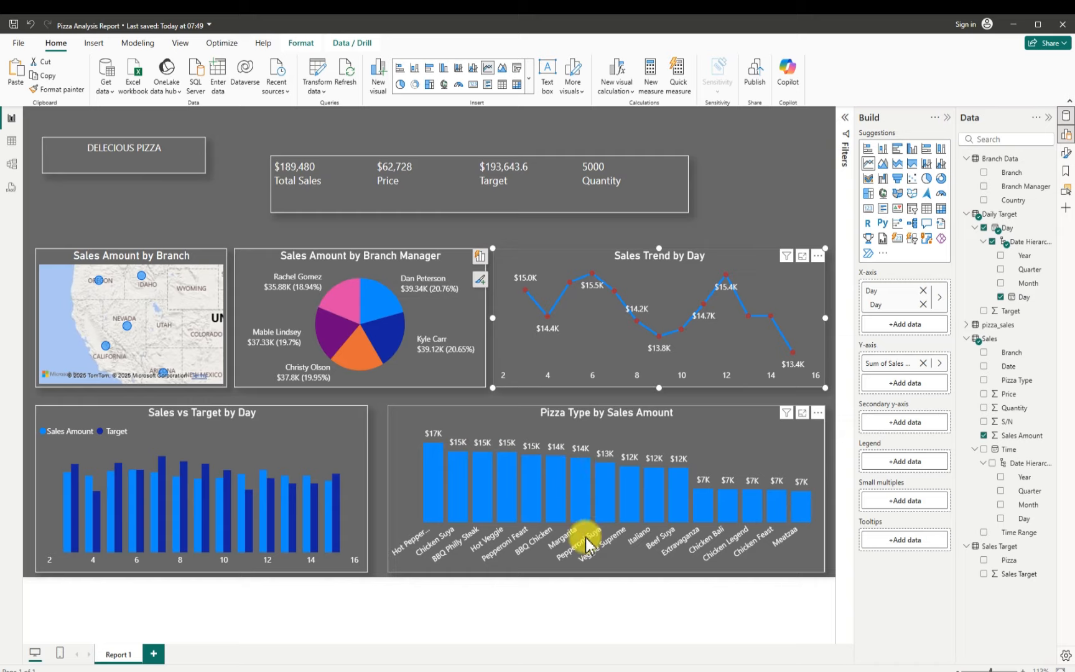
left_click(738, 213)
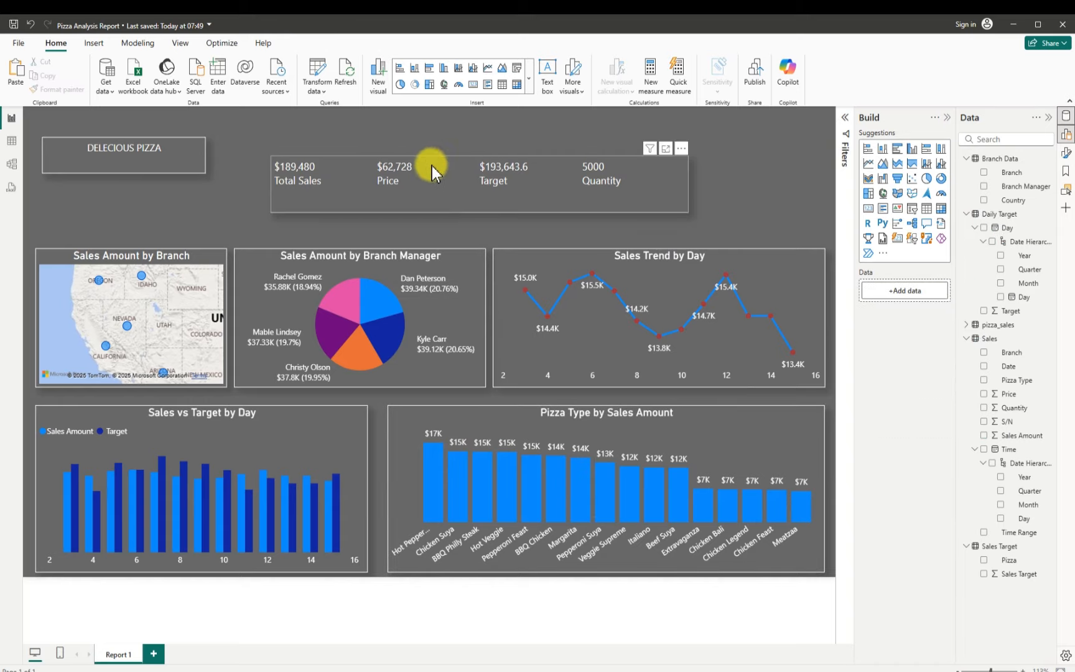
- Move the totals card down to just above the middle row of charts and save the report
left_click_drag(449, 158, 444, 176)
left_click(461, 143)
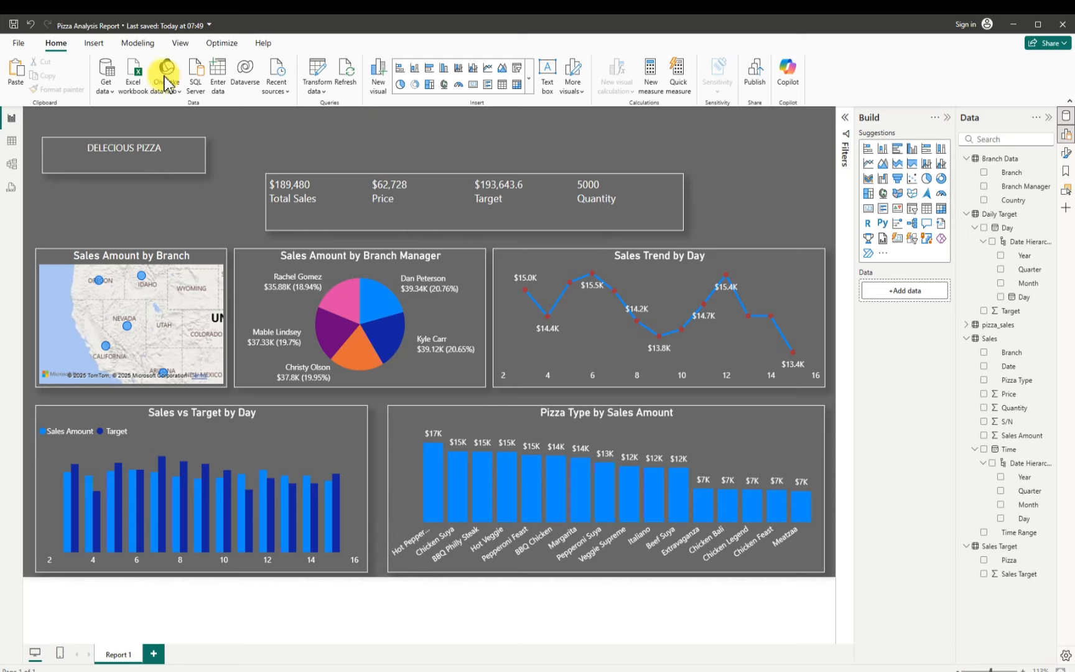
left_click(14, 25)
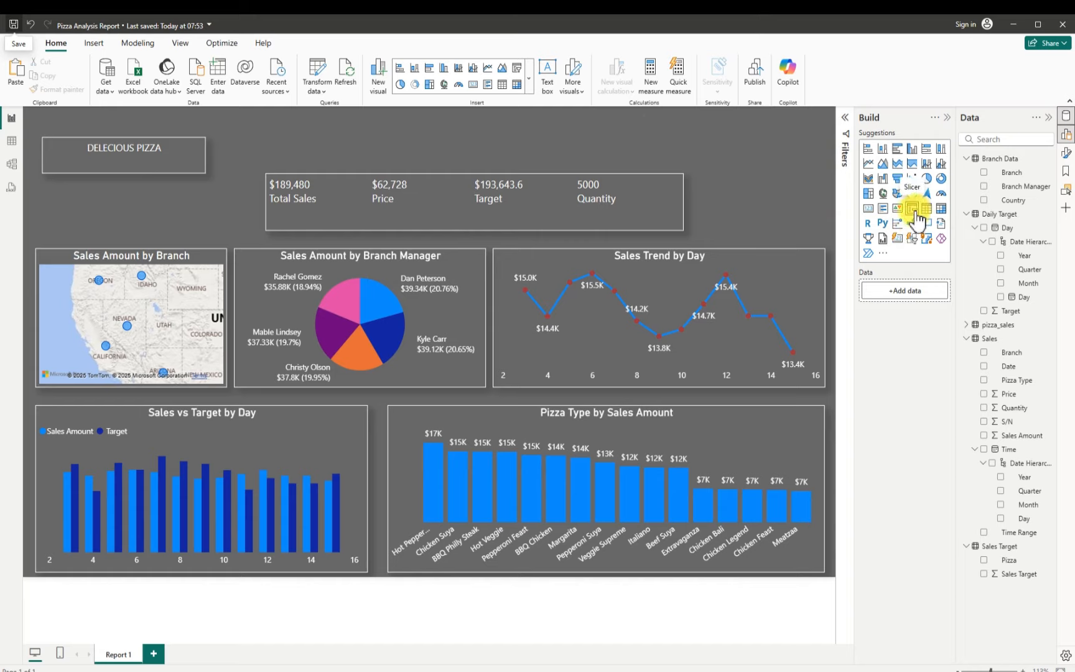
- Insert a small slicer above the right end of the totals card and fill it with Branch from the Branch Data table
left_click(914, 213)
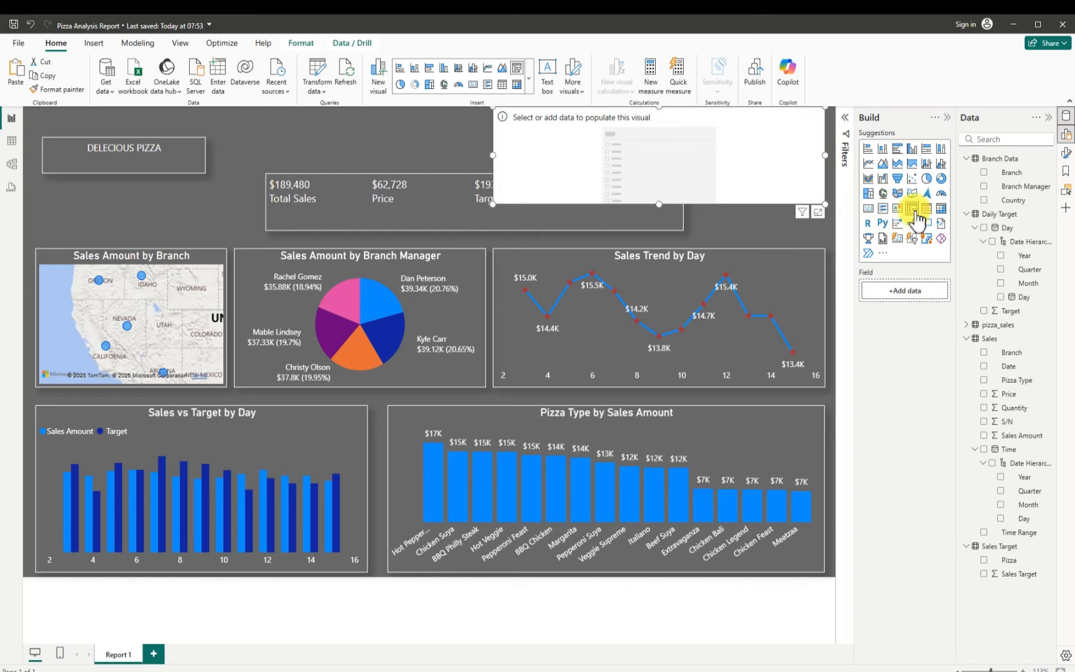
left_click_drag(661, 204, 671, 154)
left_click_drag(823, 132, 641, 132)
left_click_drag(495, 132, 609, 138)
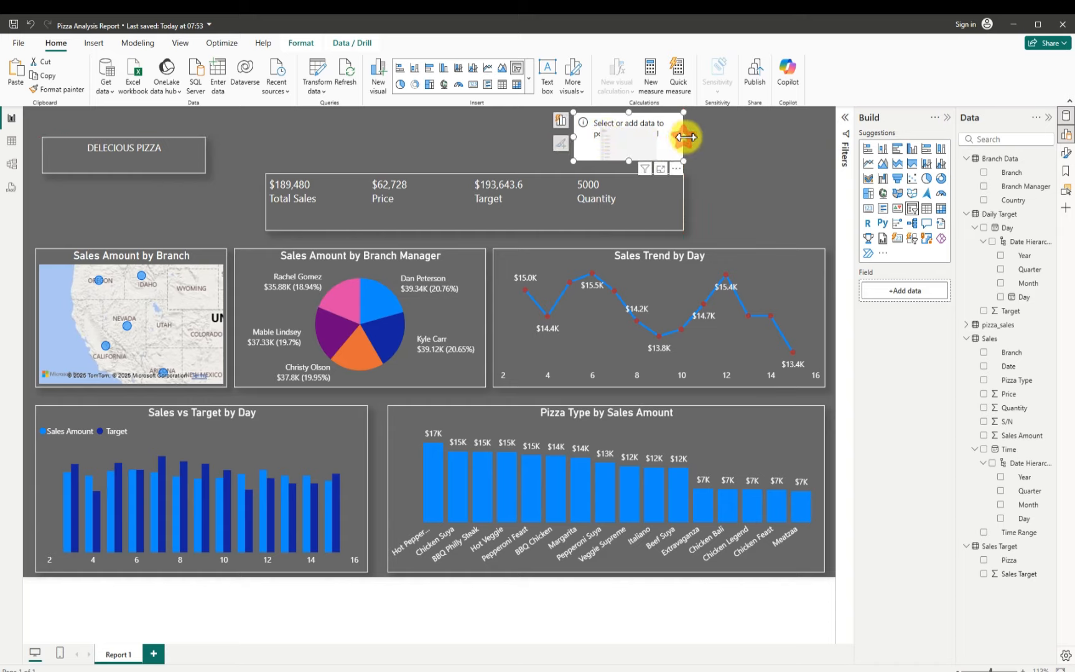
mouse_move(687, 138)
left_mouse_down()
mouse_move(704, 138)
mouse_move(693, 136)
left_mouse_up()
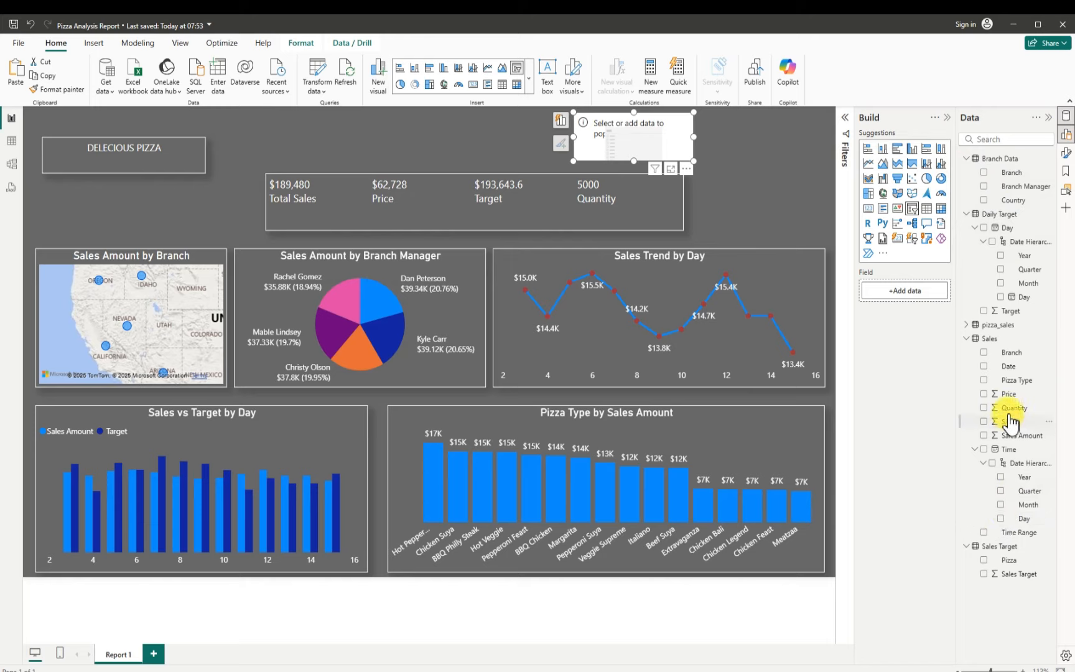
left_click(983, 172)
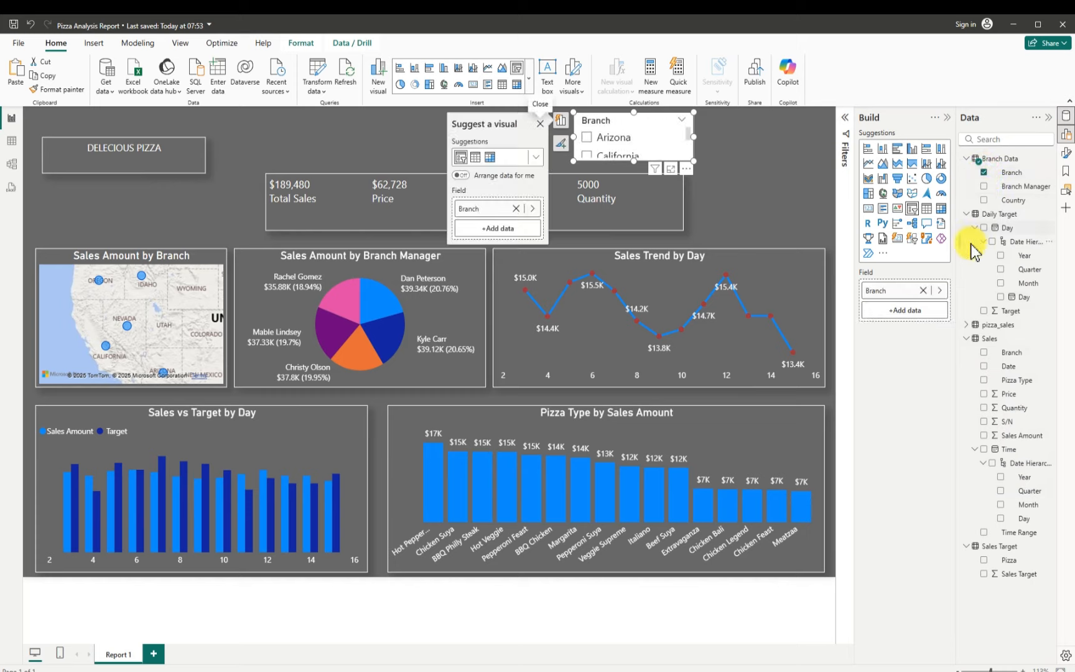
- Set the Branch slicer's style to Dropdown
left_click(685, 168)
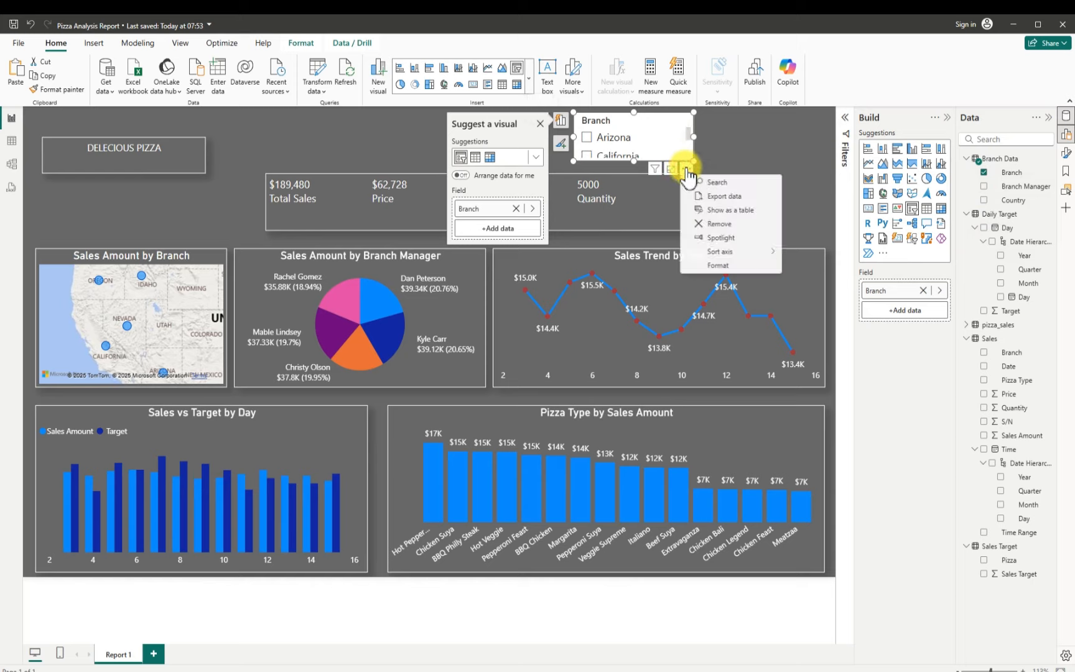
left_click(719, 266)
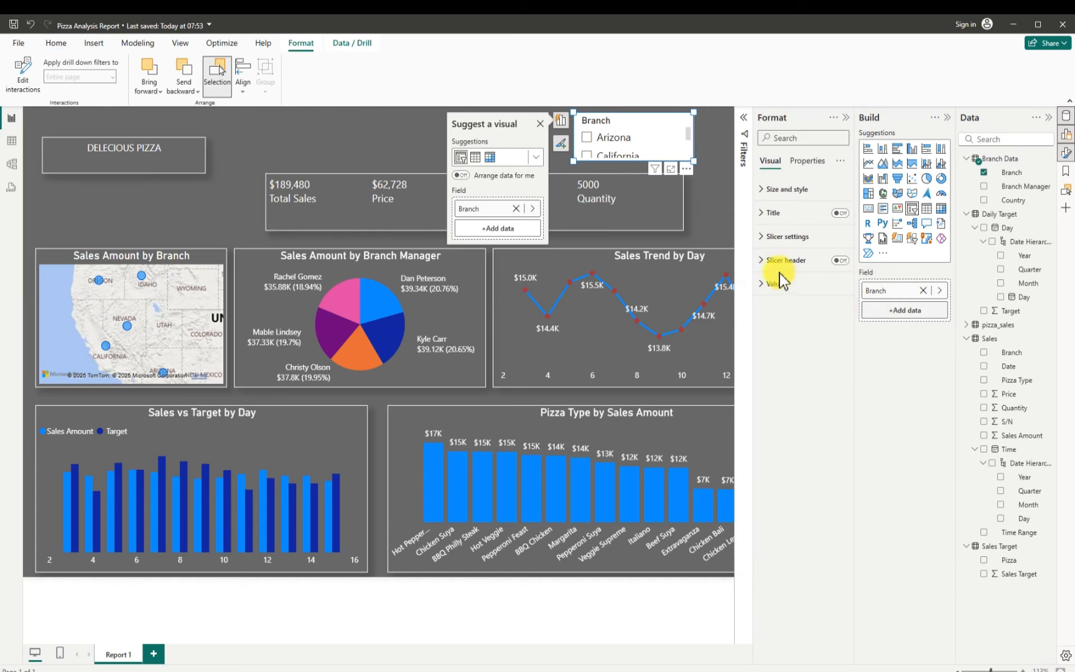
left_click(763, 244)
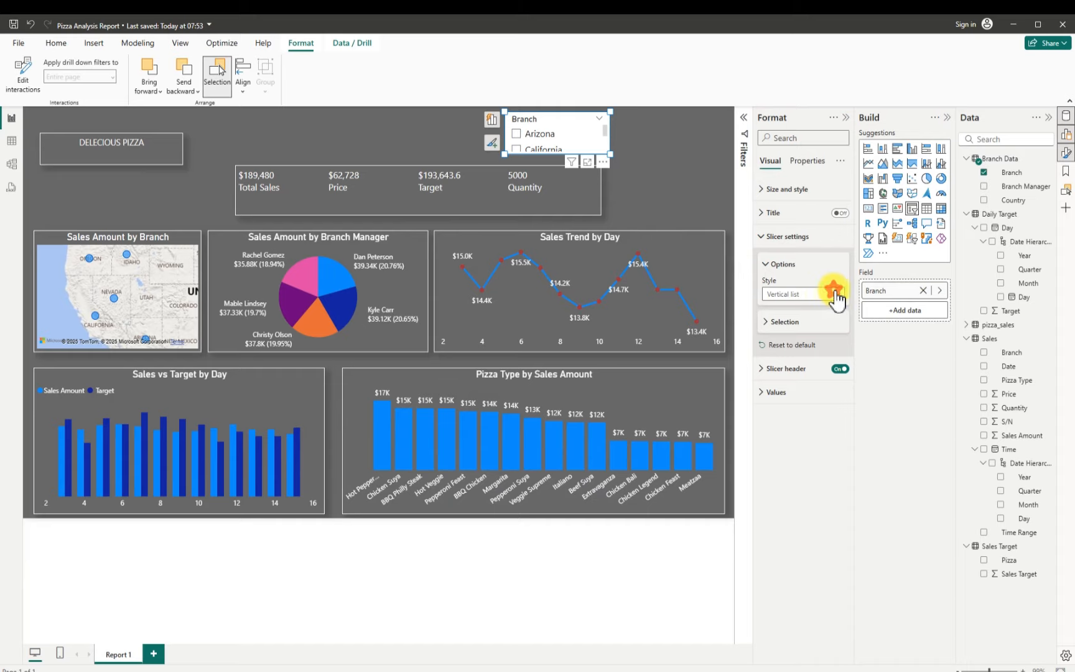
left_click(834, 293)
left_click(803, 338)
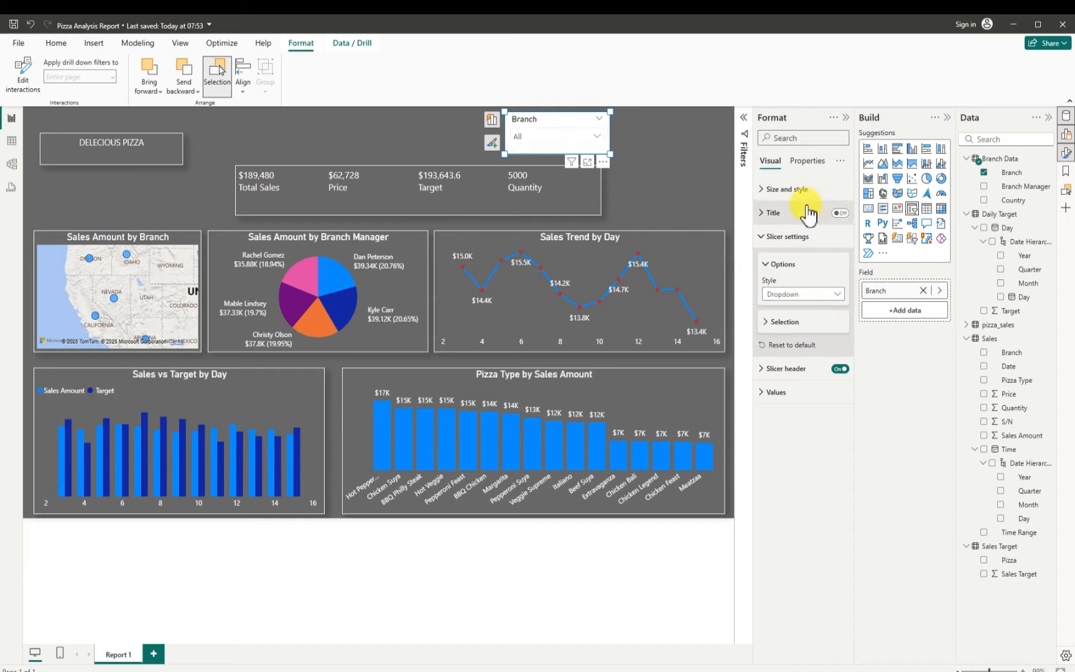
- Set the Branch slicer's header font color to white and its values font color to light grey
left_click(764, 368)
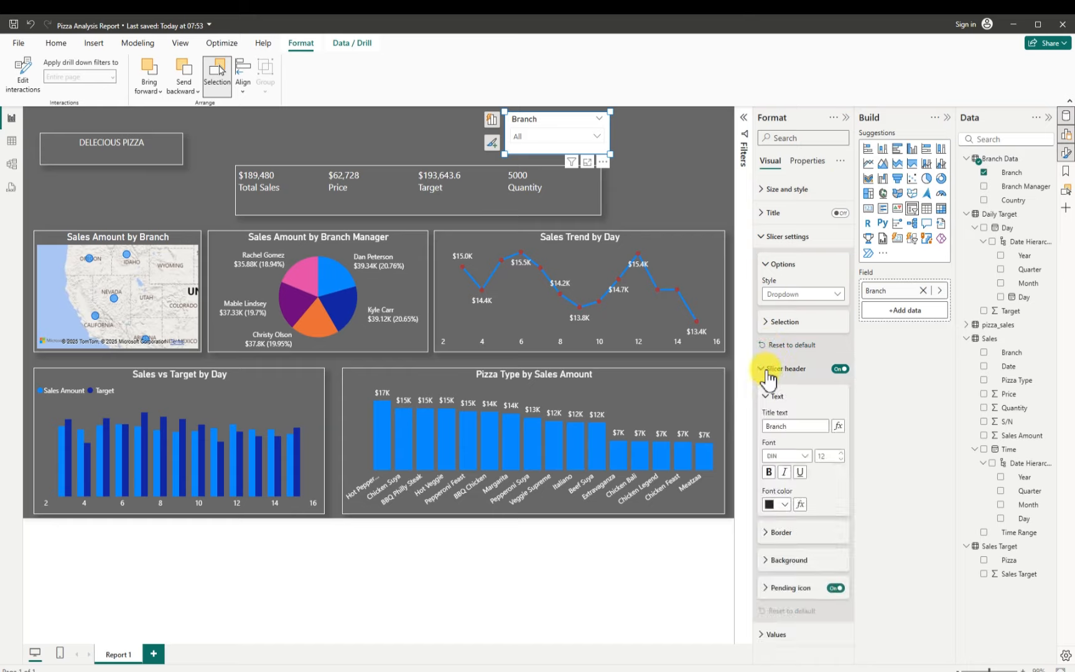
left_click(783, 504)
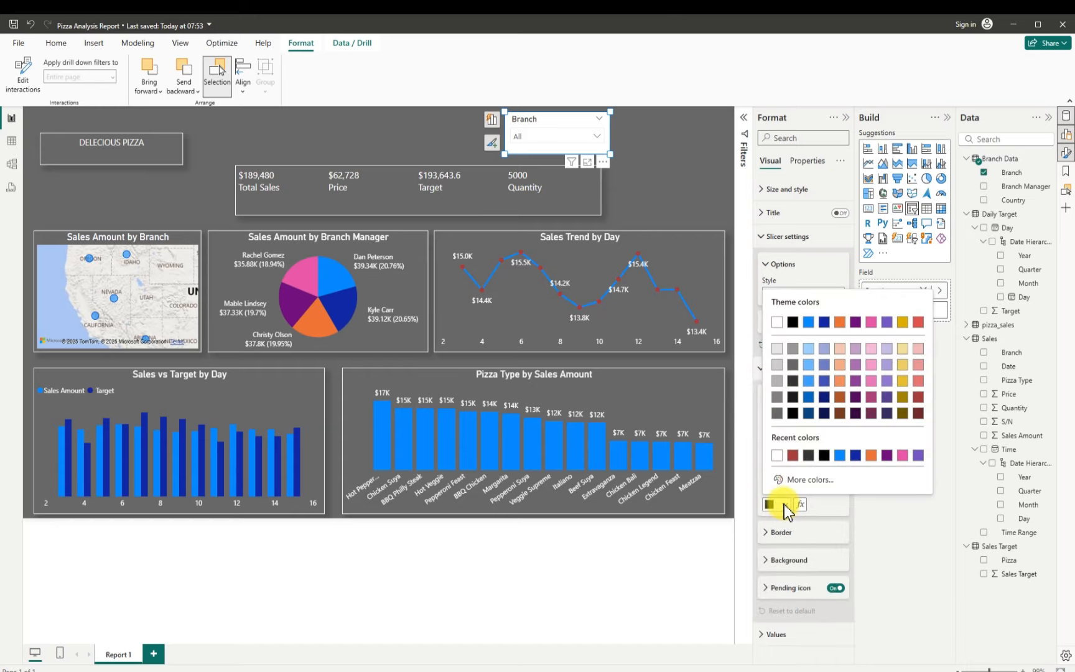
left_click(779, 321)
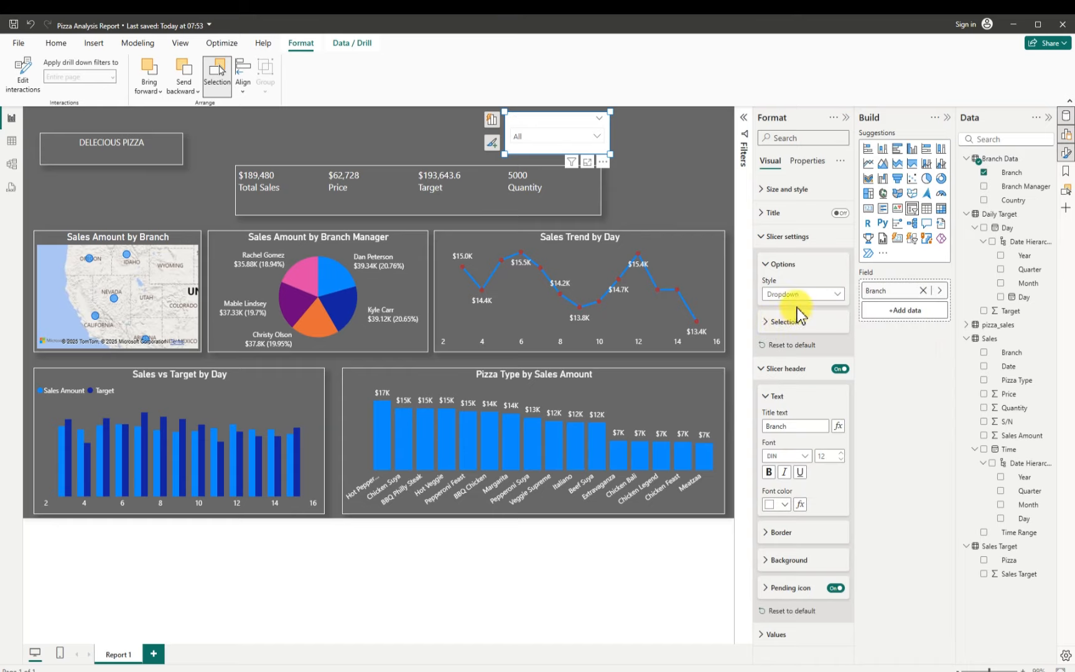
left_click(772, 634)
scroll(794, 585, "down", 3)
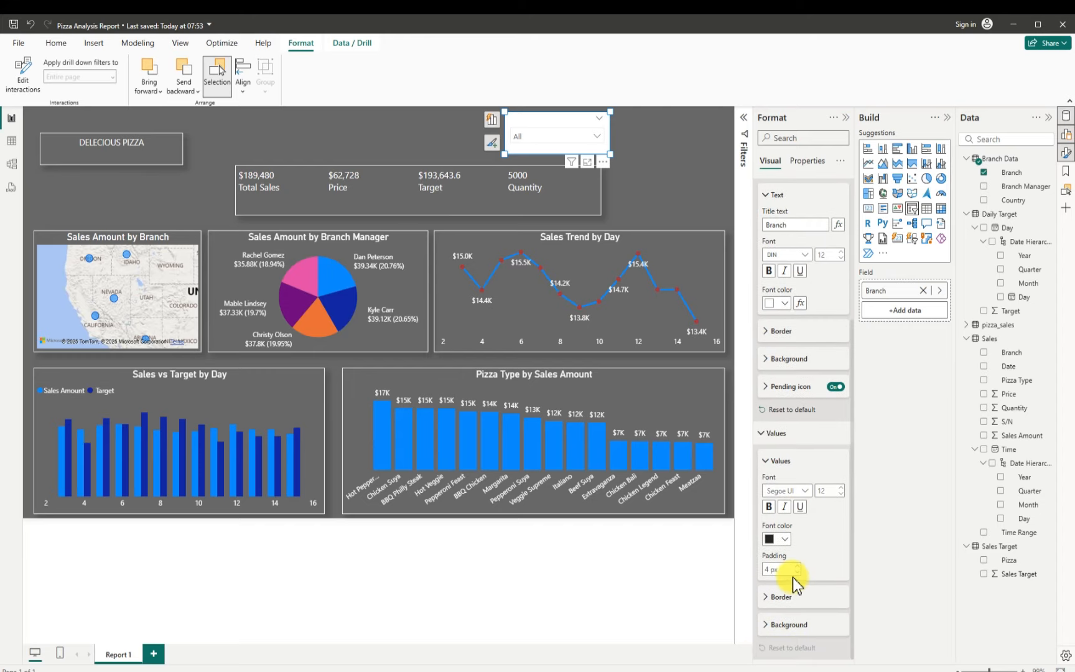
left_click(785, 539)
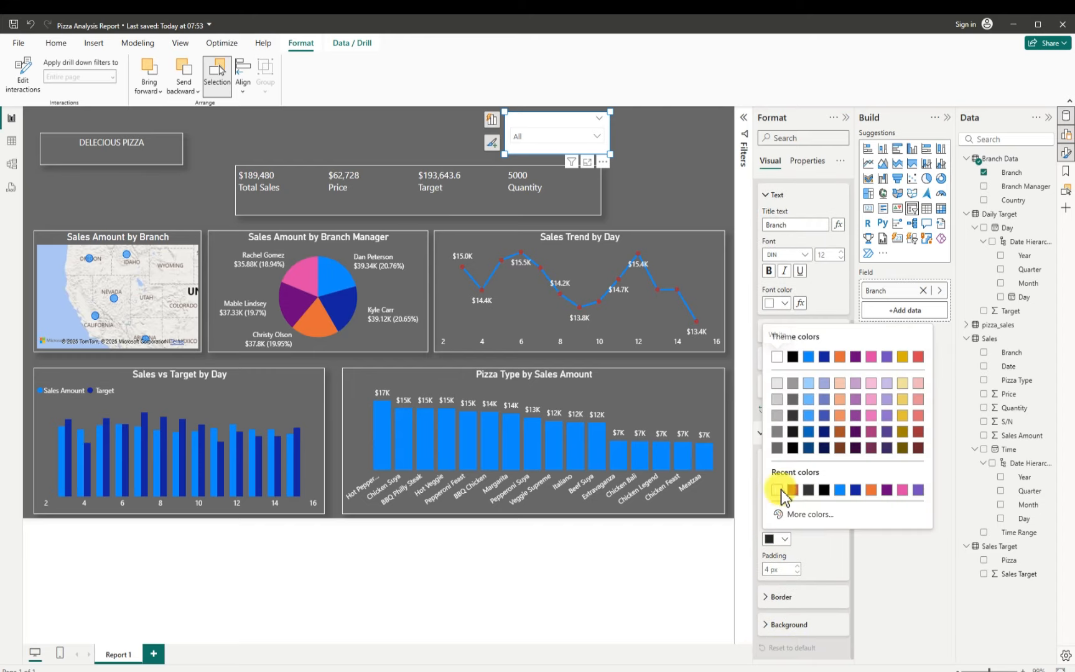
left_click(779, 415)
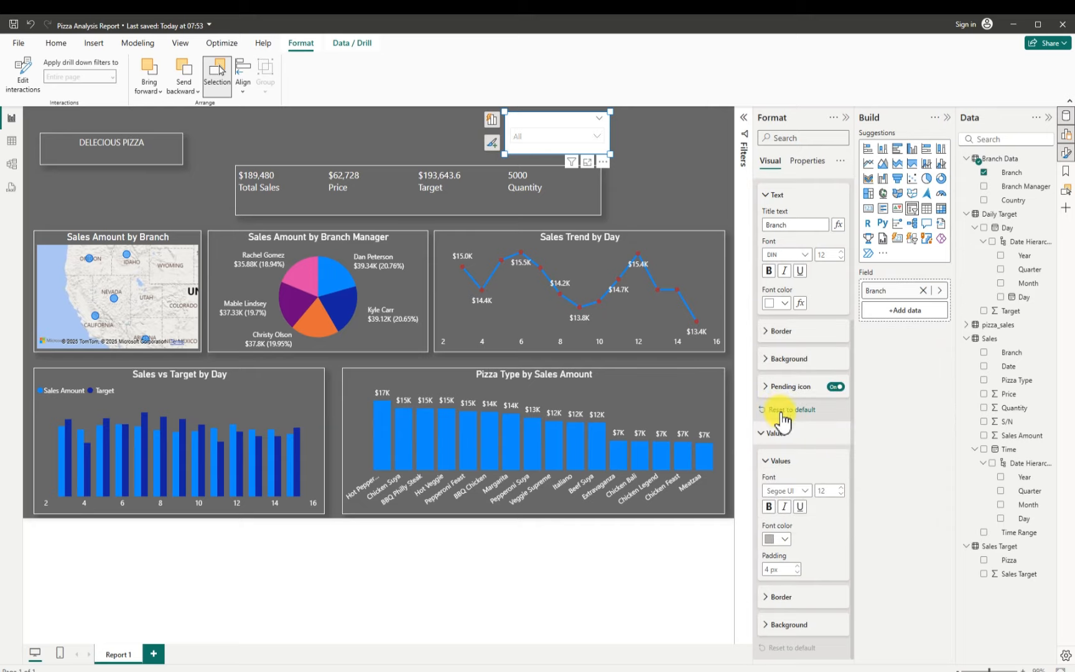
scroll(782, 195, "up", 3)
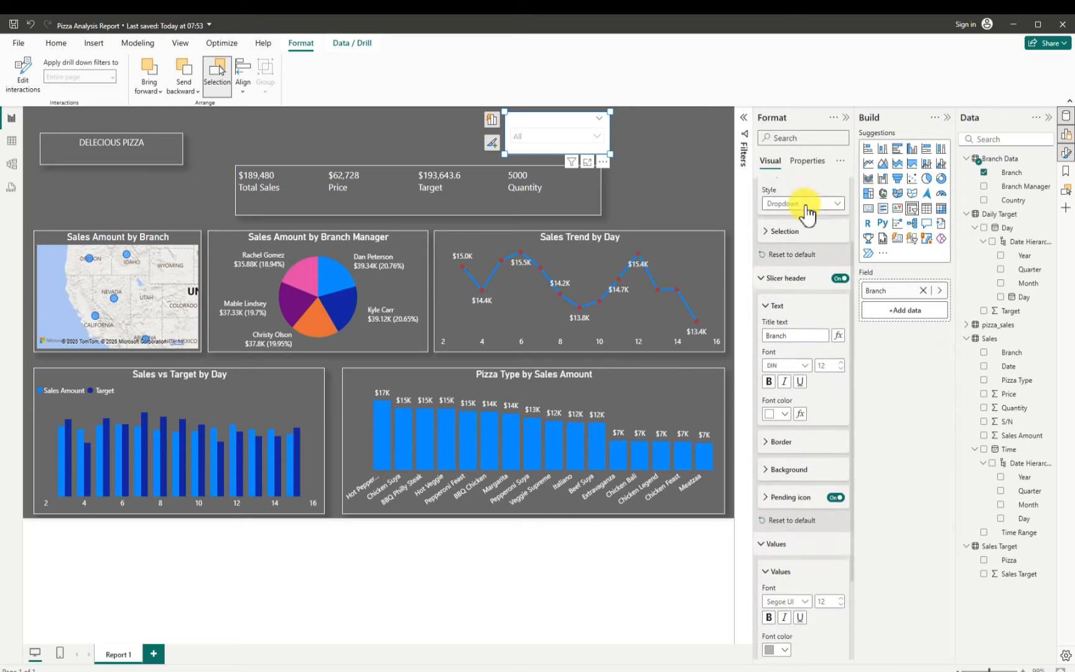
- Style the Branch slicer with no background, a white visual border and a shadow
left_click(765, 193)
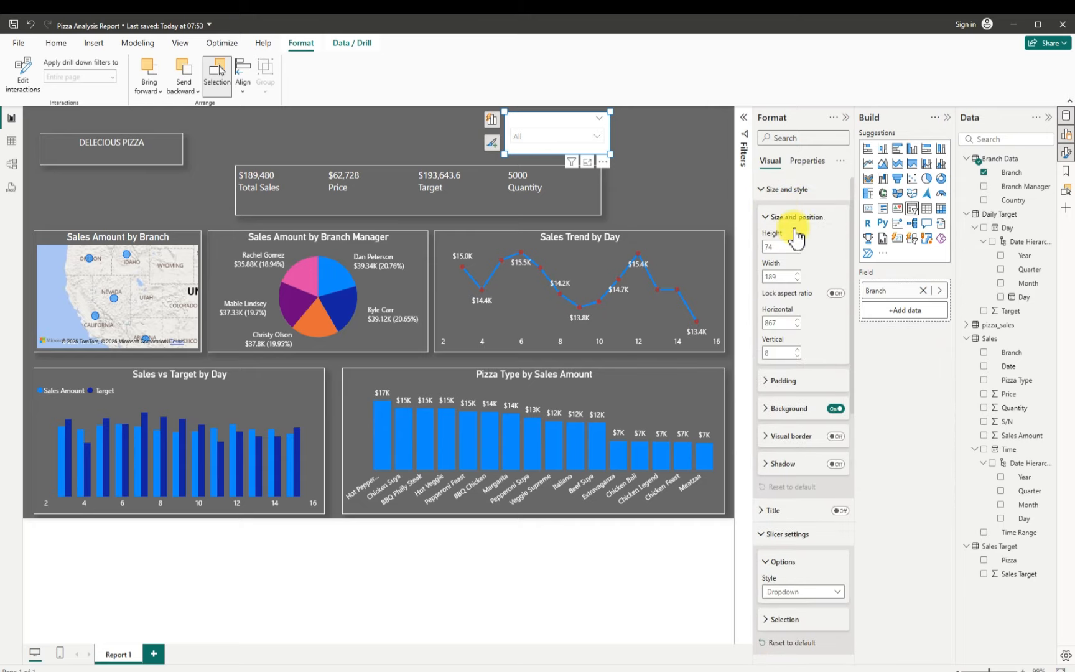
left_click(834, 411)
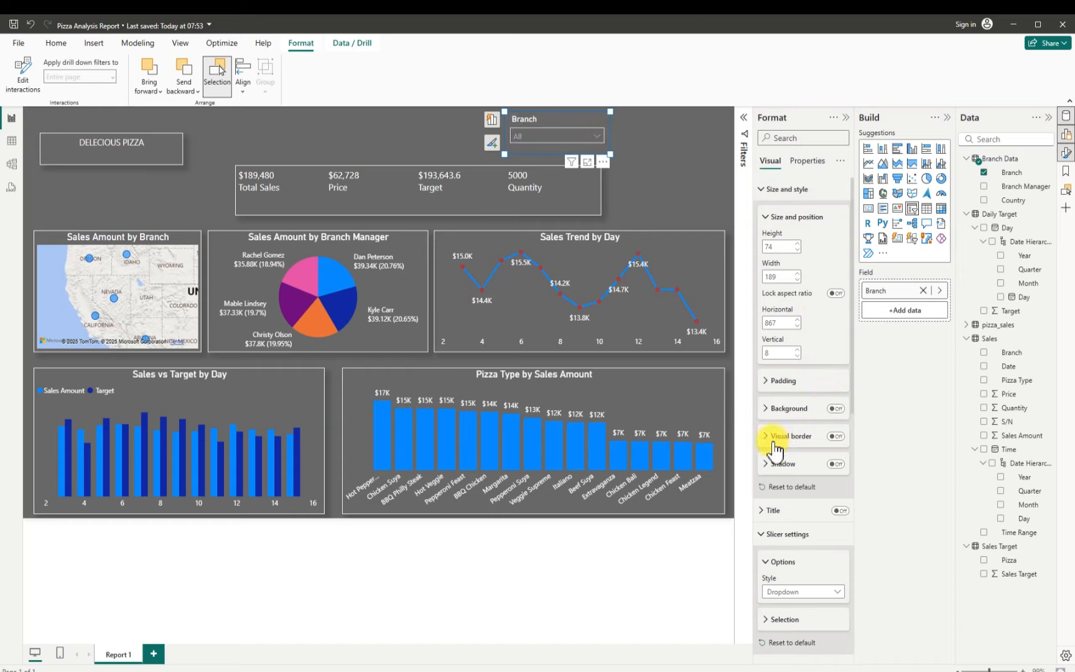
left_click(834, 434)
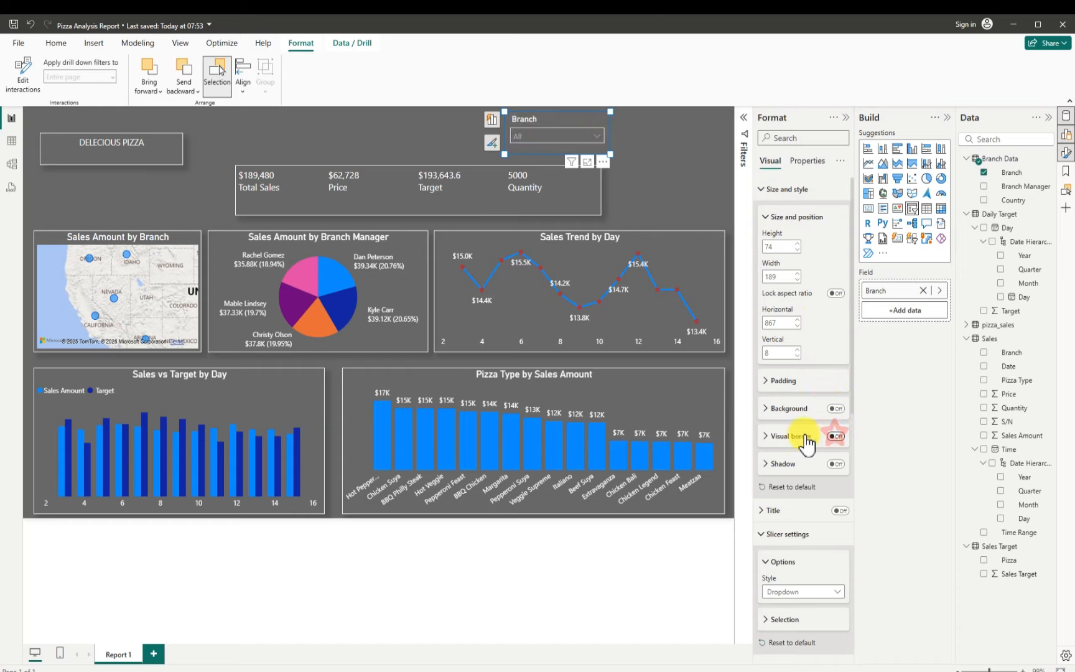
left_click(766, 438)
left_click(781, 467)
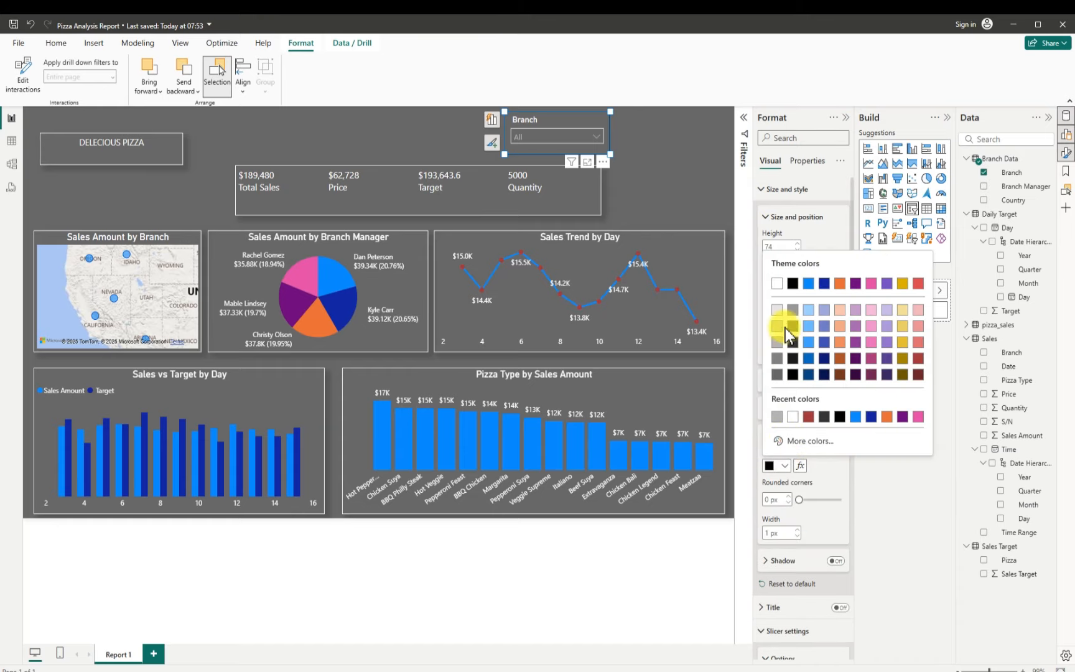
left_click(777, 283)
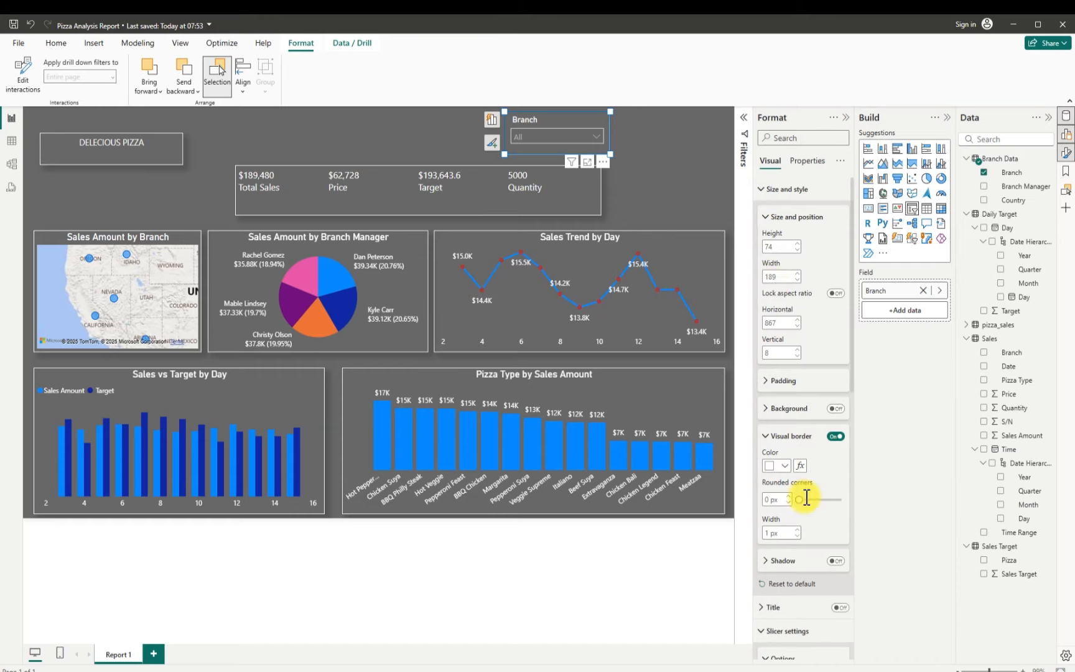
left_click(767, 436)
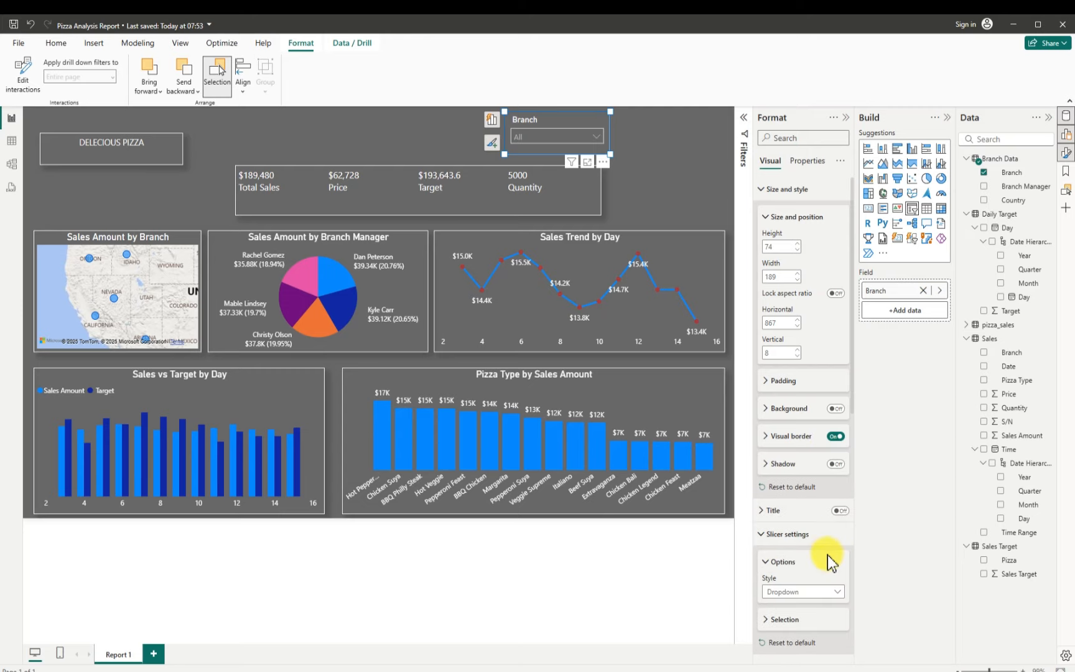
left_click(835, 463)
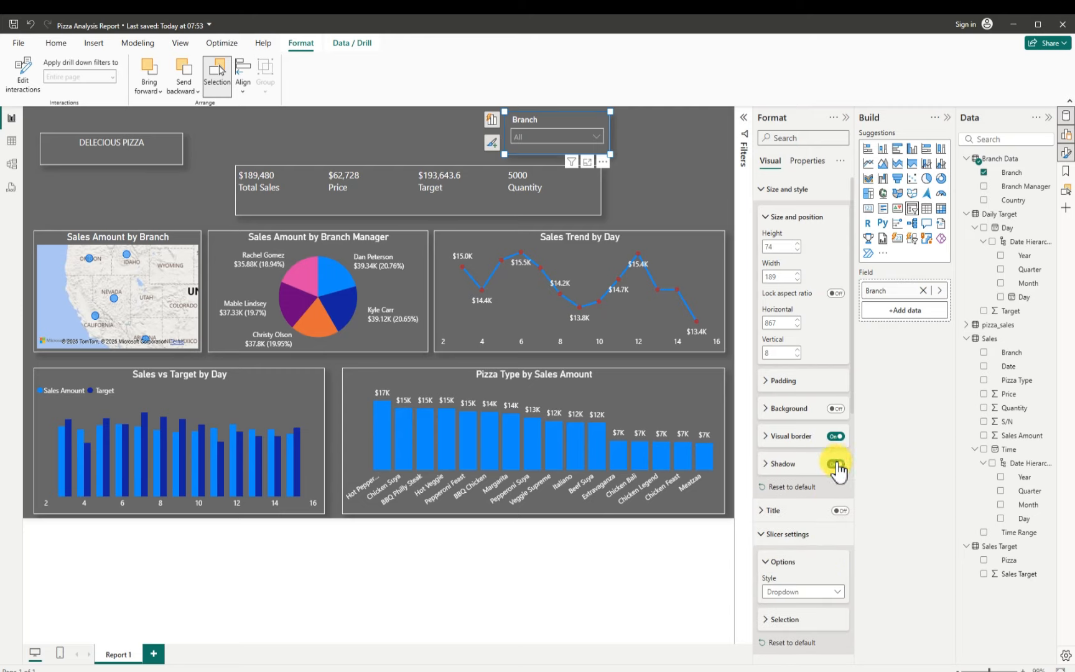
left_click(674, 184)
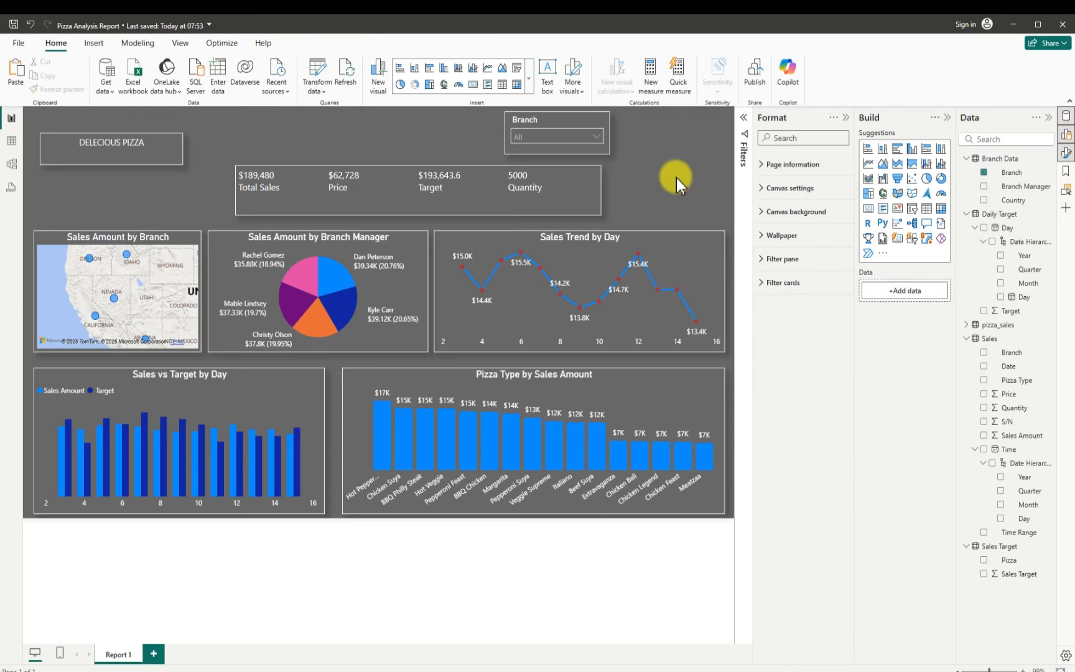
- Test the Branch slicer by filtering the report to Arizona and to California, examining how the card and charts respond
left_click(598, 137)
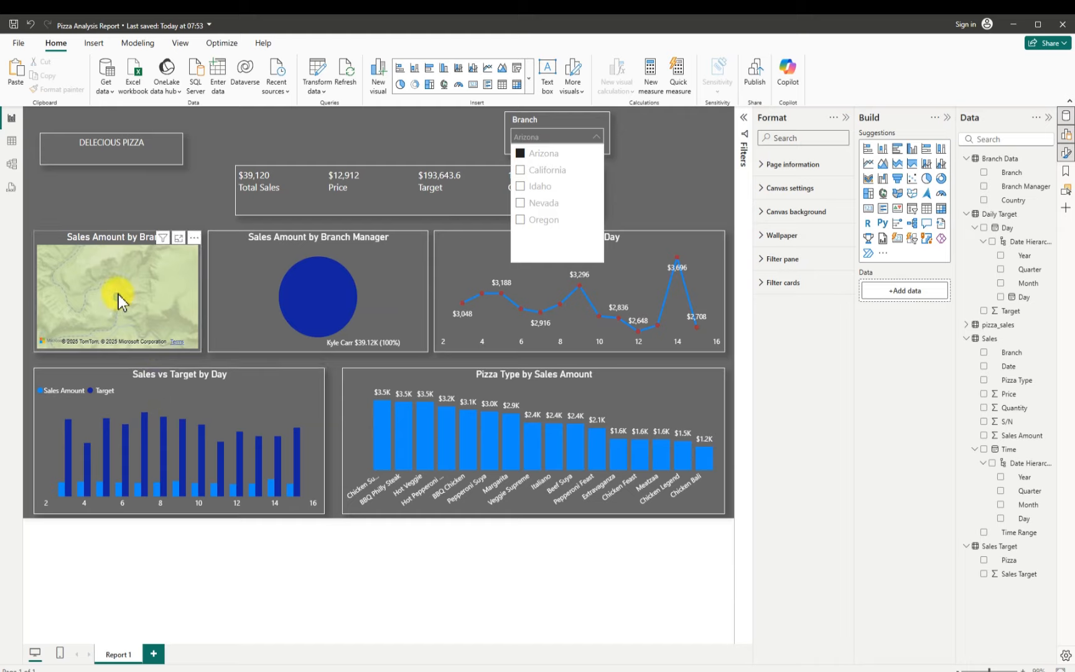
mouse_move(117, 295)
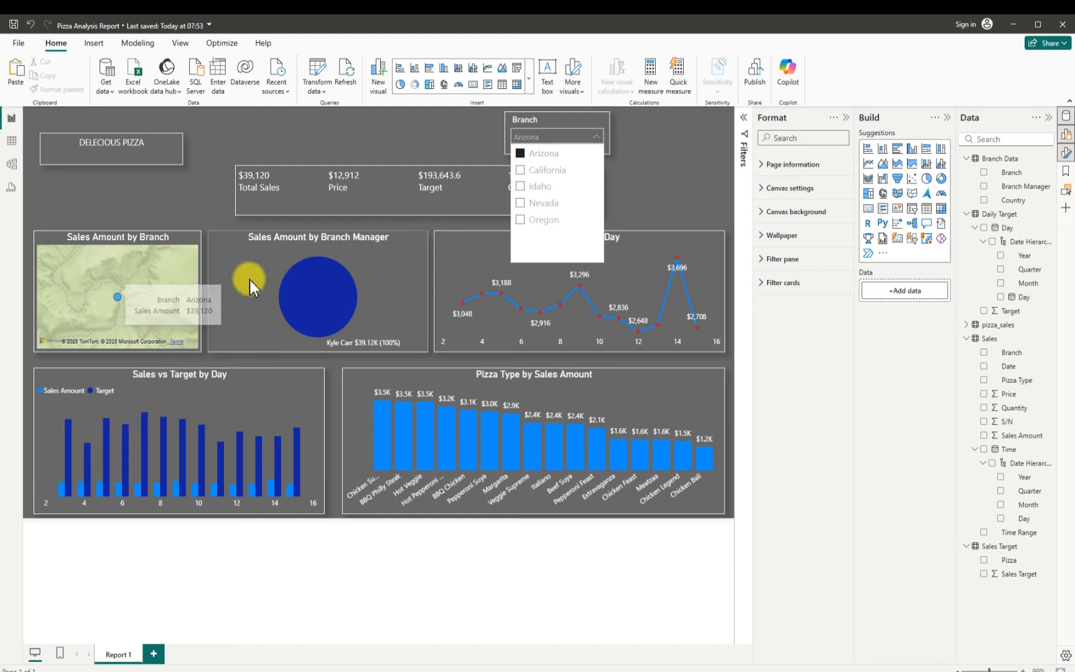
mouse_move(325, 301)
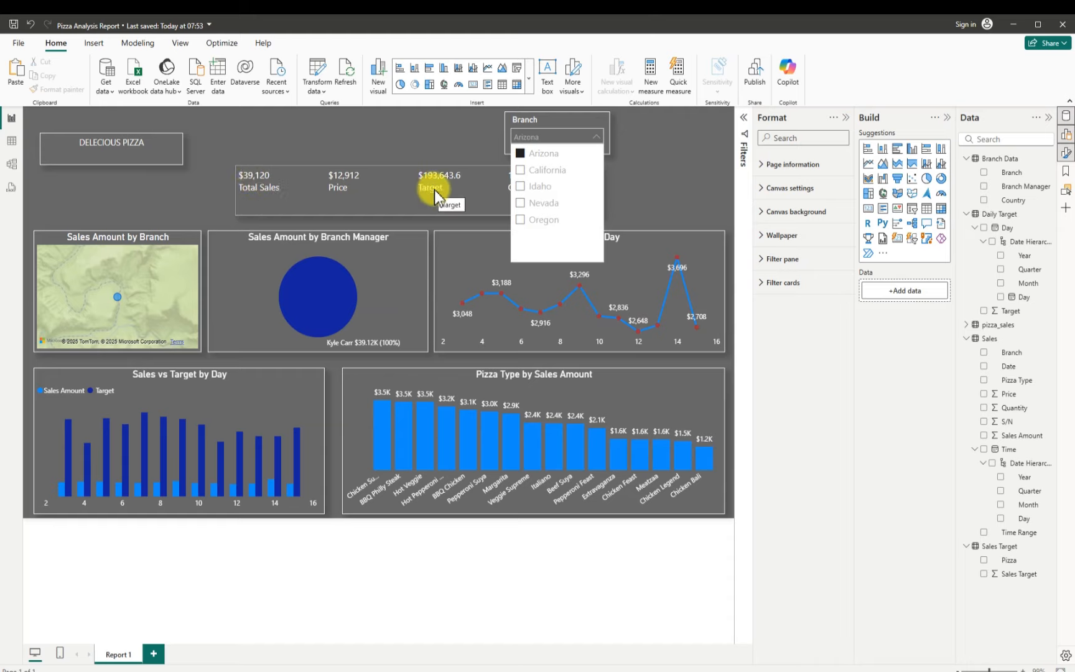
left_click(520, 170)
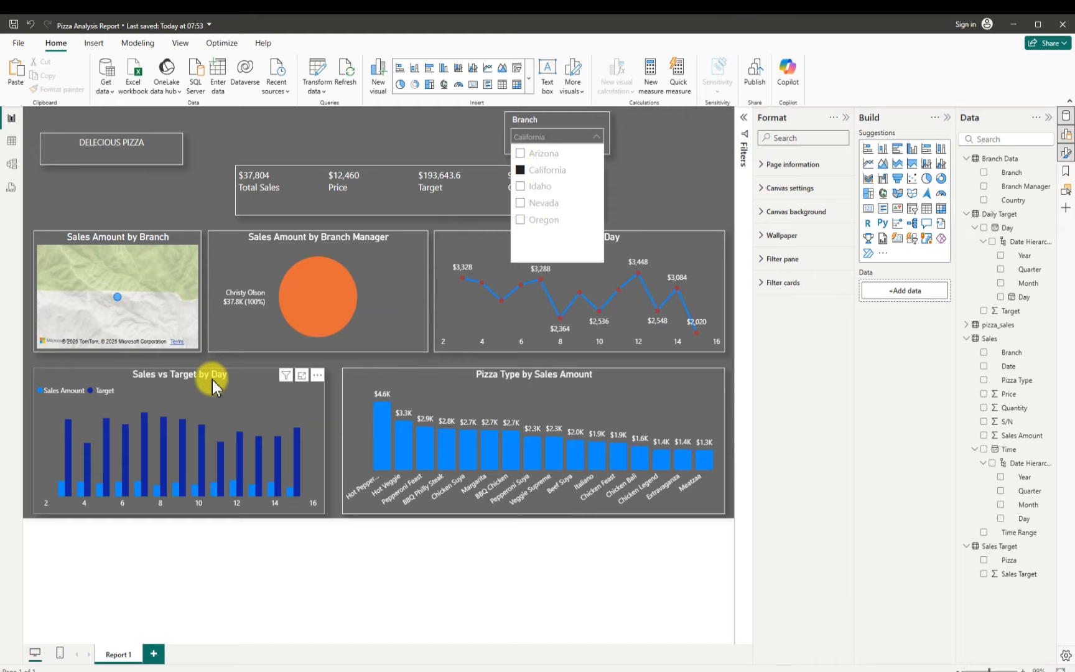
- Inspect the daily bars of the Sales vs Target by Day chart, and clear California from the Branch slicer
mouse_move(197, 497)
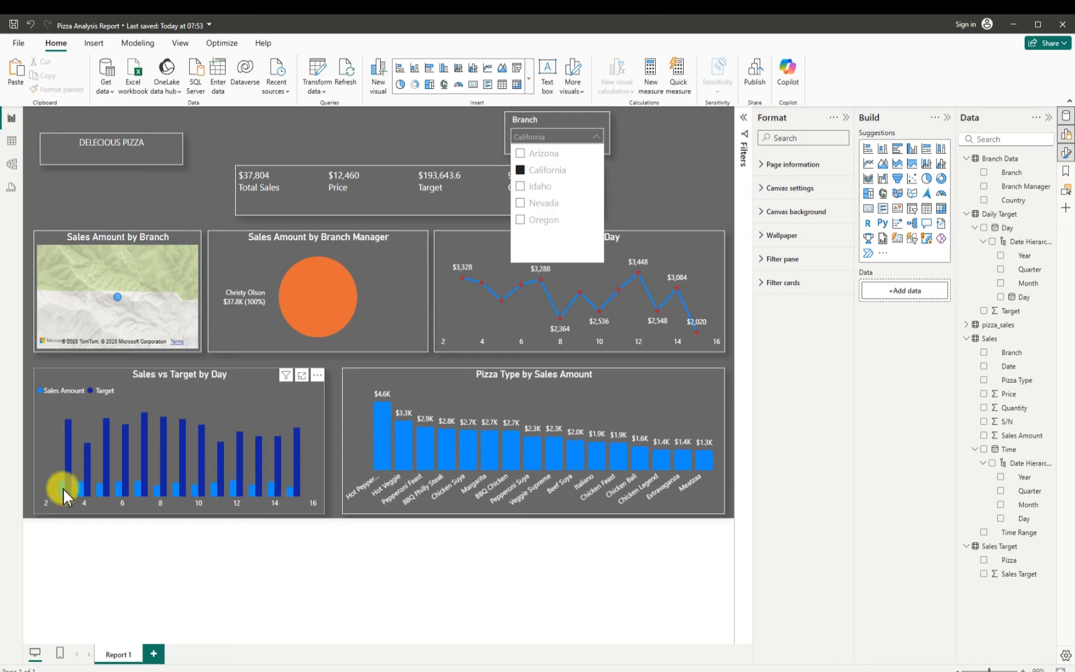
mouse_move(64, 496)
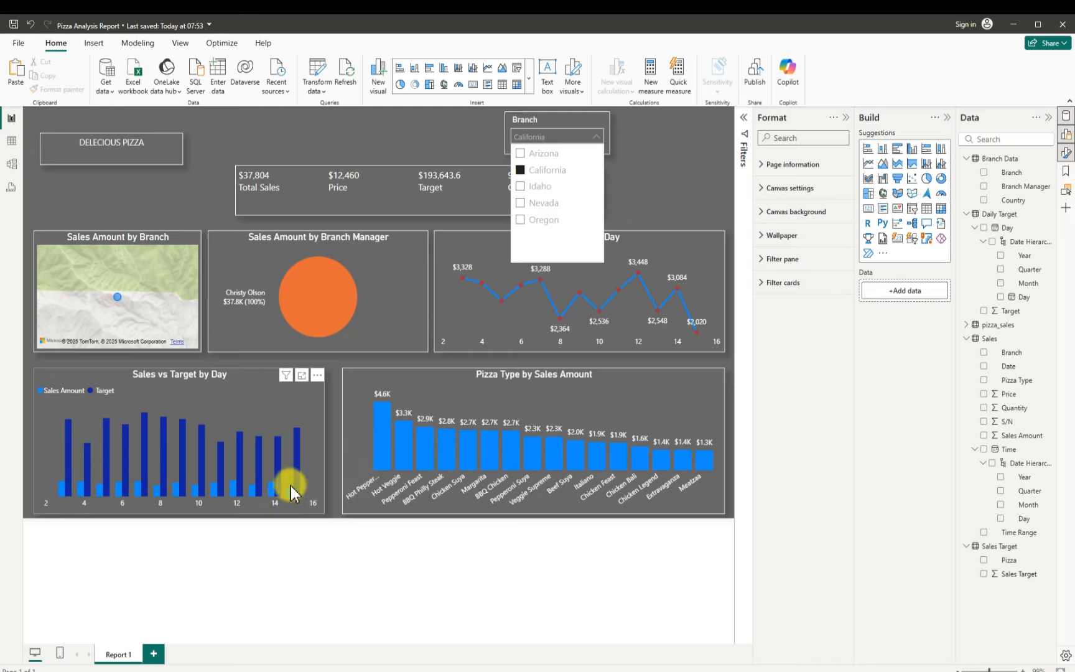
mouse_move(291, 495)
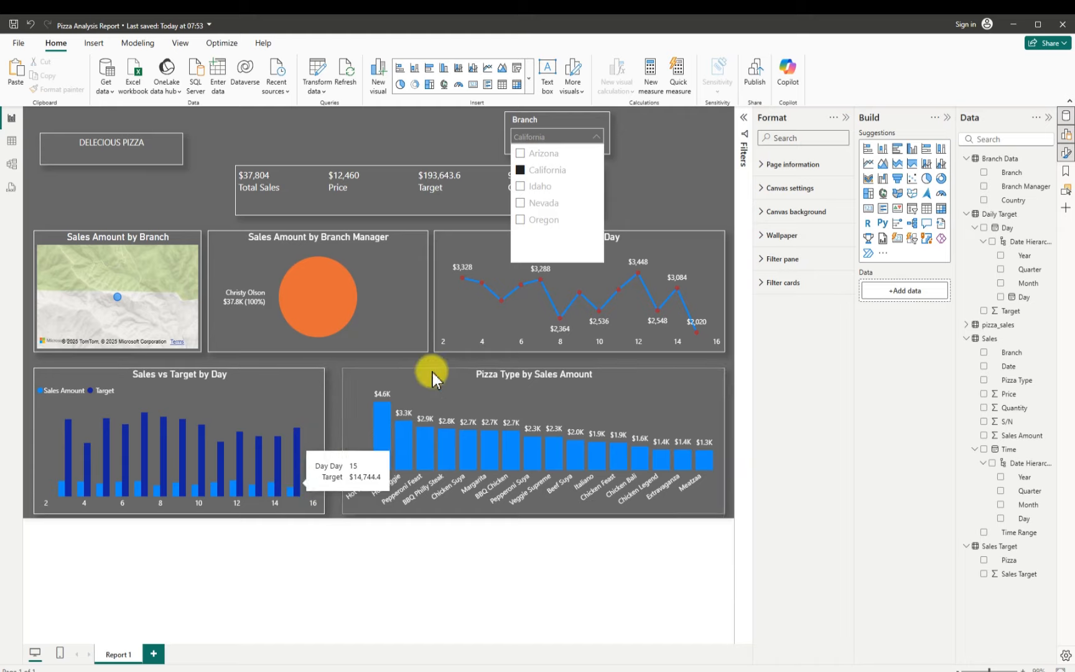
left_click(520, 171)
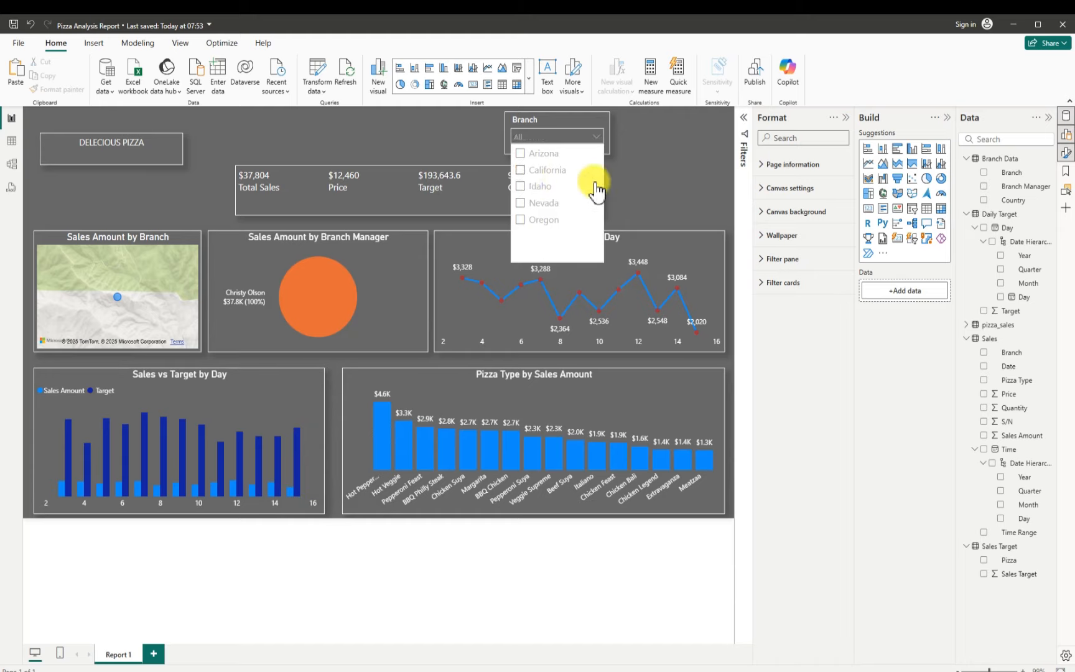
left_click(648, 190)
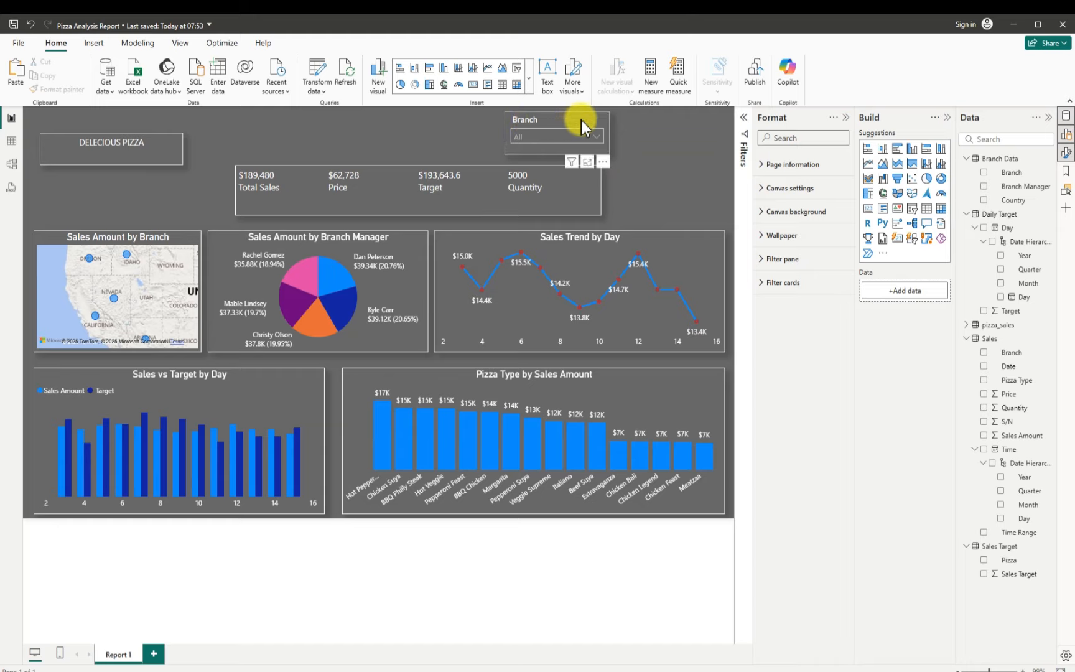
- Move the Branch slicer to the report page's upper-right corner and test it there by selecting and clearing Arizona
left_click_drag(564, 124, 675, 122)
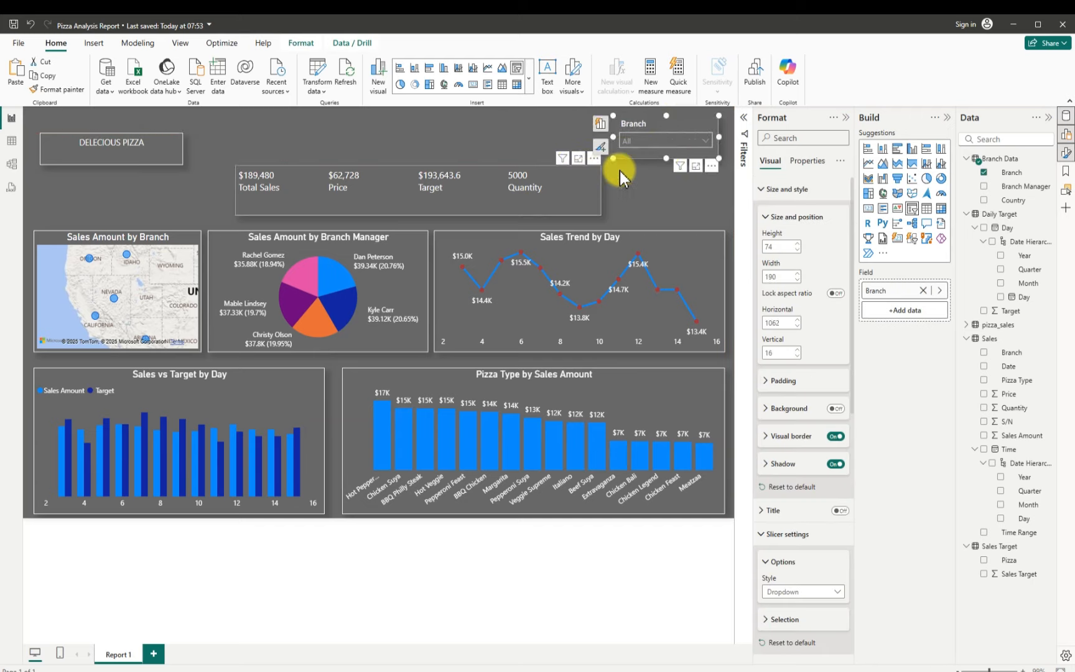
left_click(703, 140)
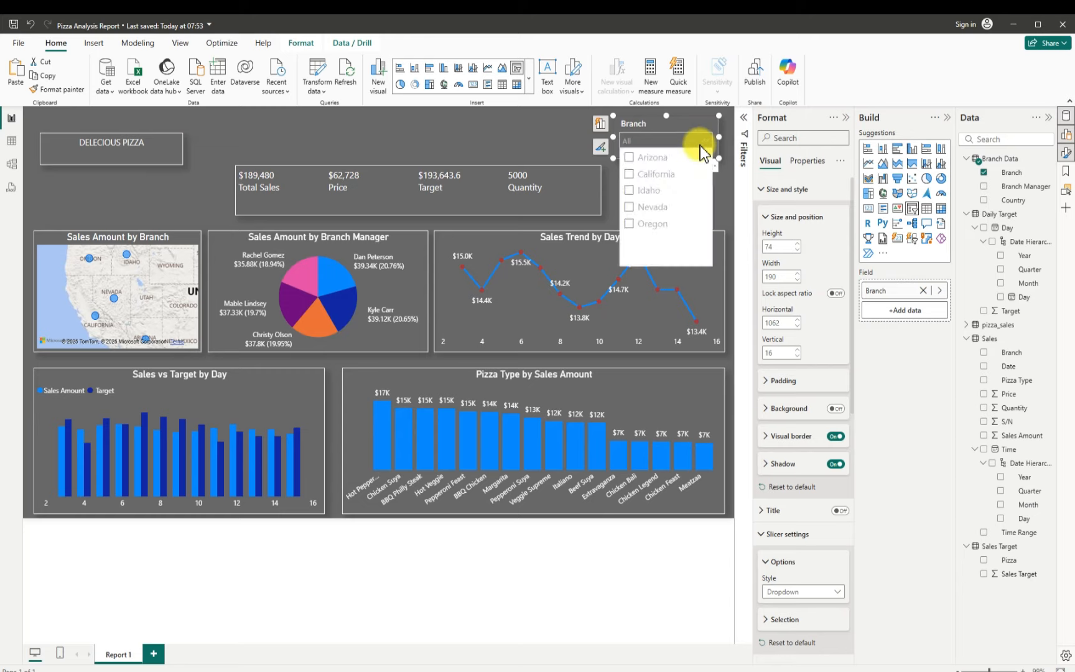
left_click(630, 159)
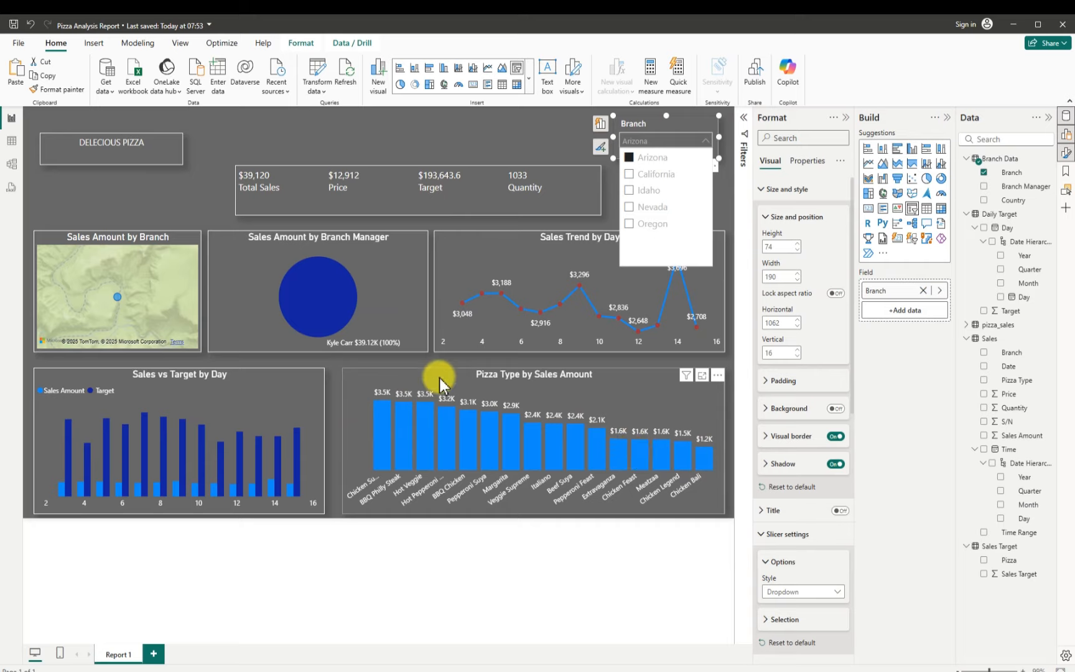
left_click(629, 158)
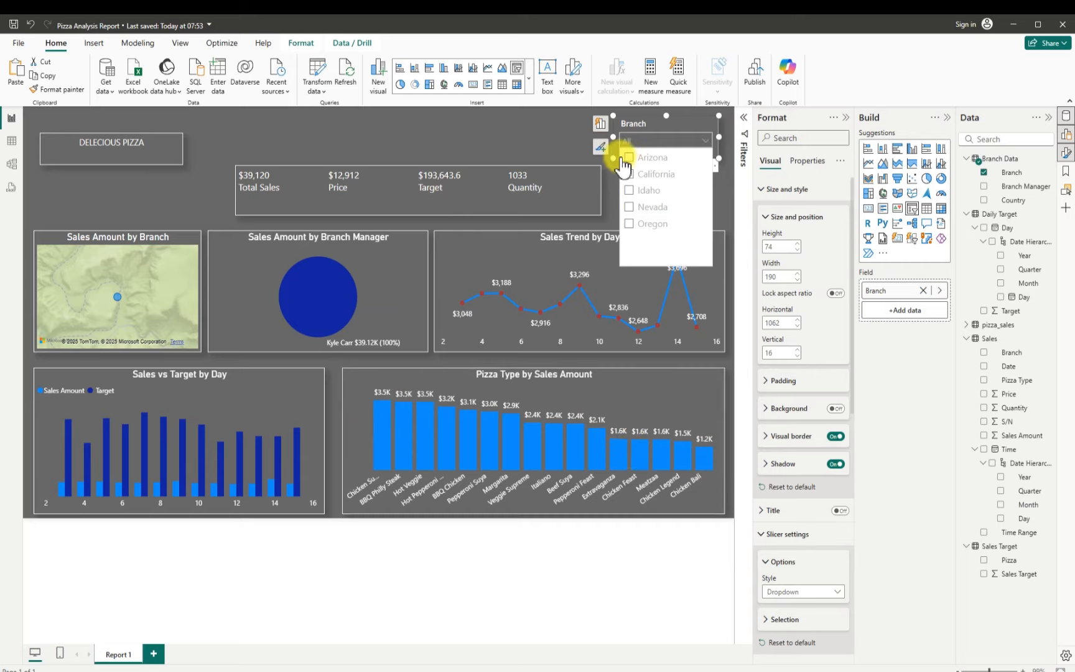
left_click(546, 133)
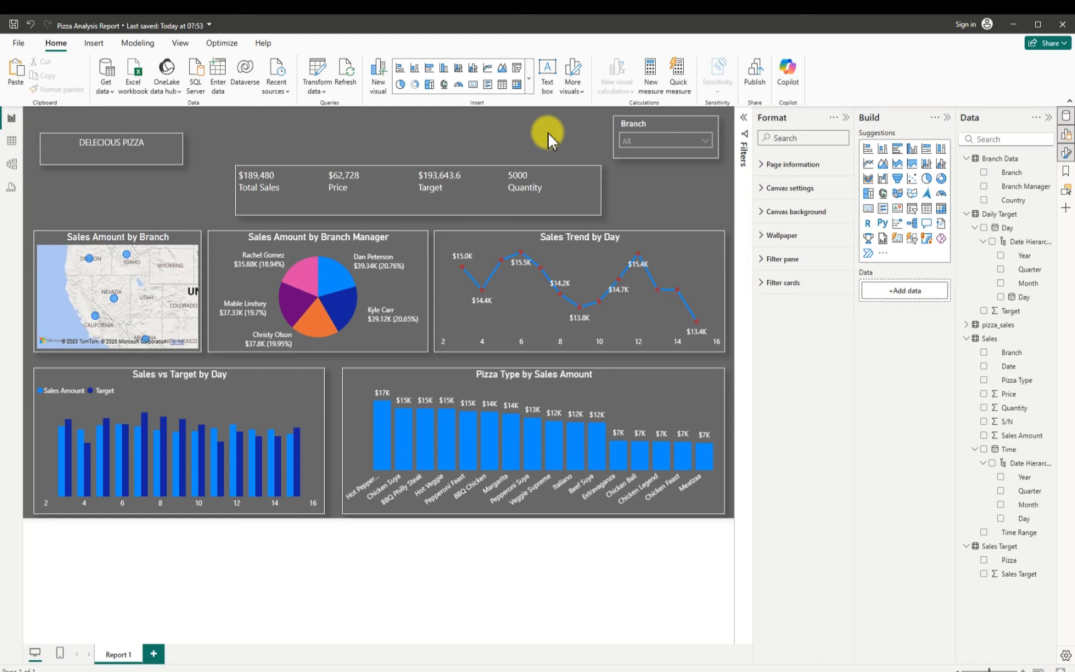
- Collapse the Format, Data and Build panes to give the report canvas more room
left_click(846, 118)
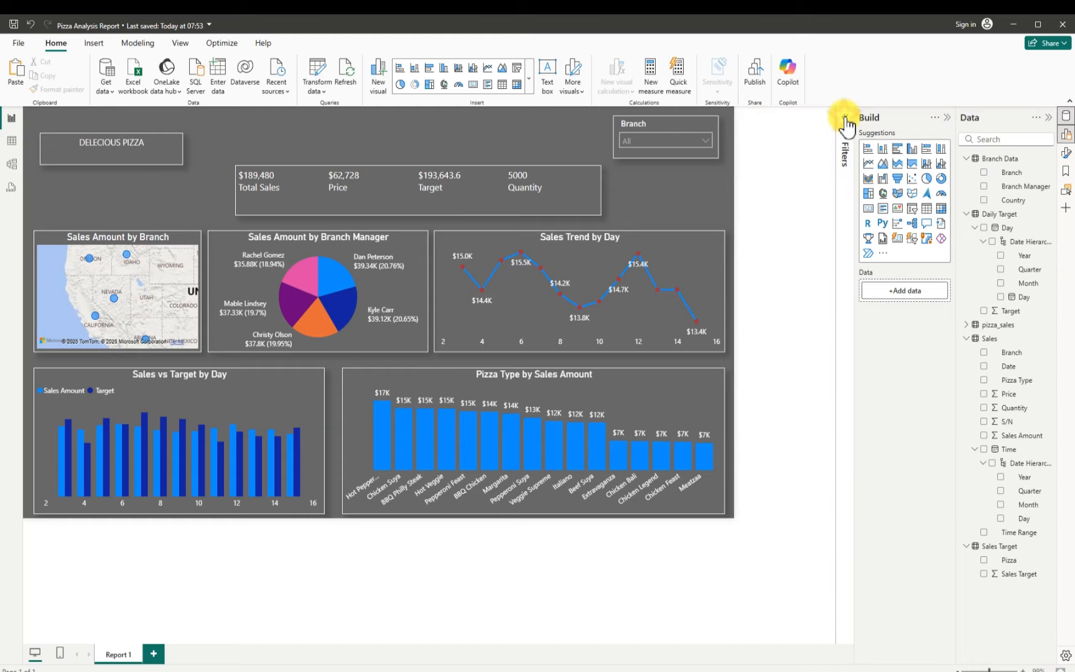
left_click(1049, 118)
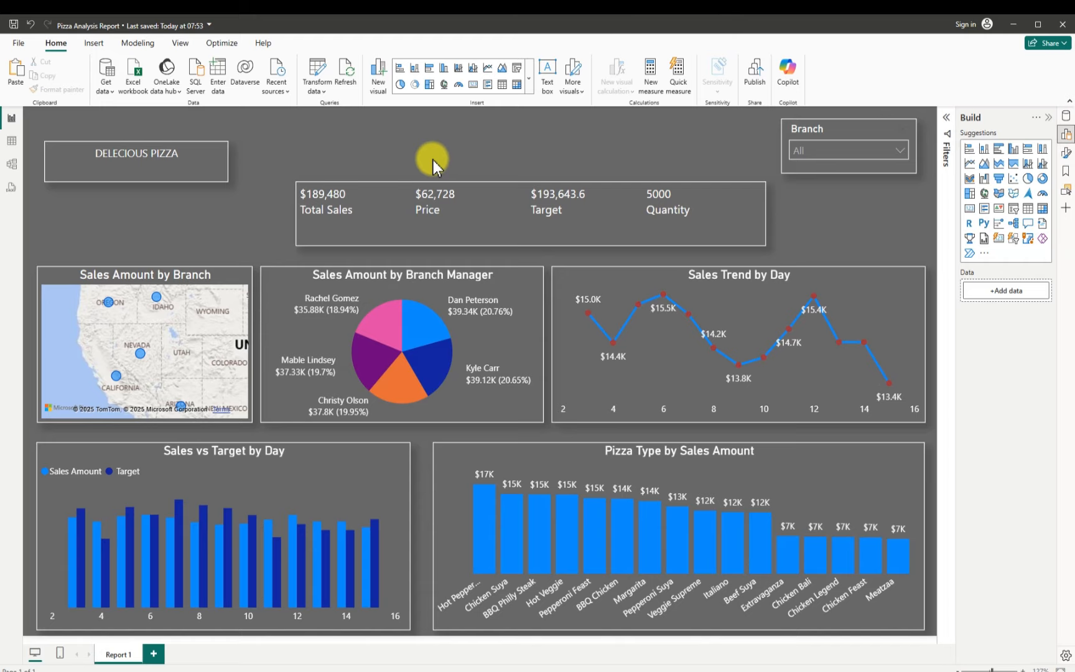
left_click(1048, 119)
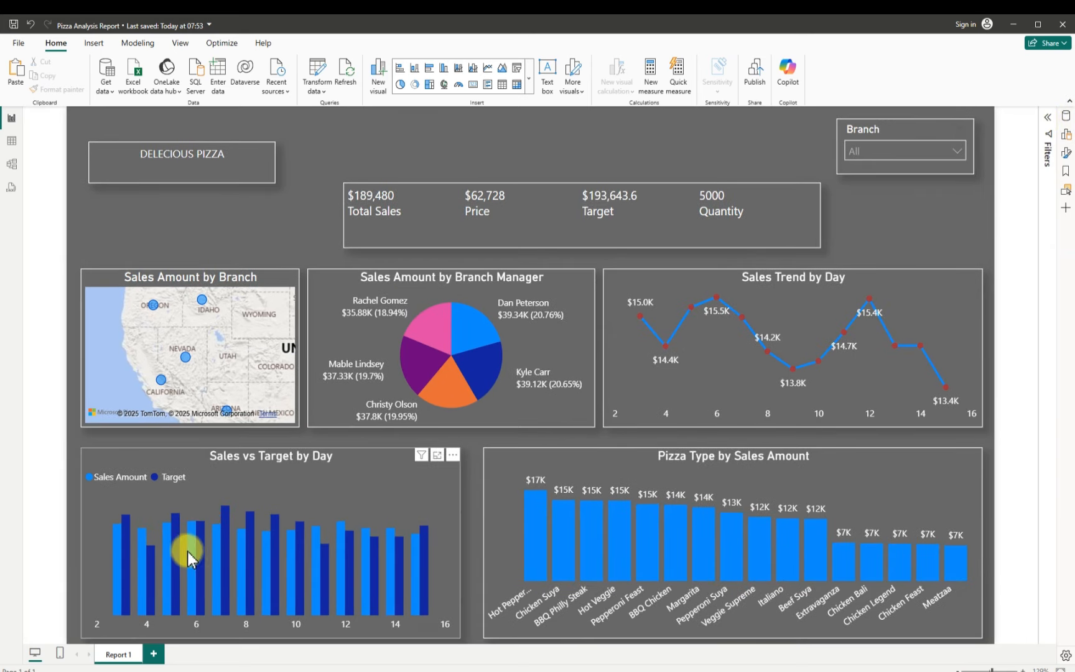
- Add a new report page and rename it Report 2
left_click(153, 653)
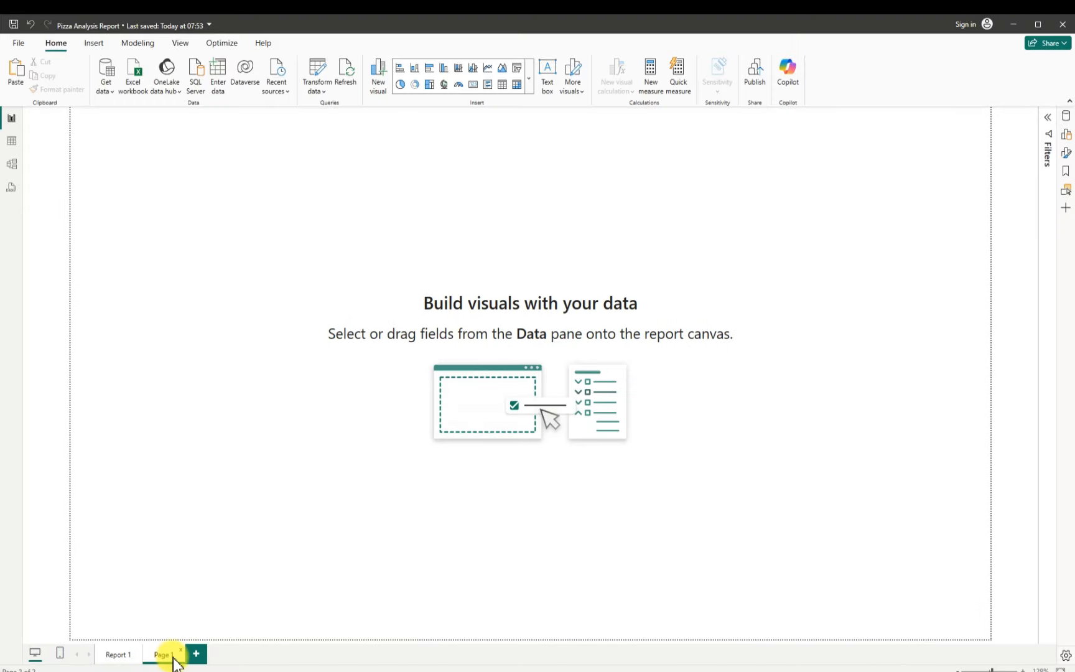
double_click(173, 656)
key("BackSpace")
type("Report 2")
left_click(204, 580)
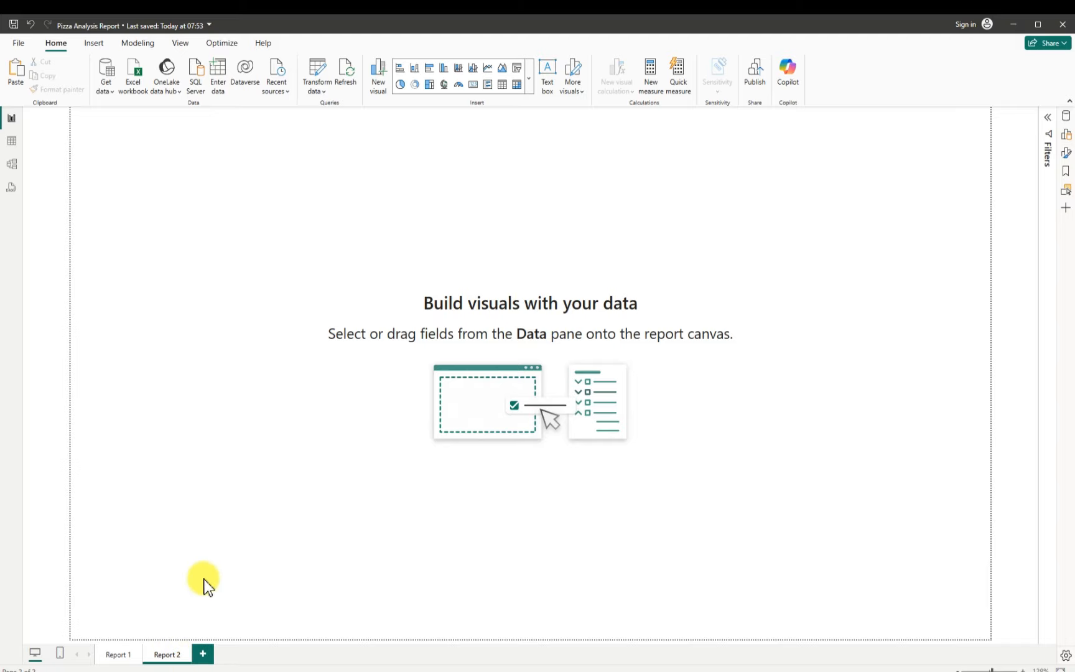
- Return to the Report 1 page and shift the totals card slightly up and to the left
left_click(118, 654)
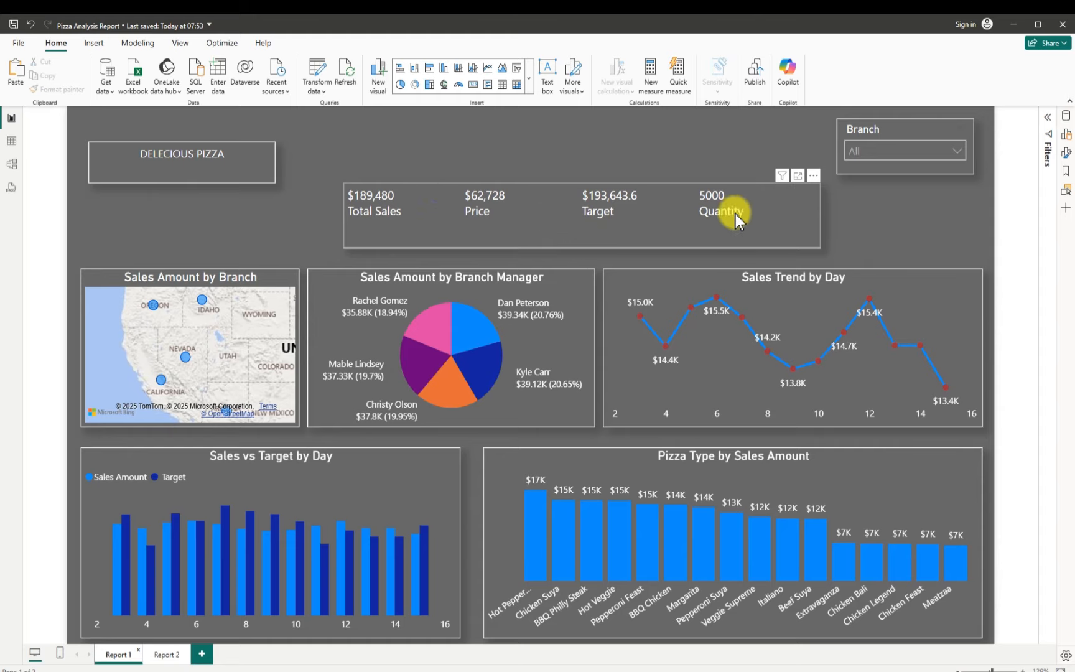
left_click(895, 239)
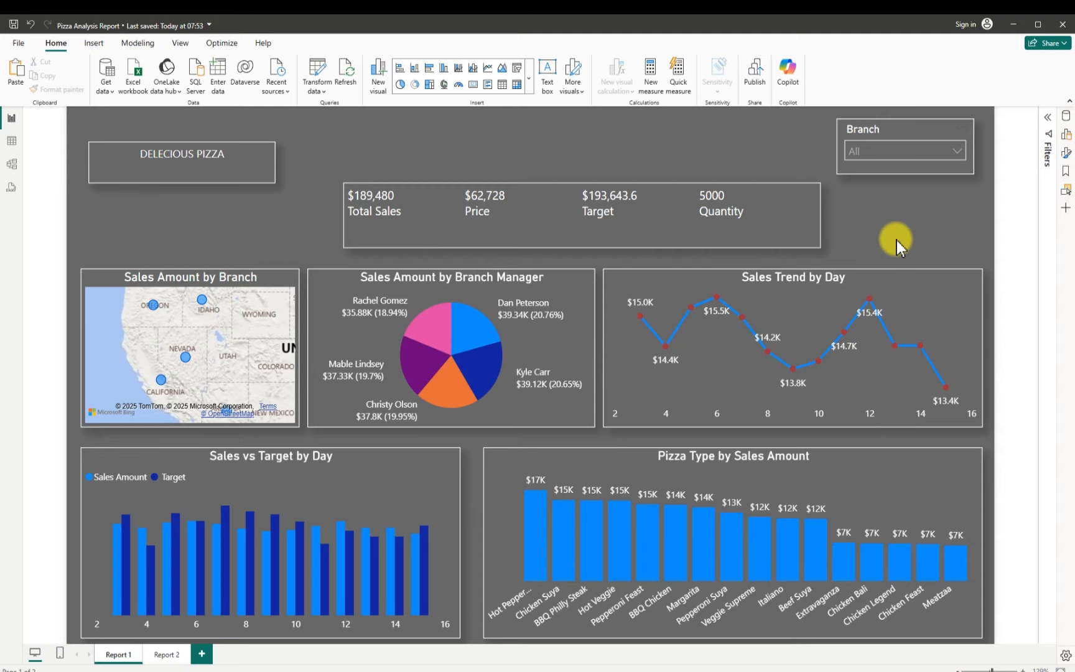
left_click(603, 223)
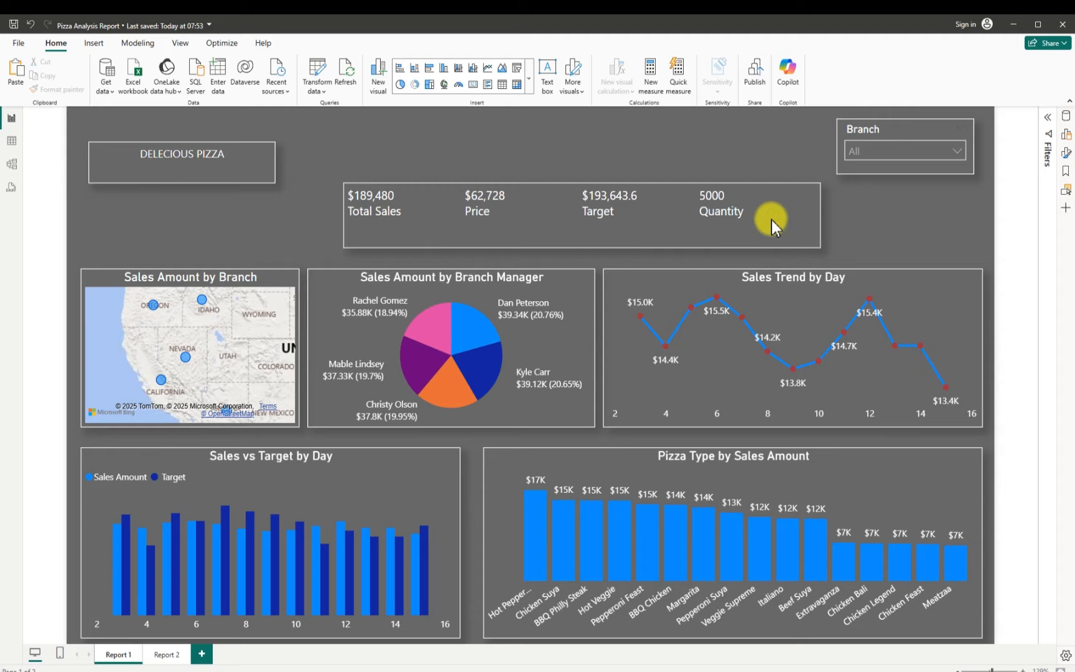
left_click(892, 229)
left_click(890, 230)
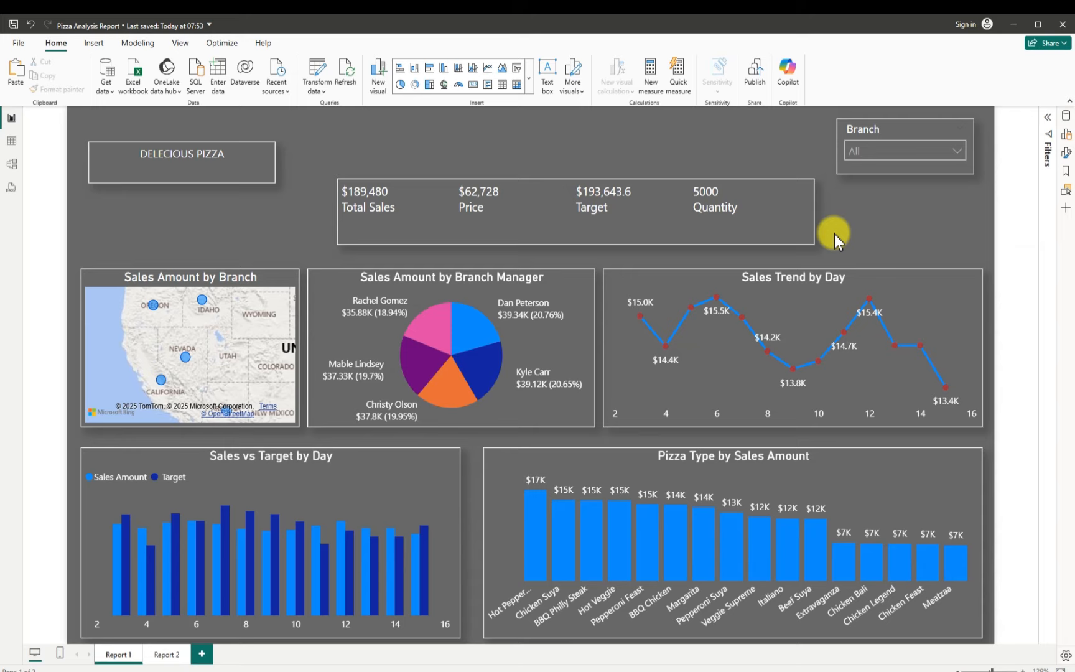
left_click(834, 235)
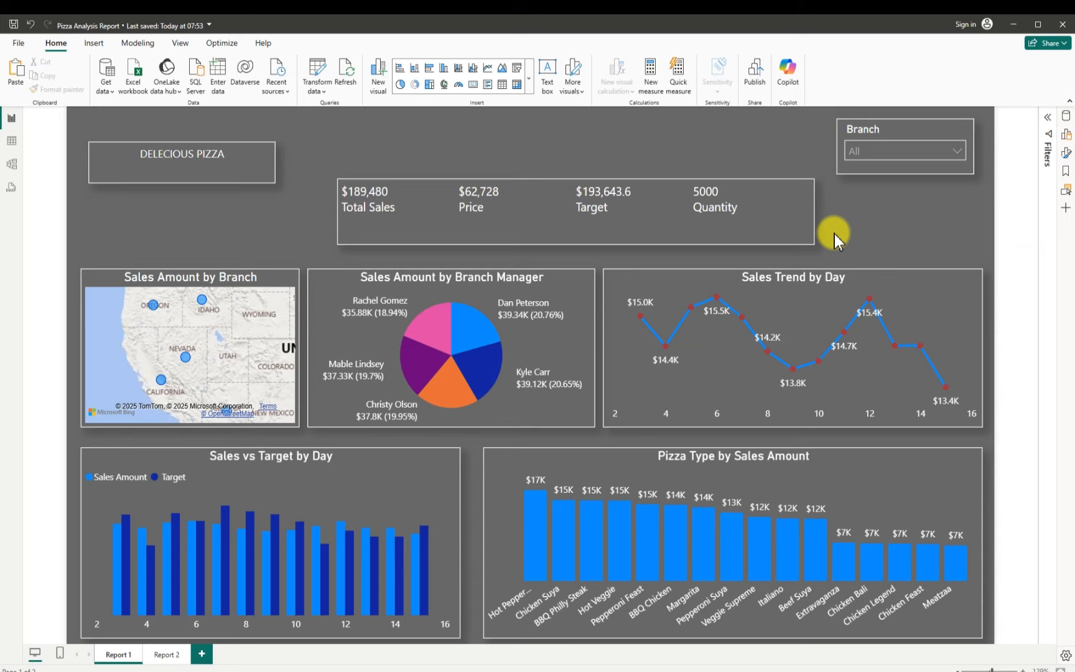